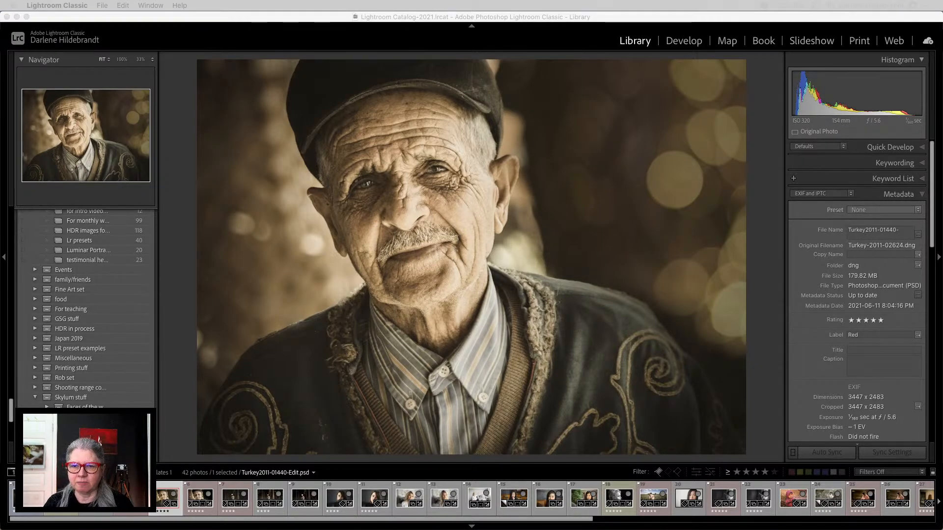
# Step: View the finished portrait full screen and compare it with the preceding version of the photo
pyautogui.press('f')
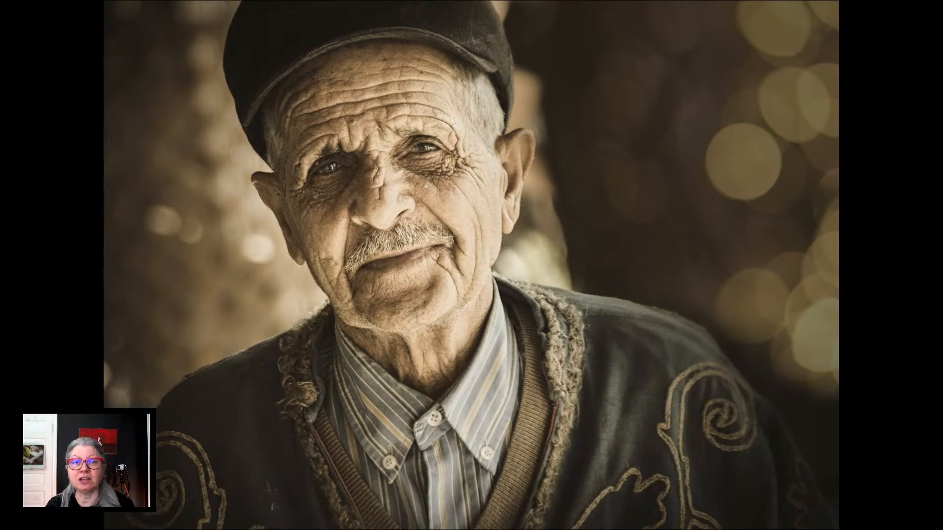
pyautogui.press('Left')
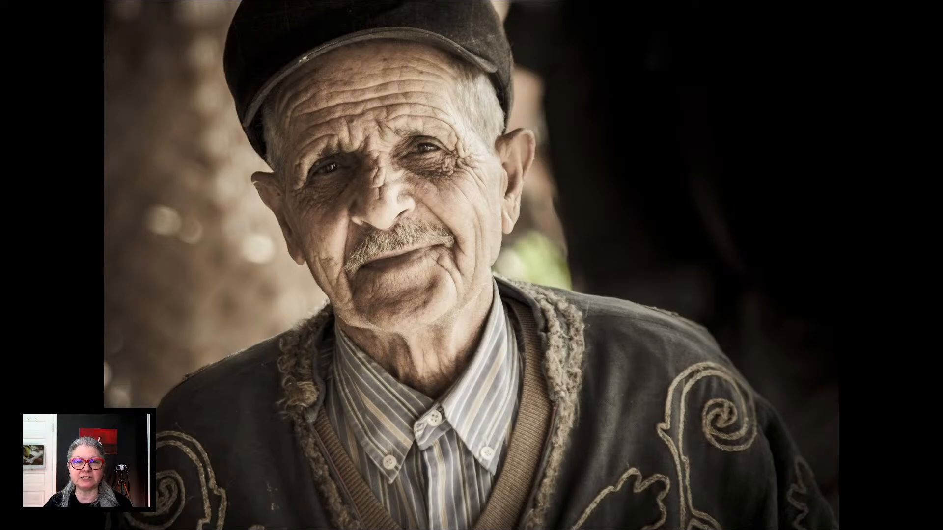
pyautogui.press('Right')
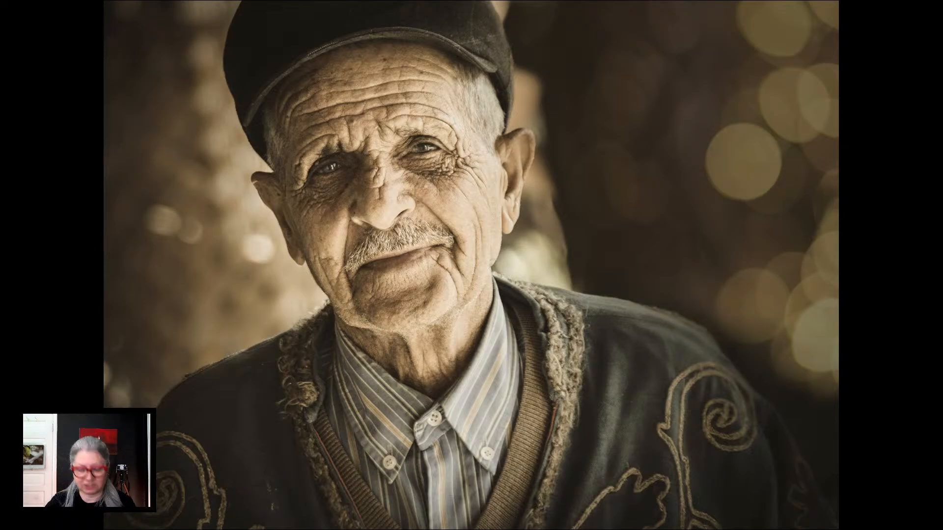
pyautogui.press('f')
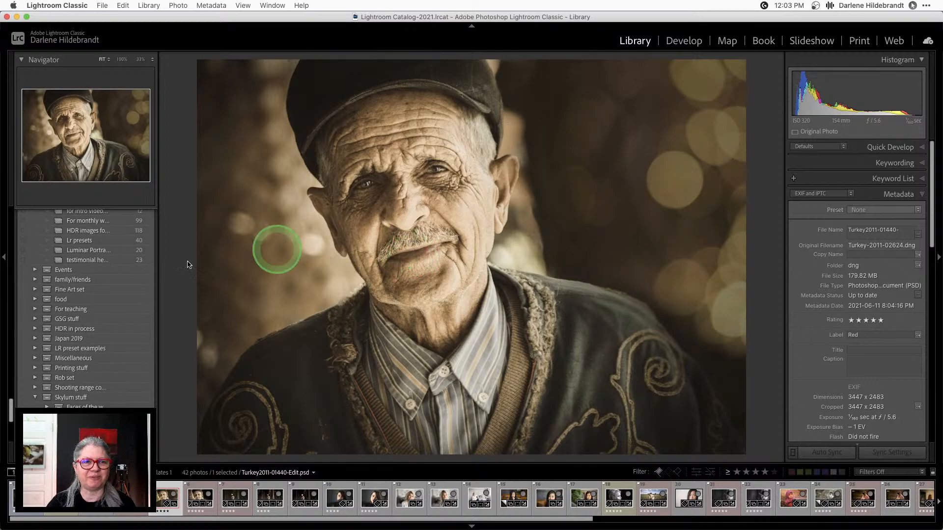
# Step: Show the To edit collection under Live editing as a grid of thumbnails with file information
pyautogui.scroll(5, 88, 304)
pyautogui.scroll(2, 87, 303)
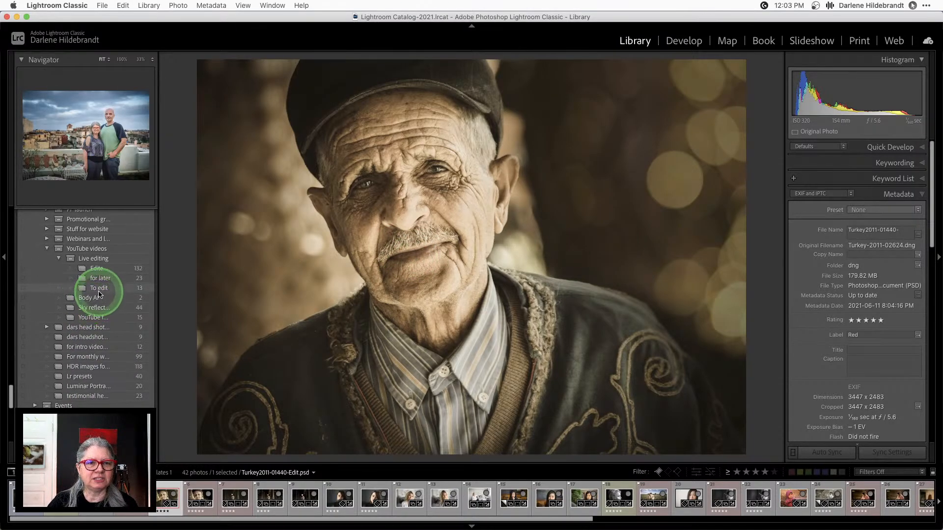
pyautogui.click(102, 289)
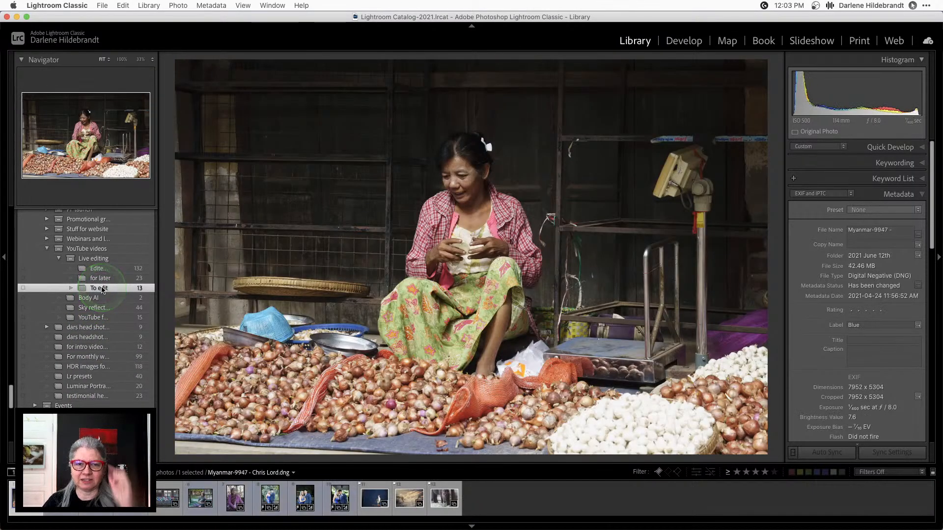
pyautogui.press('g')
pyautogui.press('j')
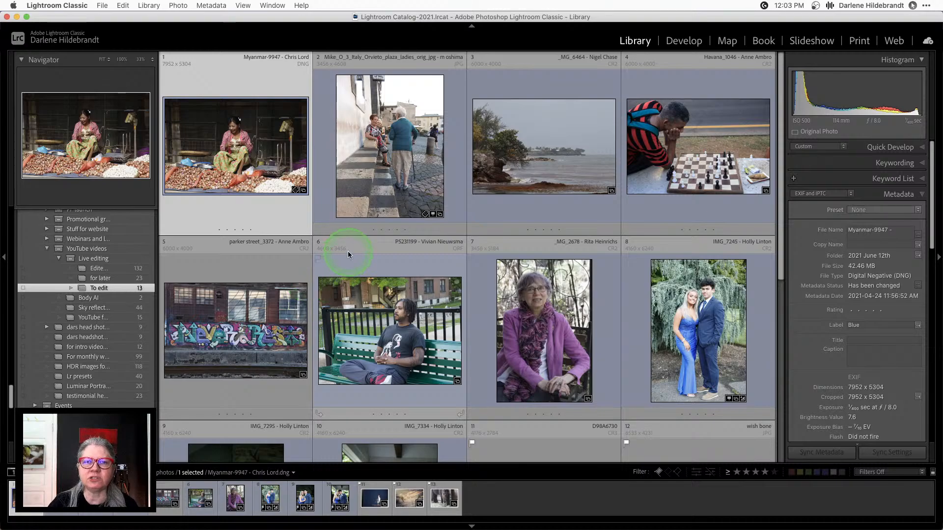
# Step: Open the Havana_1046 photo of the chess player in the Develop module
pyautogui.click(329, 257)
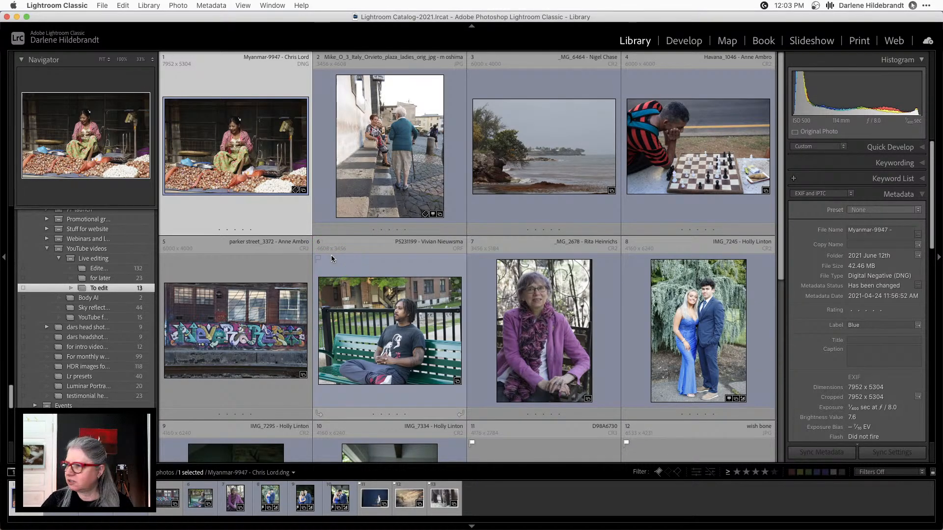
pyautogui.click(530, 207)
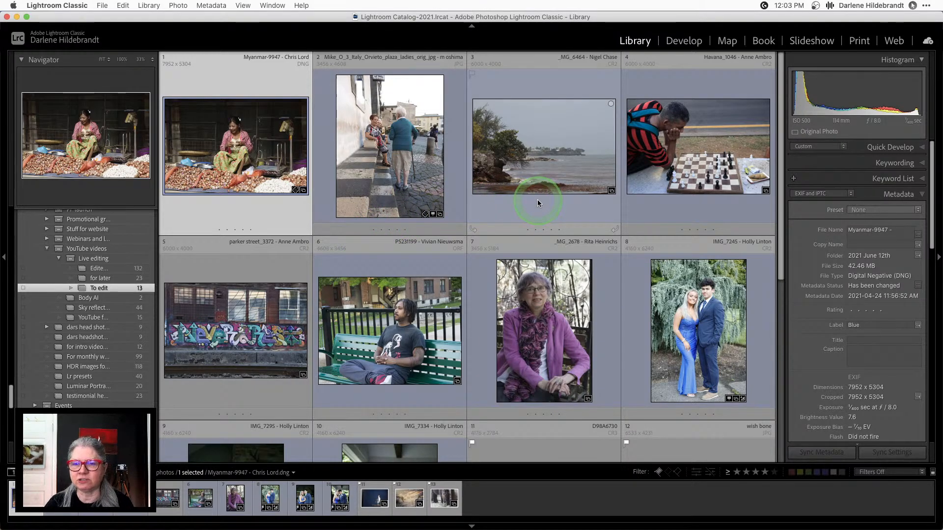
pyautogui.click(713, 162)
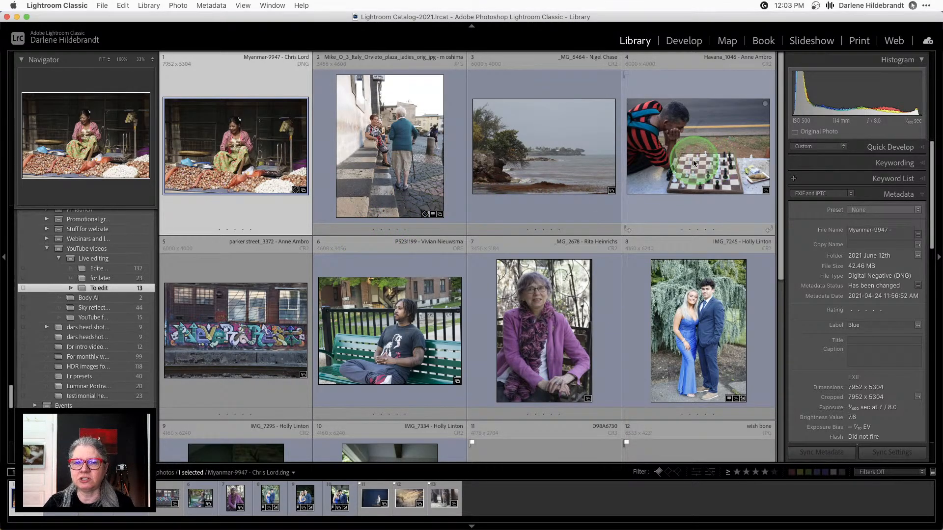
pyautogui.doubleClick(694, 160)
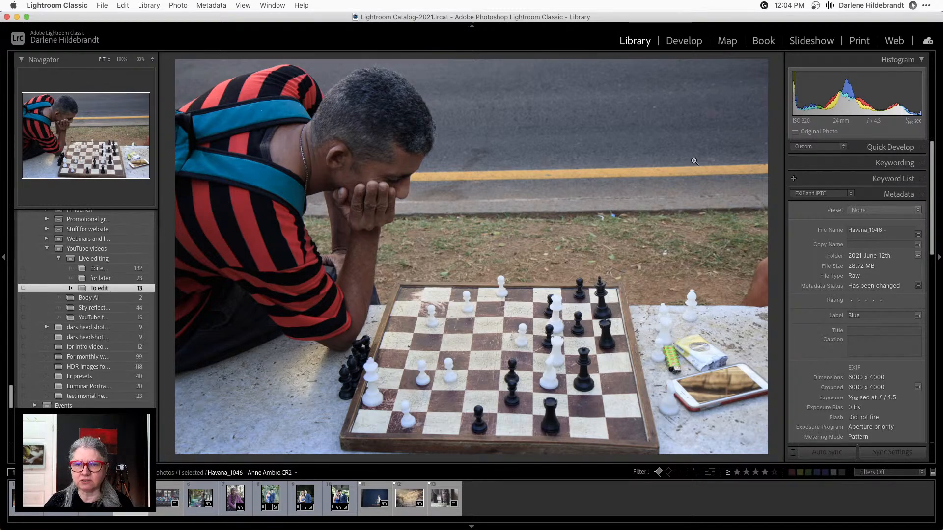
pyautogui.click(668, 205)
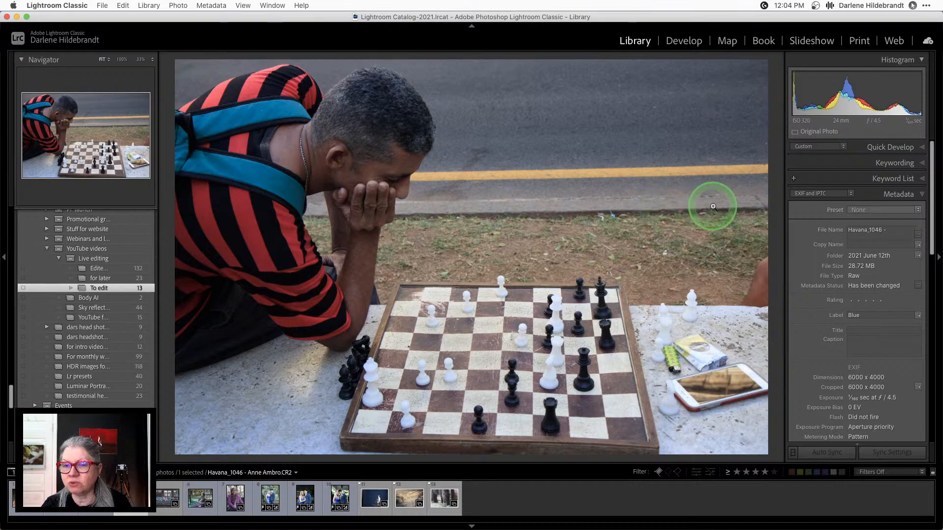
pyautogui.press('d')
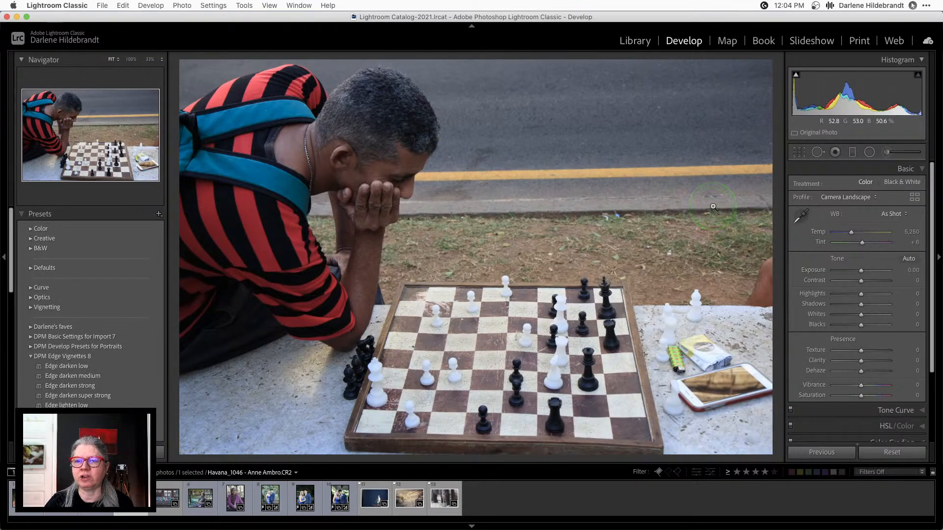
# Step: Open the Profile Browser from the Basic adjustments of the chess photo
pyautogui.click(913, 198)
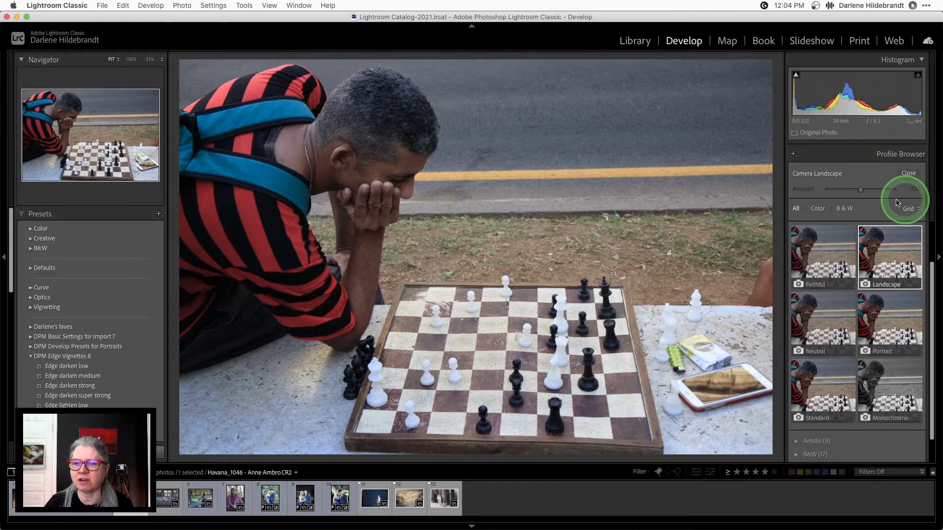
pyautogui.click(907, 174)
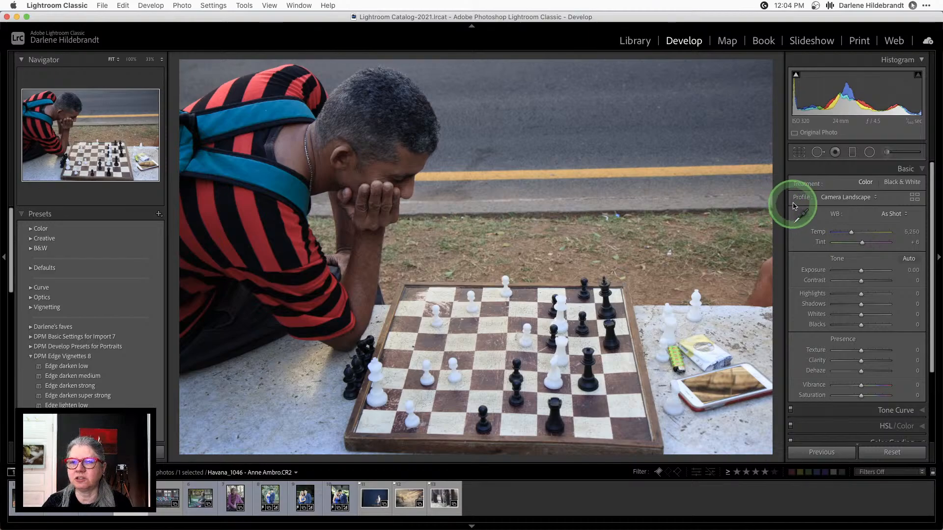
pyautogui.click(905, 169)
pyautogui.click(905, 170)
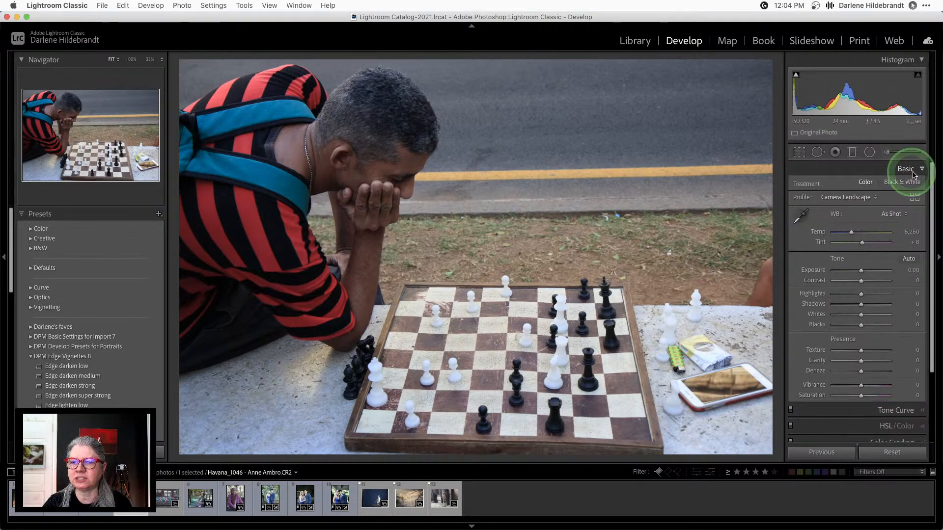
pyautogui.click(913, 198)
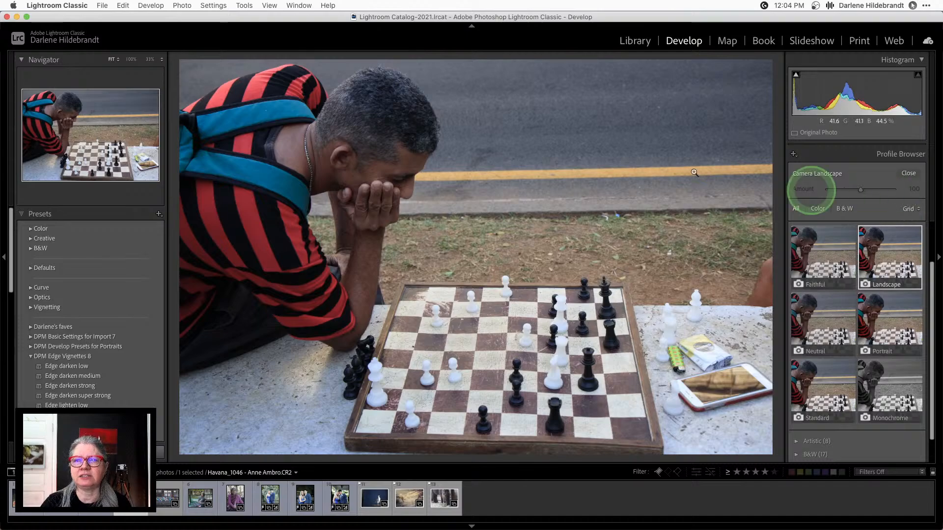
pyautogui.click(67, 5)
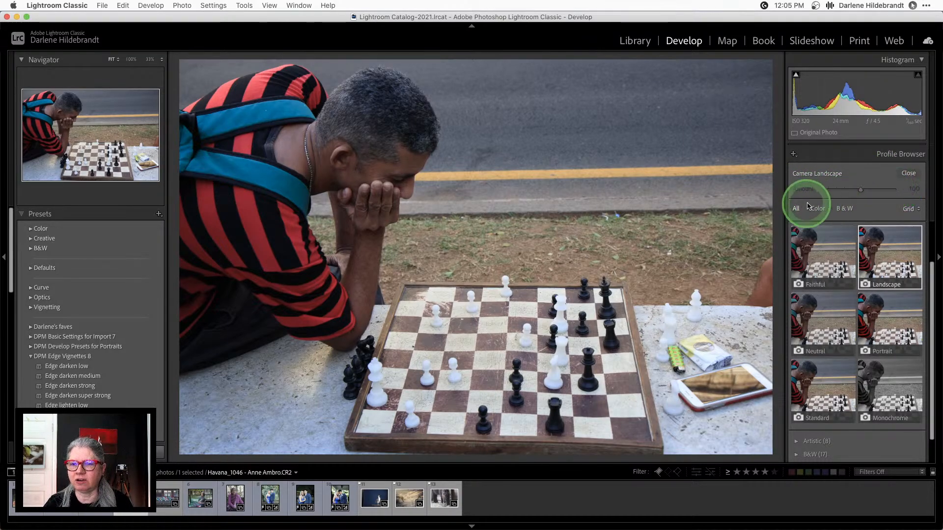
# Step: Collapse the Camera Matching profiles and apply the Adobe Color profile from the Adobe Raw group
pyautogui.scroll(2, 790, 256)
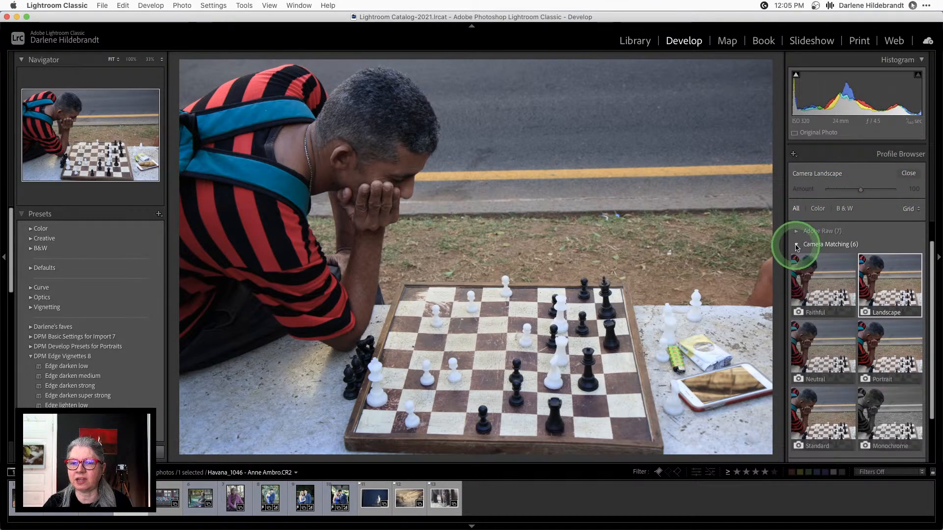
pyautogui.click(800, 244)
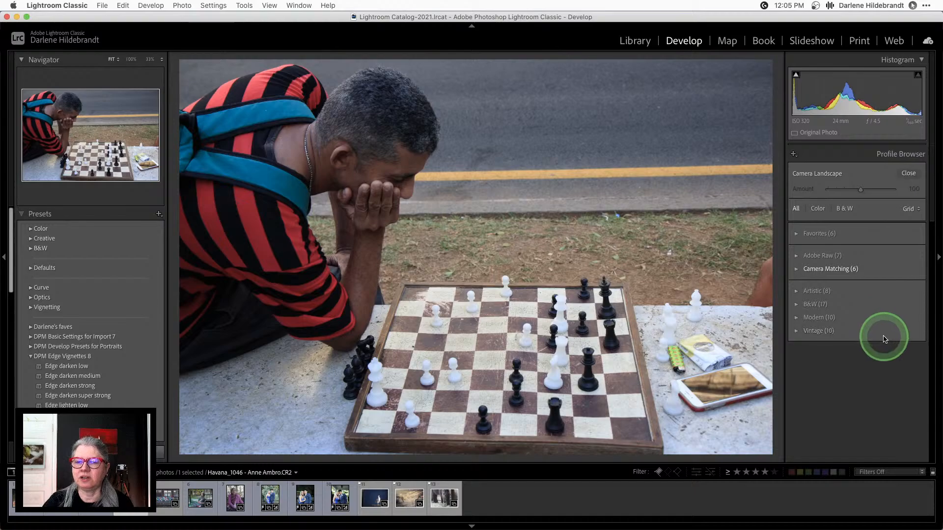
pyautogui.click(796, 256)
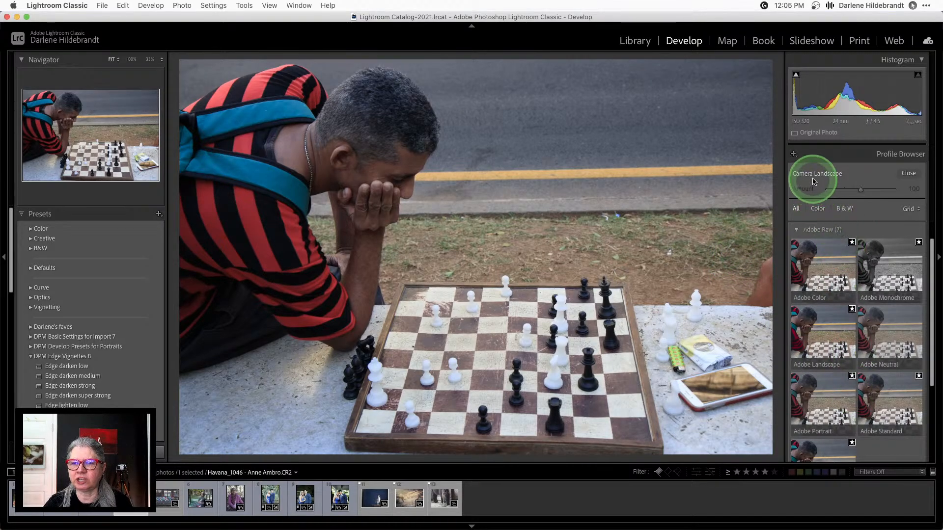
pyautogui.click(812, 273)
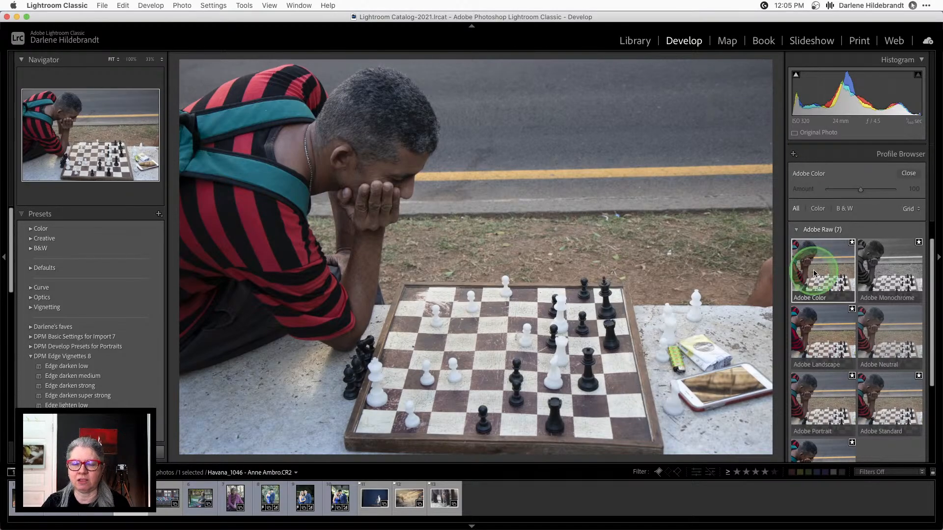
# Step: Collapse the Adobe Raw group and expand the Camera Matching profiles
pyautogui.scroll(1, 813, 269)
pyautogui.click(797, 231)
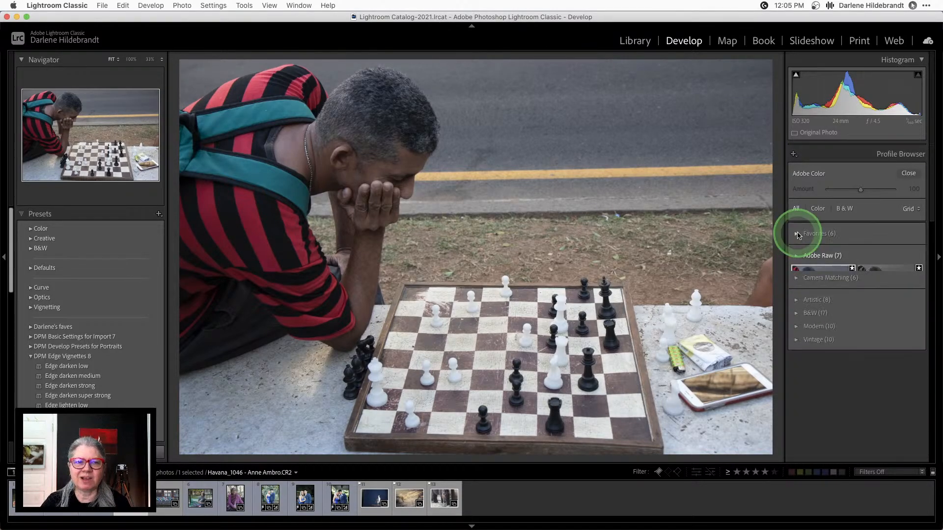
pyautogui.click(795, 270)
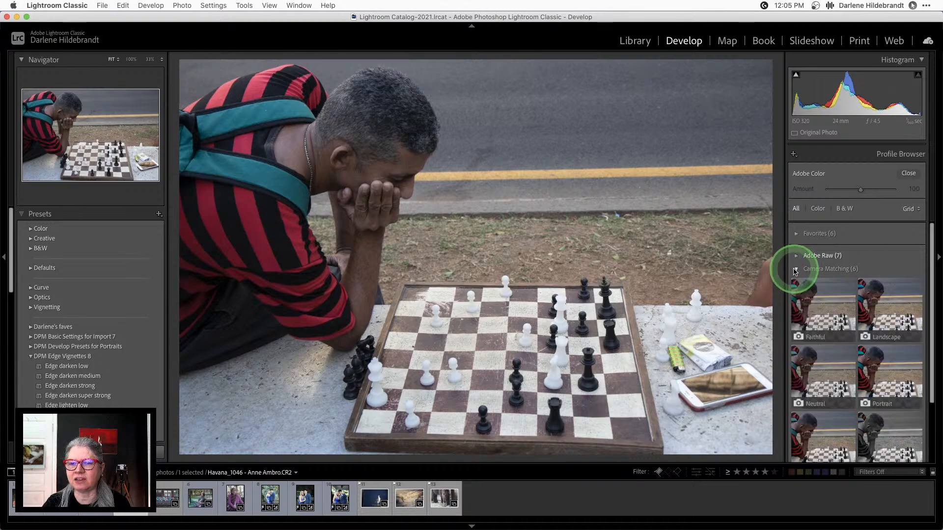
pyautogui.scroll(-1, 888, 257)
pyautogui.scroll(-1, 888, 256)
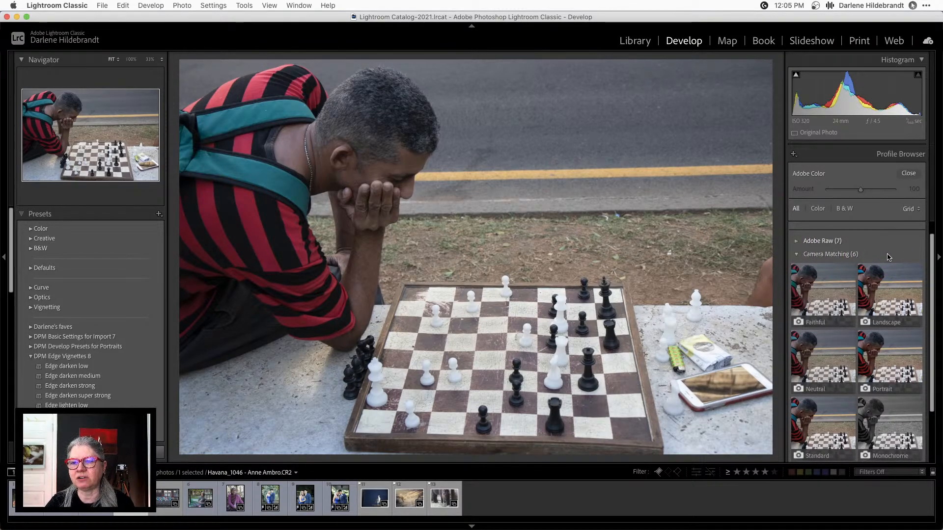
pyautogui.scroll(-3, 888, 254)
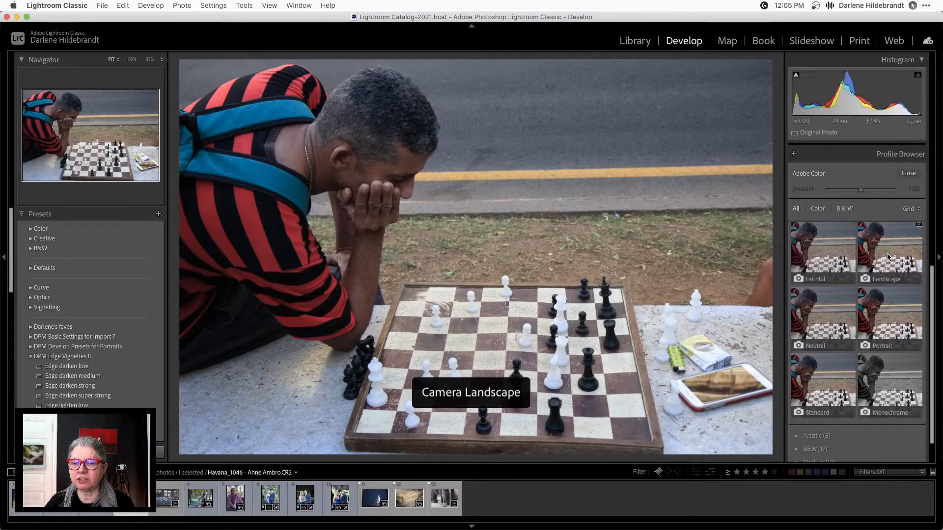
# Step: Preview the Faithful, Landscape, Portrait, Neutral and Standard camera profiles on the photo and compare their color and contrast
pyautogui.scroll(3, 887, 254)
pyautogui.click(869, 238)
pyautogui.click(820, 270)
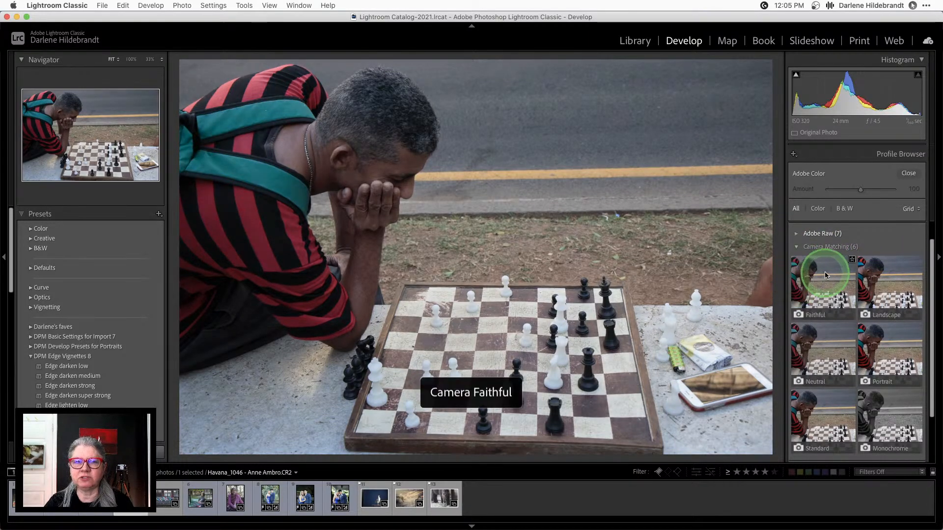
pyautogui.click(882, 283)
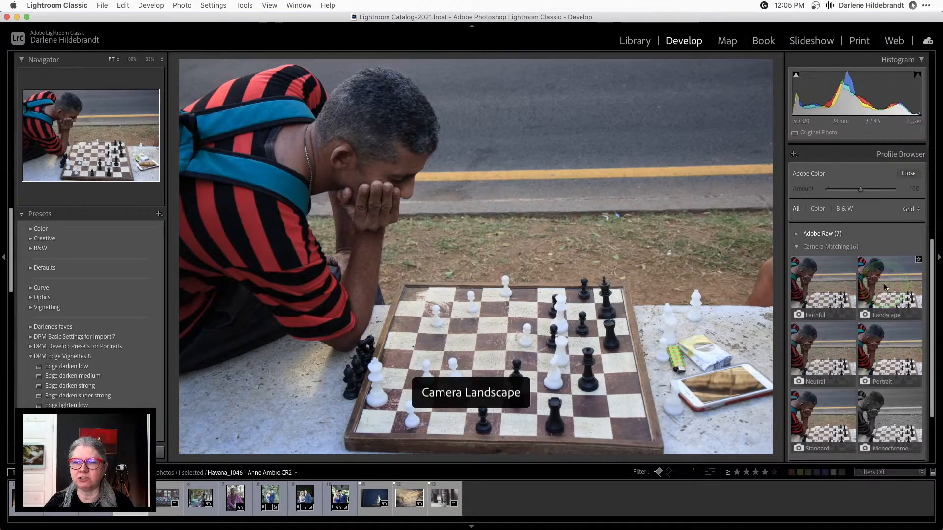
pyautogui.click(884, 219)
pyautogui.click(886, 295)
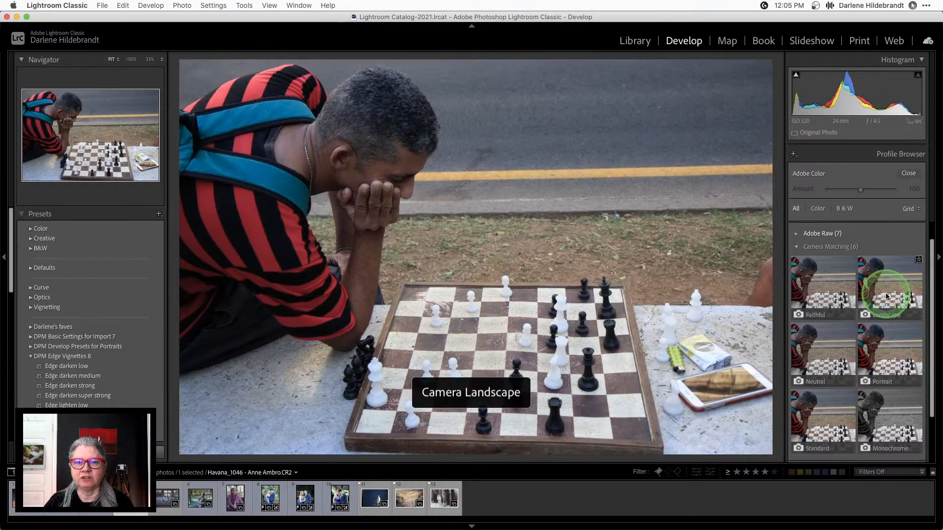
pyautogui.click(881, 213)
pyautogui.click(884, 301)
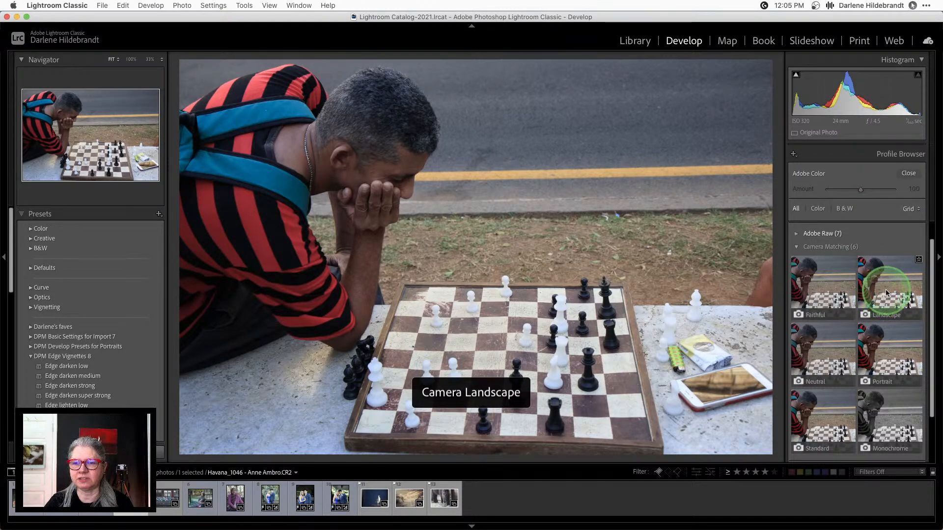
pyautogui.click(888, 343)
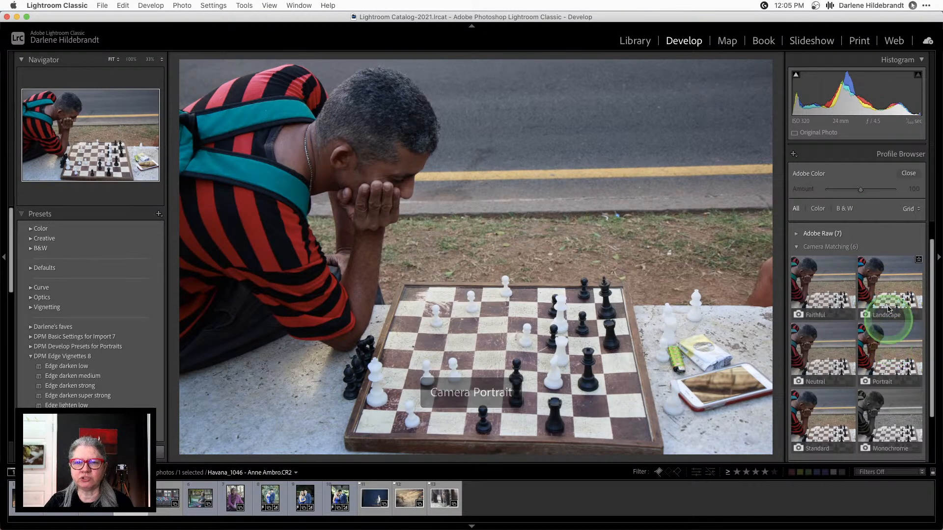
pyautogui.click(886, 340)
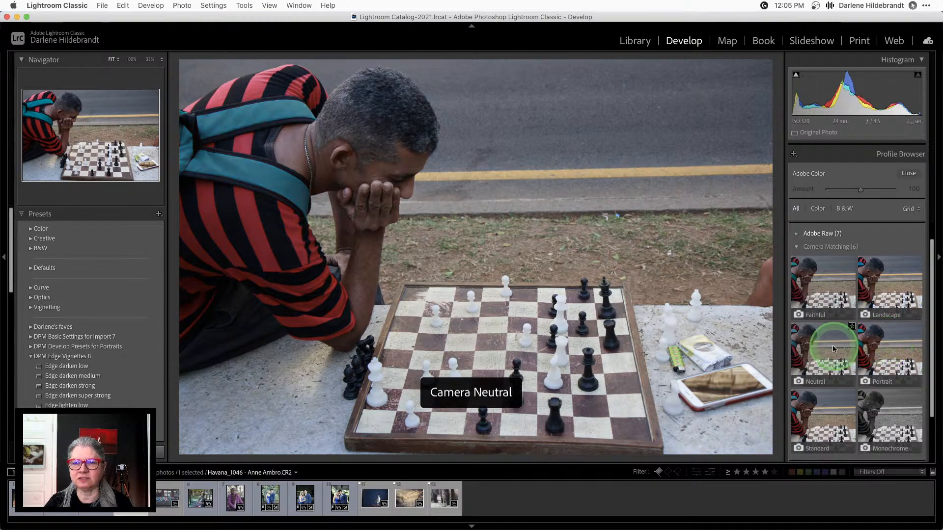
pyautogui.click(813, 413)
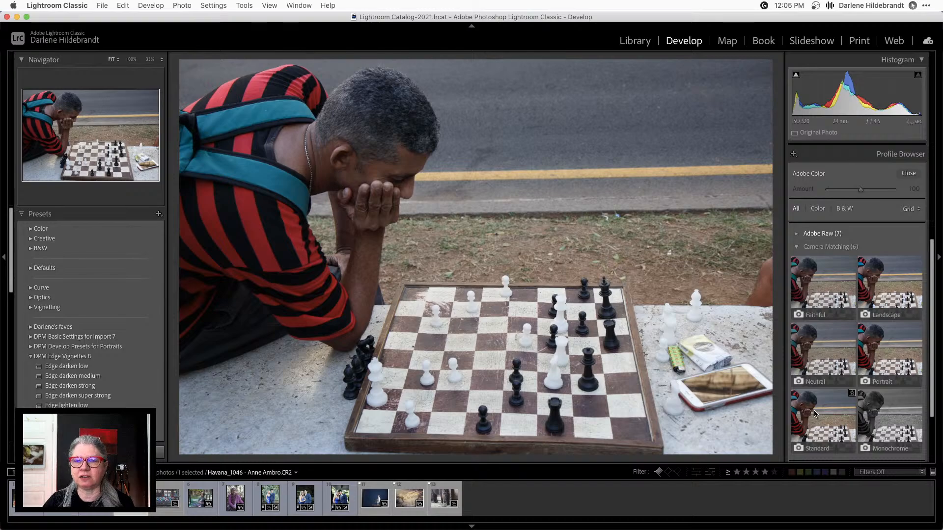
pyautogui.scroll(-1, 869, 316)
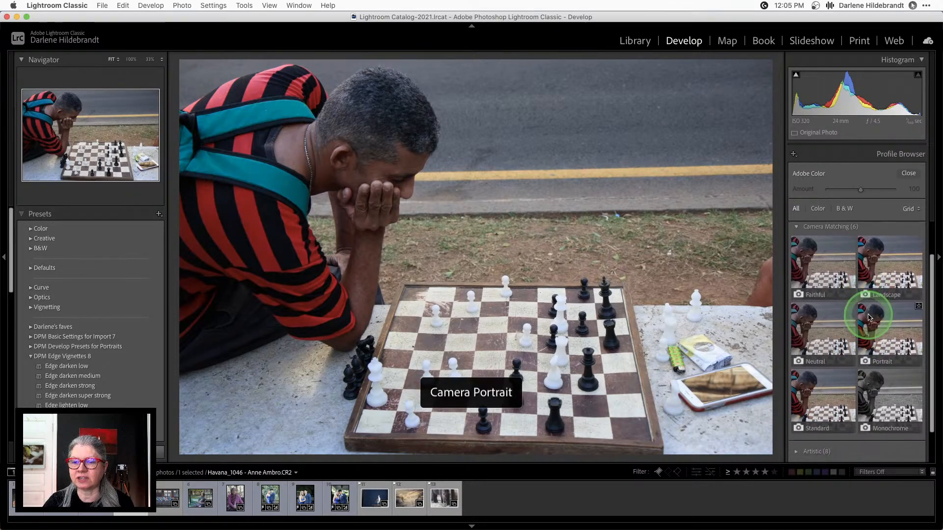
pyautogui.scroll(1, 869, 317)
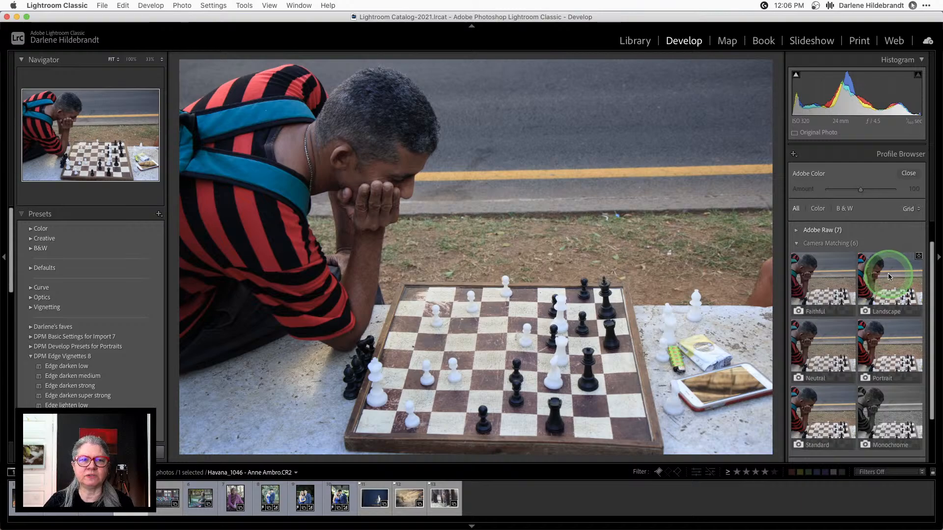
# Step: Apply the Camera Standard profile to the chess photo and close the Profile Browser
pyautogui.click(809, 402)
pyautogui.click(908, 174)
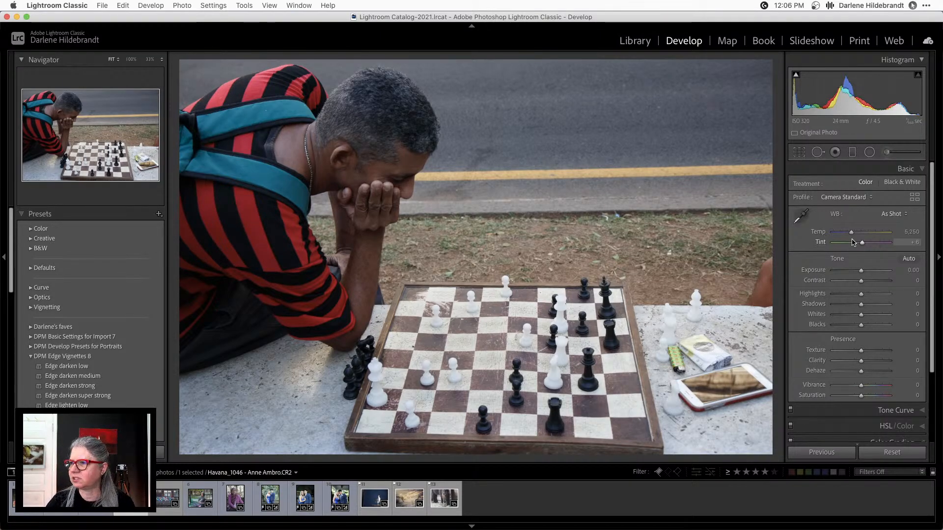
pyautogui.click(855, 252)
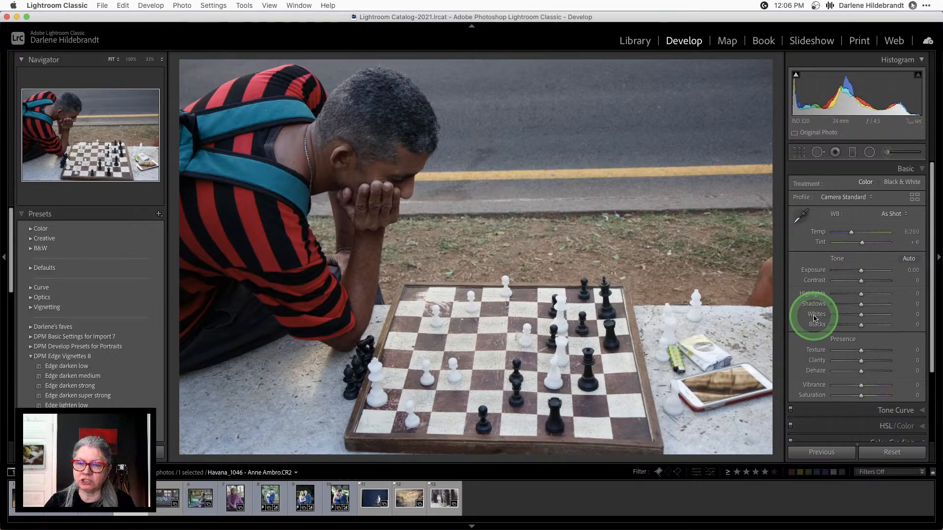
# Step: Auto-set the Whites and Blacks, and refine them with the clipping preview to Whites +20 and Blacks -18
pyautogui.hotkey('shift', 'Up')
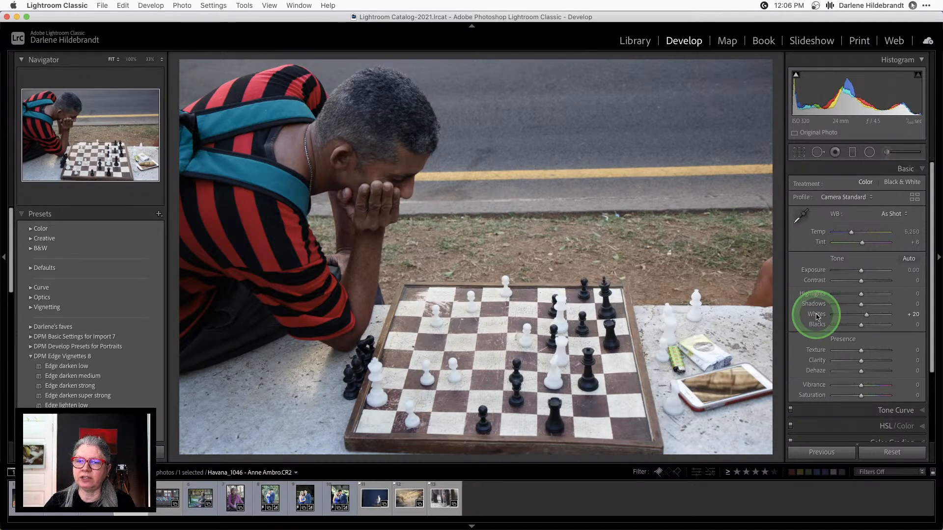
pyautogui.keyDown('shift'); pyautogui.doubleClick(819, 326); pyautogui.keyUp('shift')
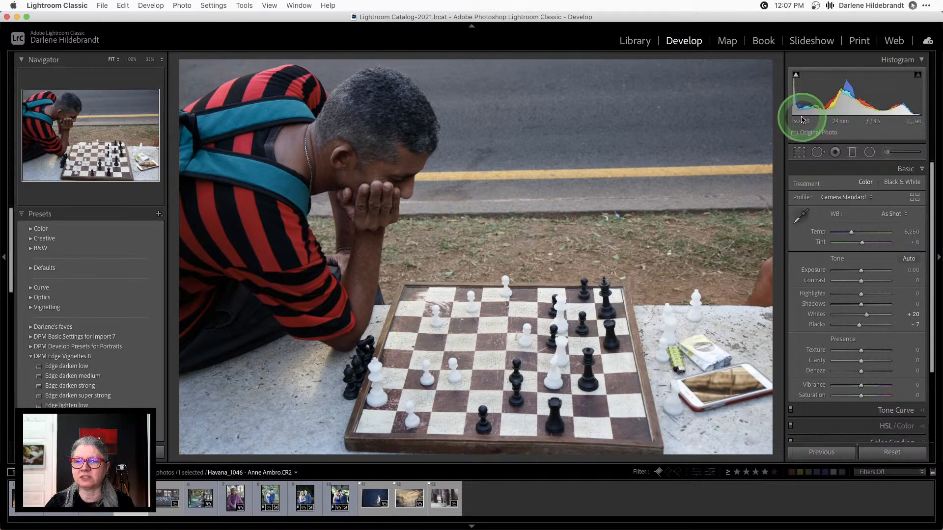
pyautogui.keyDown('alt'); pyautogui.click(859, 327); pyautogui.keyUp('alt')
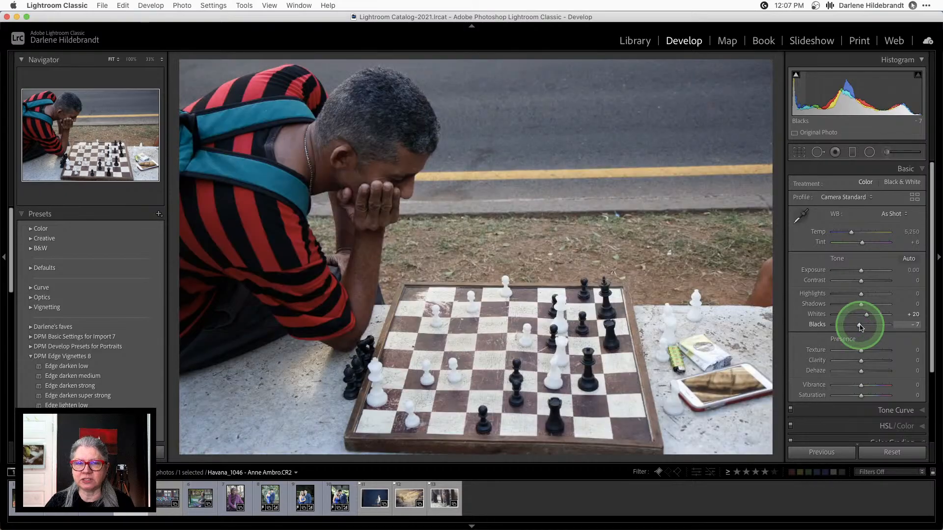
pyautogui.keyDown('alt'); pyautogui.click(859, 327); pyautogui.keyUp('alt')
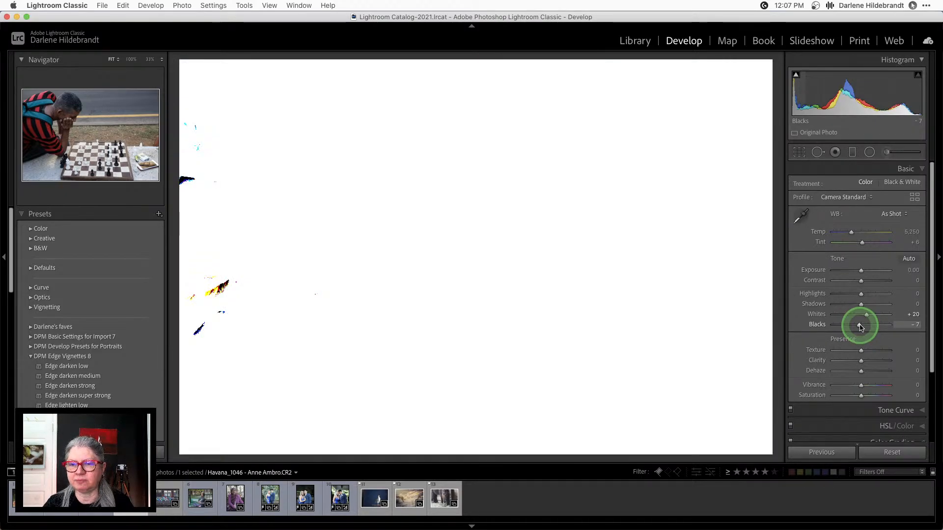
pyautogui.moveTo(859, 327)
pyautogui.mouseDown()
pyautogui.moveTo(879, 316)
pyautogui.moveTo(870, 316)
pyautogui.mouseUp()
pyautogui.keyDown('alt'); pyautogui.click(866, 316); pyautogui.keyUp('alt')
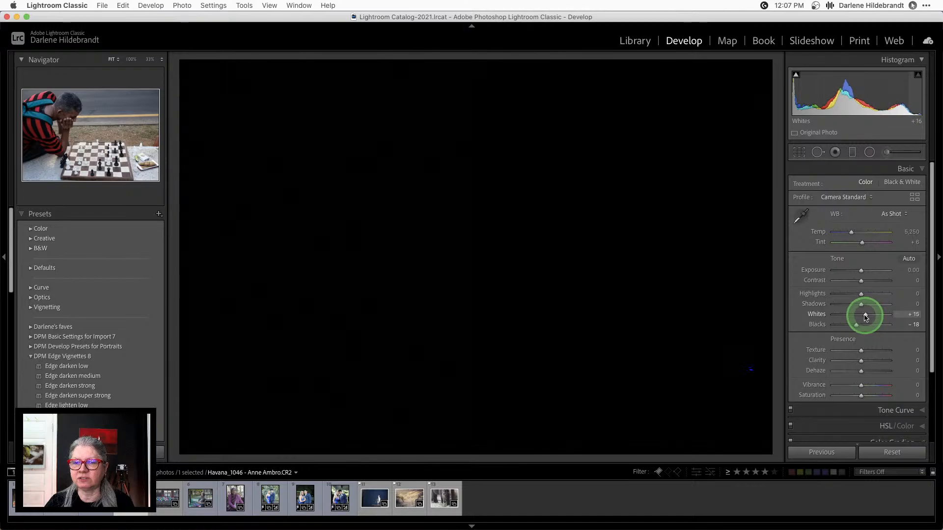
pyautogui.moveTo(866, 317); pyautogui.dragTo(866, 316)
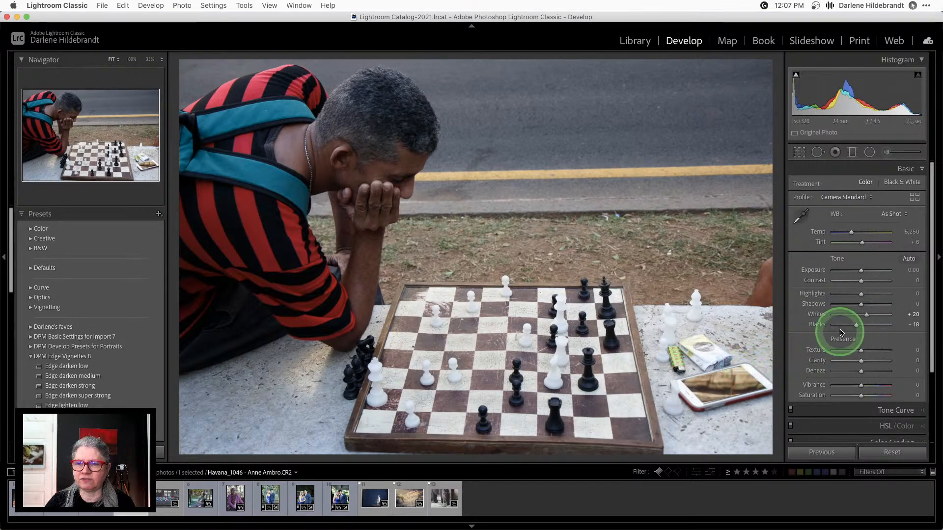
# Step: Raise the Whites to +65 and show the clipping warnings over the chessboard and the objects beside it
pyautogui.moveTo(867, 315); pyautogui.dragTo(869, 316)
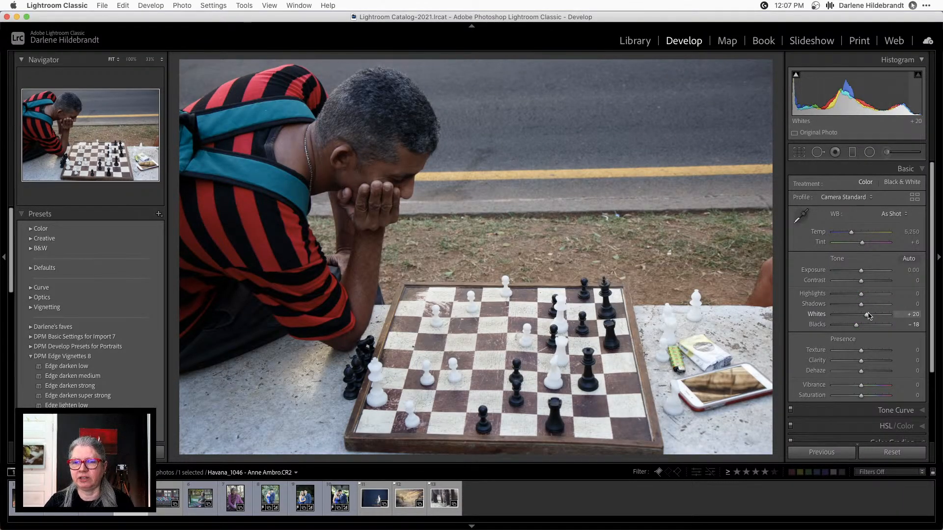
pyautogui.moveTo(869, 316); pyautogui.dragTo(881, 315)
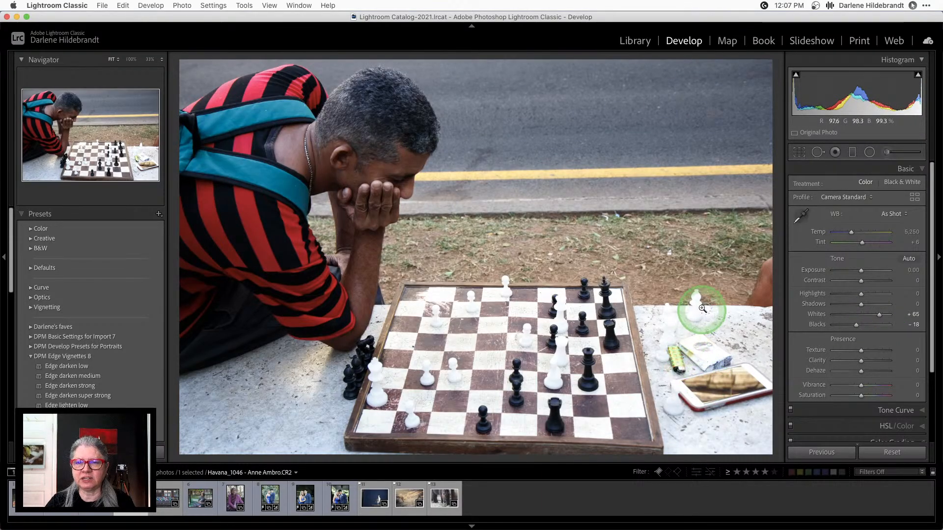
pyautogui.click(673, 325)
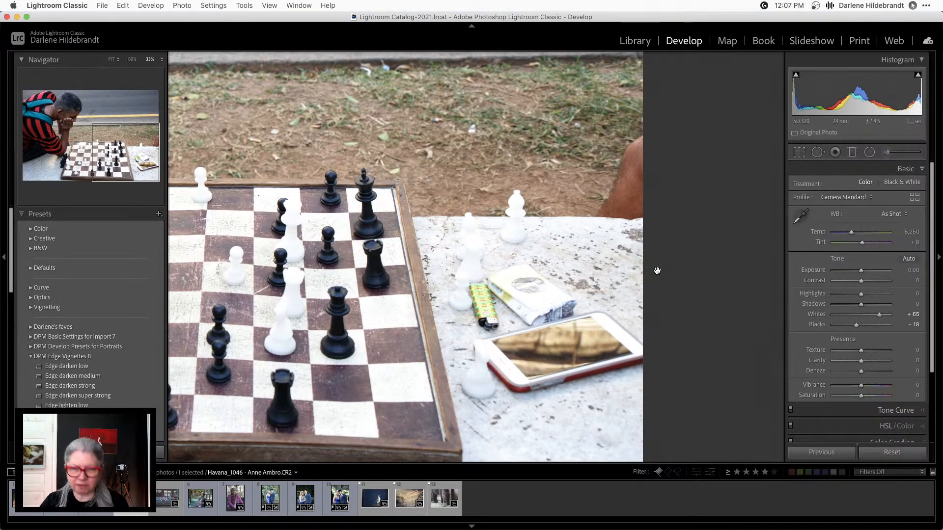
pyautogui.press('j')
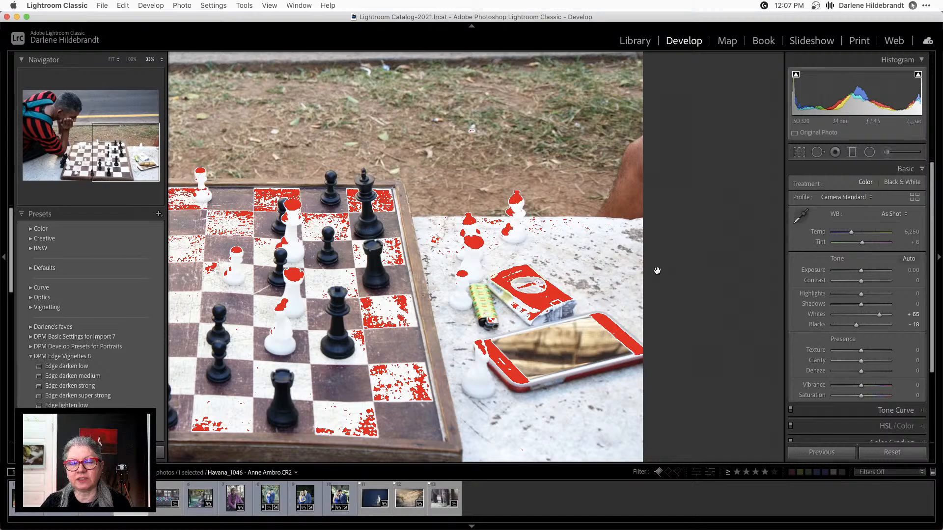
pyautogui.click(559, 272)
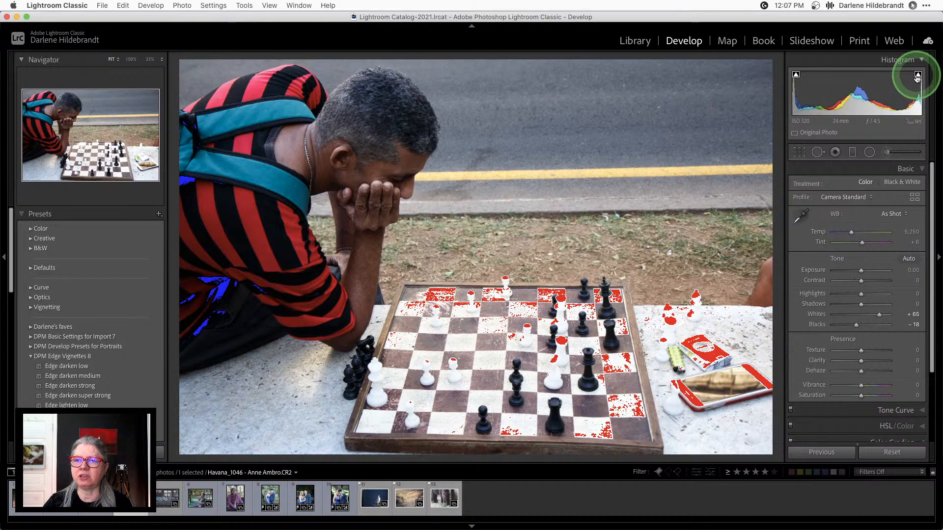
# Step: Toggle the highlight and shadow clipping warnings and examine the blocked shadows around the man's trousers up close
pyautogui.click(916, 76)
pyautogui.click(917, 77)
pyautogui.click(917, 77)
pyautogui.click(917, 76)
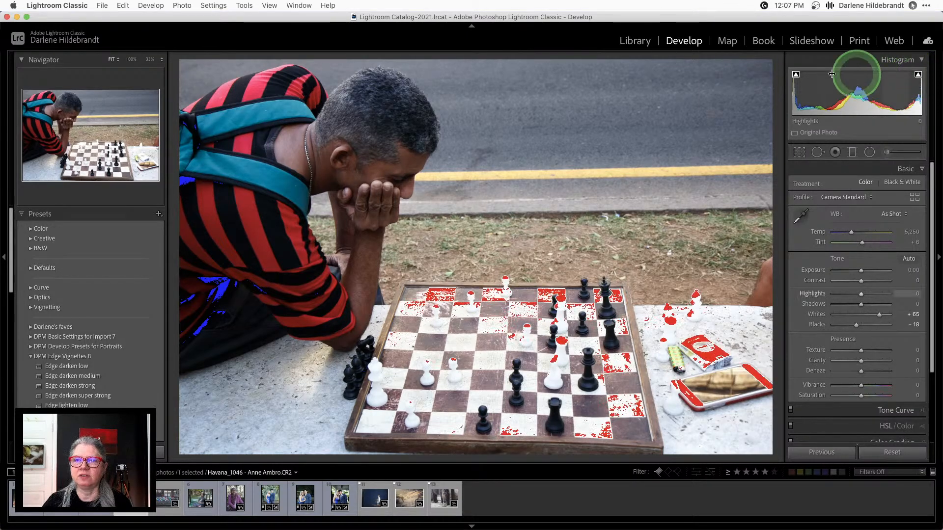
pyautogui.click(796, 76)
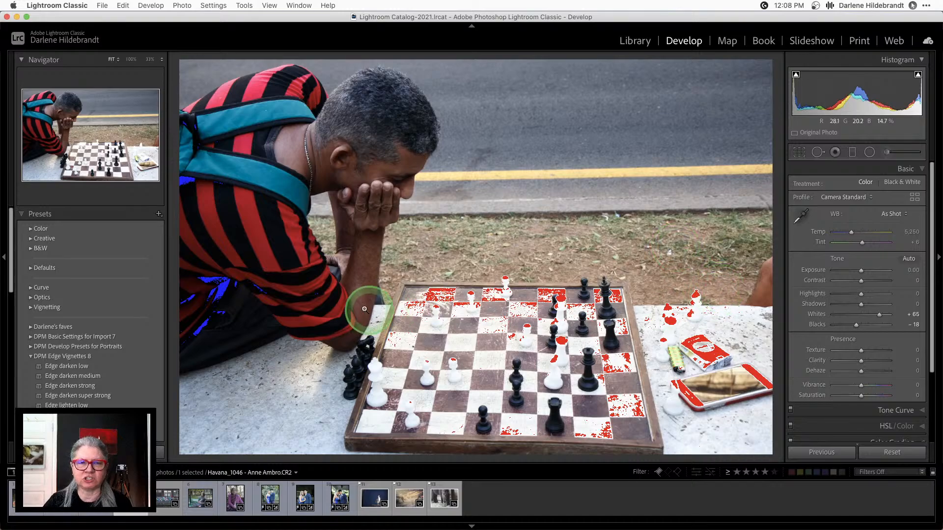
pyautogui.click(220, 297)
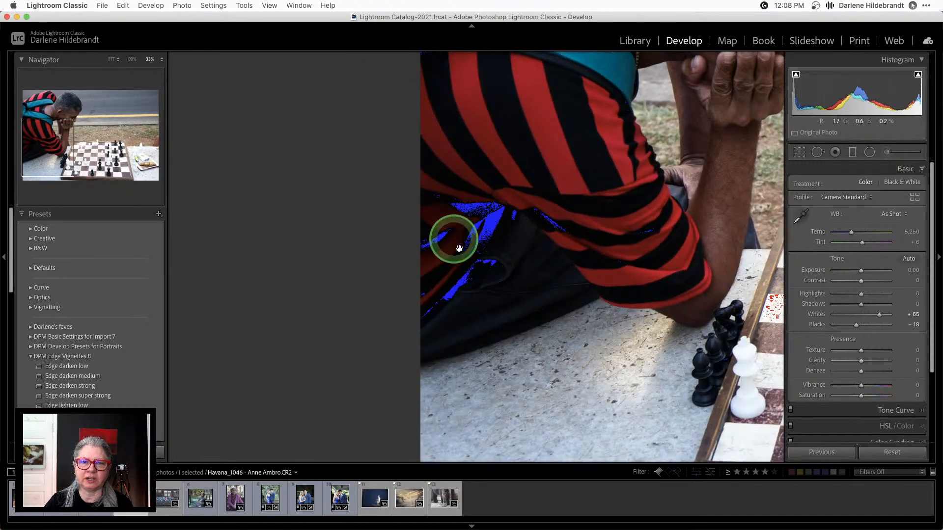
pyautogui.click(794, 77)
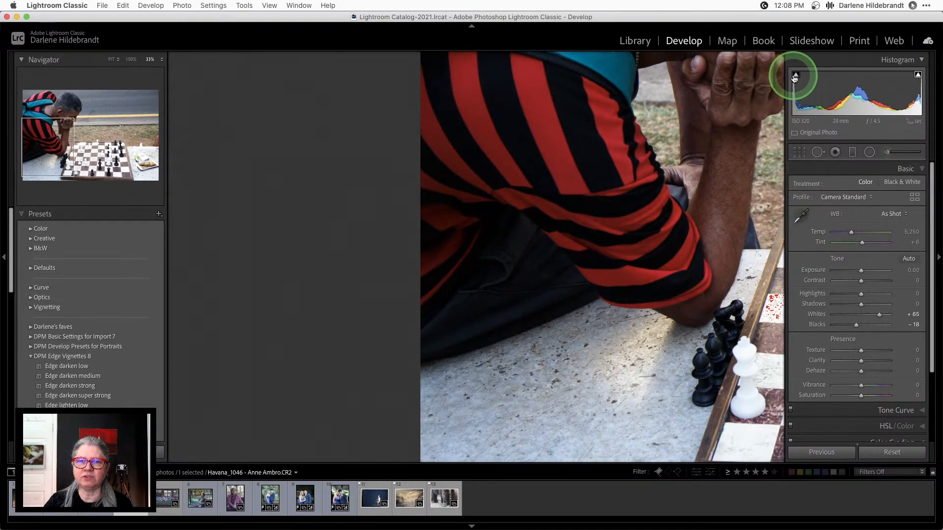
pyautogui.click(794, 77)
# Step: Examine the highlight clipping on the chessboard and white pieces up close with its warning switched off and on
pyautogui.moveTo(740, 241); pyautogui.dragTo(464, 223)
pyautogui.moveTo(682, 240); pyautogui.dragTo(466, 232)
pyautogui.moveTo(759, 302); pyautogui.dragTo(708, 273)
pyautogui.click(918, 75)
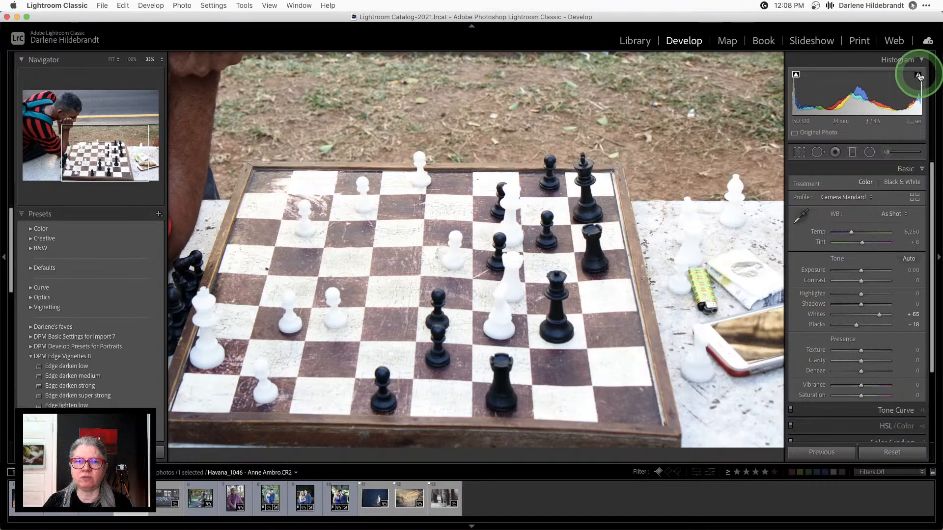
pyautogui.click(918, 75)
pyautogui.click(918, 75)
pyautogui.click(919, 75)
pyautogui.click(765, 309)
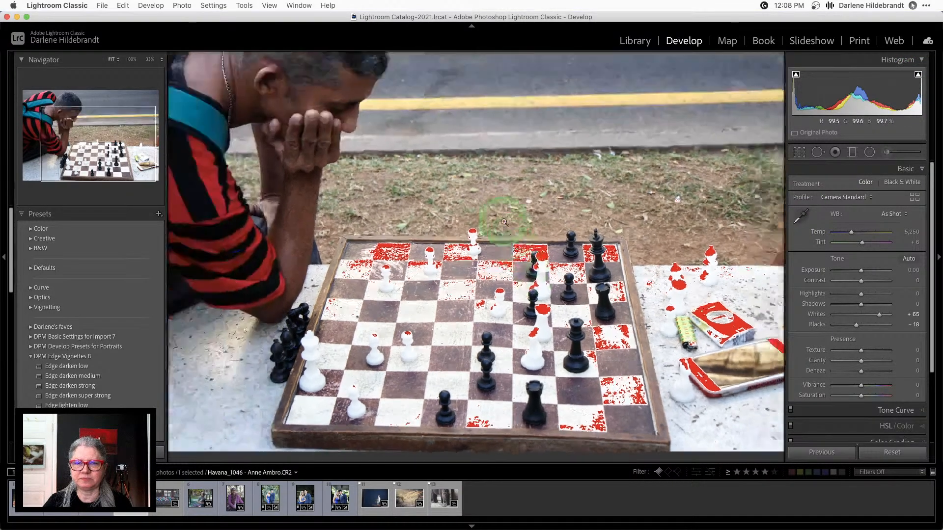
# Step: Lower the Whites to +10 and raise the Exposure to +0.28
pyautogui.moveTo(879, 315); pyautogui.dragTo(863, 316)
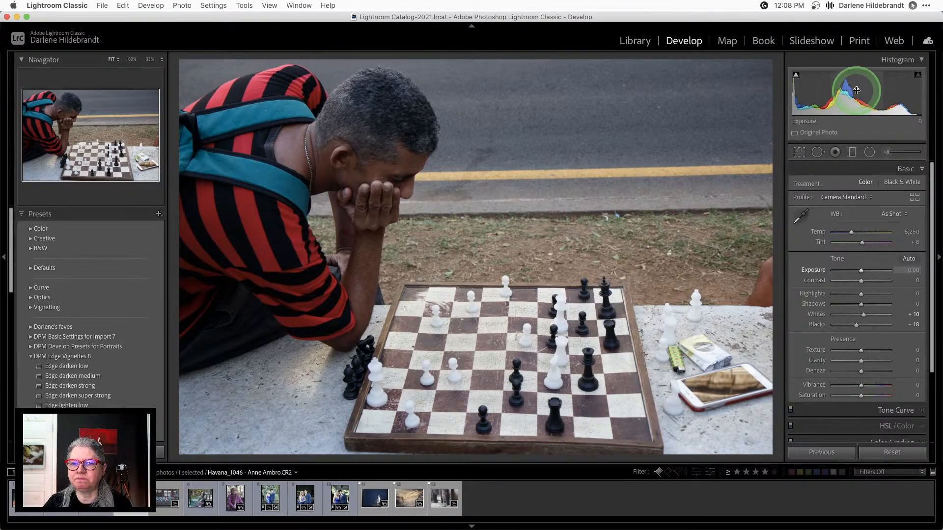
pyautogui.moveTo(853, 95)
pyautogui.mouseDown()
pyautogui.moveTo(881, 95)
pyautogui.moveTo(844, 94)
pyautogui.moveTo(868, 93)
pyautogui.moveTo(853, 93)
pyautogui.moveTo(861, 89)
pyautogui.mouseUp()
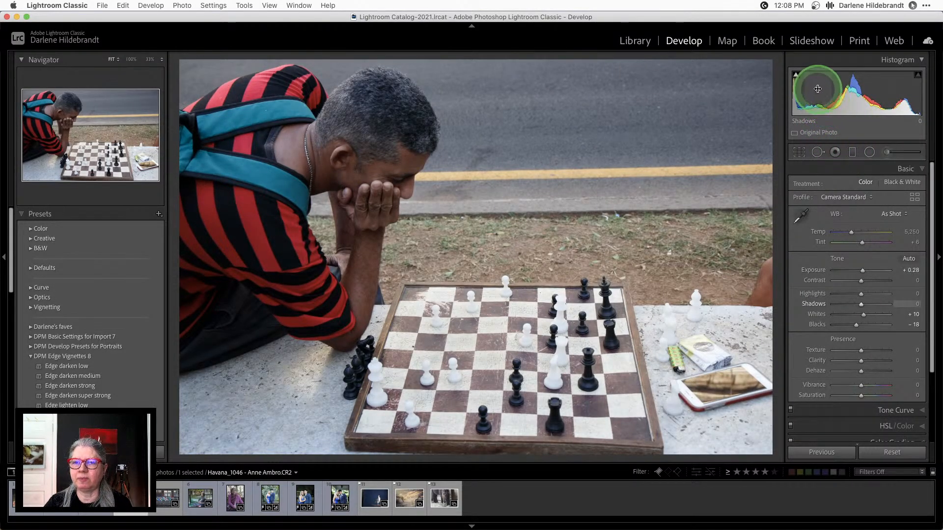
# Step: Try the Shadows at +23, reset them to 0, and raise the Exposure to +0.48 instead
pyautogui.moveTo(817, 91)
pyautogui.mouseDown()
pyautogui.moveTo(833, 90)
pyautogui.moveTo(791, 88)
pyautogui.moveTo(857, 91)
pyautogui.moveTo(826, 92)
pyautogui.mouseUp()
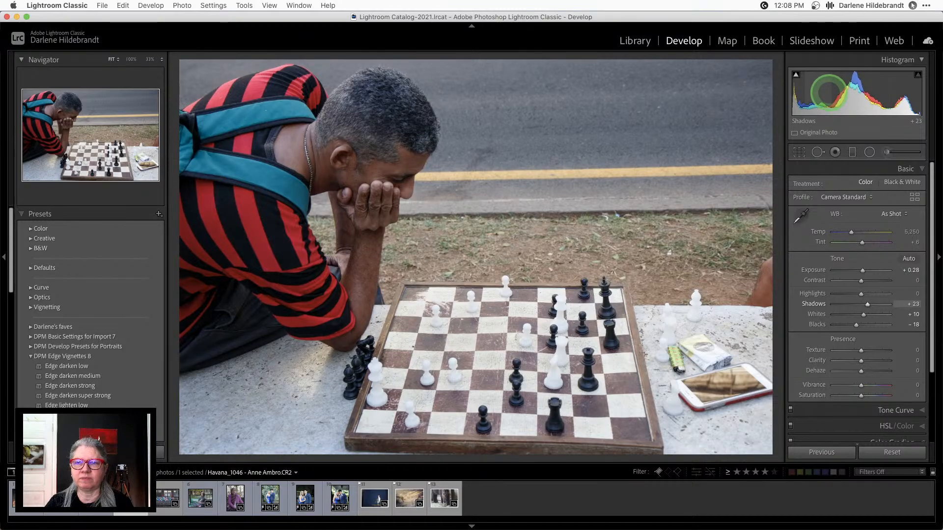
pyautogui.doubleClick(867, 304)
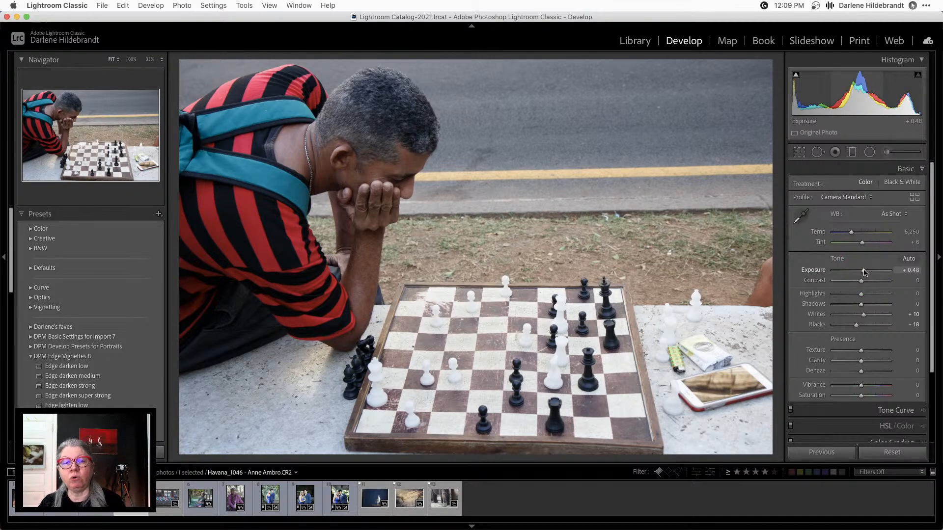
pyautogui.click(856, 86)
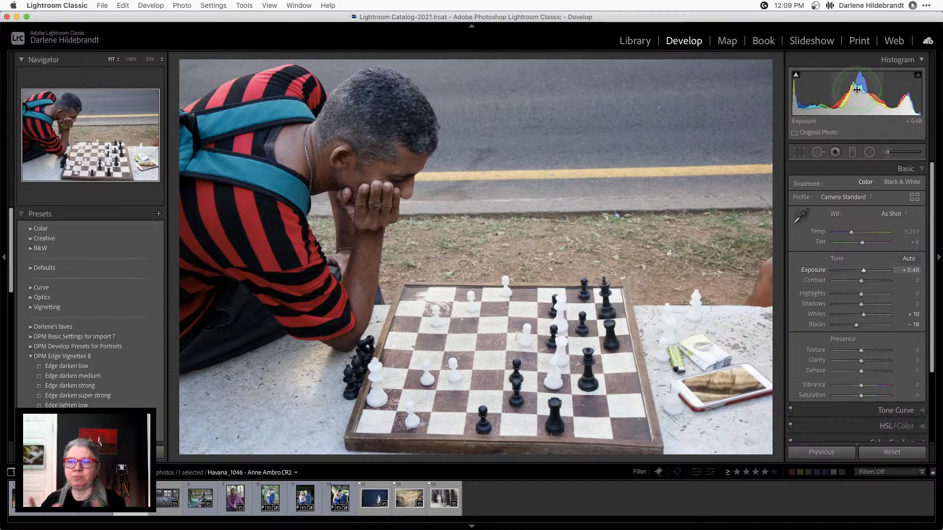
pyautogui.click(855, 96)
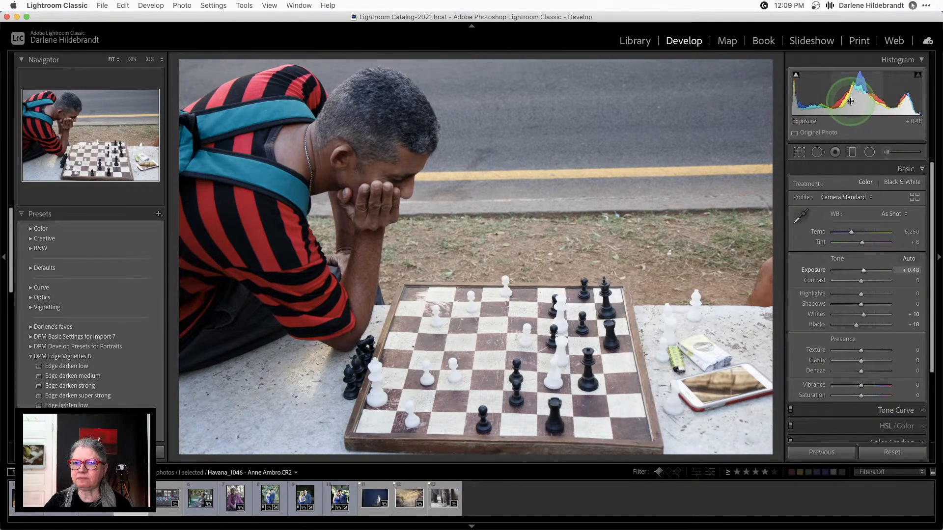
pyautogui.click(916, 91)
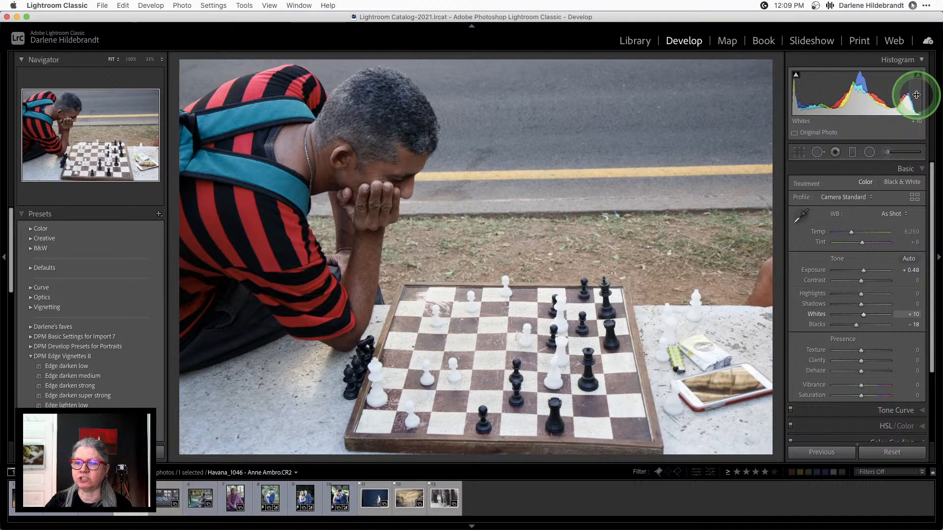
# Step: Set the Whites to +21 and the Highlights to -22, and compare the photo with its before version
pyautogui.moveTo(916, 95)
pyautogui.mouseDown()
pyautogui.moveTo(890, 94)
pyautogui.moveTo(918, 97)
pyautogui.mouseUp()
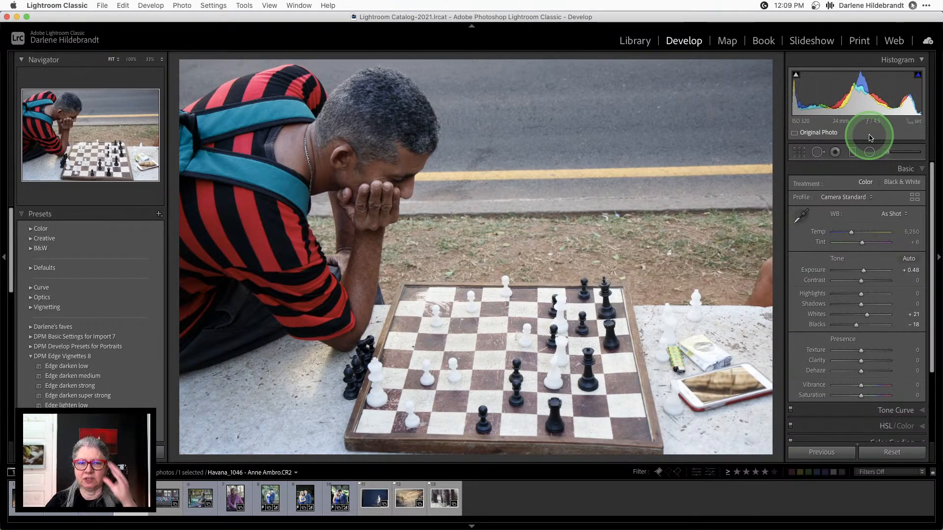
pyautogui.moveTo(860, 294); pyautogui.dragTo(855, 296)
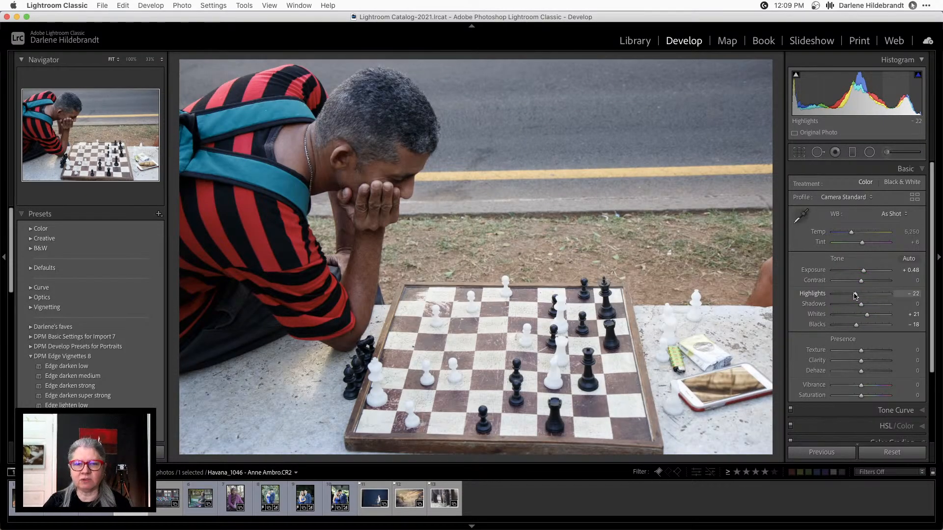
pyautogui.press('\\')
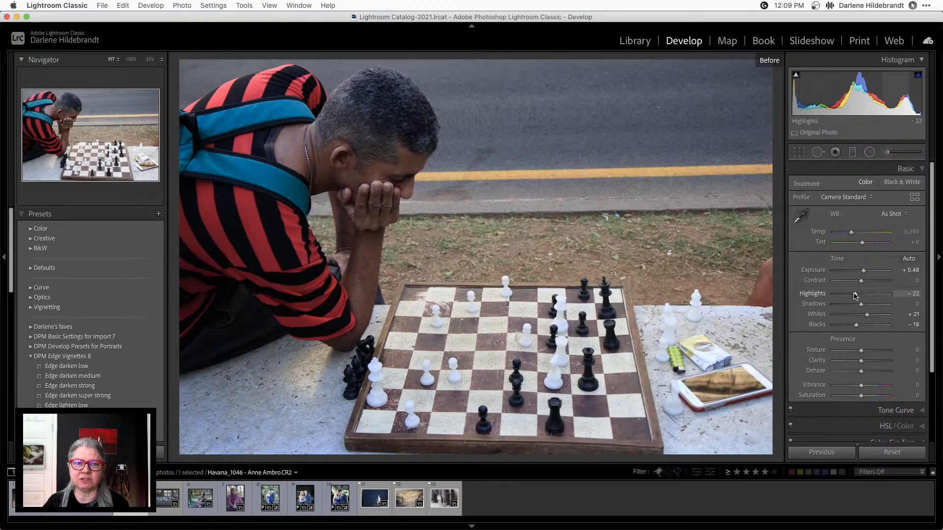
pyautogui.press('\\')
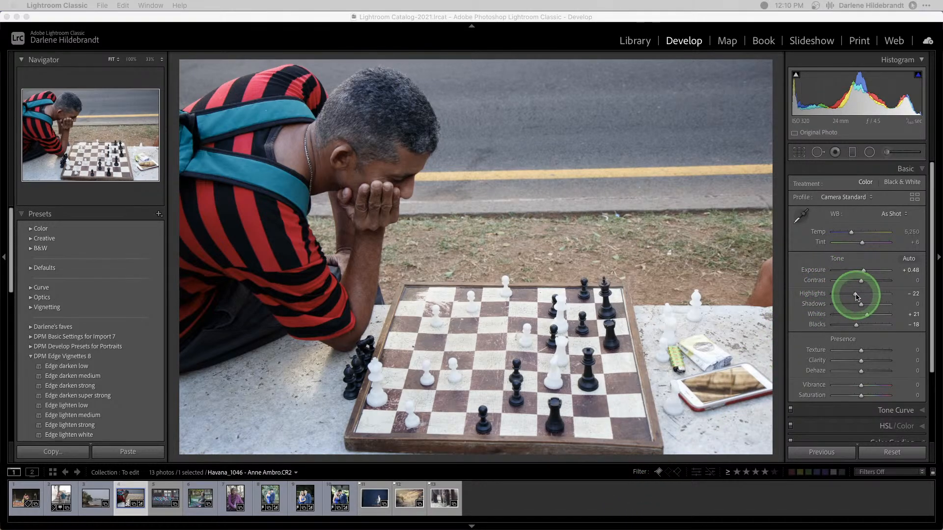
# Step: Deepen the Highlights to -36 and the Blacks to -31, and add +17 Clarity
pyautogui.moveTo(856, 296); pyautogui.dragTo(853, 326)
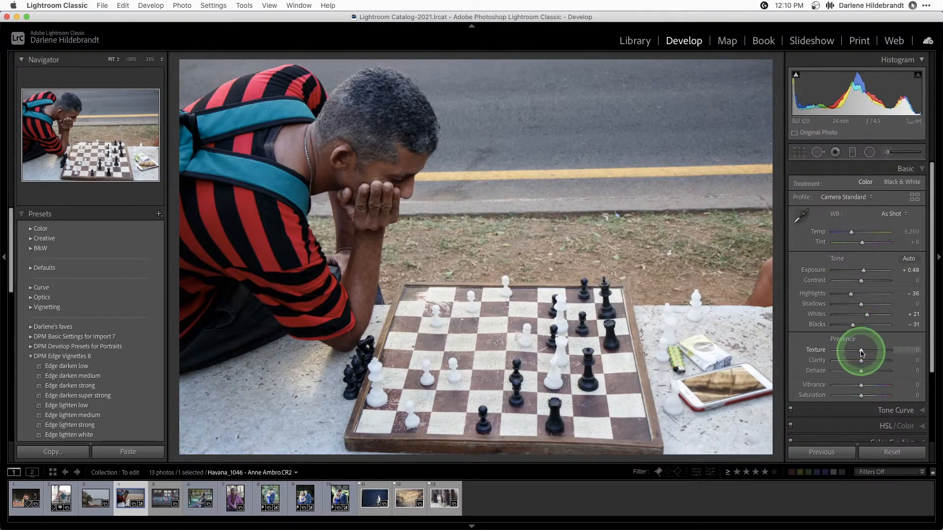
pyautogui.moveTo(861, 363); pyautogui.dragTo(866, 361)
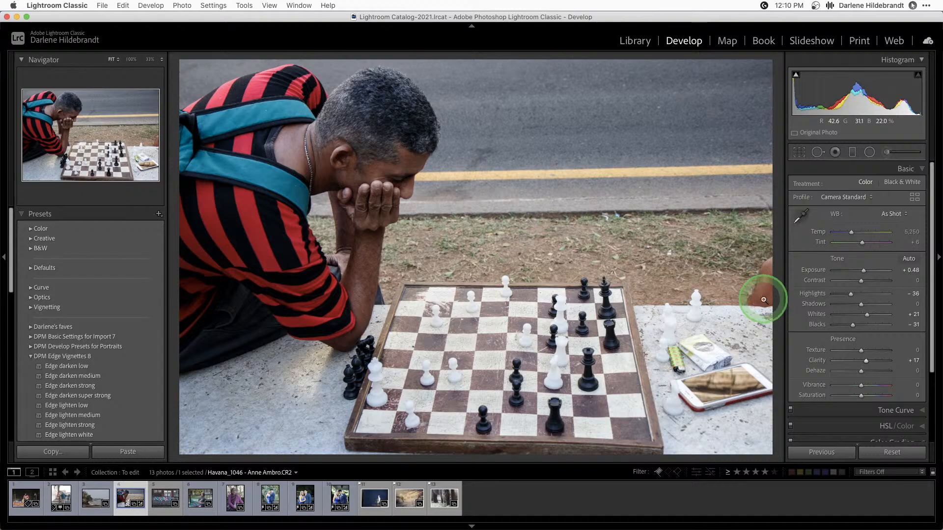
# Step: Crop the photo from the right edge to cut out the bystander's arm, and trim slightly off the bottom and top
pyautogui.press('r')
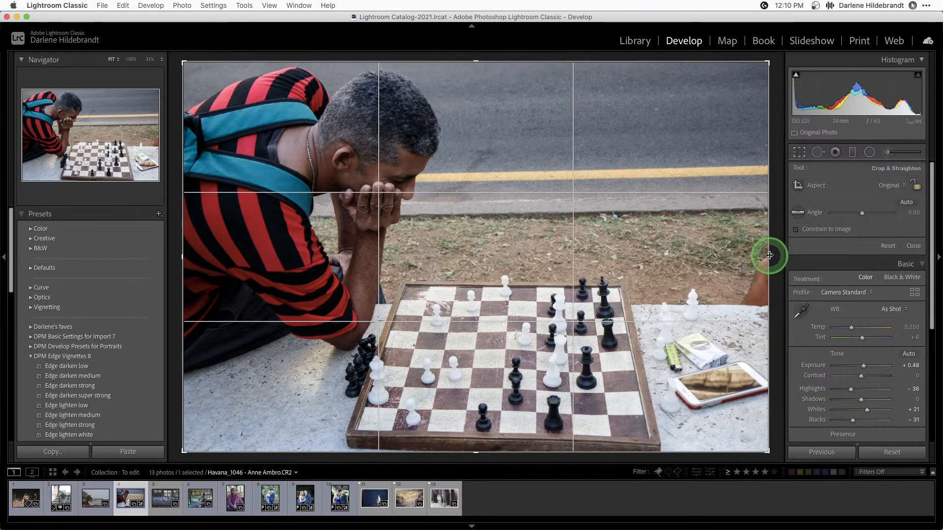
pyautogui.moveTo(770, 255); pyautogui.dragTo(755, 256)
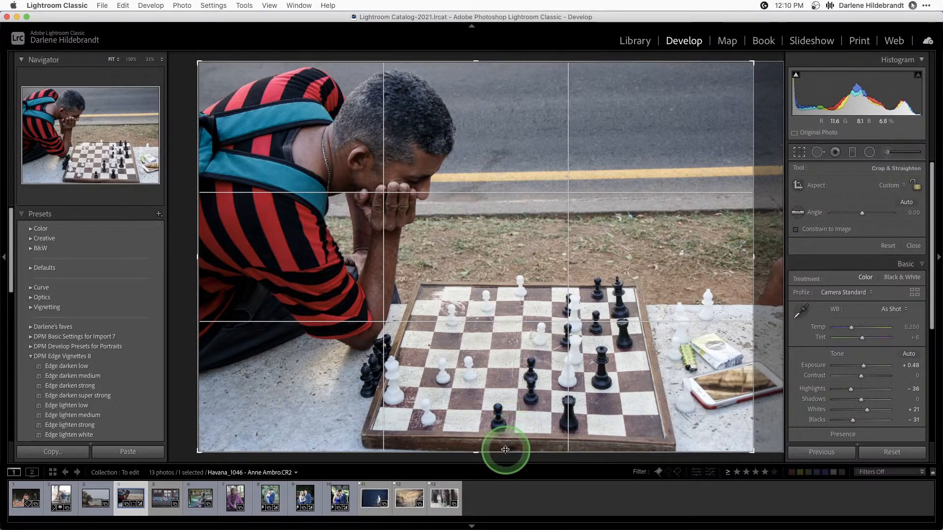
pyautogui.moveTo(506, 449); pyautogui.dragTo(505, 445)
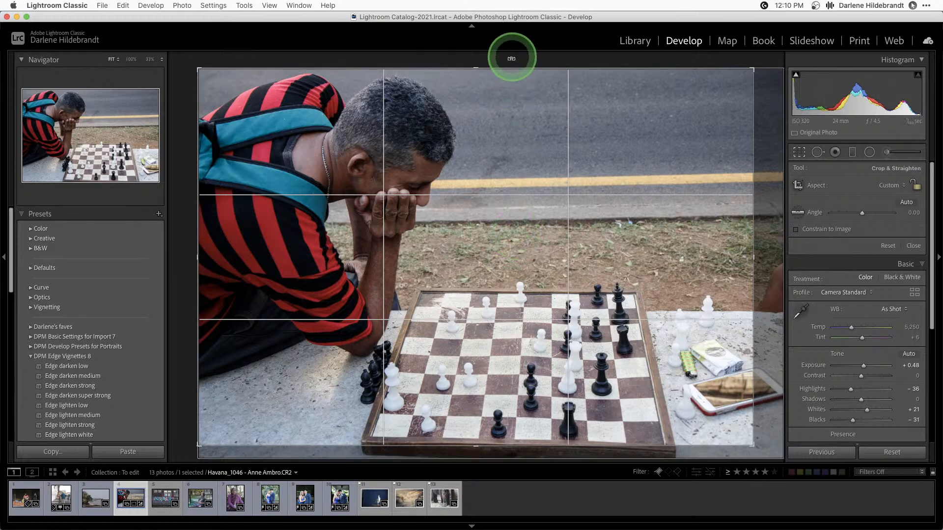
pyautogui.moveTo(511, 66); pyautogui.dragTo(515, 79)
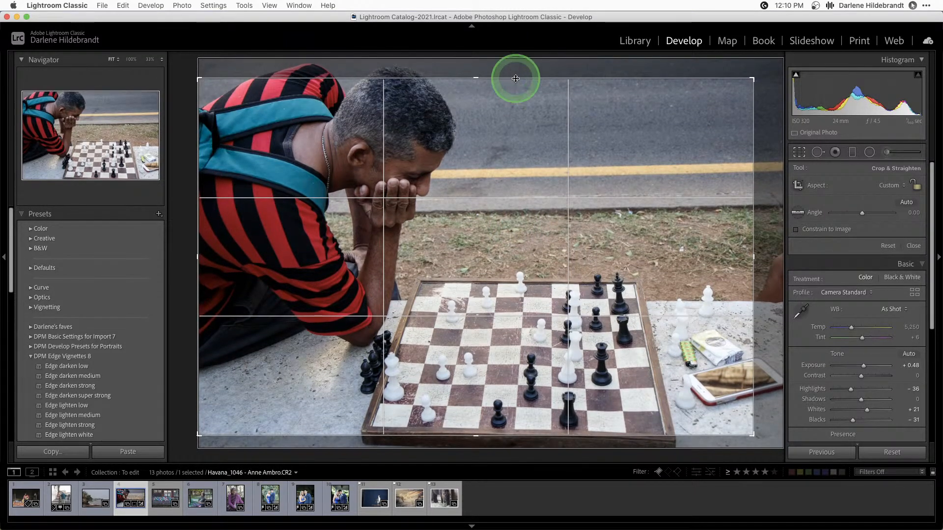
pyautogui.press('Return')
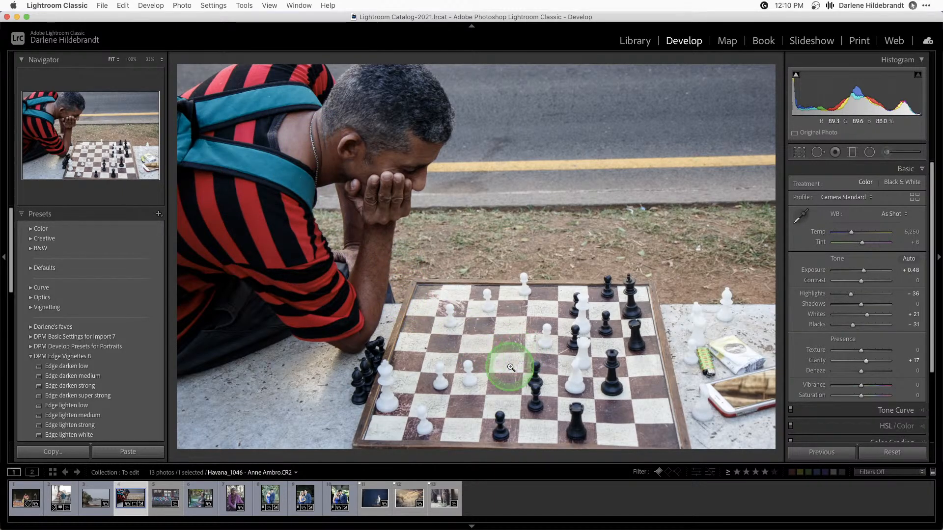
pyautogui.click(870, 153)
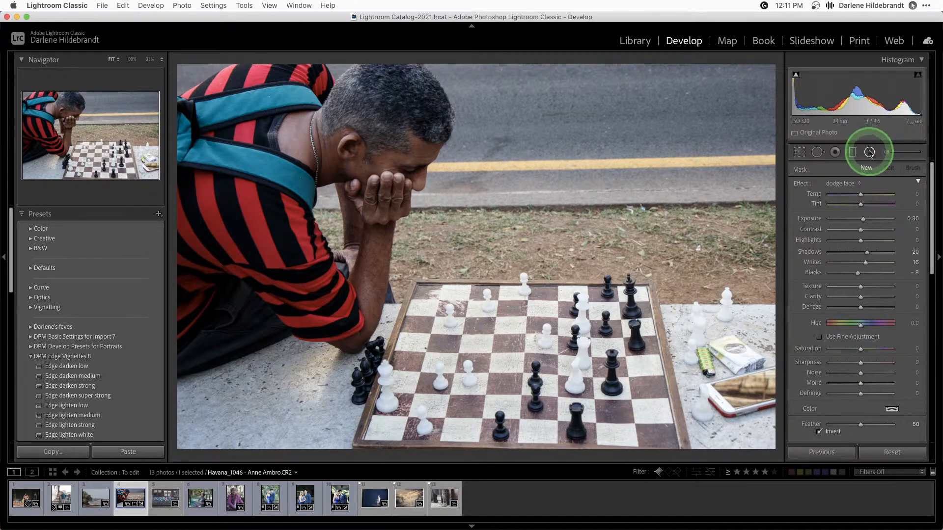
pyautogui.click(869, 153)
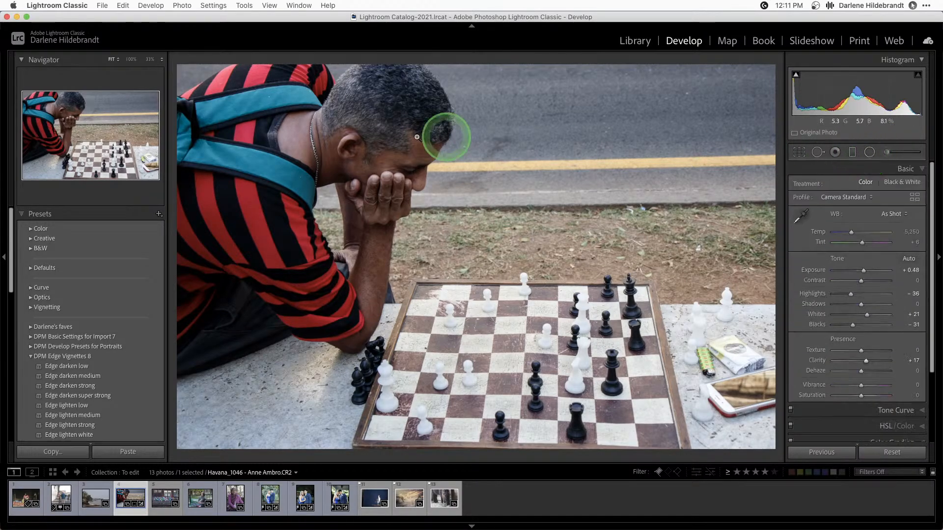
pyautogui.click(247, 5)
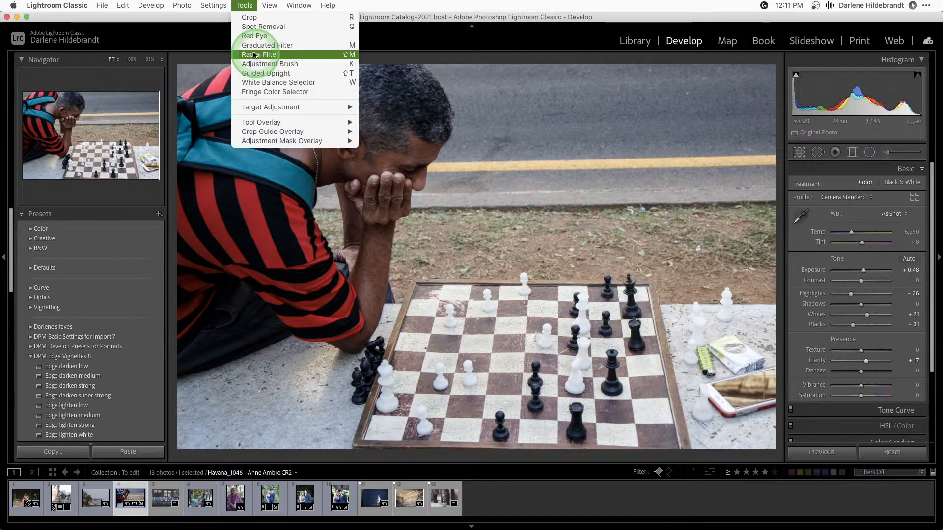
pyautogui.click(473, 47)
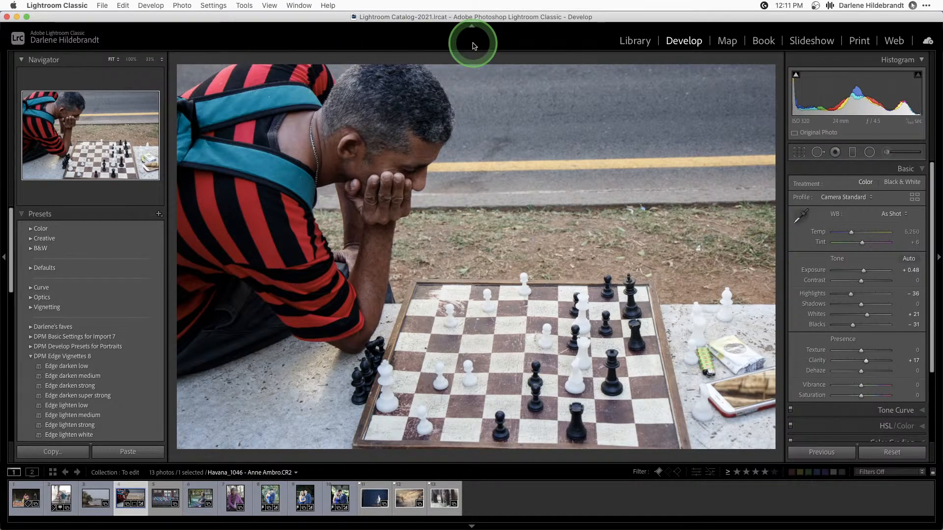
# Step: Draw a Radial Filter ellipse with the dodge face effect over the man and chessboard, tilted to follow his head and the board
pyautogui.hotkey('shift', 'm')
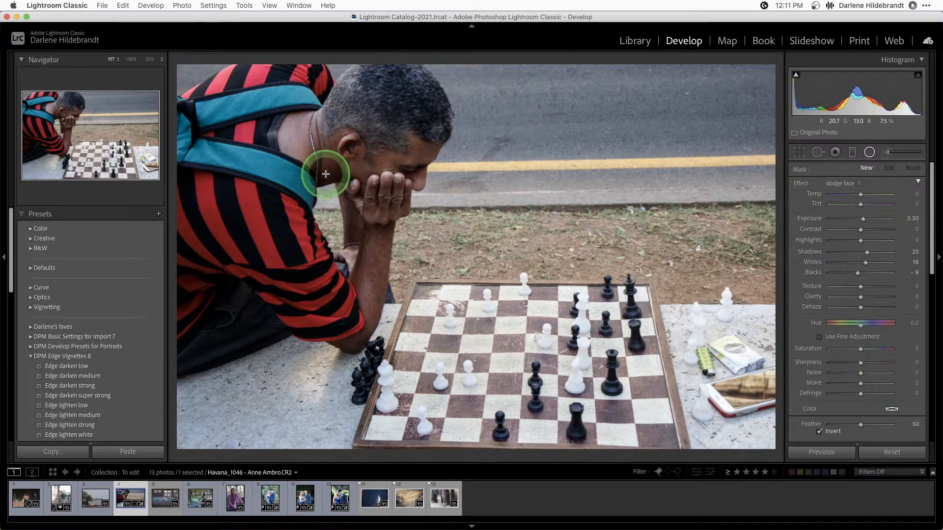
pyautogui.moveTo(333, 176); pyautogui.dragTo(441, 330)
pyautogui.moveTo(311, 333); pyautogui.dragTo(362, 332)
pyautogui.moveTo(327, 236); pyautogui.dragTo(432, 325)
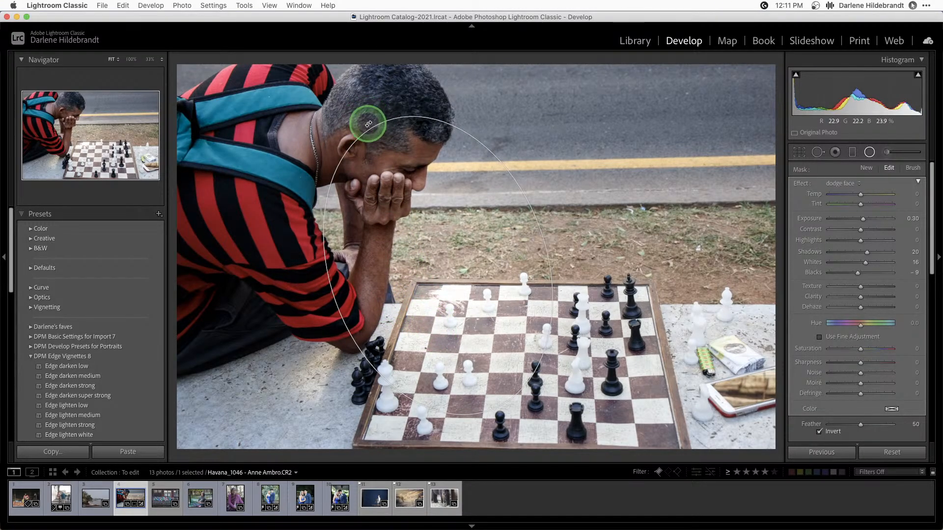
pyautogui.moveTo(368, 120); pyautogui.dragTo(350, 90)
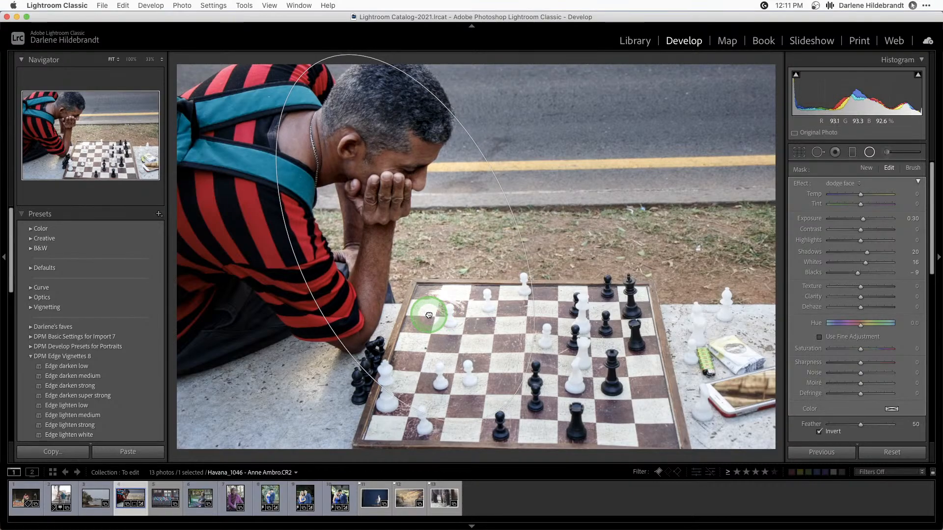
# Step: Toggle the mask overlay on and off to examine which area the radial filter affects
pyautogui.scroll(-3, 857, 306)
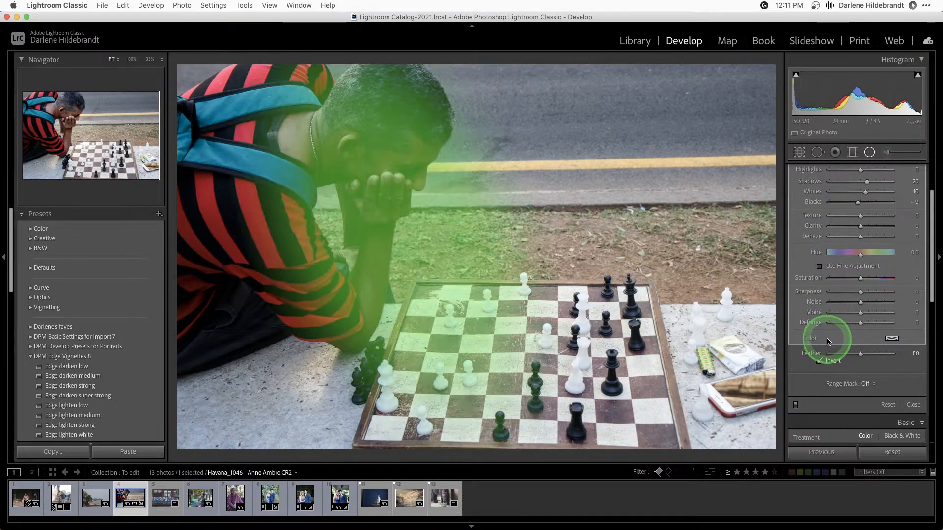
pyautogui.press('o')
pyautogui.scroll(1, 825, 358)
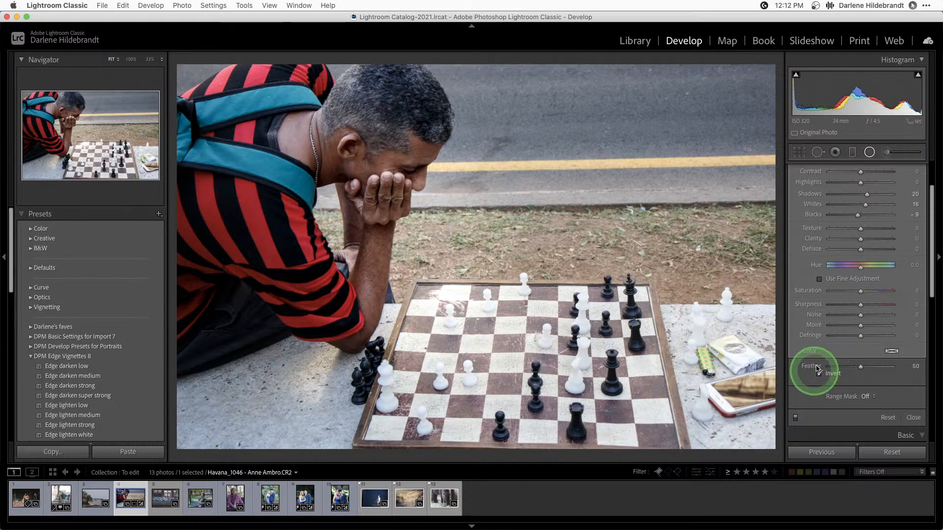
pyautogui.press('o')
pyautogui.scroll(3, 824, 354)
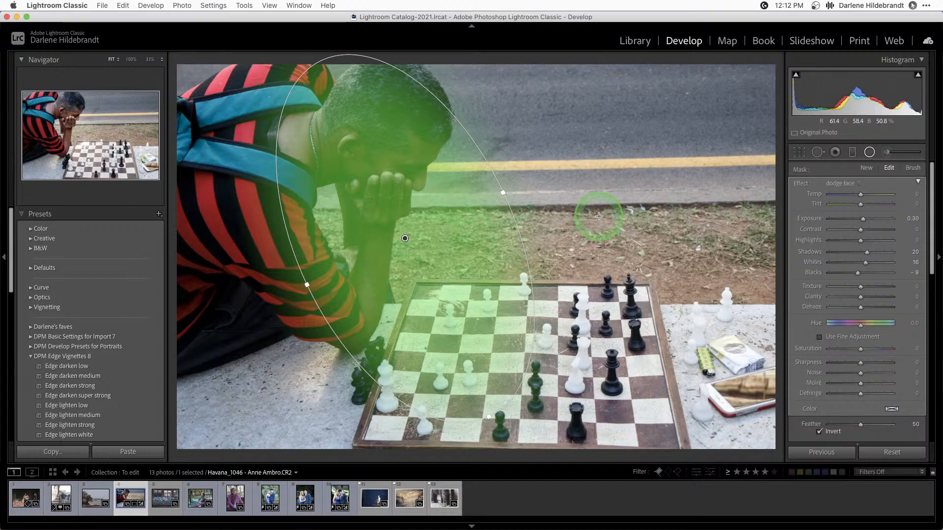
pyautogui.press('o')
pyautogui.press('o')
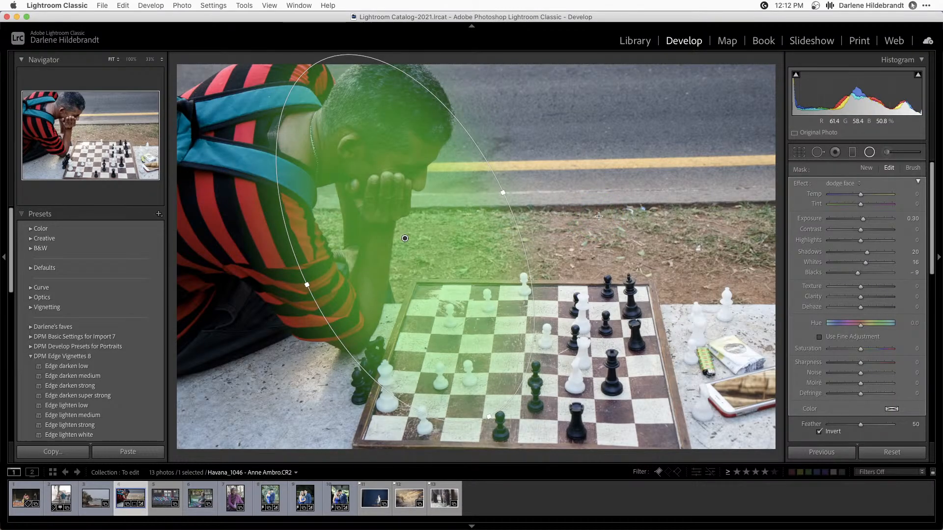
pyautogui.press('o')
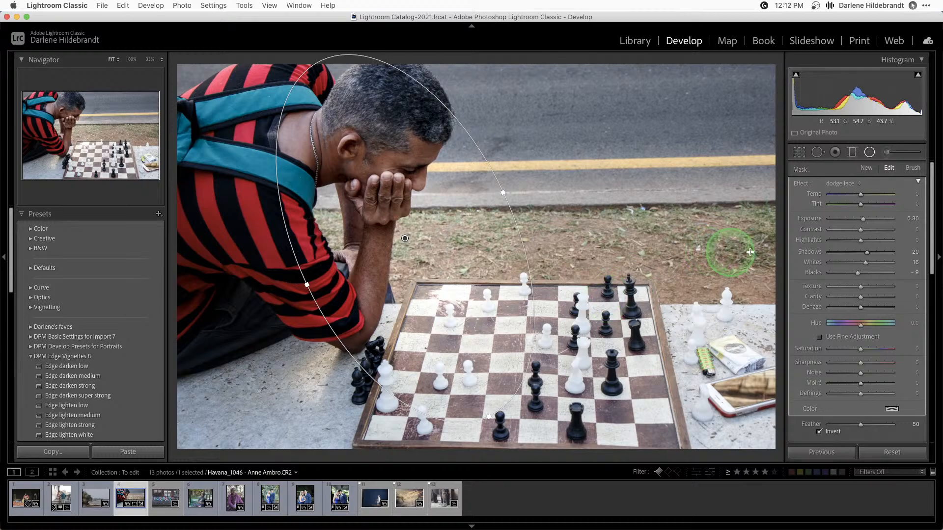
# Step: Turn off Invert so the radial filter affects the area outside the ellipse, and reset all its effect sliders
pyautogui.scroll(-1, 810, 285)
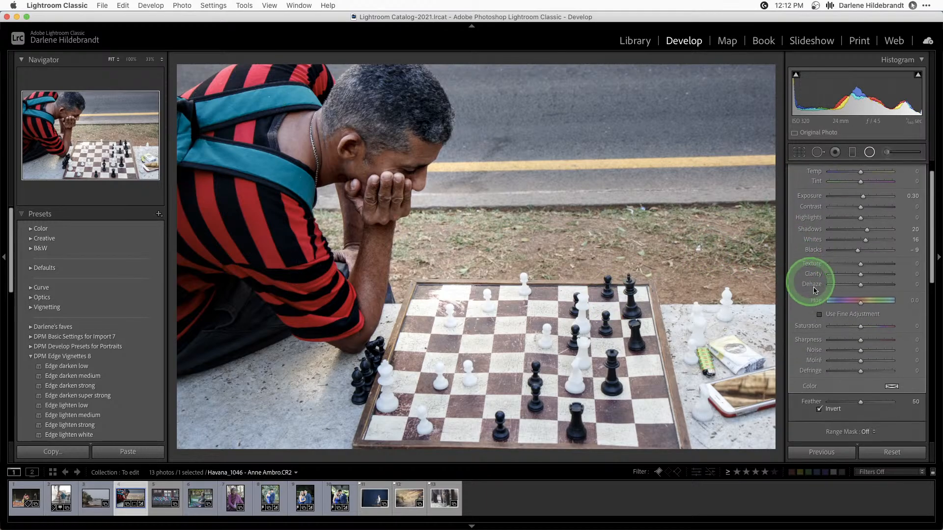
pyautogui.click(818, 408)
pyautogui.scroll(1, 813, 221)
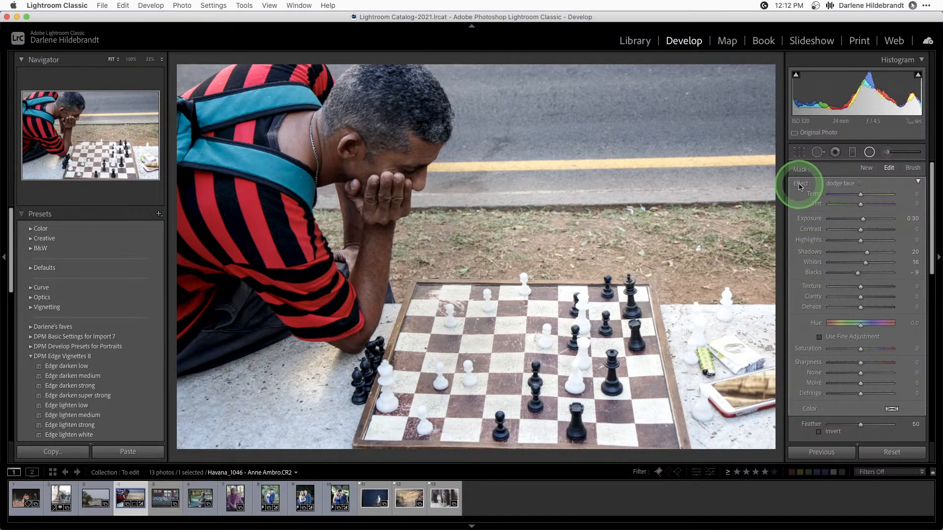
pyautogui.doubleClick(800, 185)
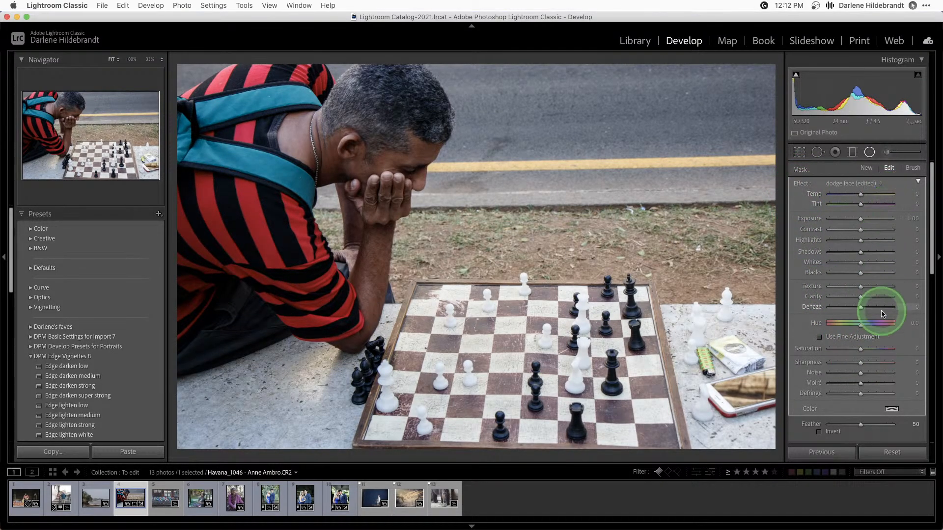
# Step: Darken the area outside the ellipse with Exposure -0.53 and Highlights -37
pyautogui.click(859, 219)
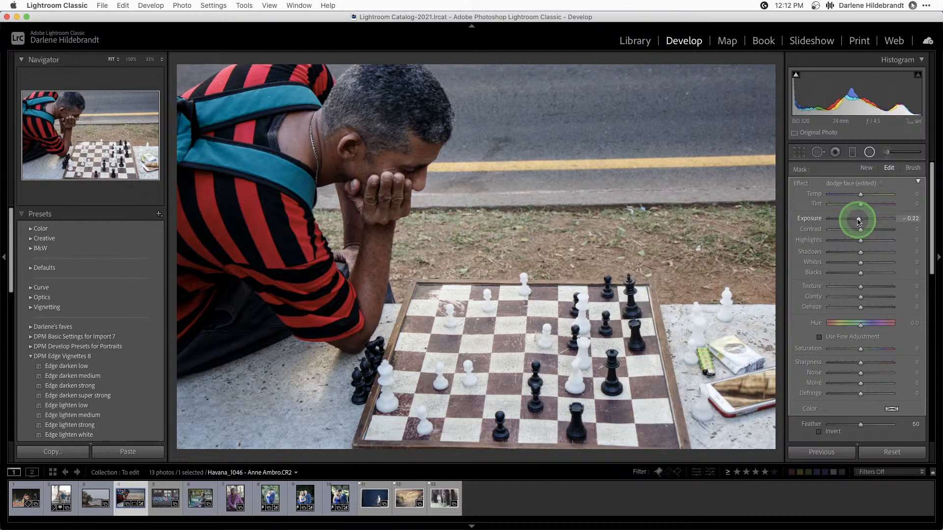
pyautogui.moveTo(855, 221)
pyautogui.mouseDown()
pyautogui.moveTo(840, 217)
pyautogui.moveTo(872, 227)
pyautogui.moveTo(849, 225)
pyautogui.mouseUp()
pyautogui.click(844, 241)
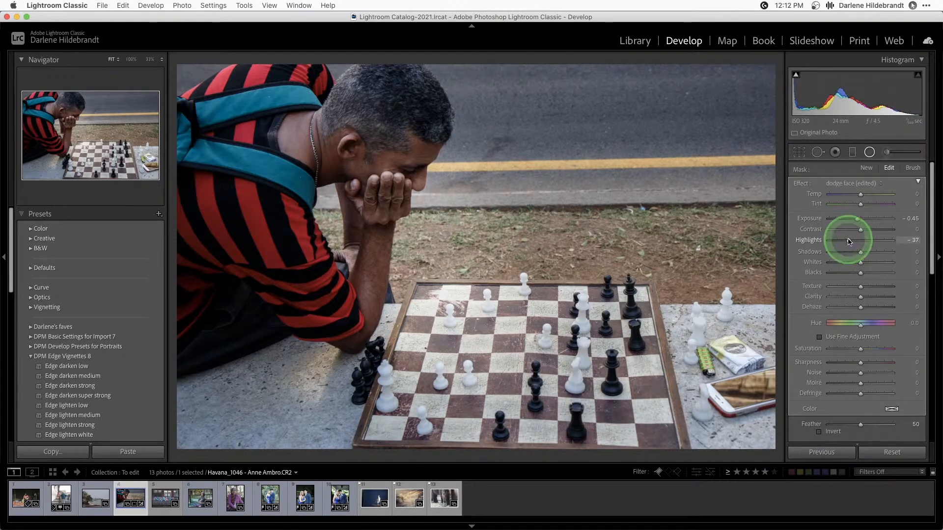
pyautogui.click(856, 218)
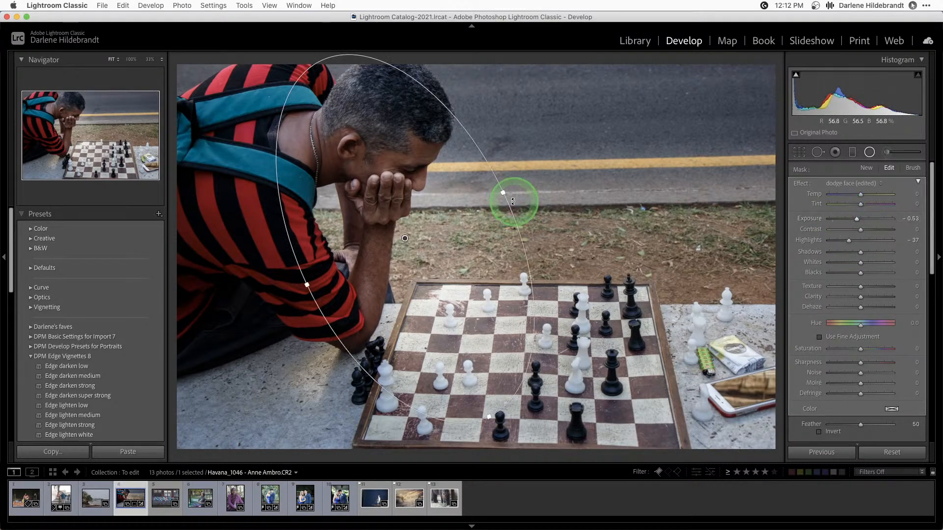
# Step: Widen, rotate and lengthen the radial ellipse to enclose more of the man and the chessboard, and shift it slightly down
pyautogui.moveTo(502, 193); pyautogui.dragTo(558, 185)
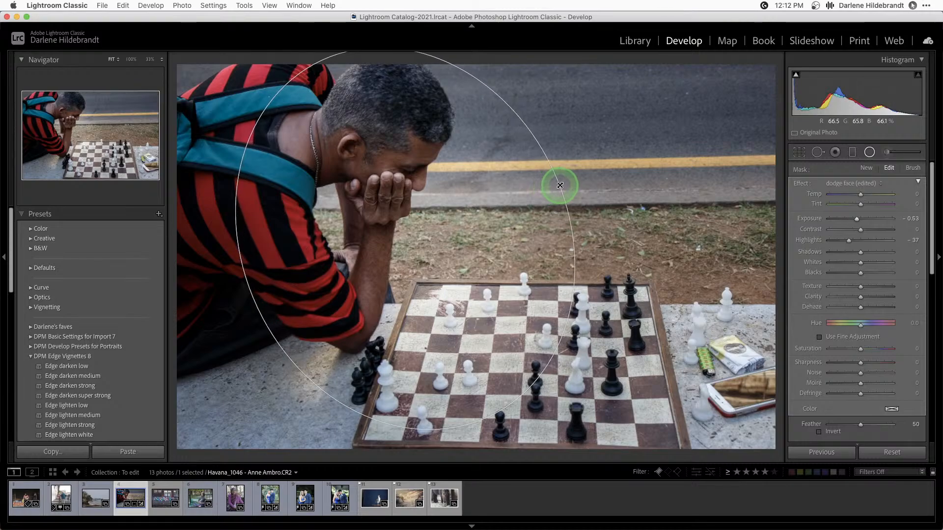
pyautogui.moveTo(468, 429); pyautogui.dragTo(521, 414)
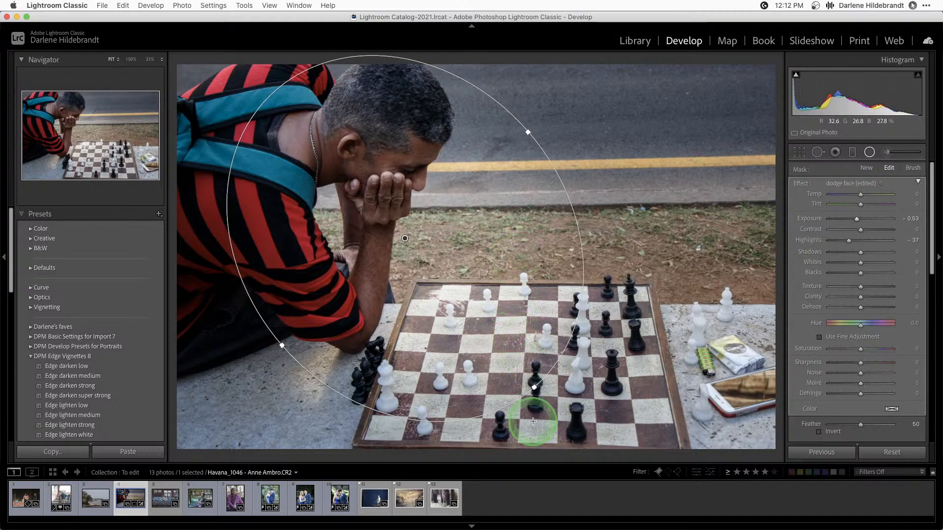
pyautogui.moveTo(533, 387); pyautogui.dragTo(591, 468)
pyautogui.moveTo(389, 305); pyautogui.dragTo(396, 309)
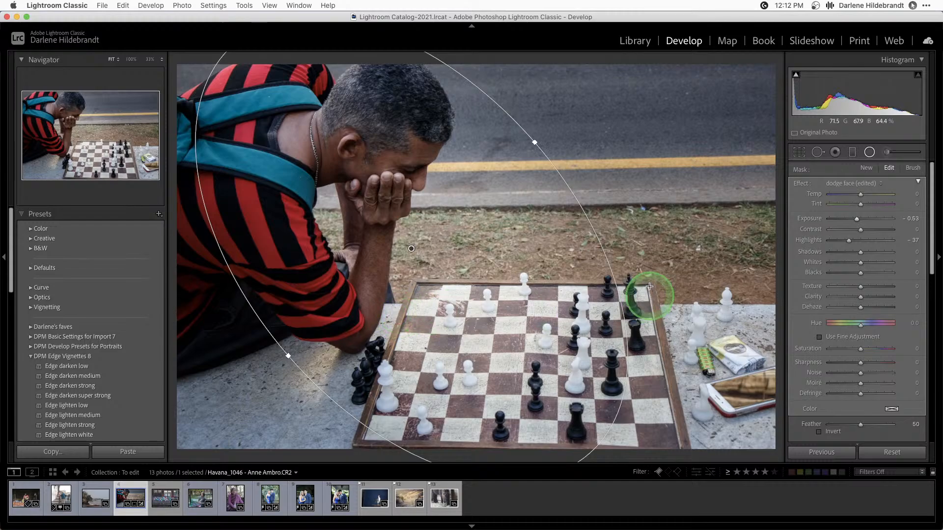
# Step: Soften the surroundings with Highlights -26, Contrast -12, Texture -28, Clarity -33 and Sharpness -38
pyautogui.moveTo(848, 240); pyautogui.dragTo(851, 242)
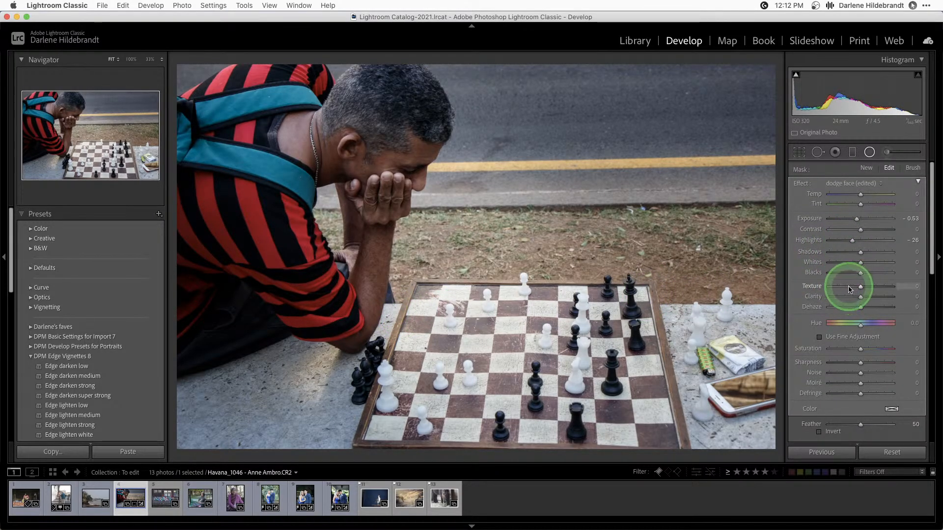
pyautogui.moveTo(847, 288)
pyautogui.mouseDown()
pyautogui.moveTo(904, 284)
pyautogui.moveTo(821, 289)
pyautogui.moveTo(852, 290)
pyautogui.moveTo(843, 287)
pyautogui.mouseUp()
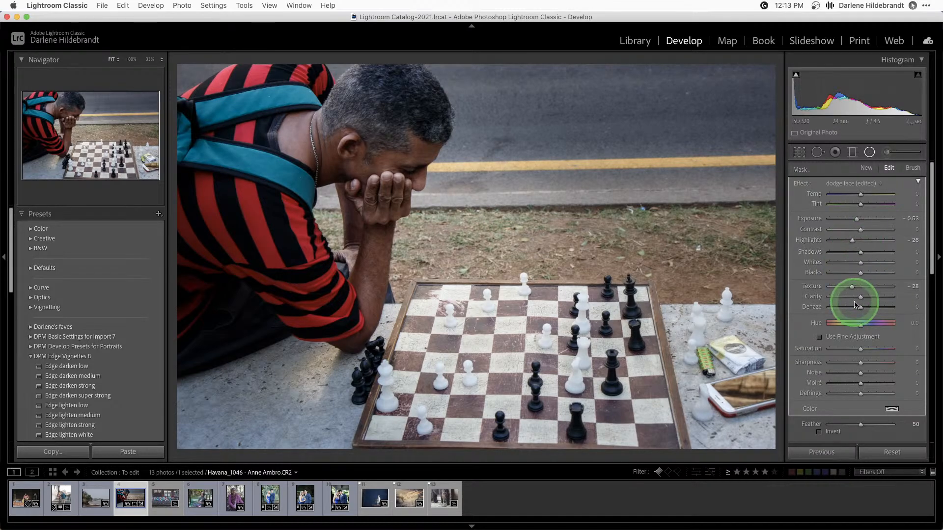
pyautogui.moveTo(858, 230); pyautogui.dragTo(856, 229)
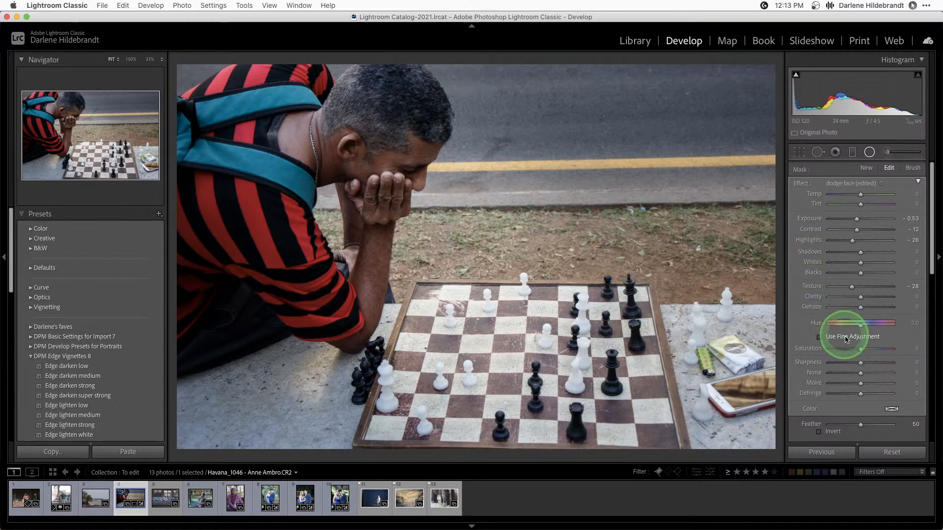
pyautogui.moveTo(850, 365); pyautogui.dragTo(848, 364)
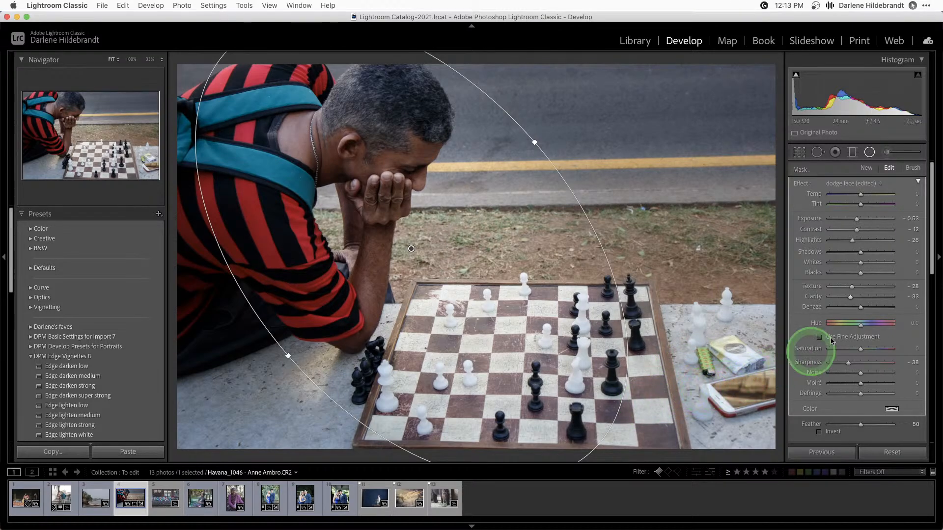
# Step: Show the radial filter's mask overlay and set its brush to Erase with Flow 60
pyautogui.press('o')
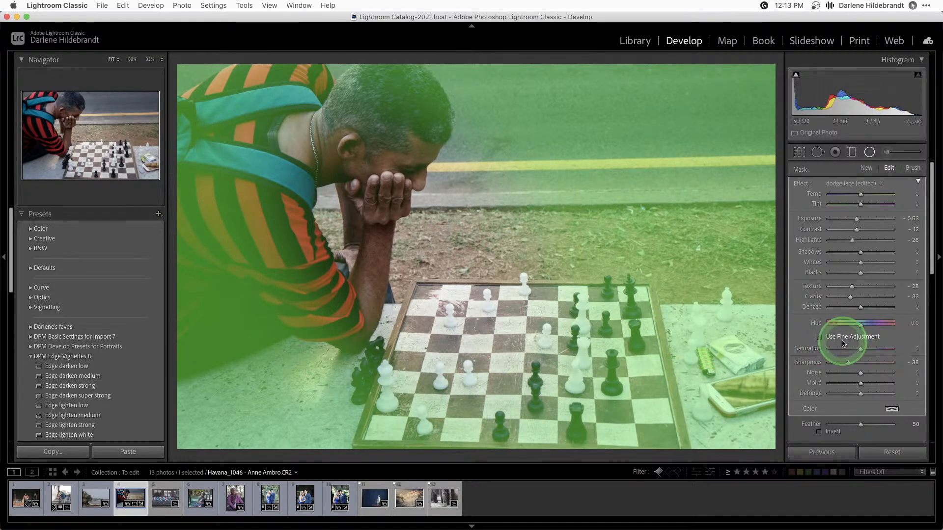
pyautogui.click(912, 169)
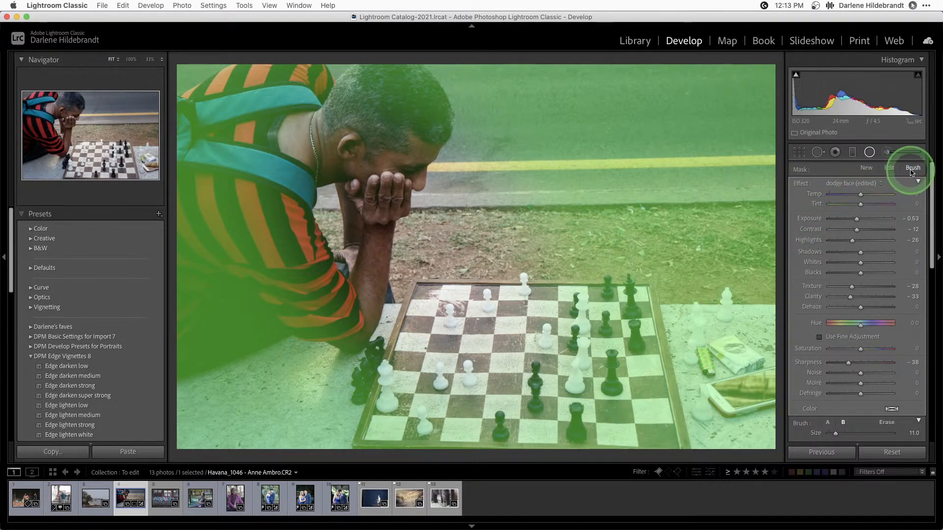
pyautogui.scroll(-3, 870, 282)
pyautogui.scroll(-1, 870, 285)
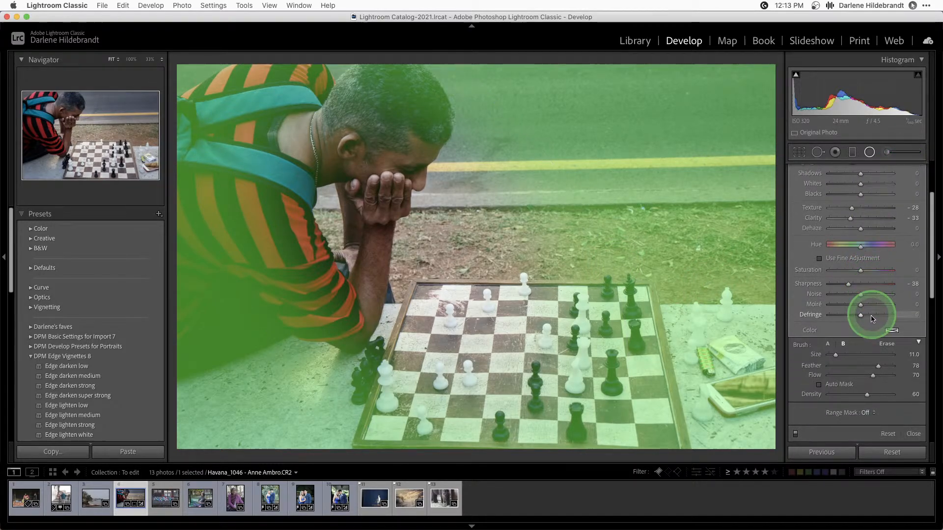
pyautogui.click(885, 345)
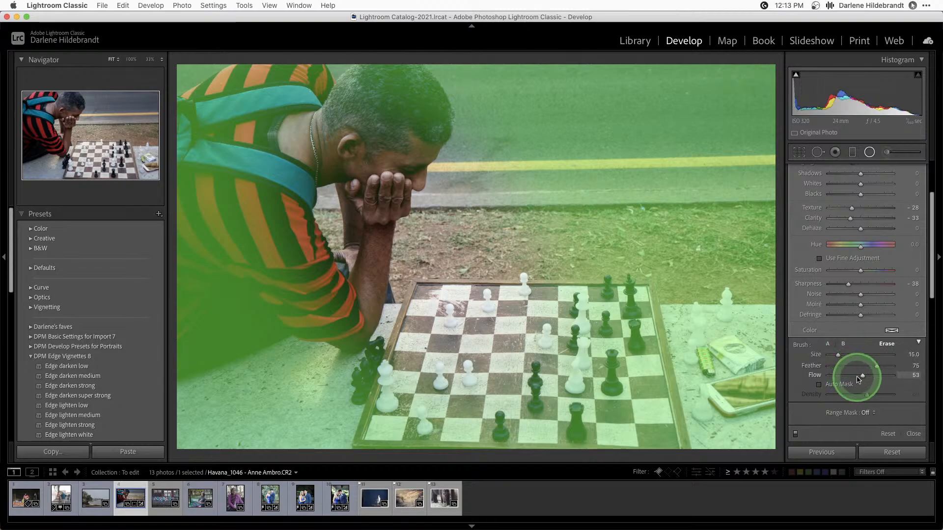
pyautogui.moveTo(862, 377); pyautogui.dragTo(867, 376)
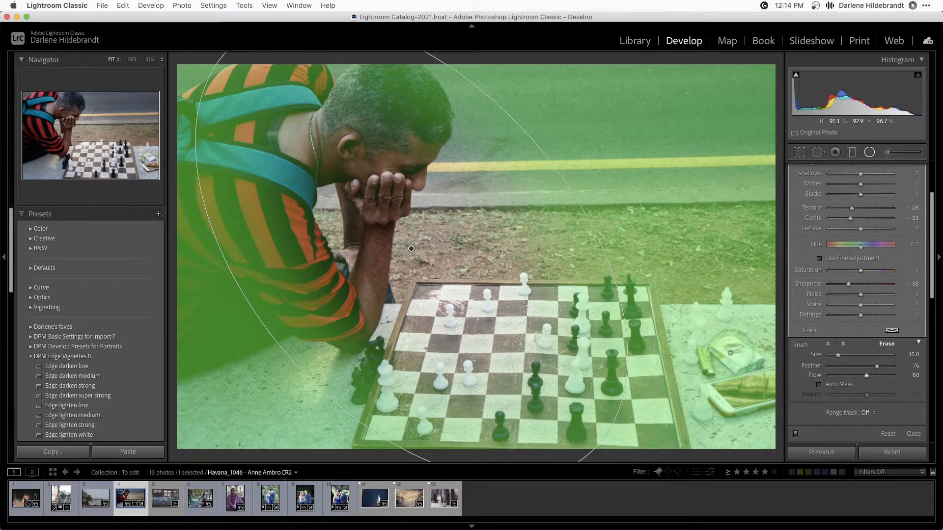
# Step: Erase the mask from the loose chess pieces, cigarette pack, phone and chessboard with a size 22 brush, and hide the overlay
pyautogui.press(']')
pyautogui.press(']')
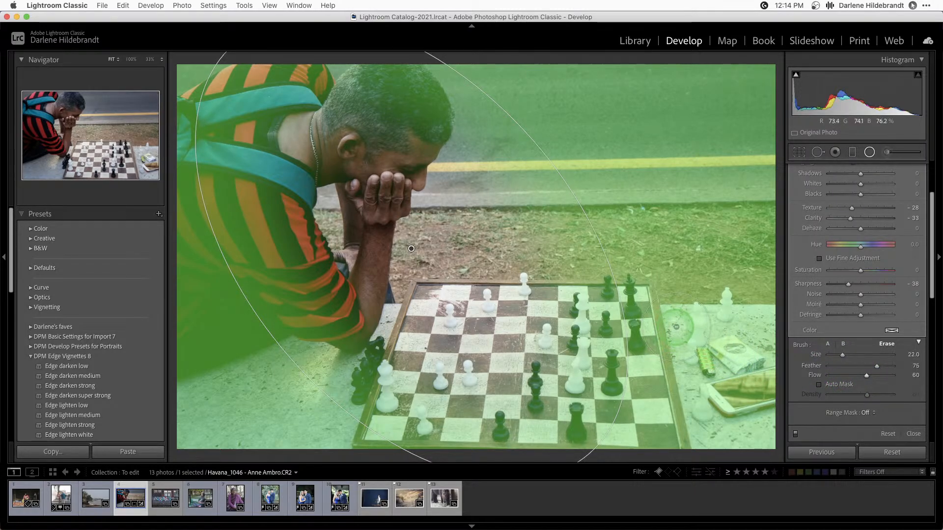
pyautogui.moveTo(676, 326)
pyautogui.mouseDown()
pyautogui.moveTo(719, 342)
pyautogui.moveTo(720, 413)
pyautogui.mouseUp()
pyautogui.moveTo(712, 299)
pyautogui.mouseDown()
pyautogui.moveTo(655, 317)
pyautogui.moveTo(617, 284)
pyautogui.moveTo(706, 324)
pyautogui.mouseUp()
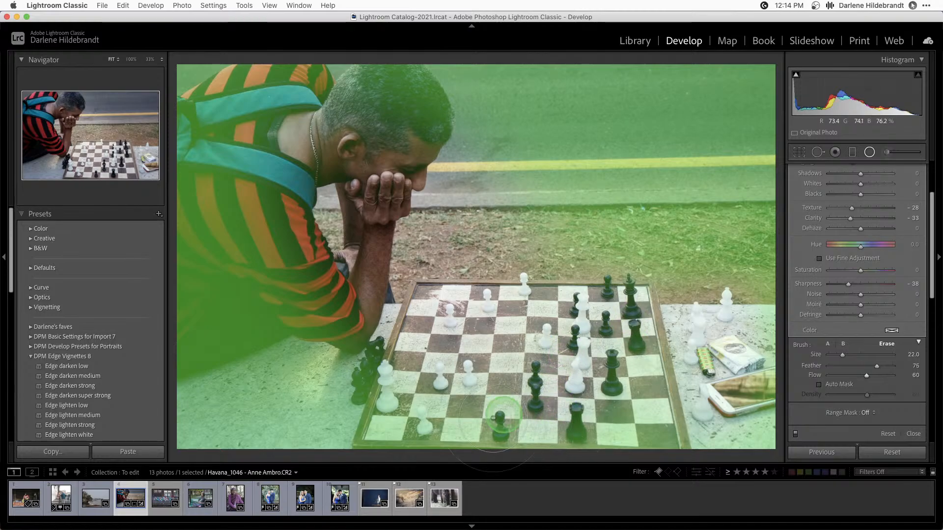
pyautogui.moveTo(772, 389)
pyautogui.mouseDown()
pyautogui.moveTo(745, 333)
pyautogui.moveTo(694, 311)
pyautogui.moveTo(574, 341)
pyautogui.mouseUp()
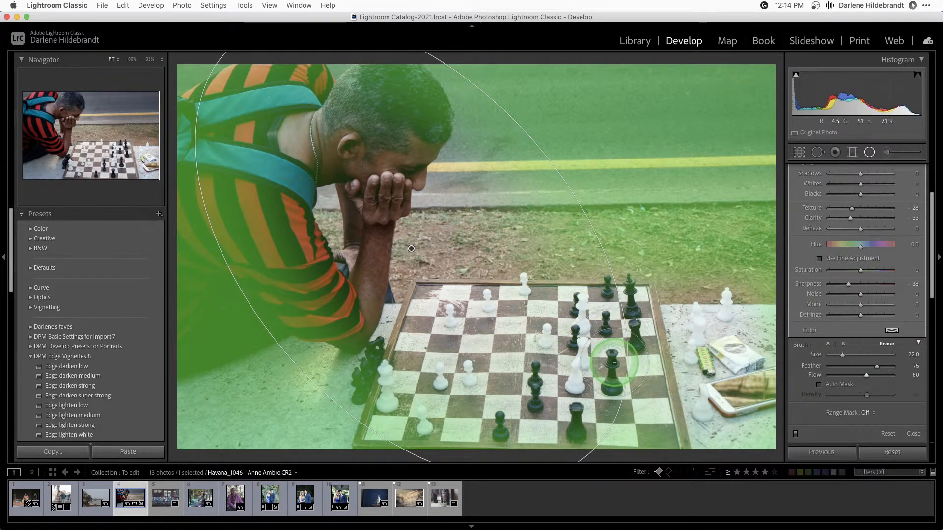
pyautogui.press('o')
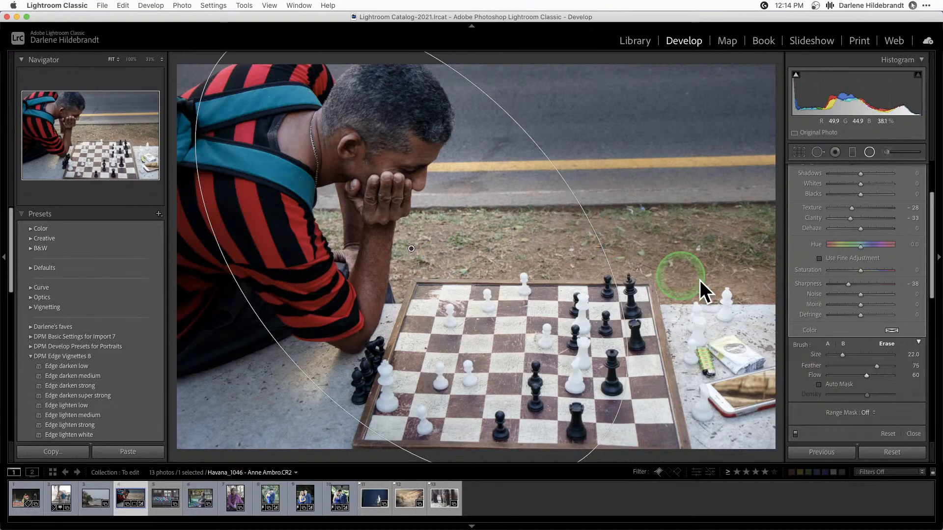
# Step: Switch the radial filter's brush from erasing to adding with brush A
pyautogui.scroll(4, 877, 265)
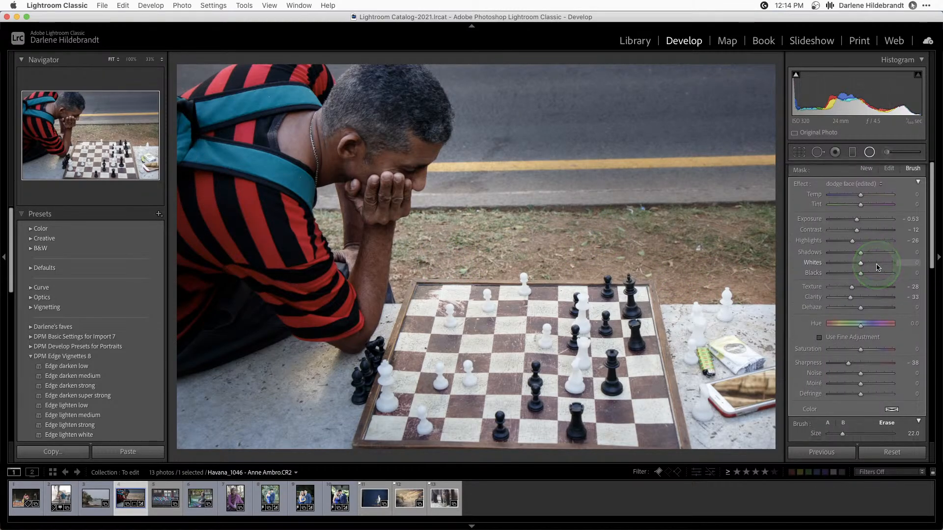
pyautogui.scroll(-3, 840, 280)
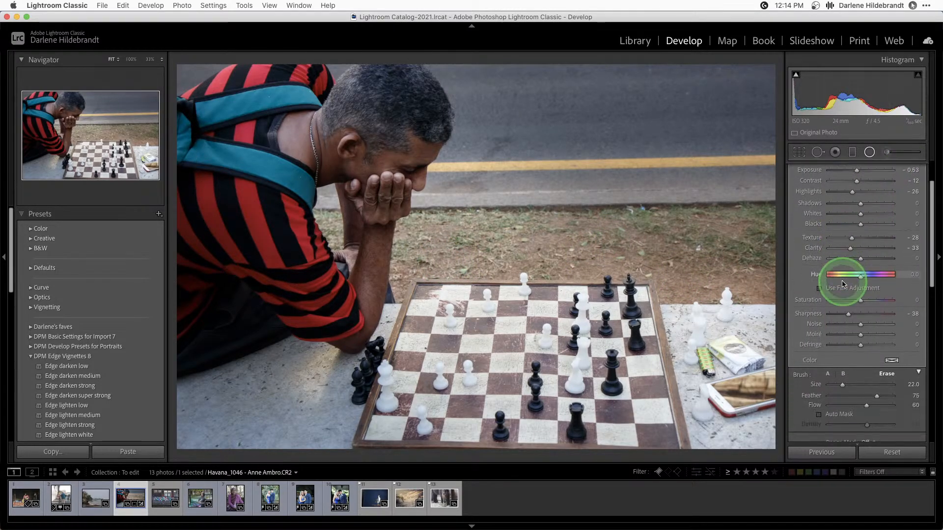
pyautogui.scroll(-1, 843, 295)
pyautogui.click(852, 367)
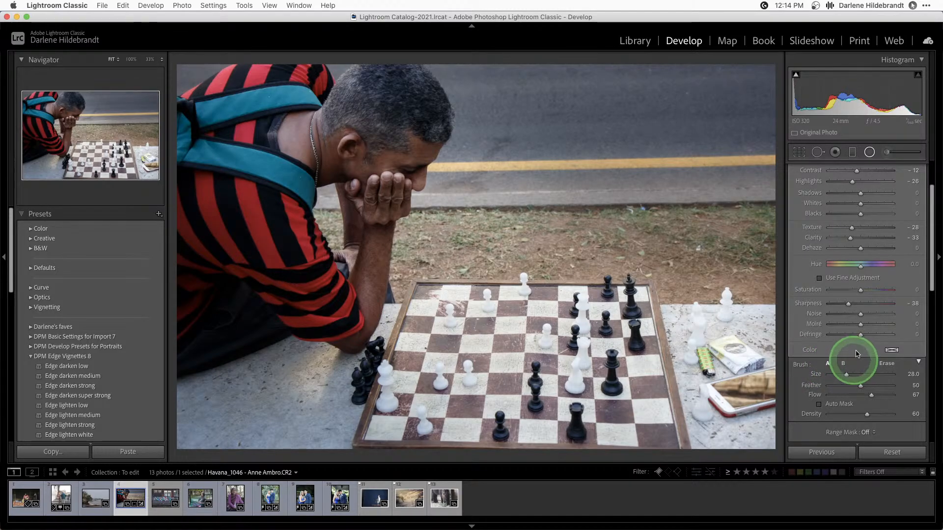
pyautogui.scroll(3, 851, 355)
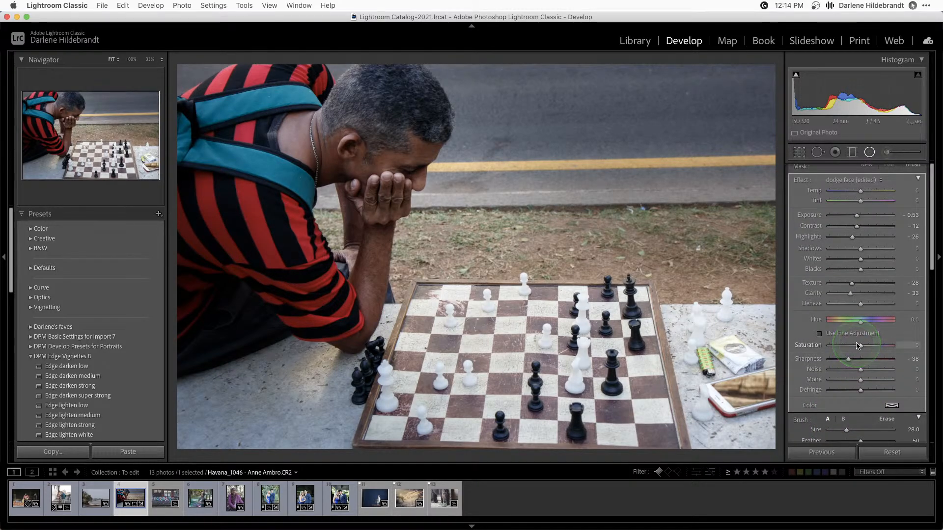
pyautogui.scroll(-4, 858, 346)
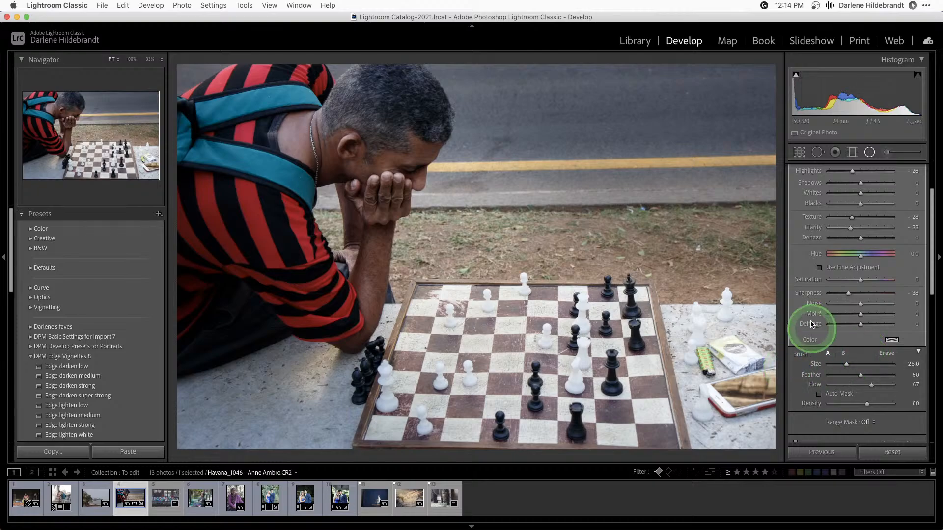
pyautogui.scroll(1, 848, 326)
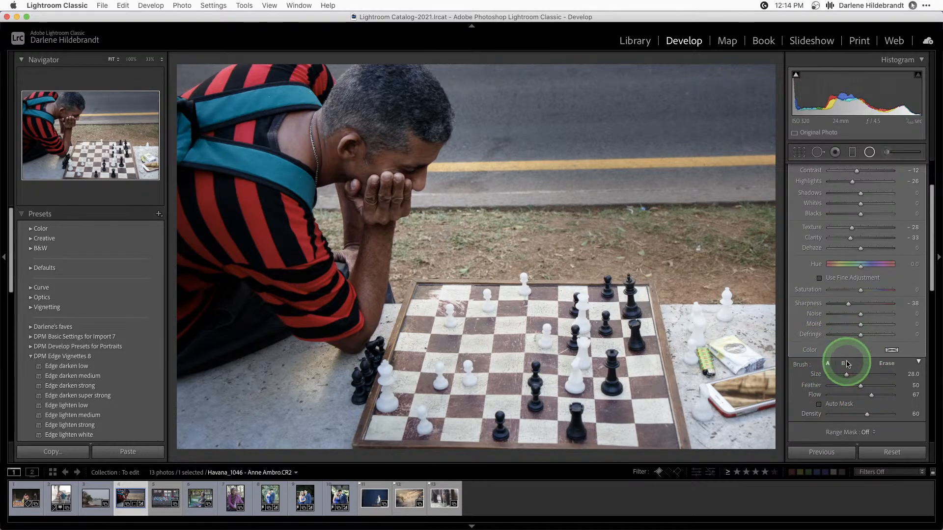
pyautogui.scroll(3, 844, 361)
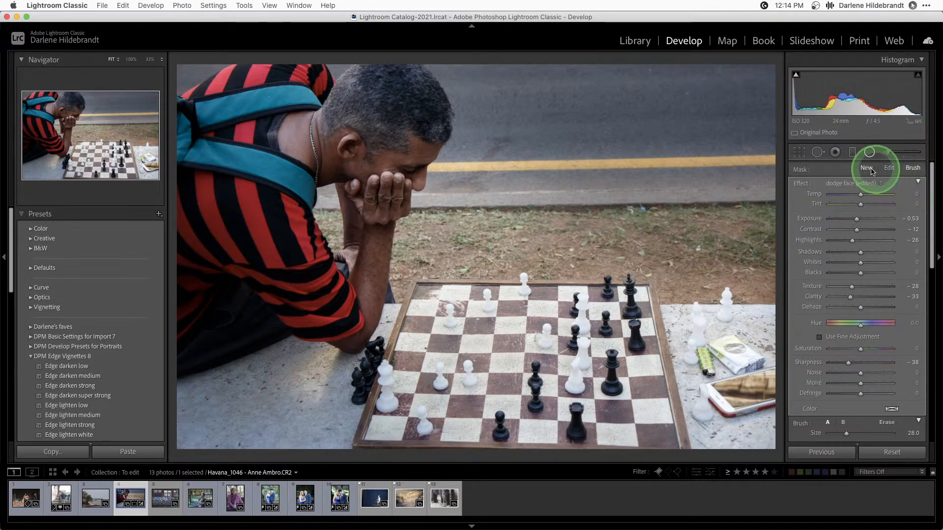
pyautogui.scroll(-2, 841, 285)
pyautogui.scroll(-1, 827, 380)
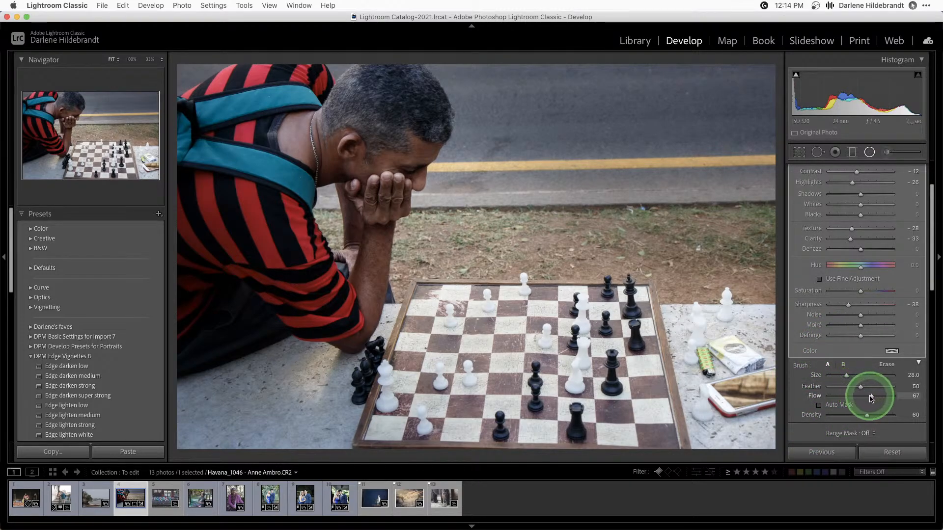
# Step: Set brush A to Flow 56 and size 17, and turn on Auto Mask
pyautogui.click(864, 395)
pyautogui.scroll(-1, 867, 388)
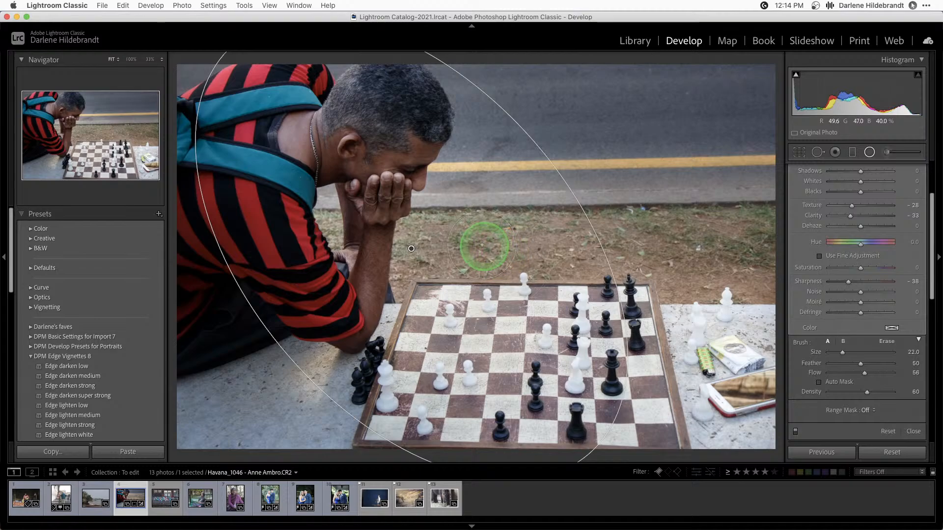
pyautogui.press('[')
pyautogui.press('[')
pyautogui.press('[')
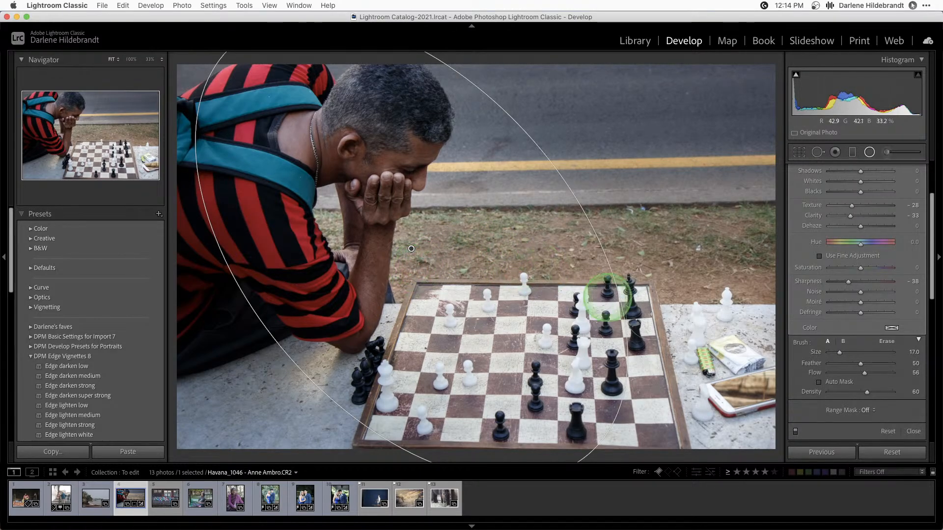
pyautogui.click(818, 383)
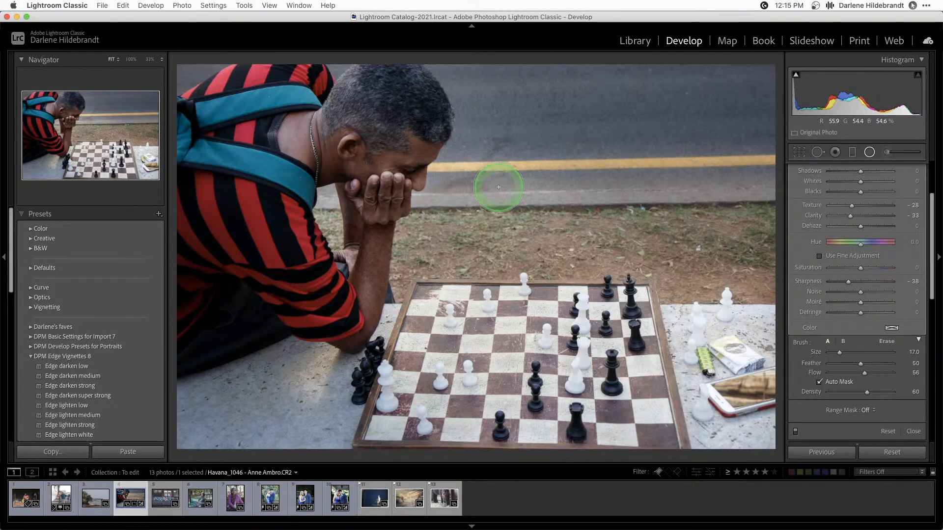
# Step: Show the mask overlay and paint the mask onto the background in front of the face and in the gap between chest and hand
pyautogui.press('o')
pyautogui.moveTo(490, 196)
pyautogui.mouseDown()
pyautogui.moveTo(455, 196)
pyautogui.moveTo(449, 167)
pyautogui.mouseUp()
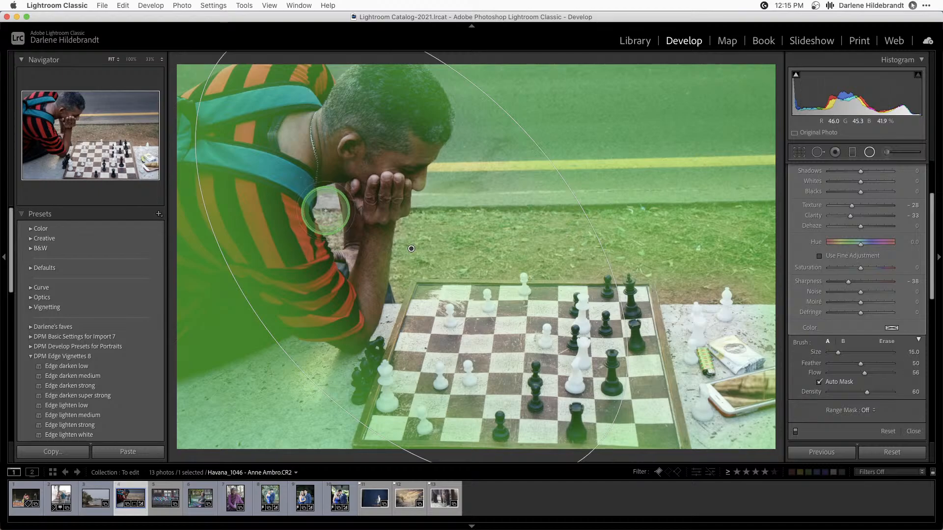
pyautogui.moveTo(328, 195); pyautogui.dragTo(325, 209)
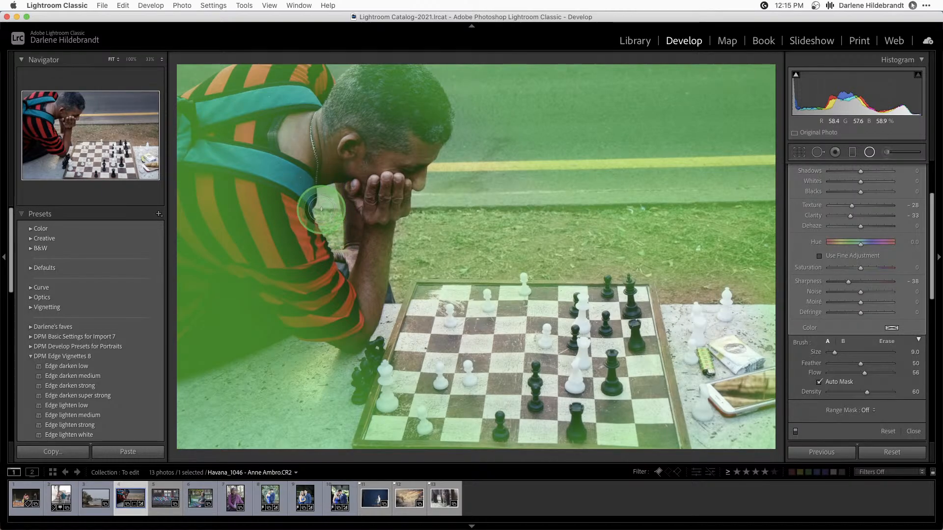
pyautogui.moveTo(321, 209); pyautogui.dragTo(322, 211)
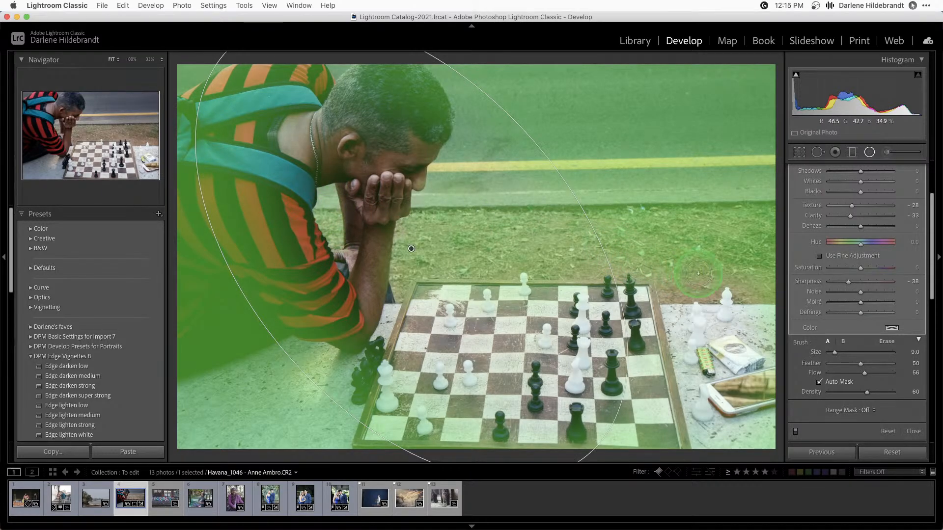
# Step: Lower the filter's Exposure to -2.85 and paint the missed background patches around the arm and above the chessboard into the mask
pyautogui.scroll(3, 850, 253)
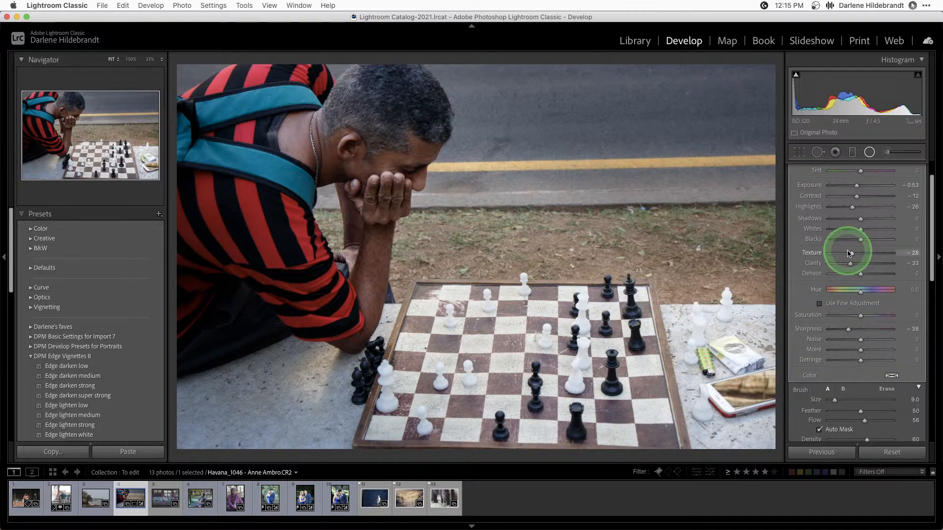
pyautogui.scroll(2, 849, 253)
pyautogui.moveTo(856, 219); pyautogui.dragTo(839, 220)
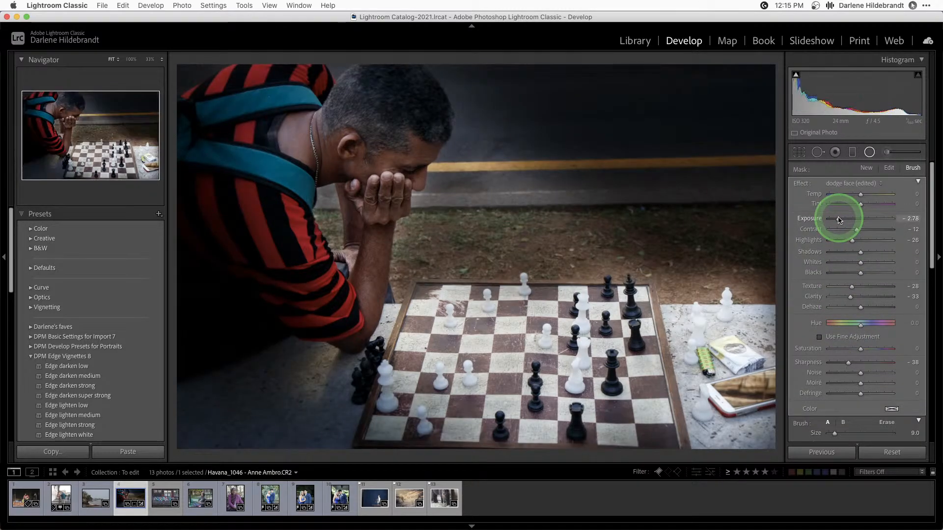
pyautogui.moveTo(839, 220)
pyautogui.mouseDown()
pyautogui.moveTo(858, 219)
pyautogui.moveTo(840, 222)
pyautogui.mouseUp()
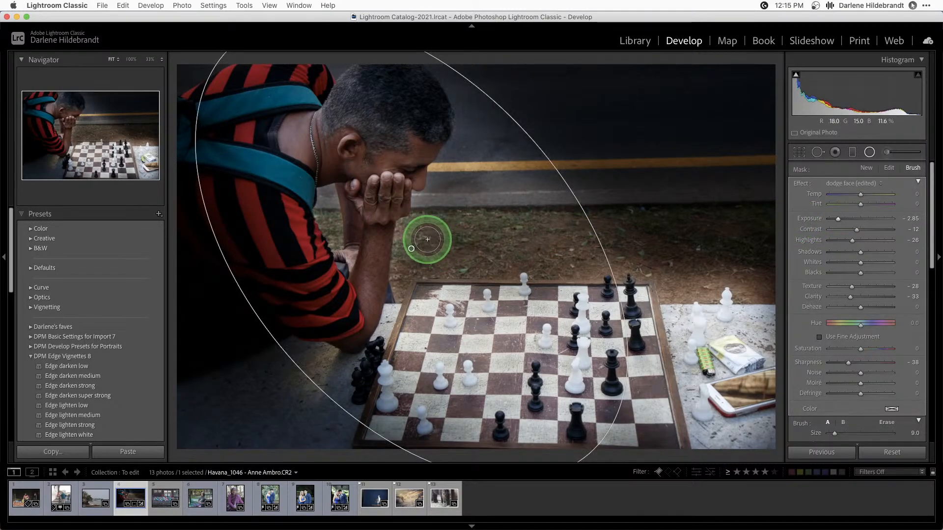
pyautogui.moveTo(427, 240)
pyautogui.mouseDown()
pyautogui.moveTo(398, 241)
pyautogui.moveTo(400, 295)
pyautogui.moveTo(341, 238)
pyautogui.mouseUp()
pyautogui.moveTo(335, 243)
pyautogui.mouseDown()
pyautogui.moveTo(318, 212)
pyautogui.moveTo(324, 191)
pyautogui.moveTo(333, 189)
pyautogui.moveTo(338, 226)
pyautogui.mouseUp()
pyautogui.moveTo(677, 287)
pyautogui.mouseDown()
pyautogui.moveTo(662, 270)
pyautogui.moveTo(644, 276)
pyautogui.moveTo(623, 258)
pyautogui.moveTo(617, 276)
pyautogui.moveTo(595, 275)
pyautogui.moveTo(653, 254)
pyautogui.moveTo(665, 294)
pyautogui.moveTo(706, 293)
pyautogui.moveTo(706, 276)
pyautogui.moveTo(743, 282)
pyautogui.moveTo(739, 299)
pyautogui.moveTo(755, 297)
pyautogui.moveTo(718, 277)
pyautogui.moveTo(712, 291)
pyautogui.moveTo(664, 292)
pyautogui.moveTo(629, 268)
pyautogui.moveTo(534, 261)
pyautogui.mouseUp()
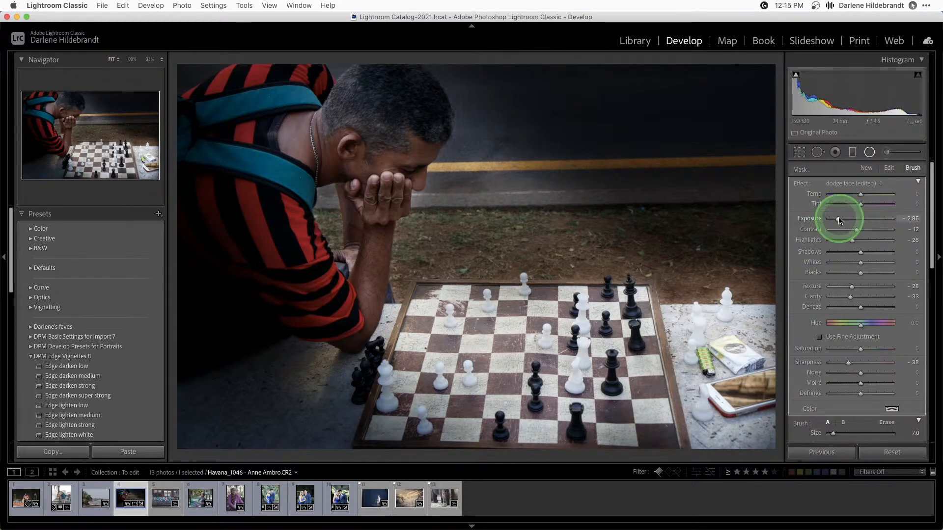
# Step: Set the radial filter's Exposure to -1.30 and close the filter
pyautogui.moveTo(838, 218)
pyautogui.mouseDown()
pyautogui.moveTo(853, 220)
pyautogui.moveTo(845, 219)
pyautogui.mouseUp()
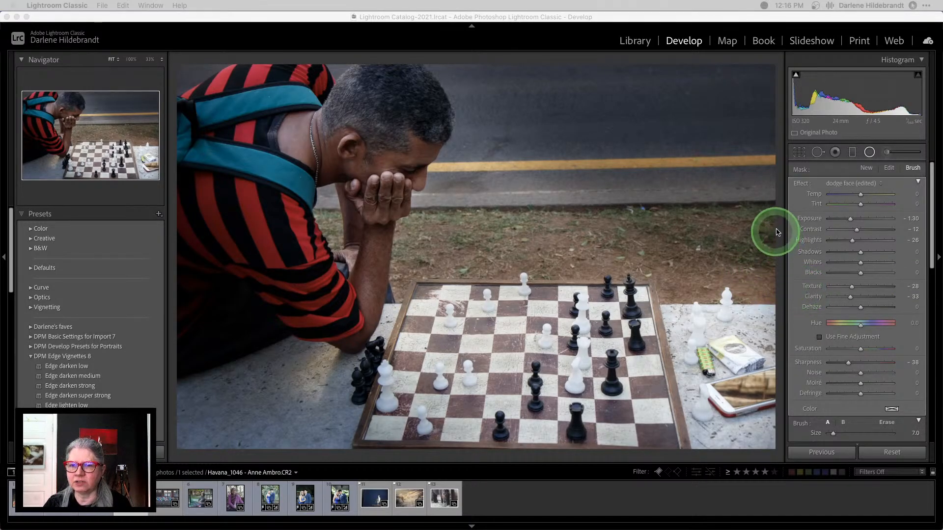
pyautogui.click(869, 153)
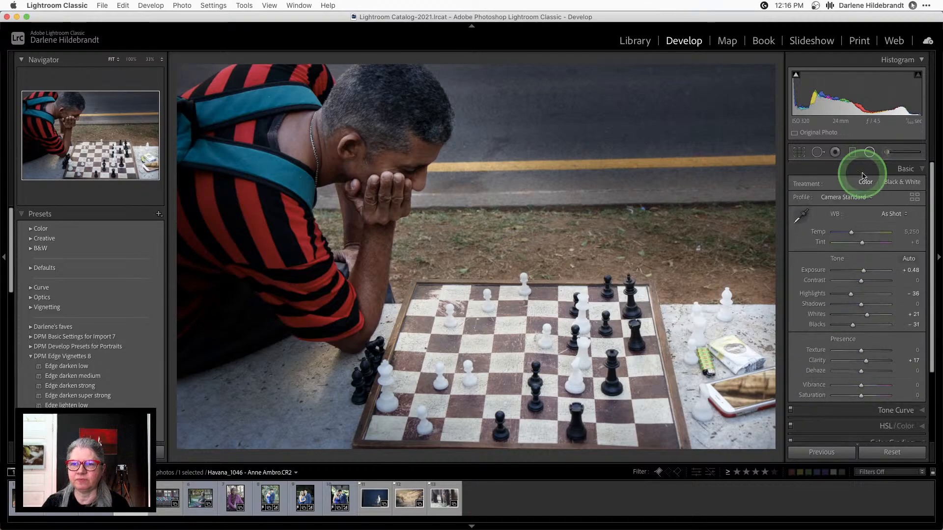
# Step: Compare the before and after versions of the photo, ending on the edited version
pyautogui.press('\\')
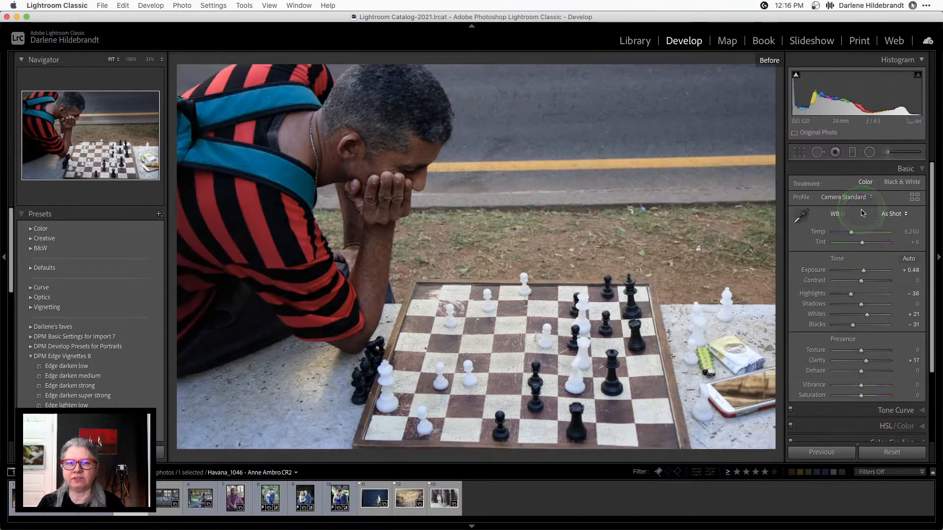
pyautogui.press('\\')
pyautogui.press('\\')
pyautogui.press('\\')
pyautogui.press('\\')
pyautogui.press('\\')
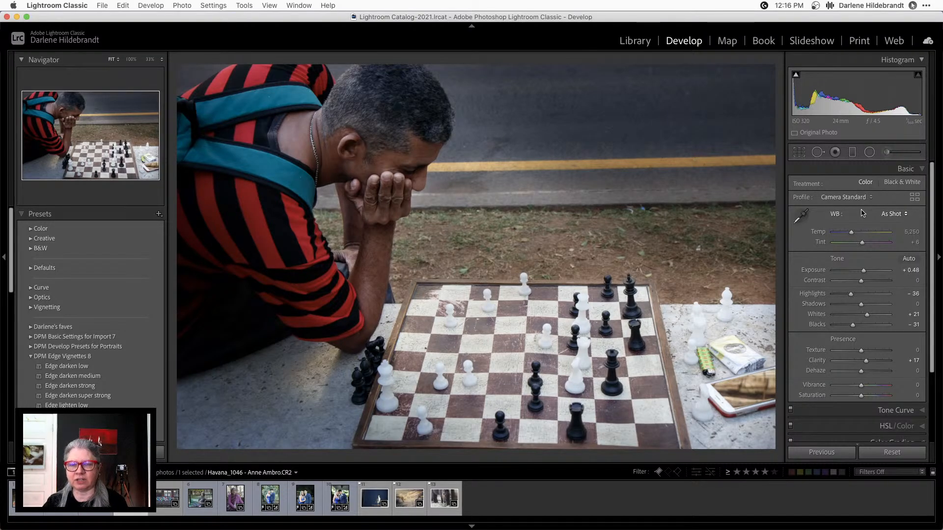
pyautogui.press('\\')
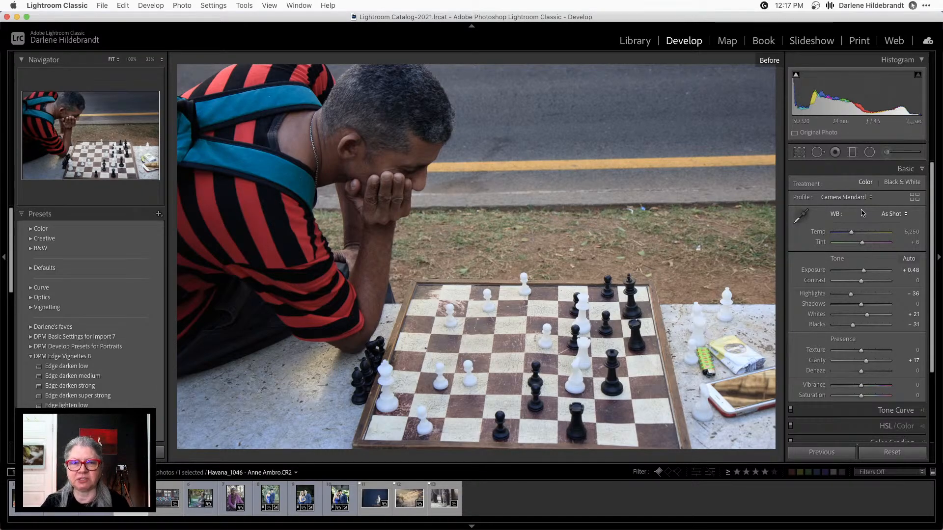
pyautogui.press('\\')
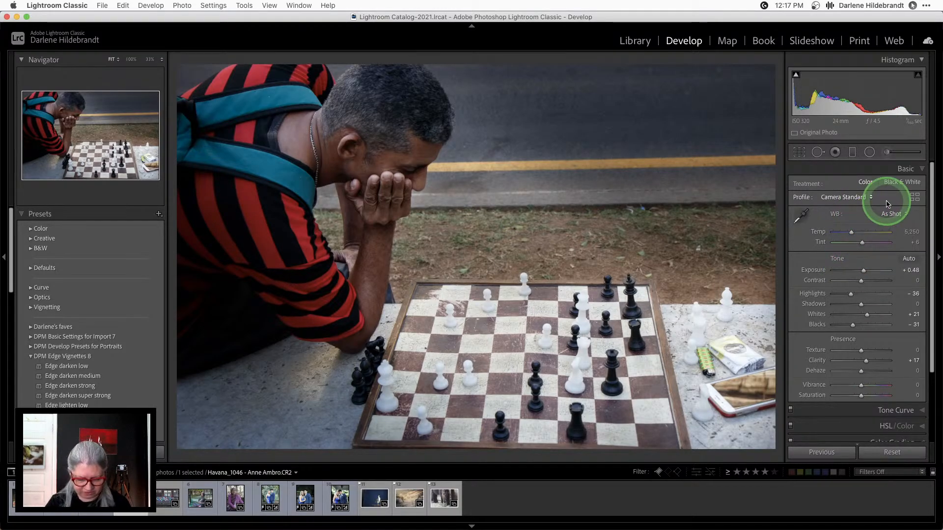
# Step: Draw a radial filter over the man's head with the dodge face preset and position it around his face
pyautogui.hotkey('shift', 'm')
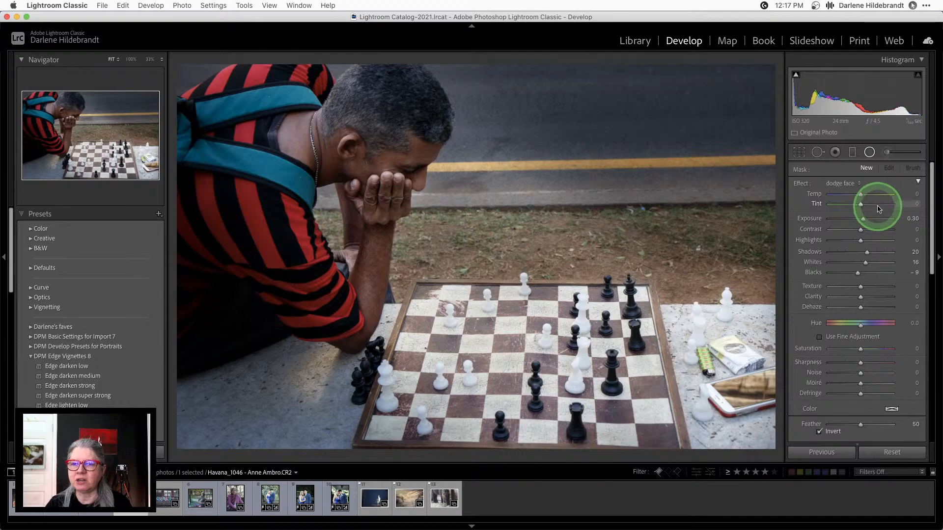
pyautogui.moveTo(387, 136); pyautogui.dragTo(449, 220)
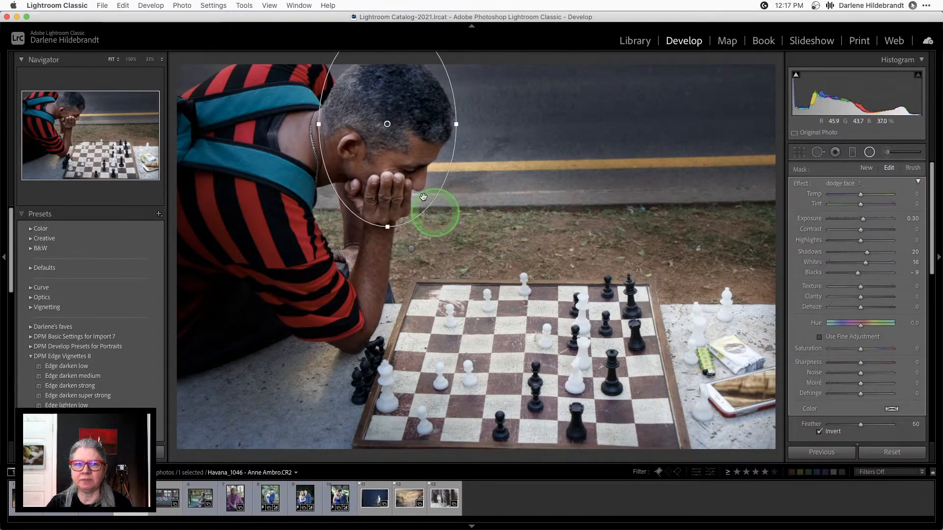
pyautogui.click(842, 183)
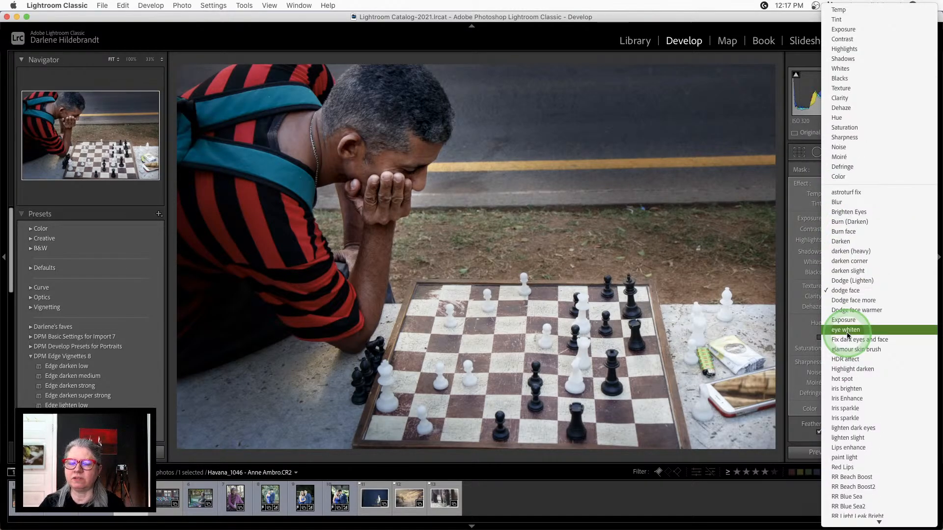
pyautogui.scroll(-5, 848, 334)
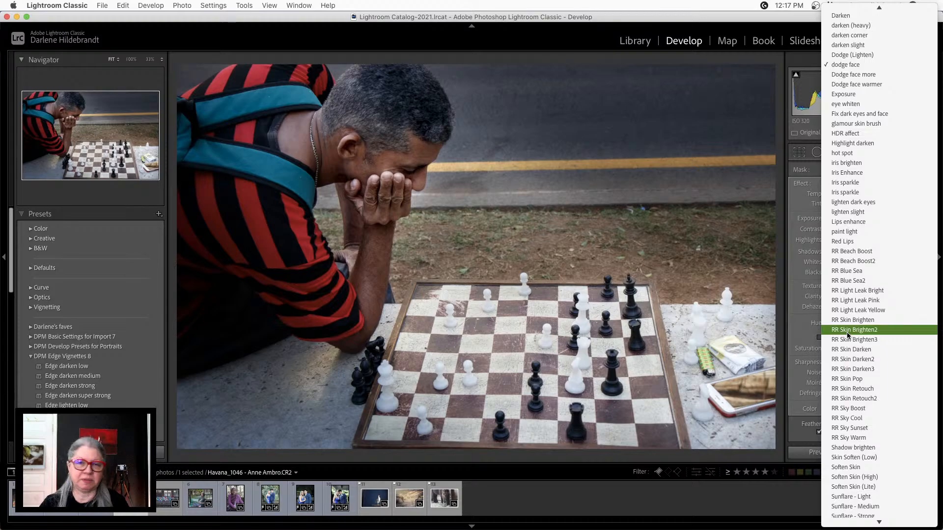
pyautogui.scroll(8, 847, 333)
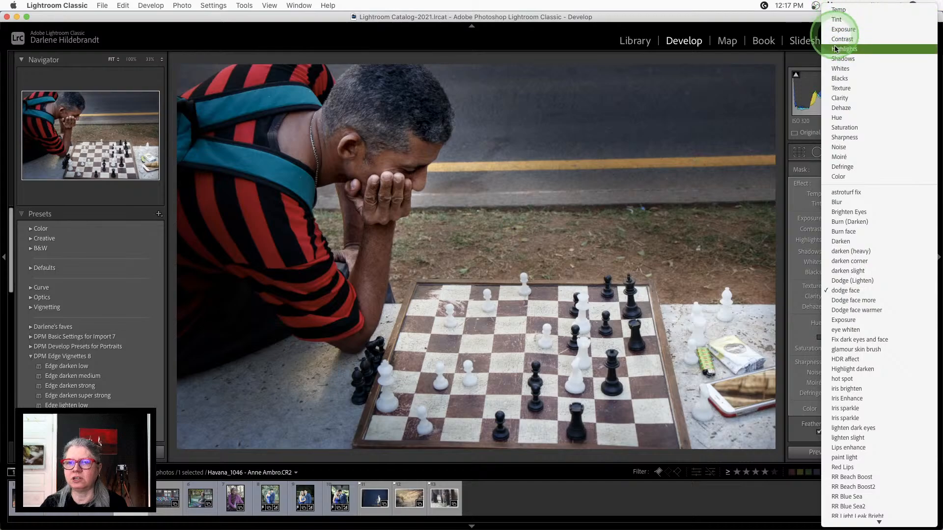
pyautogui.click(837, 290)
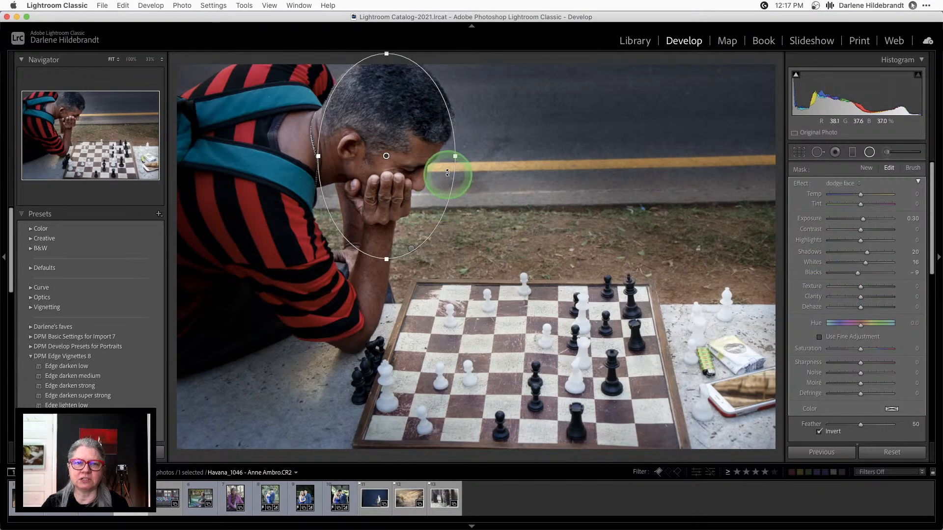
pyautogui.moveTo(452, 121); pyautogui.dragTo(427, 194)
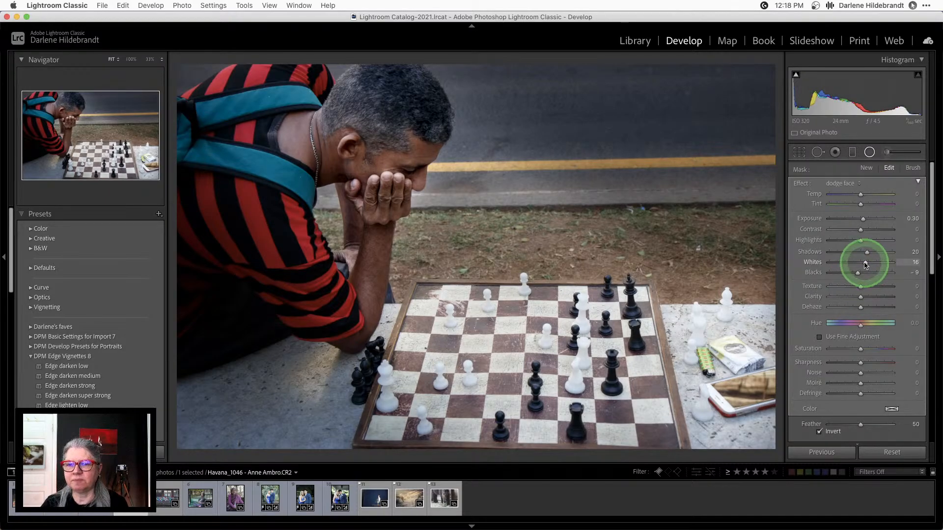
# Step: Set the face filter's Whites to 26 and Blacks to -10, and compare the photo with the radial filters off and on
pyautogui.moveTo(864, 262)
pyautogui.mouseDown()
pyautogui.moveTo(877, 266)
pyautogui.moveTo(866, 265)
pyautogui.moveTo(863, 246)
pyautogui.moveTo(859, 274)
pyautogui.mouseUp()
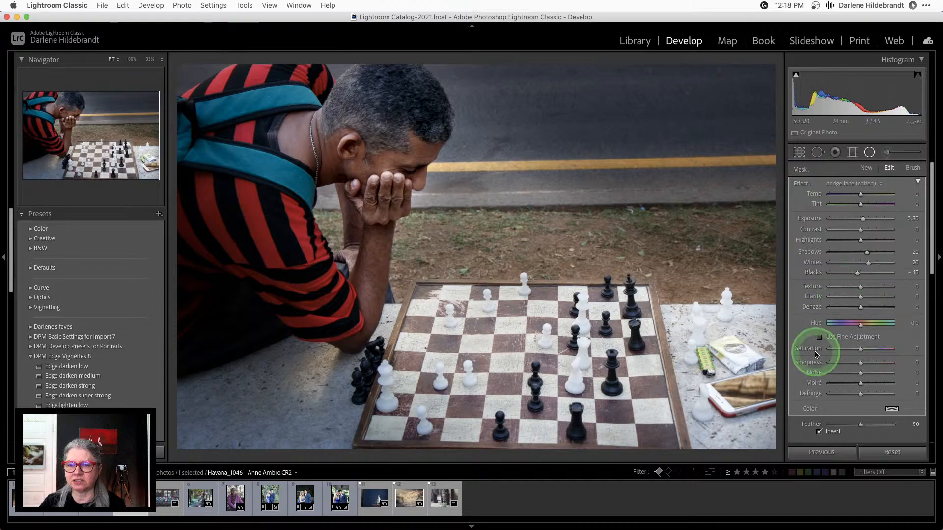
pyautogui.scroll(-5, 817, 347)
pyautogui.click(796, 380)
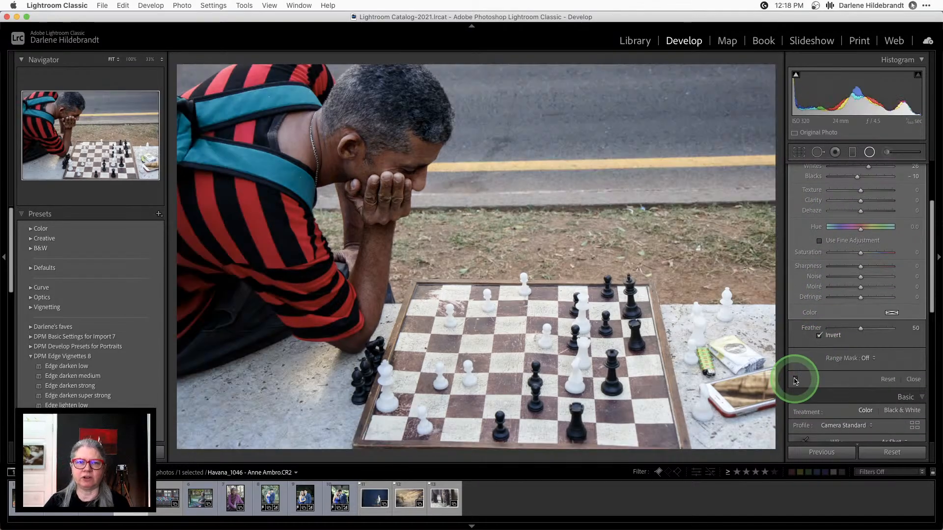
pyautogui.click(795, 380)
pyautogui.click(795, 381)
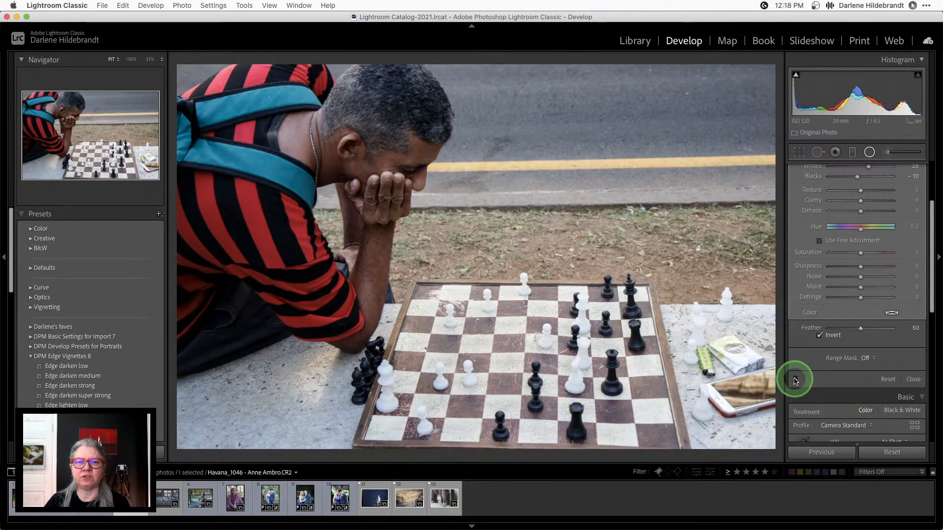
pyautogui.click(796, 380)
# Step: Tilt the face filter's ellipse to follow the angle of the head and close the filter
pyautogui.moveTo(436, 183); pyautogui.dragTo(441, 186)
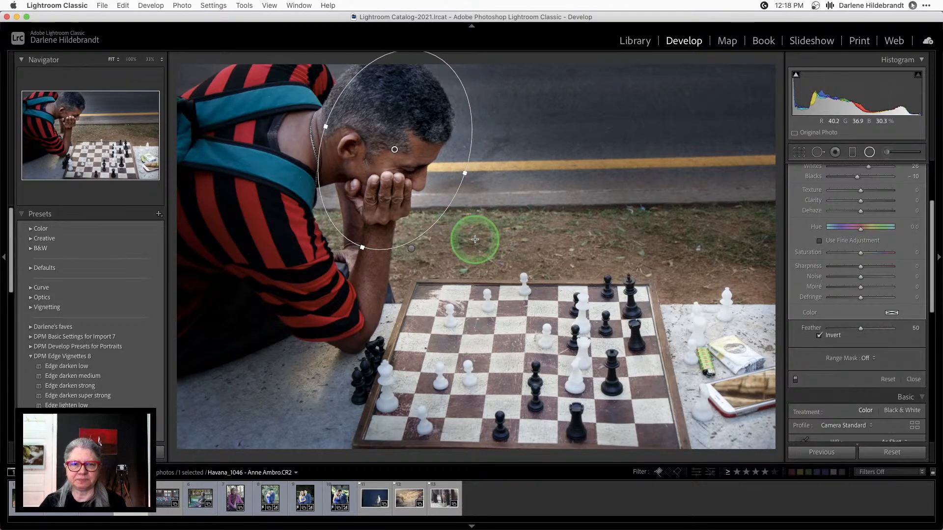
pyautogui.hotkey('shift', 'm')
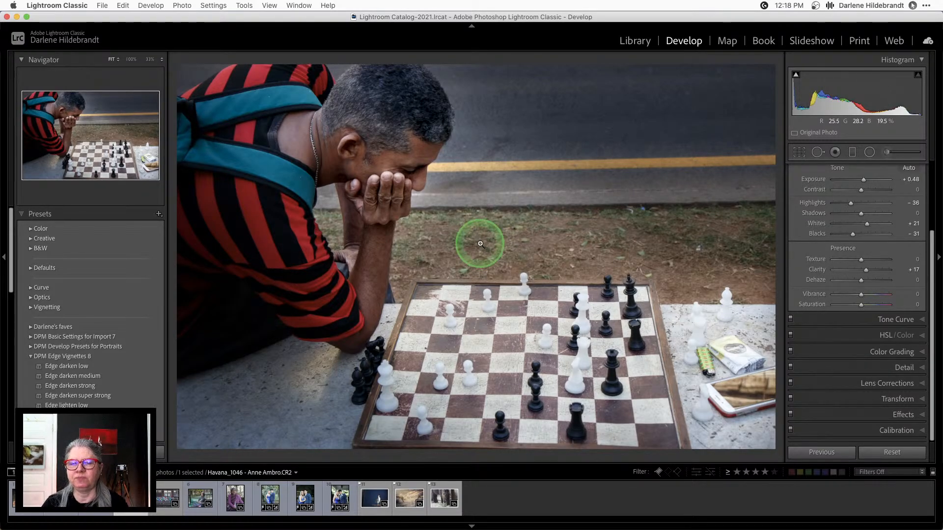
# Step: Start the Spot Removal tool for the road's yellow line and turn off the on-screen cursor highlight
pyautogui.click(708, 152)
pyautogui.moveTo(712, 154); pyautogui.dragTo(543, 266)
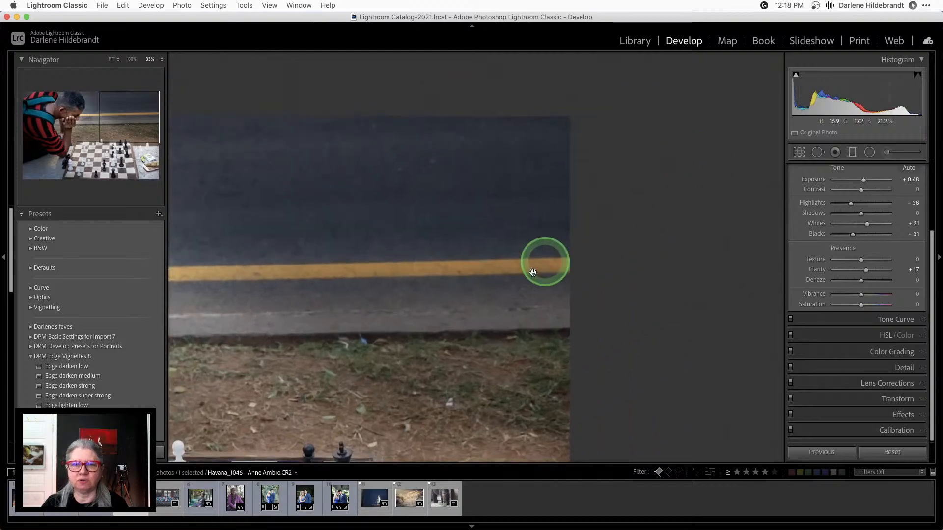
pyautogui.press('q')
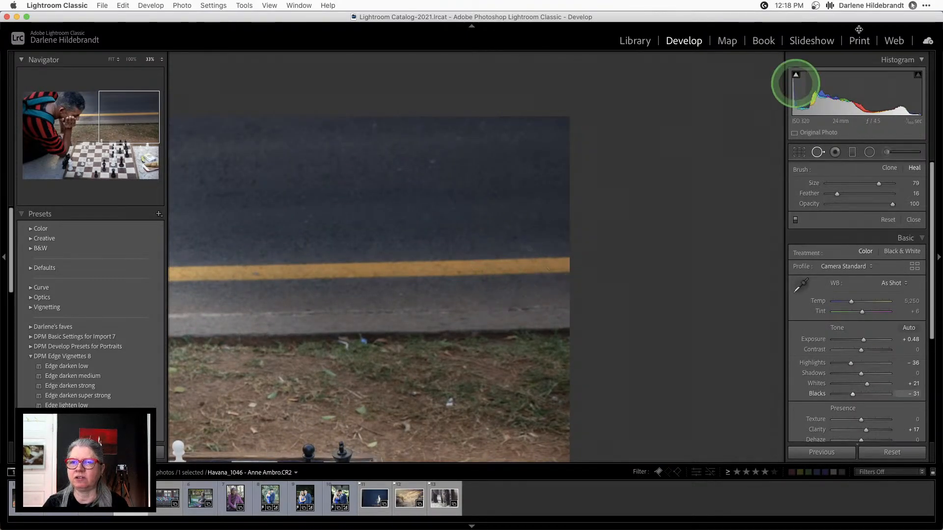
pyautogui.click(912, 5)
pyautogui.click(900, 32)
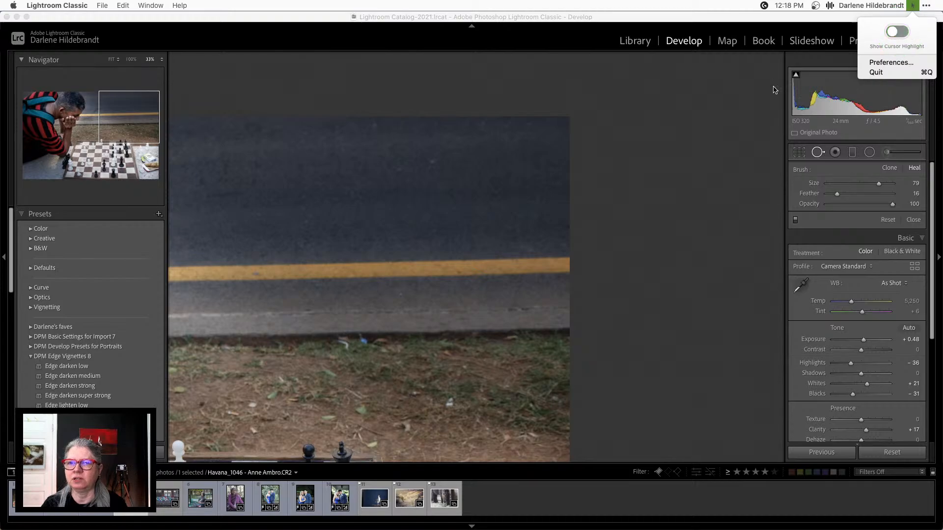
pyautogui.click(685, 203)
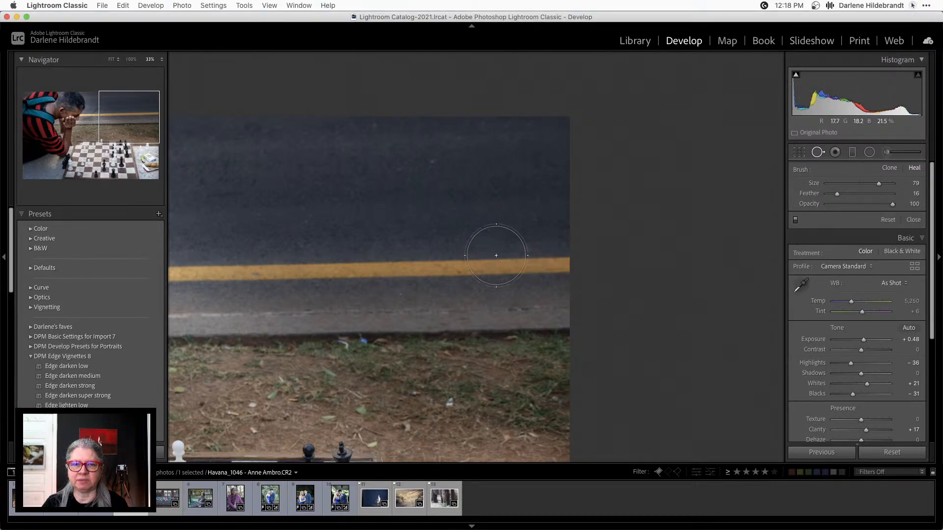
# Step: Set the healing brush's Feather to 50, and close and reopen the Spot Removal tool
pyautogui.hotkey('shift', '[')
pyautogui.hotkey('shift', ']')
pyautogui.hotkey('shift', ']')
pyautogui.hotkey('shift', ']')
pyautogui.hotkey('shift', ']')
pyautogui.hotkey('shift', ']')
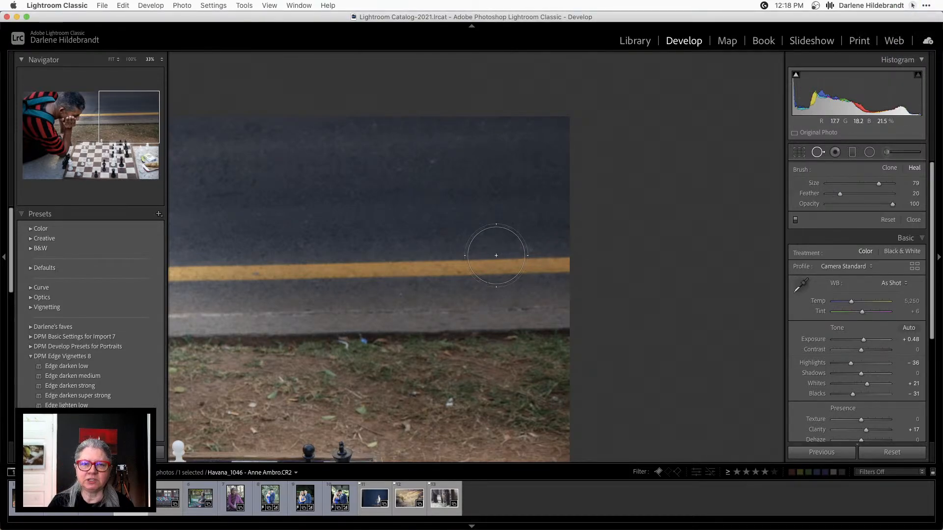
pyautogui.hotkey('shift', '[')
pyautogui.hotkey('shift', '[')
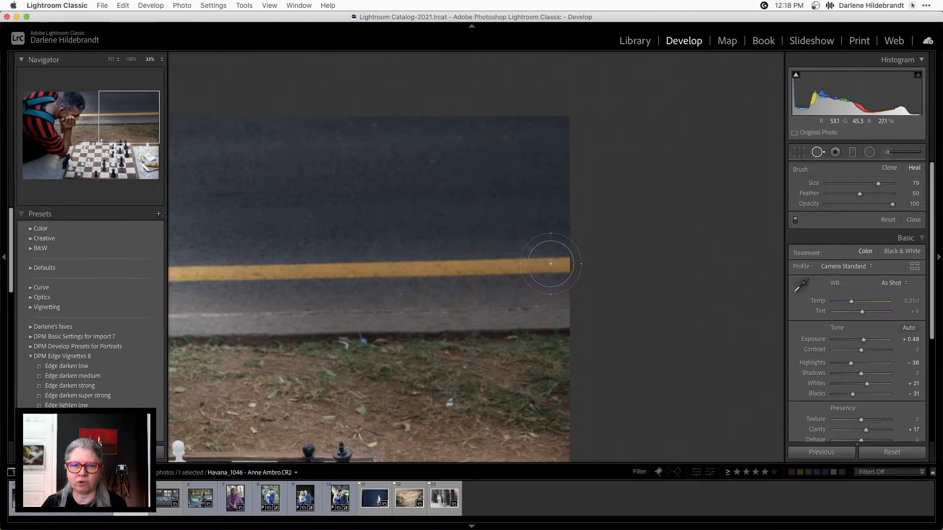
pyautogui.click(817, 154)
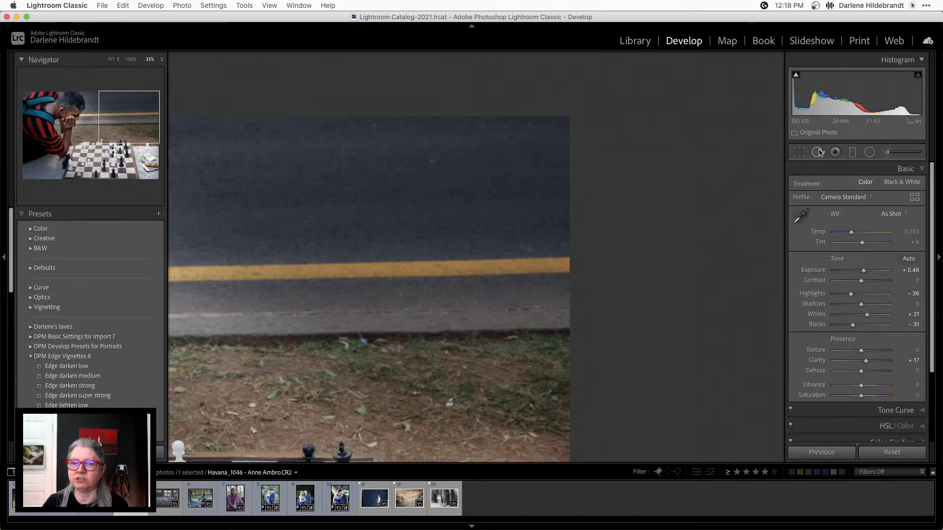
pyautogui.click(818, 153)
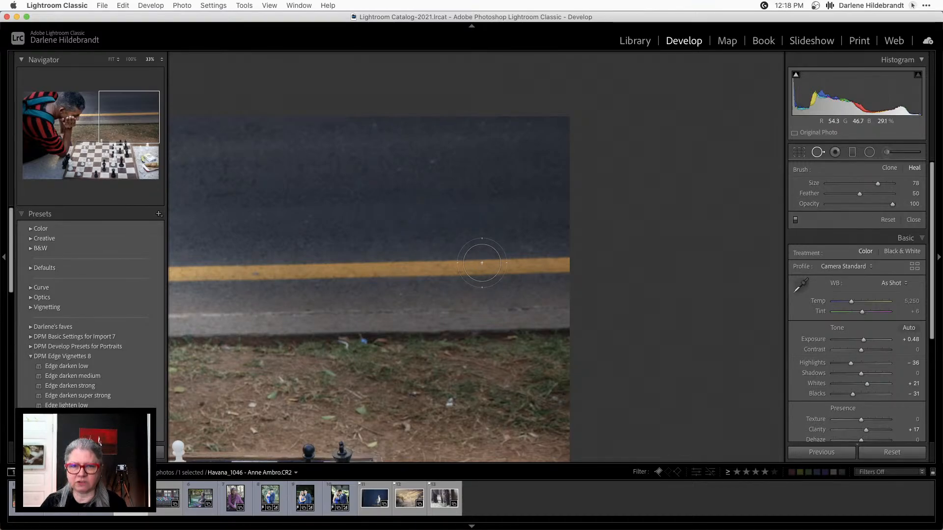
# Step: Compare the before and after versions of the road area, ending on the edited version
pyautogui.scroll(-2, 481, 263)
pyautogui.press('\\')
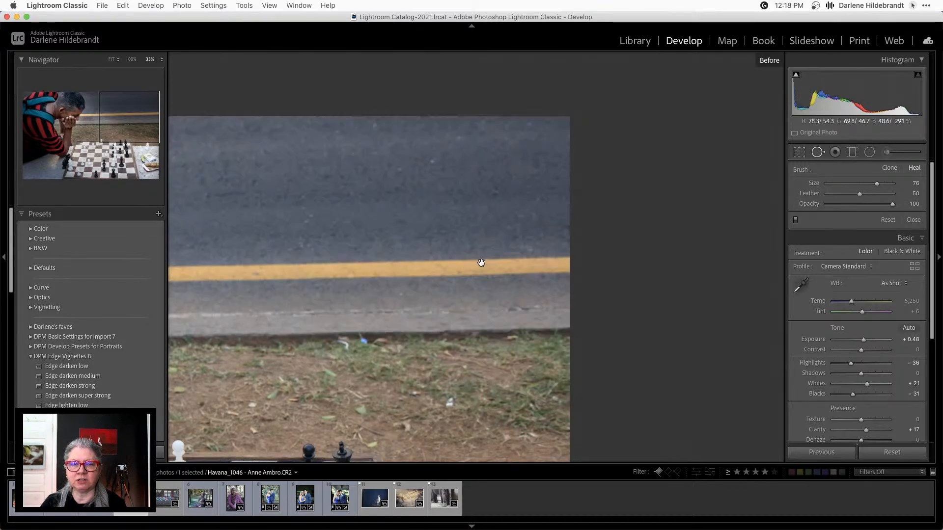
pyautogui.press('\\')
pyautogui.press('\\')
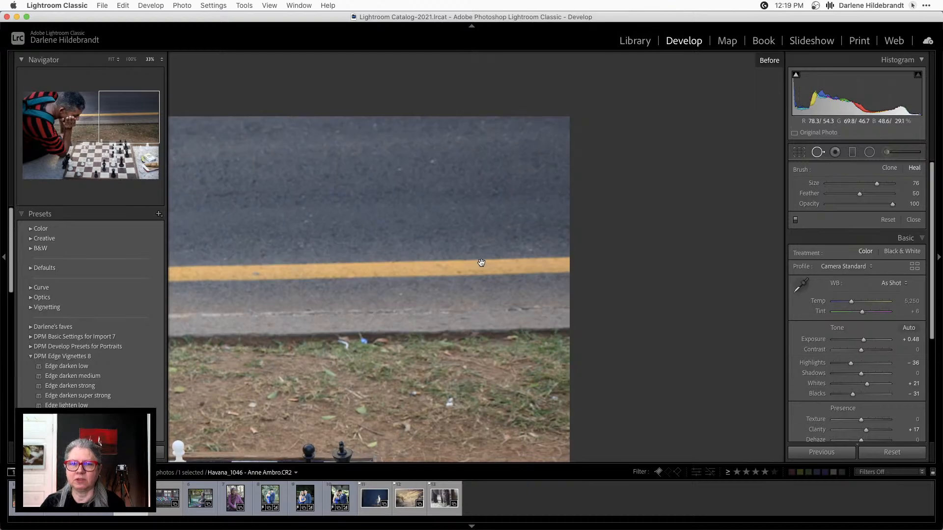
pyautogui.press(']')
pyautogui.press('\\')
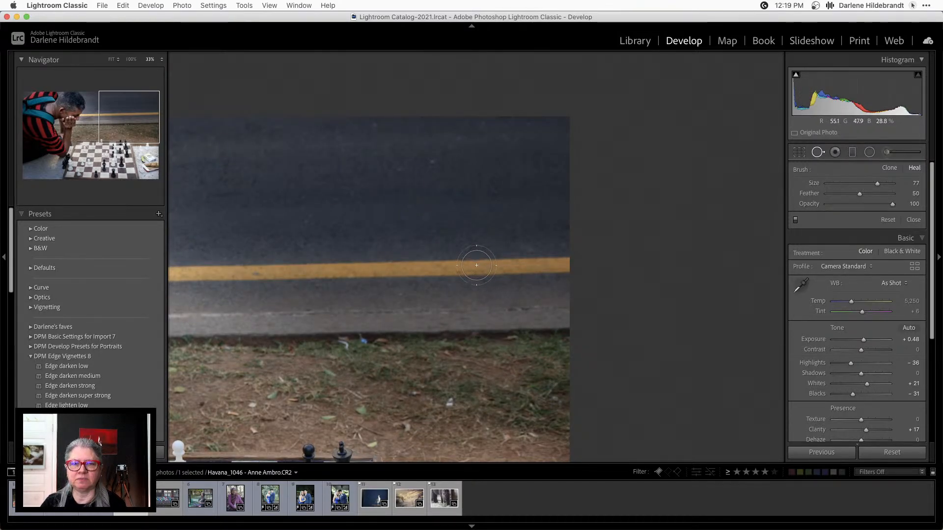
# Step: Adjust the healing brush's Size to 76 so it just covers the width of the yellow line
pyautogui.press(']')
pyautogui.press(']')
pyautogui.press(']')
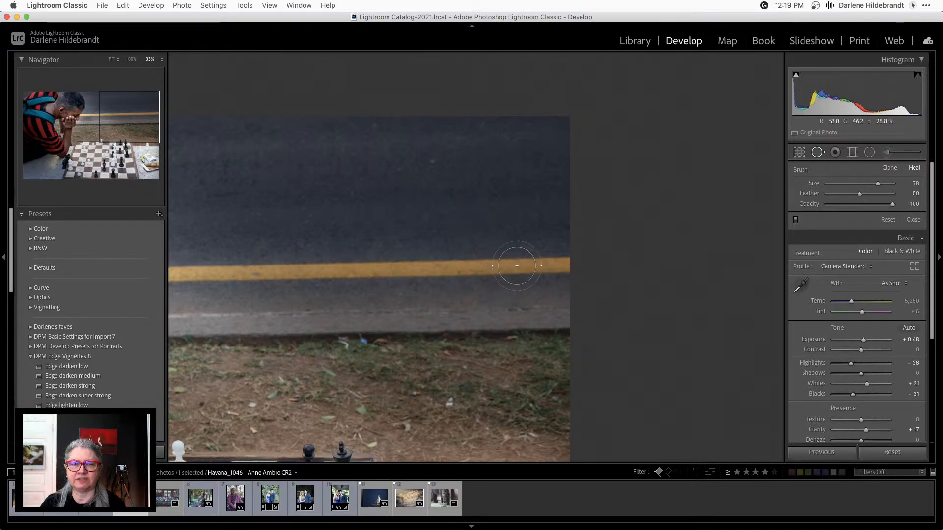
pyautogui.press('[')
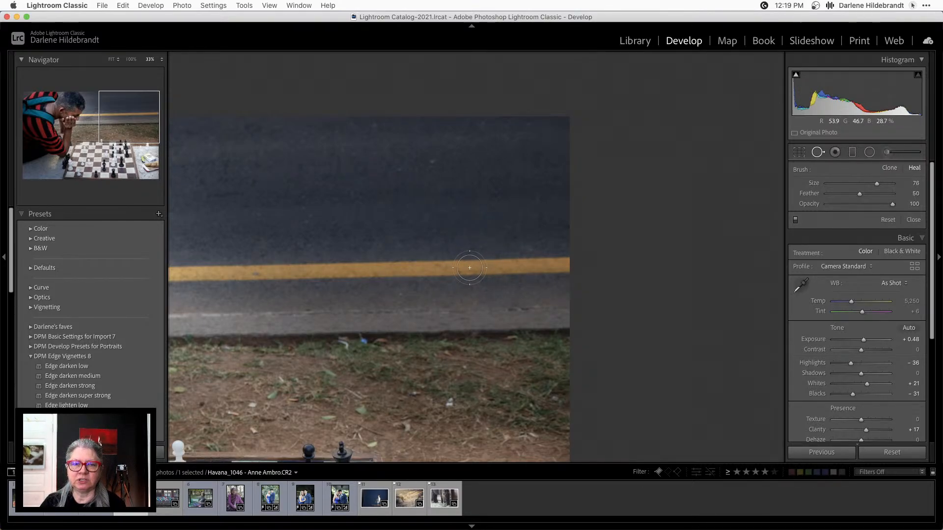
pyautogui.press('[')
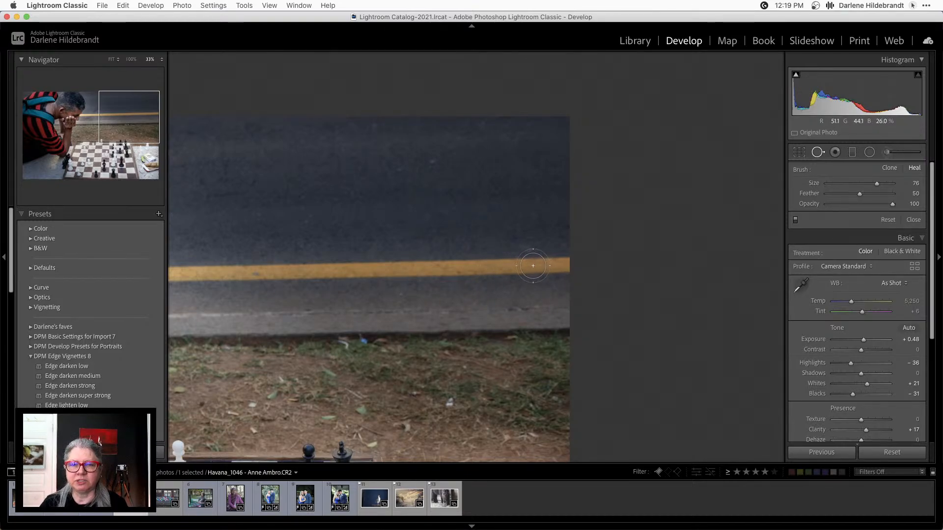
# Step: Try healing the yellow line's end at the photo's edge with asphalt above it as the source, and delete that spot
pyautogui.moveTo(532, 266); pyautogui.dragTo(571, 264)
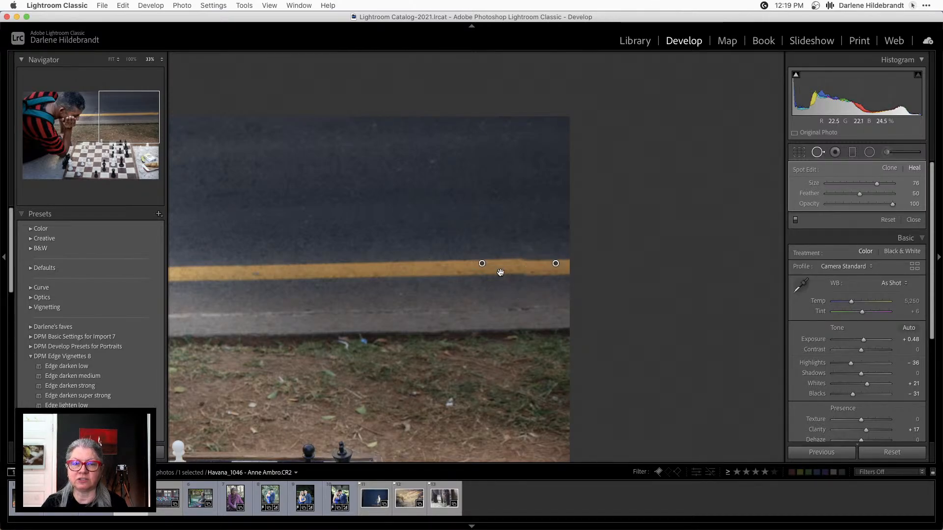
pyautogui.moveTo(482, 265)
pyautogui.mouseDown()
pyautogui.moveTo(492, 229)
pyautogui.moveTo(516, 213)
pyautogui.moveTo(538, 214)
pyautogui.mouseUp()
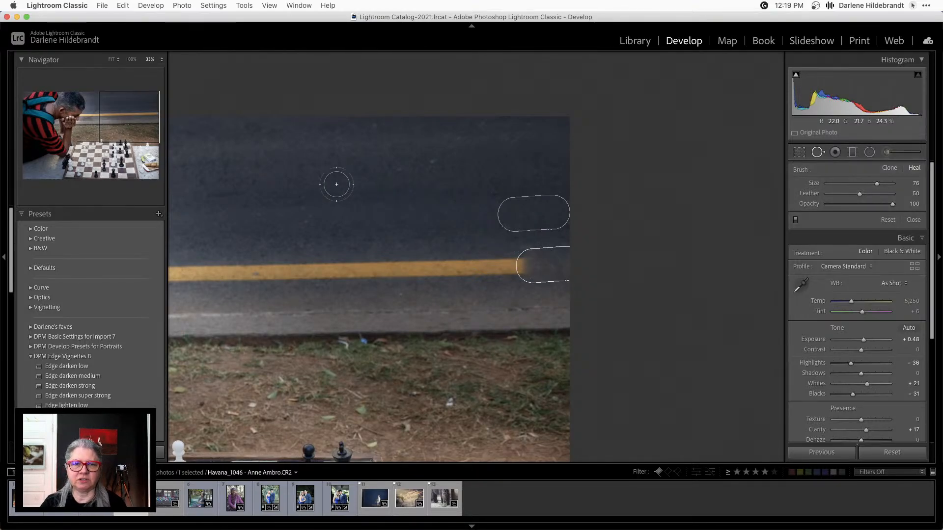
pyautogui.press('BackSpace')
# Step: Place a healing spot on the asphalt, shift its source further along the road, and move the spot onto the yellow line
pyautogui.click(334, 184)
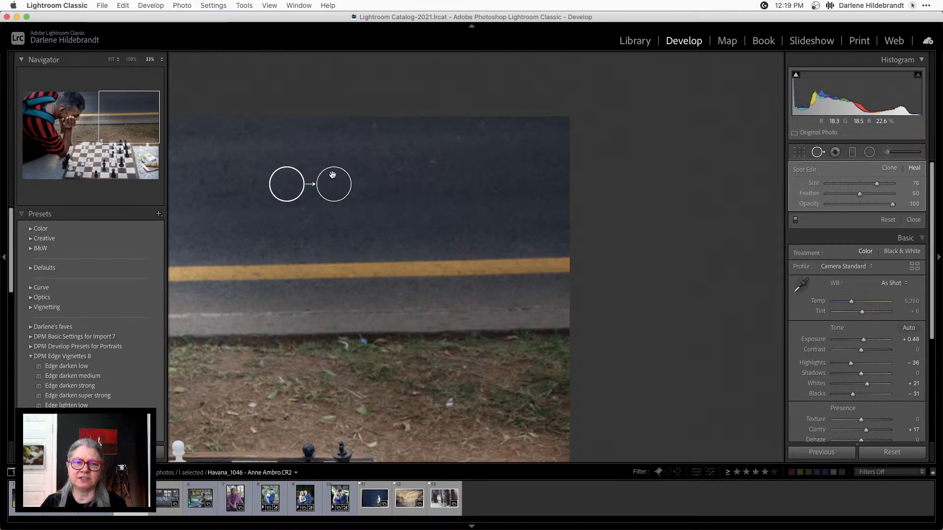
pyautogui.moveTo(294, 192)
pyautogui.mouseDown()
pyautogui.moveTo(293, 235)
pyautogui.moveTo(276, 157)
pyautogui.moveTo(242, 164)
pyautogui.moveTo(274, 277)
pyautogui.moveTo(272, 182)
pyautogui.mouseUp()
pyautogui.moveTo(332, 212); pyautogui.dragTo(332, 281)
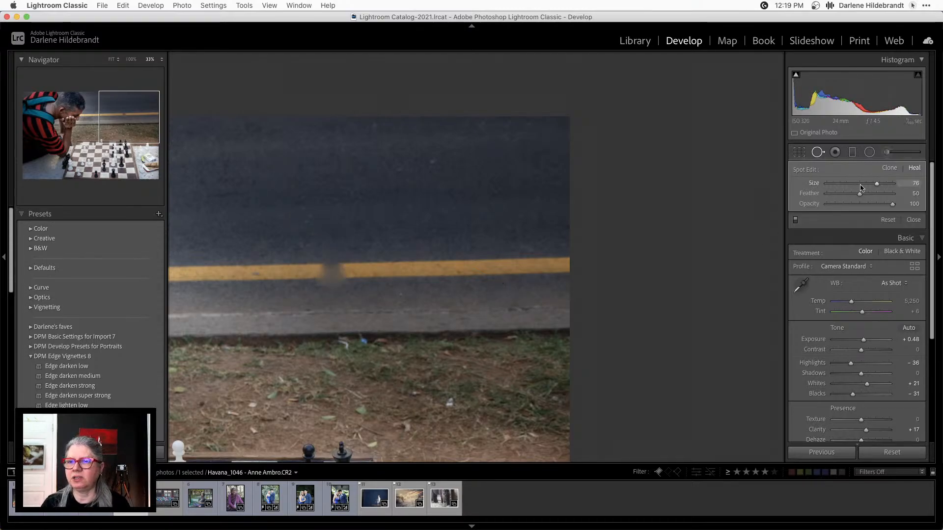
pyautogui.moveTo(332, 282); pyautogui.dragTo(335, 279)
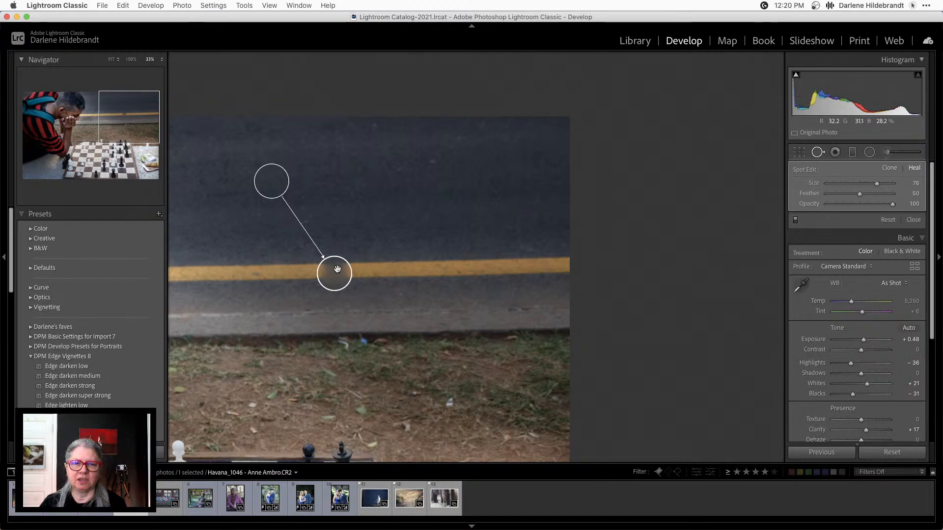
# Step: Try the spot in Clone mode, move its source to the grass and dirt, switch it back to Heal, and delete it
pyautogui.click(889, 168)
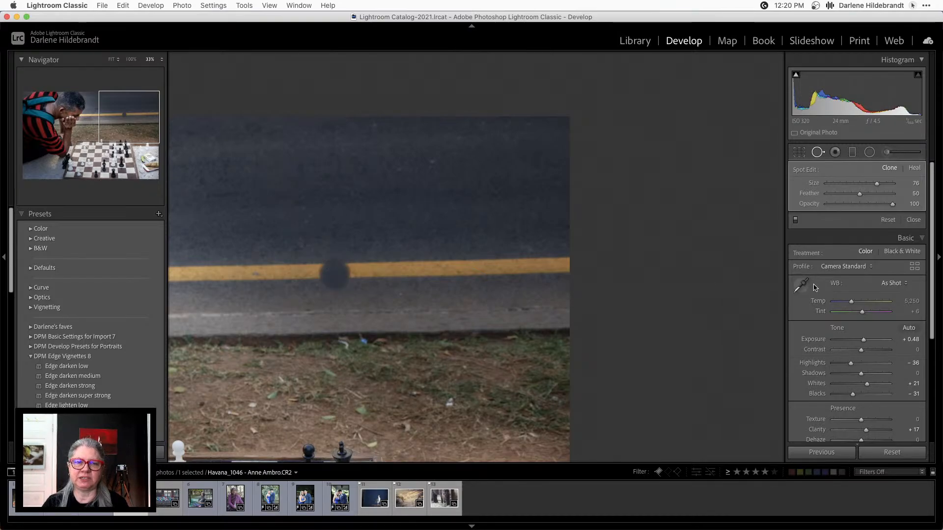
pyautogui.moveTo(270, 179)
pyautogui.mouseDown()
pyautogui.moveTo(383, 373)
pyautogui.moveTo(351, 400)
pyautogui.mouseUp()
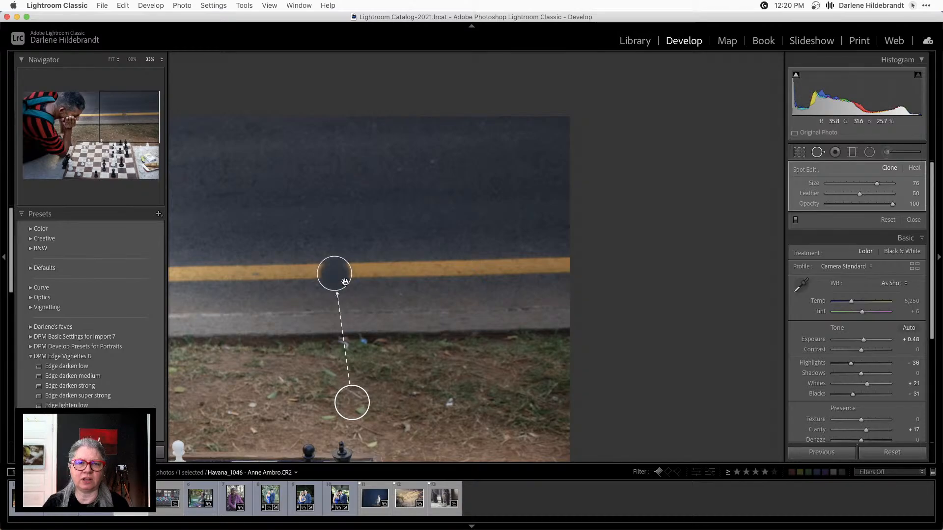
pyautogui.click(915, 168)
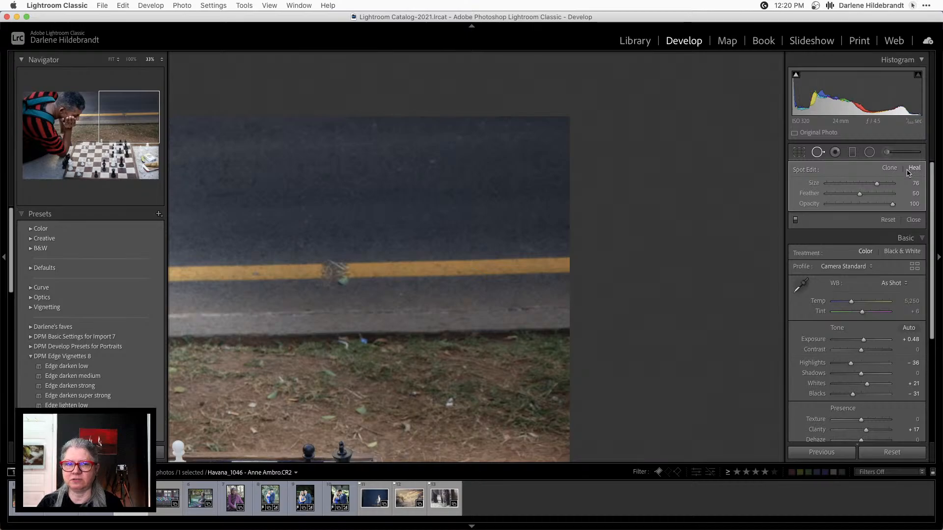
pyautogui.press('Delete')
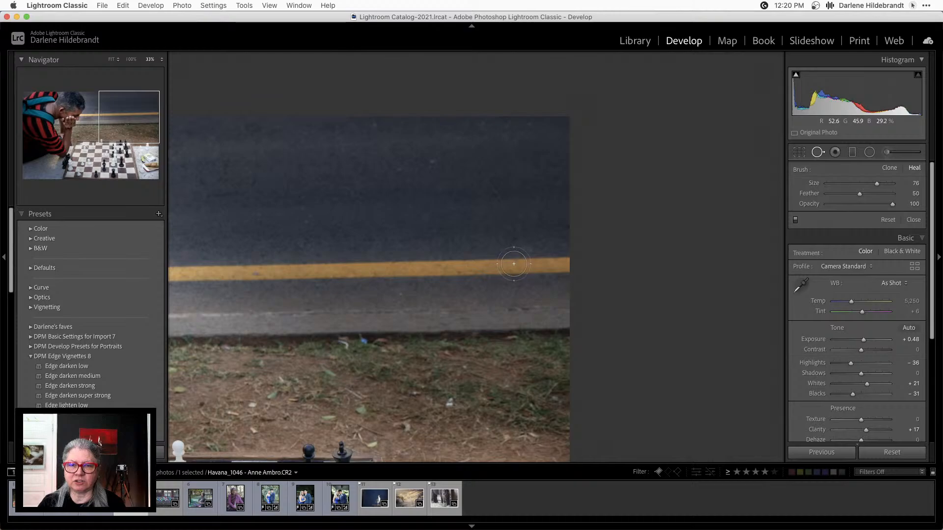
# Step: Heal the yellow line's end at the photo's edge, using the dark asphalt just above it as the source
pyautogui.moveTo(509, 266); pyautogui.dragTo(570, 266)
pyautogui.moveTo(644, 291); pyautogui.dragTo(646, 295)
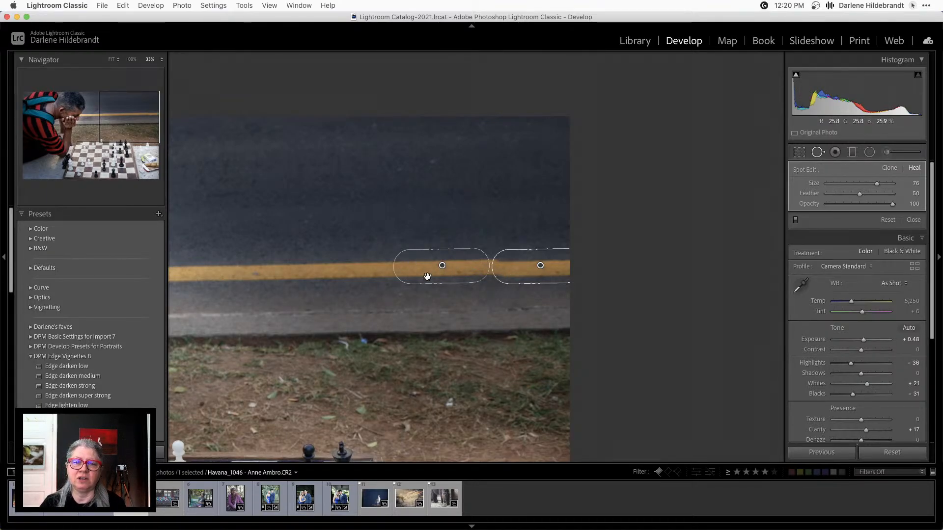
pyautogui.moveTo(417, 269)
pyautogui.mouseDown()
pyautogui.moveTo(476, 211)
pyautogui.moveTo(494, 215)
pyautogui.mouseUp()
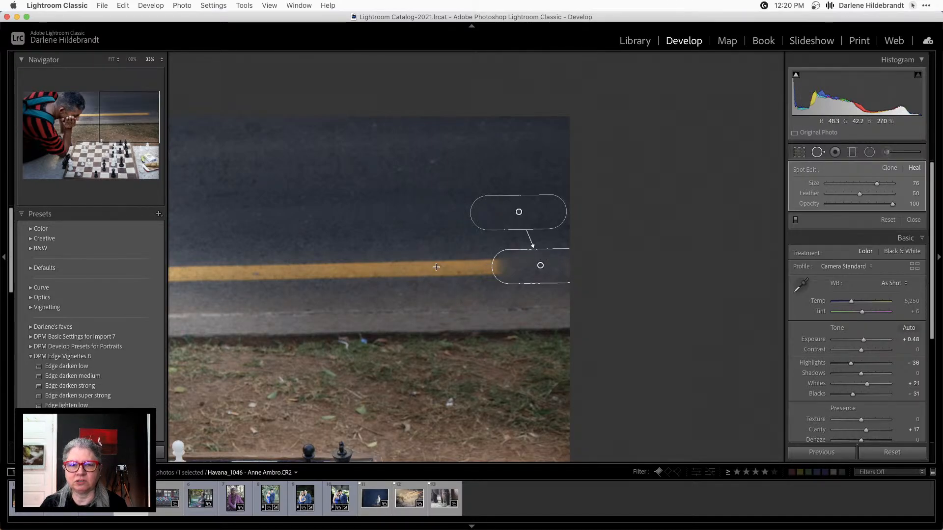
# Step: Add two more healing spots along the yellow line with asphalt above as their source, positioning the spots to close the gaps between them
pyautogui.moveTo(436, 267); pyautogui.dragTo(501, 266)
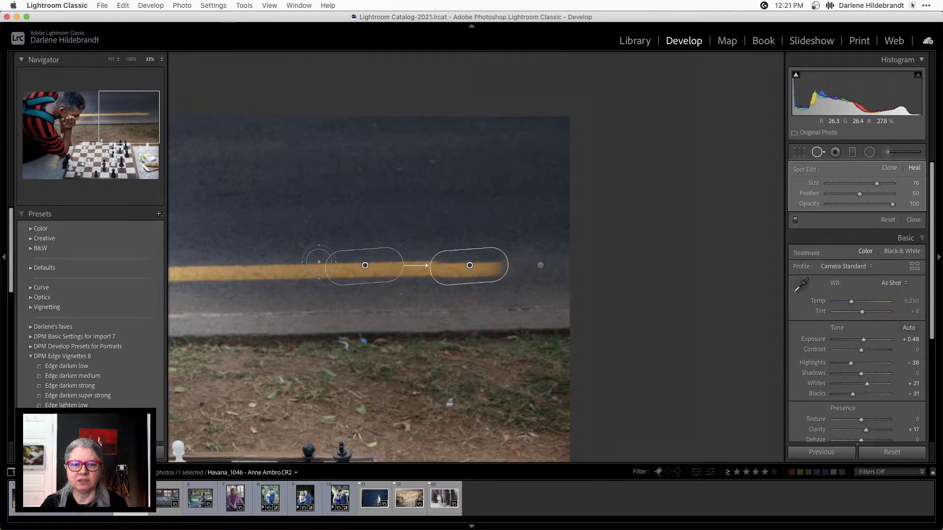
pyautogui.moveTo(388, 267)
pyautogui.mouseDown()
pyautogui.moveTo(392, 254)
pyautogui.moveTo(460, 225)
pyautogui.mouseUp()
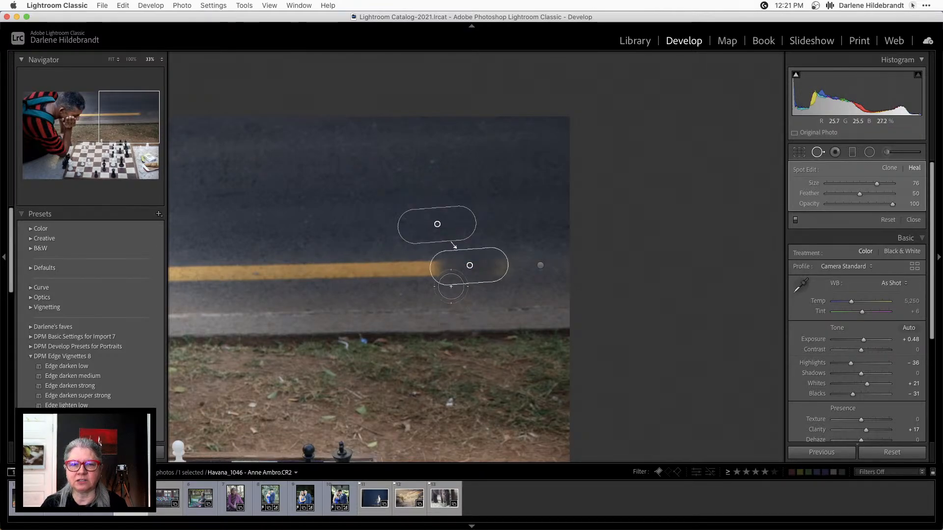
pyautogui.moveTo(451, 274); pyautogui.dragTo(465, 273)
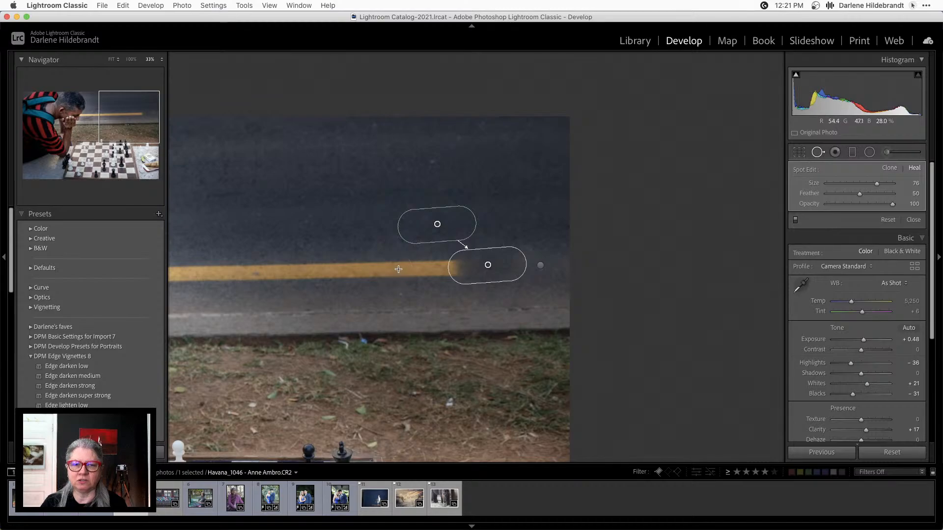
pyautogui.moveTo(434, 268)
pyautogui.mouseDown()
pyautogui.moveTo(393, 269)
pyautogui.moveTo(389, 221)
pyautogui.mouseUp()
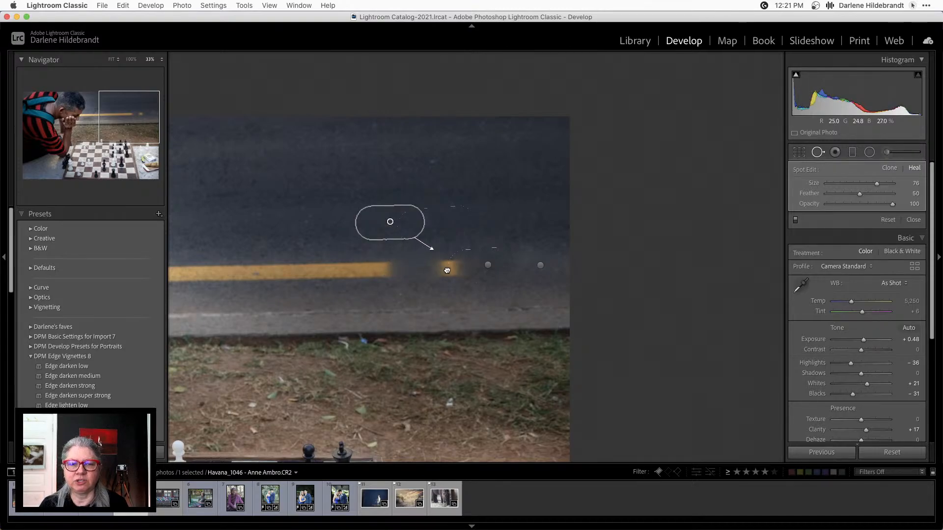
pyautogui.moveTo(447, 271); pyautogui.dragTo(425, 271)
# Step: Inspect the healed road with the spot tool closed and discard all healing spots on the yellow line
pyautogui.press('q')
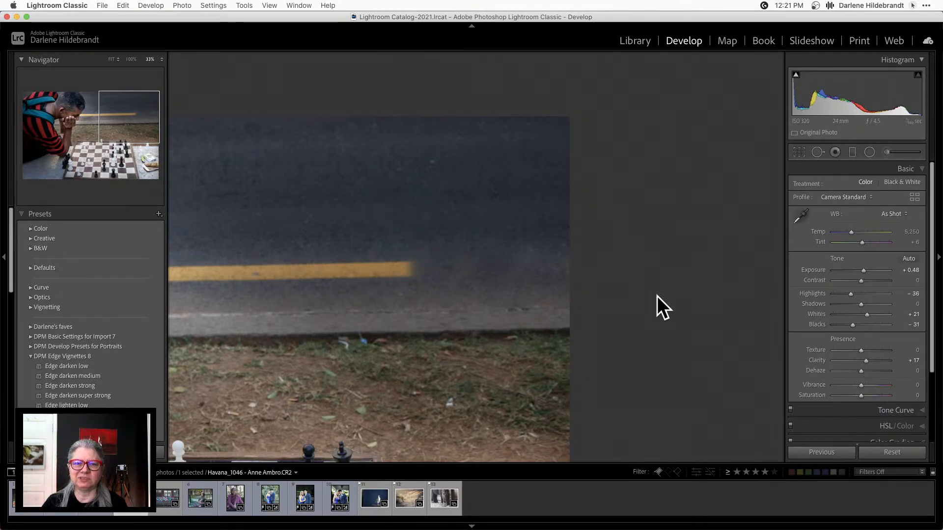
pyautogui.press('q')
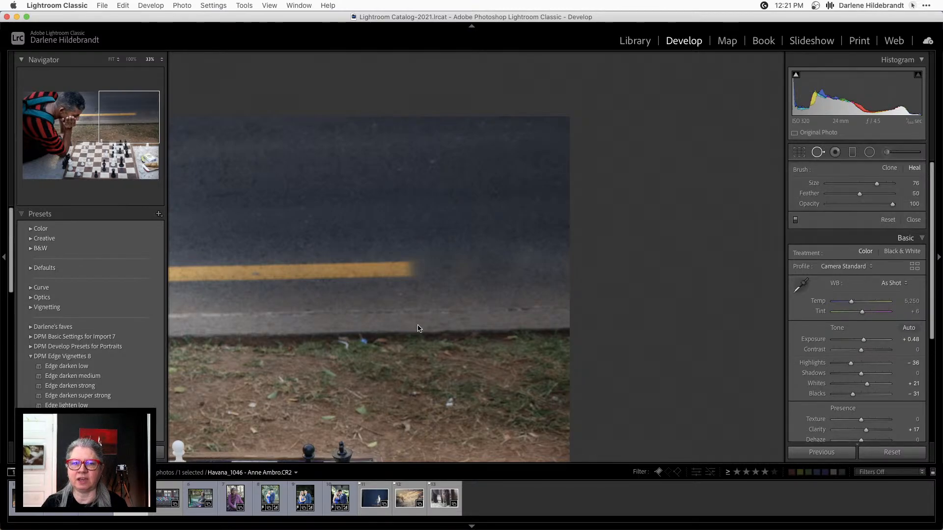
pyautogui.press('q')
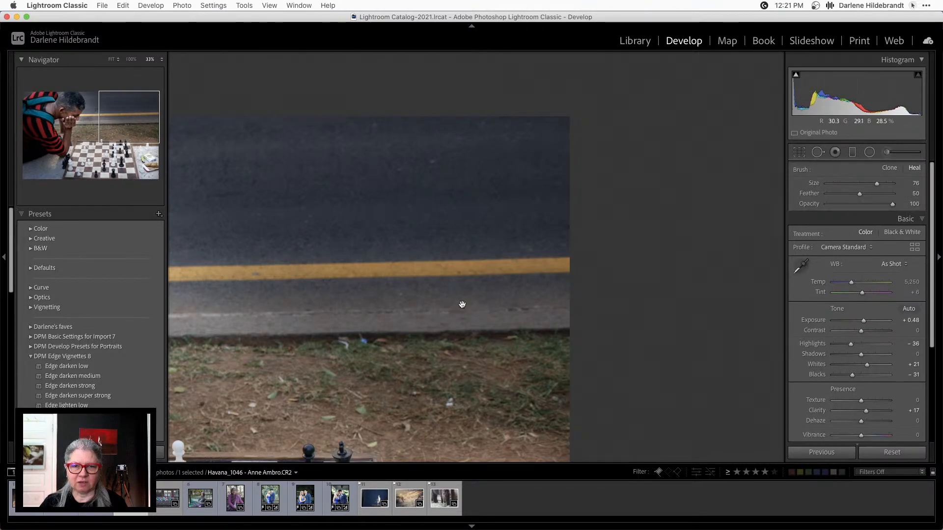
pyautogui.click(462, 305)
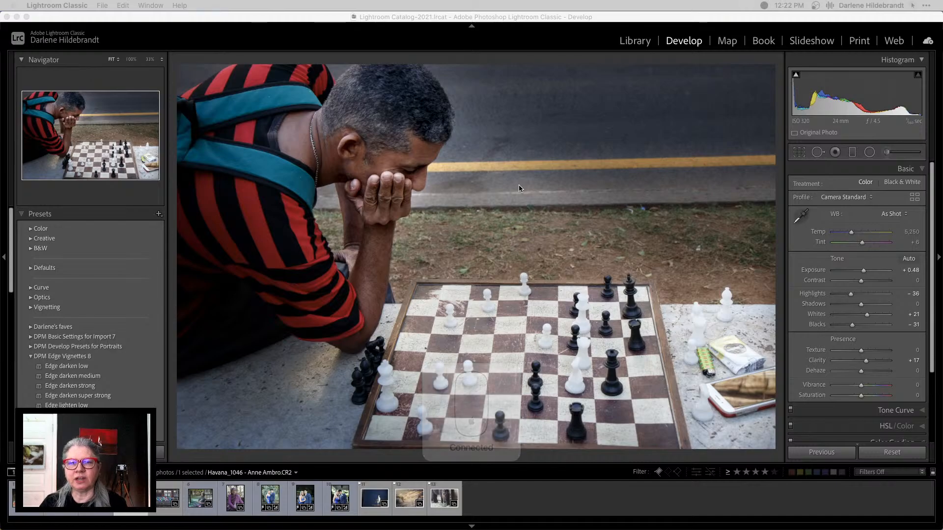
# Step: Open the chess photo from Lightroom in Adobe Photoshop 2021 and show it in full-screen mode
pyautogui.rightClick(499, 196)
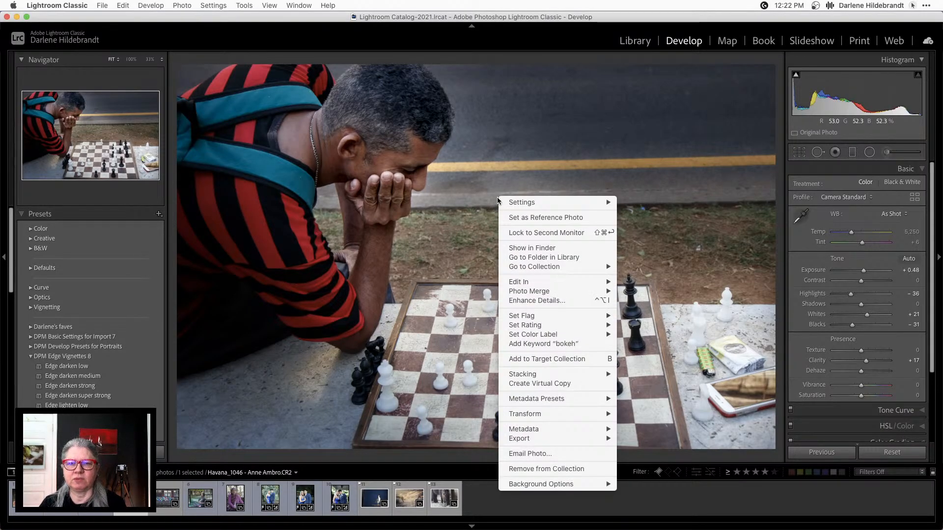
pyautogui.moveTo(518, 281)
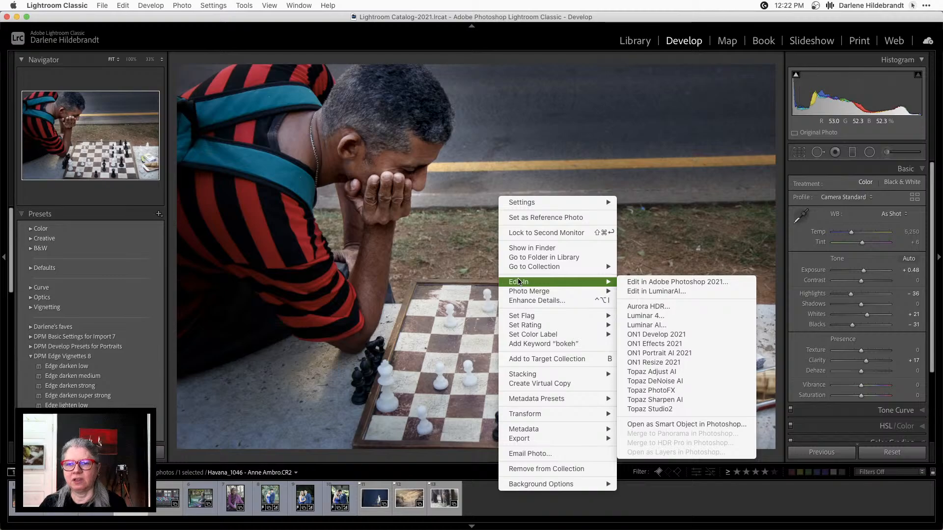
pyautogui.click(659, 282)
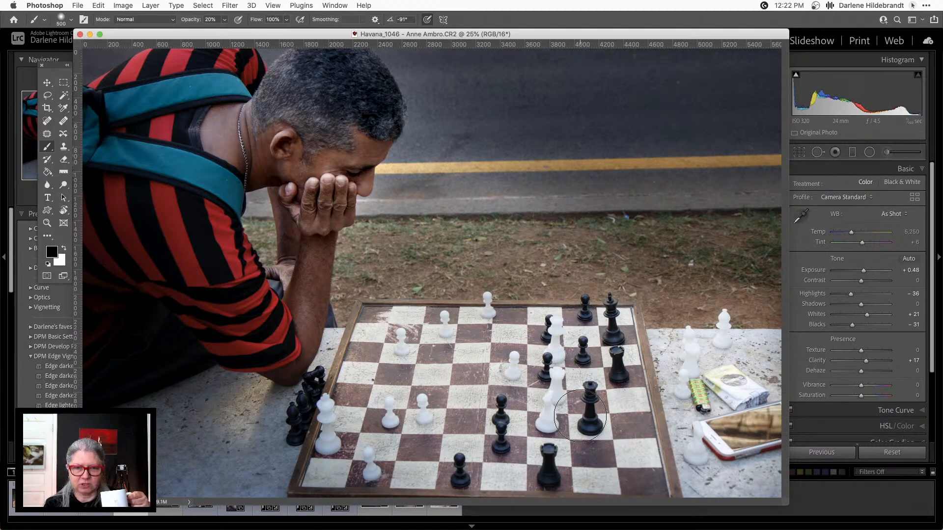
pyautogui.press('f')
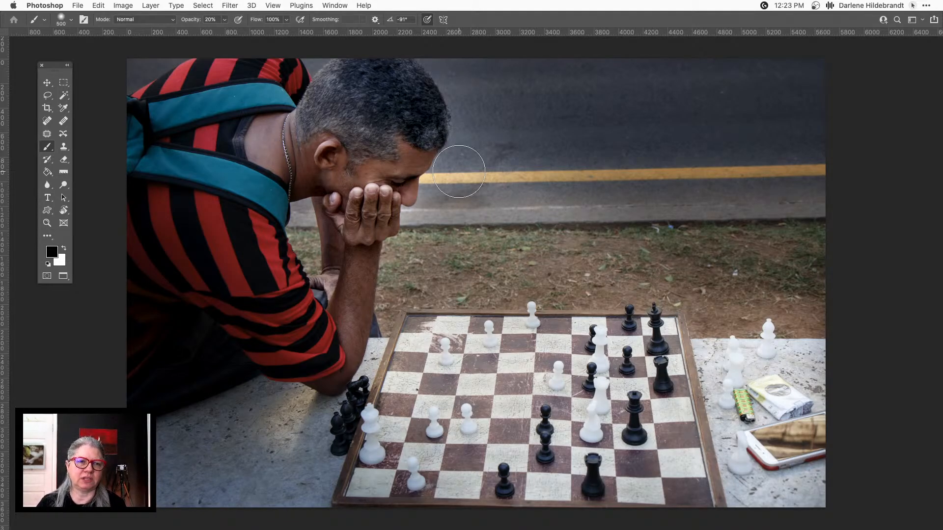
# Step: Set up the Clone Stamp with Darken mode, 100% Opacity and a brush size of 250
pyautogui.click(64, 148)
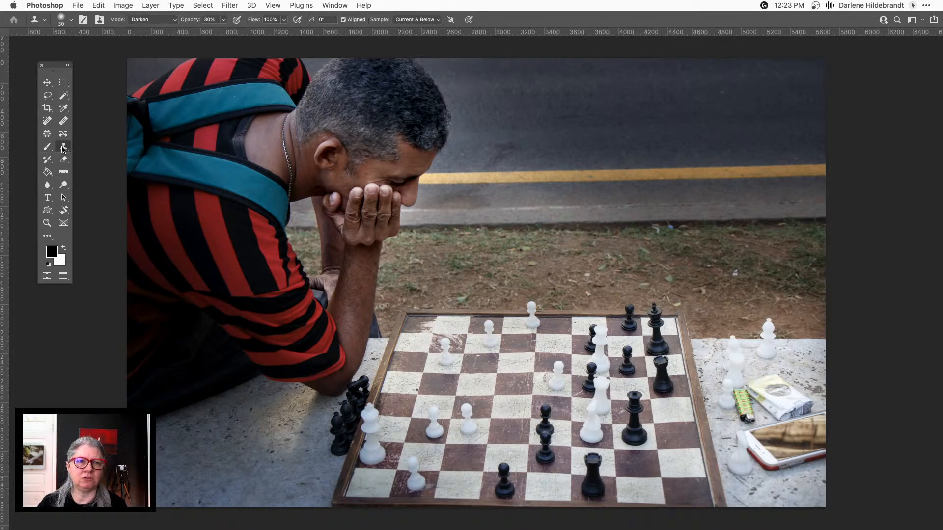
pyautogui.click(143, 21)
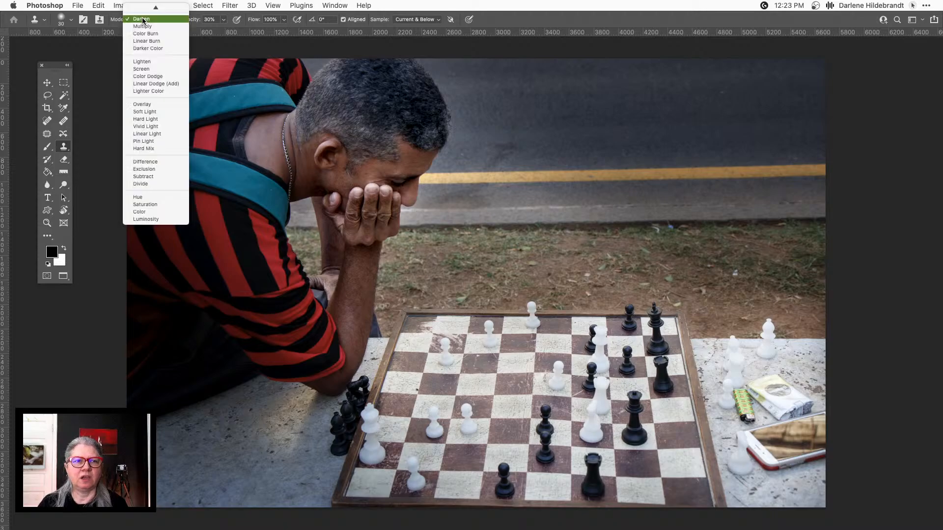
pyautogui.scroll(2, 148, 19)
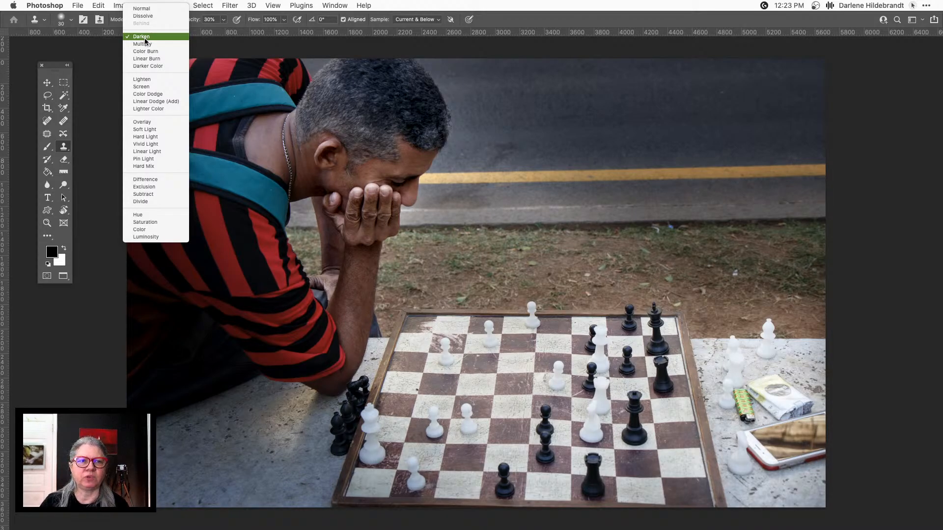
pyautogui.click(145, 41)
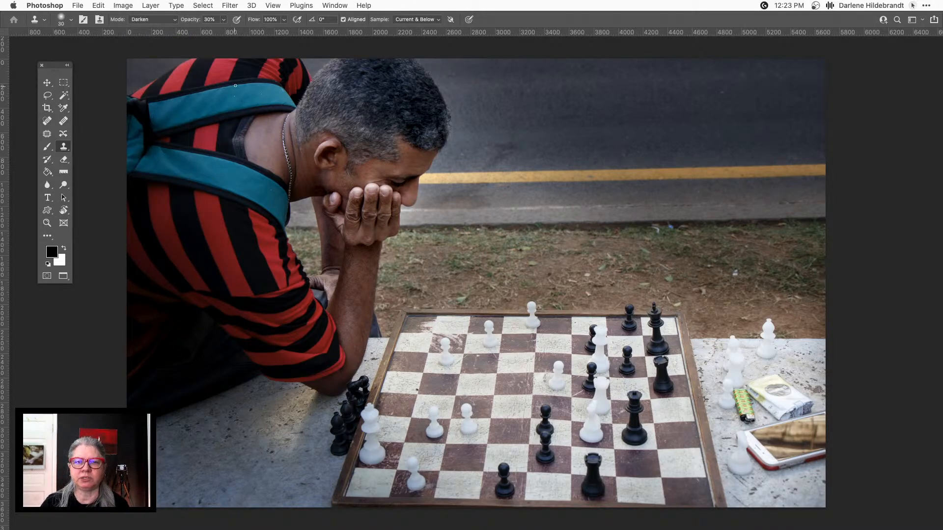
pyautogui.click(223, 19)
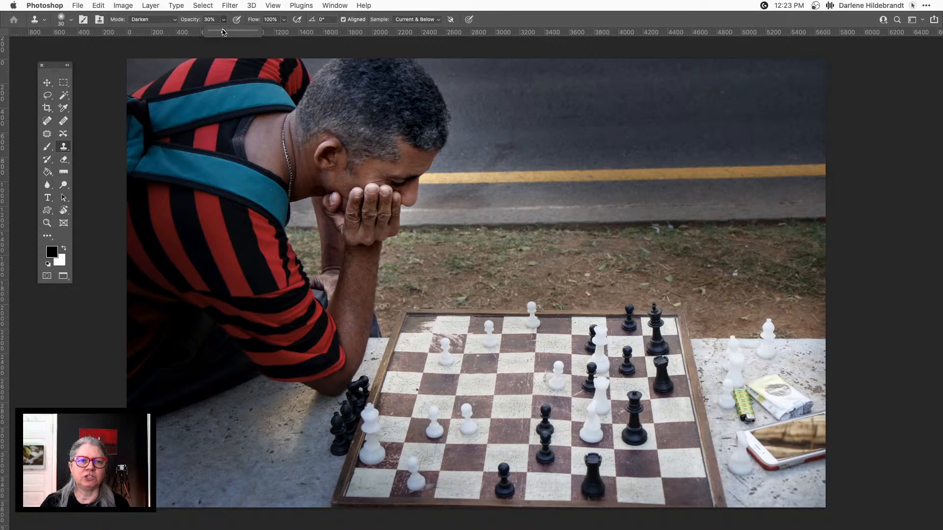
pyautogui.moveTo(224, 33); pyautogui.dragTo(256, 33)
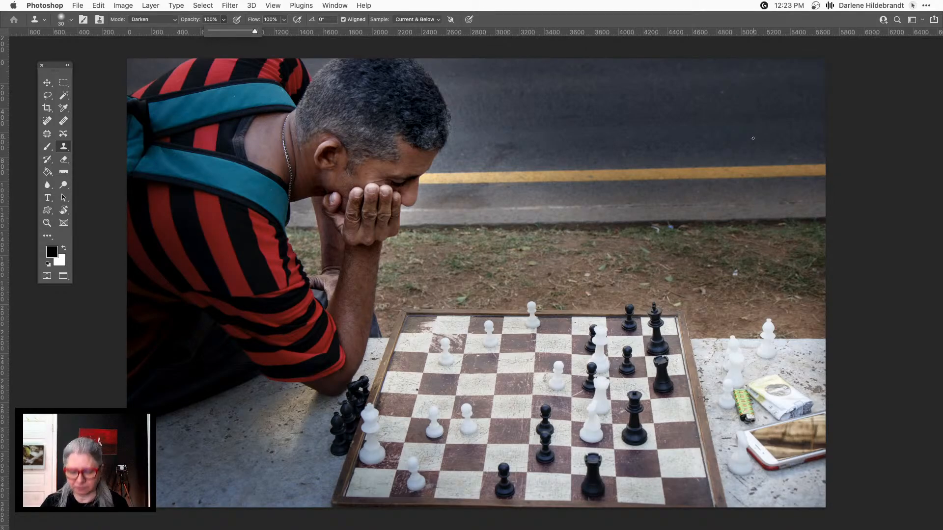
pyautogui.press(']')
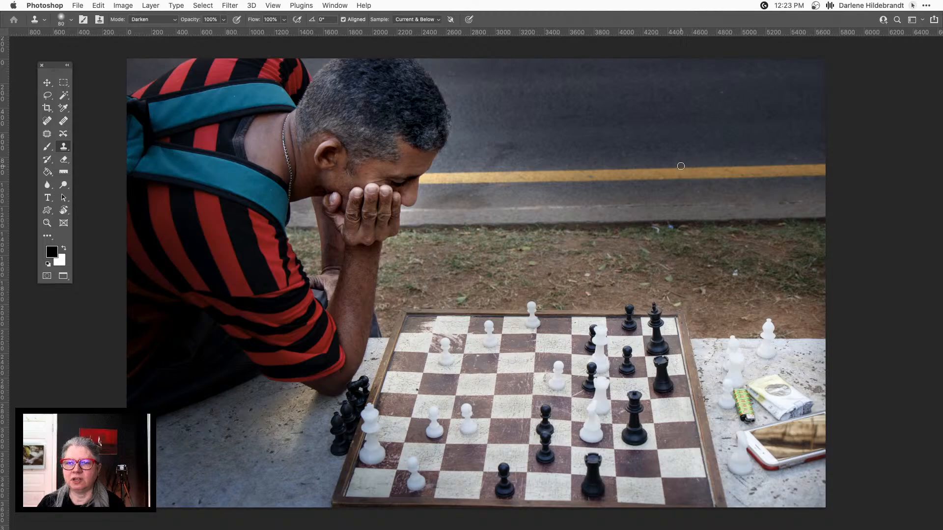
pyautogui.press(']')
pyautogui.press(']')
pyautogui.press(']')
pyautogui.press(']')
pyautogui.press(']')
pyautogui.press(']')
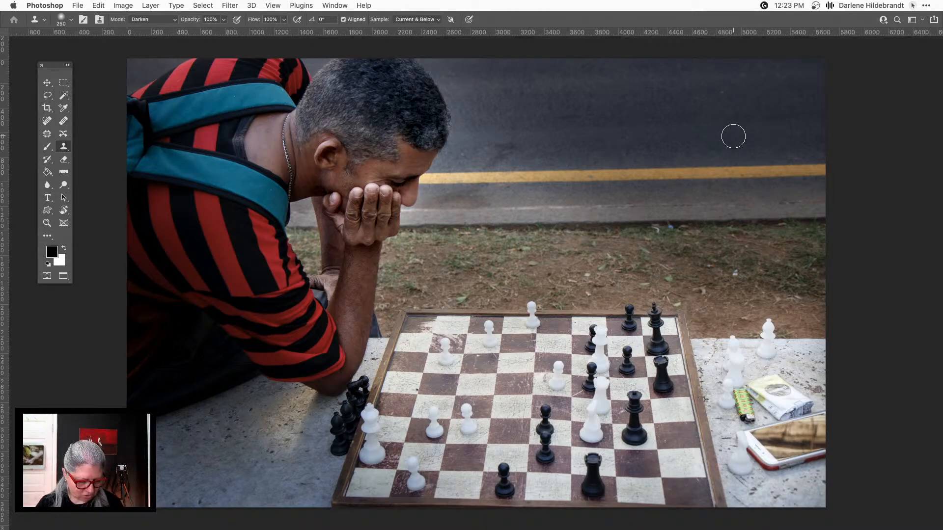
# Step: Sample the asphalt above the yellow line and clone it over the line from near the man's face to the photo's edge
pyautogui.keyDown('alt'); pyautogui.click(733, 136); pyautogui.keyUp('alt')
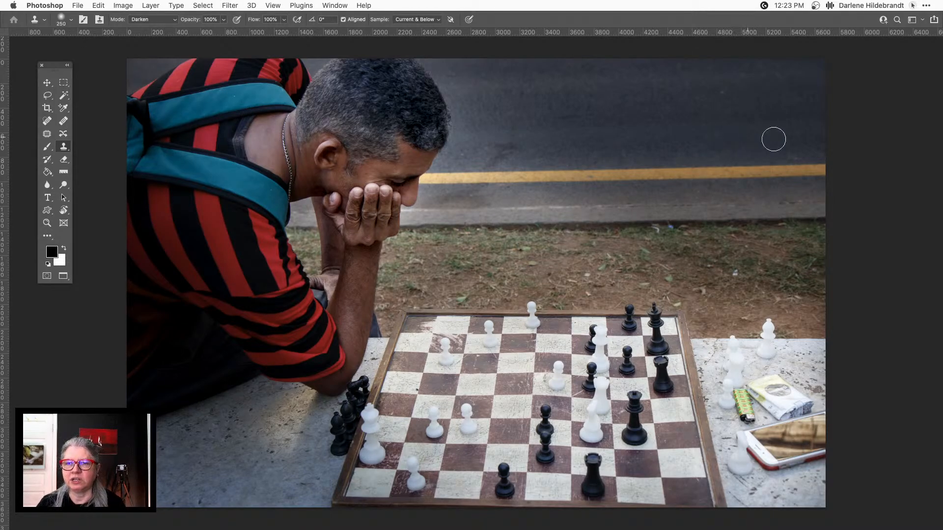
pyautogui.keyDown('alt'); pyautogui.click(497, 154); pyautogui.keyUp('alt')
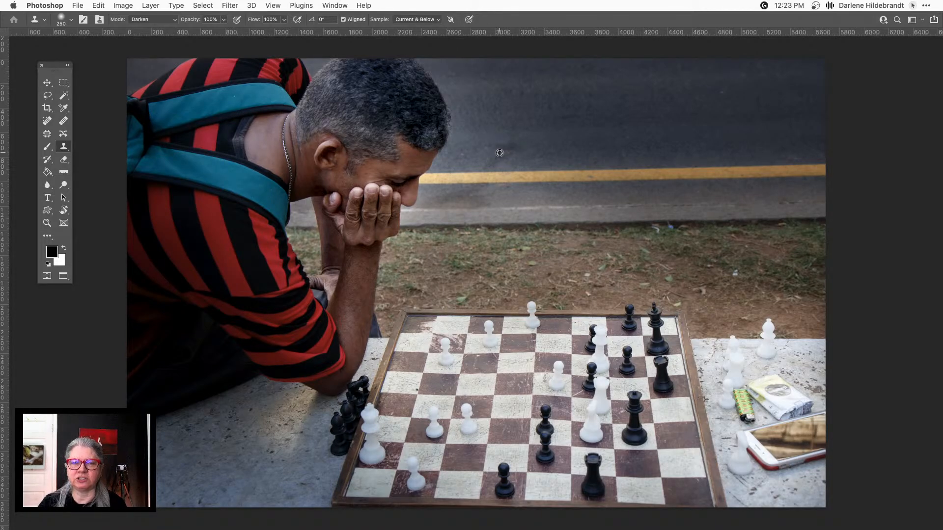
pyautogui.keyDown('alt'); pyautogui.click(499, 152); pyautogui.keyUp('alt')
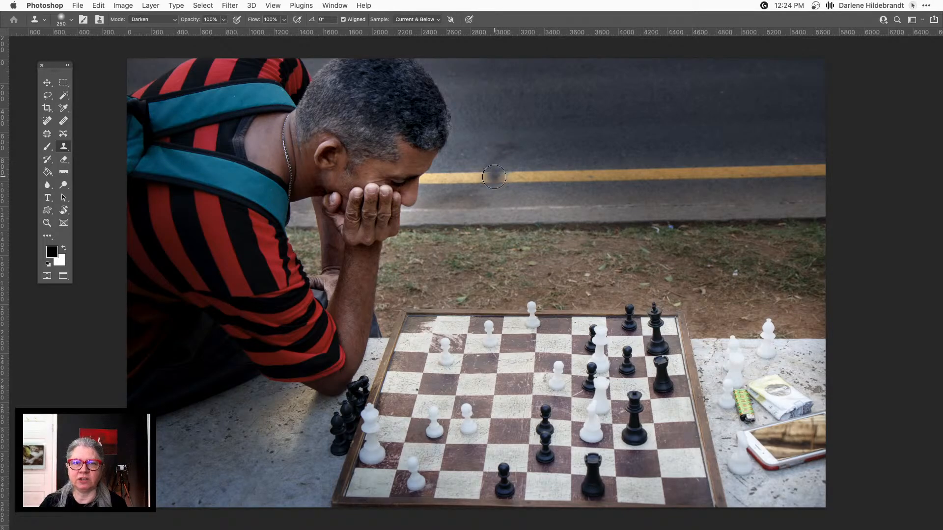
pyautogui.moveTo(483, 176); pyautogui.dragTo(805, 173)
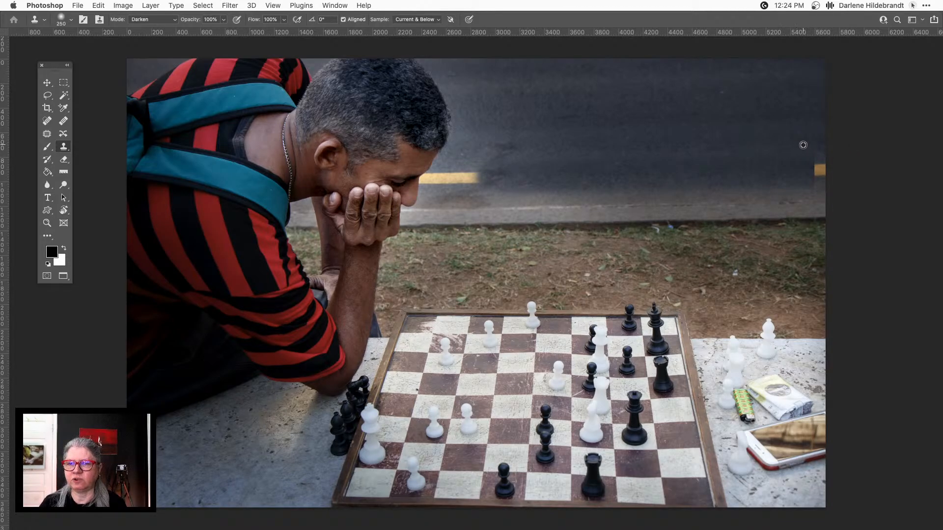
pyautogui.keyDown('alt'); pyautogui.click(797, 144); pyautogui.keyUp('alt')
pyautogui.moveTo(811, 169); pyautogui.dragTo(826, 168)
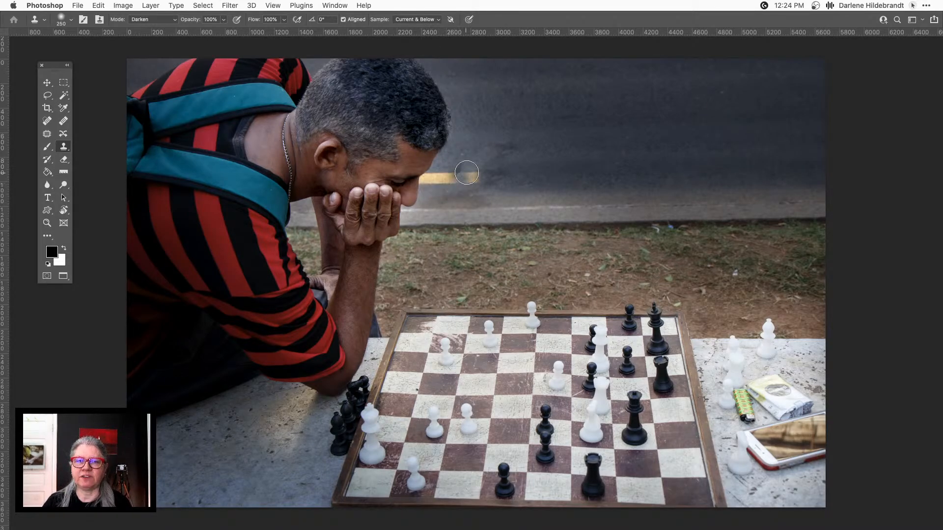
pyautogui.moveTo(467, 173); pyautogui.dragTo(452, 178)
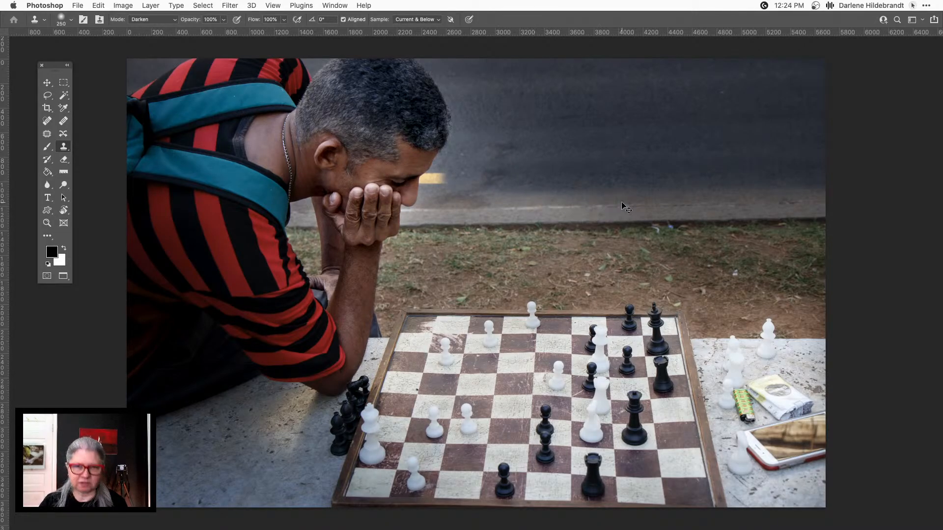
# Step: Undo all the clone strokes made over the yellow line
pyautogui.press('super+z')
pyautogui.press('super+z')
pyautogui.press('super+z')
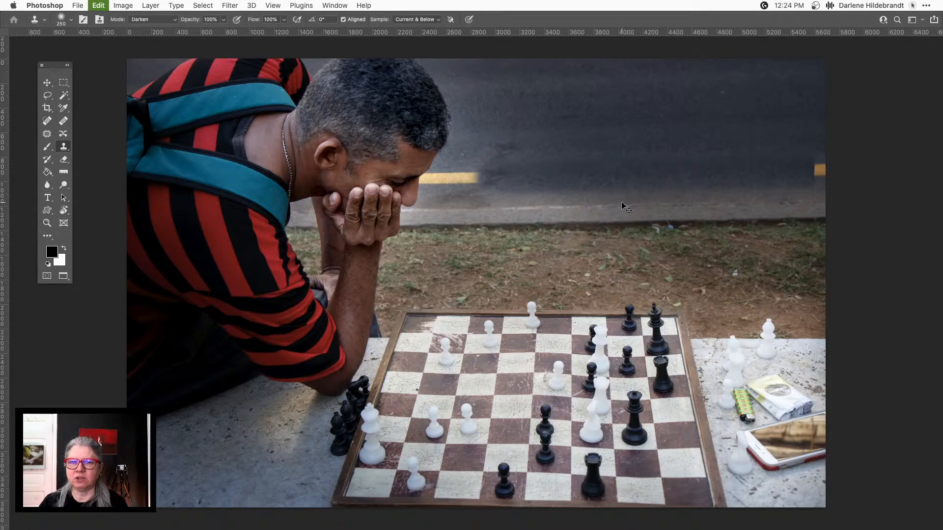
pyautogui.press('super+z')
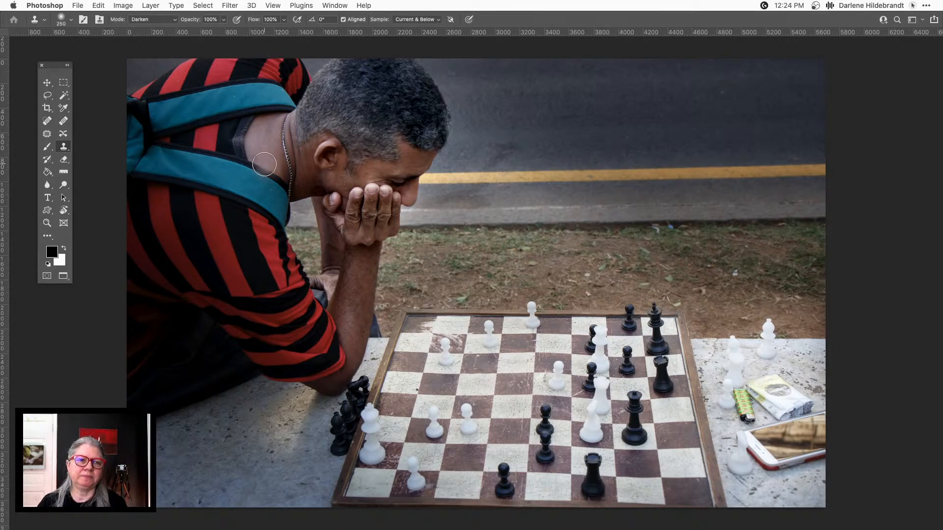
# Step: With the Healing Brush at size 175, sample asphalt above the yellow line and paint over the line out to the photo's edge
pyautogui.click(62, 121)
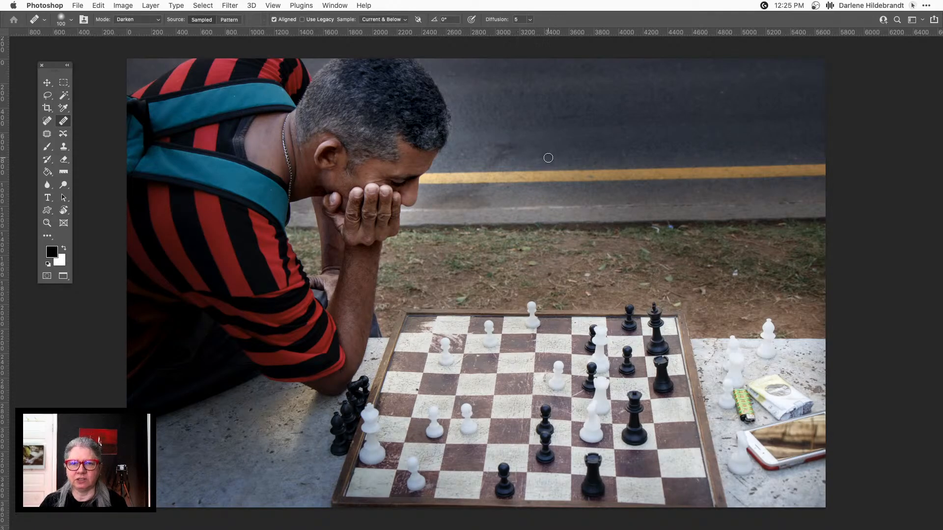
pyautogui.press(']')
pyautogui.press(']')
pyautogui.press(']')
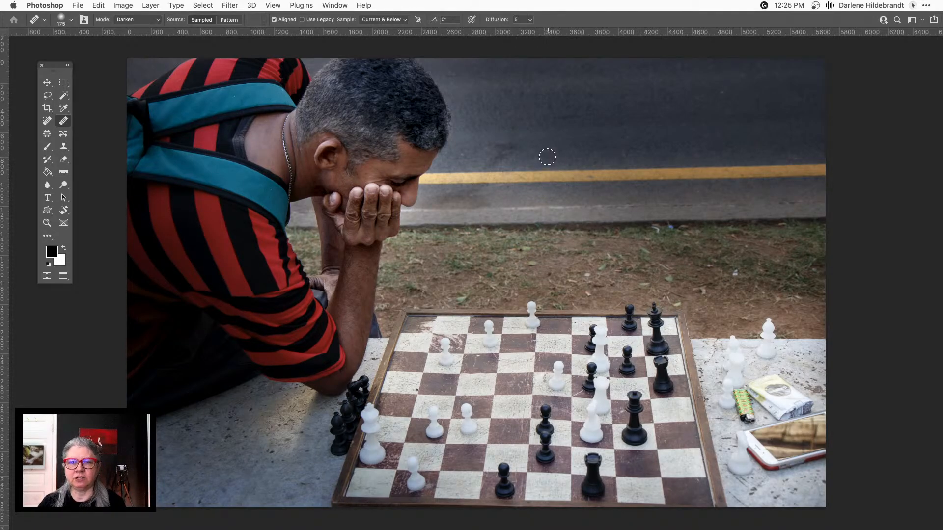
pyautogui.keyDown('alt'); pyautogui.click(531, 125); pyautogui.keyUp('alt')
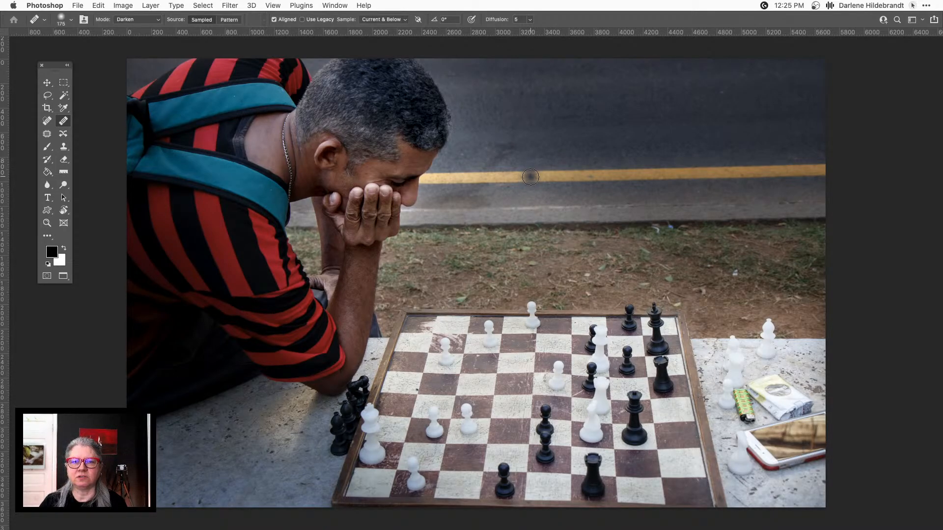
pyautogui.moveTo(531, 176)
pyautogui.mouseDown()
pyautogui.moveTo(759, 168)
pyautogui.moveTo(728, 182)
pyautogui.moveTo(731, 172)
pyautogui.moveTo(764, 167)
pyautogui.moveTo(748, 166)
pyautogui.moveTo(793, 169)
pyautogui.moveTo(758, 175)
pyautogui.moveTo(824, 173)
pyautogui.mouseUp()
# Step: Resample the asphalt above the line and heal the next stretch of yellow line towards the man's face
pyautogui.keyDown('alt'); pyautogui.click(790, 119); pyautogui.keyUp('alt')
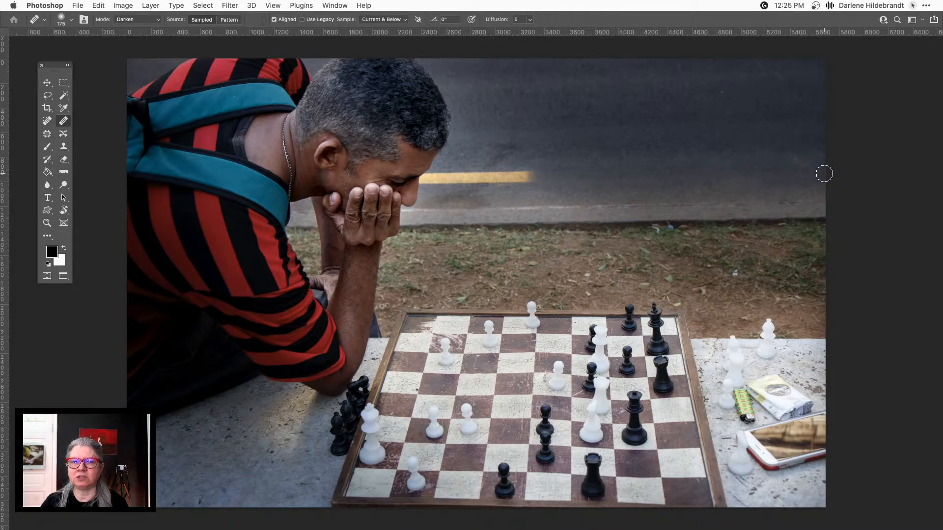
pyautogui.keyDown('alt'); pyautogui.click(594, 134); pyautogui.keyUp('alt')
pyautogui.moveTo(545, 169)
pyautogui.mouseDown()
pyautogui.moveTo(482, 178)
pyautogui.moveTo(476, 184)
pyautogui.moveTo(517, 176)
pyautogui.moveTo(470, 182)
pyautogui.mouseUp()
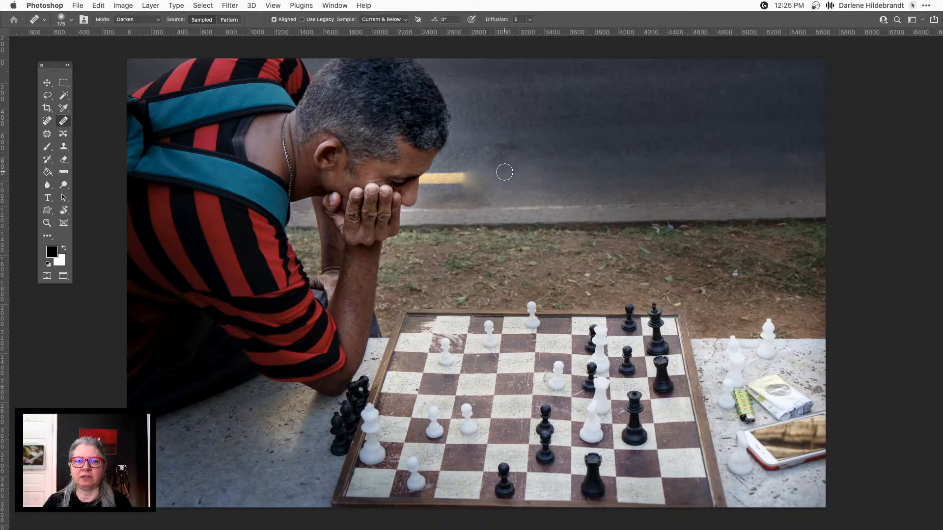
# Step: Undo all the Healing Brush strokes made over the yellow line
pyautogui.moveTo(471, 178)
pyautogui.mouseDown()
pyautogui.moveTo(447, 178)
pyautogui.moveTo(549, 179)
pyautogui.moveTo(473, 193)
pyautogui.moveTo(562, 172)
pyautogui.mouseUp()
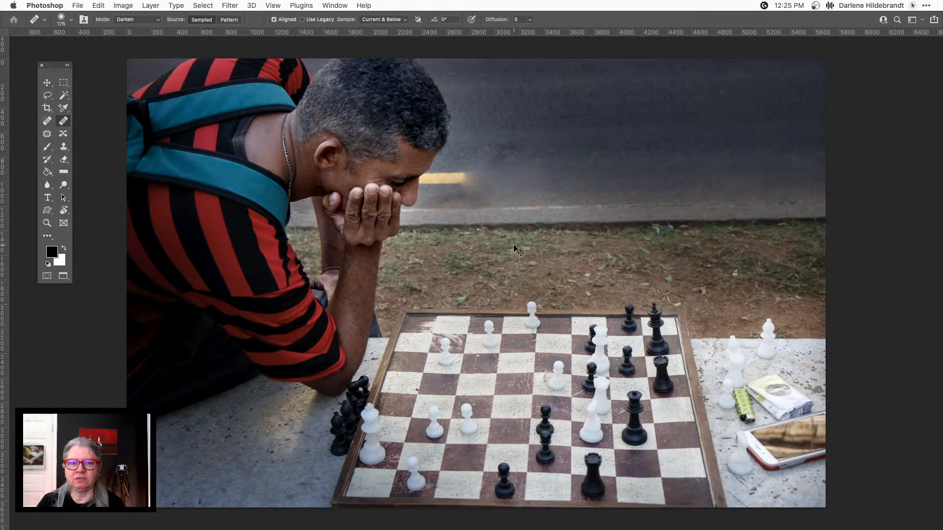
pyautogui.press('super+z')
pyautogui.press('super+z')
pyautogui.press('super+z')
pyautogui.press('super+z')
pyautogui.press('super+z')
pyautogui.press('super+z')
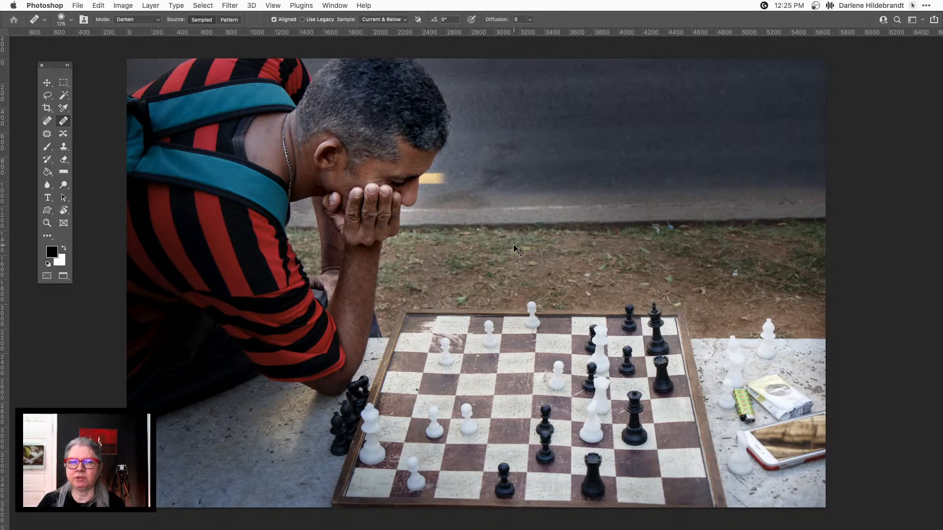
pyautogui.press('super+z')
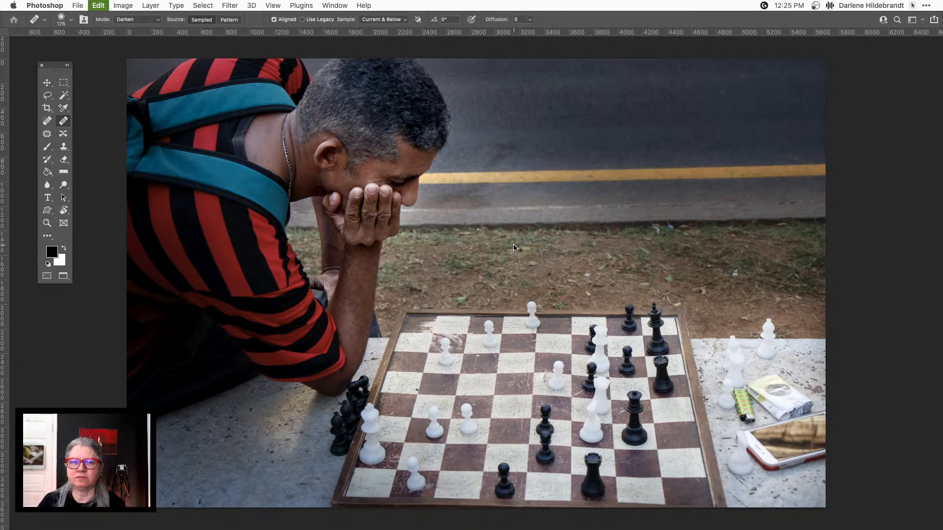
# Step: With the Patch tool, outline the yellow line's end at the photo's edge, patch it with the asphalt above, and deselect
pyautogui.click(47, 135)
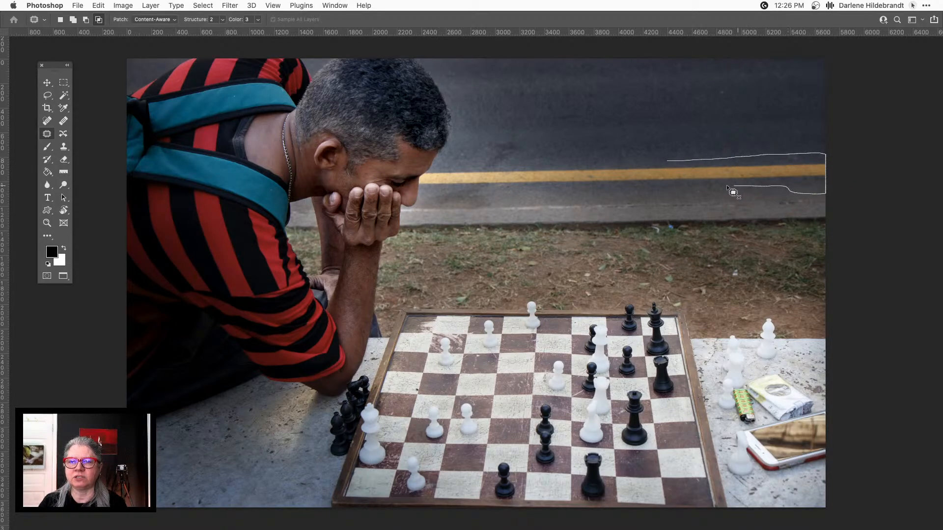
pyautogui.moveTo(666, 162); pyautogui.dragTo(666, 163)
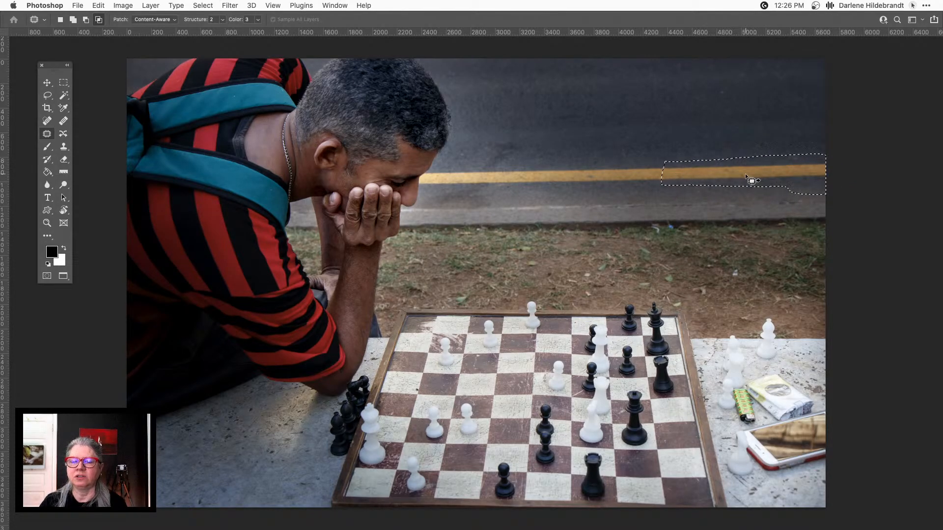
pyautogui.moveTo(747, 178)
pyautogui.mouseDown()
pyautogui.moveTo(741, 120)
pyautogui.moveTo(680, 109)
pyautogui.mouseUp()
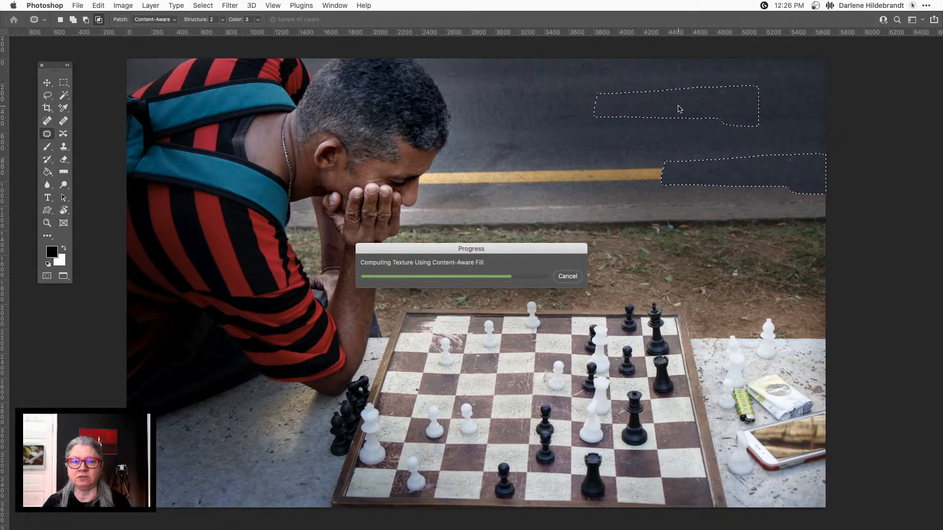
pyautogui.press('super+d')
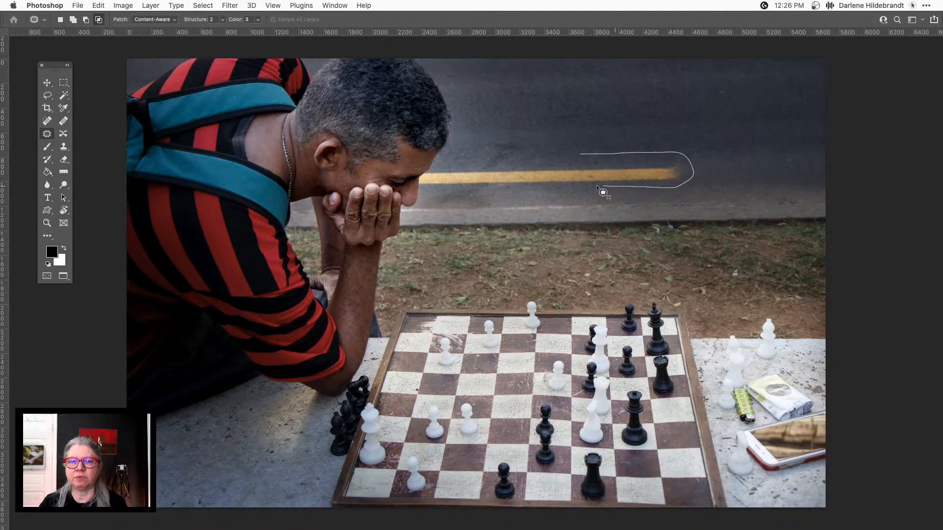
# Step: Patch the next three stretches of yellow line with clean asphalt, working towards the man's face and deselecting after each patch
pyautogui.moveTo(574, 154); pyautogui.dragTo(687, 114)
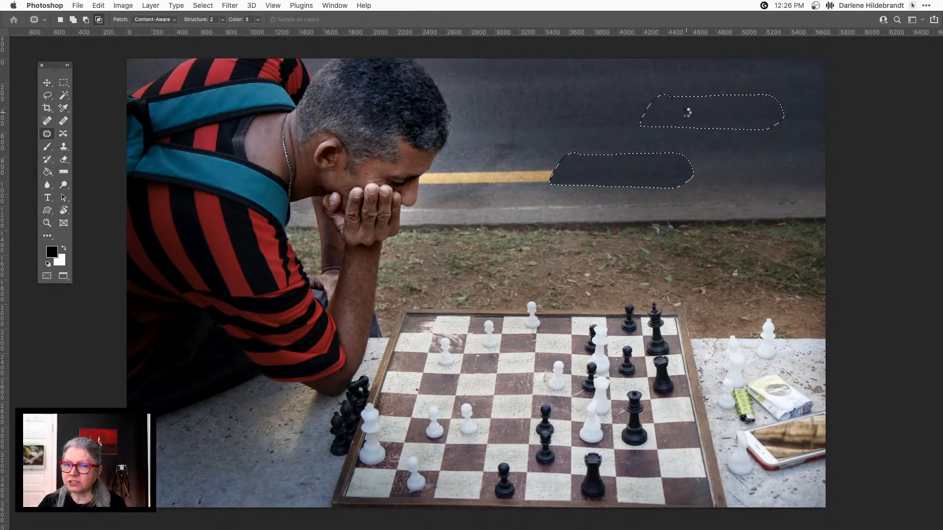
pyautogui.press('super+d')
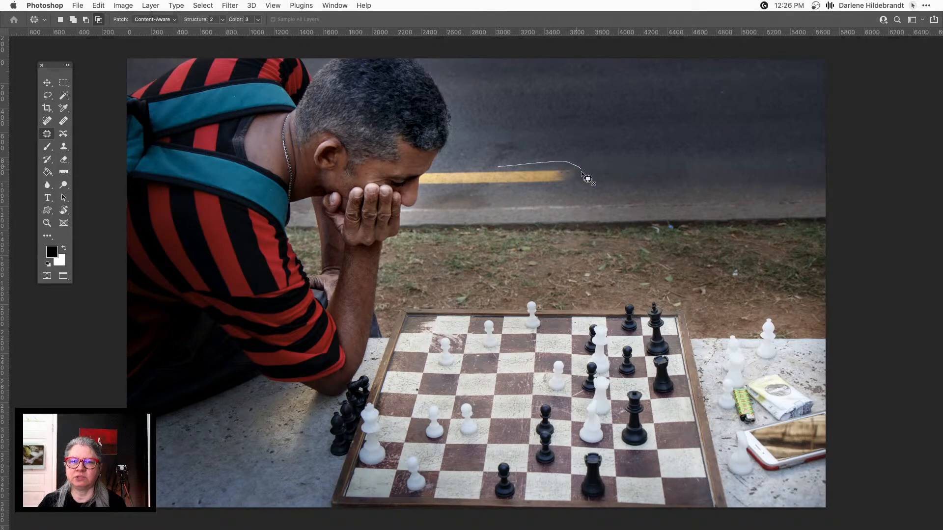
pyautogui.moveTo(508, 181); pyautogui.dragTo(629, 182)
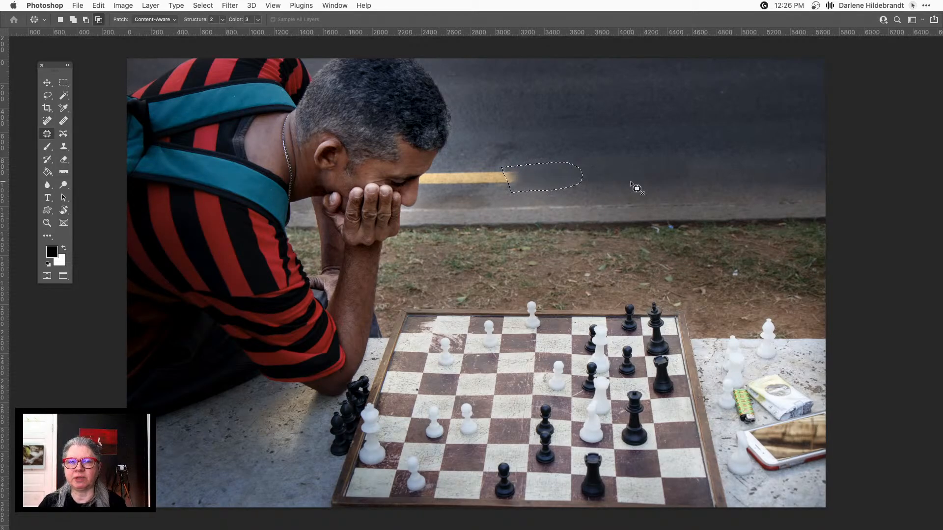
pyautogui.press('super+d')
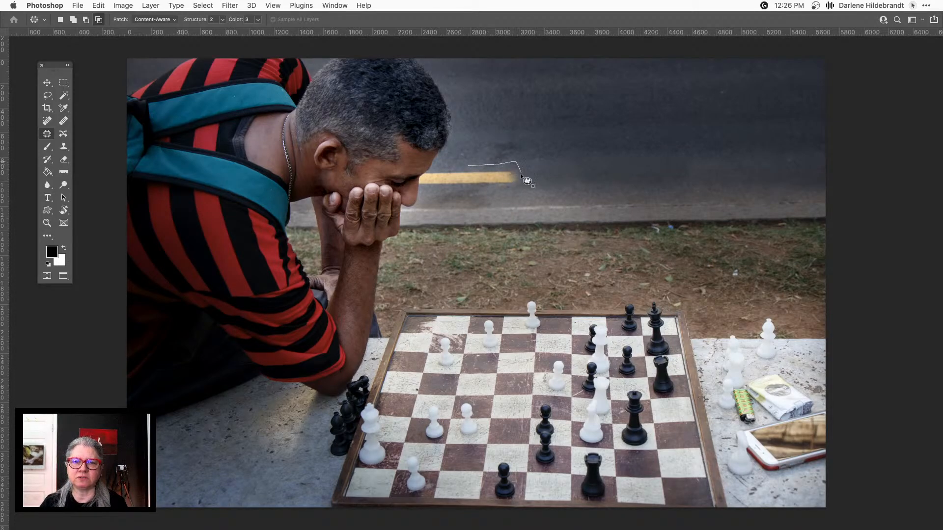
pyautogui.moveTo(521, 175)
pyautogui.mouseDown()
pyautogui.moveTo(511, 191)
pyautogui.moveTo(466, 183)
pyautogui.moveTo(465, 169)
pyautogui.moveTo(529, 181)
pyautogui.moveTo(521, 149)
pyautogui.moveTo(482, 104)
pyautogui.mouseUp()
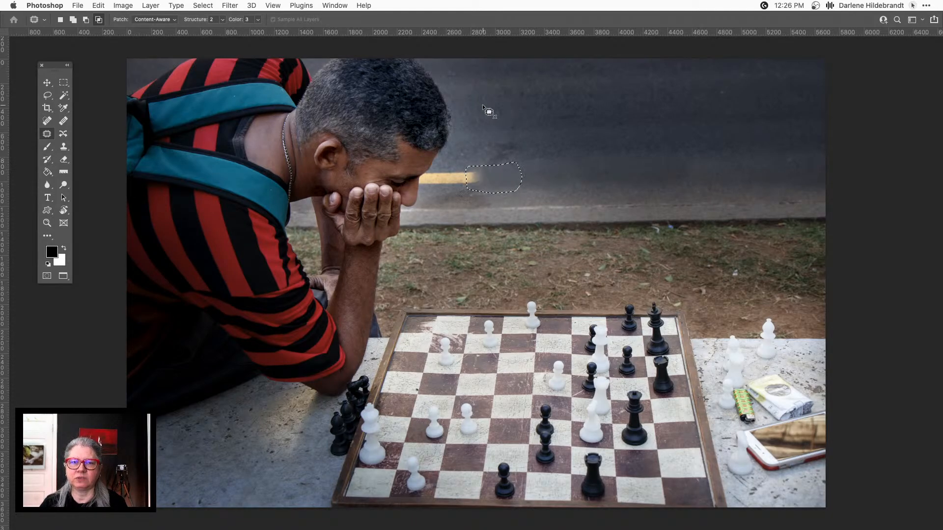
pyautogui.press('super+d')
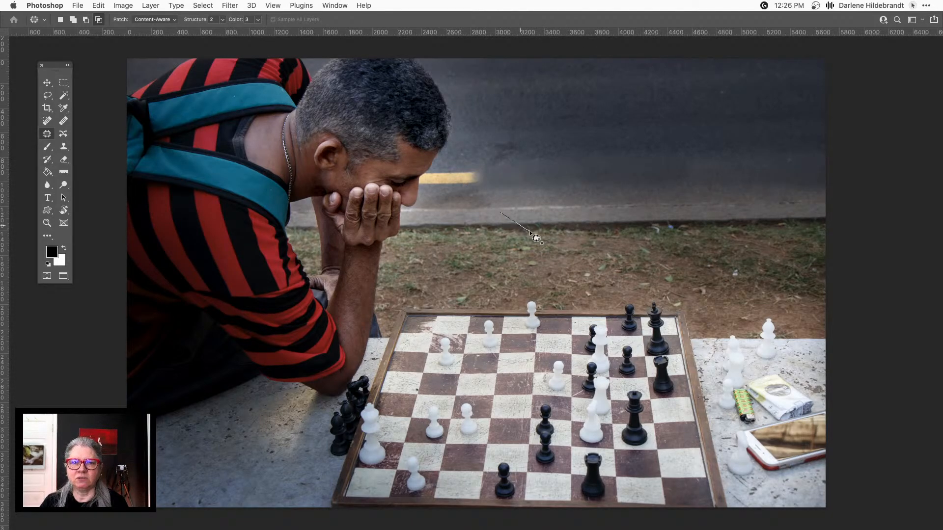
# Step: Patch the faded end of the remaining yellow line near the man's face with asphalt from above it
pyautogui.press('super+equal')
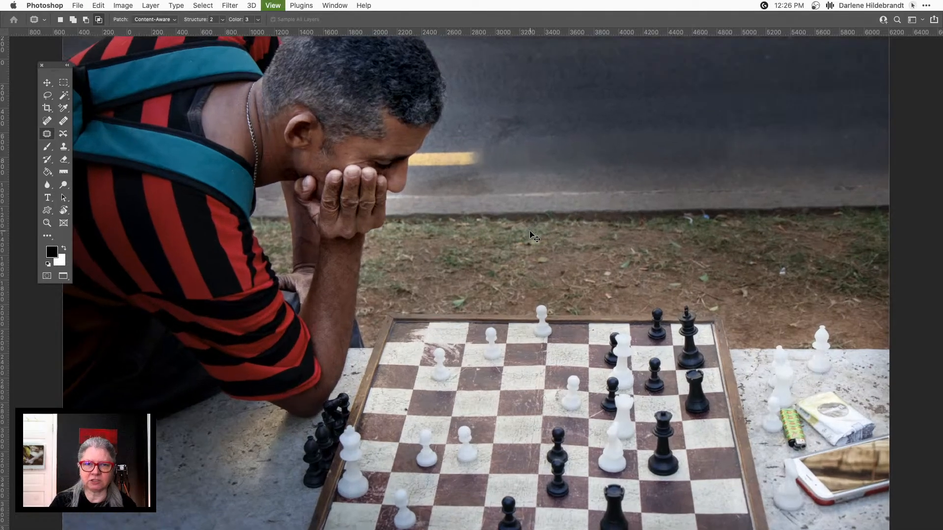
pyautogui.press('super+equal')
pyautogui.moveTo(525, 121); pyautogui.dragTo(541, 240)
pyautogui.hscroll(10, 666, 230)
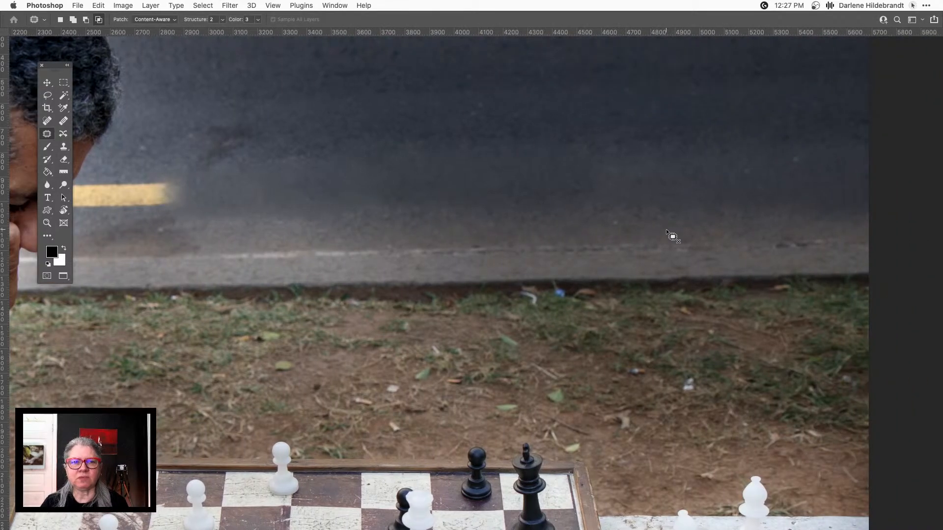
pyautogui.hscroll(-10, 666, 229)
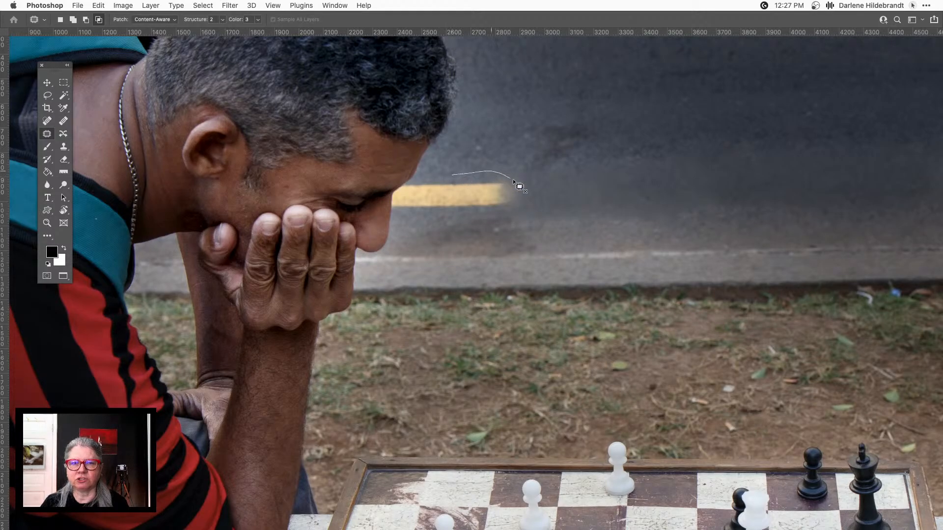
pyautogui.moveTo(463, 205); pyautogui.dragTo(529, 84)
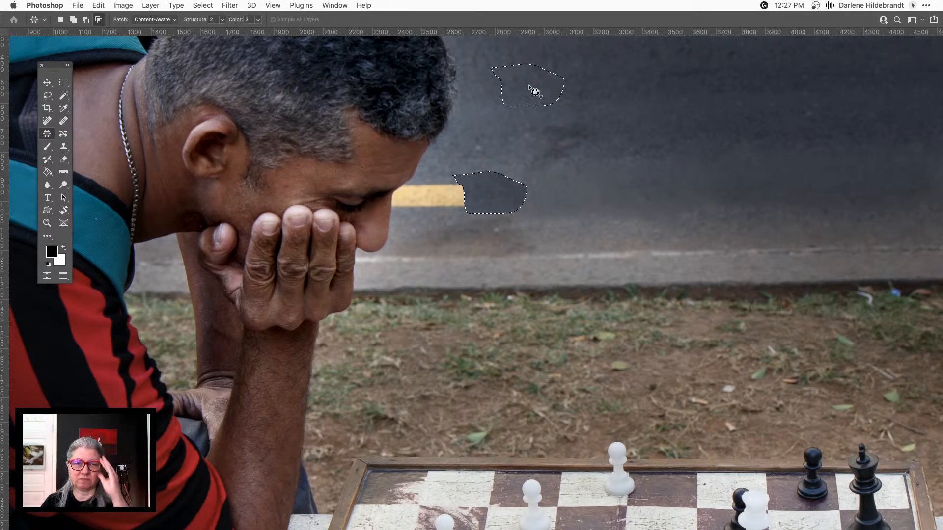
# Step: Clear the selection and patch the next short piece of yellow line with asphalt, leaving only the stub beside the nose
pyautogui.moveTo(431, 174)
pyautogui.mouseDown()
pyautogui.moveTo(481, 172)
pyautogui.moveTo(484, 217)
pyautogui.mouseUp()
pyautogui.moveTo(428, 178); pyautogui.dragTo(430, 175)
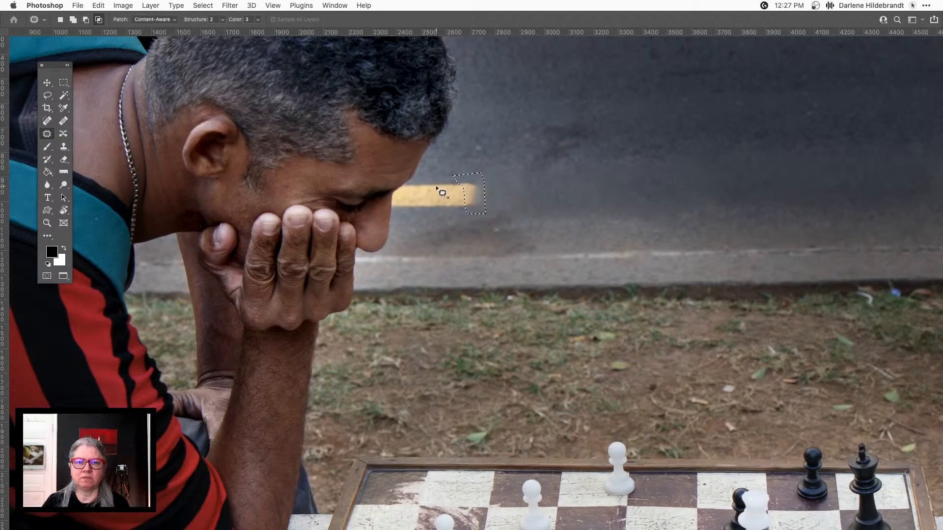
pyautogui.press('super+d')
pyautogui.moveTo(428, 173)
pyautogui.mouseDown()
pyautogui.moveTo(503, 131)
pyautogui.moveTo(511, 108)
pyautogui.mouseUp()
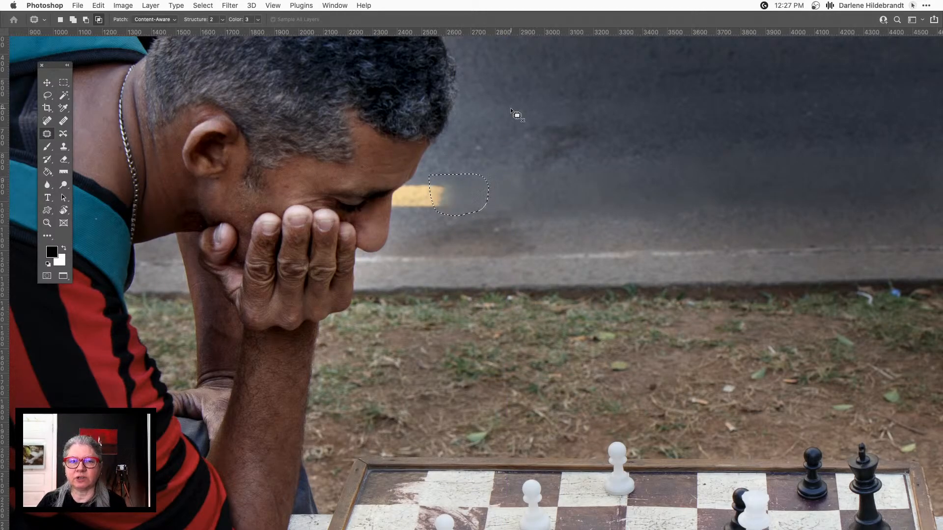
pyautogui.press('super+d')
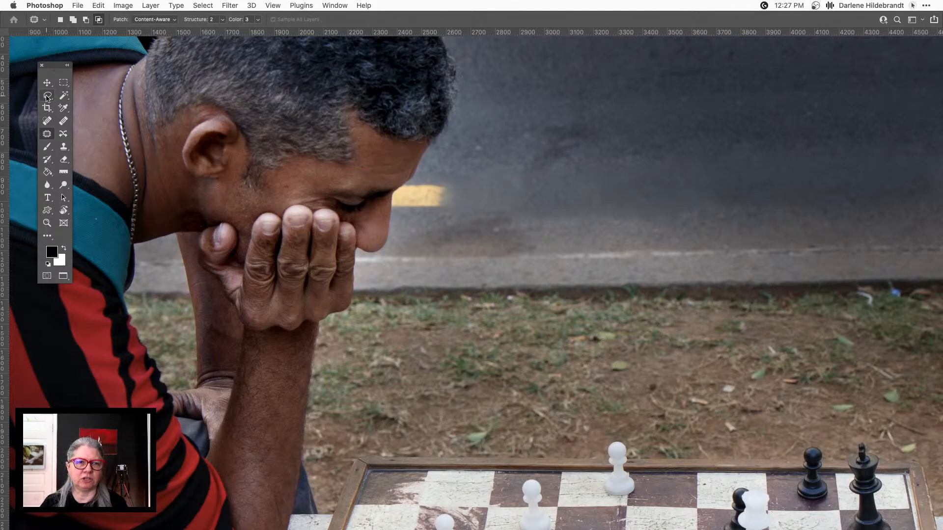
# Step: Draw a Lasso selection around the remaining yellow stub, slightly overlapping the man's brow and nose
pyautogui.click(47, 96)
pyautogui.click(47, 97)
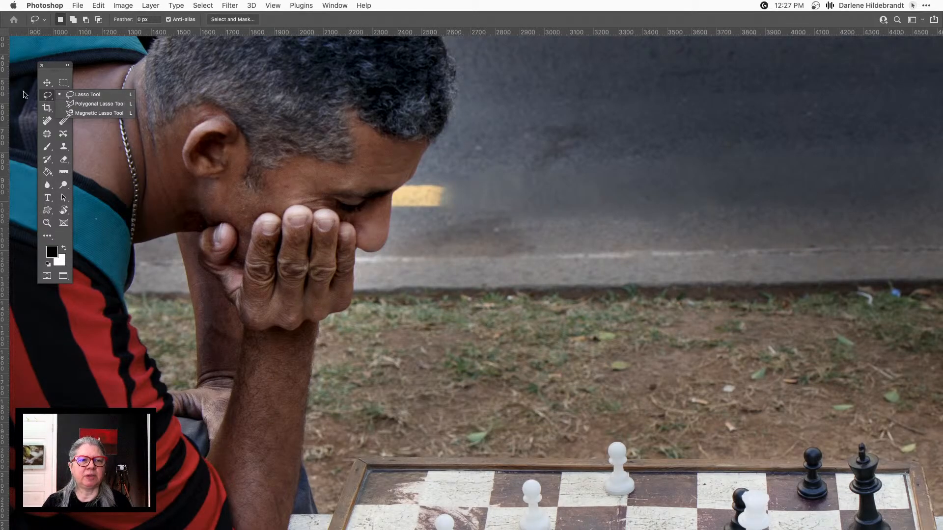
pyautogui.click(46, 95)
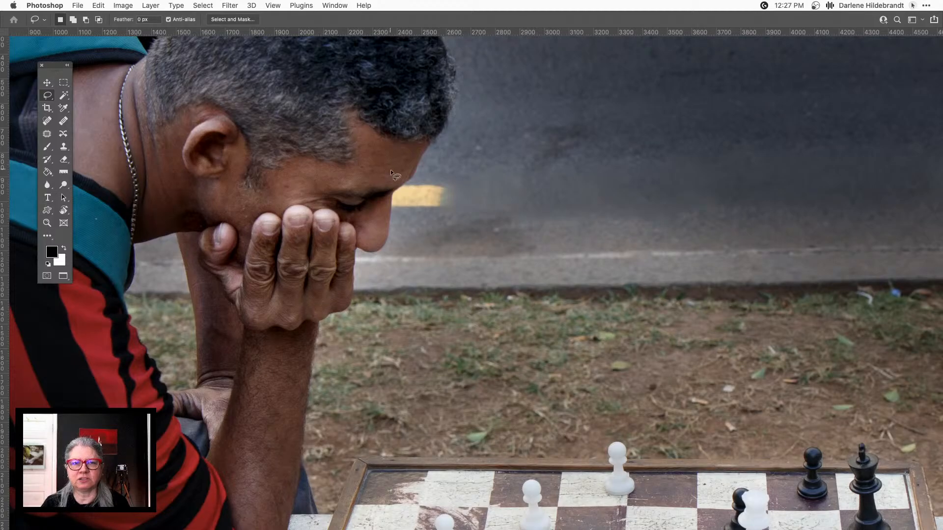
pyautogui.moveTo(388, 166); pyautogui.dragTo(441, 171)
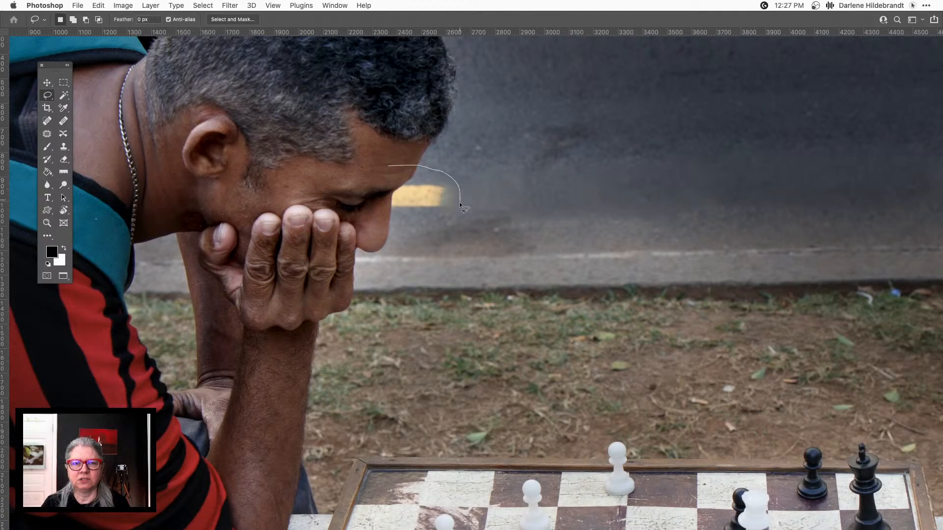
pyautogui.moveTo(396, 211)
pyautogui.mouseDown()
pyautogui.moveTo(380, 213)
pyautogui.moveTo(394, 166)
pyautogui.mouseUp()
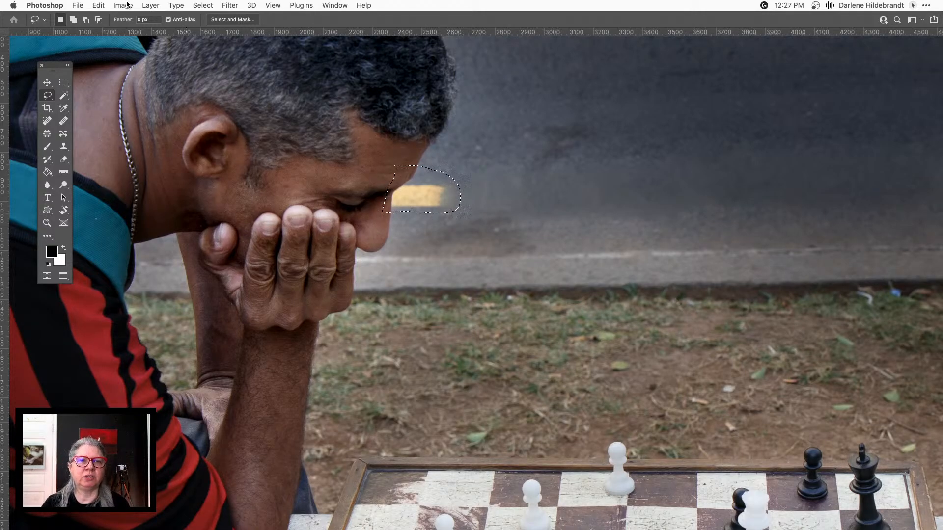
# Step: Open Content-Aware Fill for the selected stub and arrange the enlarged preview beside the fill settings
pyautogui.click(99, 4)
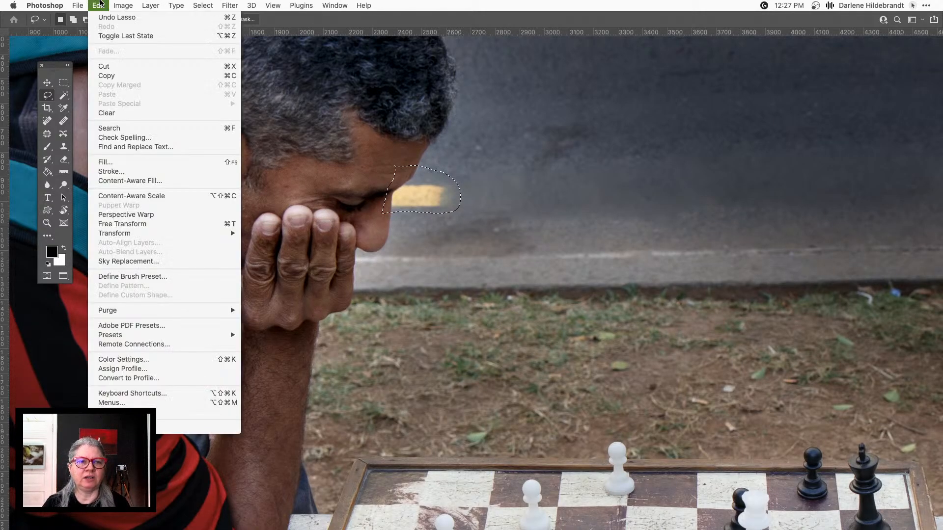
pyautogui.click(127, 181)
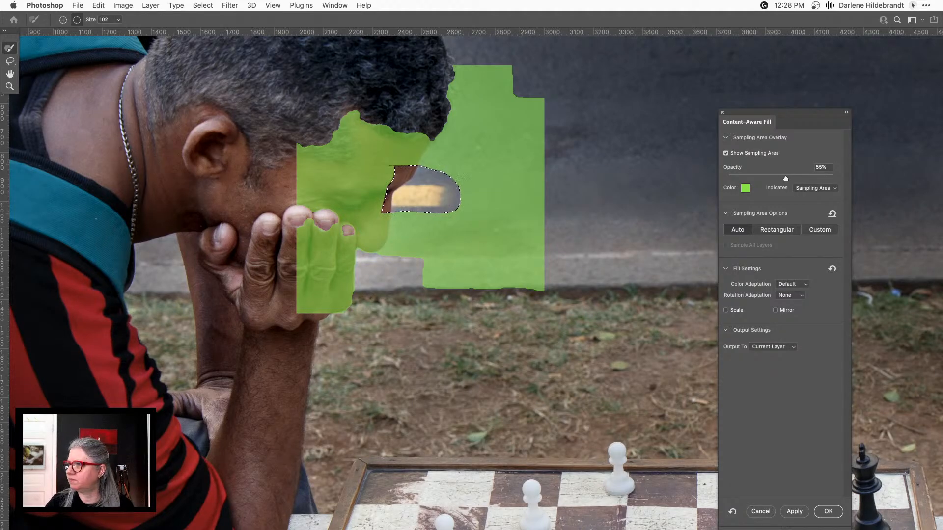
pyautogui.moveTo(941, 79); pyautogui.dragTo(762, 15)
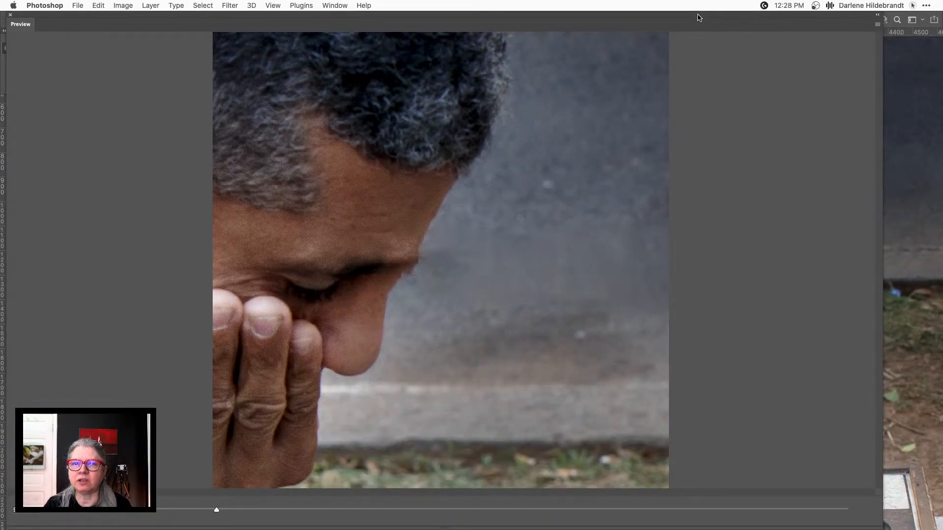
pyautogui.moveTo(697, 15); pyautogui.dragTo(701, 246)
pyautogui.moveTo(798, 118); pyautogui.dragTo(885, 50)
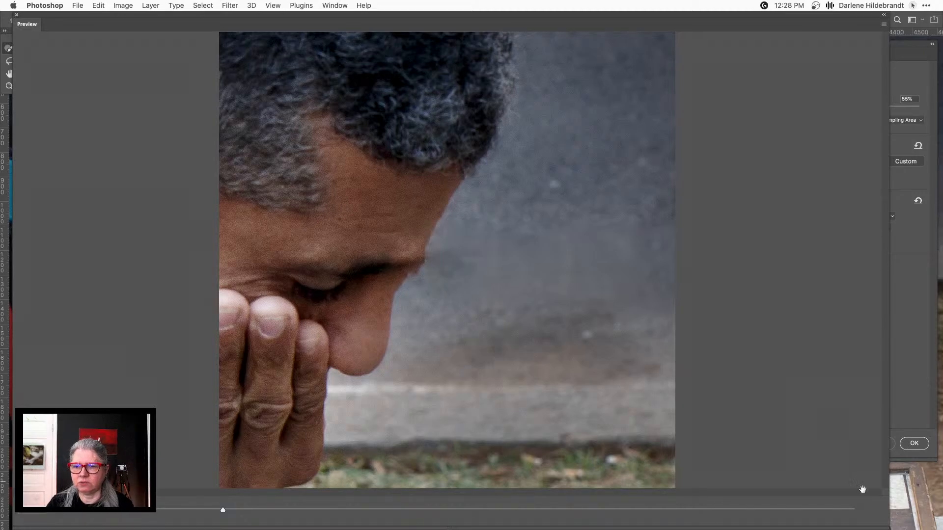
pyautogui.moveTo(886, 524); pyautogui.dragTo(694, 505)
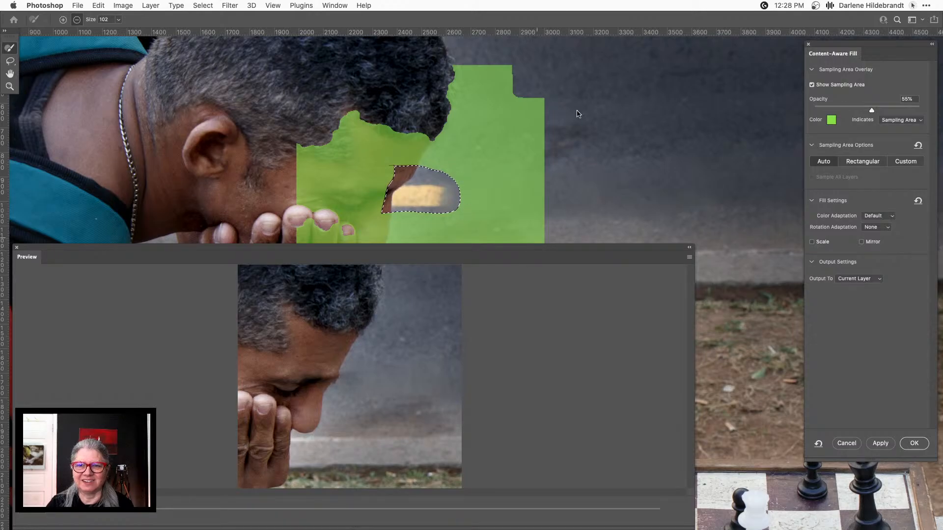
pyautogui.moveTo(571, 256)
pyautogui.mouseDown()
pyautogui.moveTo(621, 130)
pyautogui.moveTo(605, 76)
pyautogui.mouseUp()
pyautogui.moveTo(727, 349); pyautogui.dragTo(787, 503)
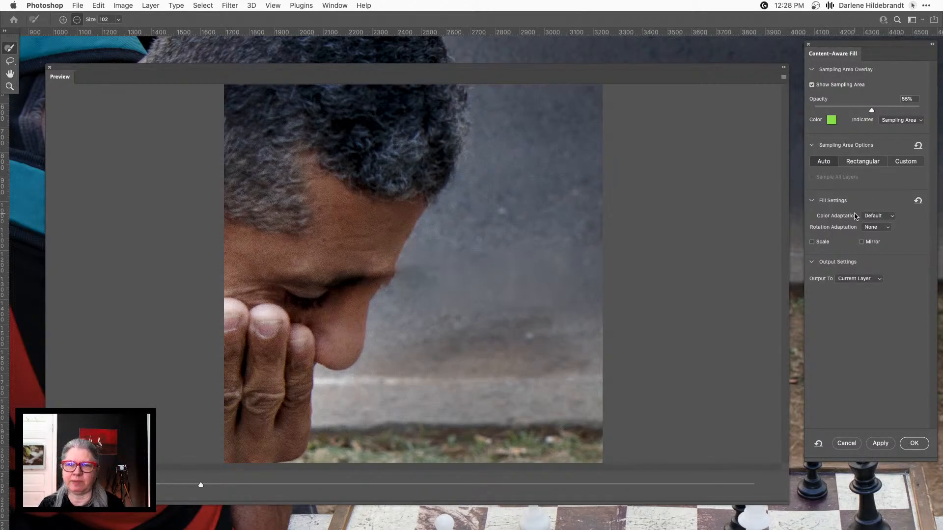
# Step: Preview the fill with Color Adaptation at Very High and High, and return it to Default
pyautogui.click(875, 216)
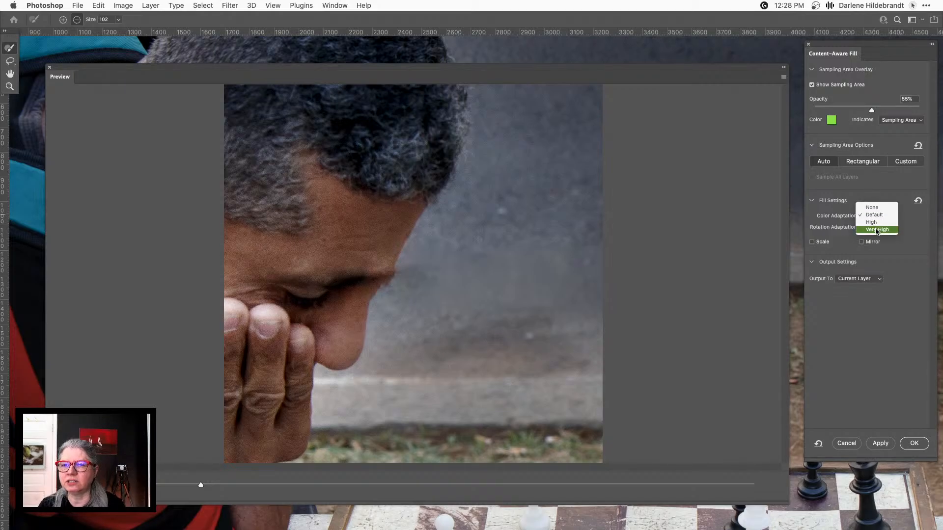
pyautogui.click(877, 229)
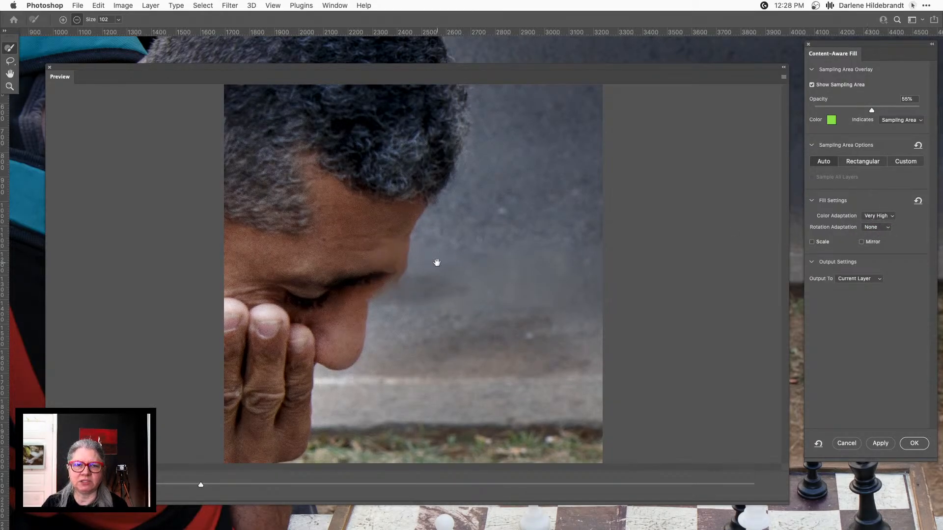
pyautogui.click(889, 217)
pyautogui.click(880, 208)
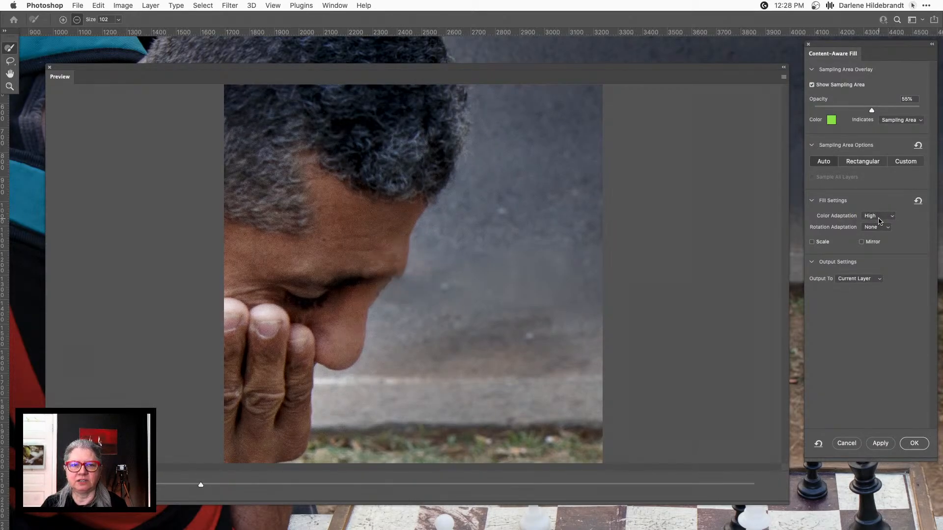
pyautogui.click(879, 216)
pyautogui.click(879, 208)
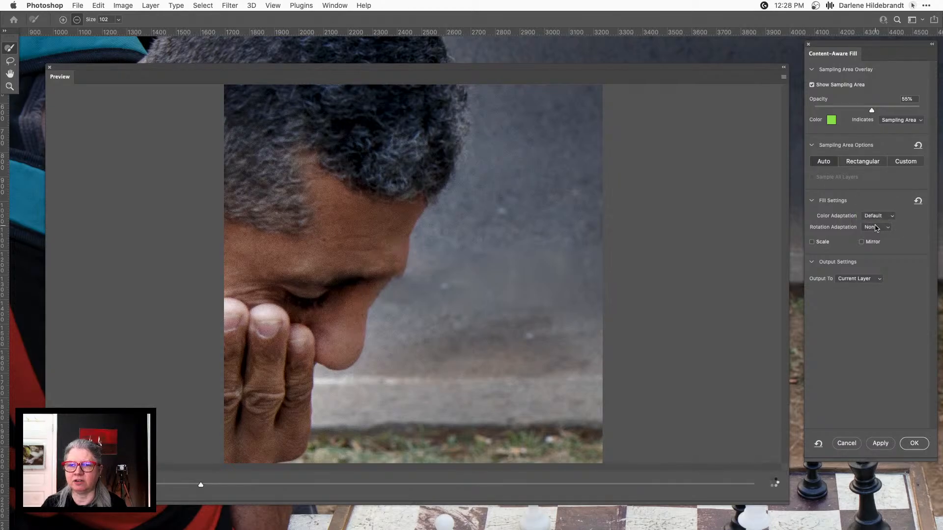
# Step: Preview the fill with Rotation Adaptation at High and at Low
pyautogui.click(877, 228)
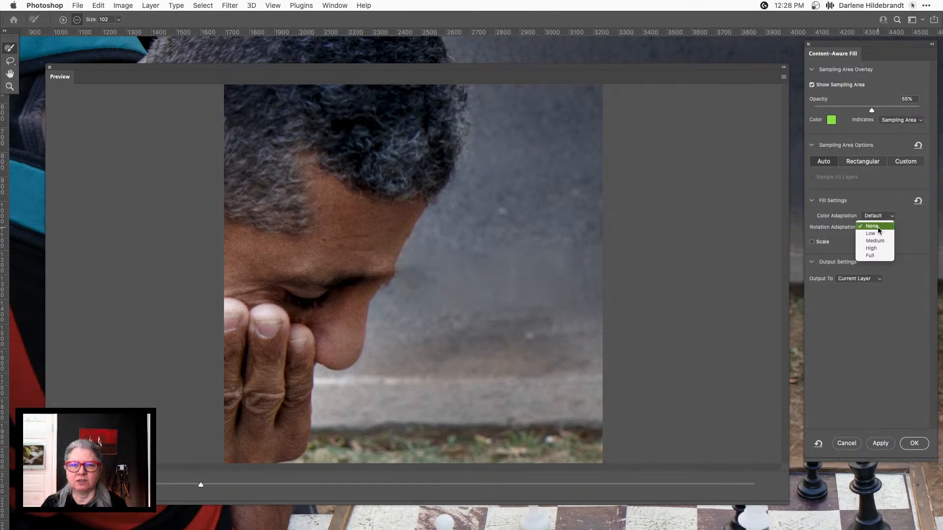
pyautogui.click(875, 248)
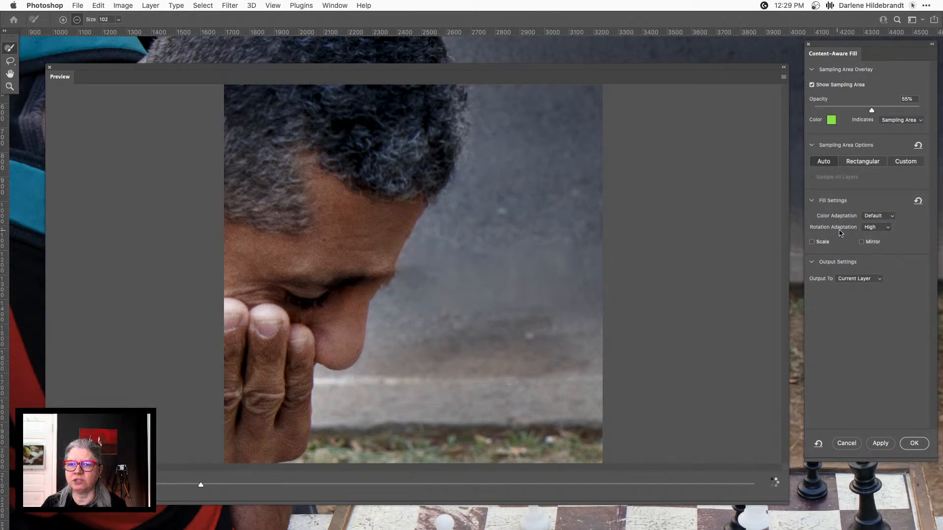
pyautogui.click(876, 228)
pyautogui.click(872, 212)
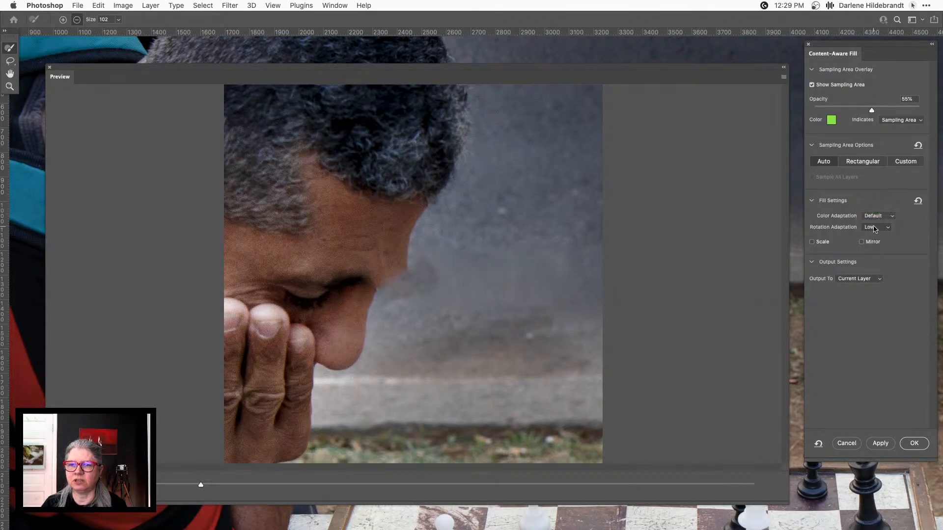
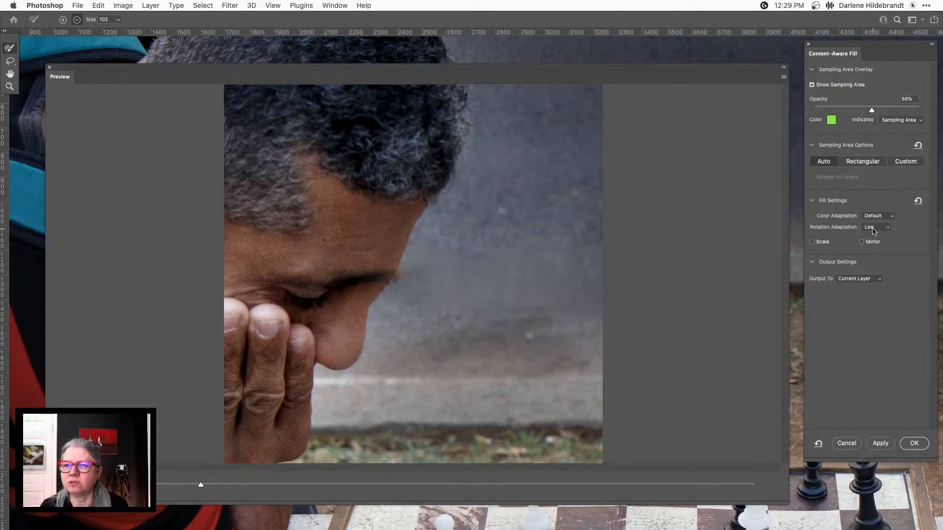
pyautogui.click(873, 231)
pyautogui.click(871, 228)
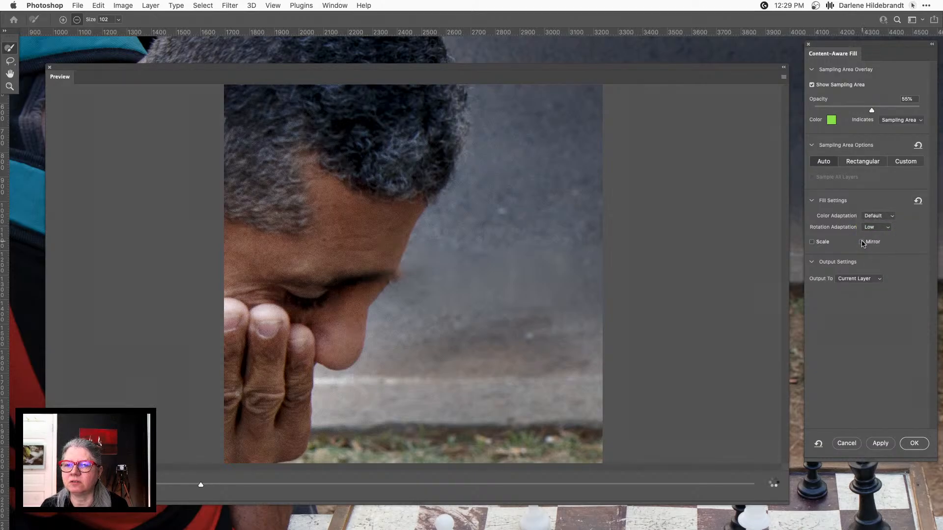
# Step: Preview the Mirror and Scale fill options in turn, leave both off, and return Rotation Adaptation to None
pyautogui.click(862, 242)
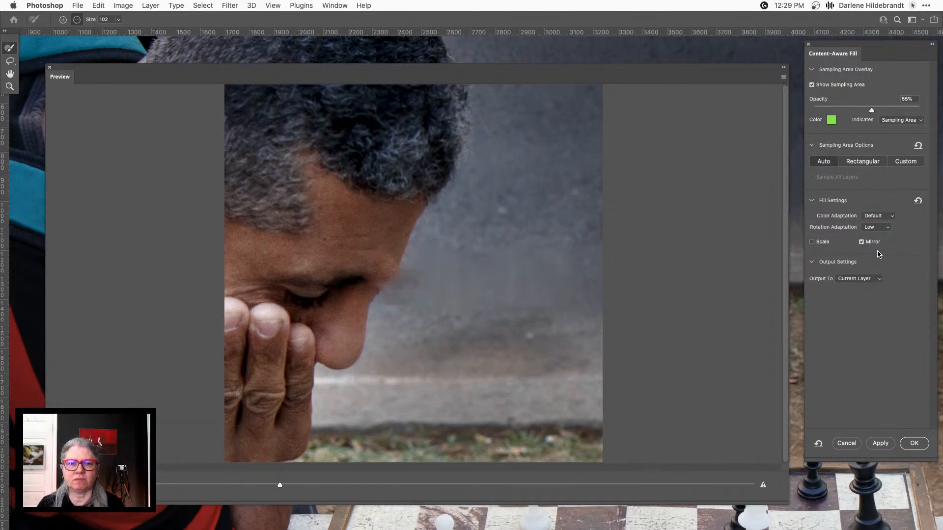
pyautogui.click(861, 242)
pyautogui.click(812, 242)
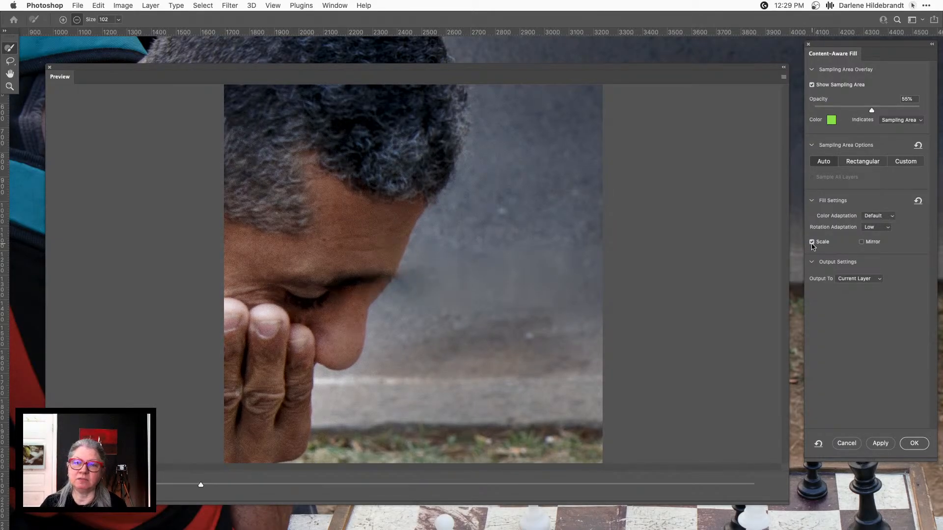
pyautogui.click(812, 243)
pyautogui.click(877, 228)
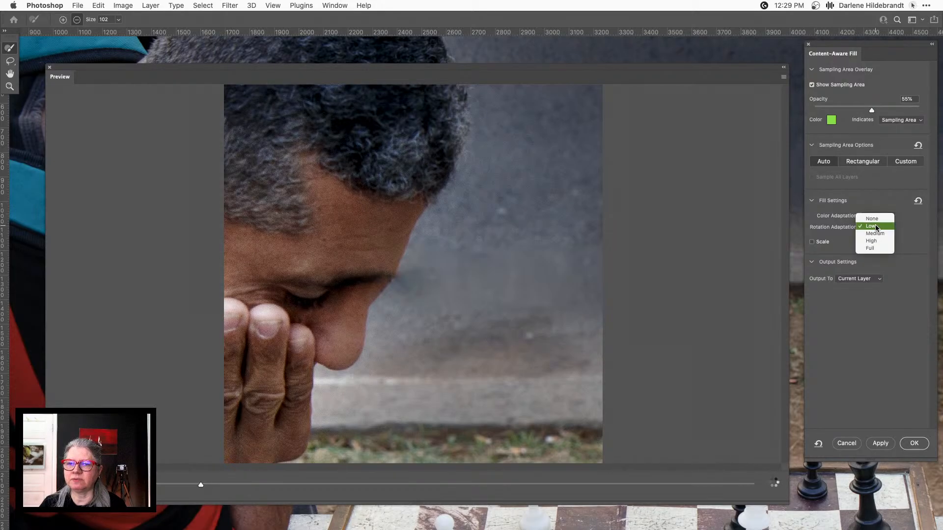
pyautogui.click(875, 219)
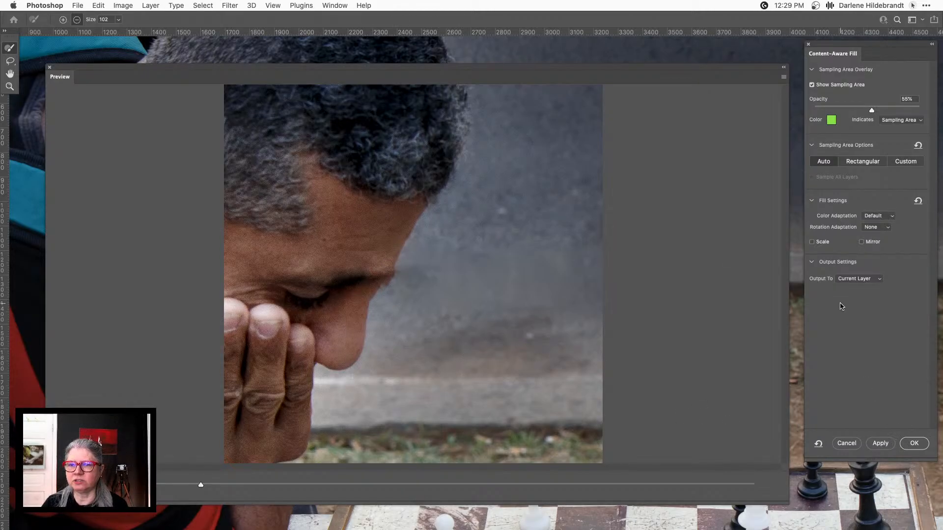
# Step: Output the Content-Aware Fill to a Duplicate Layer, accept the fill, and clear the selection
pyautogui.click(851, 279)
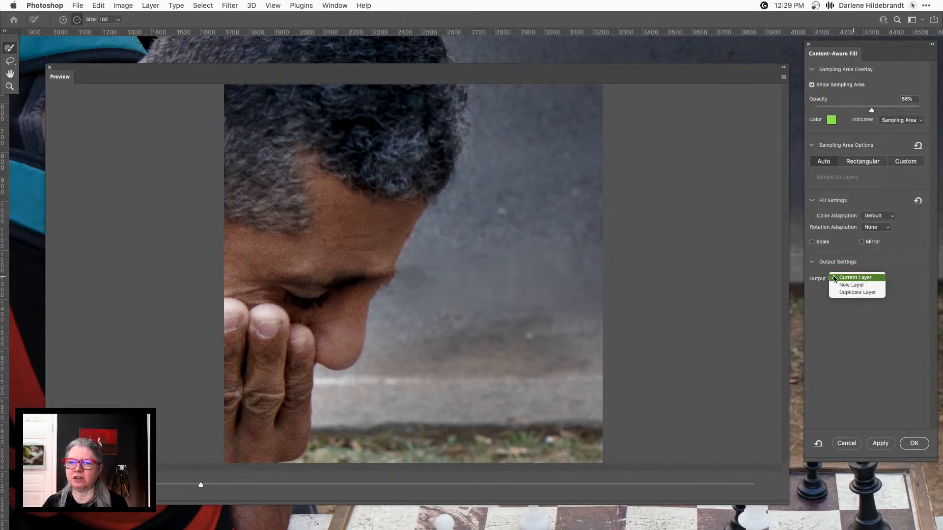
pyautogui.click(833, 278)
pyautogui.click(847, 282)
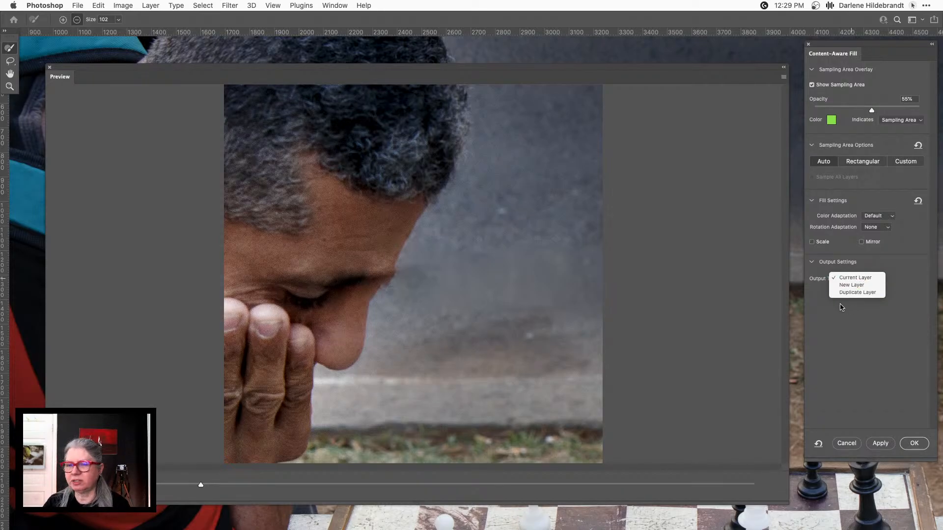
pyautogui.click(854, 293)
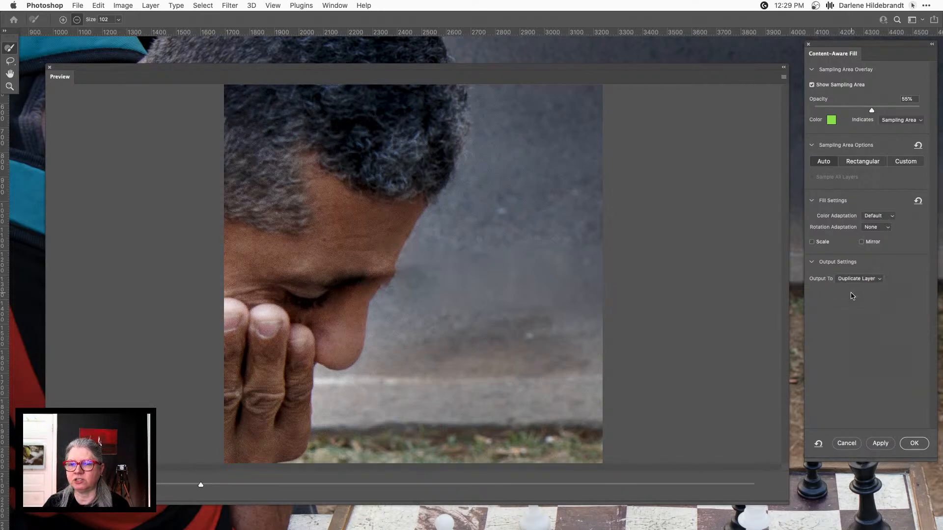
pyautogui.click(914, 444)
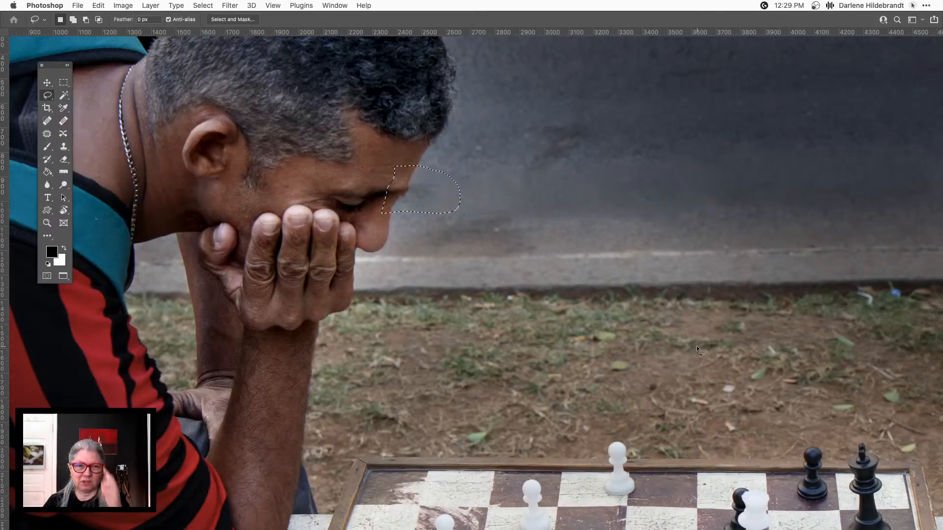
pyautogui.press('super+d')
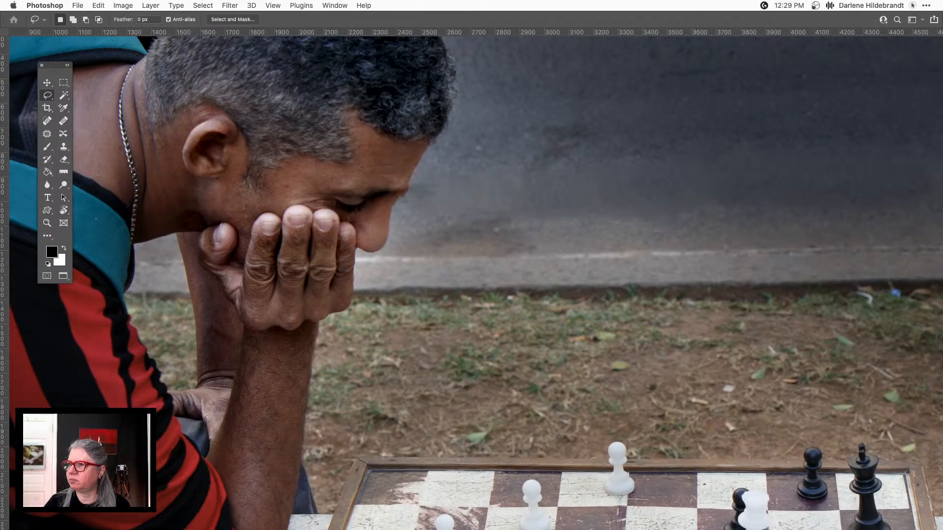
# Step: Show the layer stack and compare the image with the Background copy layer hidden and visible
pyautogui.moveTo(942, 19); pyautogui.dragTo(823, 48)
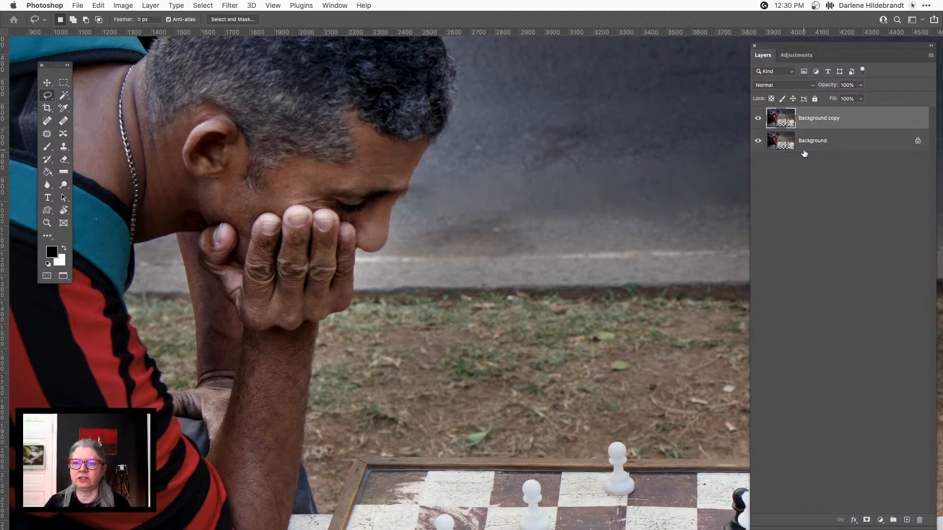
pyautogui.click(758, 118)
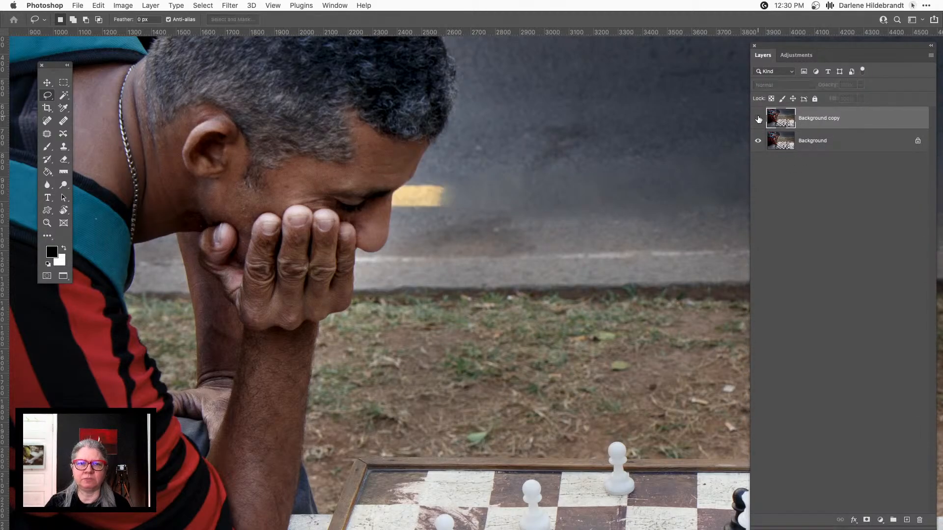
pyautogui.click(759, 118)
pyautogui.click(758, 119)
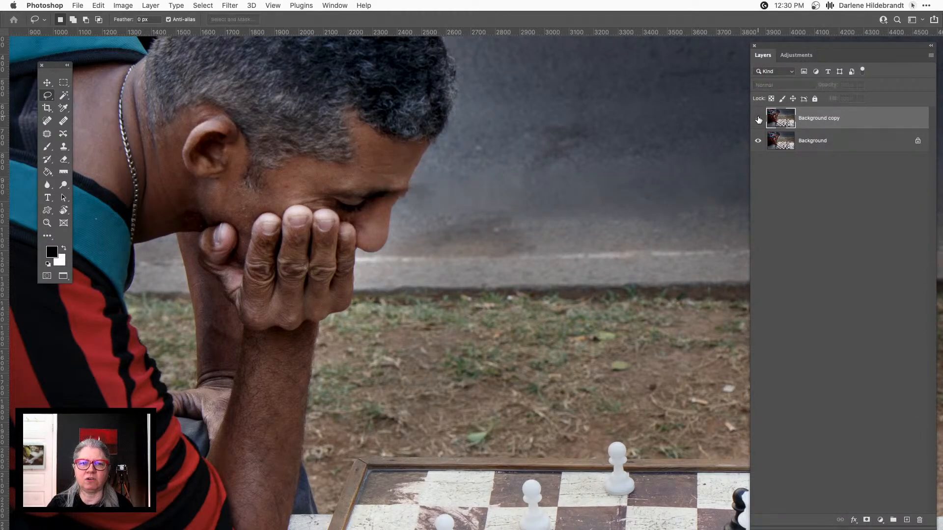
pyautogui.click(758, 118)
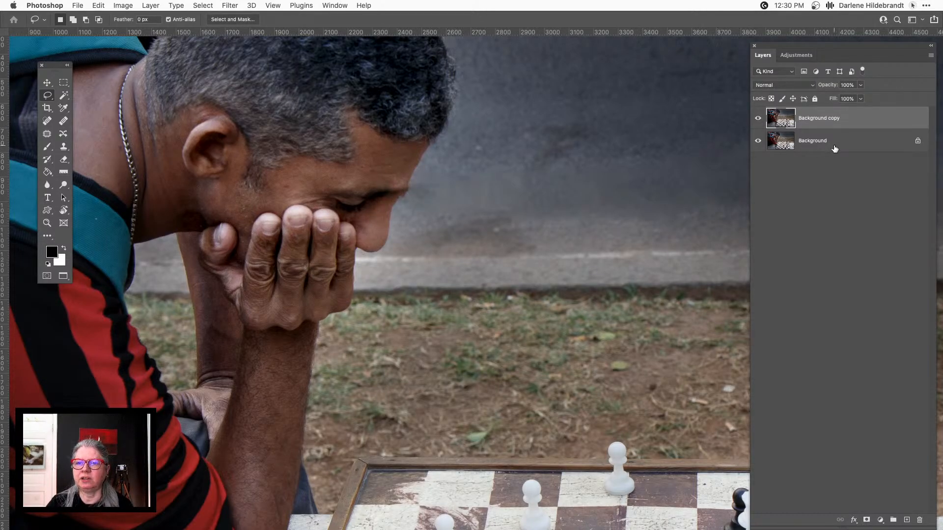
# Step: Add a white layer mask to the Background copy layer
pyautogui.click(873, 145)
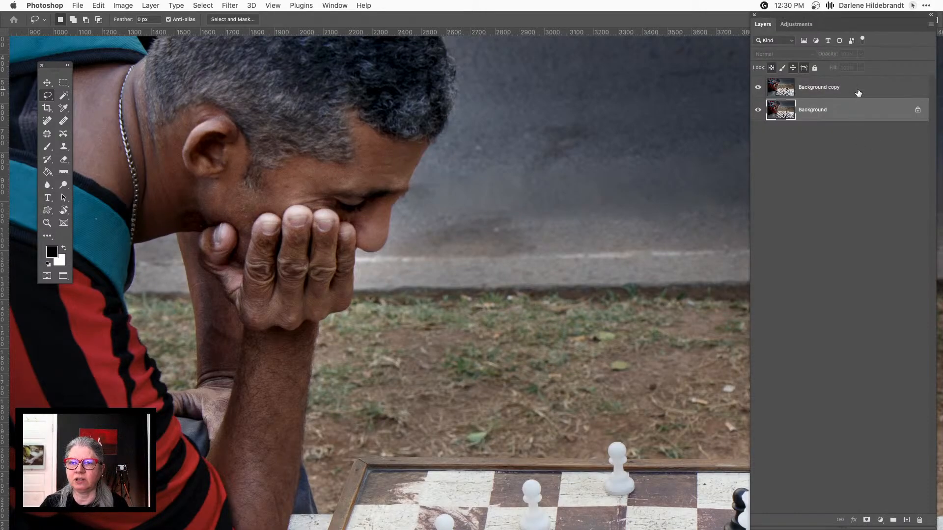
pyautogui.click(858, 92)
pyautogui.click(866, 520)
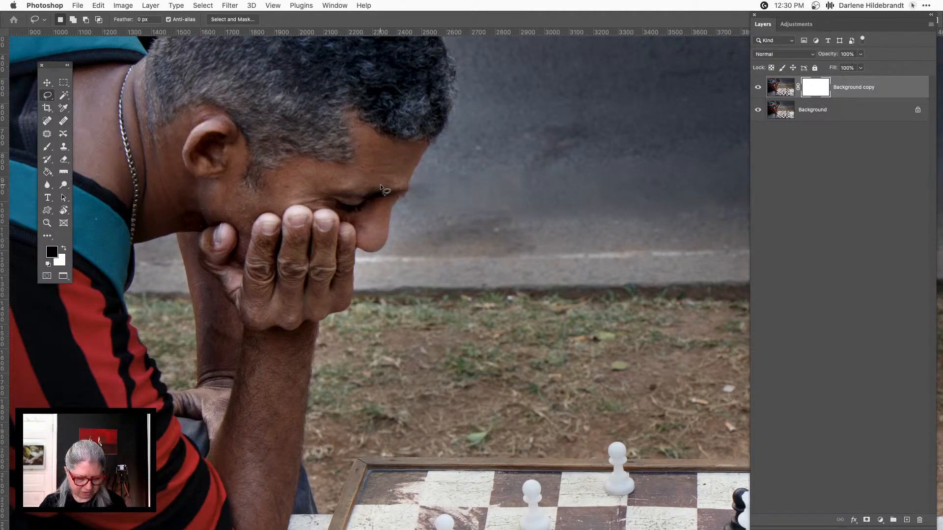
# Step: Prepare the Brush tool for mask painting with size 100 and 100% opacity
pyautogui.press('b')
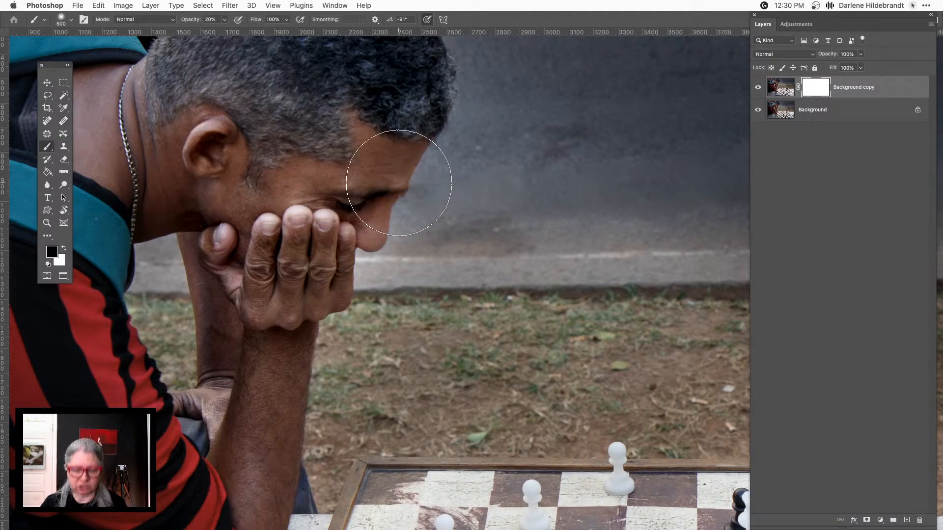
pyautogui.press('[')
pyautogui.press('[')
pyautogui.press('[')
pyautogui.press('[')
pyautogui.press('[')
pyautogui.press('[')
pyautogui.press('[')
pyautogui.press('[')
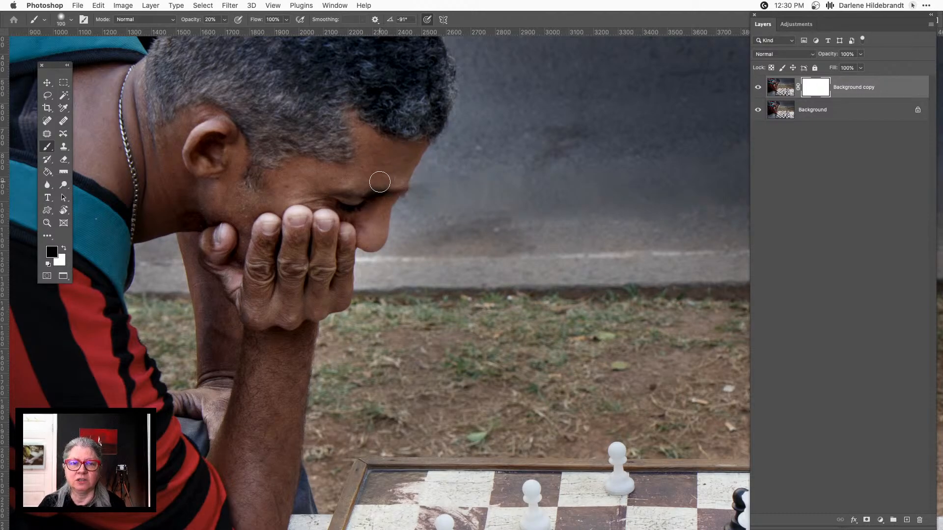
pyautogui.click(224, 19)
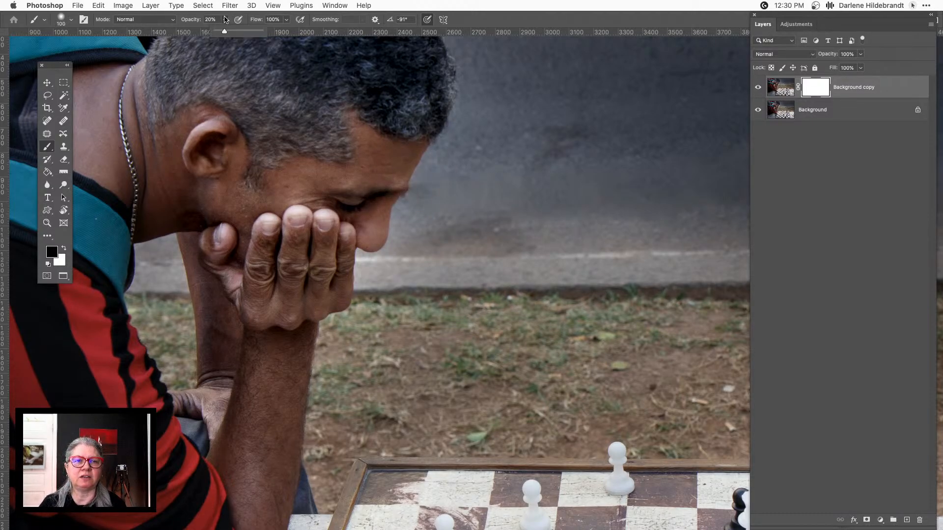
pyautogui.moveTo(225, 32); pyautogui.dragTo(272, 33)
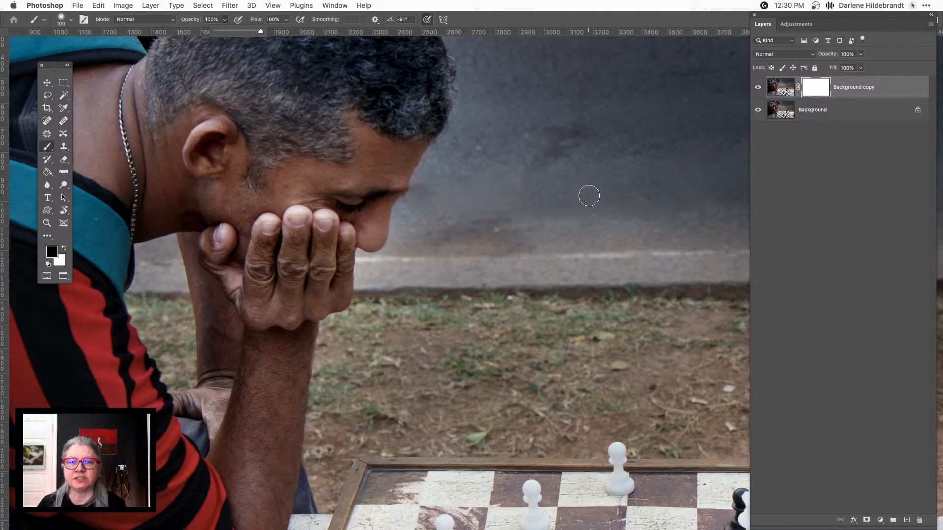
# Step: Paint black on the layer mask over the man's brow and nose edge with a size 200 brush, undoing the first test stroke
pyautogui.press(']')
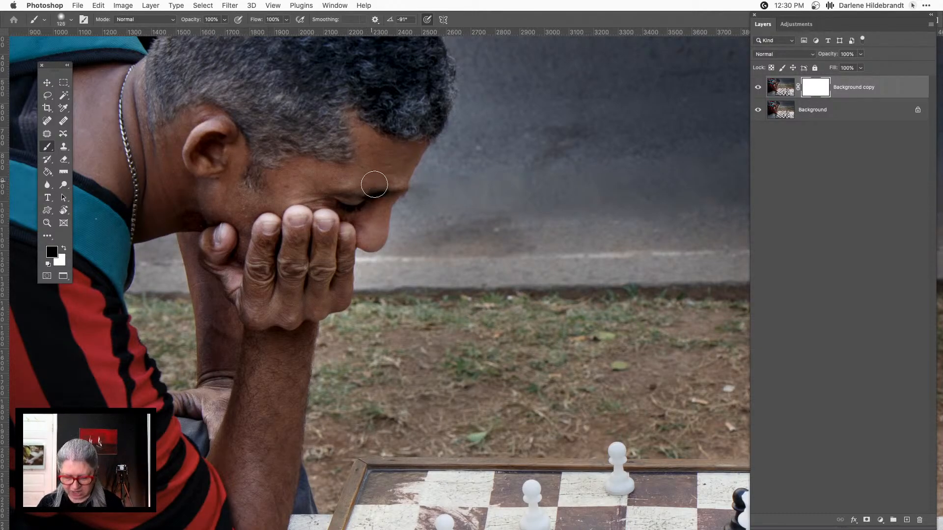
pyautogui.press(']')
pyautogui.press(']')
pyautogui.press(']')
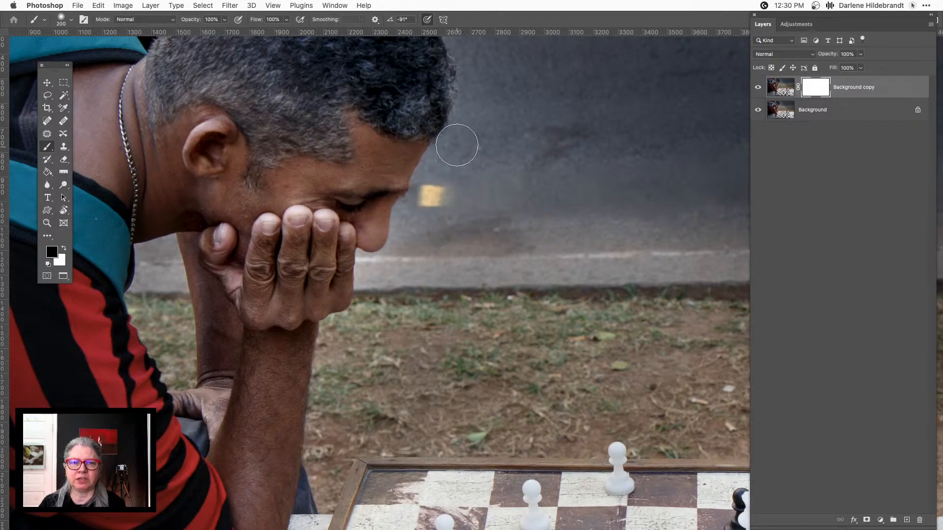
pyautogui.moveTo(457, 145); pyautogui.dragTo(436, 293)
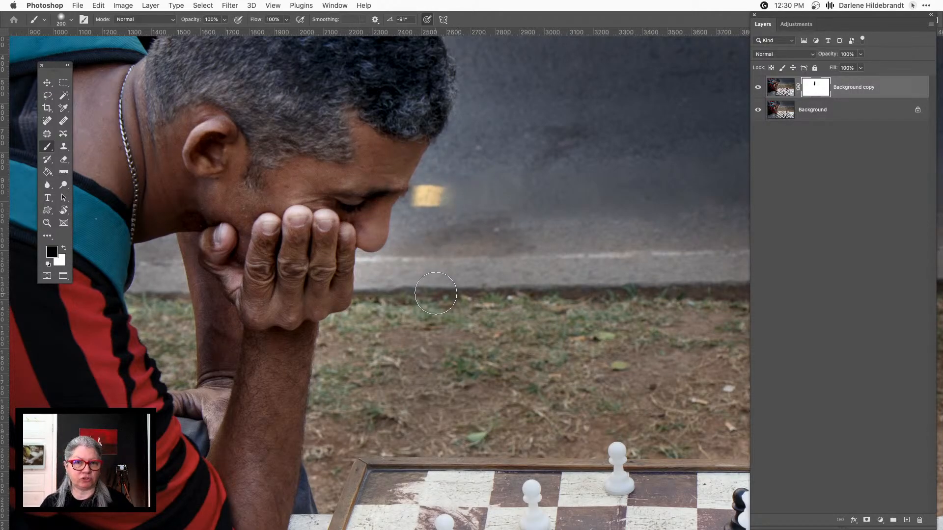
pyautogui.press('super+z')
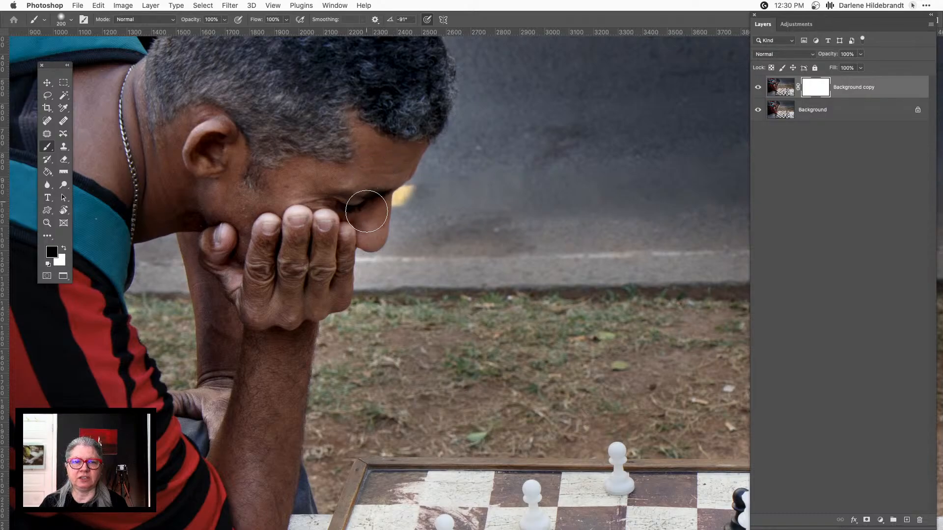
pyautogui.moveTo(400, 153); pyautogui.dragTo(305, 164)
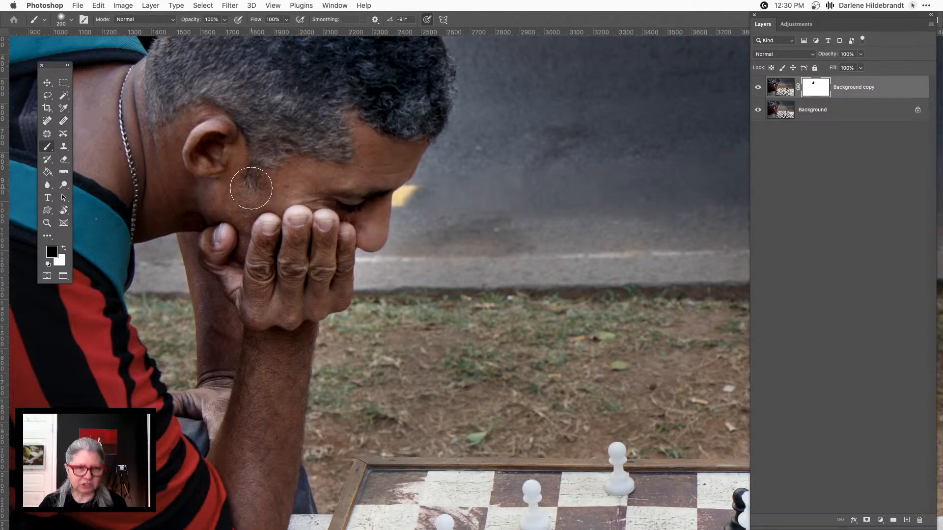
# Step: Paint white on the layer mask over the yellow stub beside the brow and nose with a size 50 brush
pyautogui.click(64, 249)
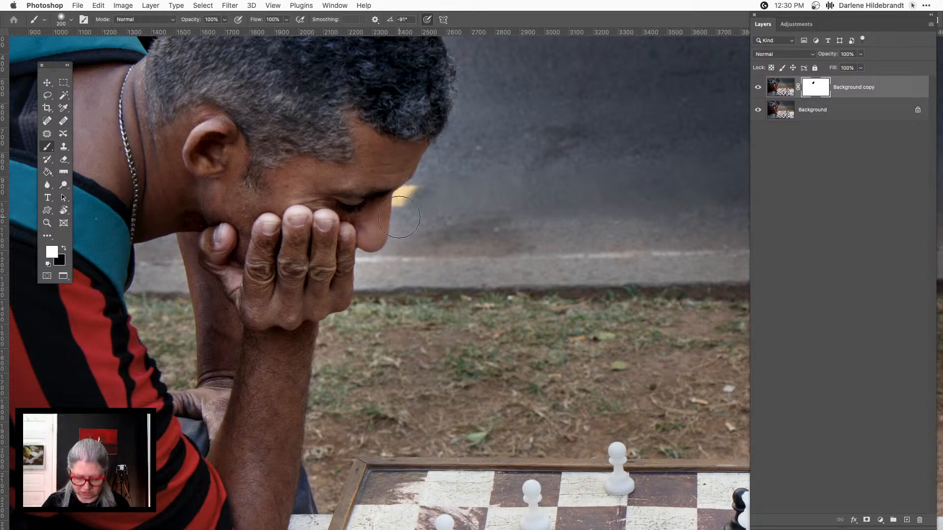
pyautogui.scroll(3, 399, 217)
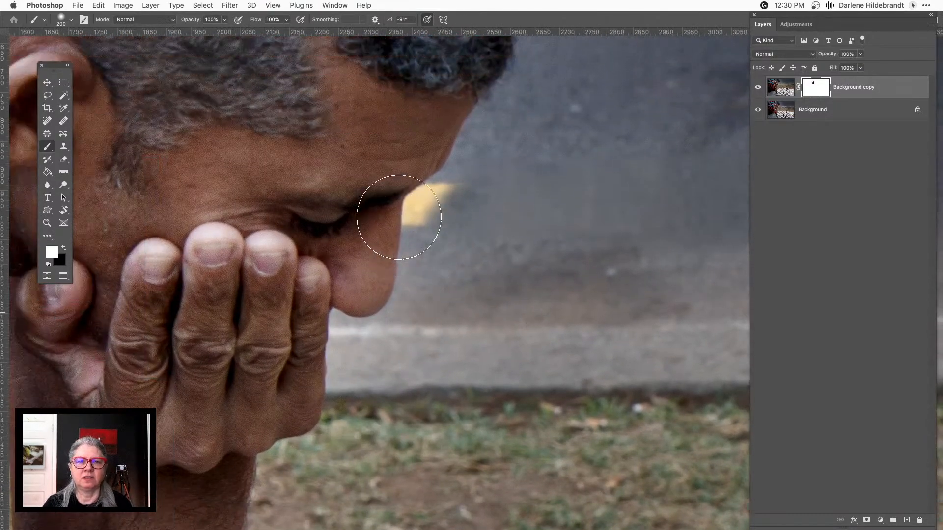
pyautogui.press('[')
pyautogui.press('[')
pyautogui.press('[')
pyautogui.press('[')
pyautogui.press('[')
pyautogui.press('[')
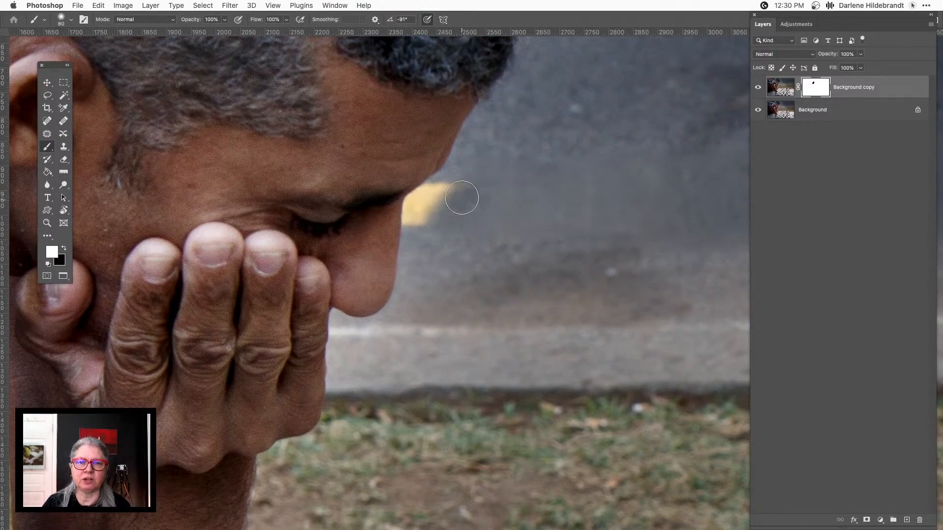
pyautogui.press('[')
pyautogui.press('[')
pyautogui.press('[')
pyautogui.moveTo(458, 189)
pyautogui.mouseDown()
pyautogui.moveTo(427, 204)
pyautogui.moveTo(423, 226)
pyautogui.moveTo(417, 212)
pyautogui.moveTo(418, 224)
pyautogui.mouseUp()
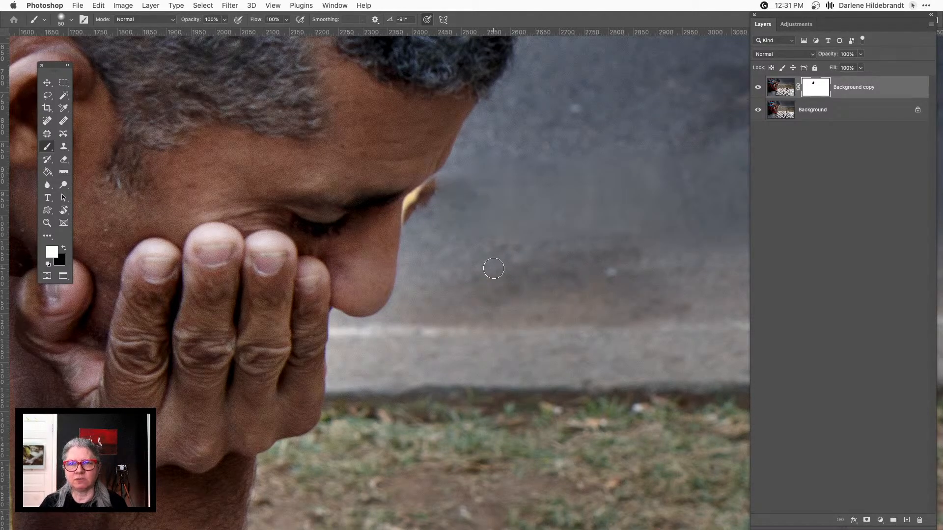
# Step: Undo the last white mask stroke and delete the Background copy layer with its mask
pyautogui.press('super+z')
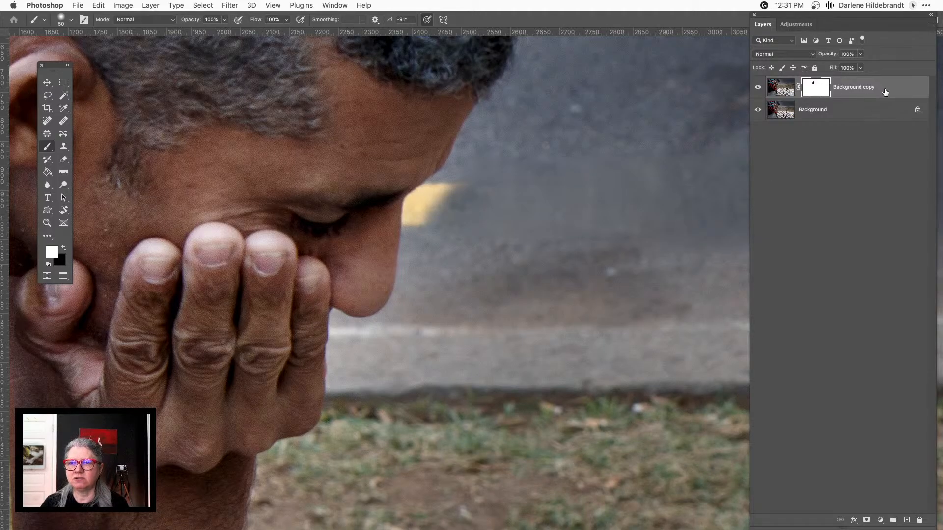
pyautogui.moveTo(885, 93); pyautogui.dragTo(919, 520)
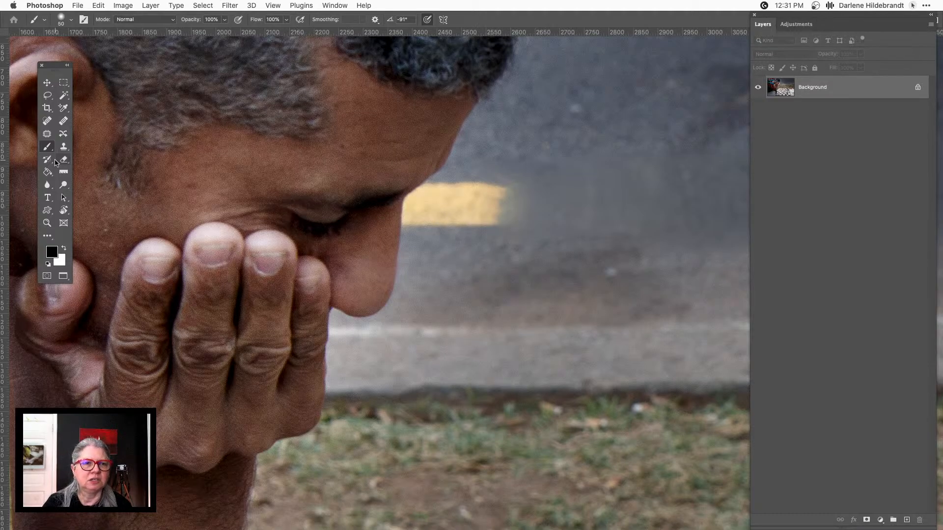
# Step: Patch the outer end of the yellow road stub with clean asphalt using the Content-Aware Patch tool and deselect
pyautogui.click(48, 135)
pyautogui.moveTo(461, 174)
pyautogui.mouseDown()
pyautogui.moveTo(459, 234)
pyautogui.moveTo(508, 237)
pyautogui.moveTo(529, 204)
pyautogui.mouseUp()
pyautogui.moveTo(470, 169)
pyautogui.mouseDown()
pyautogui.moveTo(463, 179)
pyautogui.moveTo(484, 196)
pyautogui.moveTo(585, 91)
pyautogui.moveTo(622, 144)
pyautogui.mouseUp()
pyautogui.press('super+d')
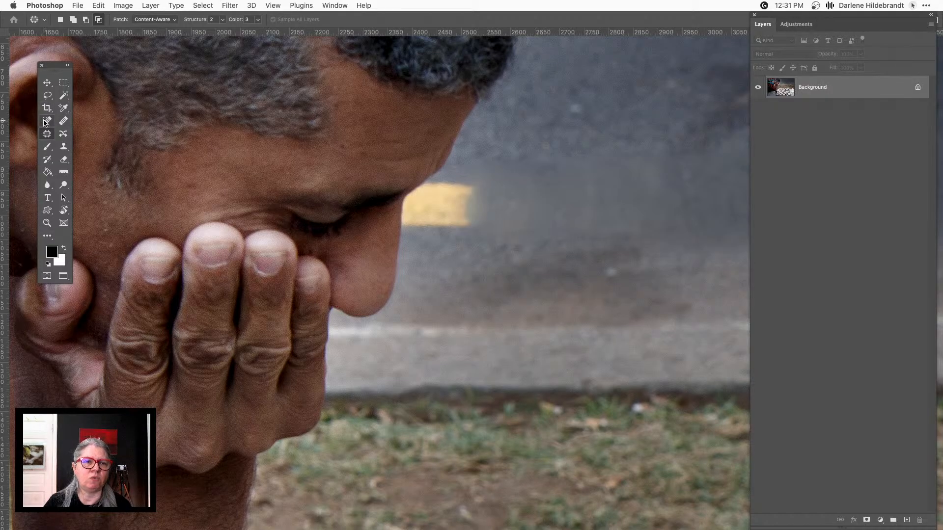
# Step: Clone asphalt over the yellow stub up to the face with a size 80 Clone Stamp in Darken mode
pyautogui.click(64, 147)
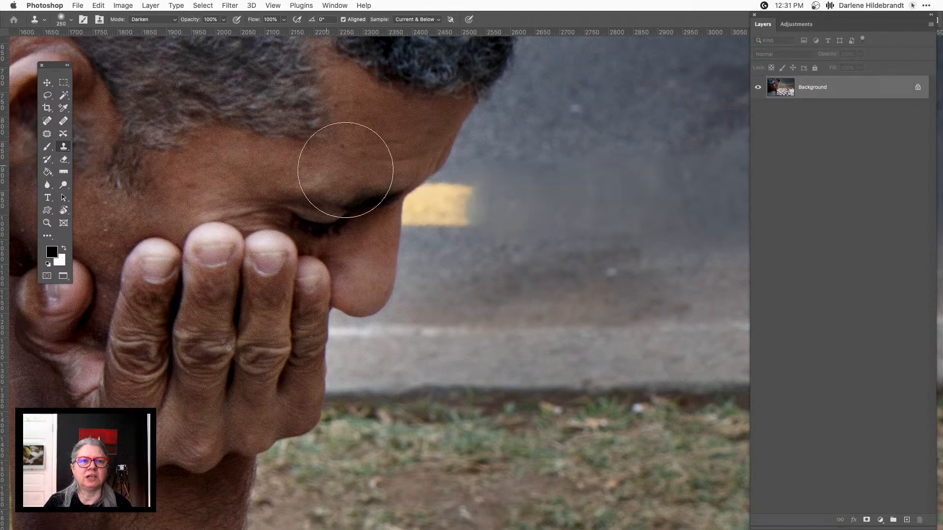
pyautogui.press('[')
pyautogui.press('[')
pyautogui.press('[')
pyautogui.press('[')
pyautogui.press('[')
pyautogui.press('[')
pyautogui.press('[')
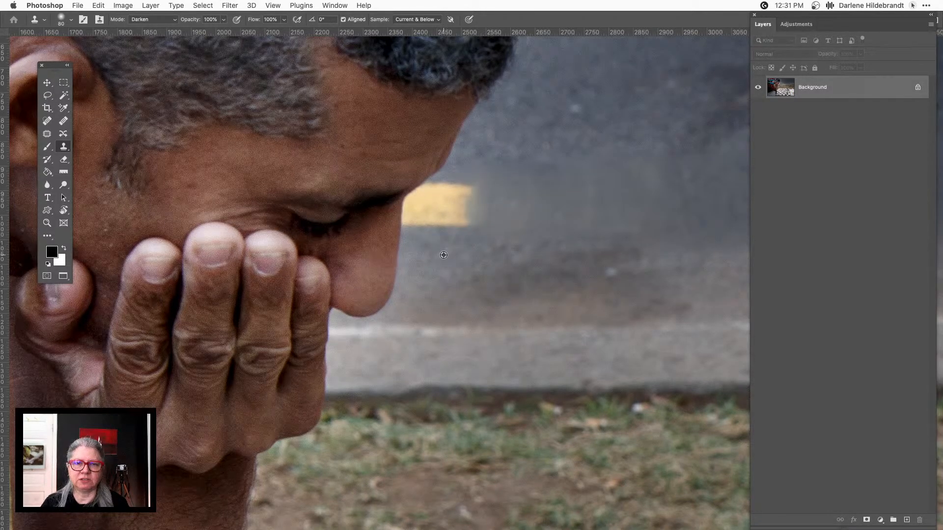
pyautogui.keyDown('alt'); pyautogui.click(444, 254); pyautogui.keyUp('alt')
pyautogui.moveTo(450, 228)
pyautogui.mouseDown()
pyautogui.moveTo(463, 219)
pyautogui.moveTo(459, 193)
pyautogui.mouseUp()
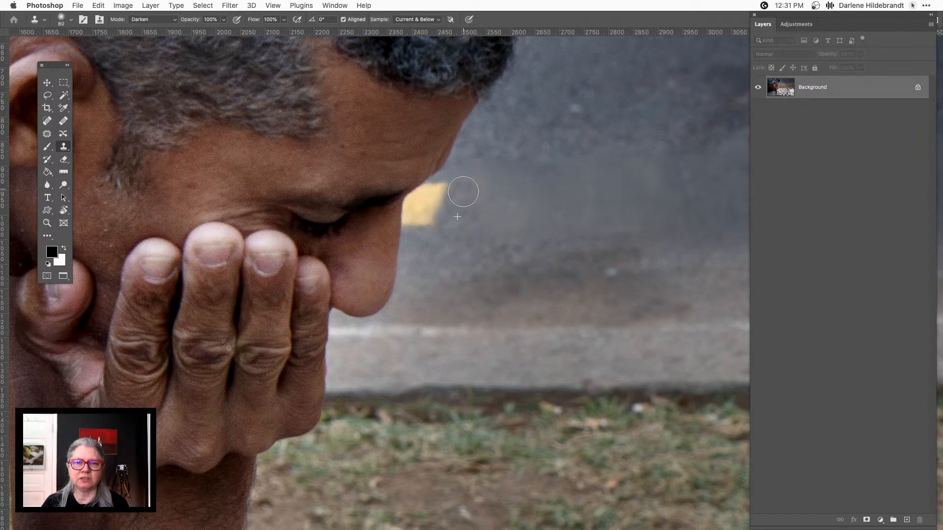
pyautogui.keyDown('alt'); pyautogui.click(486, 169); pyautogui.keyUp('alt')
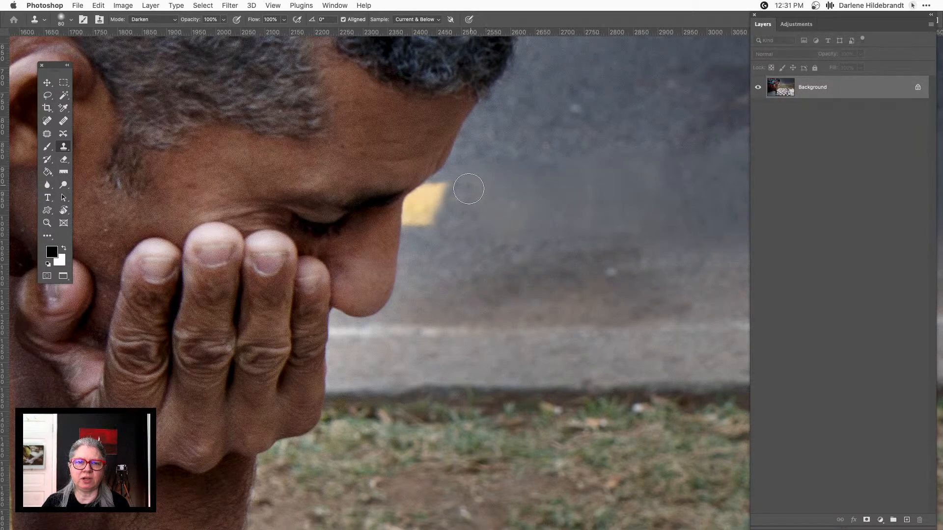
pyautogui.moveTo(463, 194)
pyautogui.mouseDown()
pyautogui.moveTo(432, 216)
pyautogui.moveTo(424, 207)
pyautogui.moveTo(449, 195)
pyautogui.moveTo(436, 219)
pyautogui.moveTo(428, 210)
pyautogui.moveTo(437, 198)
pyautogui.moveTo(438, 209)
pyautogui.moveTo(451, 208)
pyautogui.mouseUp()
pyautogui.keyDown('alt'); pyautogui.click(471, 220); pyautogui.keyUp('alt')
# Step: Set the Clone Stamp brush to 72% hardness and size 20 for work along the face's edge
pyautogui.rightClick(508, 179)
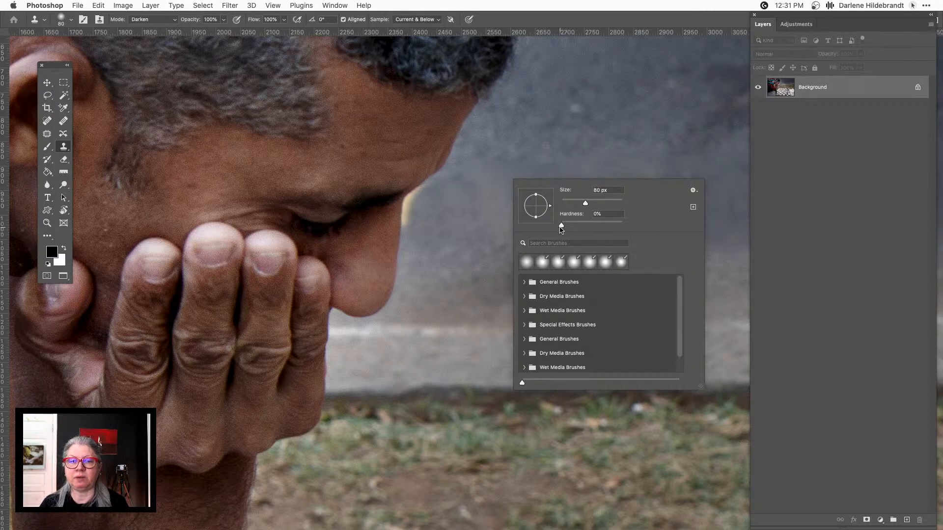
pyautogui.moveTo(561, 227); pyautogui.dragTo(606, 227)
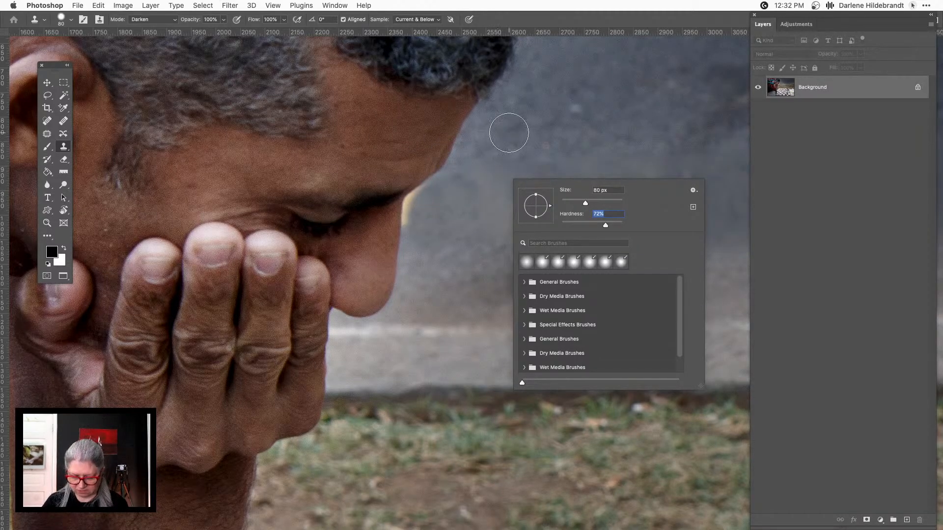
pyautogui.press('Return')
pyautogui.press('[')
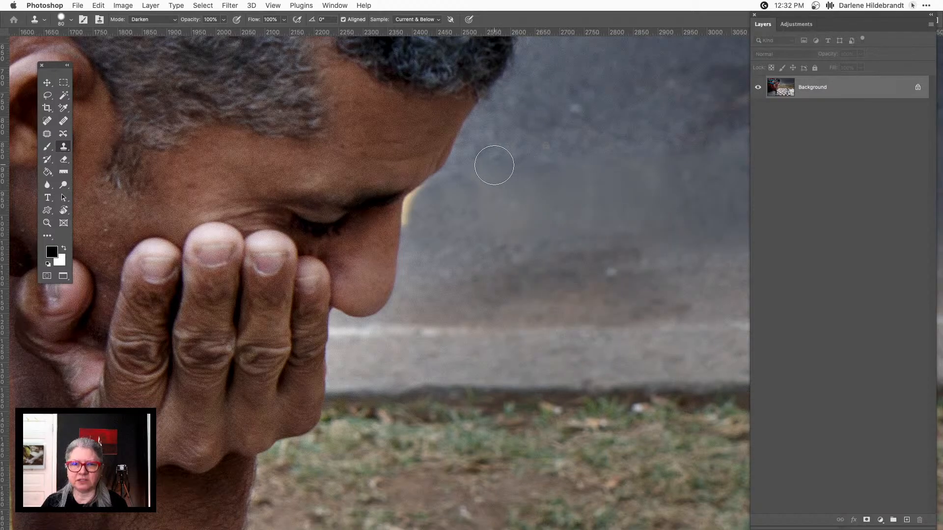
pyautogui.press('[')
pyautogui.press('[')
pyautogui.press('[')
pyautogui.press('[')
pyautogui.press('[')
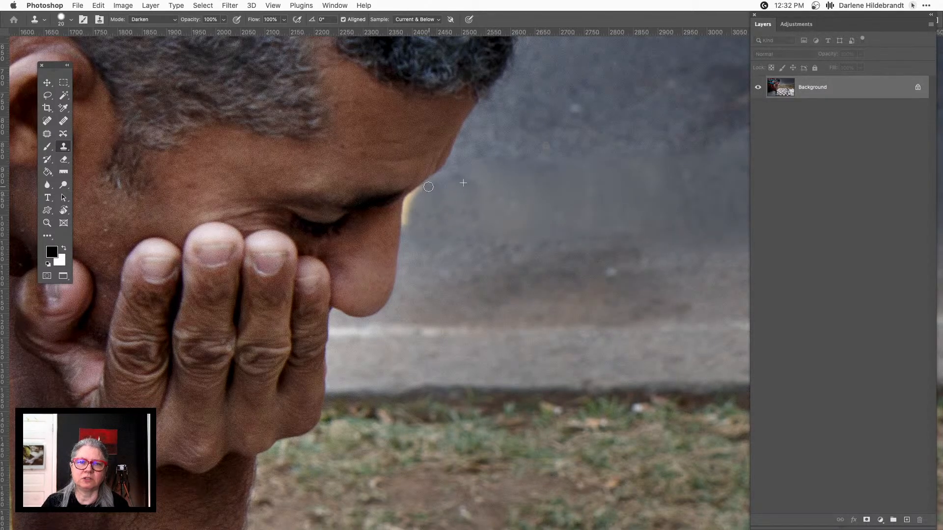
# Step: Clone asphalt over the last yellow sliver beside the brow and nose at 50% opacity, undoing the first full-opacity stroke
pyautogui.moveTo(428, 187)
pyautogui.mouseDown()
pyautogui.moveTo(413, 199)
pyautogui.moveTo(412, 231)
pyautogui.mouseUp()
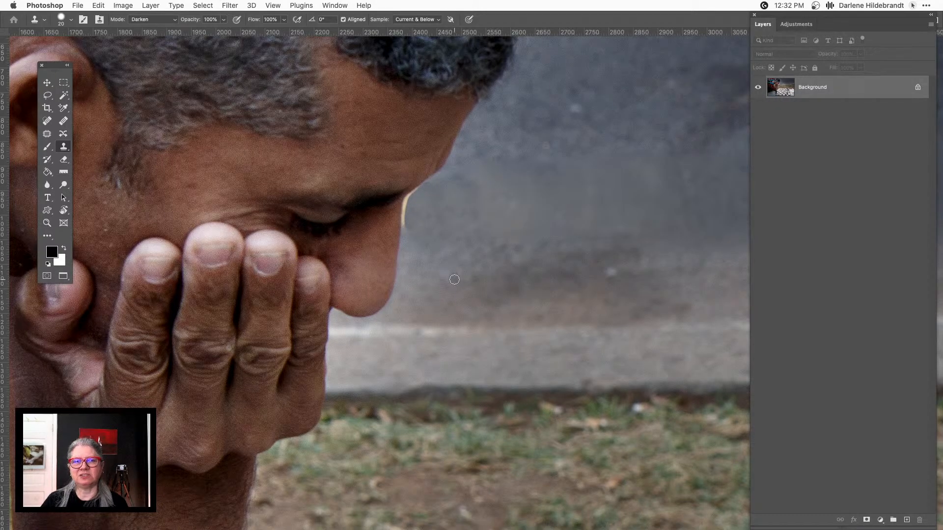
pyautogui.press('super+z')
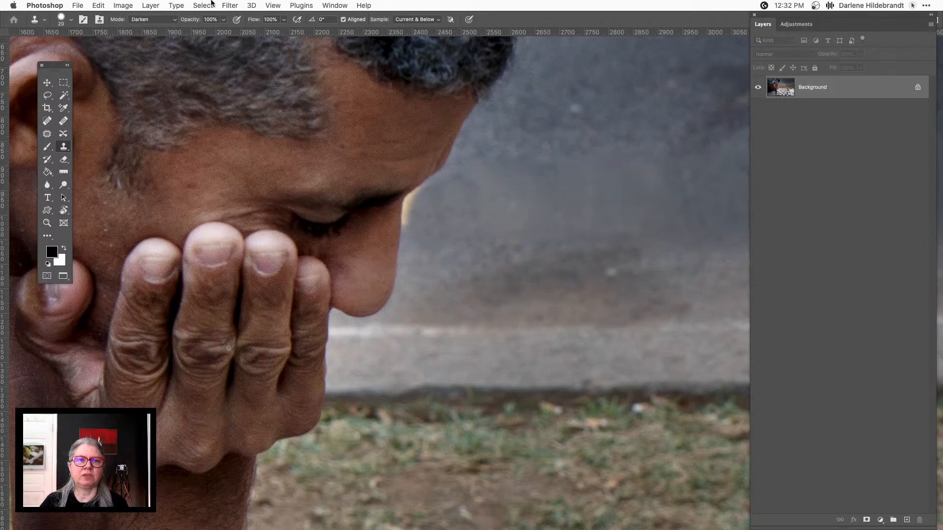
pyautogui.click(224, 19)
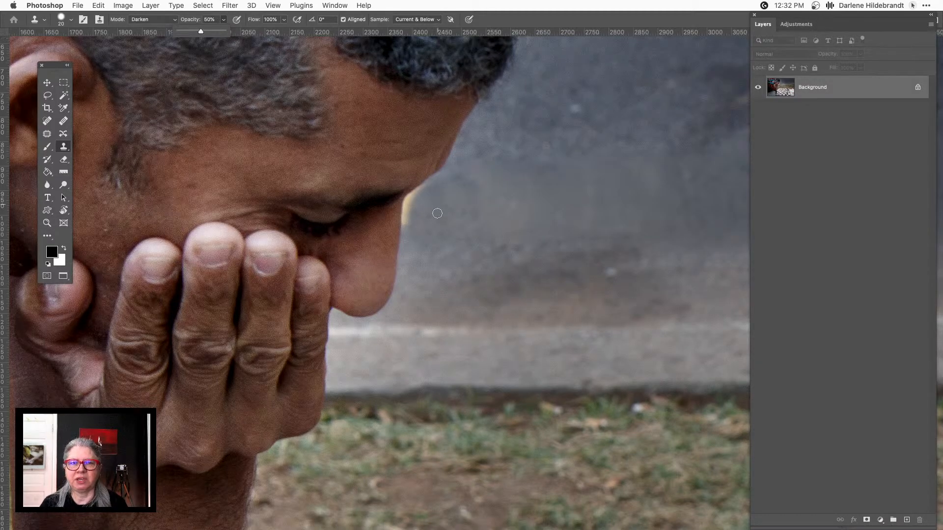
pyautogui.keyDown('alt'); pyautogui.click(422, 237); pyautogui.keyUp('alt')
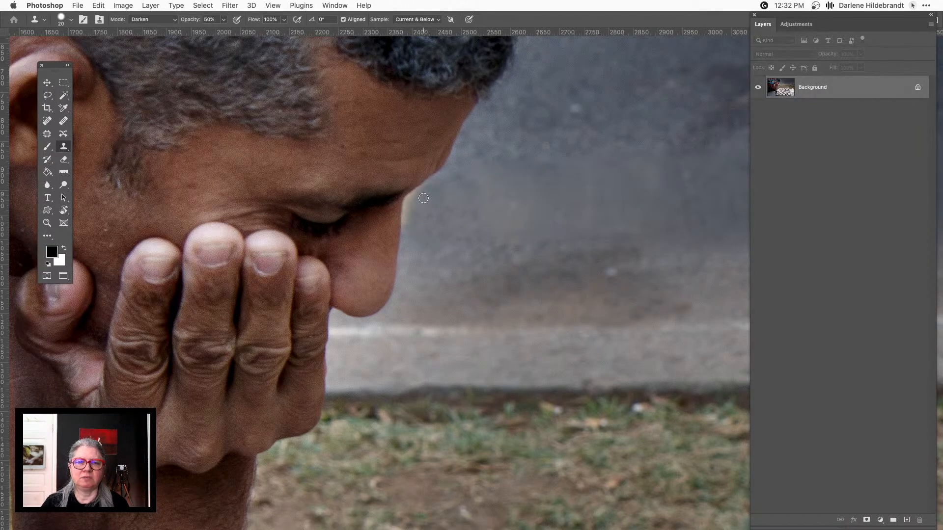
pyautogui.moveTo(421, 191)
pyautogui.mouseDown()
pyautogui.moveTo(406, 229)
pyautogui.moveTo(411, 194)
pyautogui.moveTo(441, 179)
pyautogui.mouseUp()
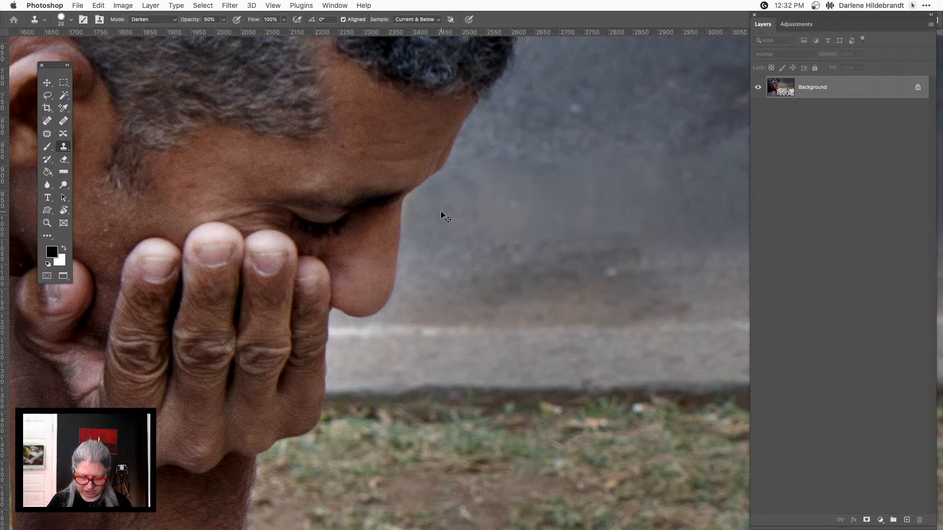
# Step: Heal the blotchy asphalt beside the man's face with a size 175 Healing Brush in Darken mode
pyautogui.scroll(-1, 472, 240)
pyautogui.hscroll(3, 523, 259)
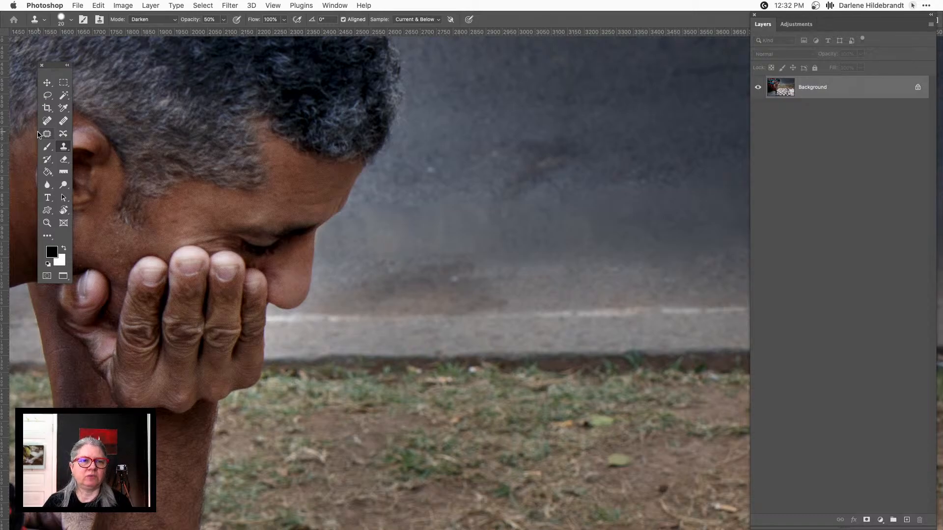
pyautogui.click(62, 121)
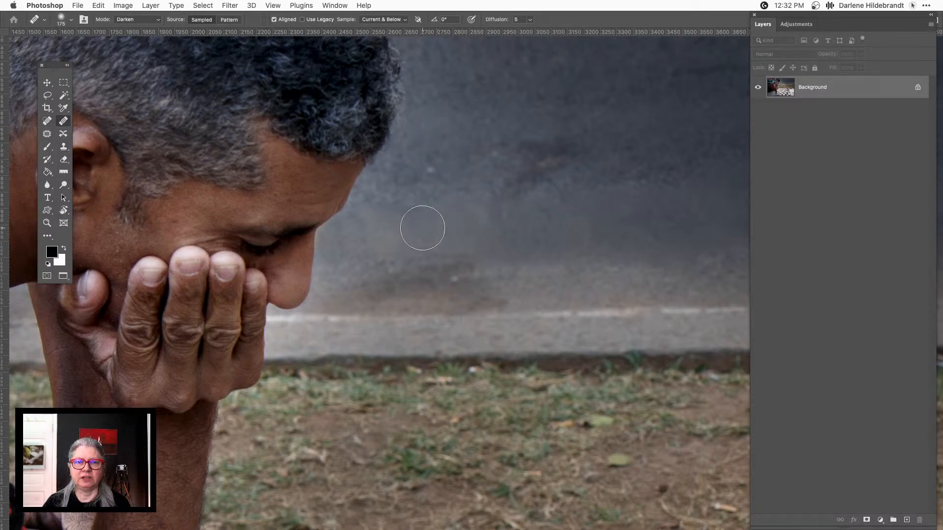
pyautogui.moveTo(457, 226)
pyautogui.mouseDown()
pyautogui.moveTo(492, 223)
pyautogui.moveTo(396, 233)
pyautogui.mouseUp()
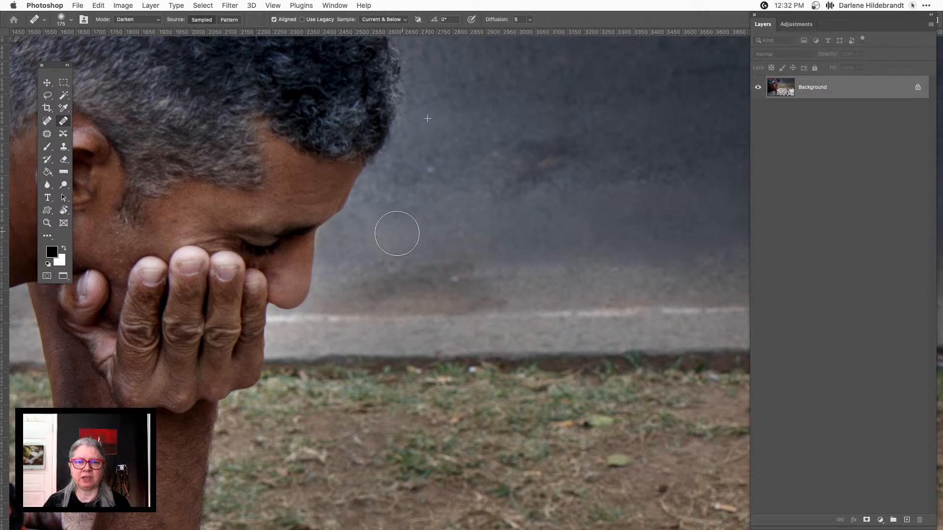
pyautogui.click(600, 212)
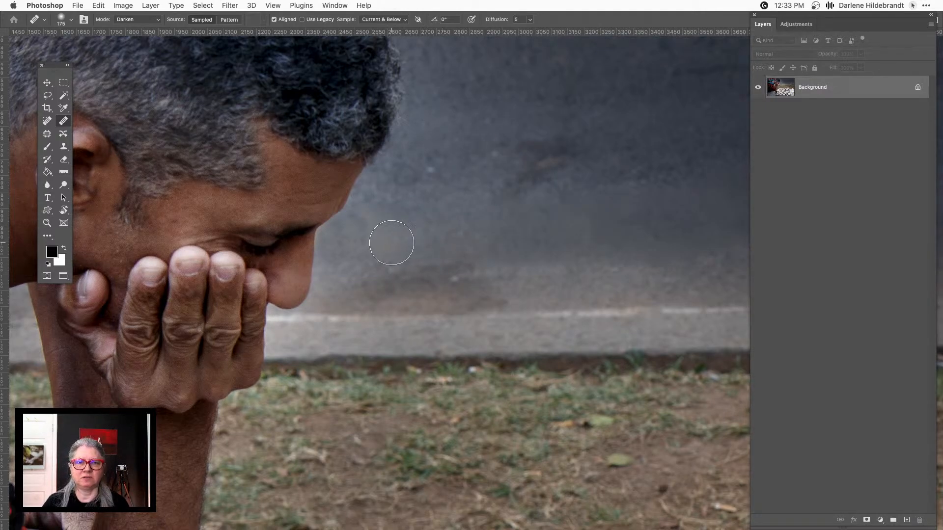
pyautogui.moveTo(384, 227)
pyautogui.mouseDown()
pyautogui.moveTo(409, 229)
pyautogui.moveTo(380, 232)
pyautogui.mouseUp()
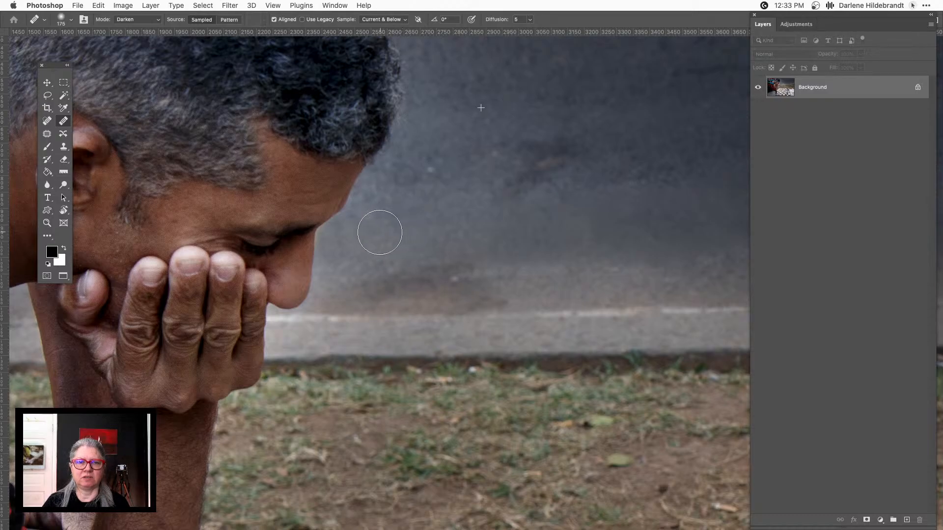
# Step: Heal the uneven asphalt tones farther along the road above the curb, sampling from nearby clean asphalt
pyautogui.moveTo(614, 208)
pyautogui.mouseDown()
pyautogui.moveTo(461, 196)
pyautogui.moveTo(308, 206)
pyautogui.mouseUp()
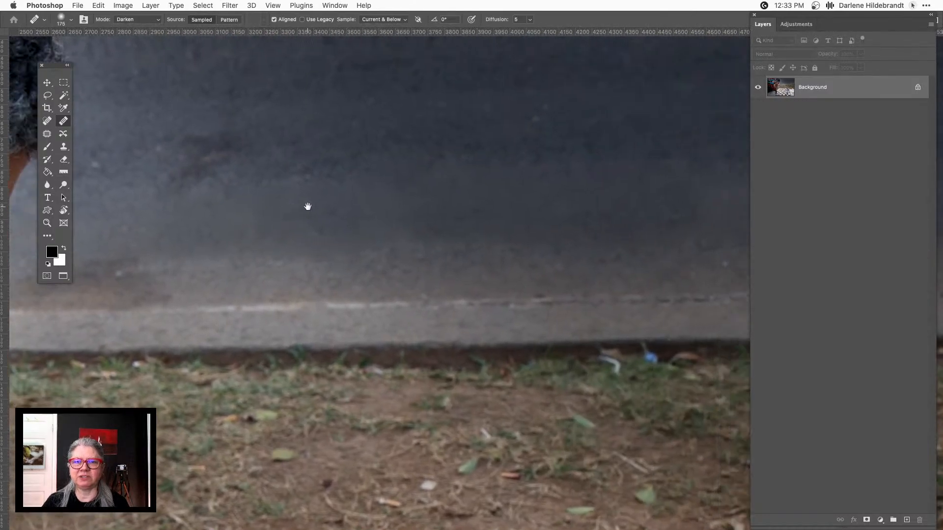
pyautogui.click(271, 207)
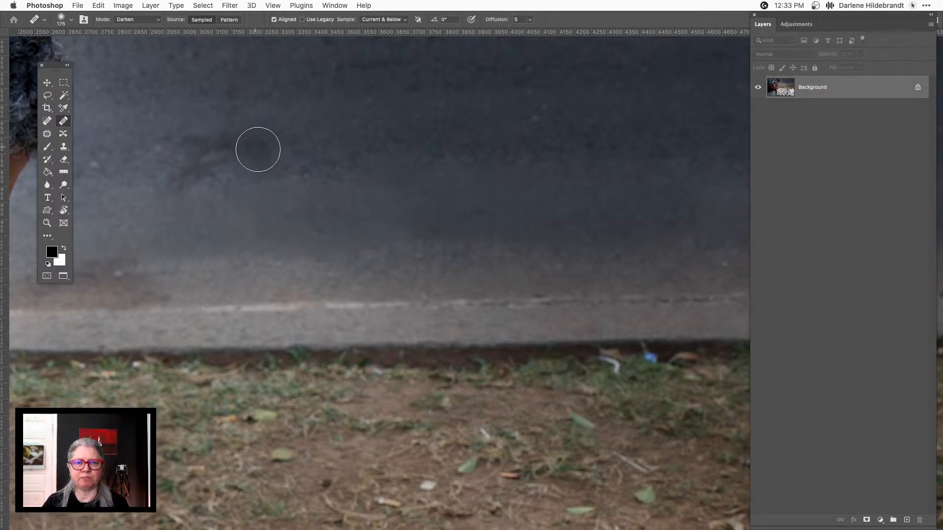
pyautogui.moveTo(246, 245)
pyautogui.mouseDown()
pyautogui.moveTo(243, 257)
pyautogui.moveTo(497, 248)
pyautogui.moveTo(293, 249)
pyautogui.mouseUp()
pyautogui.keyDown('alt'); pyautogui.click(222, 267); pyautogui.keyUp('alt')
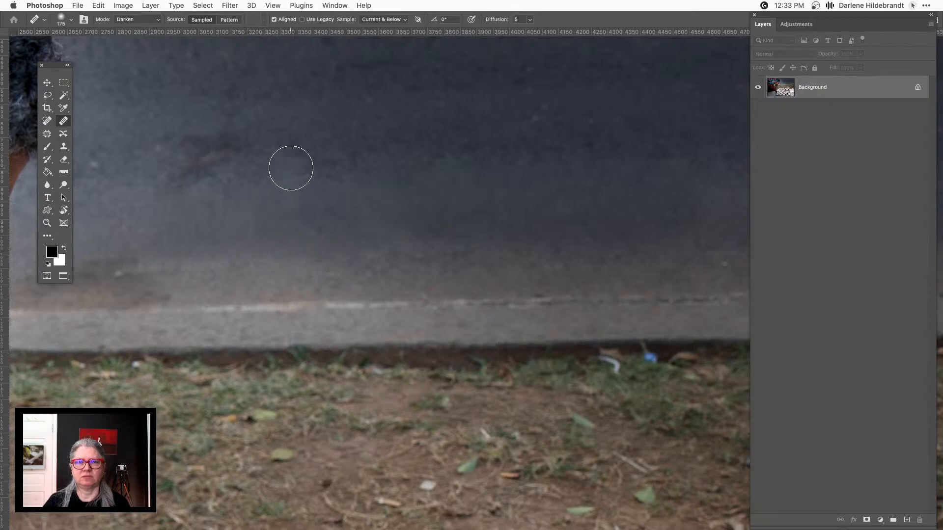
pyautogui.moveTo(471, 242); pyautogui.dragTo(458, 241)
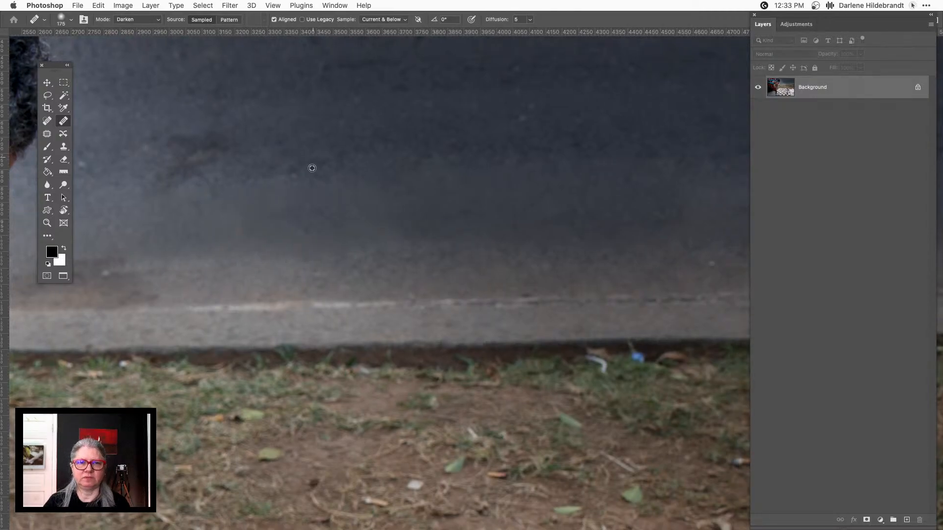
pyautogui.moveTo(164, 253); pyautogui.dragTo(203, 259)
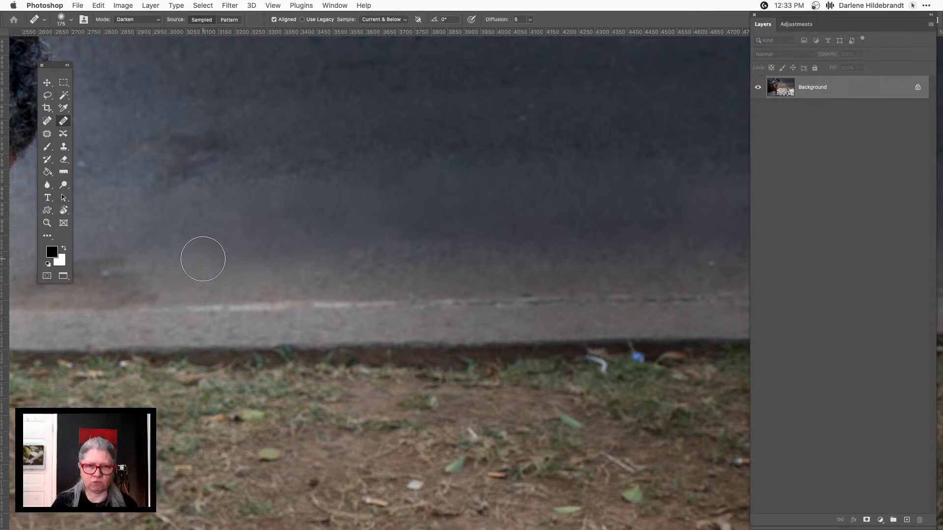
# Step: Switch the Healing Brush mode to Normal and smooth the remaining uneven asphalt on the far side of the road
pyautogui.press('super+0')
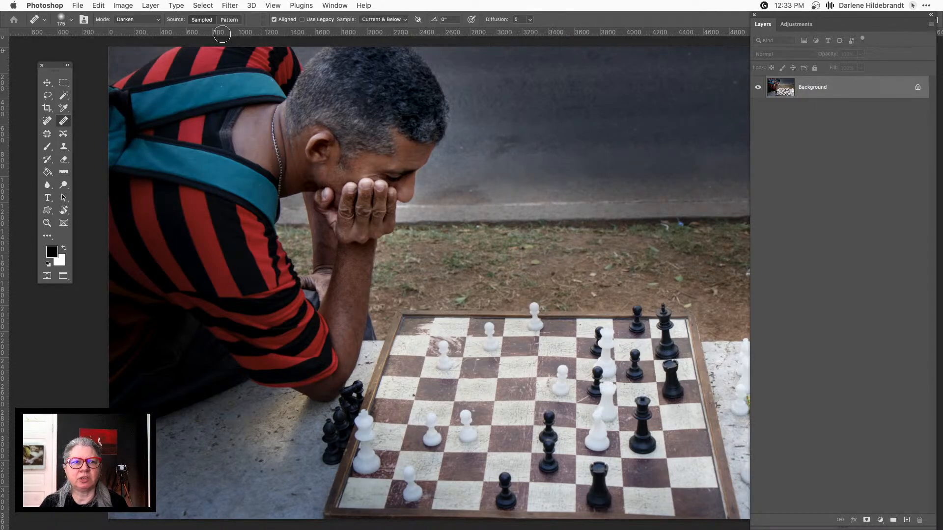
pyautogui.click(124, 20)
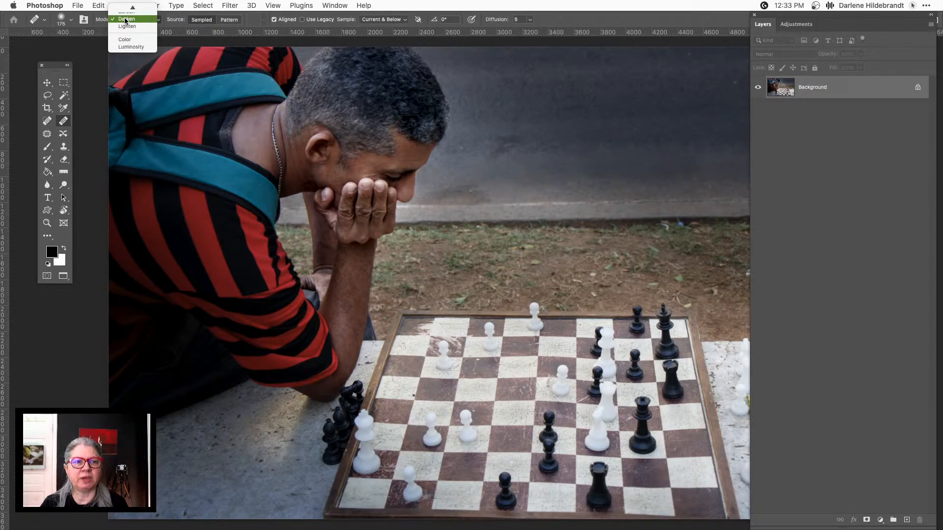
pyautogui.scroll(3, 125, 21)
pyautogui.click(126, 8)
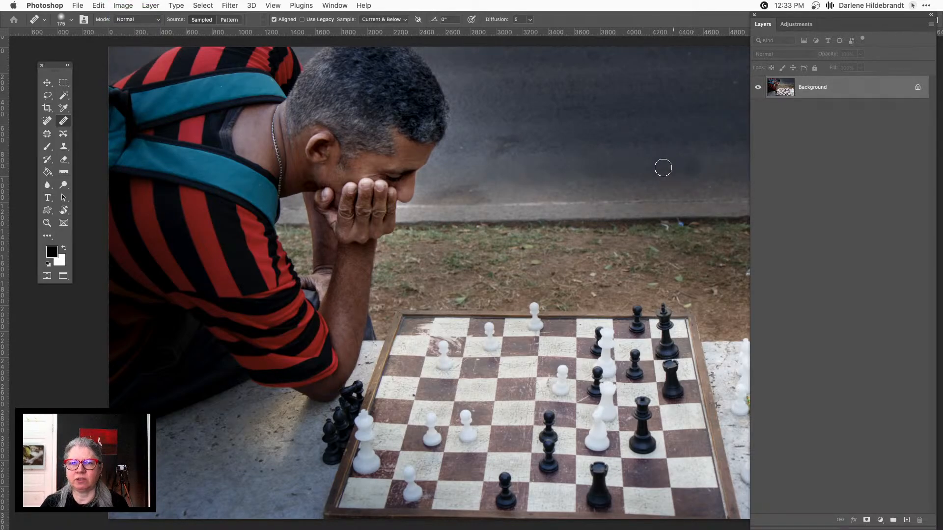
pyautogui.moveTo(611, 167)
pyautogui.mouseDown()
pyautogui.moveTo(648, 147)
pyautogui.moveTo(597, 149)
pyautogui.mouseUp()
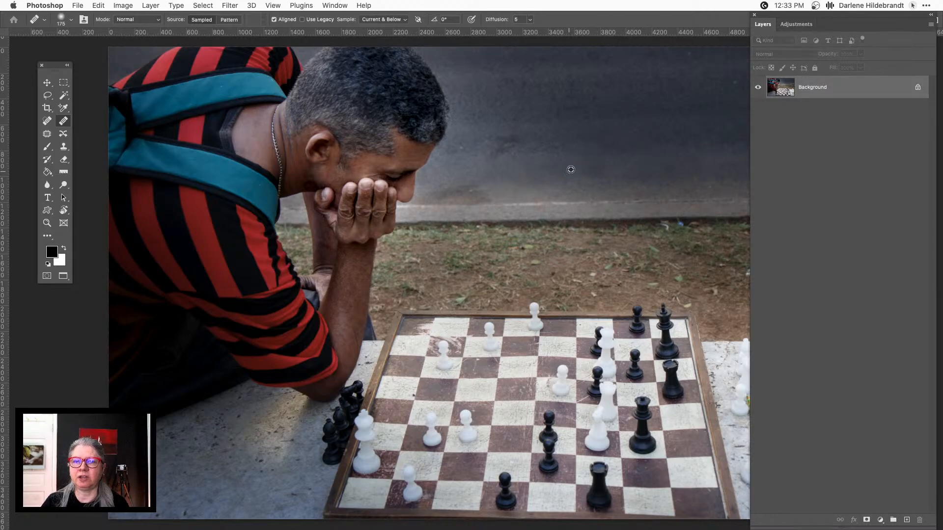
pyautogui.moveTo(679, 148)
pyautogui.mouseDown()
pyautogui.moveTo(595, 154)
pyautogui.moveTo(683, 158)
pyautogui.moveTo(626, 152)
pyautogui.mouseUp()
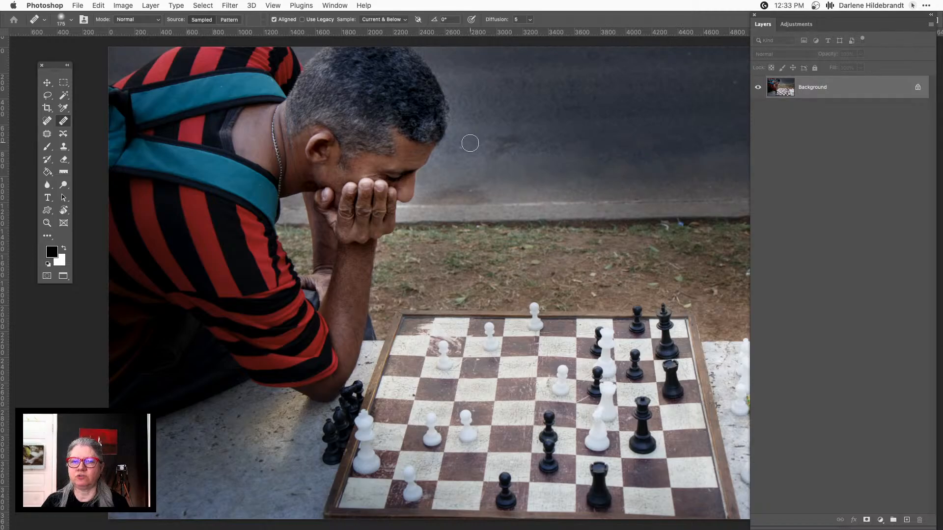
# Step: Try healing the dark stain on the asphalt beside the man's head, and undo the last three strokes
pyautogui.click(469, 143)
pyautogui.click(489, 124)
pyautogui.keyDown('alt'); pyautogui.click(548, 112); pyautogui.keyUp('alt')
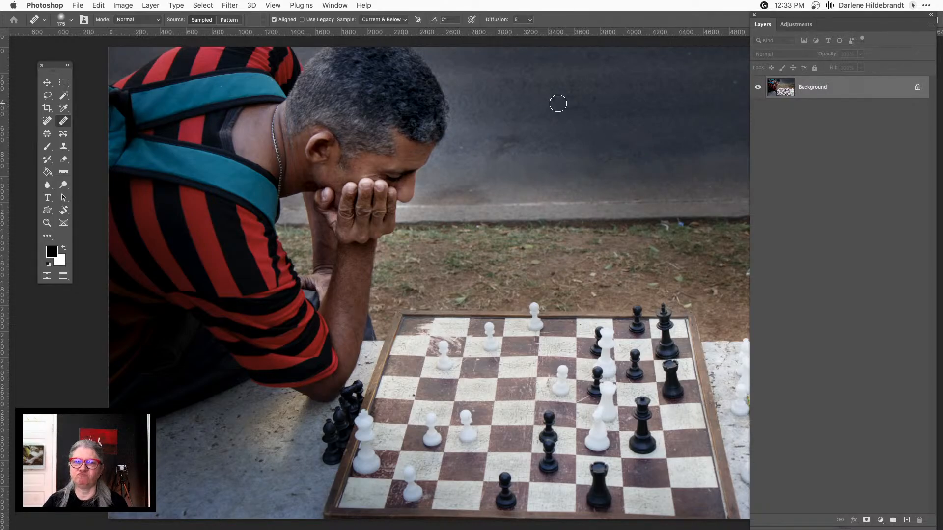
pyautogui.press('super+z')
pyautogui.press('super+z')
pyautogui.press('super+z')
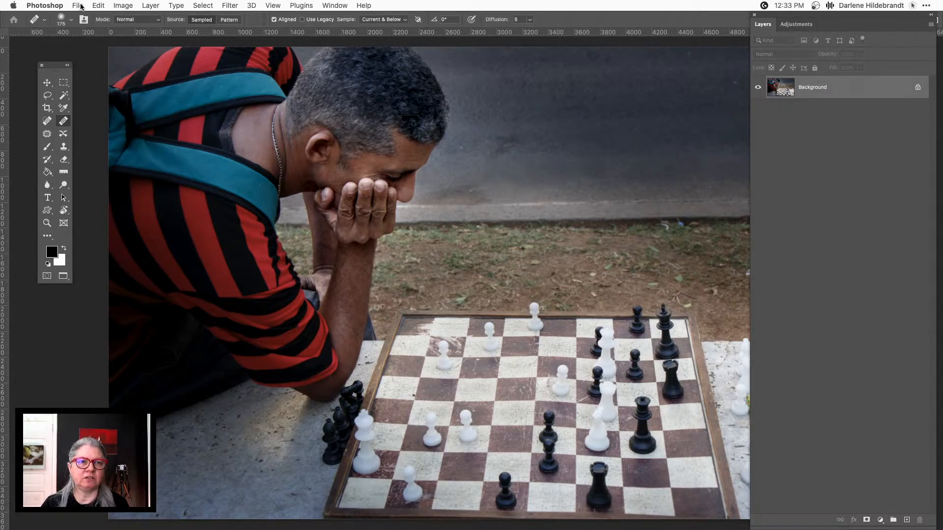
# Step: Save the retouched photo, and close its document after returning to the standard screen mode
pyautogui.click(78, 5)
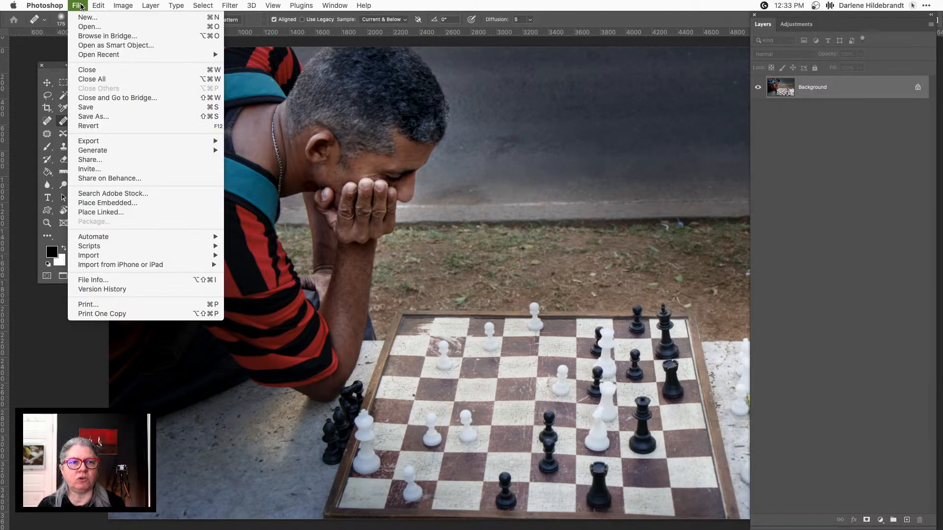
pyautogui.click(98, 107)
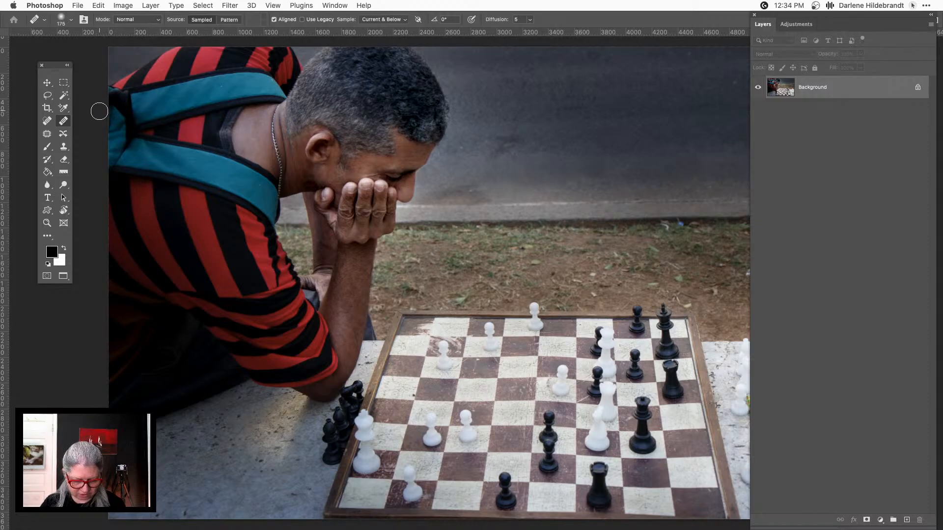
pyautogui.press('f')
pyautogui.press('f')
pyautogui.press('f')
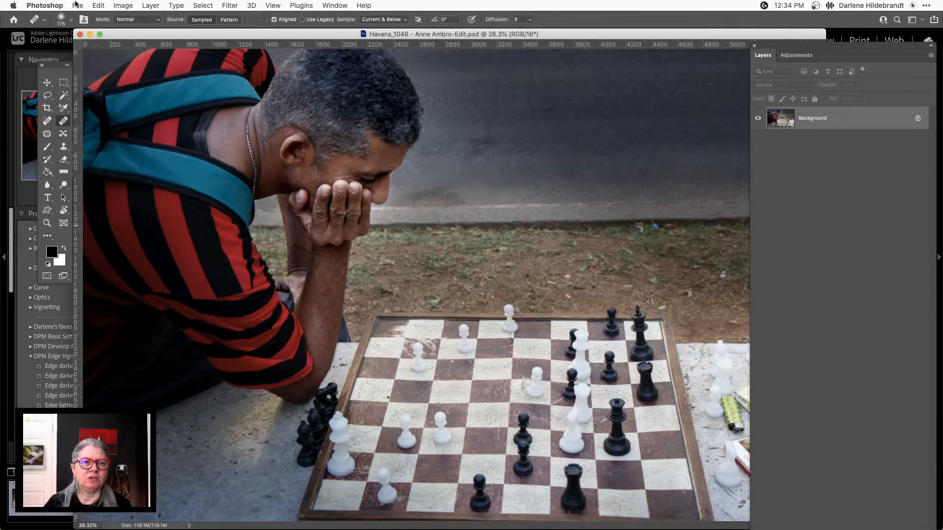
pyautogui.press('super+w')
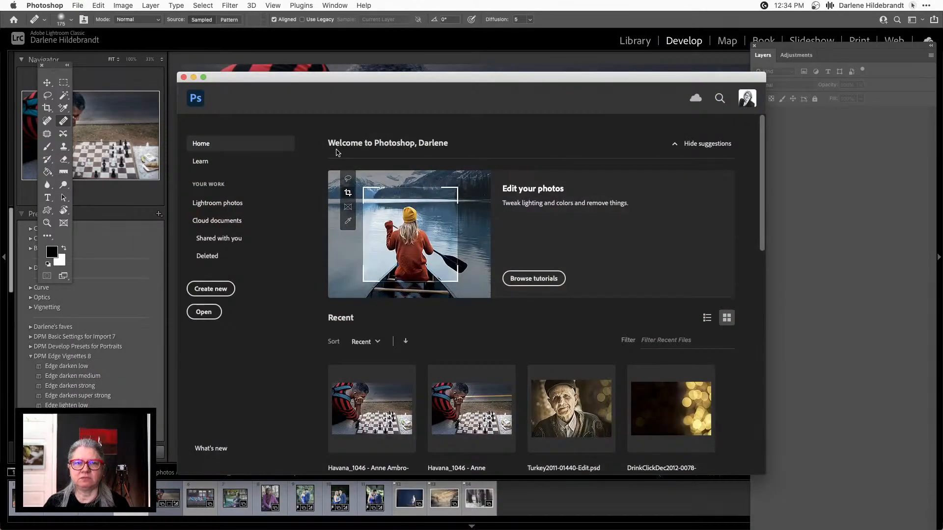
# Step: Switch to Lightroom Classic and compare the retouched chess player PSD with its edited CR2 version
pyautogui.click(331, 55)
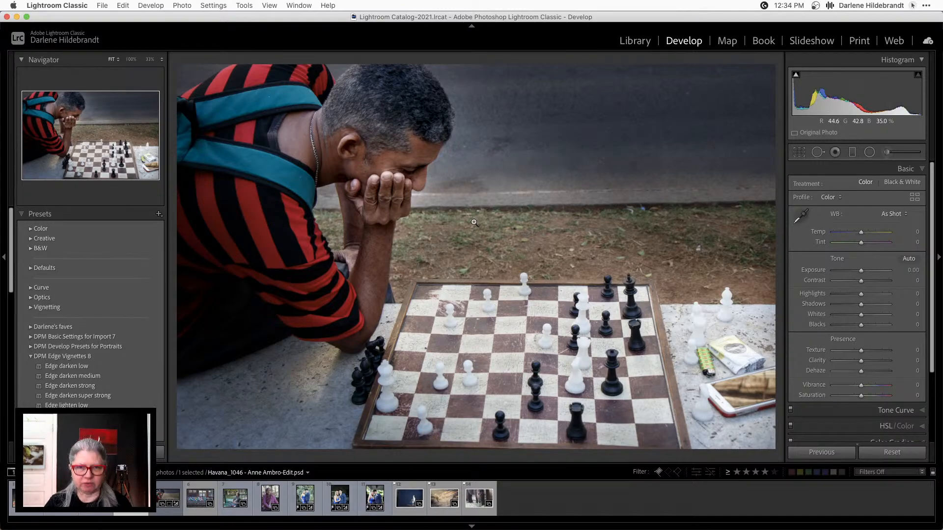
pyautogui.press('Left')
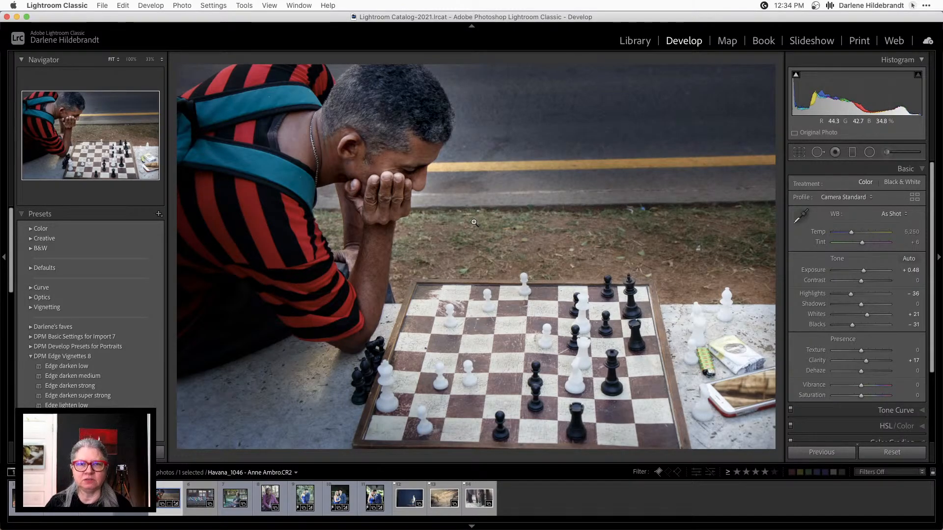
pyautogui.press('Right')
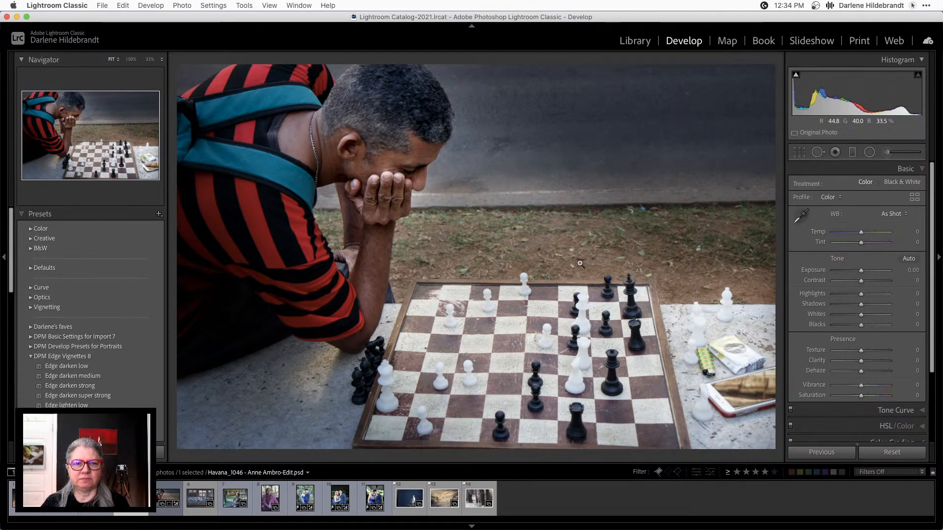
pyautogui.press('Right')
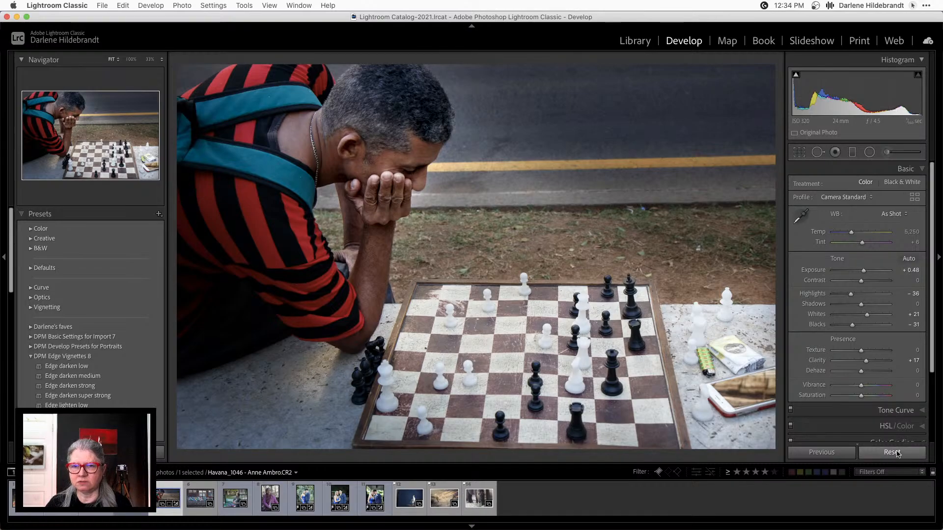
# Step: Reset the CR2's develop settings and show it side by side with the retouched PSD
pyautogui.click(892, 453)
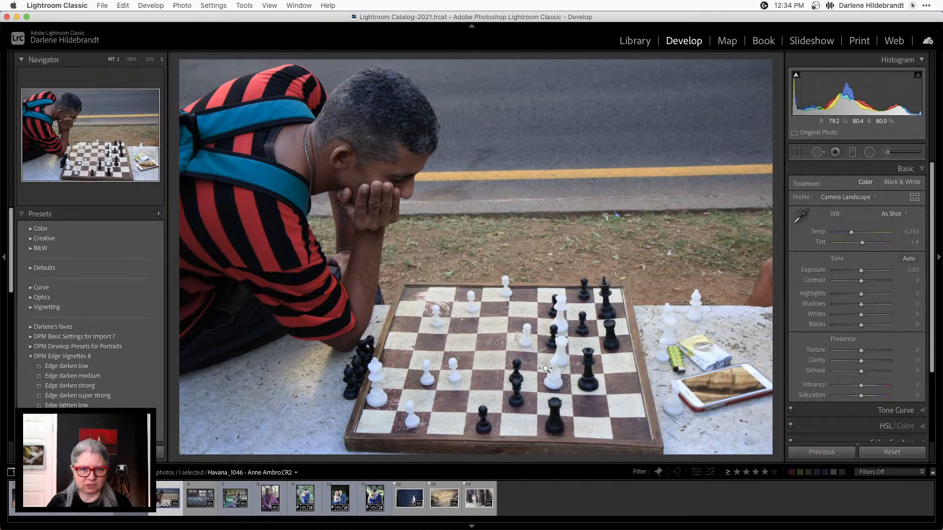
pyautogui.hotkey('shift', 'Left')
pyautogui.press('c')
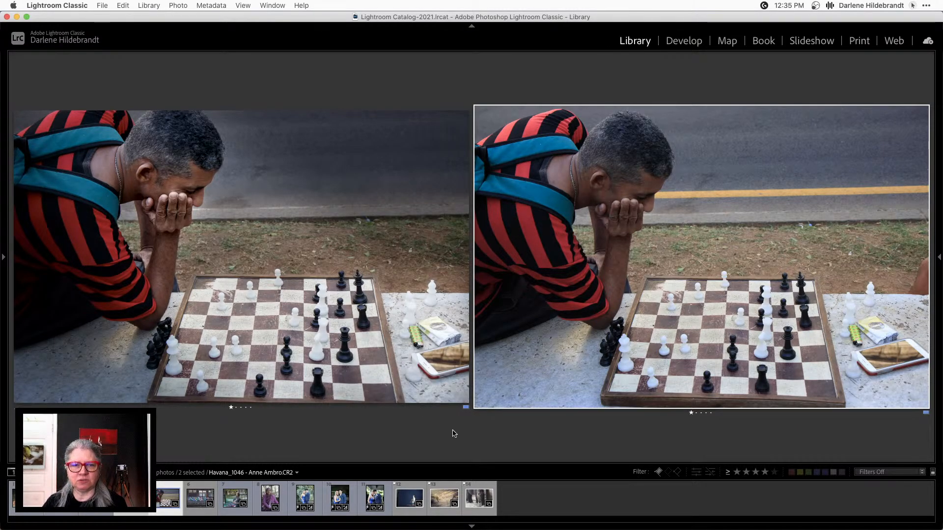
# Step: Open the retouched chess player PSD for developing and convert it to black and white
pyautogui.press('g')
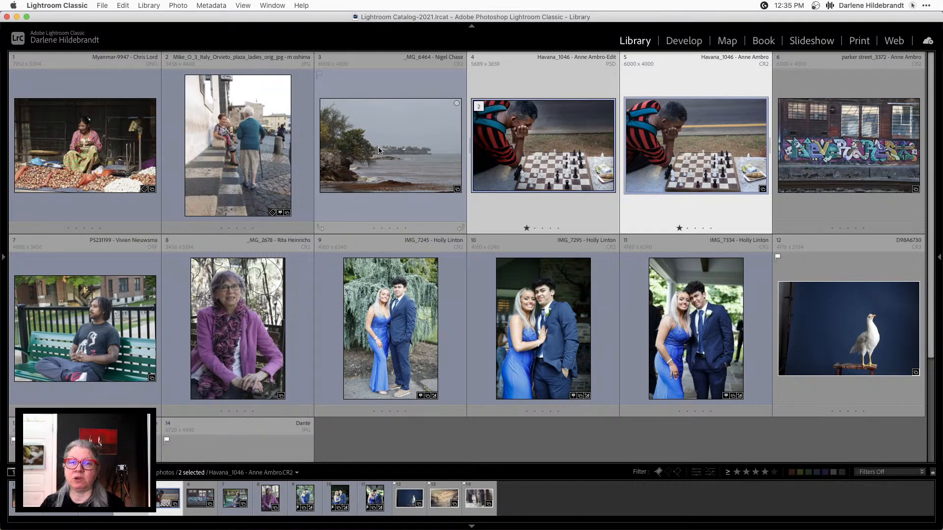
pyautogui.doubleClick(493, 173)
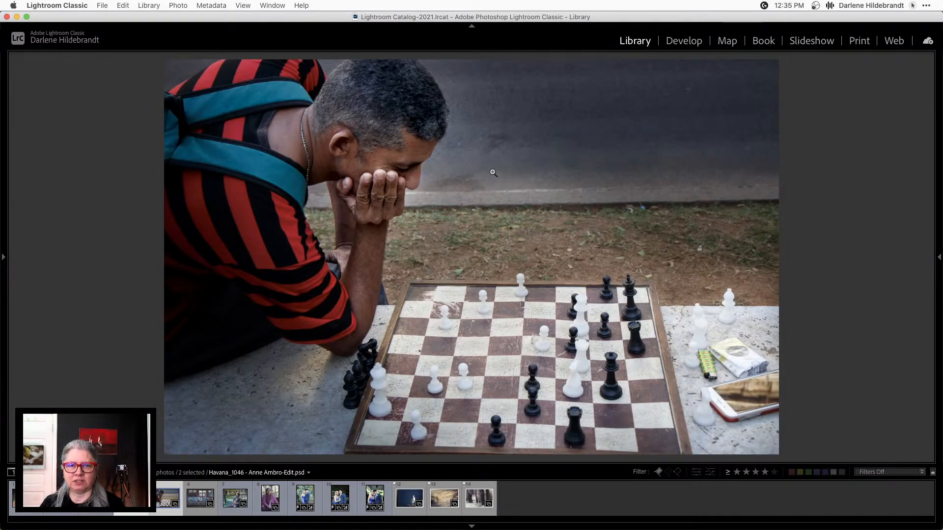
pyautogui.press('d')
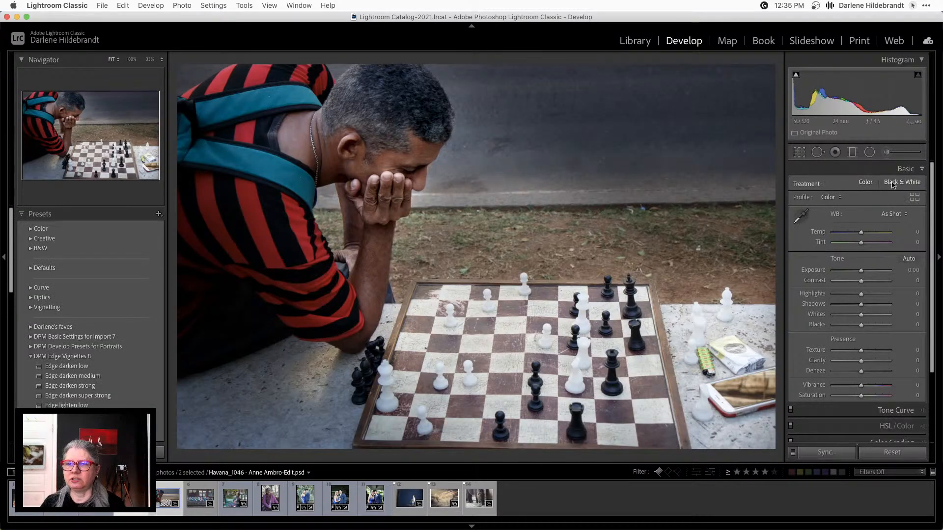
pyautogui.click(894, 183)
pyautogui.scroll(-5, 872, 268)
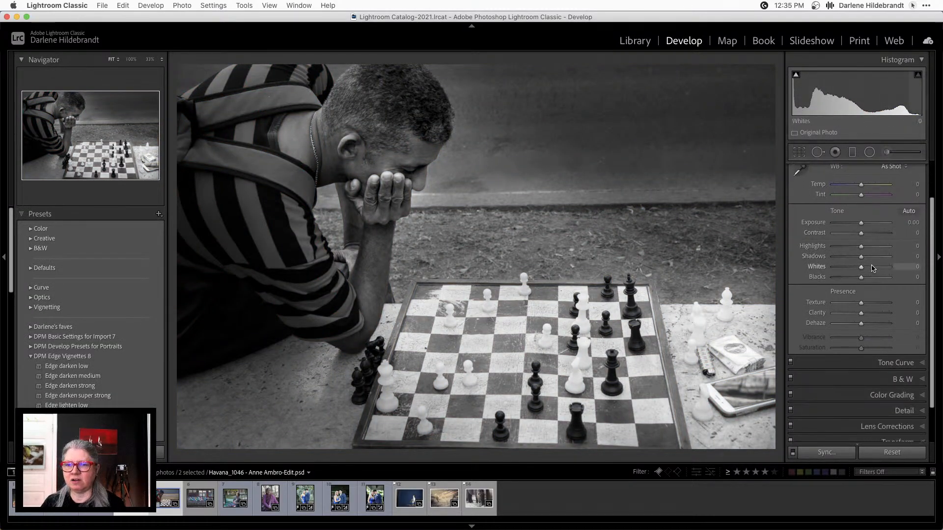
pyautogui.scroll(2, 872, 267)
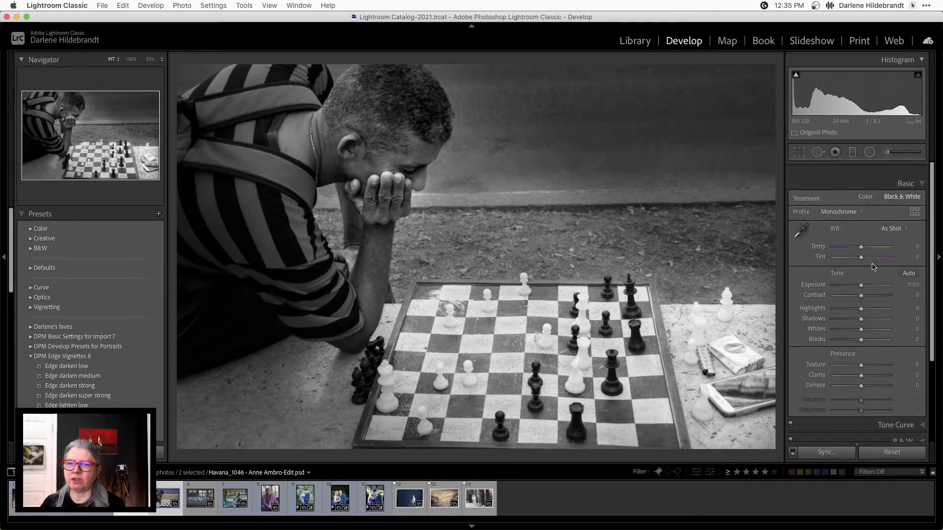
# Step: Set the Black & White Mix to Red +26, Orange +36 and Yellow -65
pyautogui.click(890, 373)
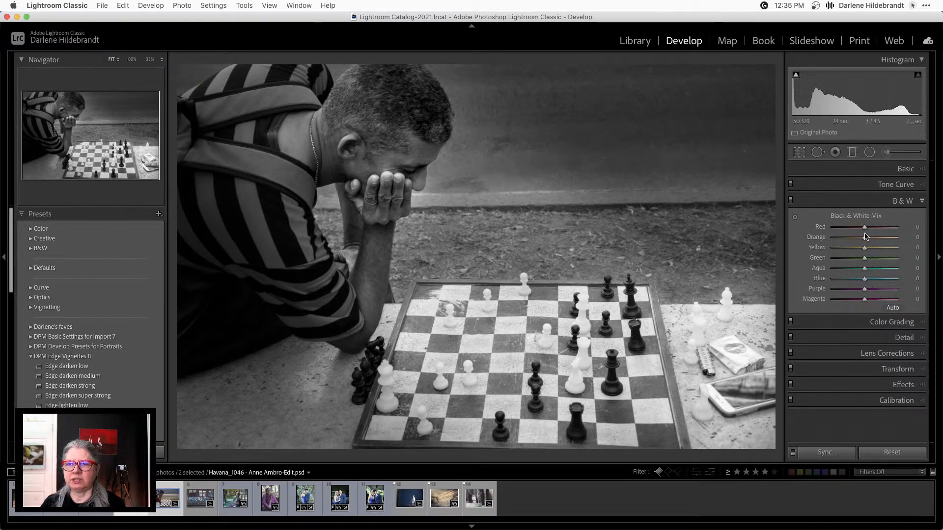
pyautogui.moveTo(864, 227); pyautogui.dragTo(885, 240)
pyautogui.moveTo(843, 238); pyautogui.dragTo(877, 237)
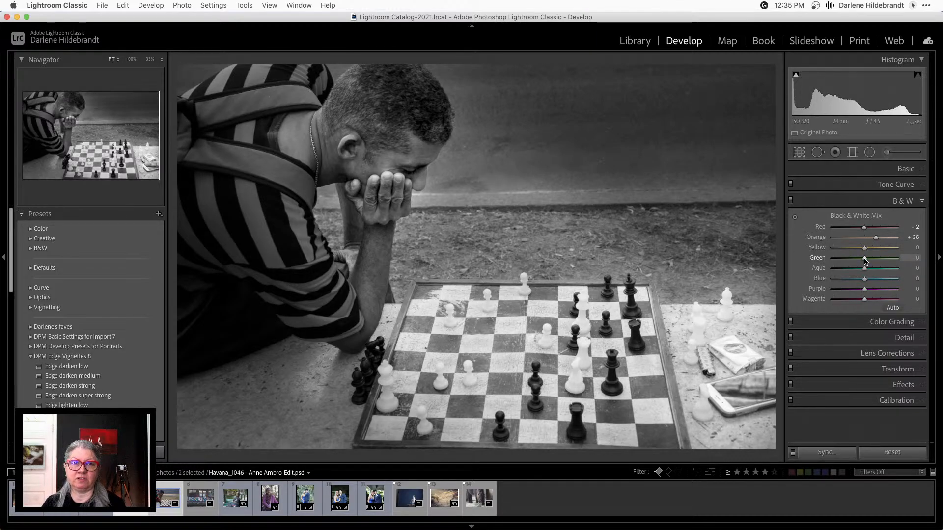
pyautogui.moveTo(863, 226); pyautogui.dragTo(845, 247)
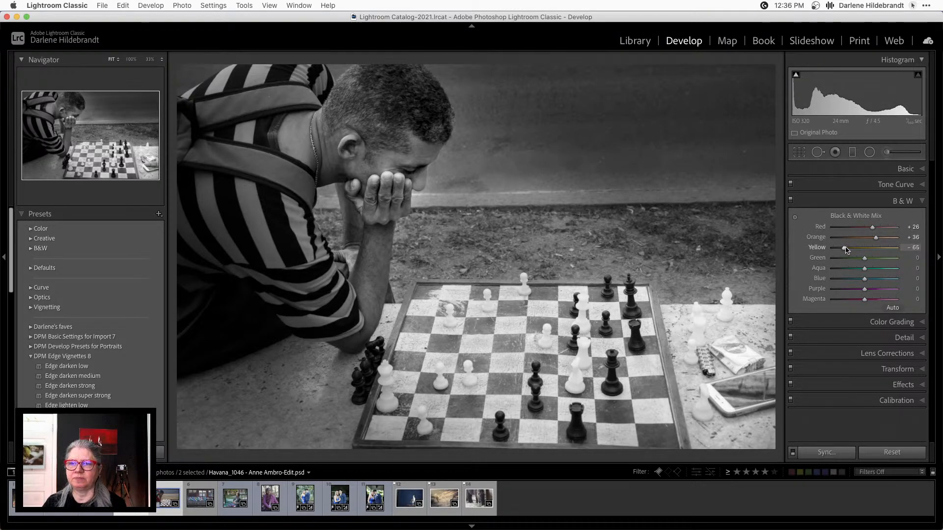
# Step: Set the photo's Exposure to +0.30, and try Contrast at +11 before resetting it
pyautogui.click(902, 169)
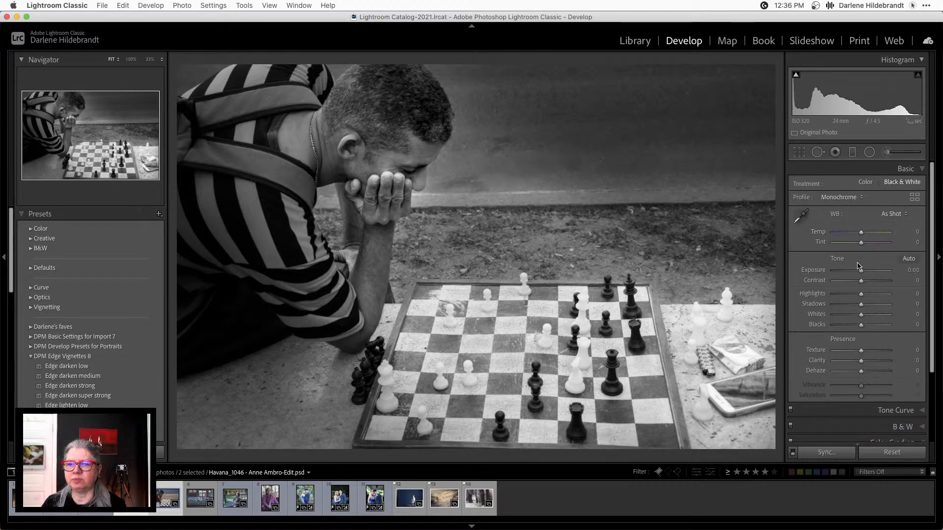
pyautogui.moveTo(860, 270); pyautogui.dragTo(861, 274)
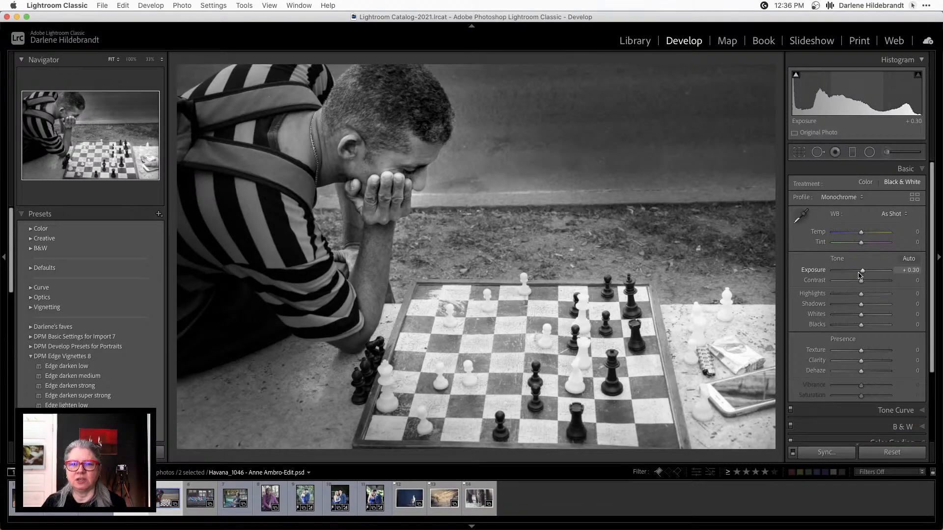
pyautogui.scroll(-2, 859, 286)
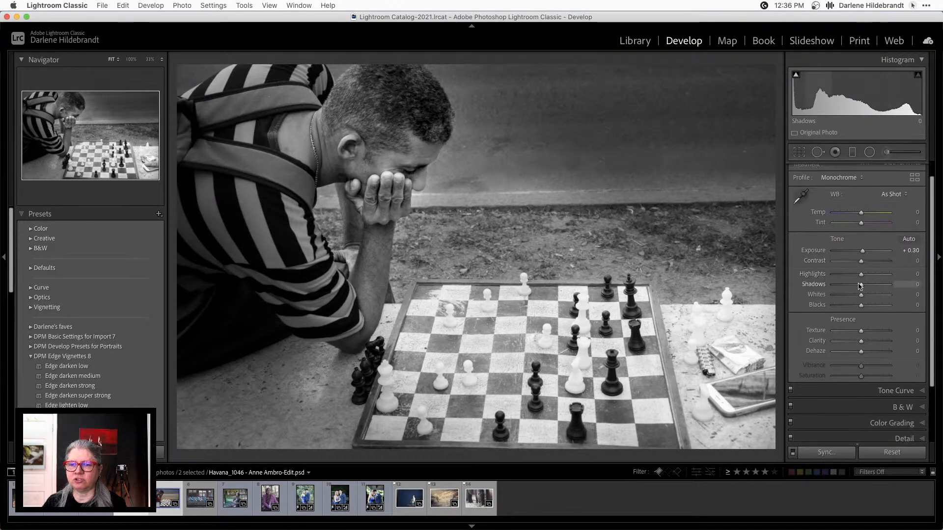
pyautogui.scroll(-1, 860, 286)
pyautogui.moveTo(861, 254)
pyautogui.mouseDown()
pyautogui.moveTo(875, 255)
pyautogui.moveTo(864, 255)
pyautogui.mouseUp()
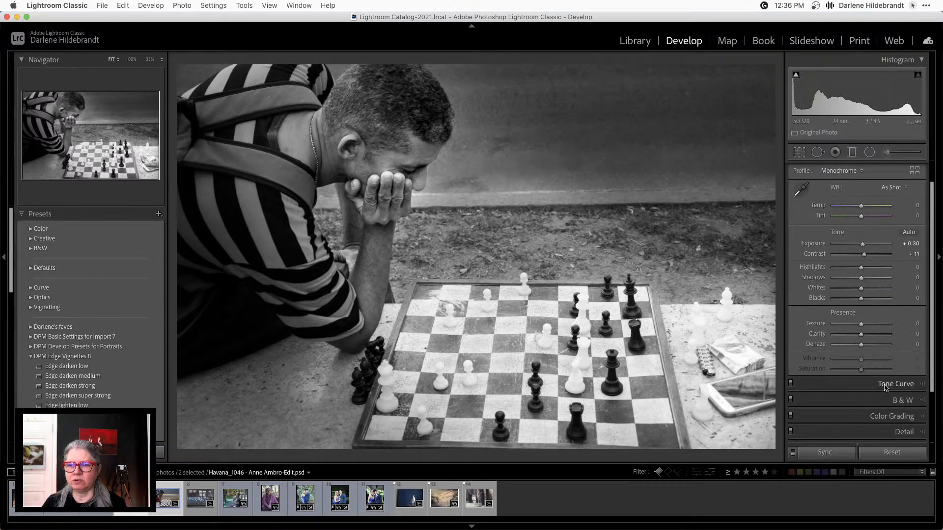
pyautogui.doubleClick(864, 255)
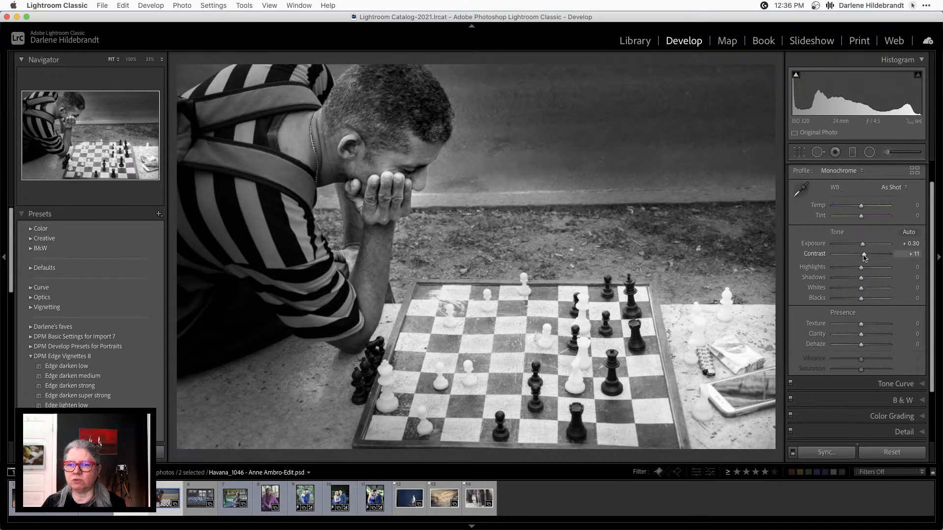
# Step: Shape the tone curve into an S with points at 169/187 and 89/80, and check the man's head up close
pyautogui.click(879, 383)
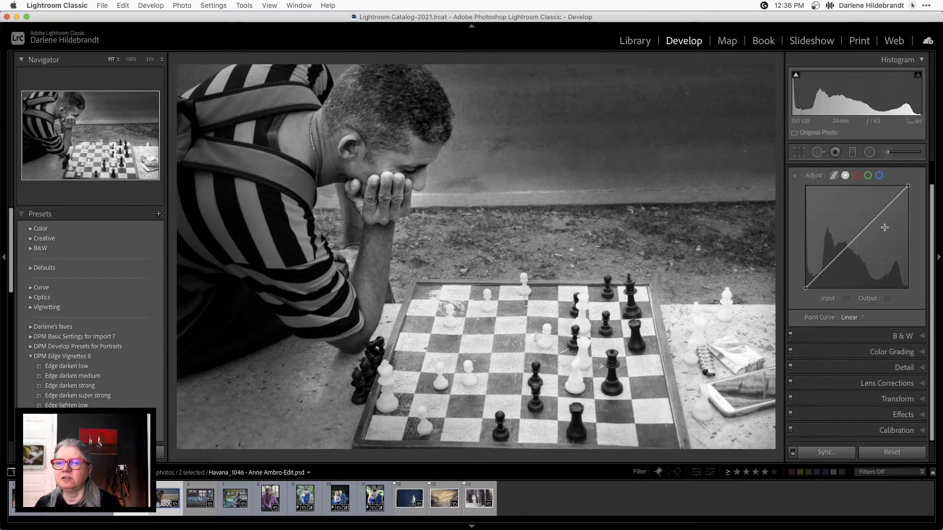
pyautogui.moveTo(877, 215); pyautogui.dragTo(873, 213)
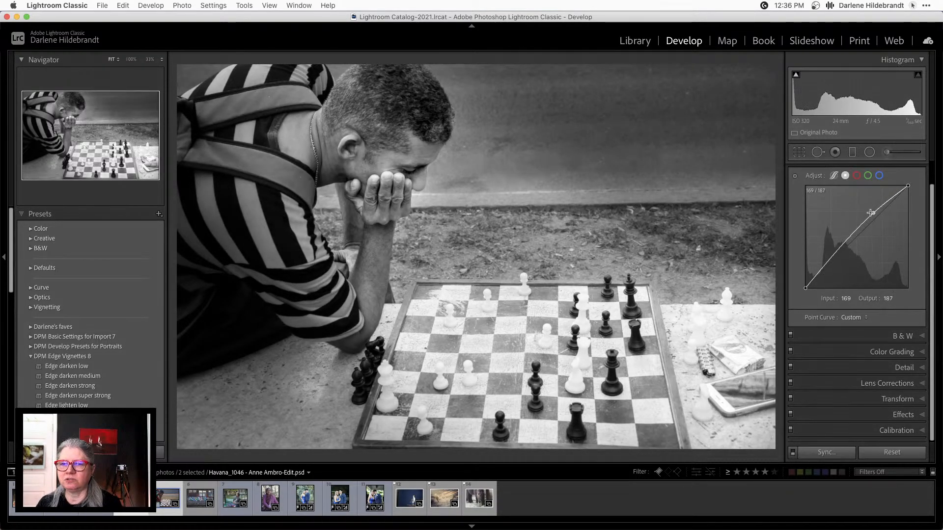
pyautogui.click(840, 253)
pyautogui.moveTo(839, 253); pyautogui.dragTo(841, 257)
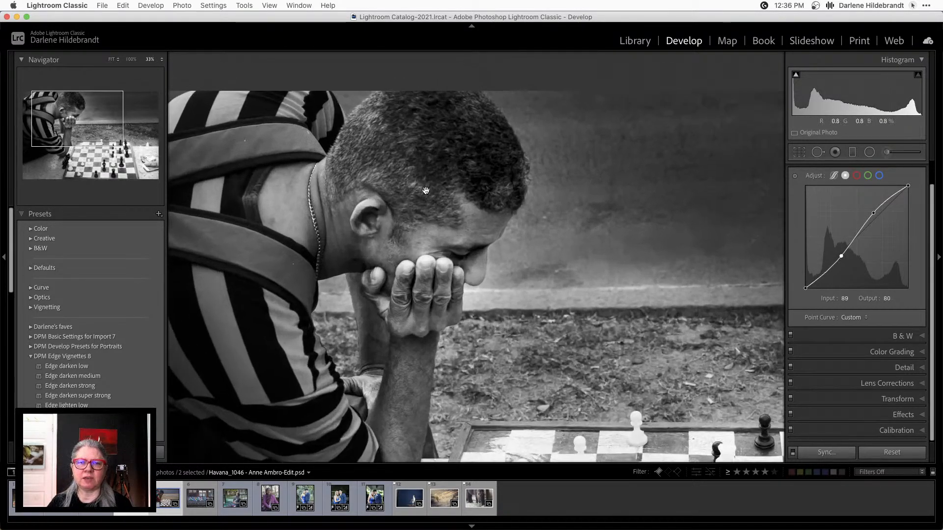
pyautogui.click(417, 172)
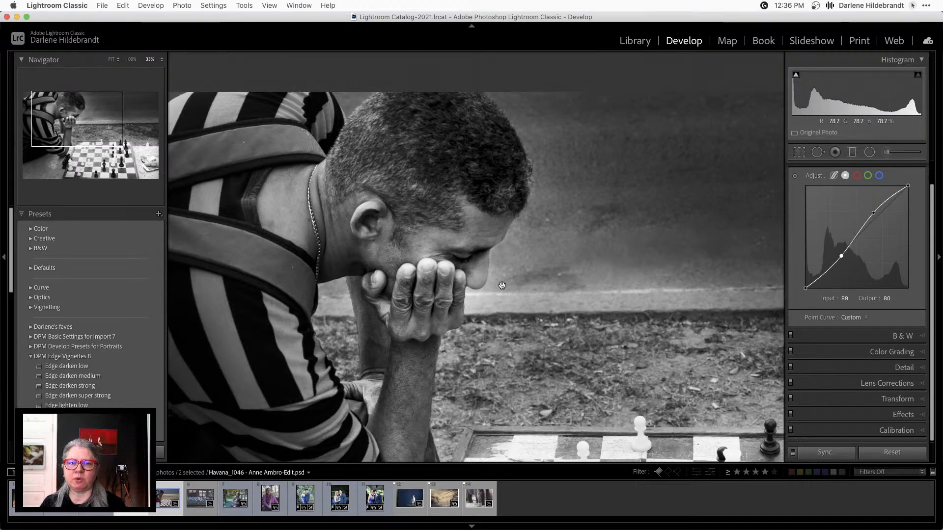
pyautogui.click(519, 297)
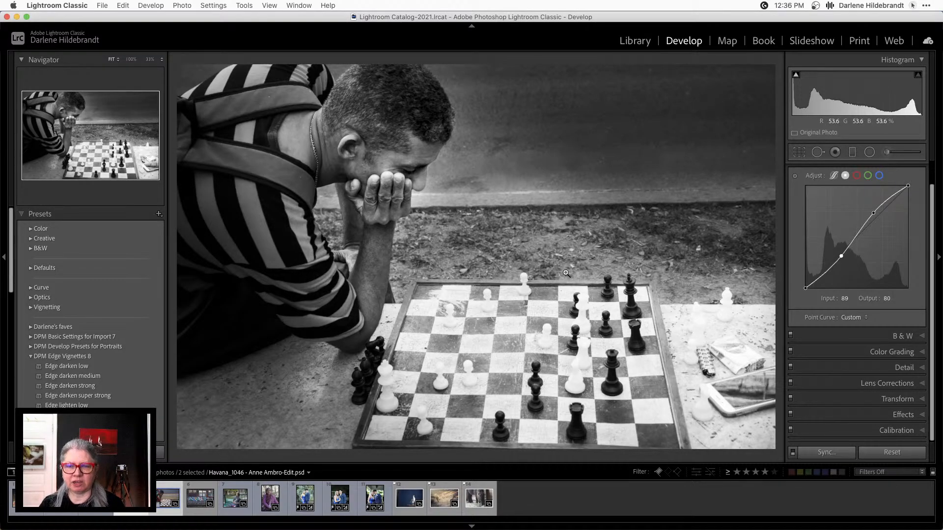
# Step: Open the coastal photo _MG_6464 in the Develop module and show its Basic adjustments
pyautogui.press('g')
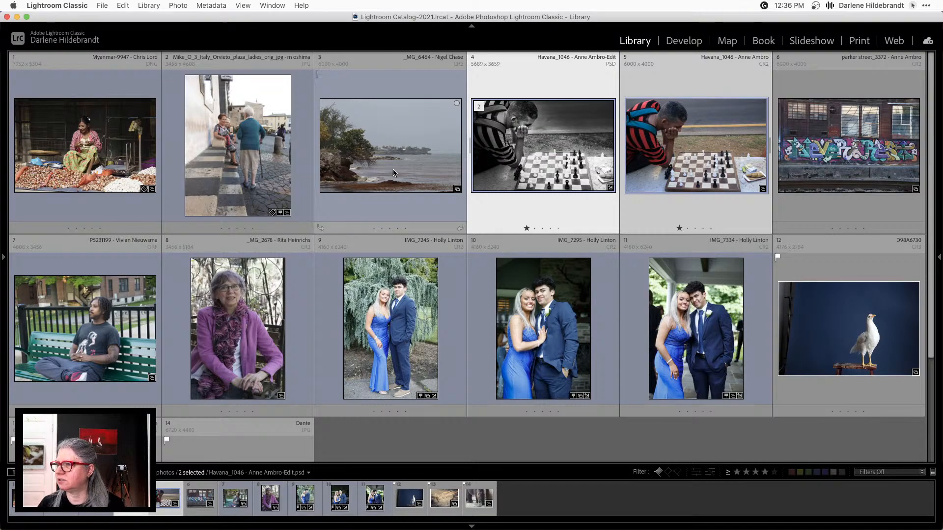
pyautogui.doubleClick(393, 170)
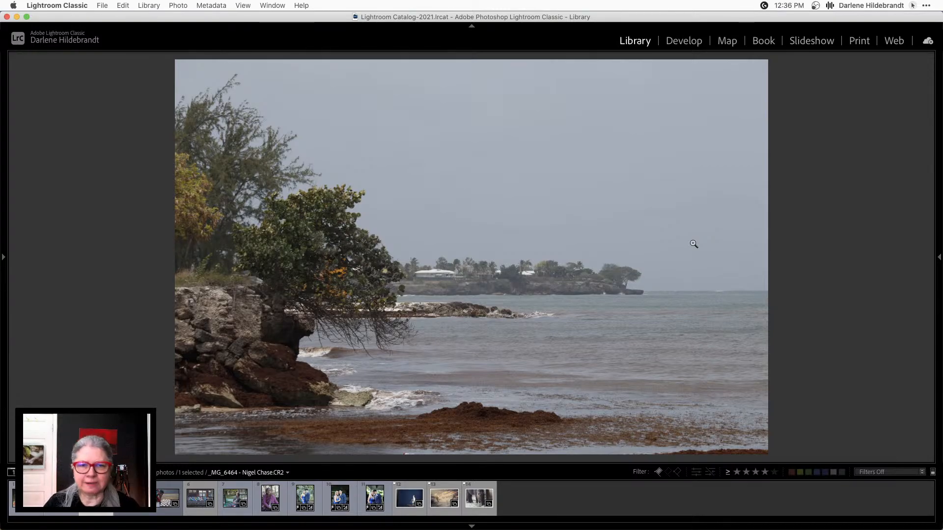
pyautogui.press('d')
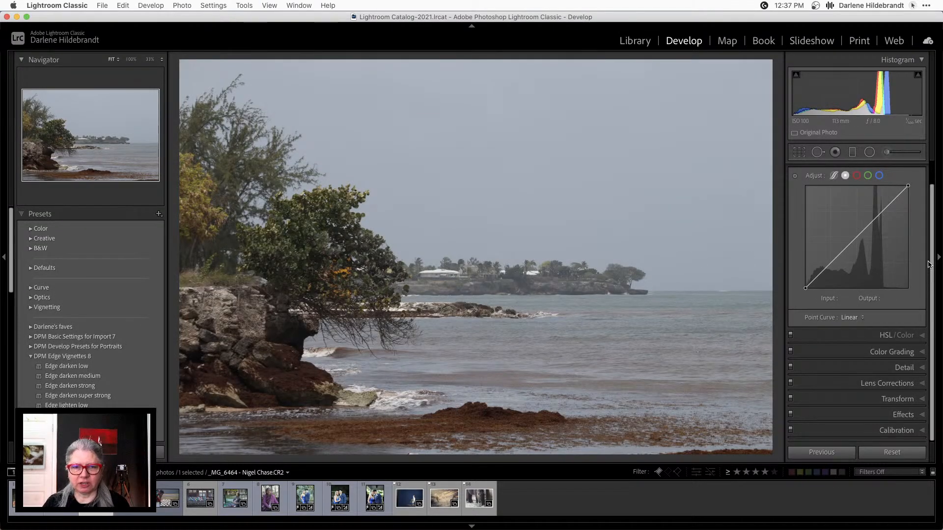
pyautogui.scroll(3, 879, 265)
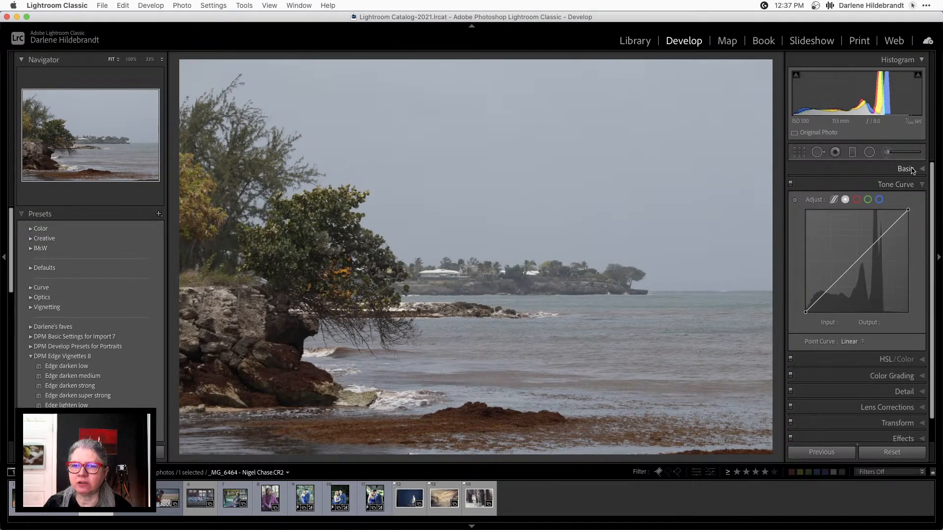
pyautogui.click(887, 170)
# Step: Examine the coastal photo's camera and exposure details in its EXIF metadata and the info overlays
pyautogui.press('e')
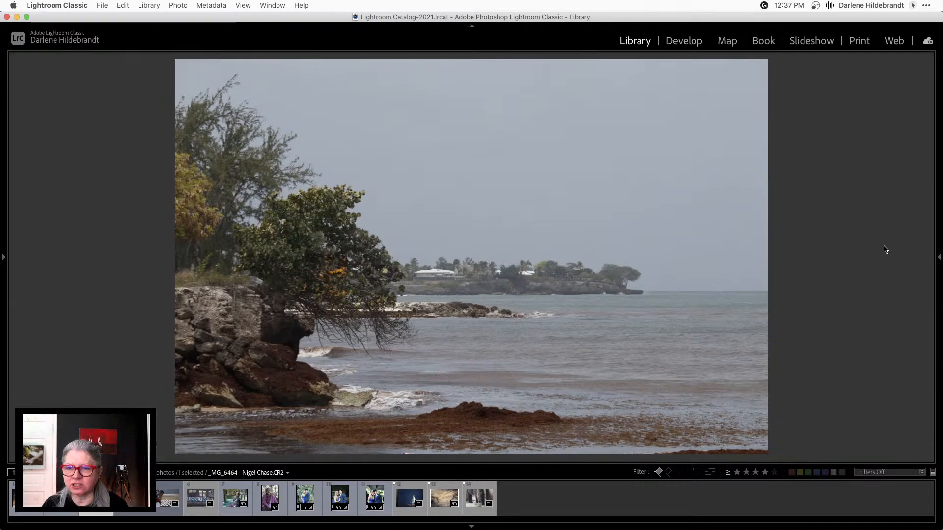
pyautogui.click(939, 257)
pyautogui.scroll(-5, 844, 290)
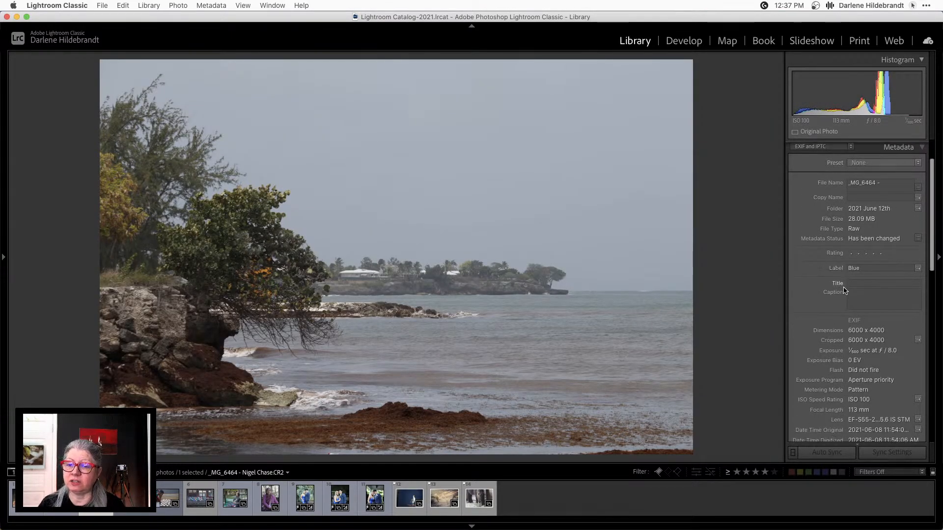
pyautogui.scroll(-1, 844, 291)
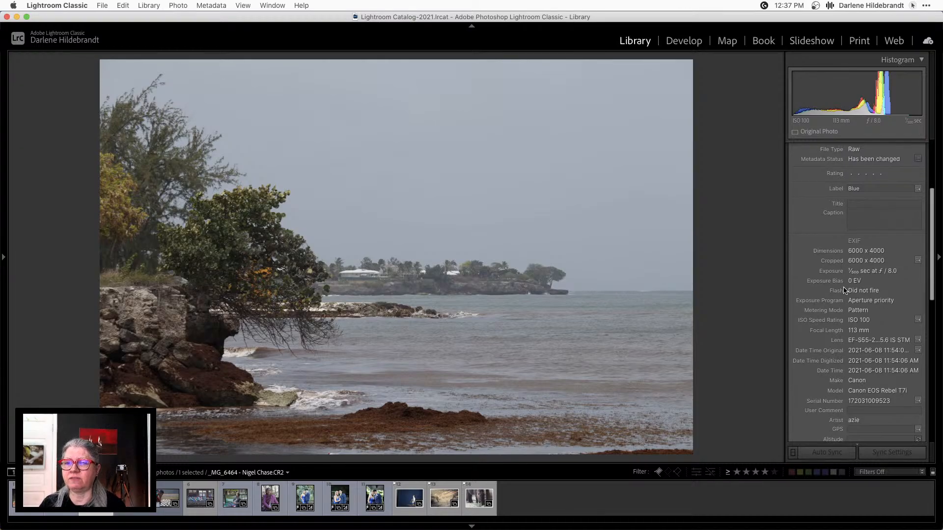
pyautogui.press('i')
pyautogui.press('i')
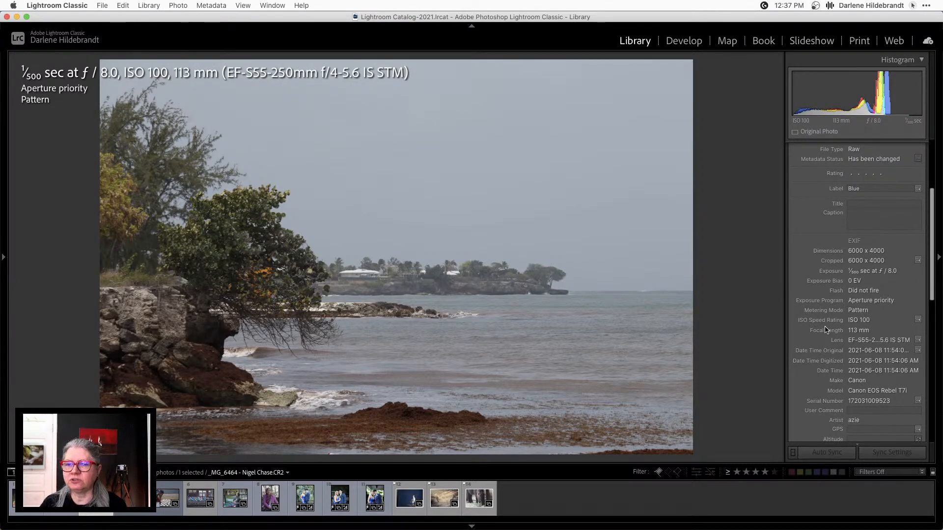
pyautogui.press('i')
pyautogui.press('i')
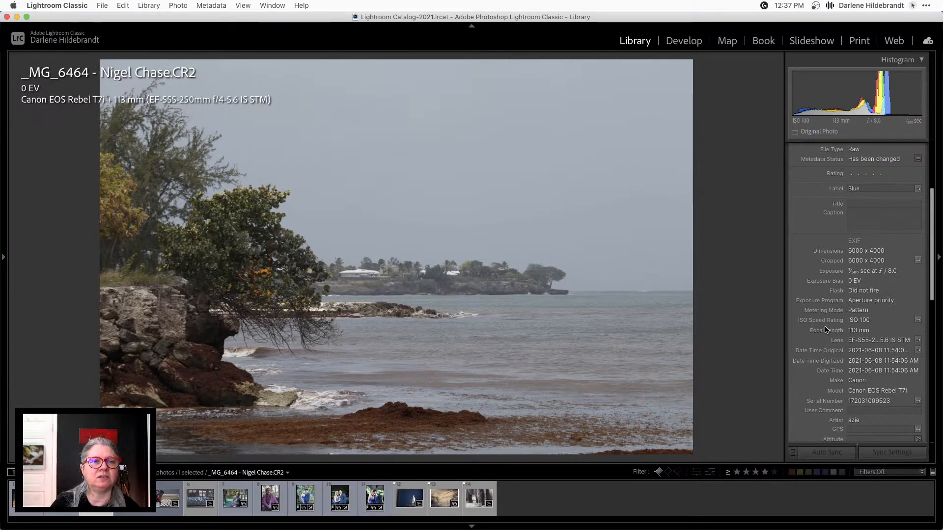
pyautogui.press('i')
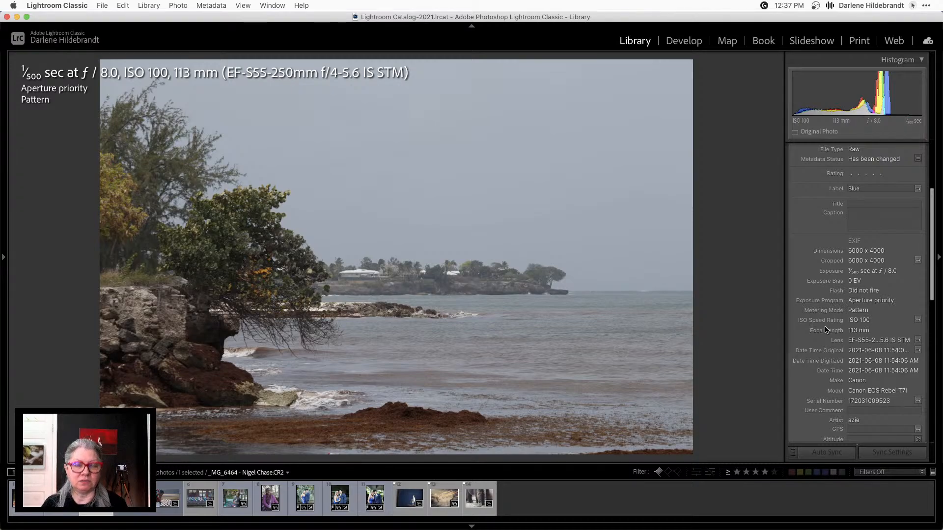
pyautogui.press('i')
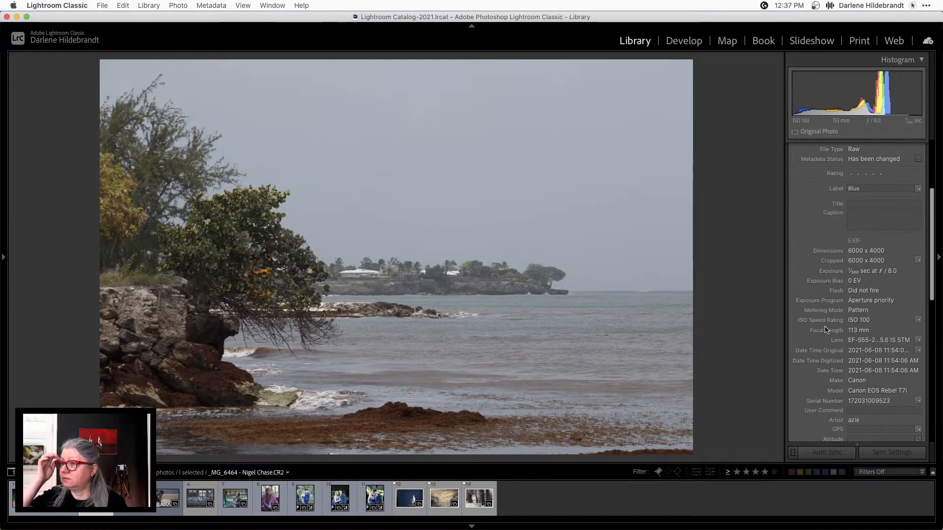
# Step: Return the coastal photo to the Develop module and browse its available camera profiles
pyautogui.press('d')
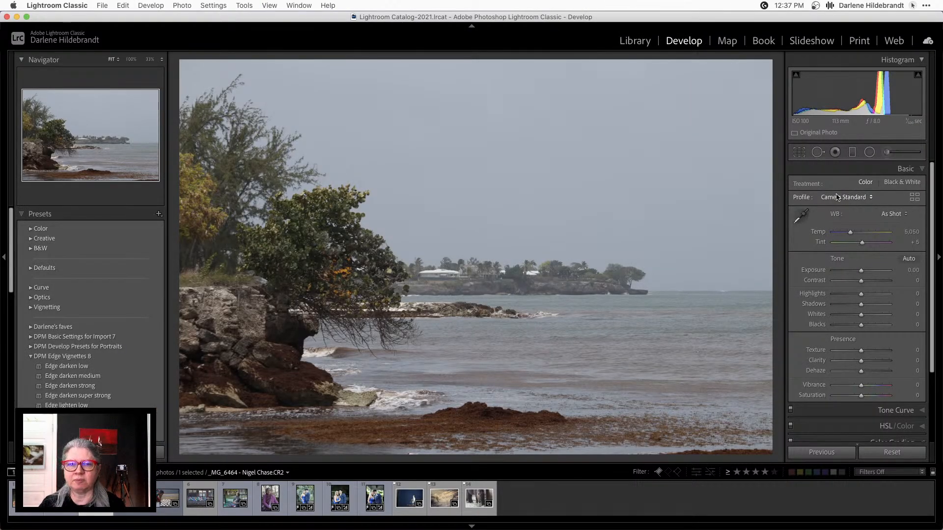
pyautogui.click(914, 197)
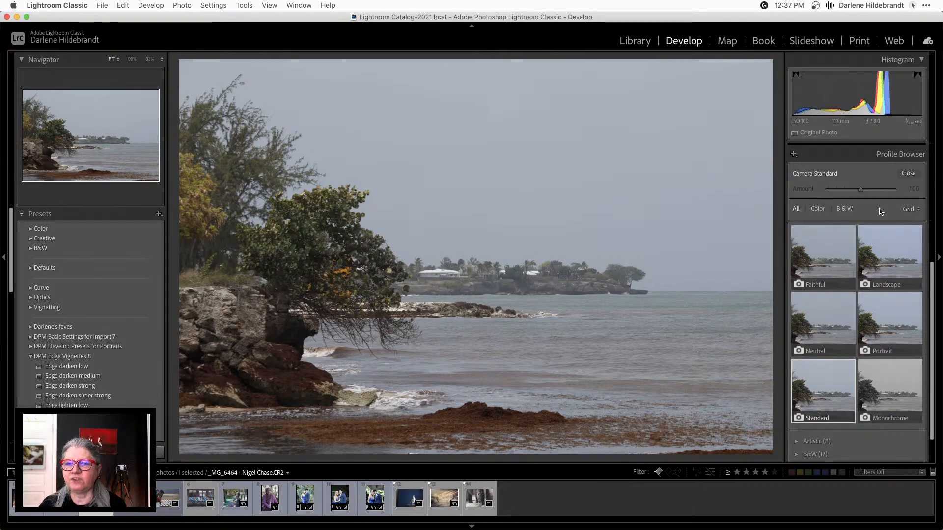
# Step: Apply the Camera Landscape profile to the seascape and auto-set Whites to +48 and Blacks to -32
pyautogui.click(888, 250)
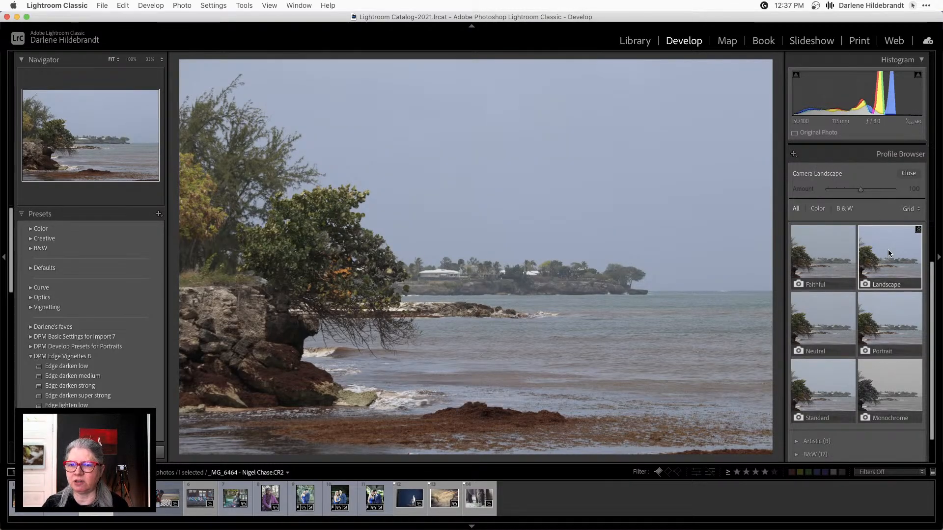
pyautogui.click(908, 174)
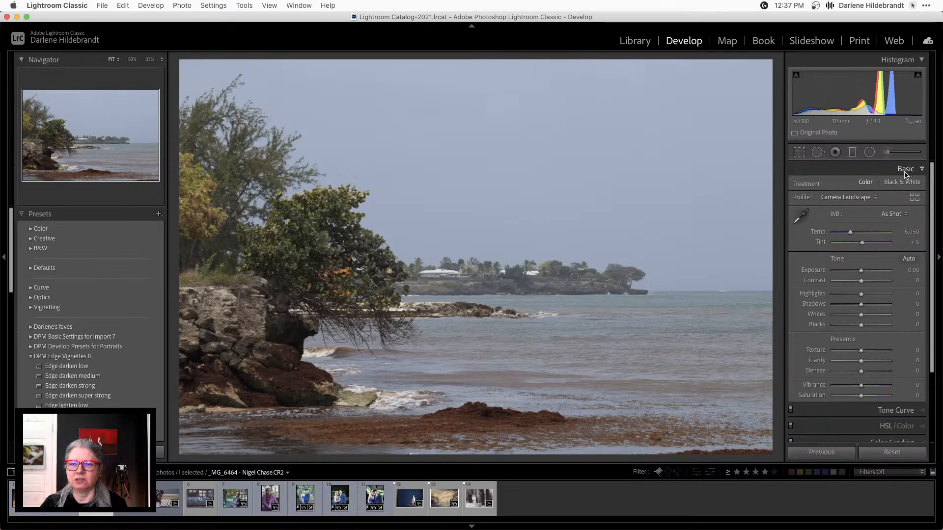
pyautogui.keyDown('shift'); pyautogui.doubleClick(817, 316); pyautogui.keyUp('shift')
pyautogui.keyDown('shift'); pyautogui.doubleClick(816, 325); pyautogui.keyUp('shift')
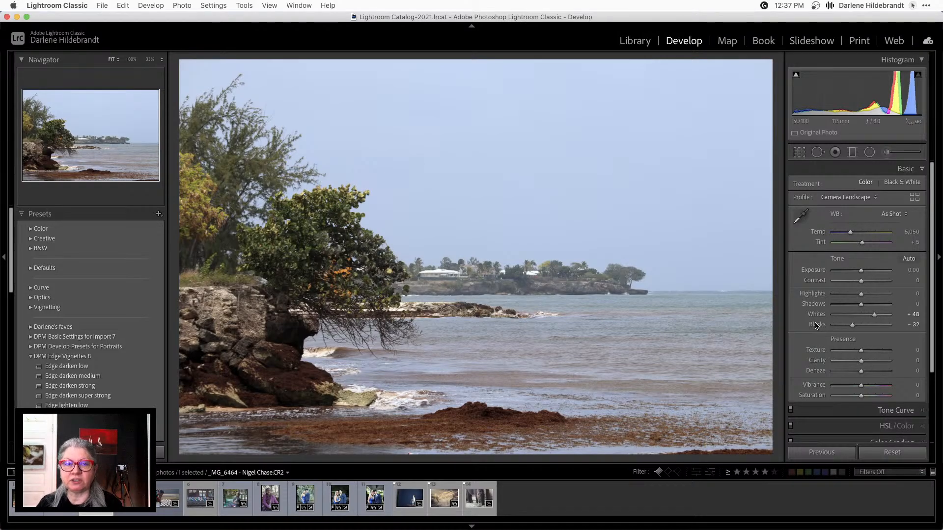
# Step: Compare the adjusted seascape with its original version using the before/after view
pyautogui.press('\\')
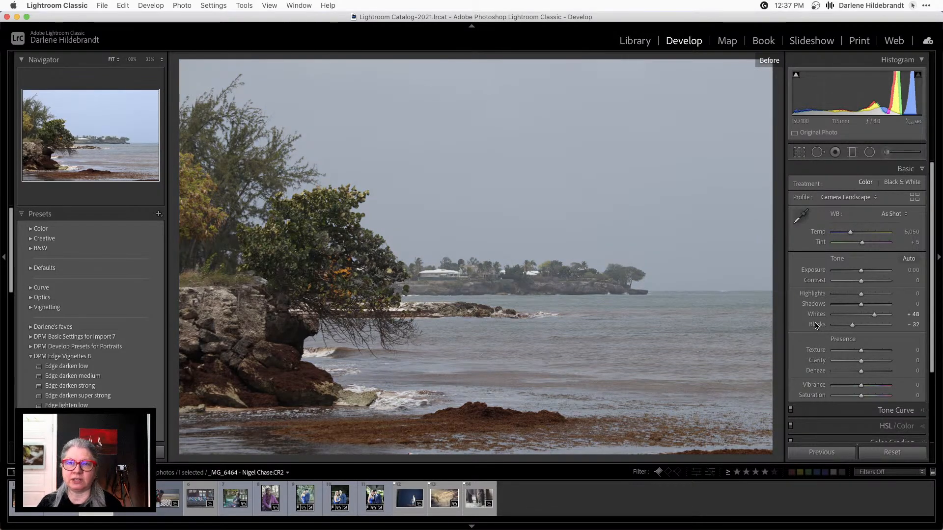
pyautogui.press('\\')
pyautogui.press('\\')
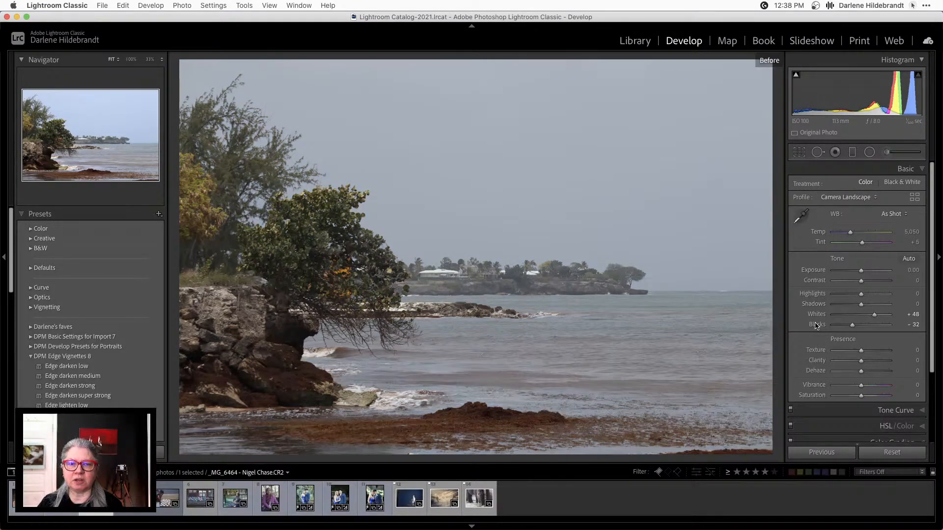
pyautogui.press('\\')
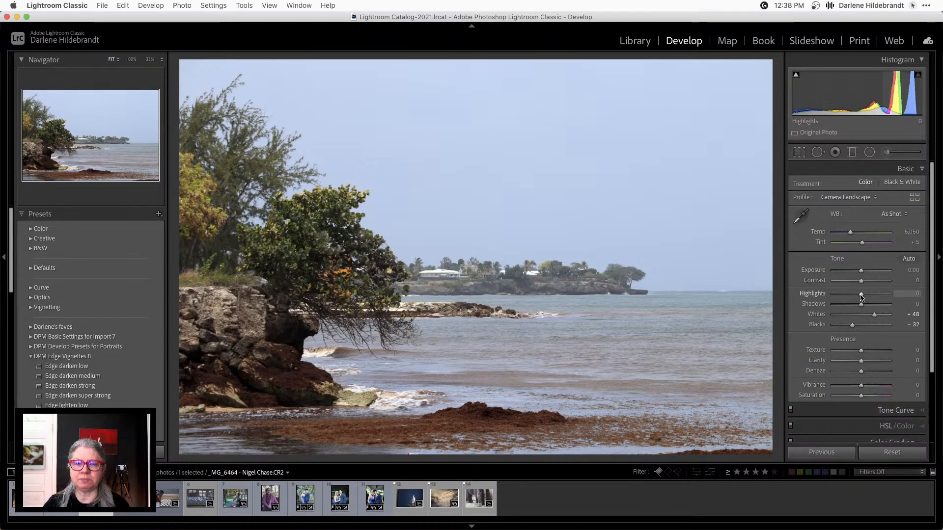
# Step: Try automatic straightening, reset it, and level the photo along the sea horizon with the Straighten tool to about -0.14
pyautogui.press('r')
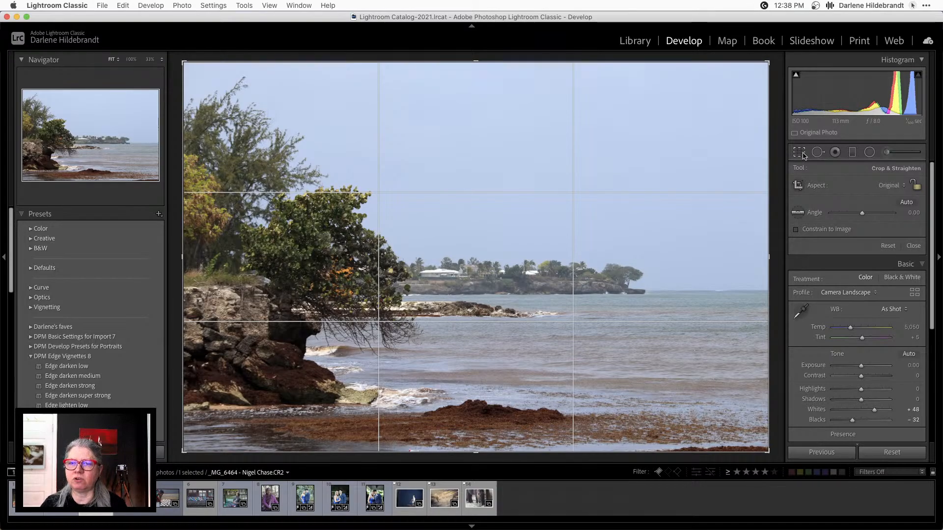
pyautogui.click(906, 203)
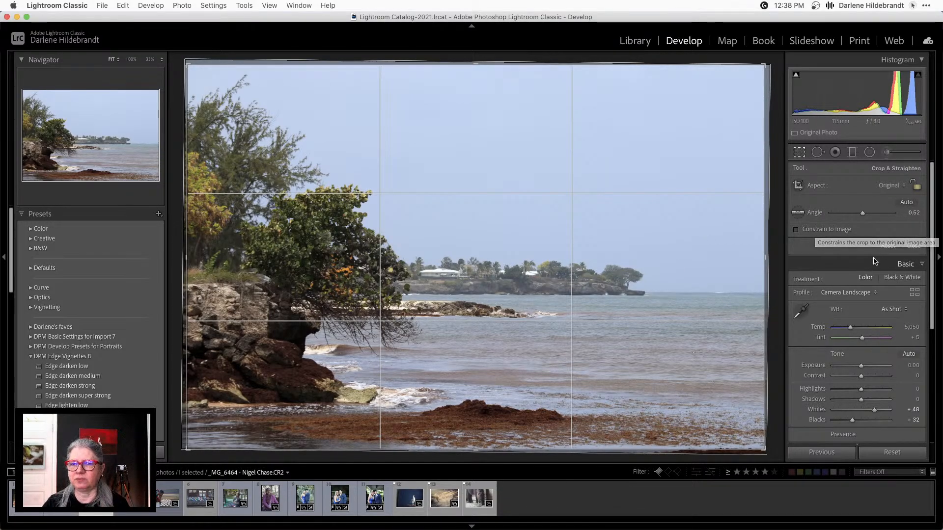
pyautogui.click(887, 247)
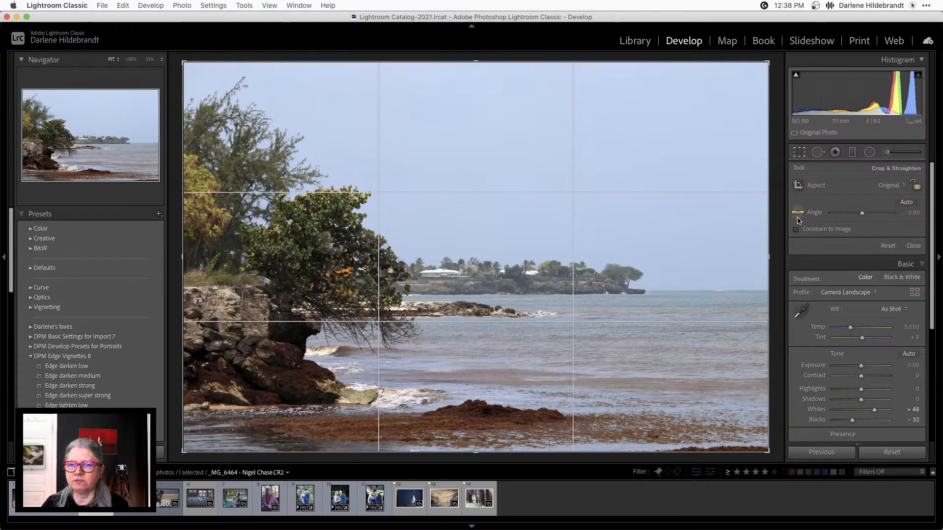
pyautogui.click(797, 211)
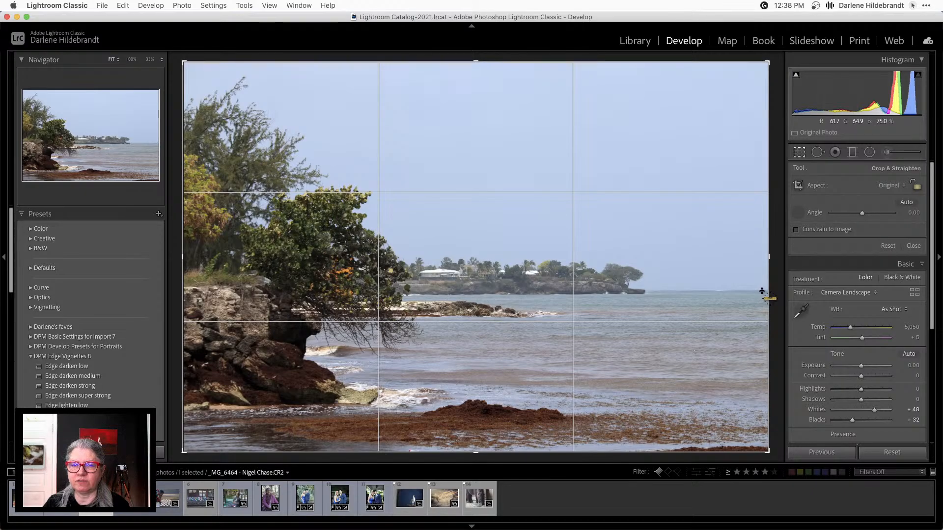
pyautogui.moveTo(761, 291); pyautogui.dragTo(214, 289)
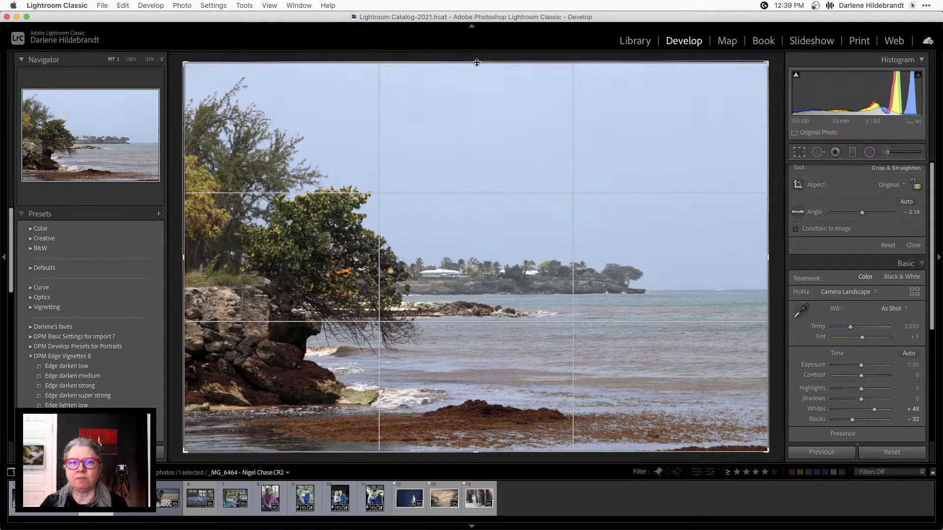
# Step: Crop away the upper part of the sky with a custom aspect, keeping the full width, and apply the crop
pyautogui.moveTo(477, 63); pyautogui.dragTo(476, 61)
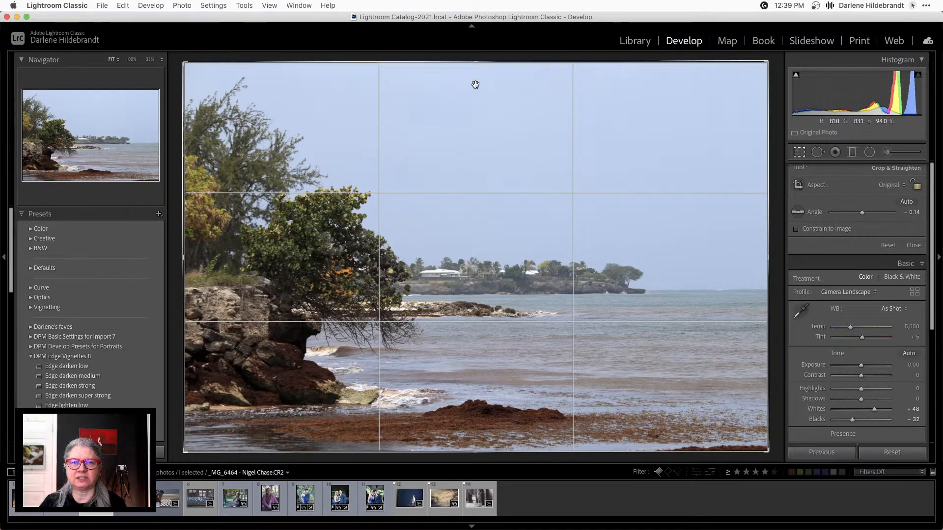
pyautogui.moveTo(475, 63); pyautogui.dragTo(470, 119)
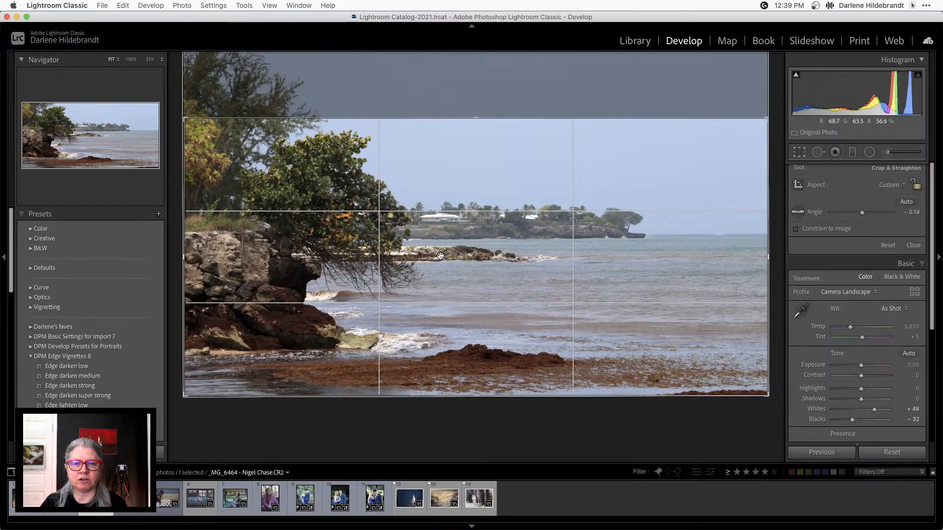
pyautogui.press('Return')
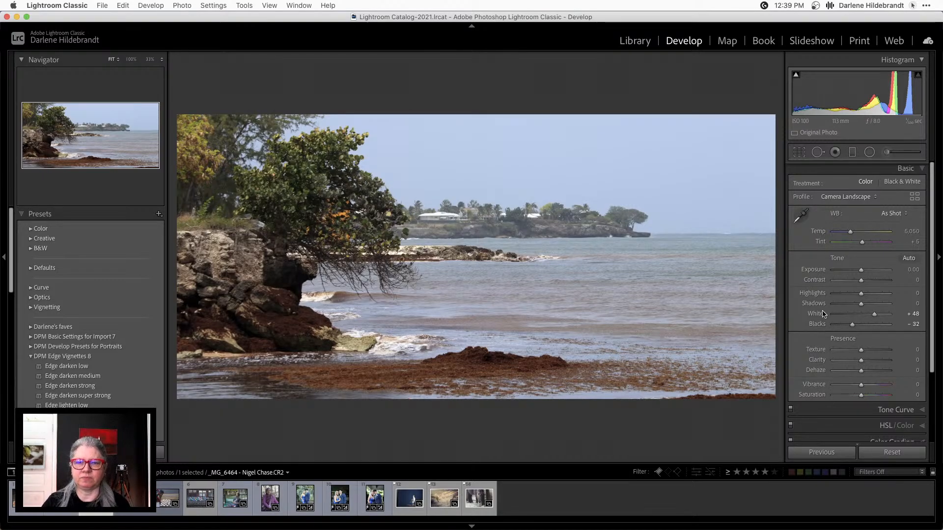
# Step: Trim a thin strip off the bottom edge of the crop to cut out the dark seaweed at the corner
pyautogui.press('r')
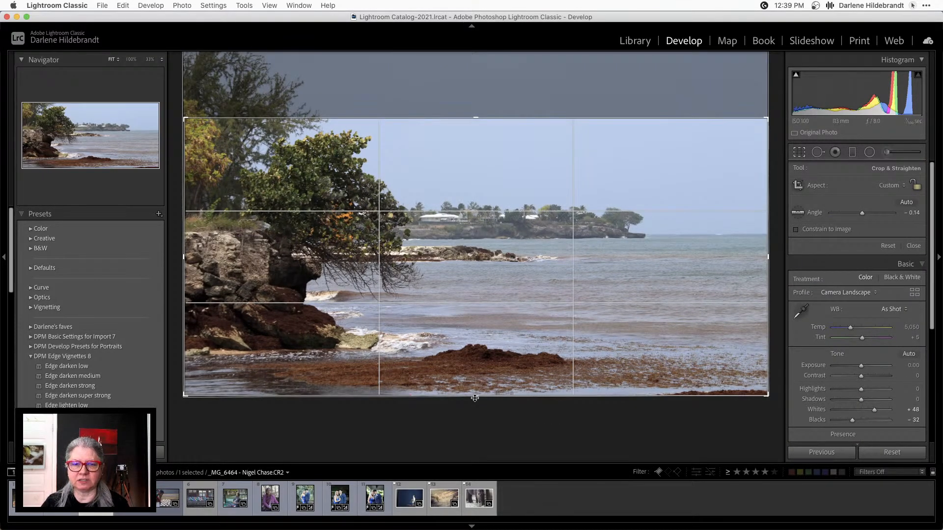
pyautogui.moveTo(475, 396); pyautogui.dragTo(475, 393)
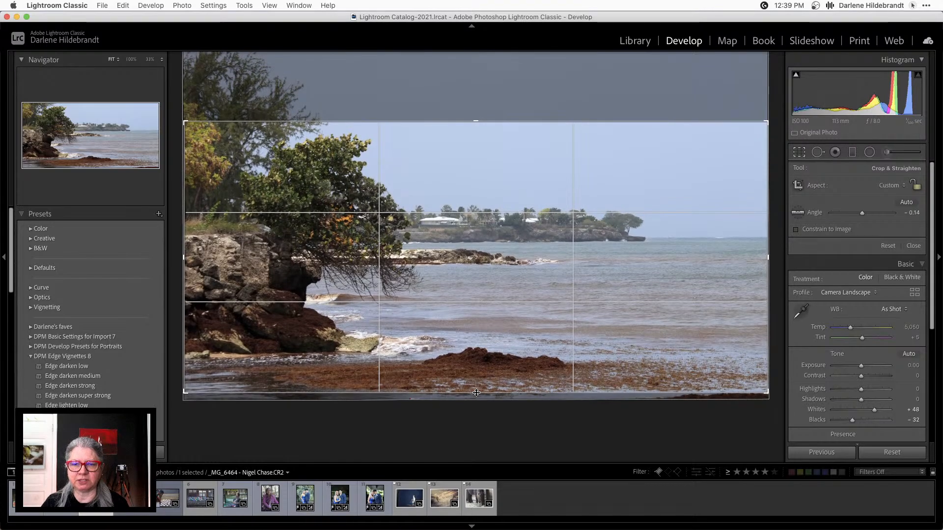
pyautogui.press('r')
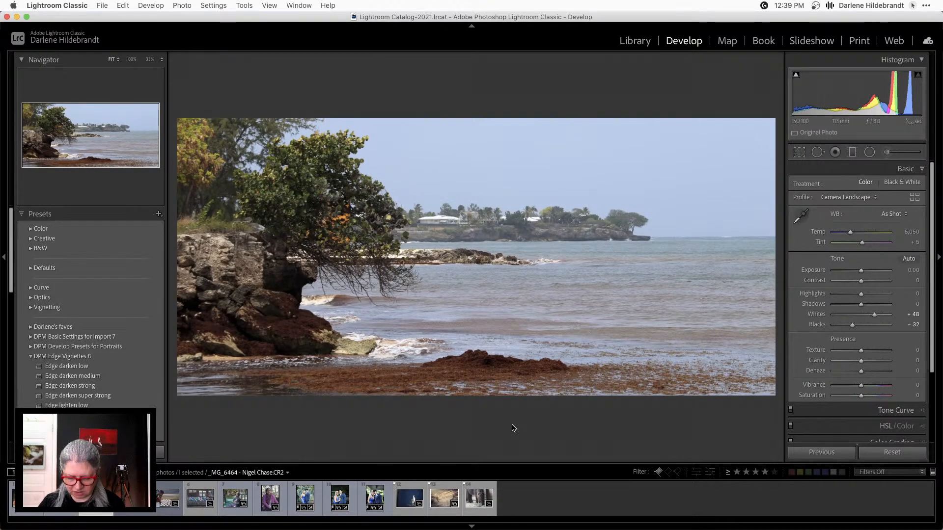
# Step: Compare the cropped photo with its before version and cool the white balance temperature to 4,890
pyautogui.press('\\')
pyautogui.press('\\')
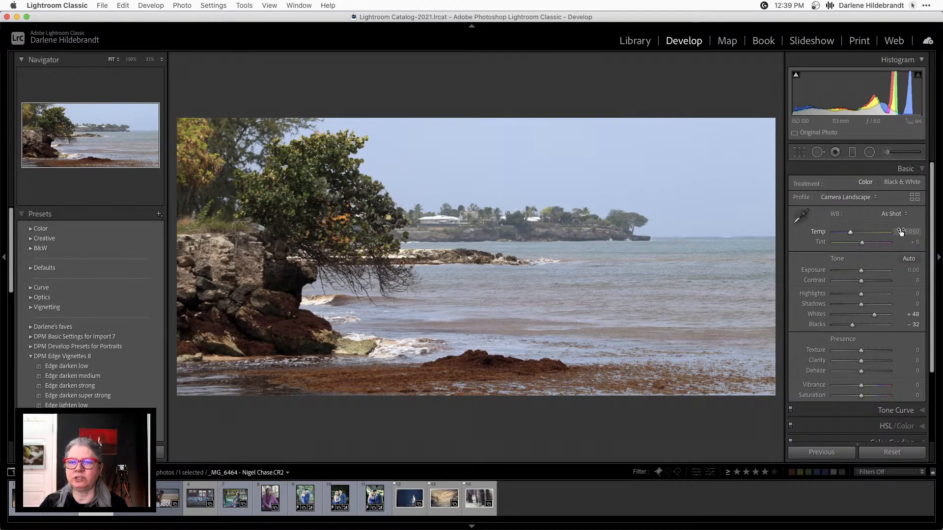
pyautogui.moveTo(903, 232); pyautogui.dragTo(849, 232)
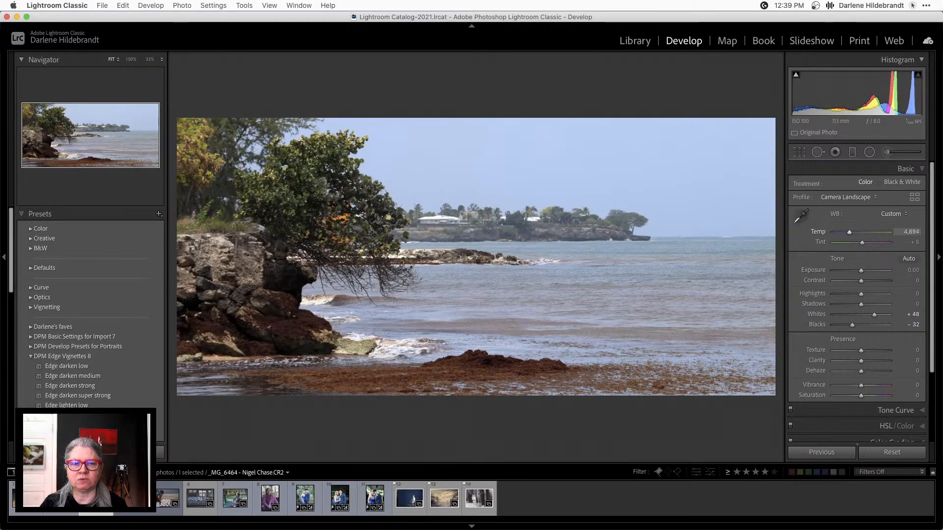
pyautogui.moveTo(908, 232); pyautogui.dragTo(907, 231)
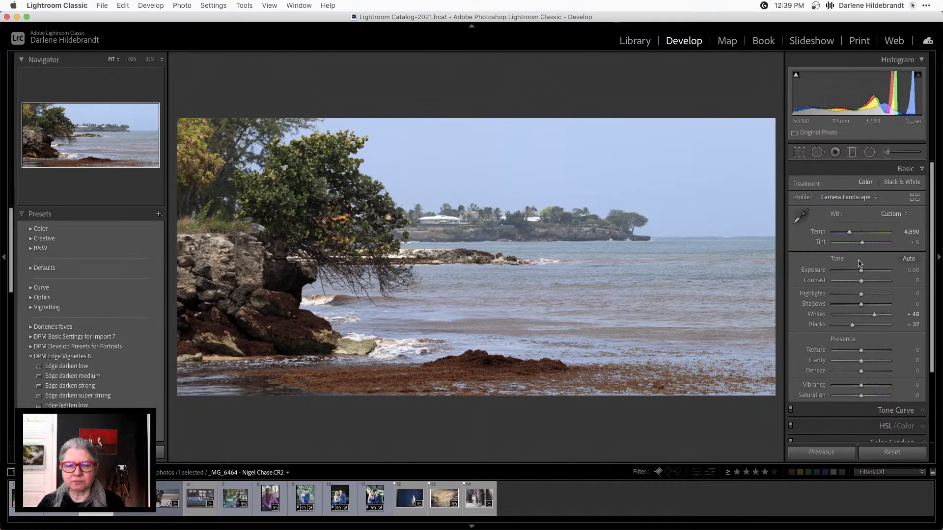
# Step: Examine the branches, rocks, far shoreline, water and seaweed at 100% magnification, then return to the fitted view
pyautogui.click(390, 259)
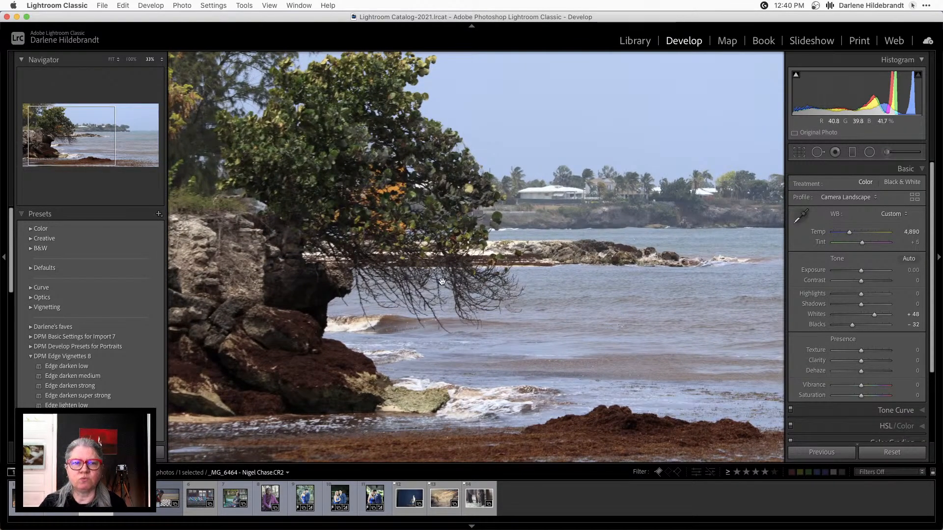
pyautogui.click(130, 59)
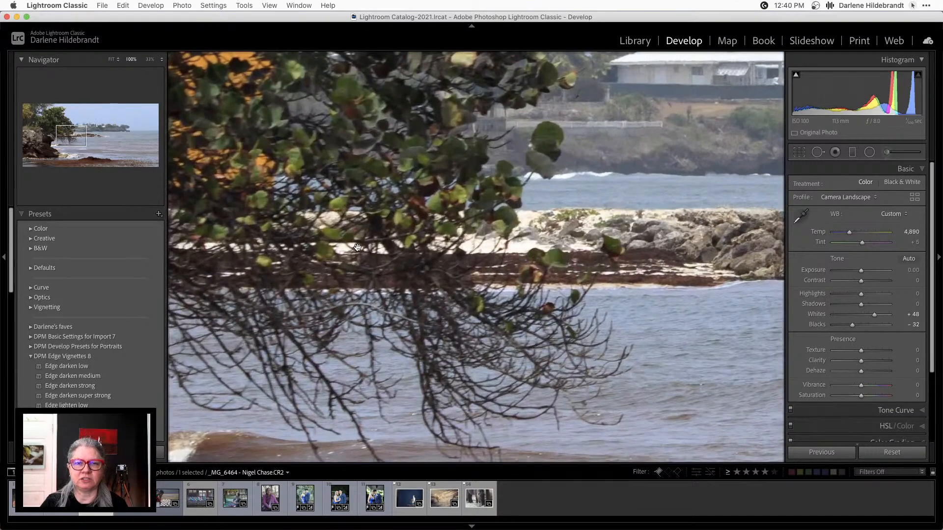
pyautogui.scroll(-4, 569, 274)
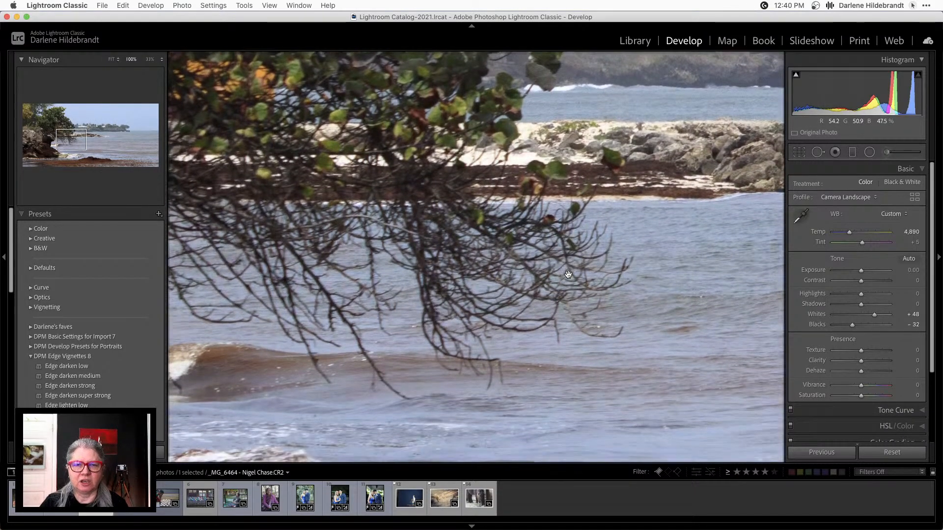
pyautogui.hscroll(5, 567, 273)
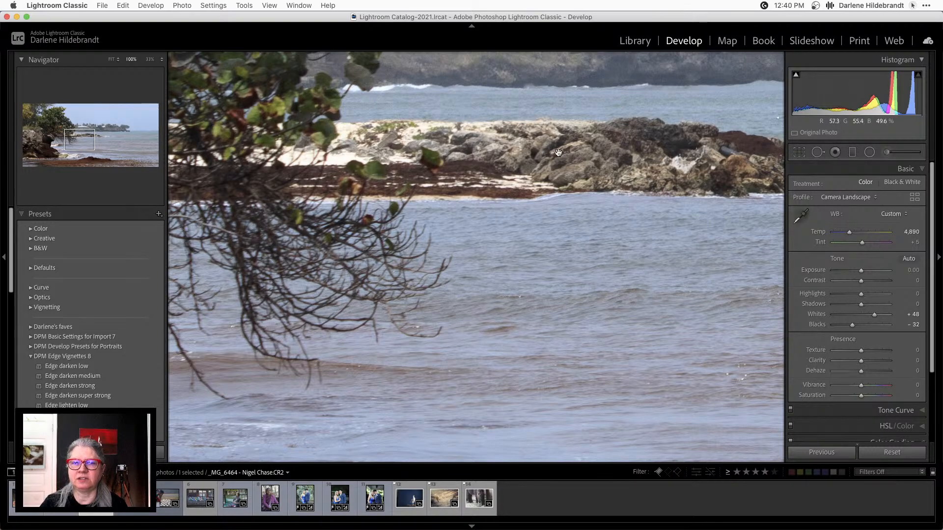
pyautogui.moveTo(594, 182); pyautogui.dragTo(277, 193)
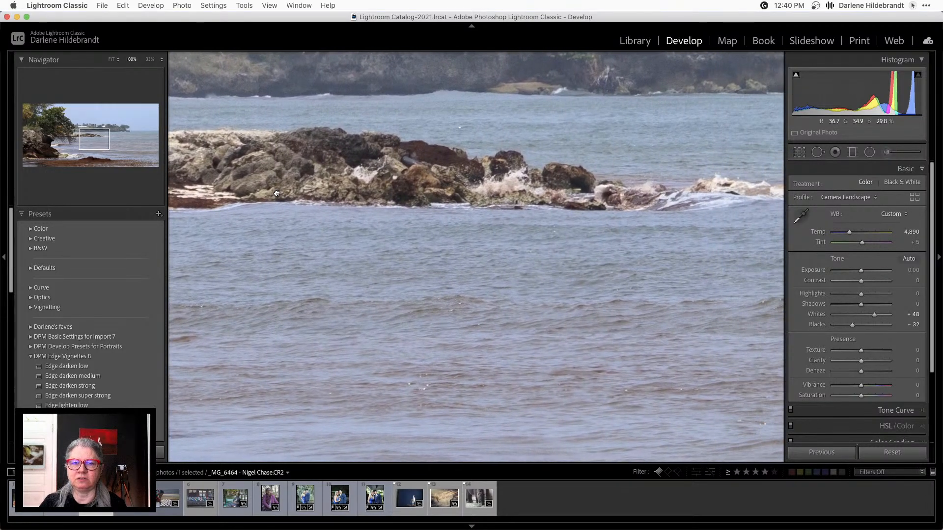
pyautogui.moveTo(637, 253); pyautogui.dragTo(293, 219)
pyautogui.moveTo(533, 245); pyautogui.dragTo(506, 247)
pyautogui.moveTo(503, 189); pyautogui.dragTo(495, 281)
pyautogui.moveTo(513, 143); pyautogui.dragTo(505, 208)
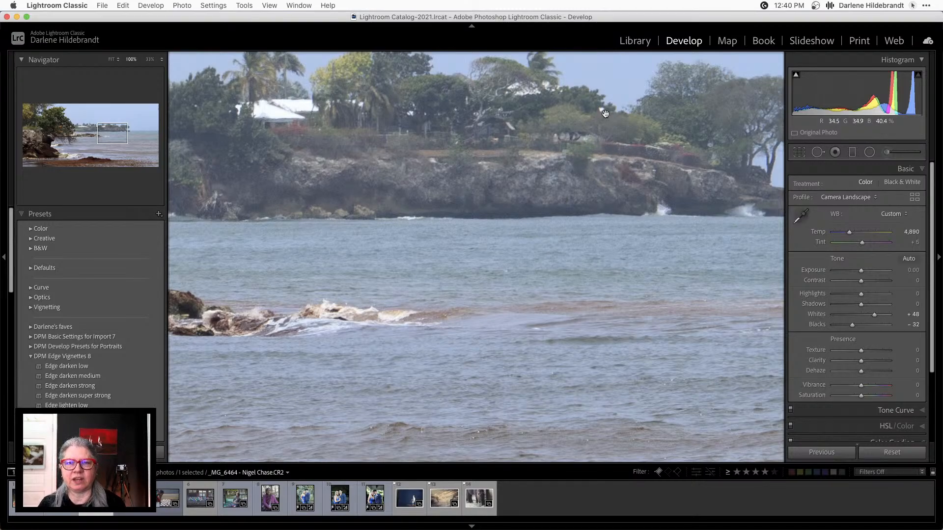
pyautogui.moveTo(668, 191); pyautogui.dragTo(655, 146)
pyautogui.moveTo(563, 334); pyautogui.dragTo(565, 181)
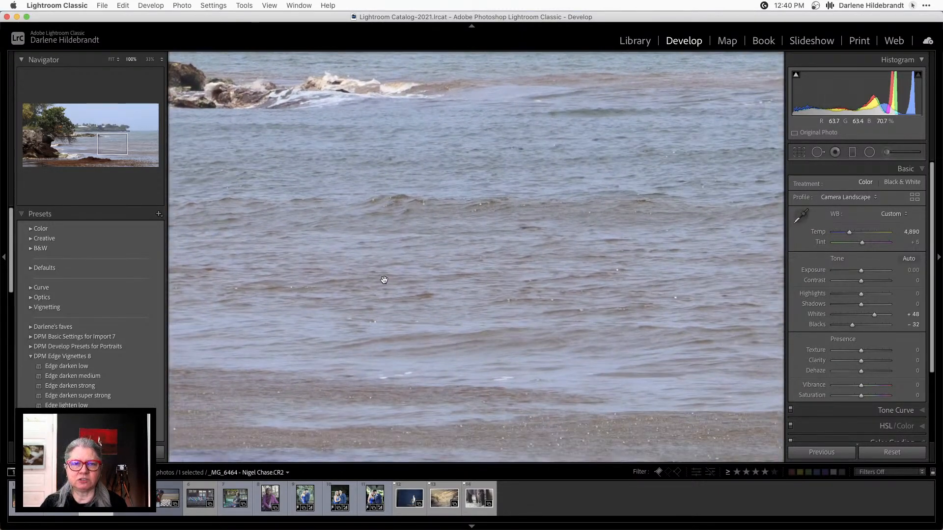
pyautogui.moveTo(383, 280); pyautogui.dragTo(492, 190)
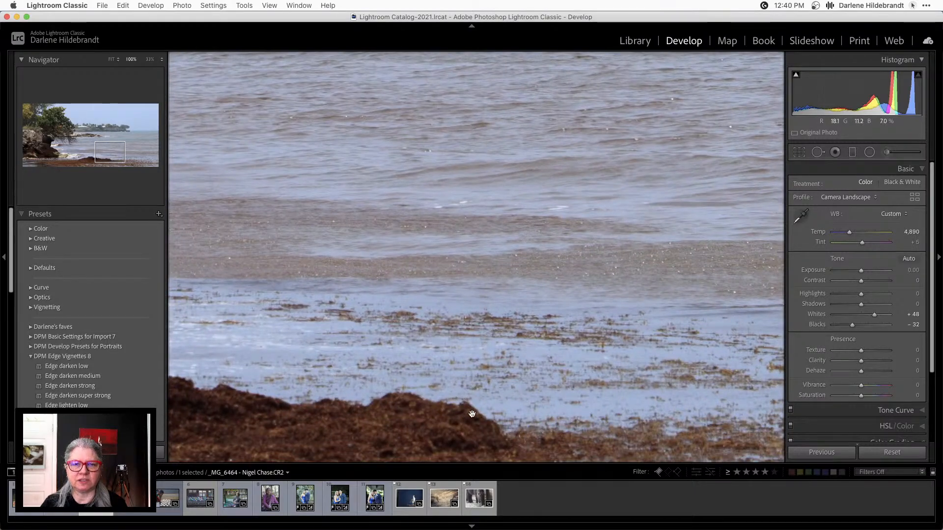
pyautogui.moveTo(388, 374); pyautogui.dragTo(378, 348)
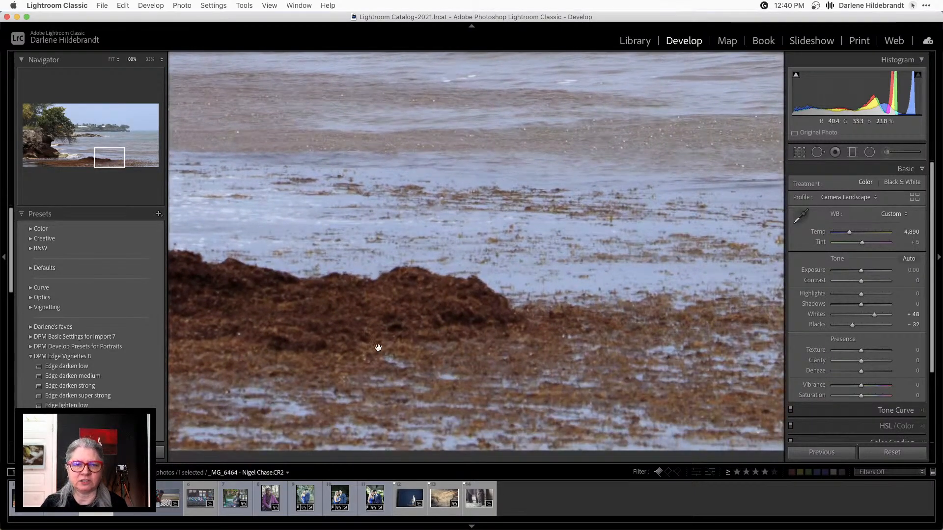
pyautogui.moveTo(418, 205); pyautogui.dragTo(410, 321)
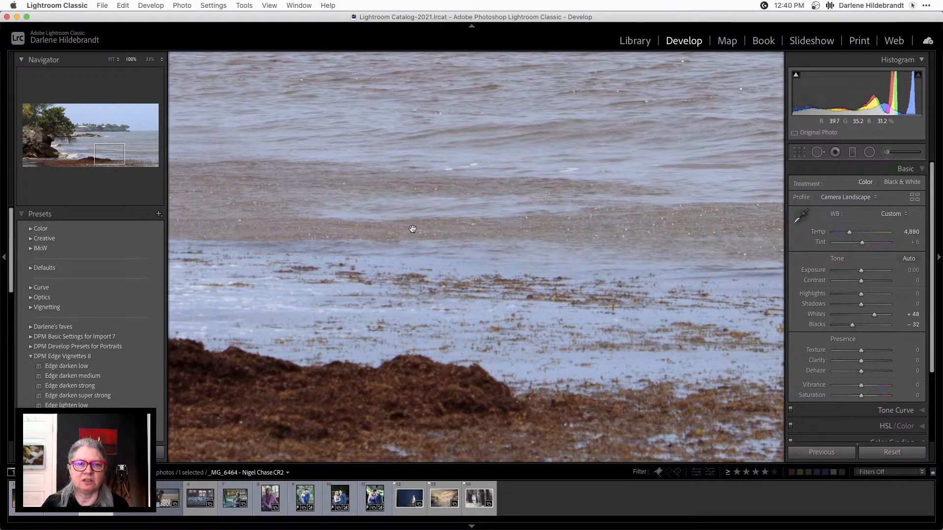
pyautogui.moveTo(412, 229); pyautogui.dragTo(407, 277)
pyautogui.moveTo(319, 177); pyautogui.dragTo(346, 248)
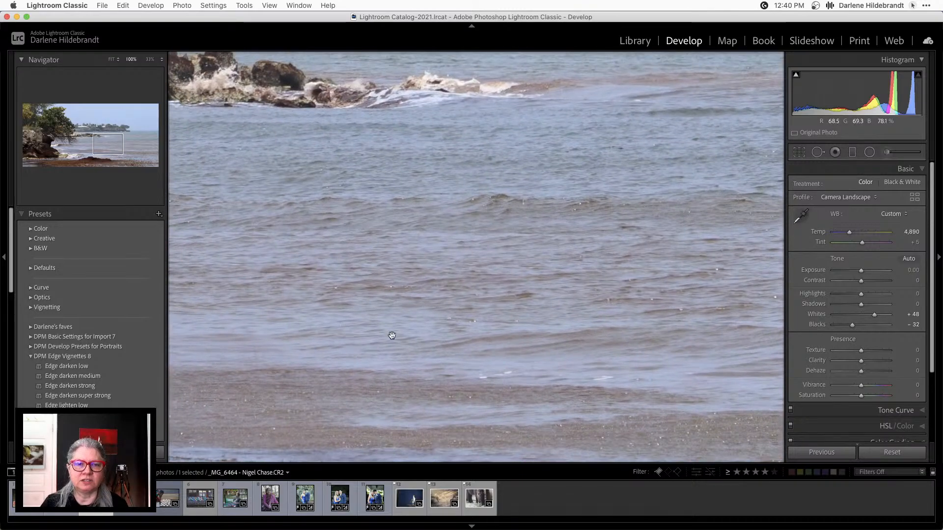
pyautogui.moveTo(363, 185); pyautogui.dragTo(489, 199)
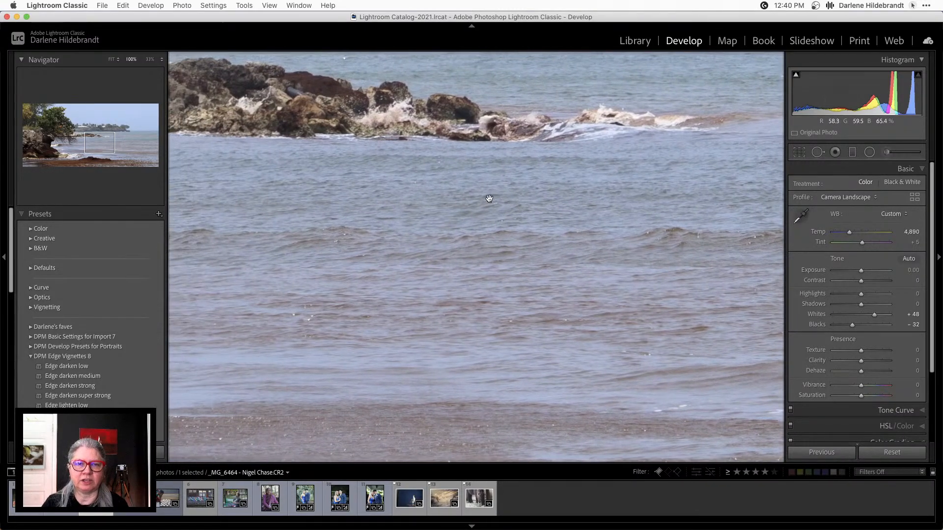
pyautogui.click(478, 201)
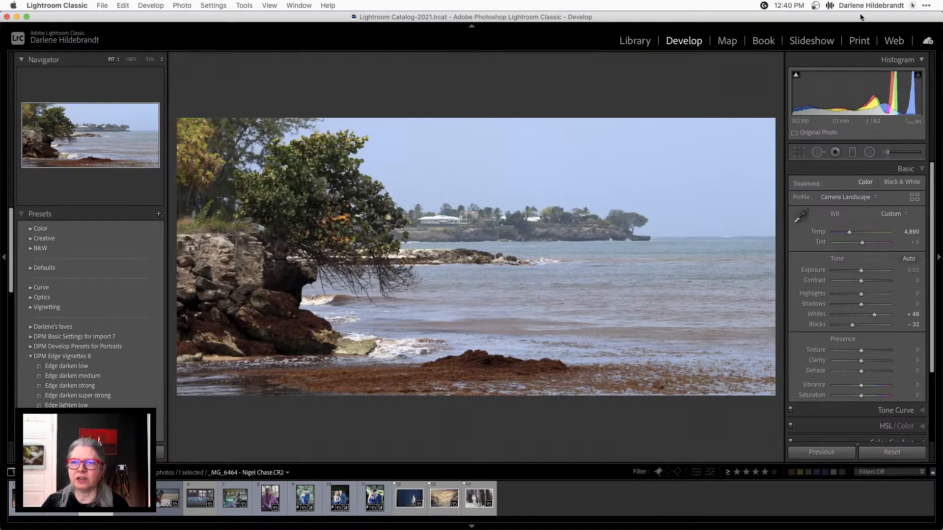
# Step: Turn on the cursor highlight in the system's pointer highlighting utility
pyautogui.click(910, 5)
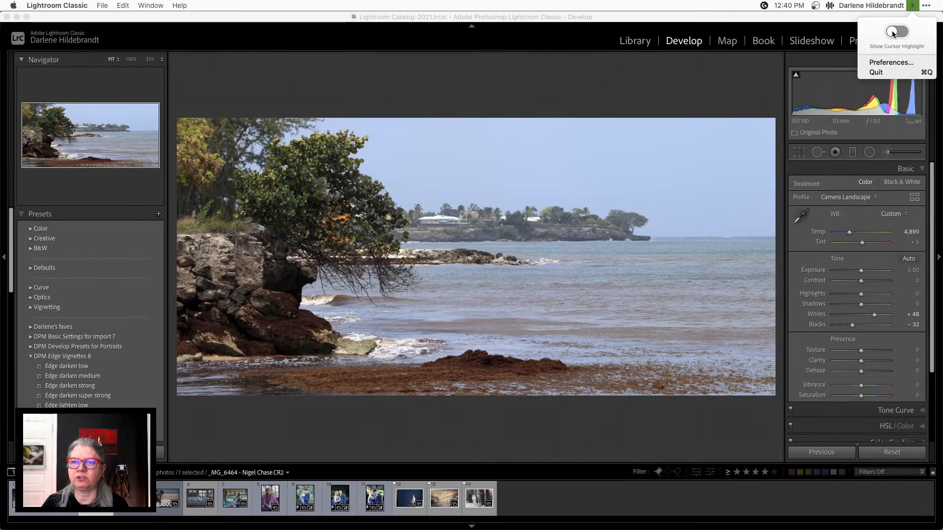
pyautogui.click(897, 31)
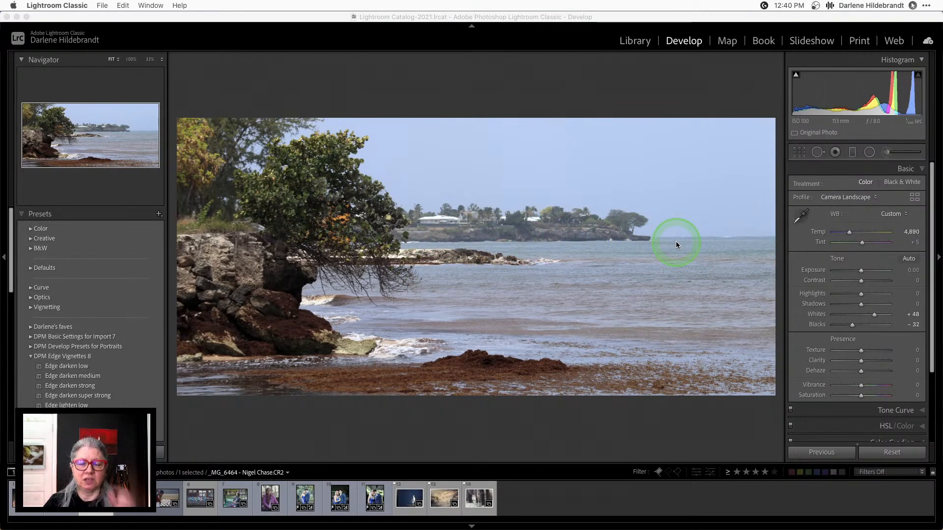
# Step: Examine the rock wall and the tree foliage at 100% magnification, then return to the fitted view
pyautogui.click(236, 278)
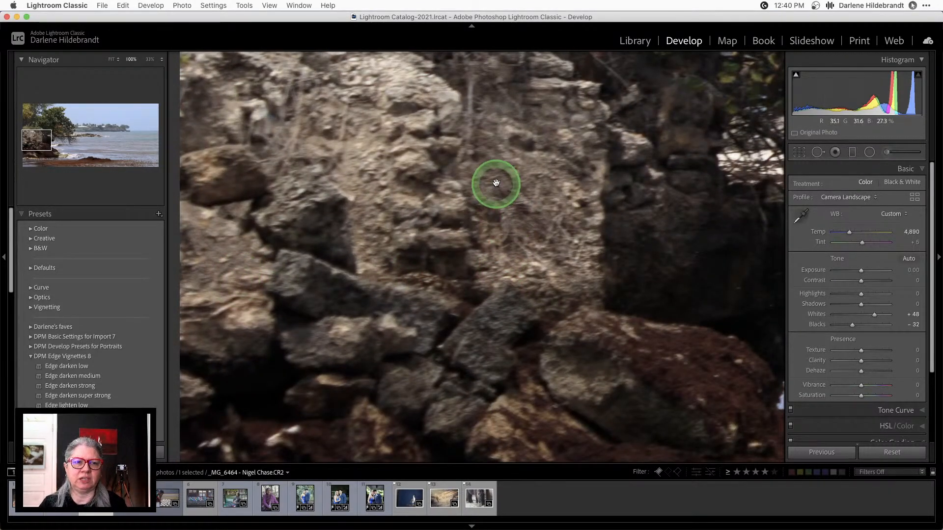
pyautogui.moveTo(496, 183); pyautogui.dragTo(495, 368)
pyautogui.moveTo(574, 259); pyautogui.dragTo(429, 372)
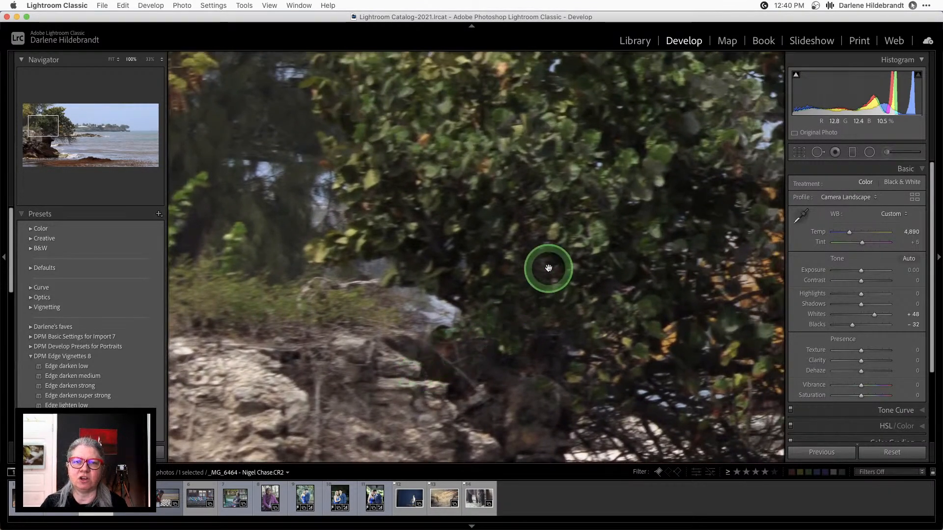
pyautogui.moveTo(549, 269); pyautogui.dragTo(417, 325)
pyautogui.moveTo(459, 298); pyautogui.dragTo(385, 230)
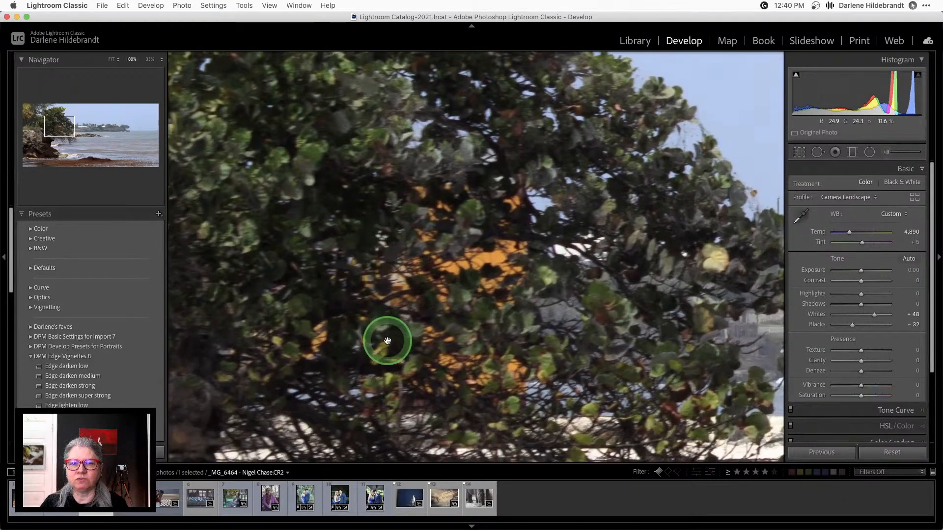
pyautogui.click(387, 341)
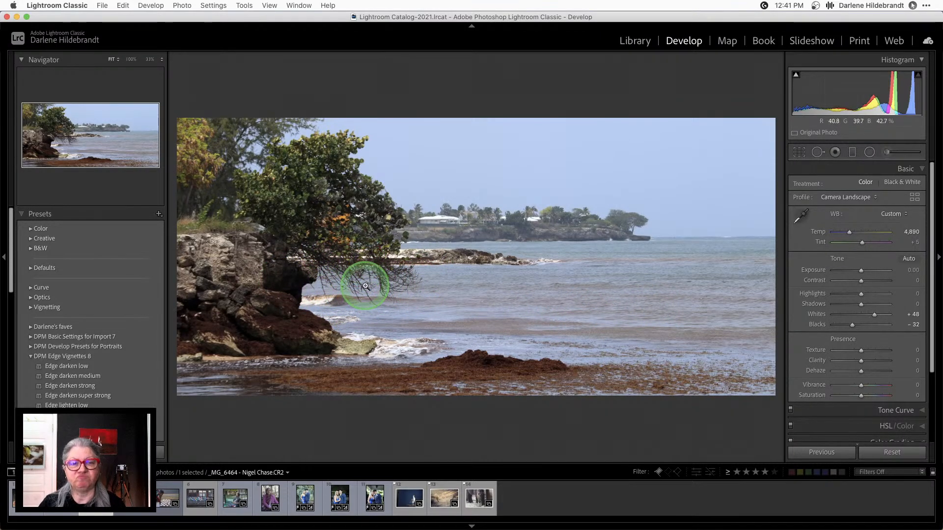
pyautogui.click(253, 256)
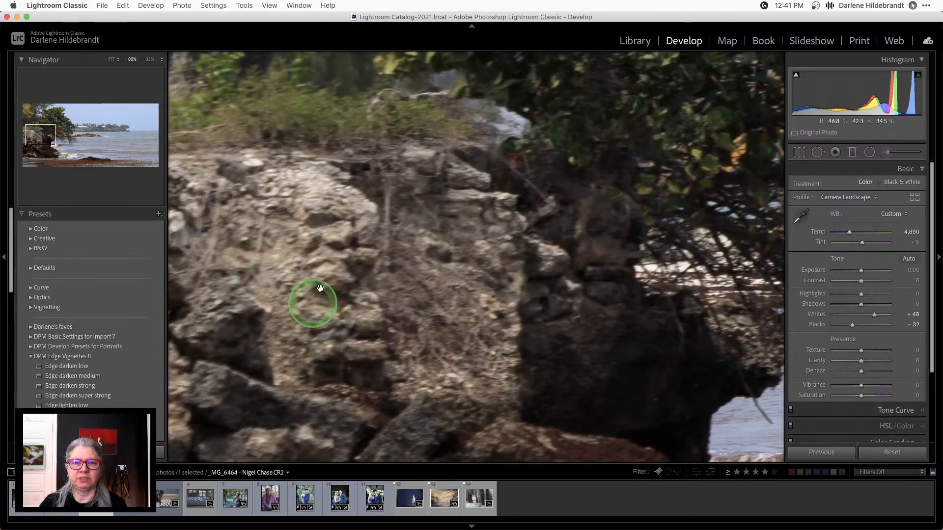
pyautogui.click(305, 234)
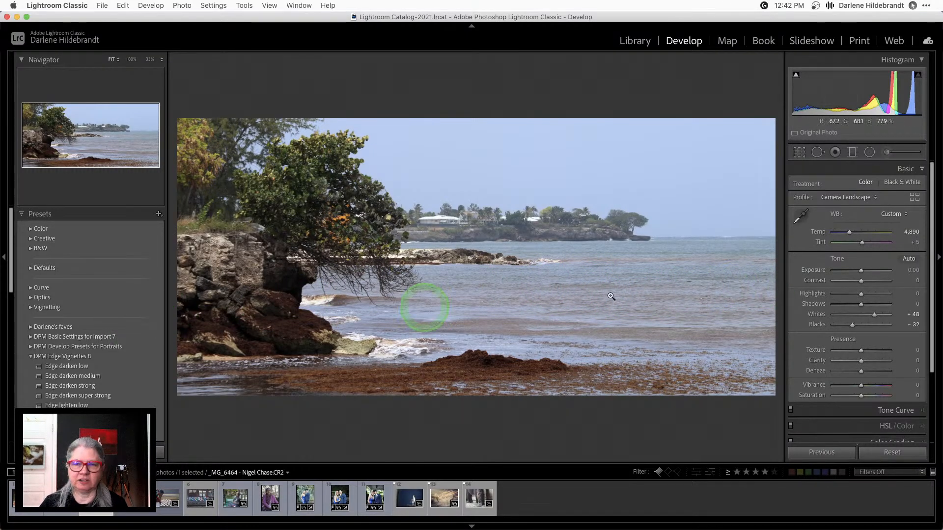
# Step: Apply a hard-edged Highlight Priority post-crop vignette with amount -74, feather 0 and highlights 36
pyautogui.scroll(-4, 842, 290)
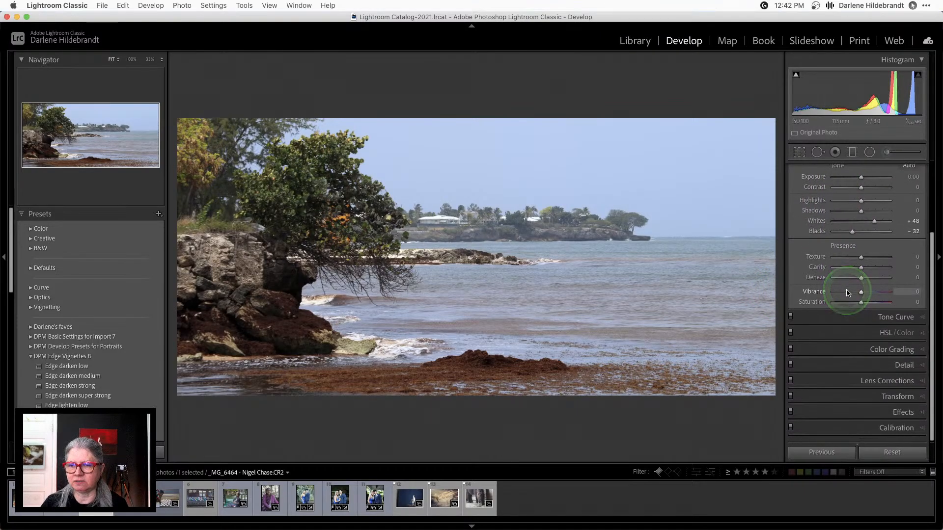
pyautogui.click(895, 414)
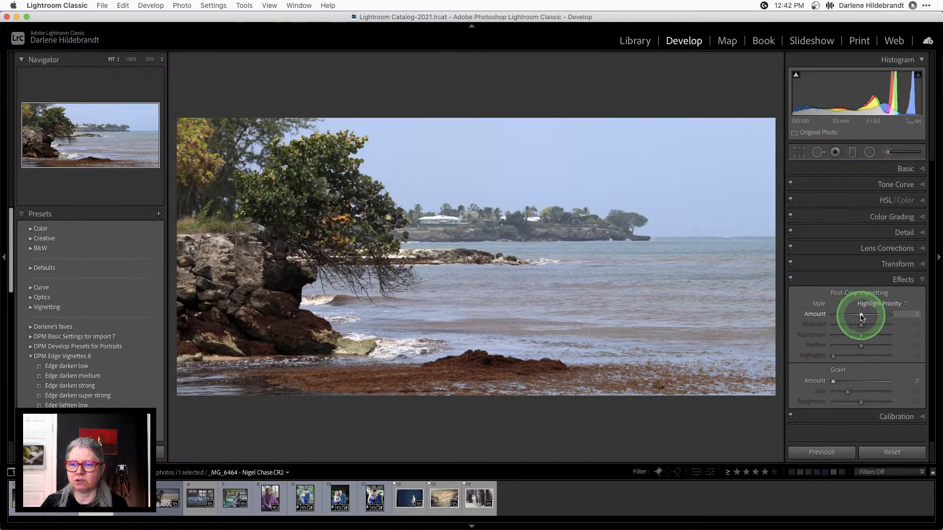
pyautogui.moveTo(859, 314); pyautogui.dragTo(841, 315)
pyautogui.moveTo(860, 345); pyautogui.dragTo(818, 351)
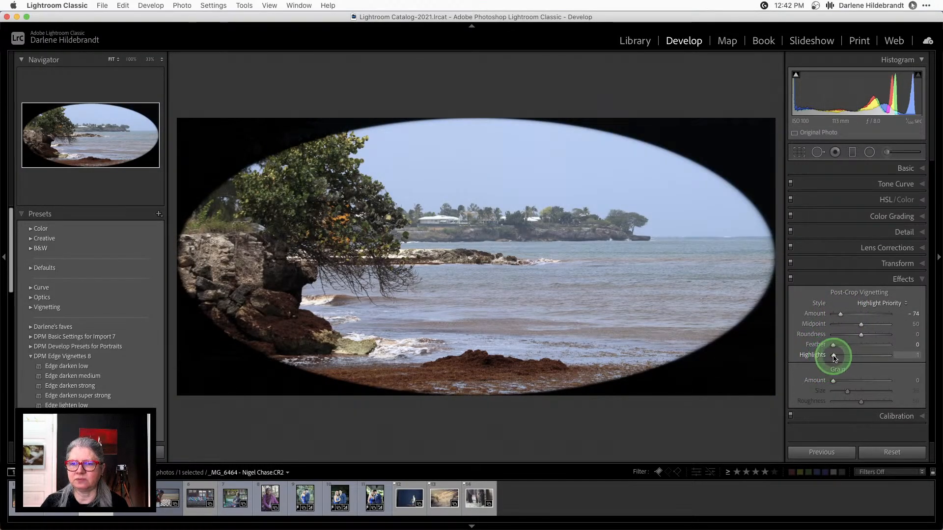
pyautogui.click(879, 303)
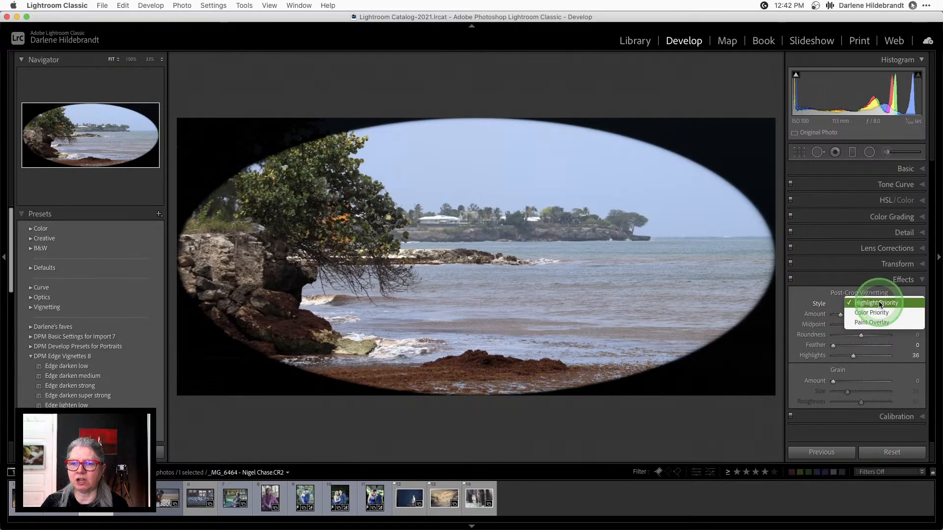
pyautogui.click(872, 305)
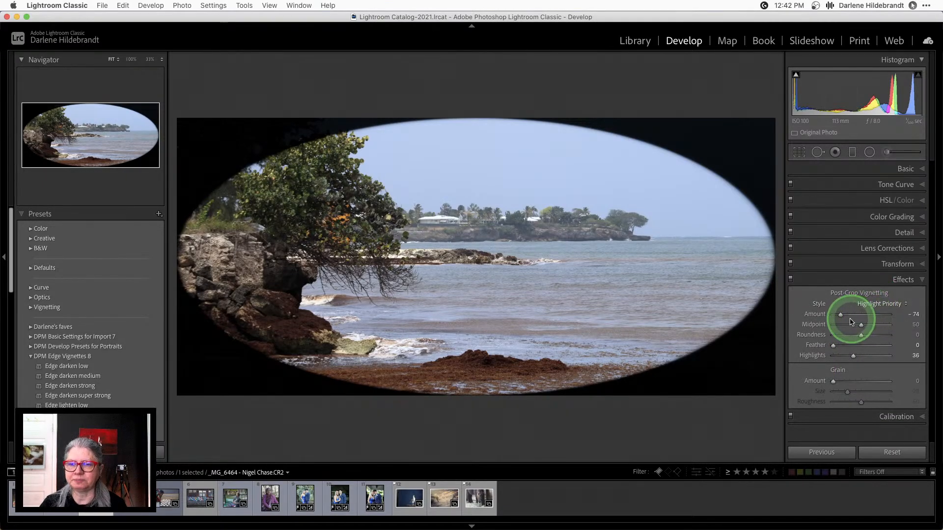
# Step: Soften the post-crop vignette with amount -22, midpoint 26, roundness +6 and feather 77
pyautogui.moveTo(861, 328); pyautogui.dragTo(855, 348)
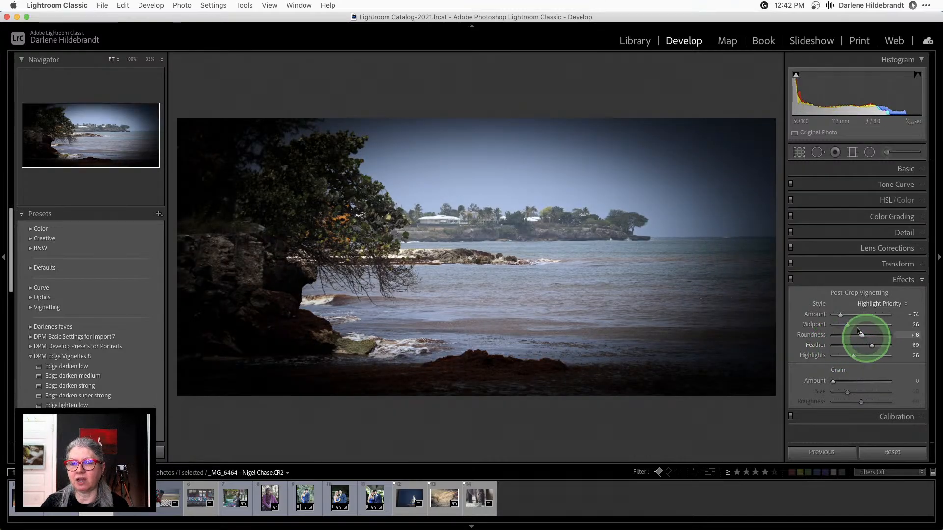
pyautogui.moveTo(840, 315); pyautogui.dragTo(855, 315)
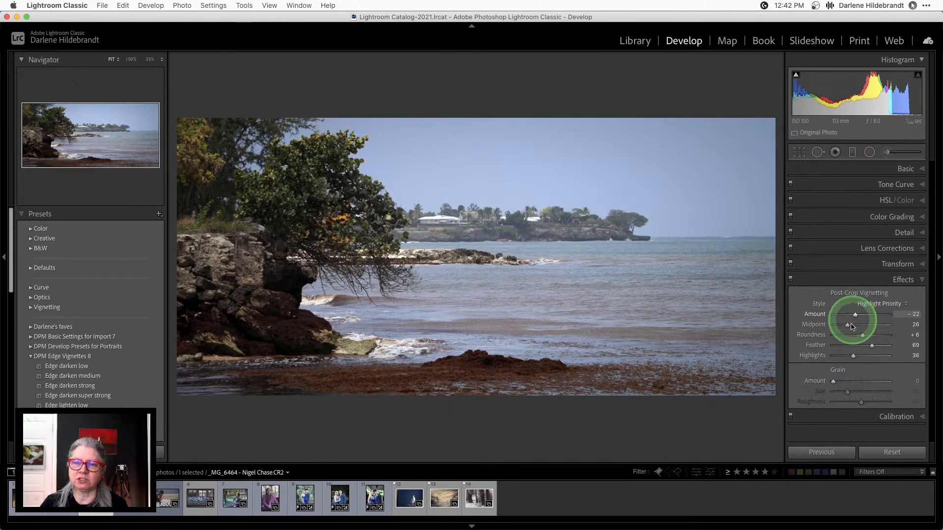
pyautogui.click(846, 345)
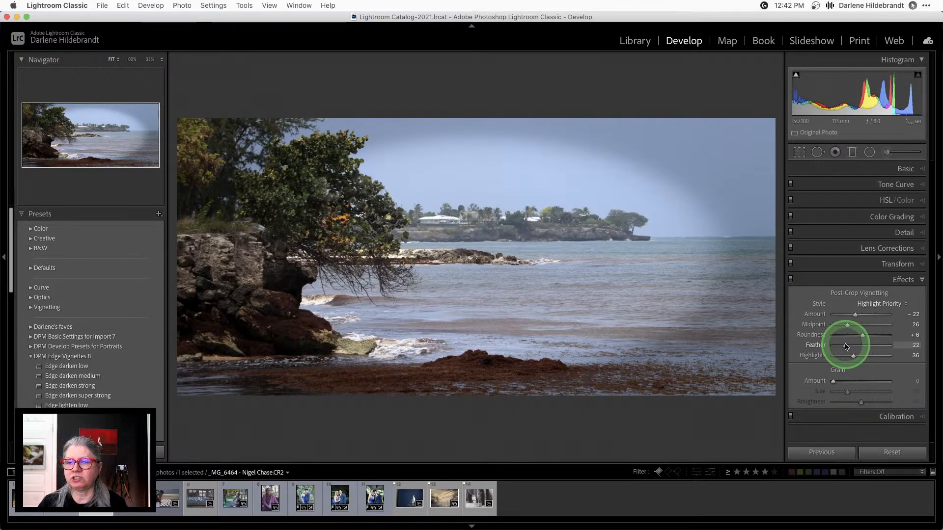
pyautogui.moveTo(845, 346); pyautogui.dragTo(877, 347)
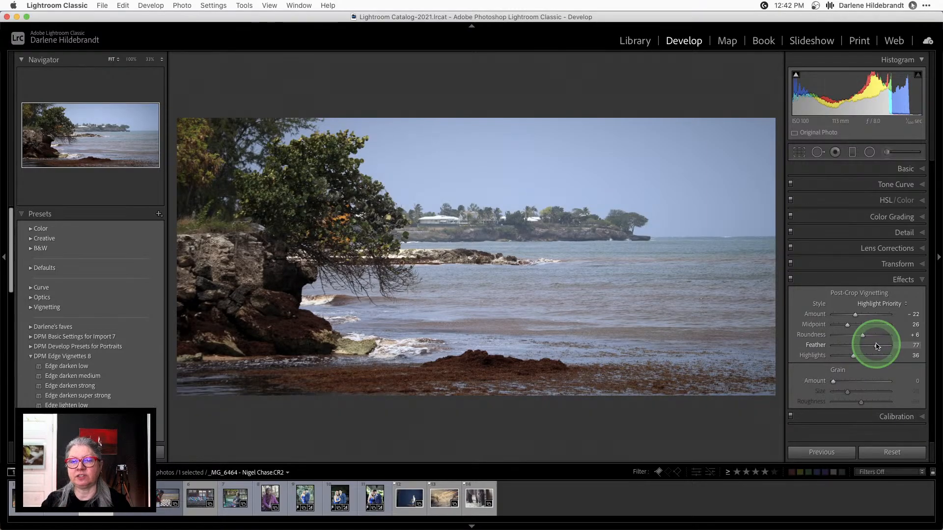
# Step: Set the vignette's amount to -34 and highlights to 64, and switch its style to Color Priority
pyautogui.click(855, 315)
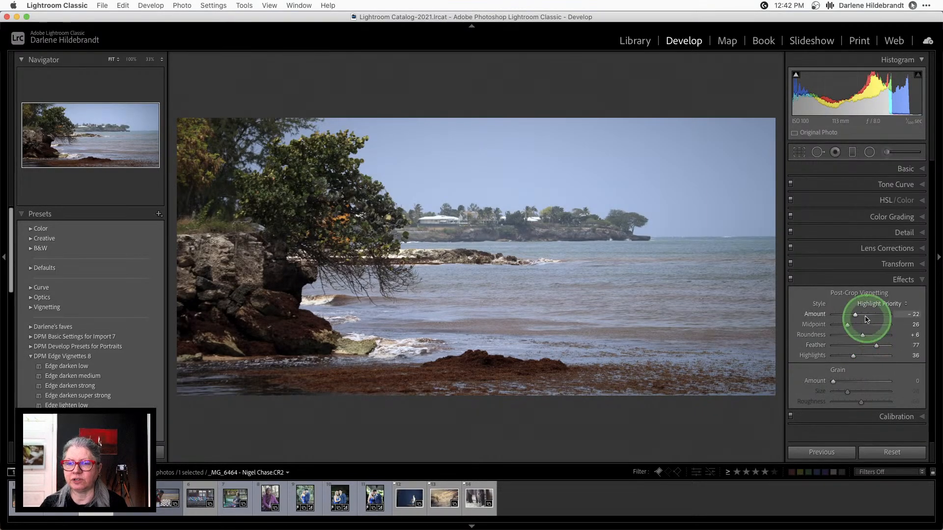
pyautogui.moveTo(855, 317); pyautogui.dragTo(852, 317)
pyautogui.moveTo(853, 357); pyautogui.dragTo(869, 357)
pyautogui.click(874, 303)
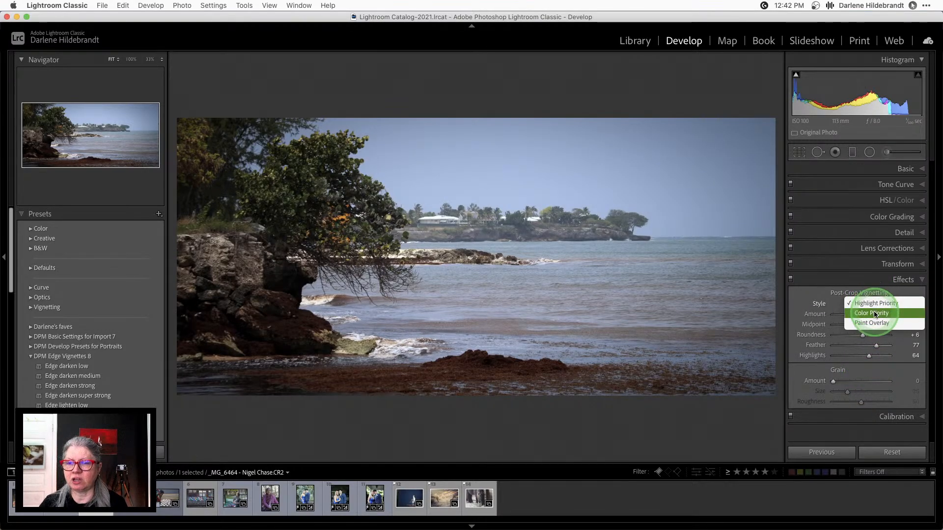
pyautogui.click(876, 314)
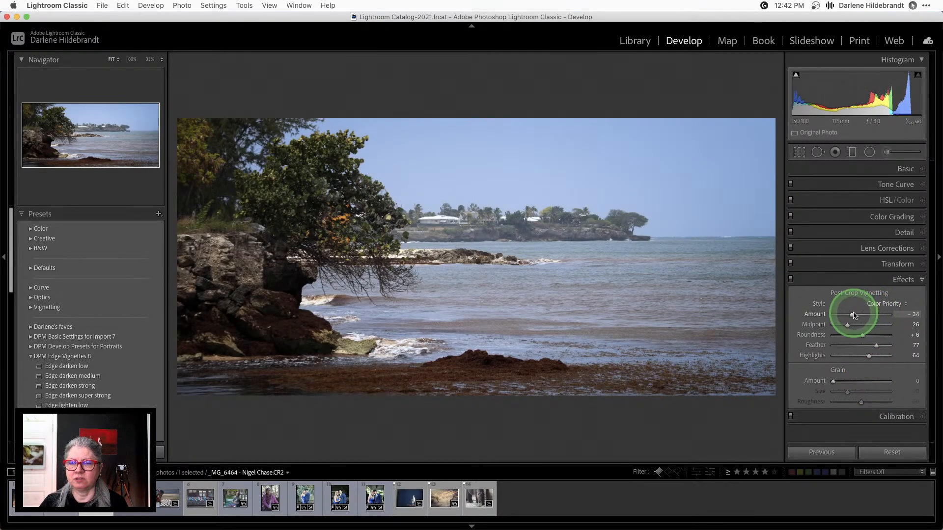
# Step: Refine the Color Priority vignette to amount -36 and highlights 59, and compare the photo with its before version
pyautogui.moveTo(852, 315); pyautogui.dragTo(849, 316)
pyautogui.click(868, 356)
pyautogui.moveTo(868, 356); pyautogui.dragTo(800, 351)
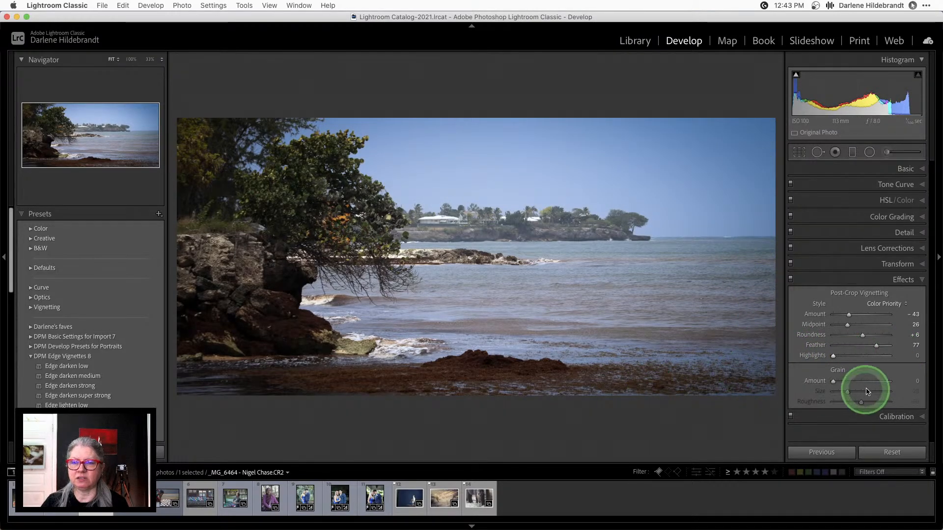
pyautogui.click(874, 355)
pyautogui.moveTo(878, 363); pyautogui.dragTo(867, 347)
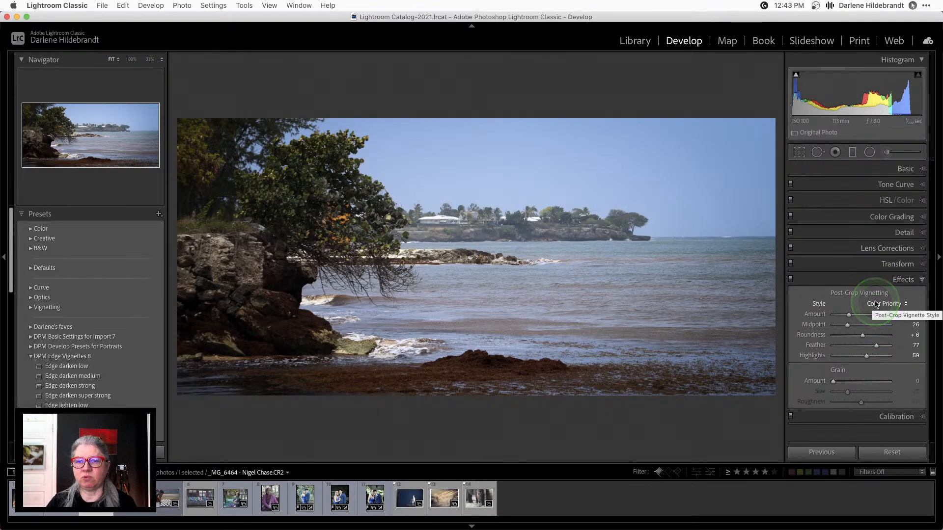
pyautogui.moveTo(849, 317); pyautogui.dragTo(851, 317)
pyautogui.press('\\')
pyautogui.press('\\')
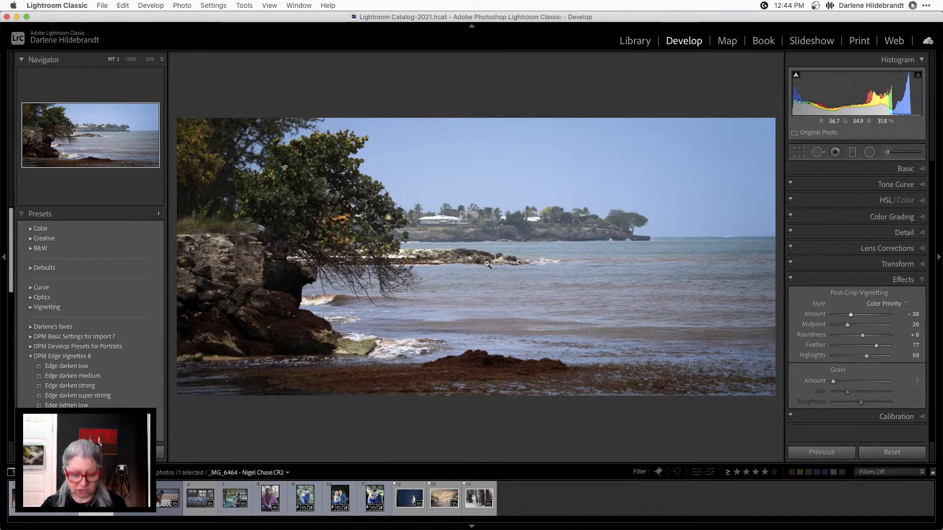
# Step: Show the camera info overlay, return to the library grid and open the photo of the women in the Orvieto plaza
pyautogui.press('i')
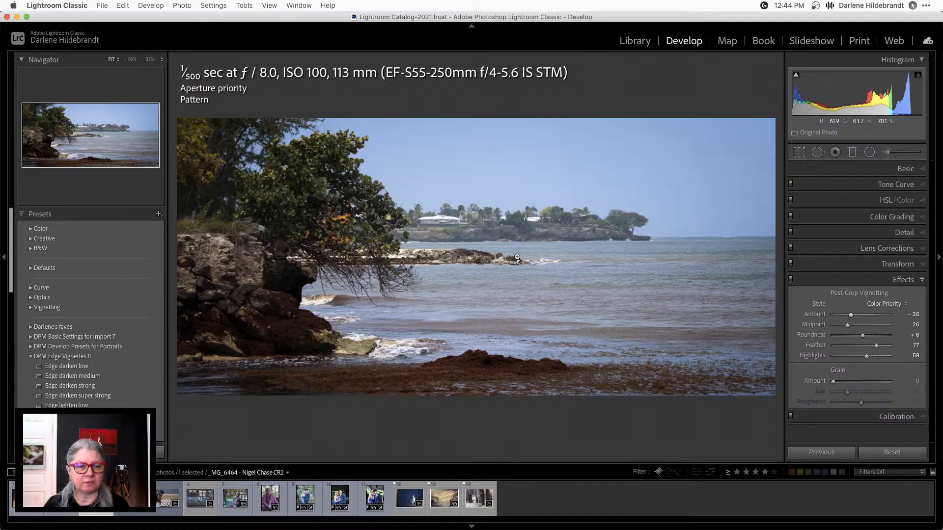
pyautogui.press('g')
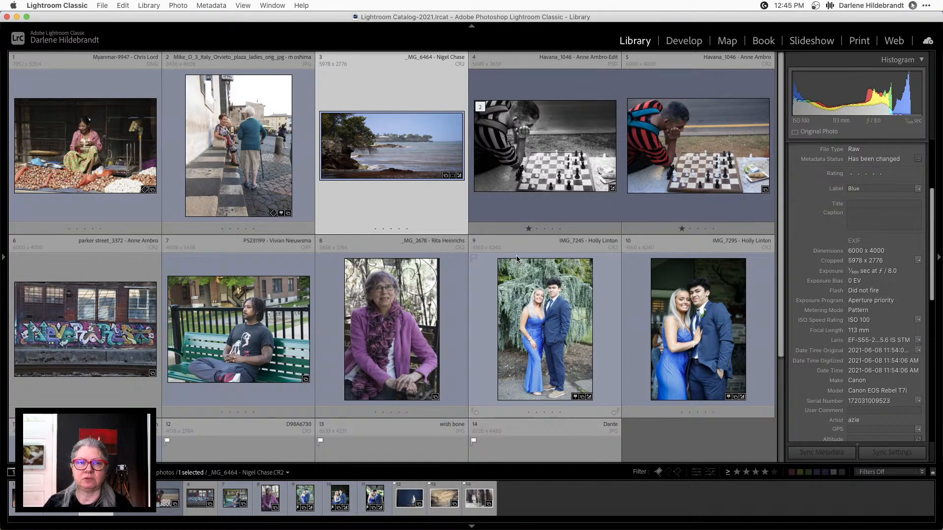
pyautogui.doubleClick(234, 183)
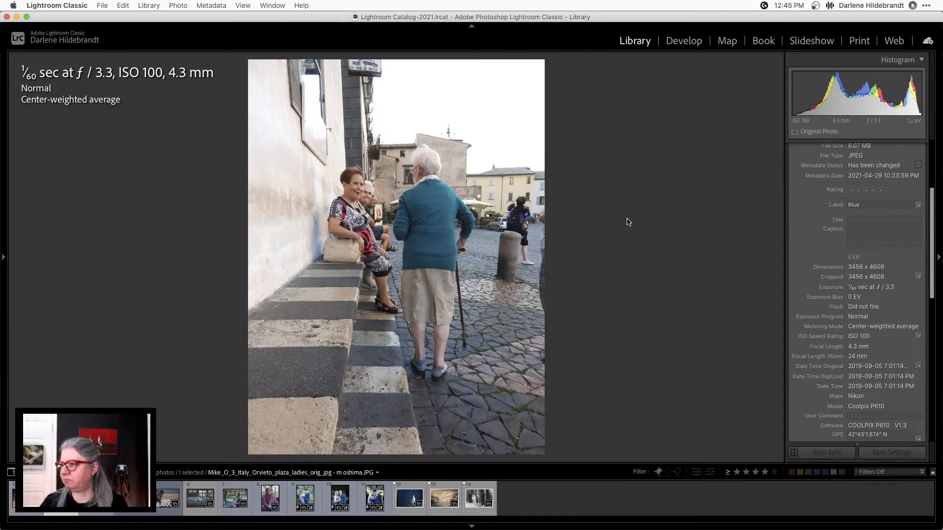
# Step: Examine the street sign and the seated women at 100% magnification, hiding the info overlay in between
pyautogui.click(342, 79)
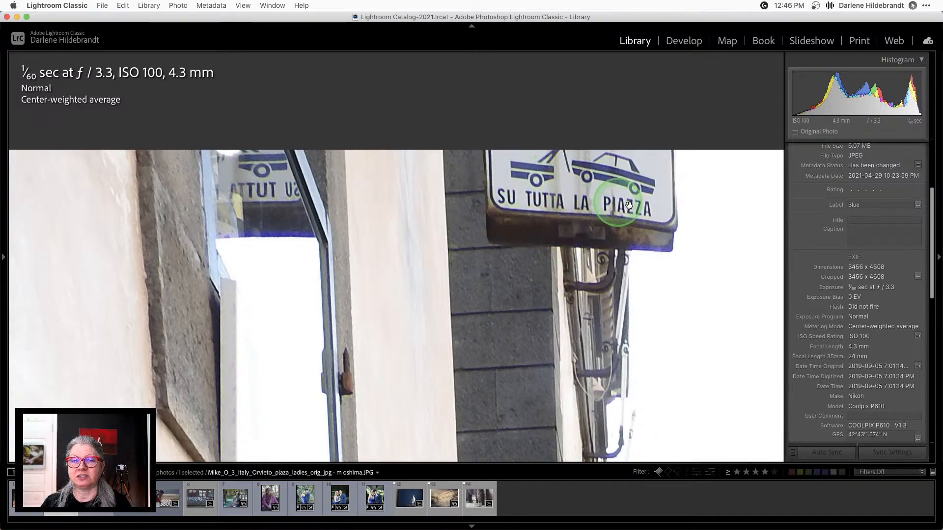
pyautogui.click(536, 292)
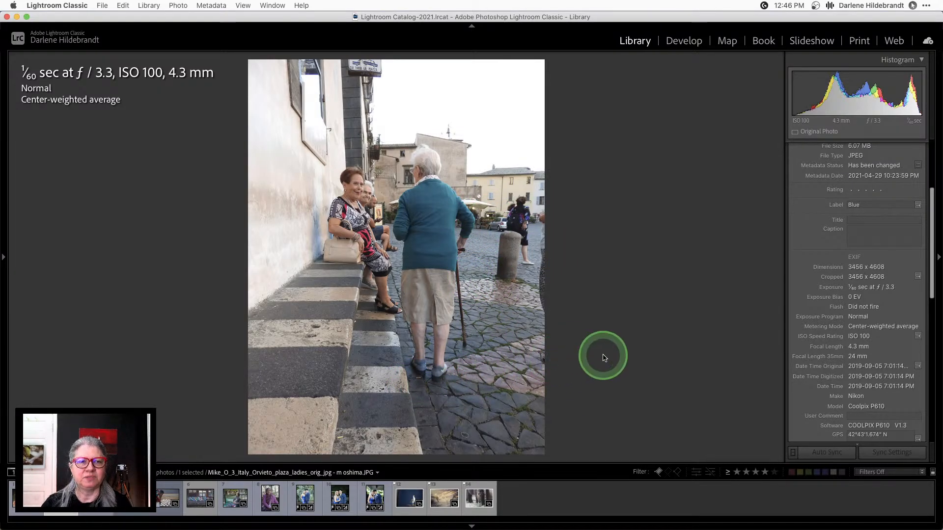
pyautogui.press('i')
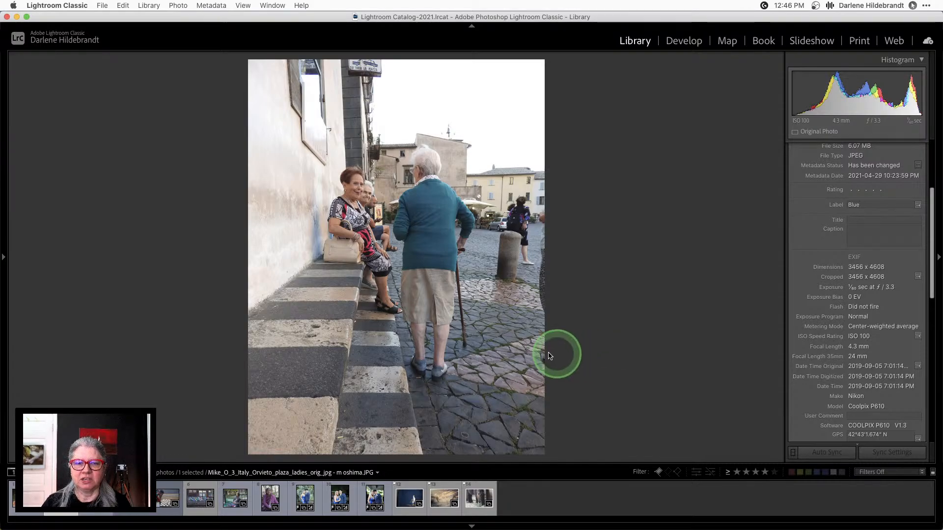
pyautogui.click(338, 219)
pyautogui.moveTo(483, 231); pyautogui.dragTo(415, 299)
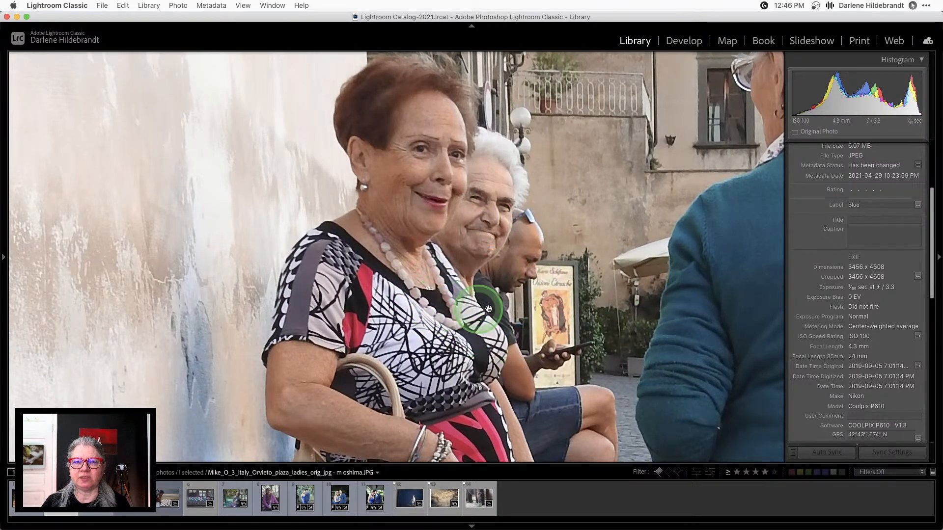
pyautogui.click(400, 334)
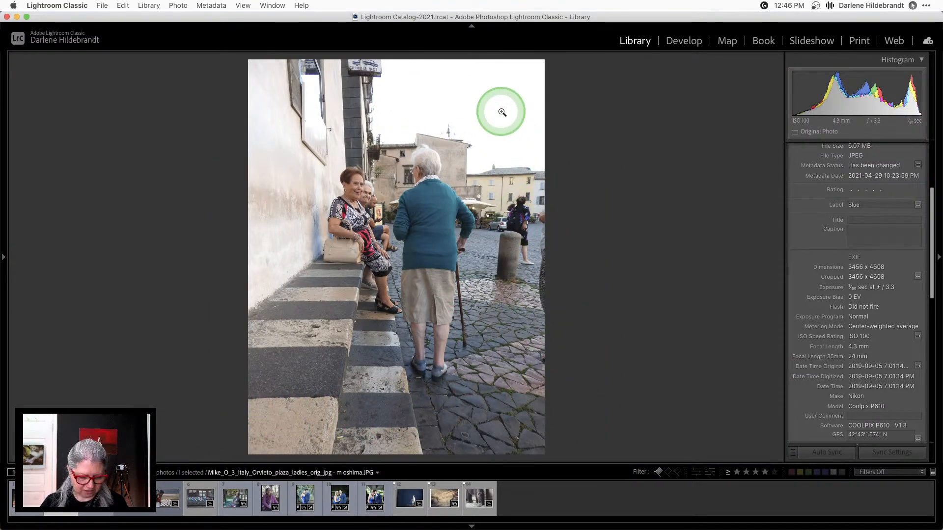
# Step: Crop off the photo's right side with the bollard and passer-by, trying tighter top and bottom edges before restoring the full height
pyautogui.press('r')
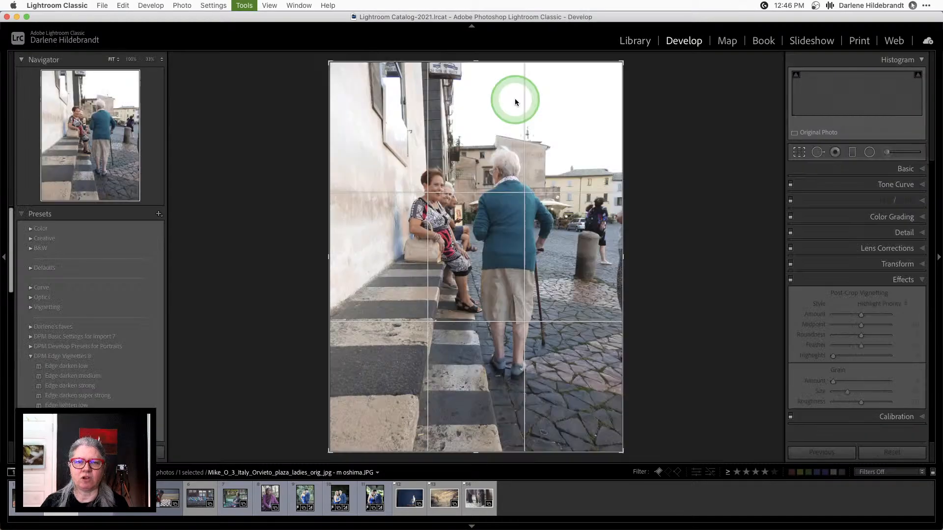
pyautogui.moveTo(614, 63); pyautogui.dragTo(593, 73)
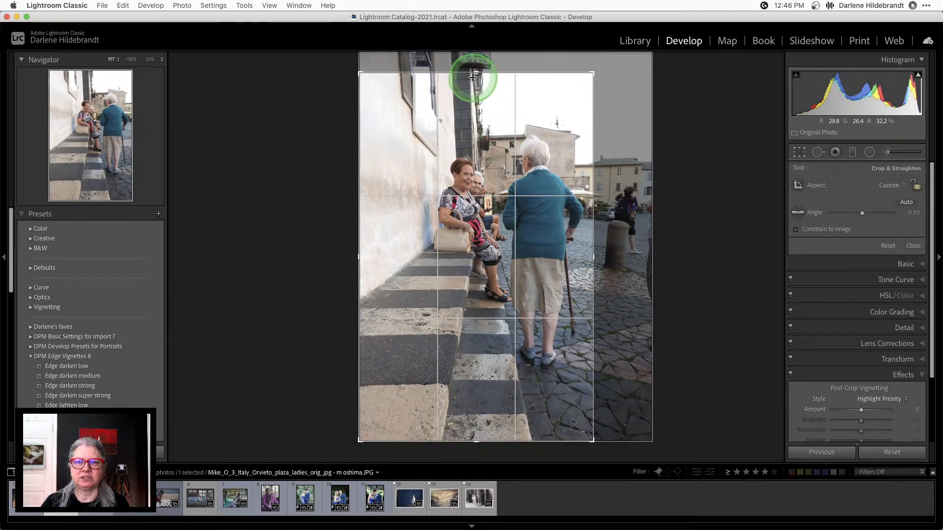
pyautogui.moveTo(474, 77); pyautogui.dragTo(475, 87)
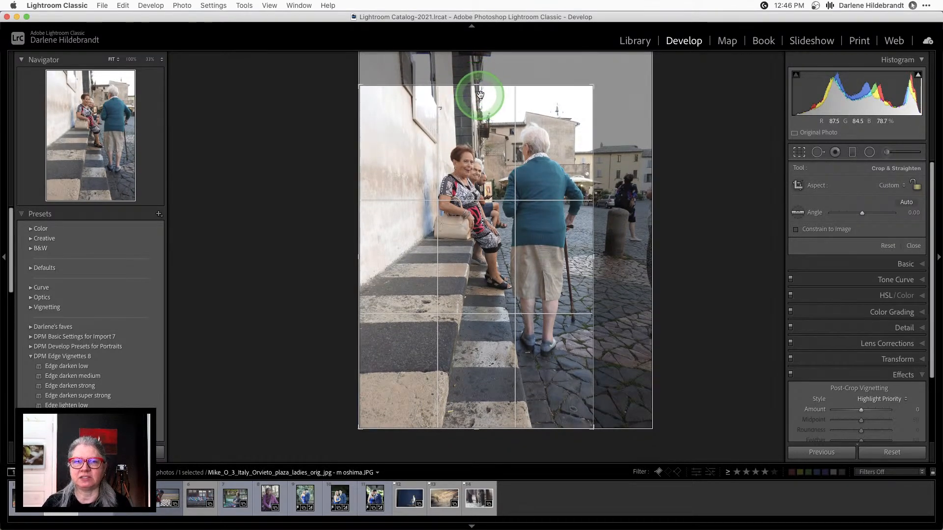
pyautogui.moveTo(474, 86); pyautogui.dragTo(479, 55)
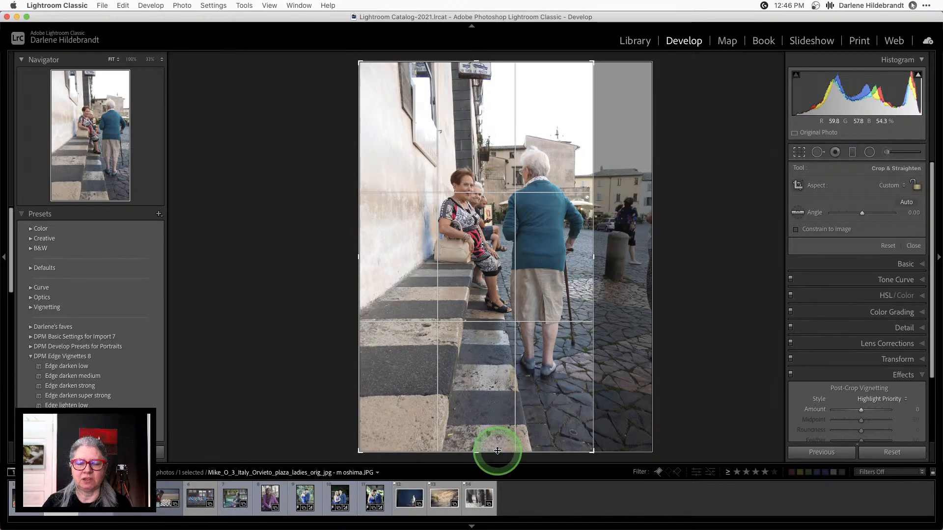
pyautogui.moveTo(497, 450); pyautogui.dragTo(496, 425)
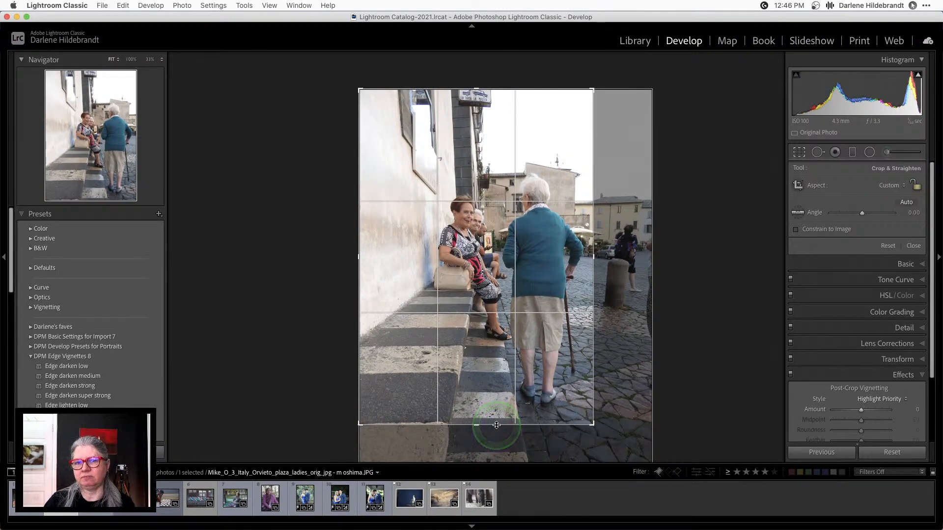
pyautogui.moveTo(496, 426); pyautogui.dragTo(493, 455)
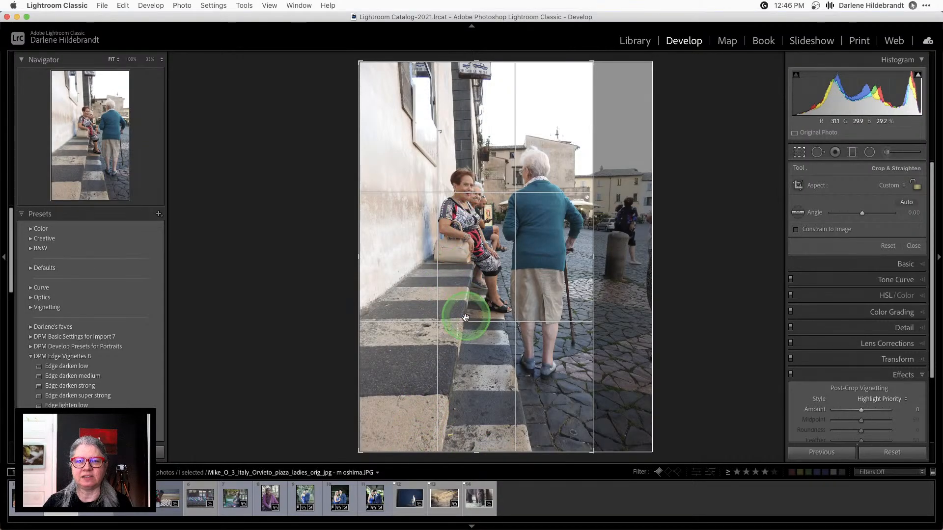
# Step: Crop the plaza photo's upper part so the street sign is excluded, and create a virtual copy of the cropped photo
pyautogui.moveTo(475, 63); pyautogui.dragTo(474, 91)
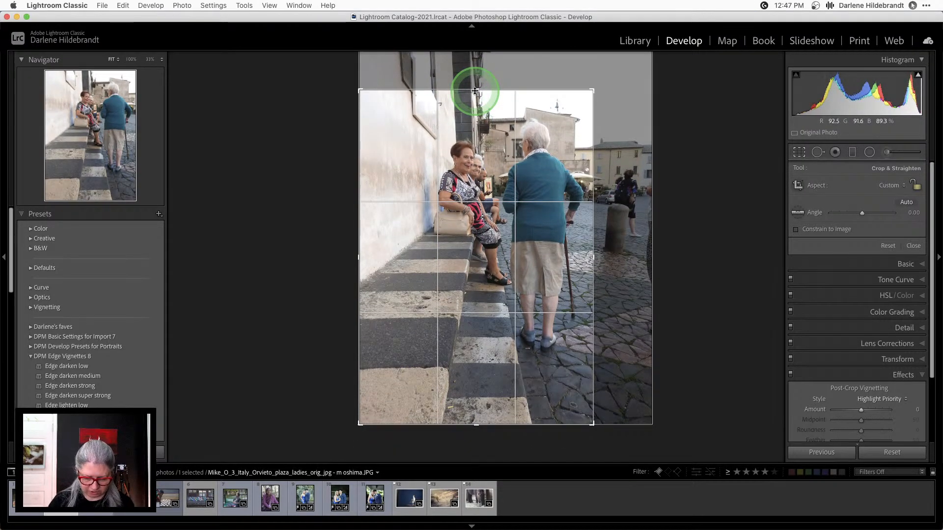
pyautogui.press('Return')
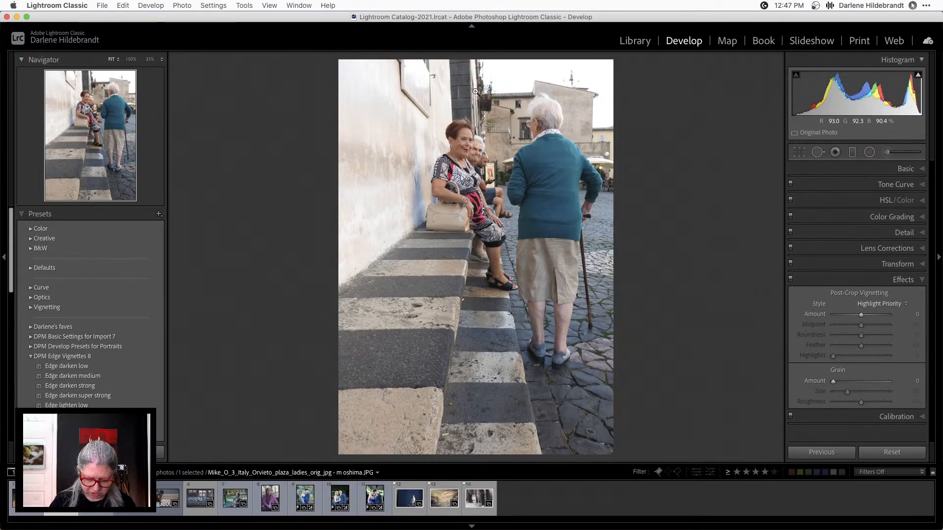
pyautogui.click(475, 92)
pyautogui.press('super+apostrophe')
pyautogui.click(269, 266)
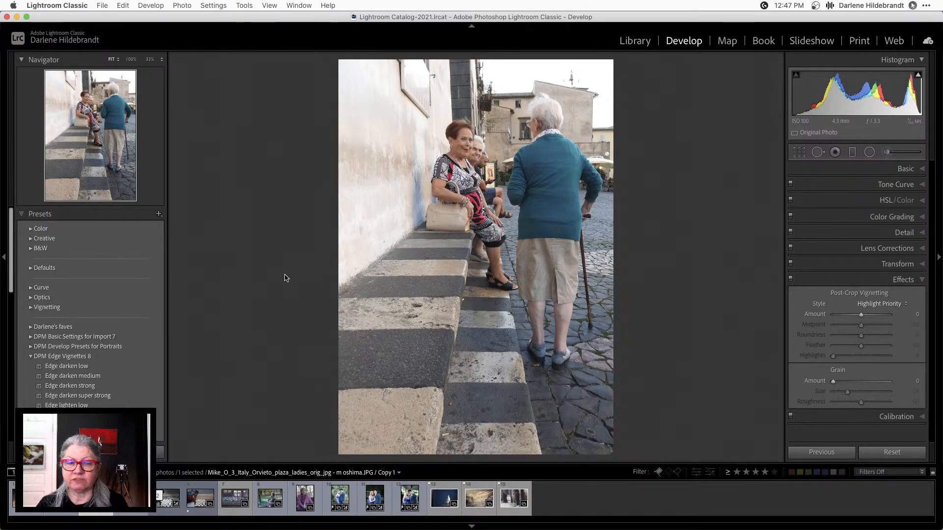
# Step: Open the virtual copy and shift its crop up to include the street sign and show less foreground paving
pyautogui.press('g')
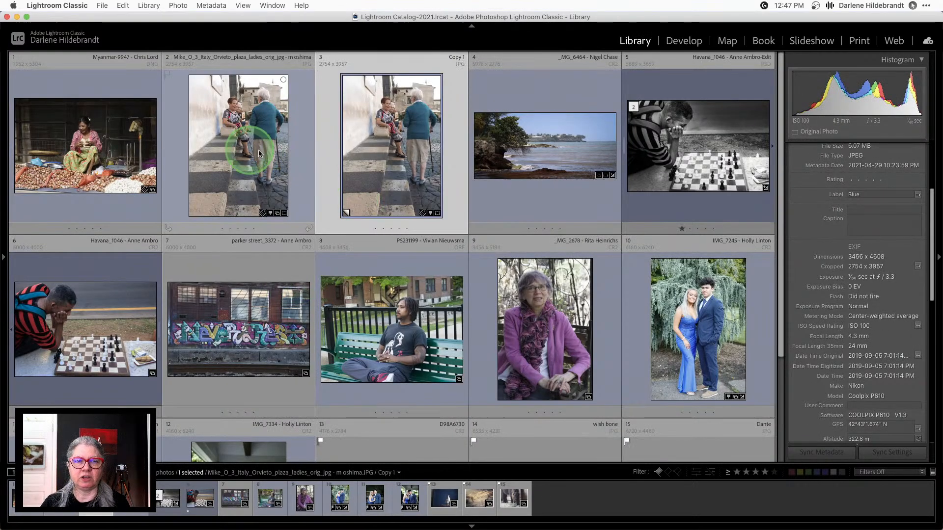
pyautogui.doubleClick(410, 172)
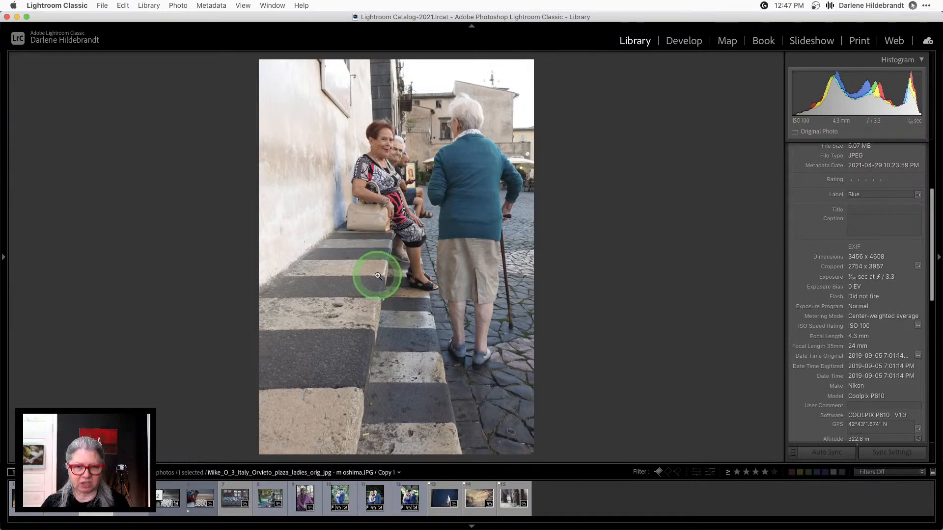
pyautogui.press('r')
pyautogui.moveTo(400, 242); pyautogui.dragTo(414, 305)
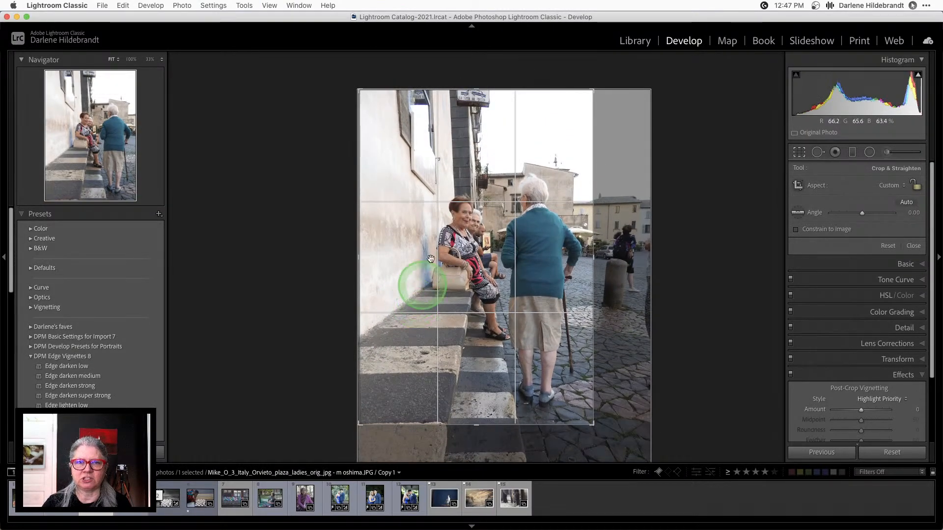
pyautogui.doubleClick(476, 85)
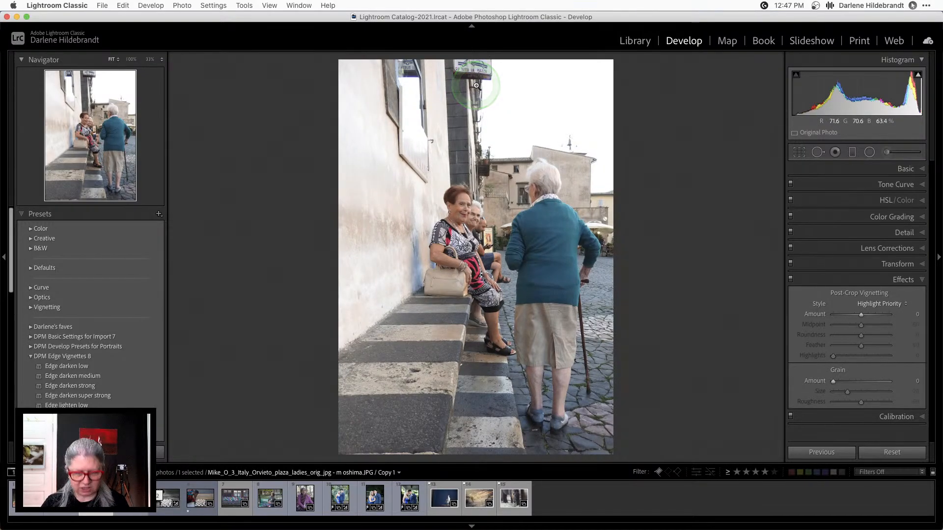
# Step: Compare the two crop versions side by side in Library, and delete the virtual copy that includes the sign
pyautogui.hotkey('shift', 'Left')
pyautogui.press('c')
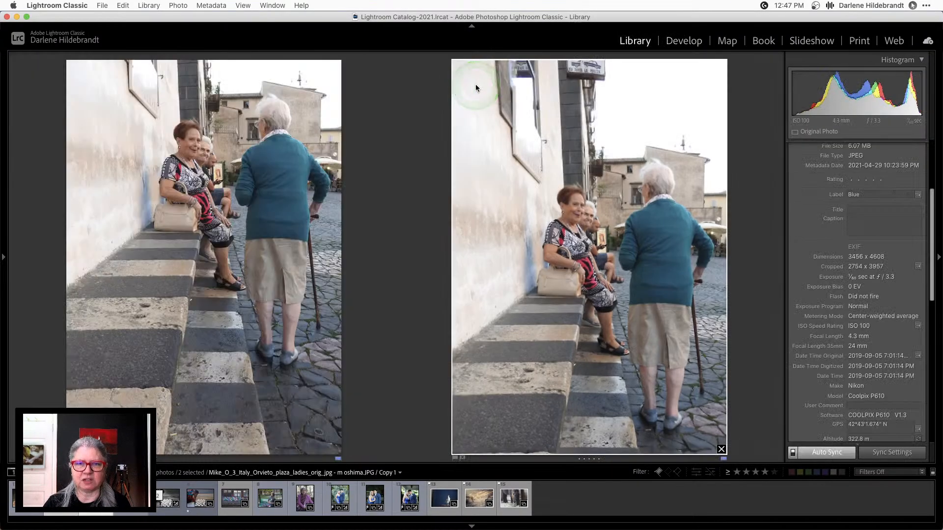
pyautogui.press('Tab')
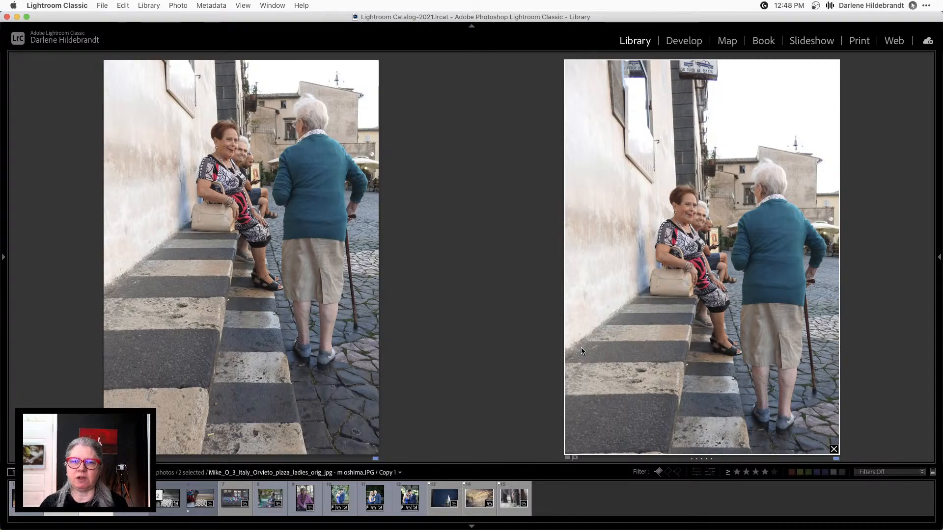
pyautogui.click(515, 353)
pyautogui.press('d')
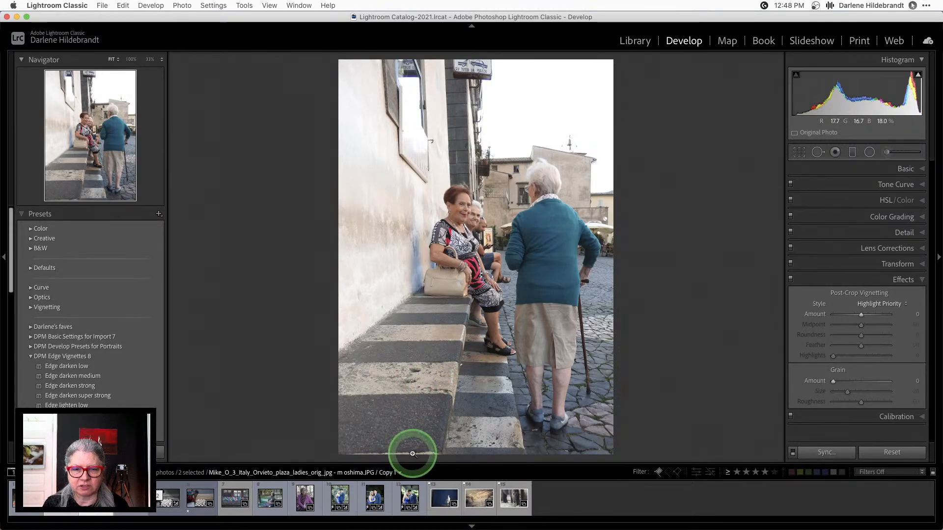
pyautogui.press('Delete')
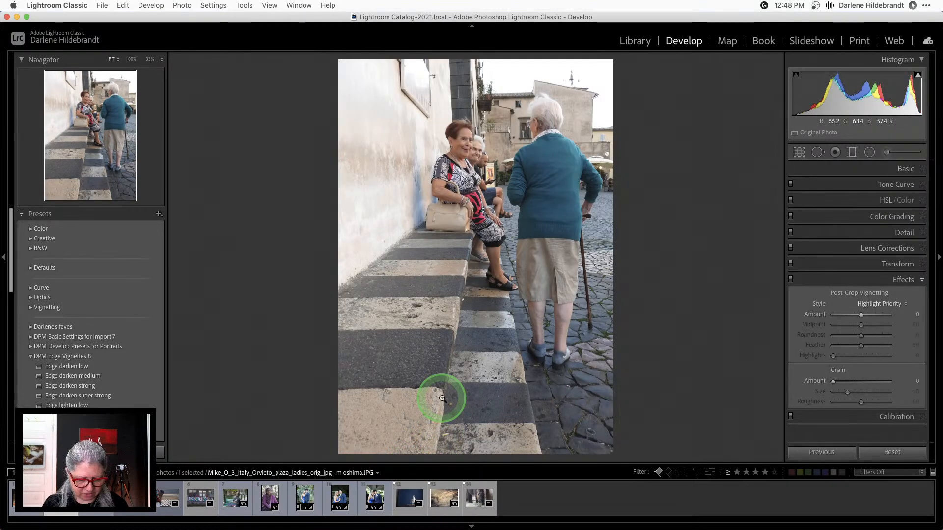
# Step: Shift the original photo's crop up to include the street sign, widen it slightly and straighten it with Auto
pyautogui.press('r')
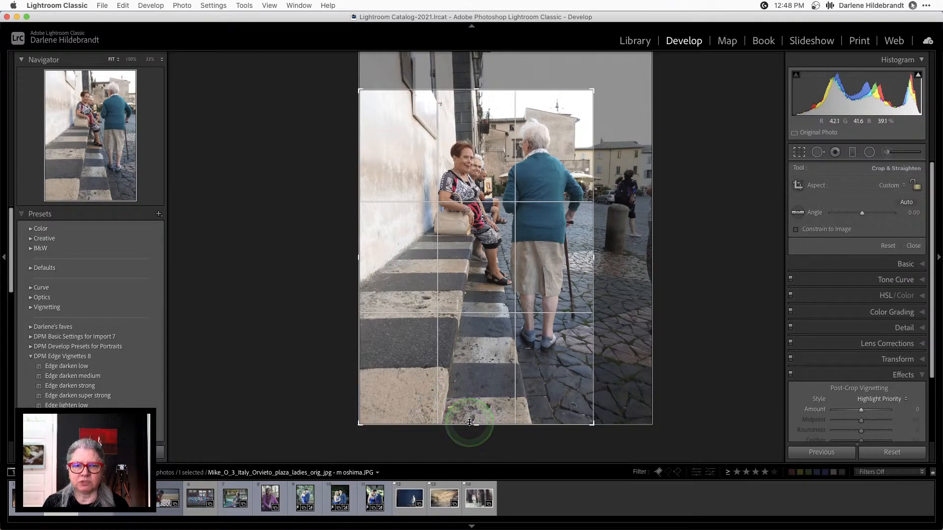
pyautogui.press('Return')
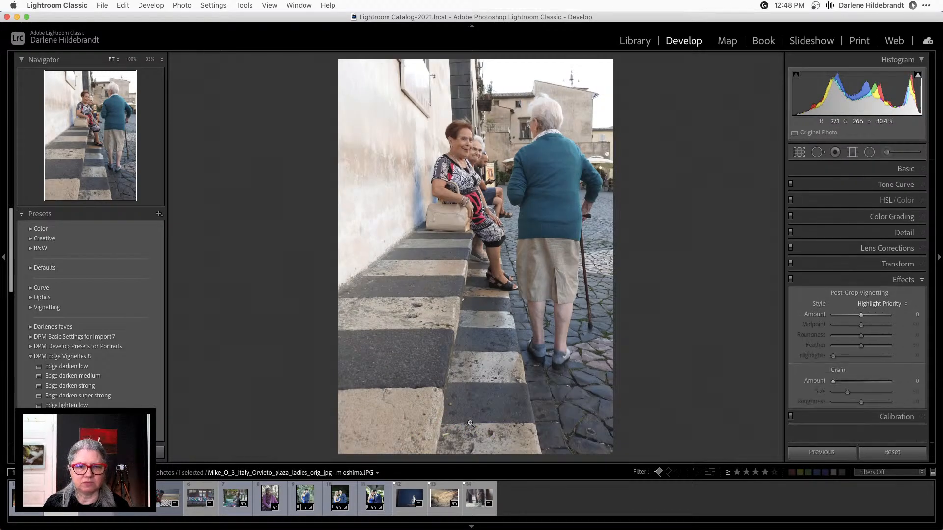
pyautogui.press('r')
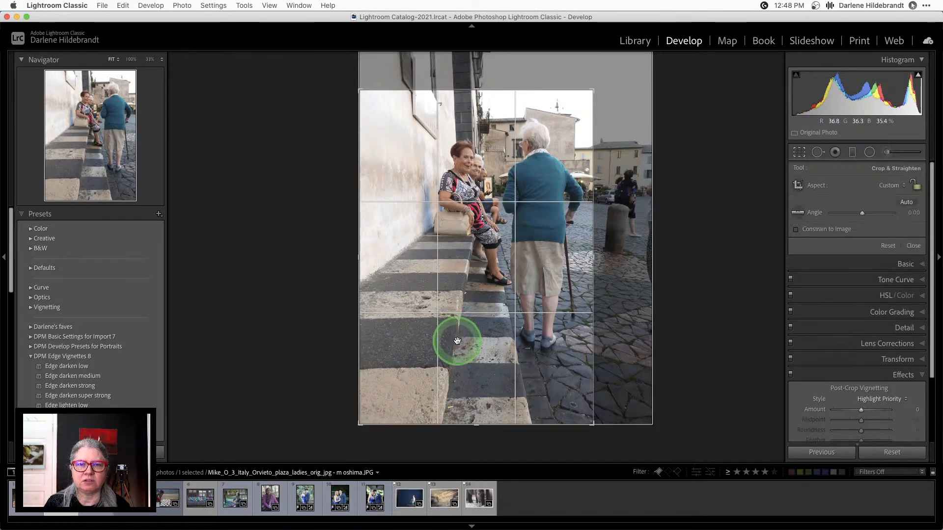
pyautogui.moveTo(457, 301); pyautogui.dragTo(476, 422)
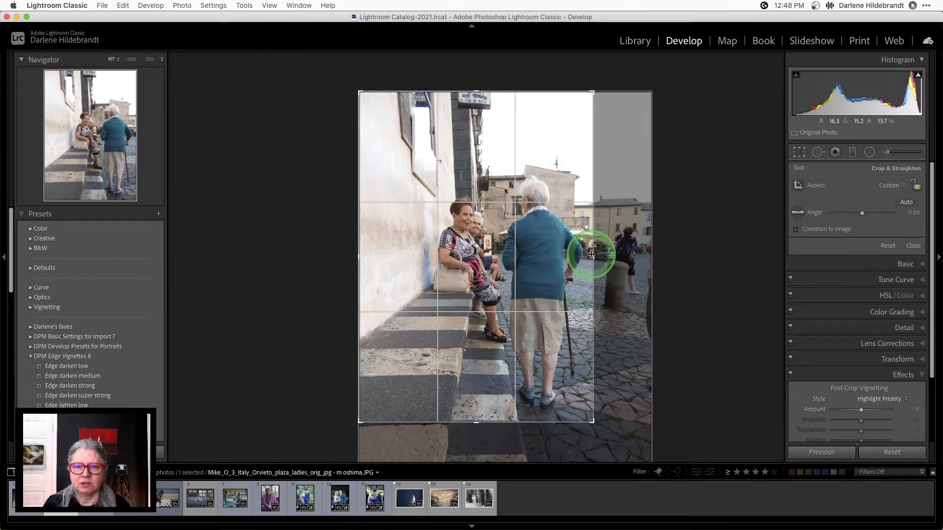
pyautogui.moveTo(593, 255); pyautogui.dragTo(594, 255)
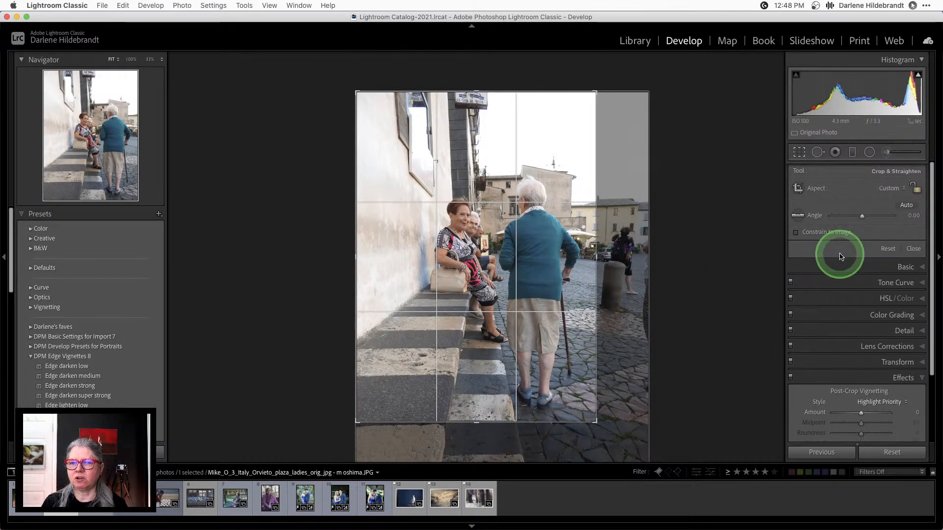
pyautogui.click(906, 202)
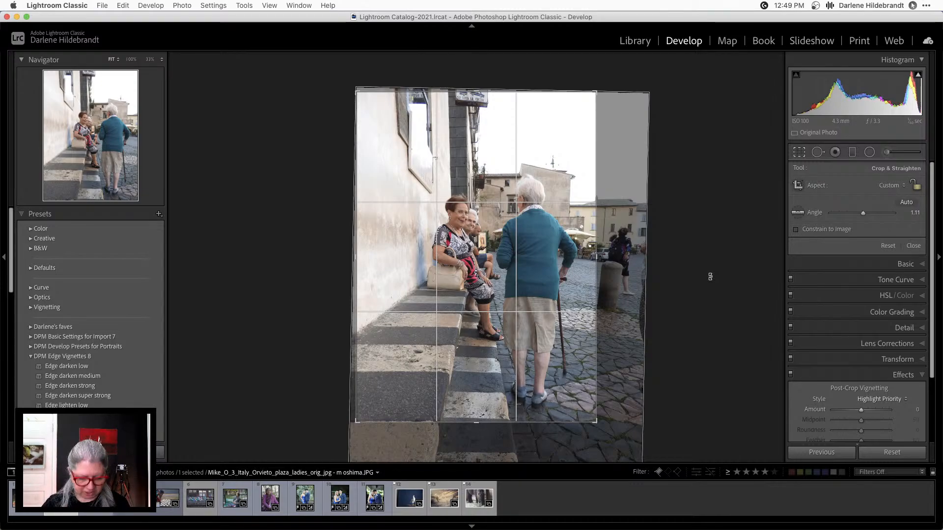
pyautogui.press('Return')
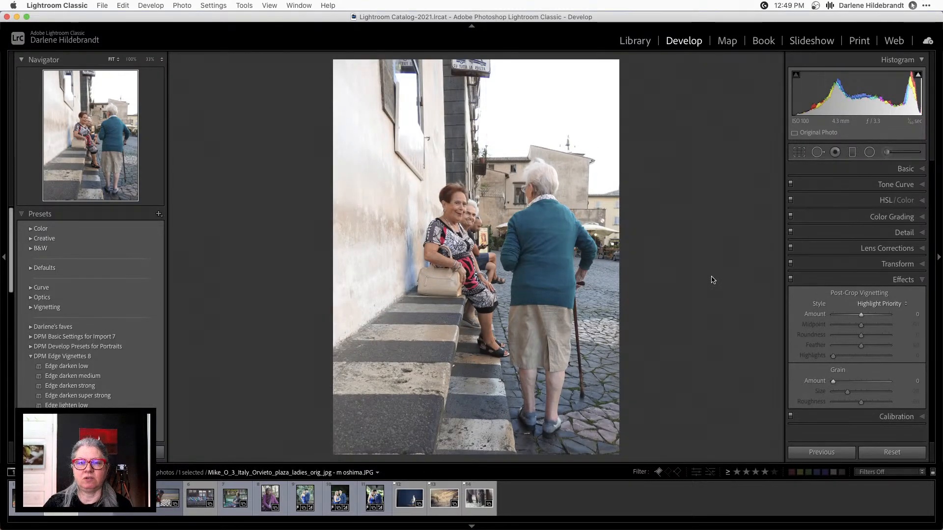
# Step: Fine-tune the crop's lower edge, trying it slightly lower before trimming just above the pale stone stripe
pyautogui.press('r')
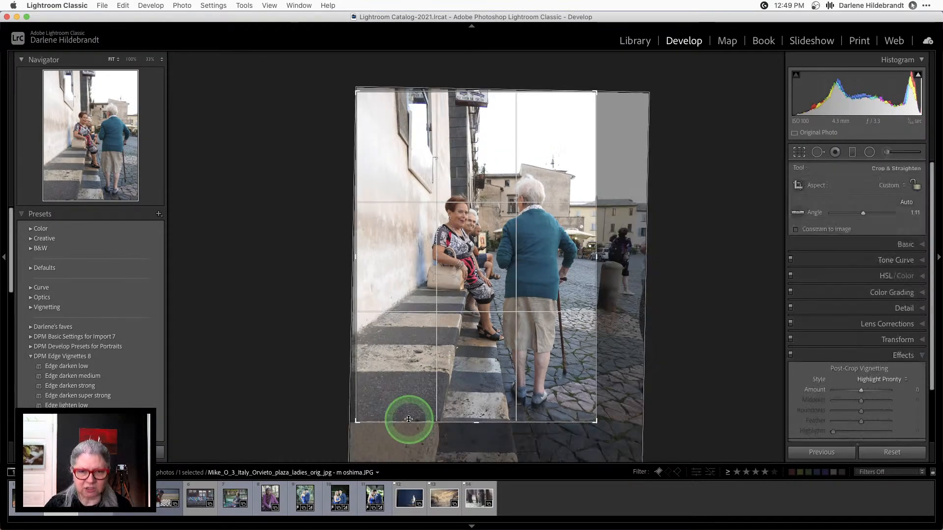
pyautogui.moveTo(477, 423); pyautogui.dragTo(478, 425)
pyautogui.press('Return')
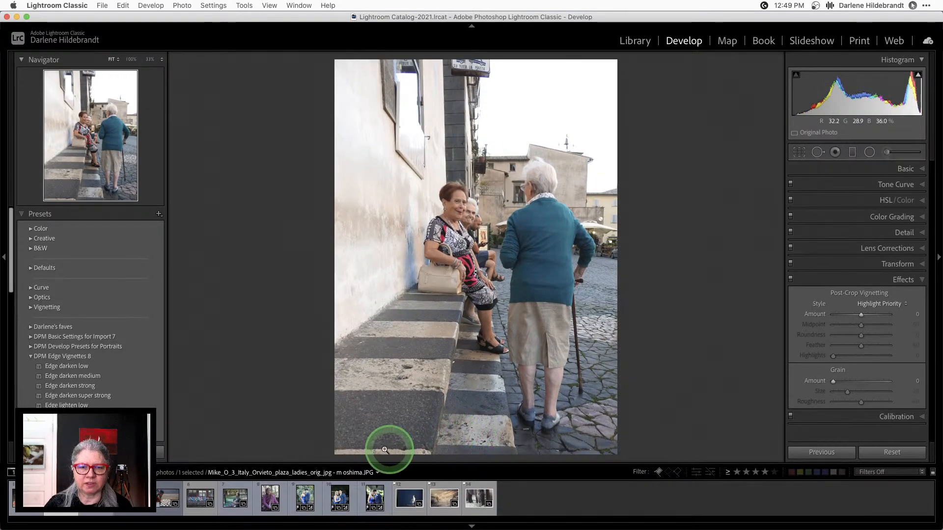
pyautogui.press('r')
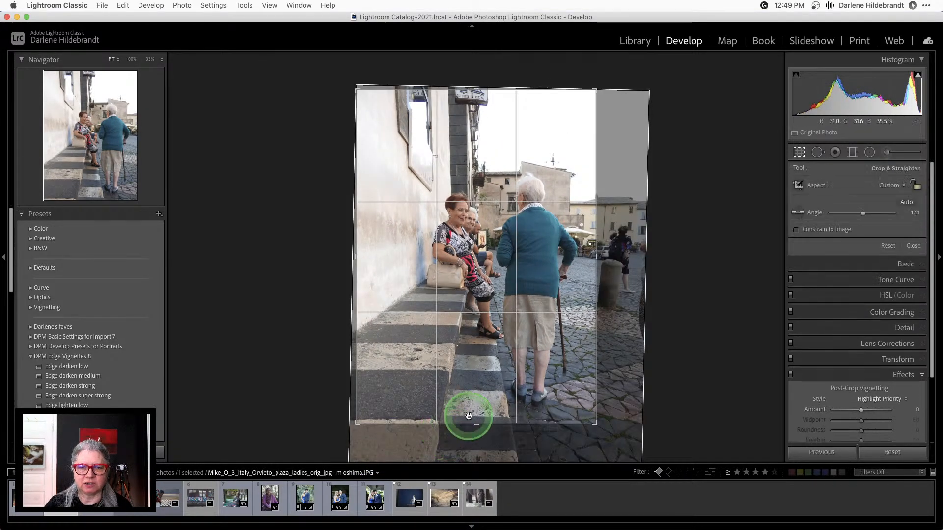
pyautogui.moveTo(474, 424); pyautogui.dragTo(474, 421)
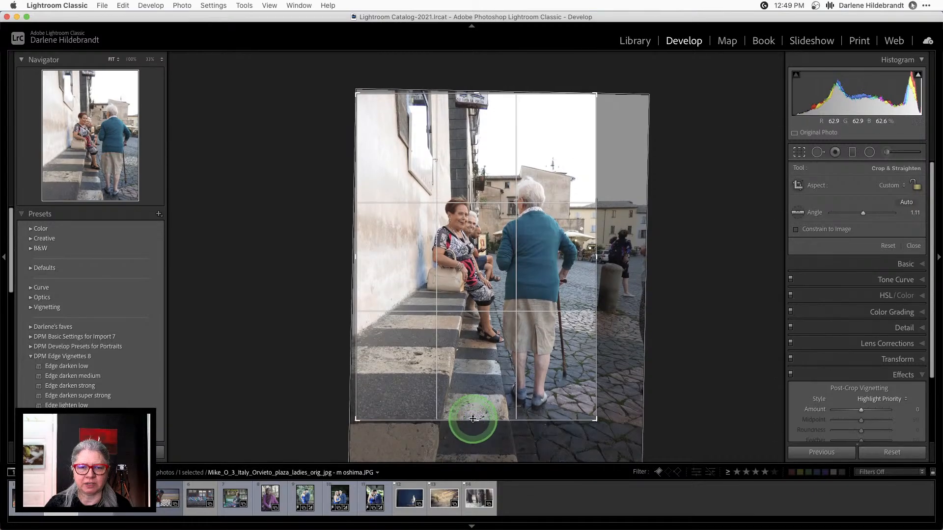
pyautogui.press('Return')
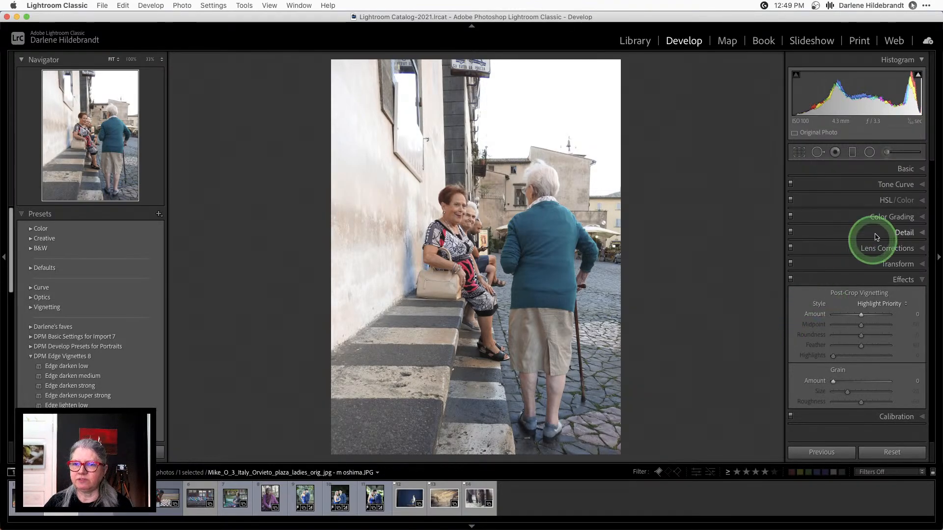
# Step: Open the Basic adjustments and profile browser briefly, and check the photo's camera metadata in Library
pyautogui.click(905, 170)
pyautogui.click(914, 197)
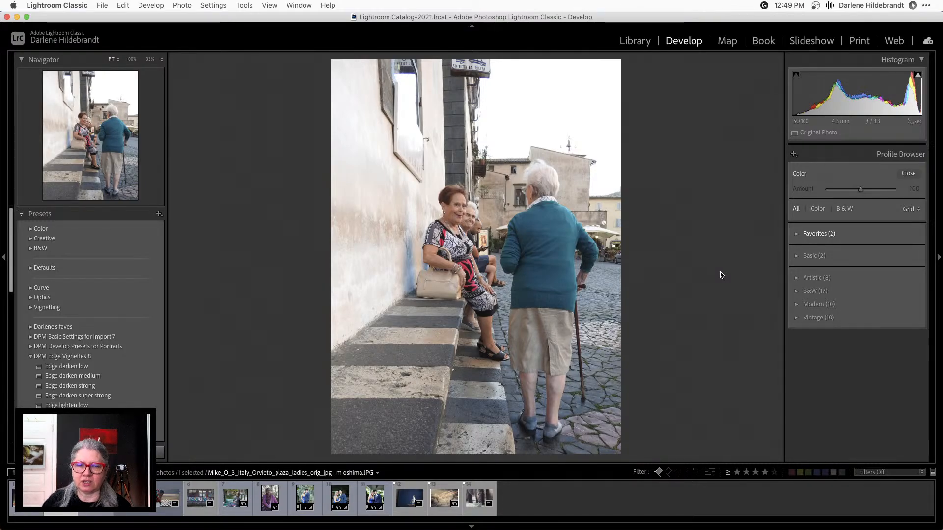
pyautogui.press('e')
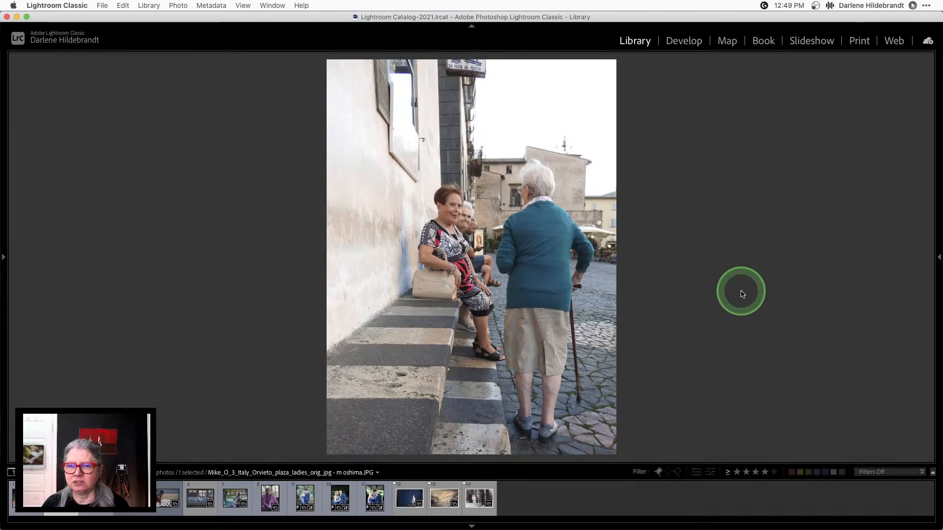
pyautogui.click(938, 257)
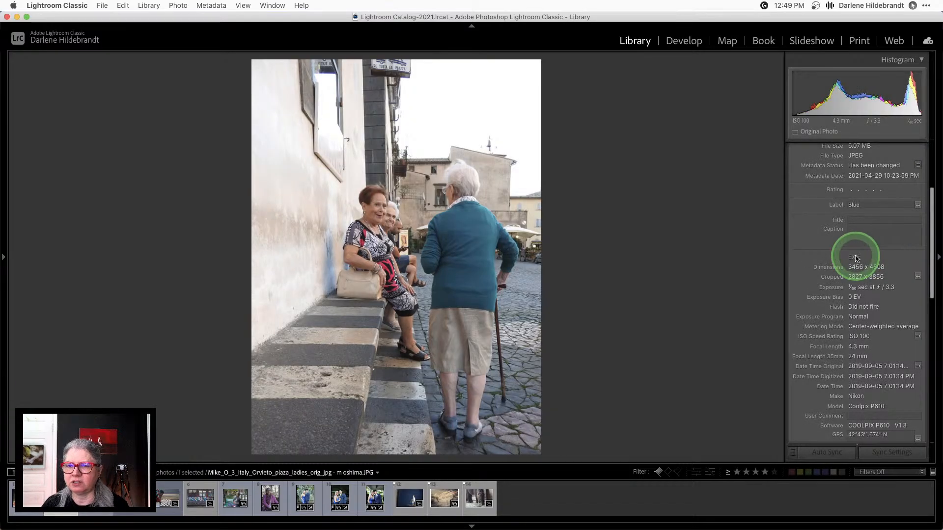
pyautogui.scroll(-3, 855, 257)
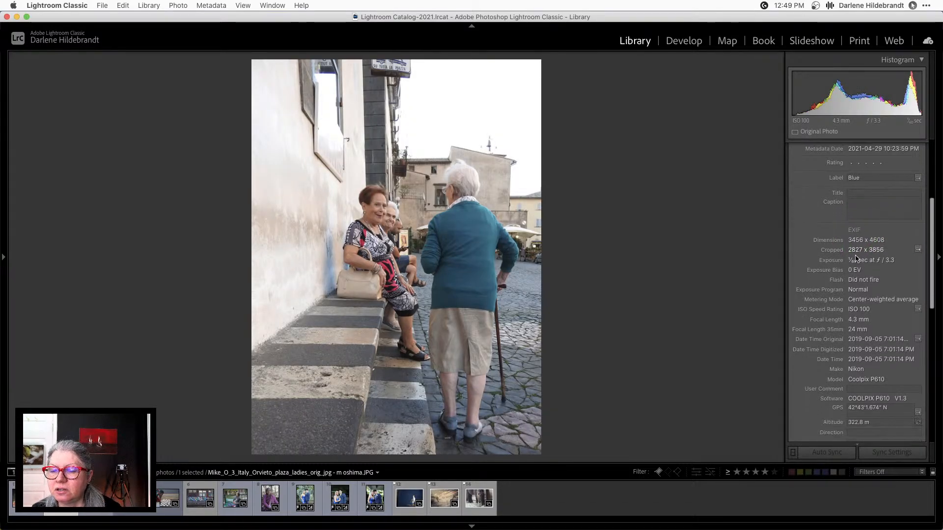
pyautogui.scroll(-2, 818, 271)
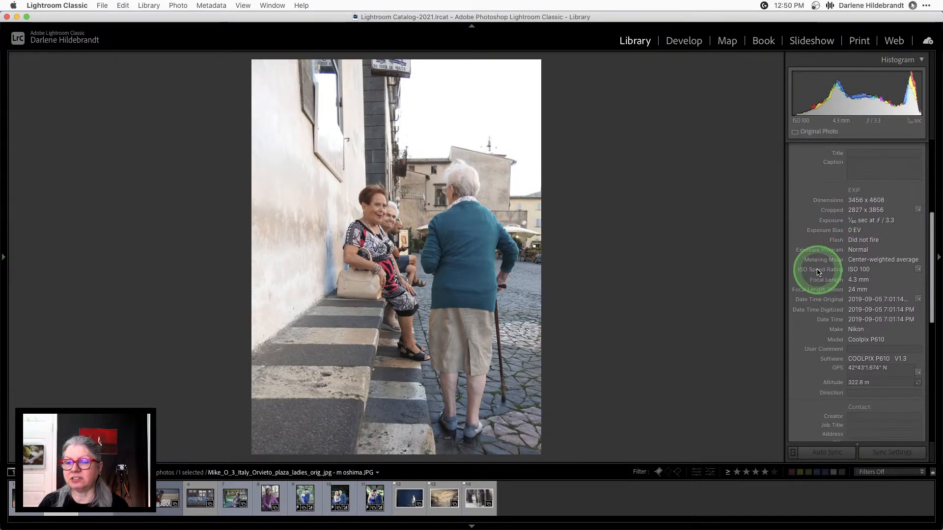
pyautogui.scroll(5, 817, 272)
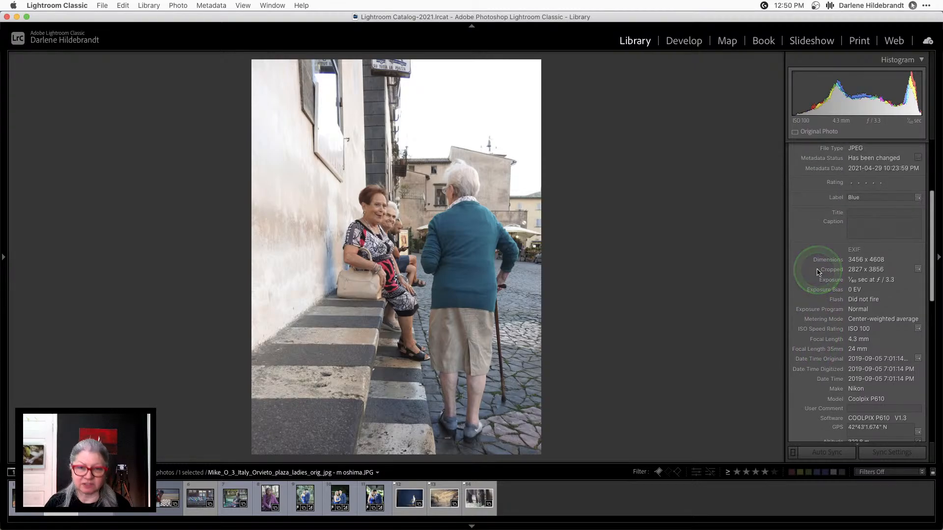
# Step: Open the profile browser for the plaza photo in Develop, expand the Artistic profiles and collapse the histogram
pyautogui.press('d')
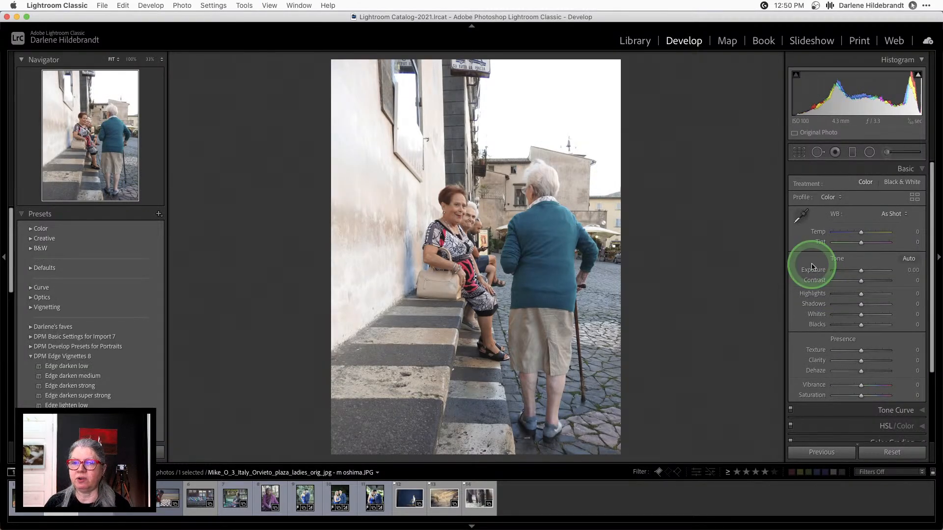
pyautogui.click(914, 197)
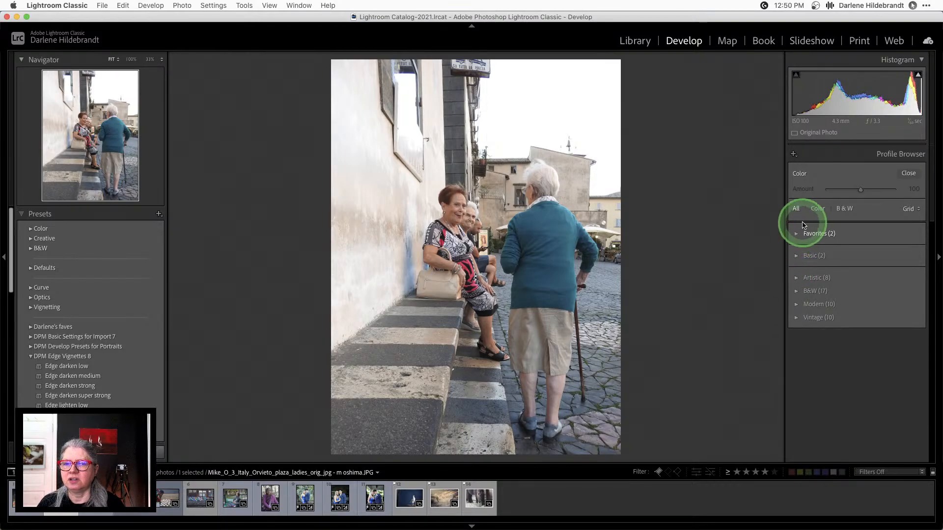
pyautogui.click(796, 255)
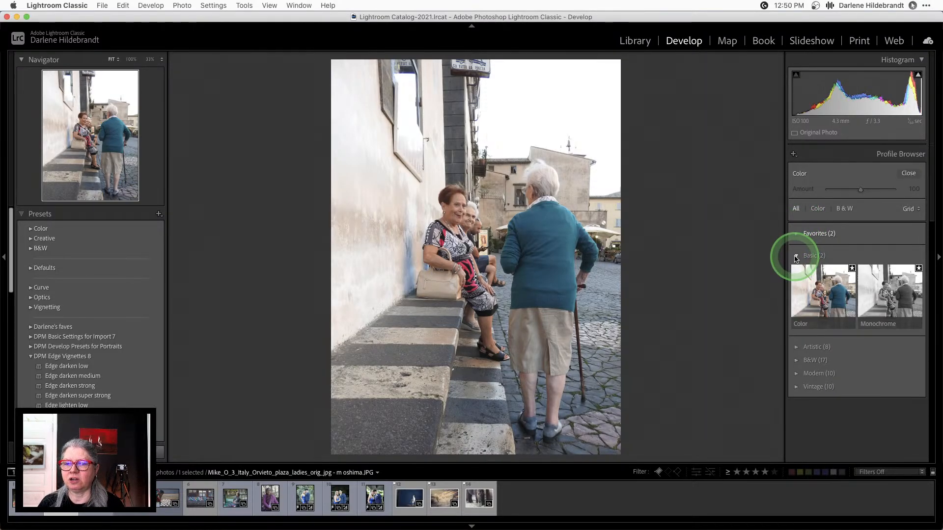
pyautogui.click(796, 257)
pyautogui.click(796, 278)
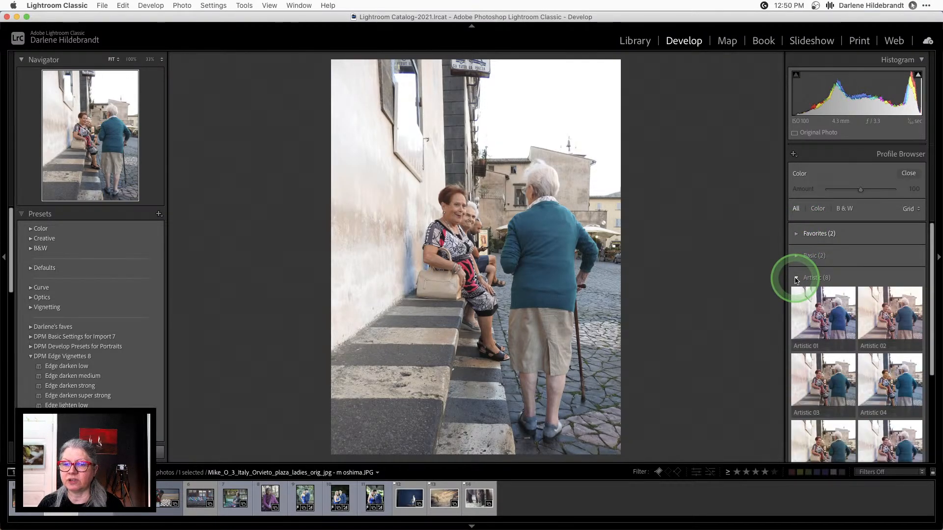
pyautogui.scroll(-3, 849, 240)
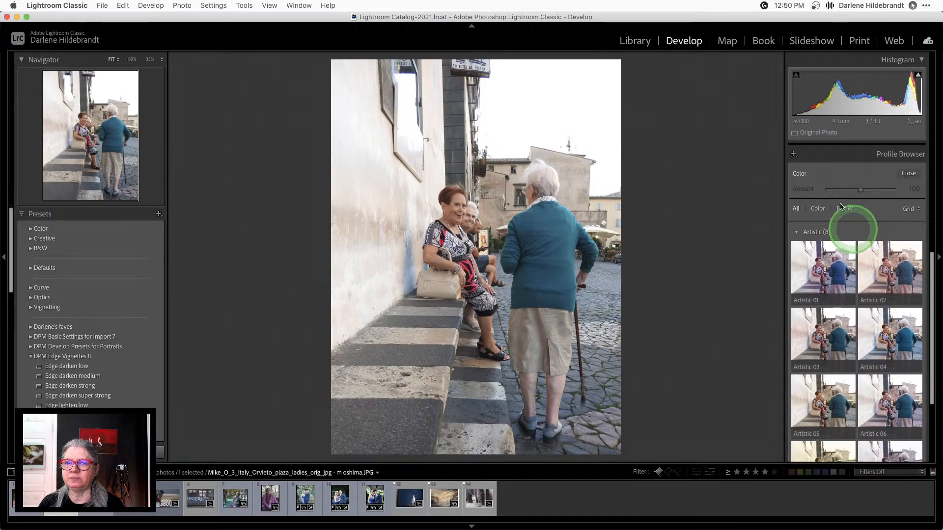
pyautogui.click(921, 60)
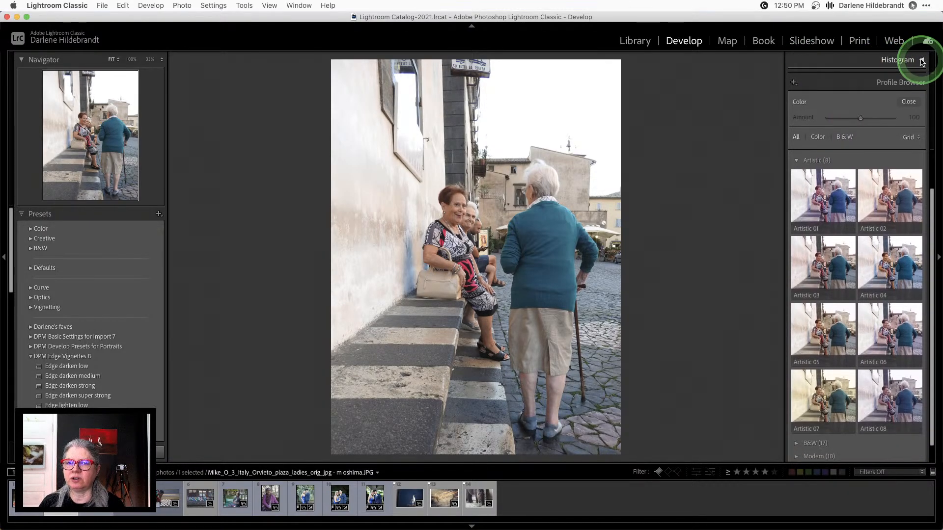
# Step: Preview the Artistic profiles on the plaza photo, comparing Artistic 01 through Artistic 08
pyautogui.click(818, 189)
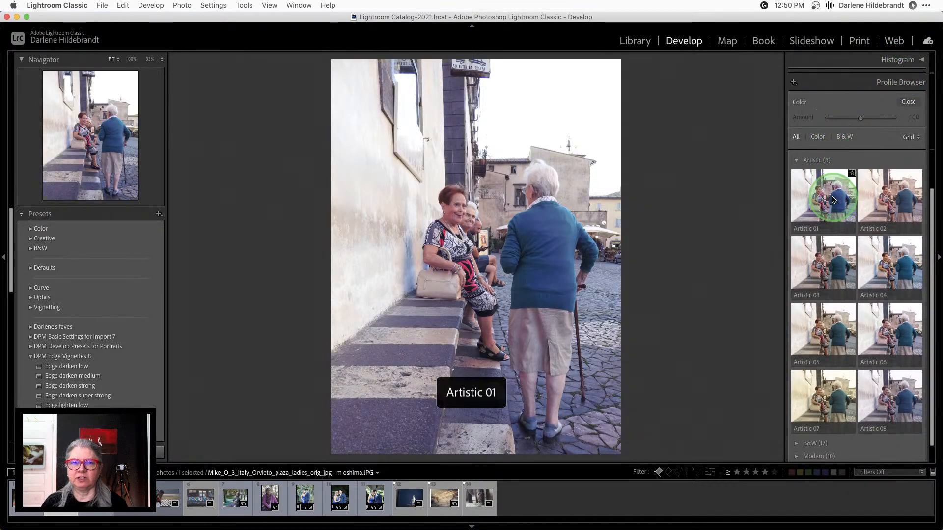
pyautogui.click(885, 199)
pyautogui.click(884, 254)
pyautogui.click(821, 259)
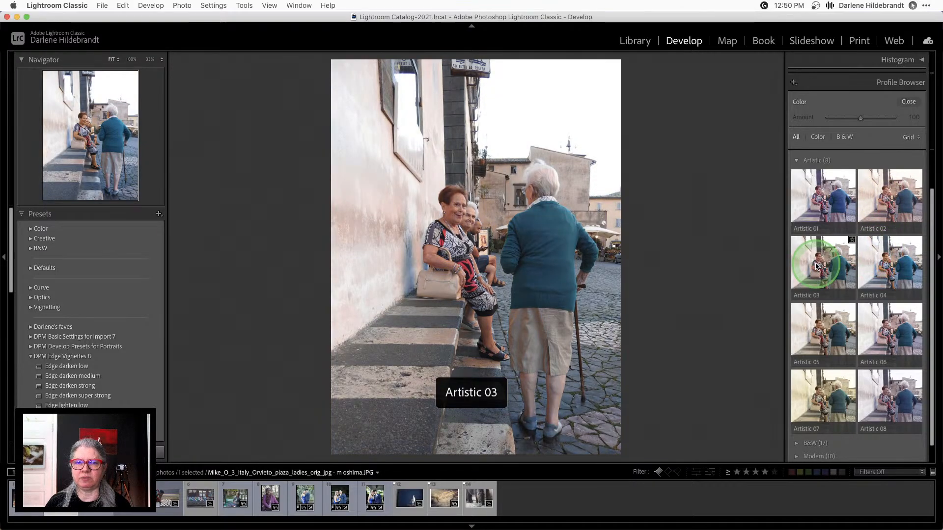
pyautogui.click(886, 265)
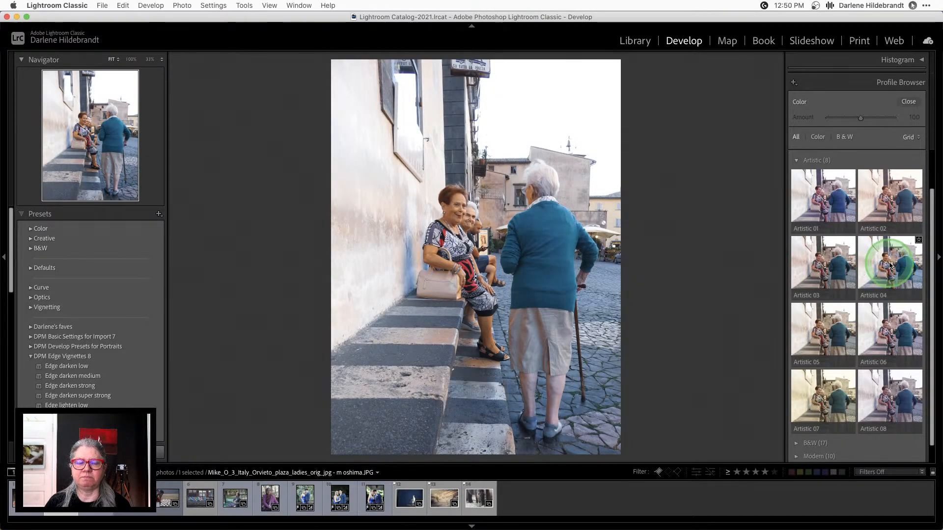
pyautogui.click(821, 260)
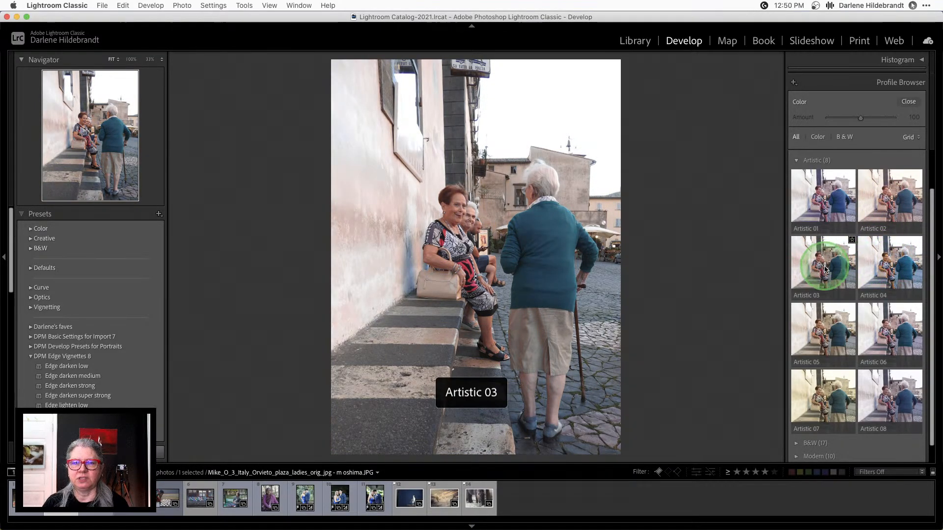
pyautogui.click(825, 323)
pyautogui.click(887, 325)
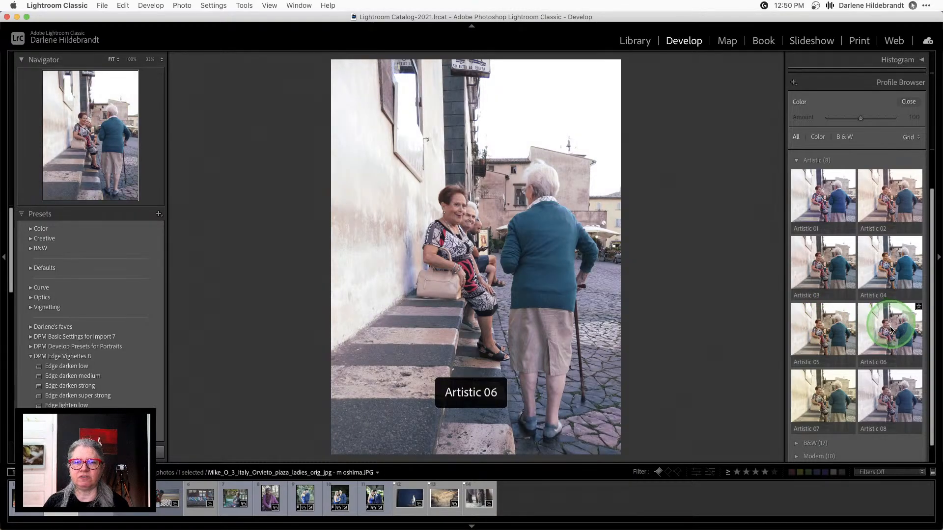
pyautogui.click(891, 397)
pyautogui.click(820, 396)
pyautogui.click(732, 386)
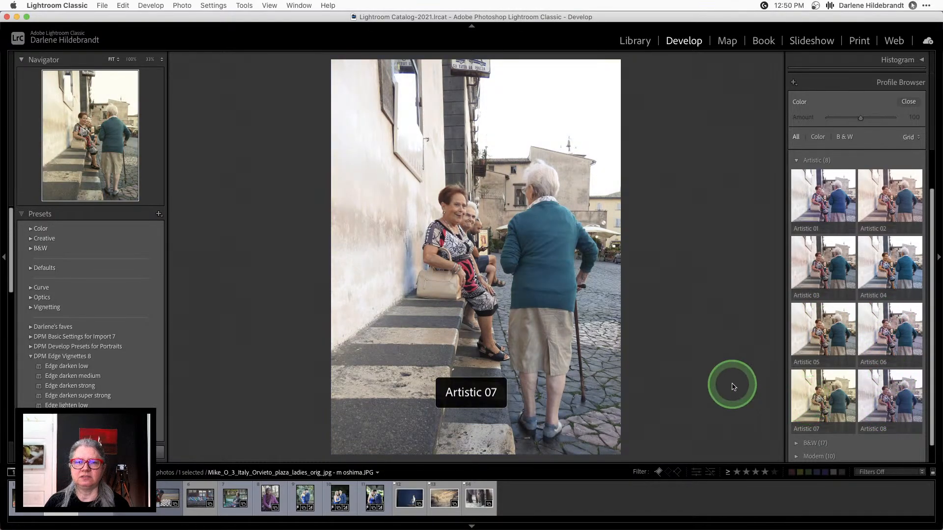
pyautogui.click(826, 393)
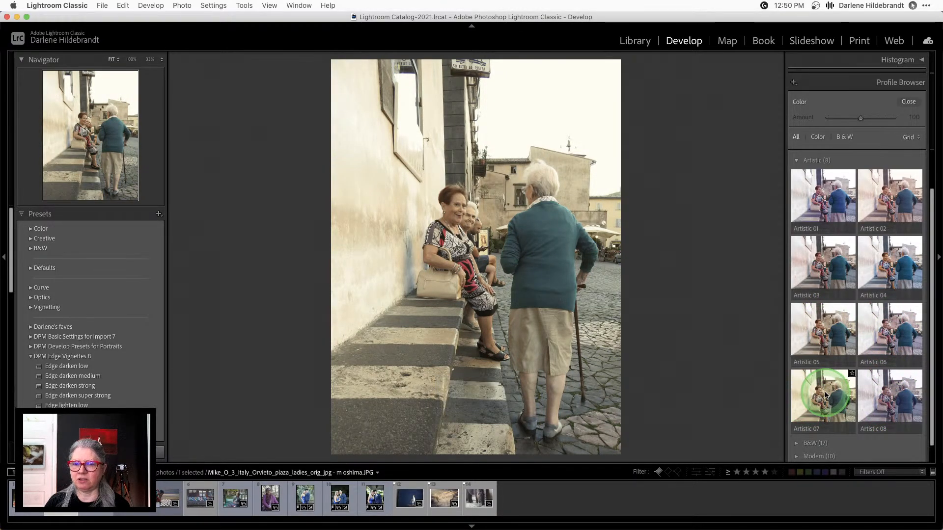
# Step: Expand the Vintage profiles and preview their looks on the photo
pyautogui.scroll(-2, 824, 400)
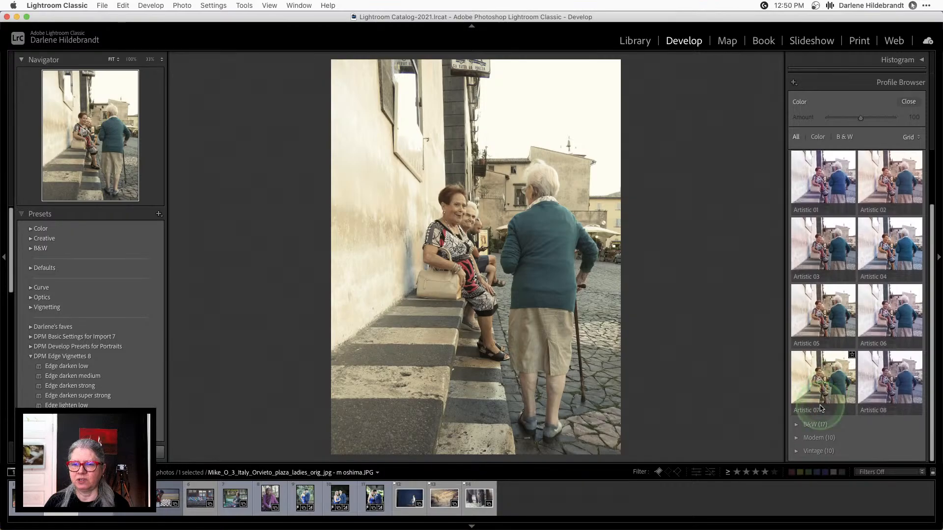
pyautogui.click(796, 451)
pyautogui.scroll(-7, 815, 358)
pyautogui.scroll(-10, 815, 321)
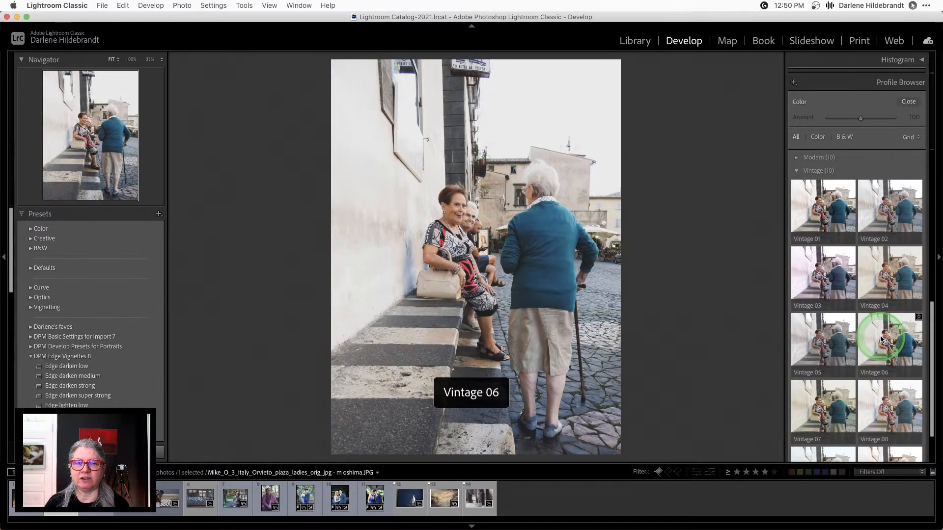
pyautogui.scroll(-2, 808, 391)
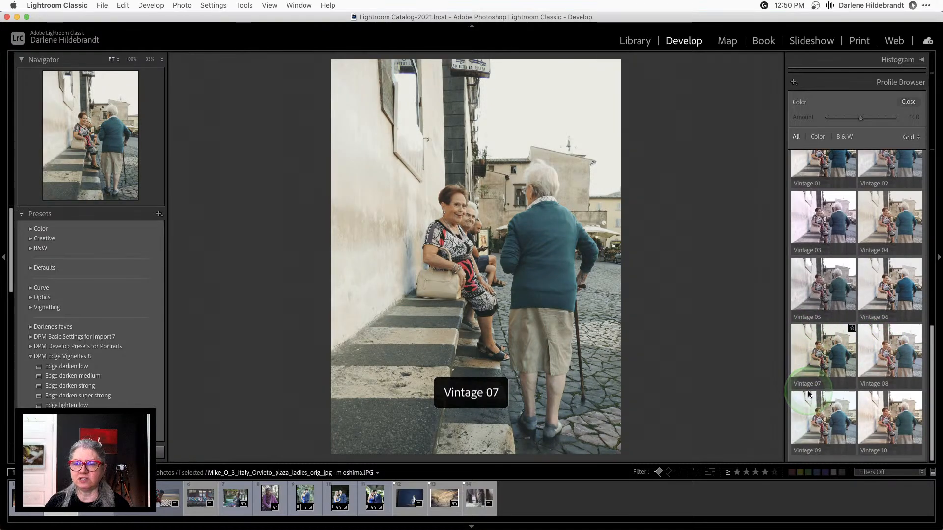
pyautogui.scroll(3, 874, 383)
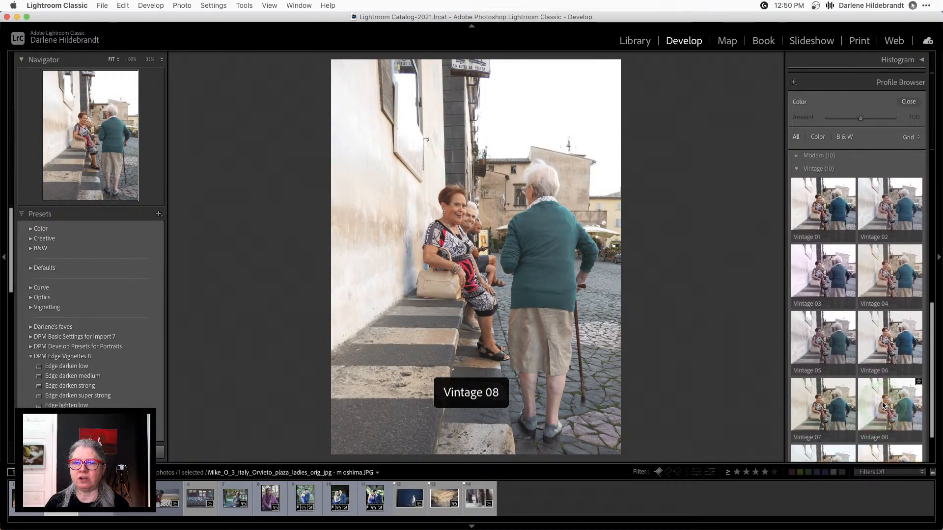
pyautogui.click(831, 258)
pyautogui.click(868, 253)
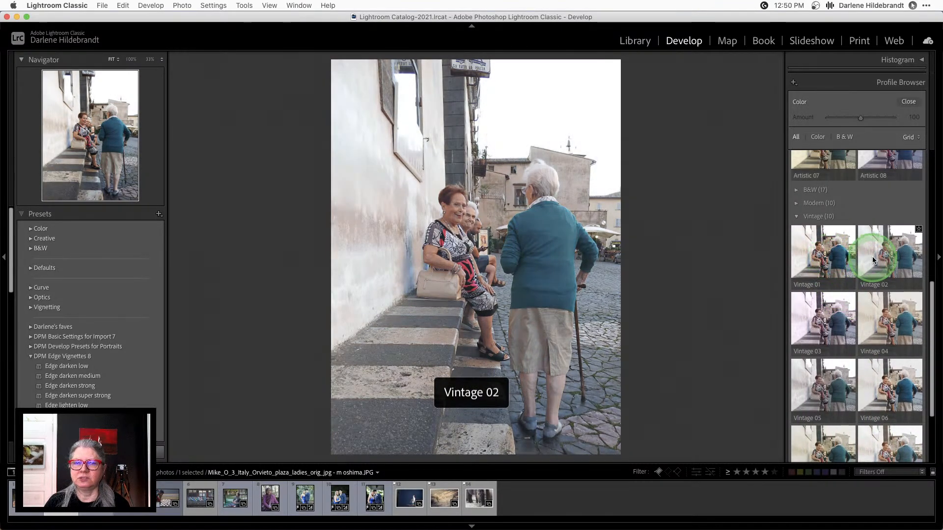
# Step: Apply the Artistic 07 profile to the photo at an amount of 100 and close the profile browser
pyautogui.scroll(4, 818, 289)
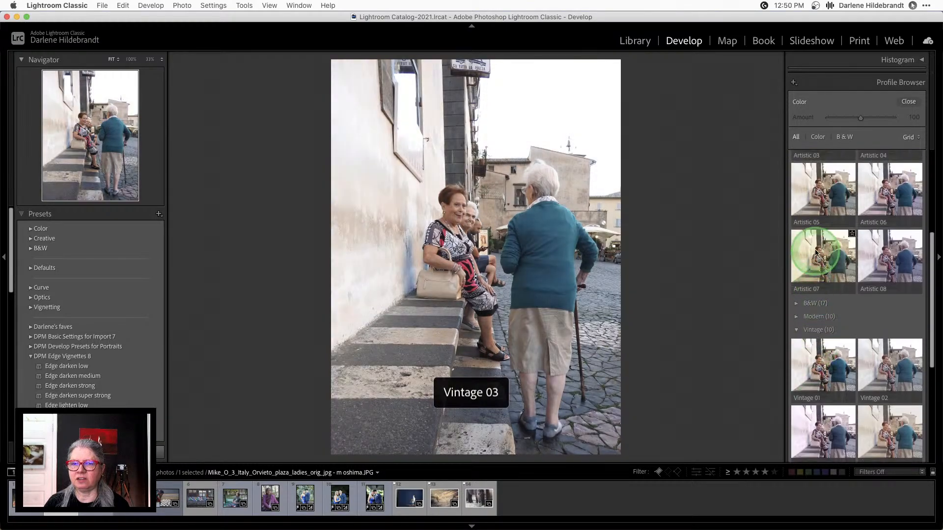
pyautogui.click(809, 267)
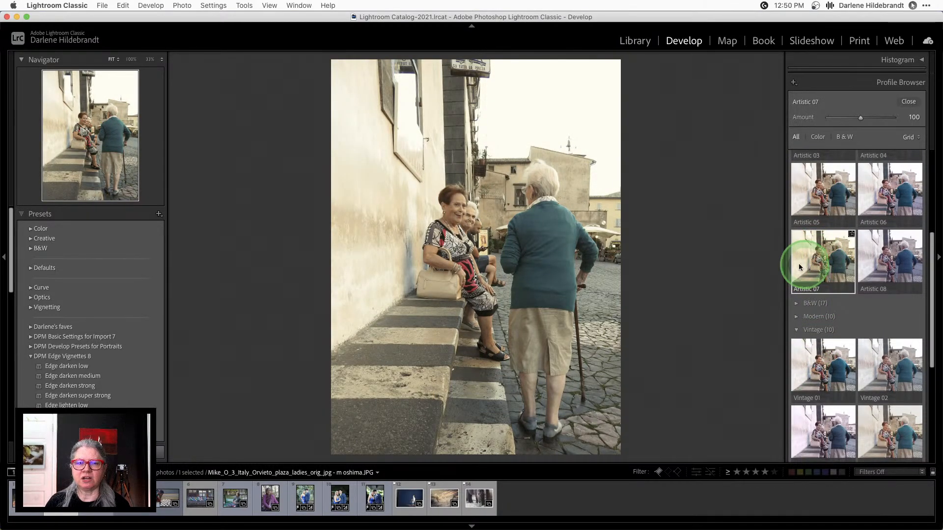
pyautogui.click(908, 102)
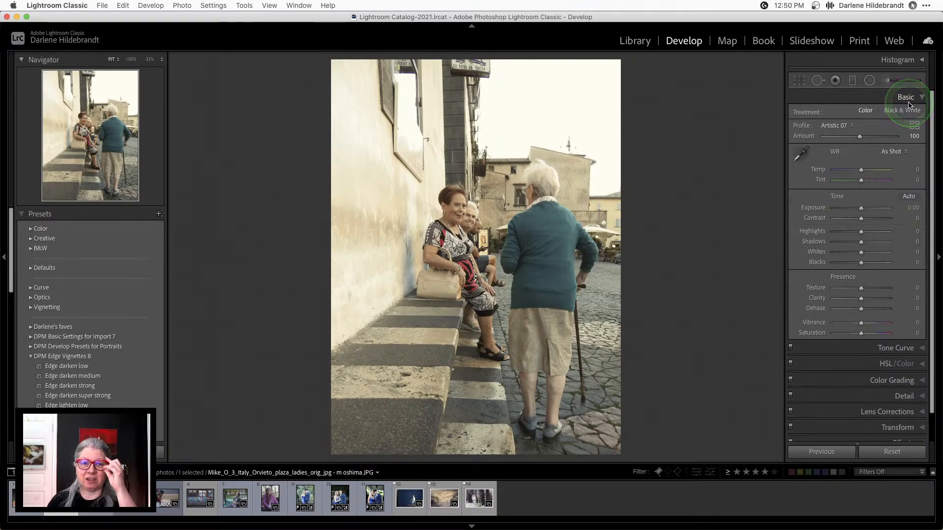
# Step: Try a slight rotation of the crop, and reset its straightening angle to 0
pyautogui.press('r')
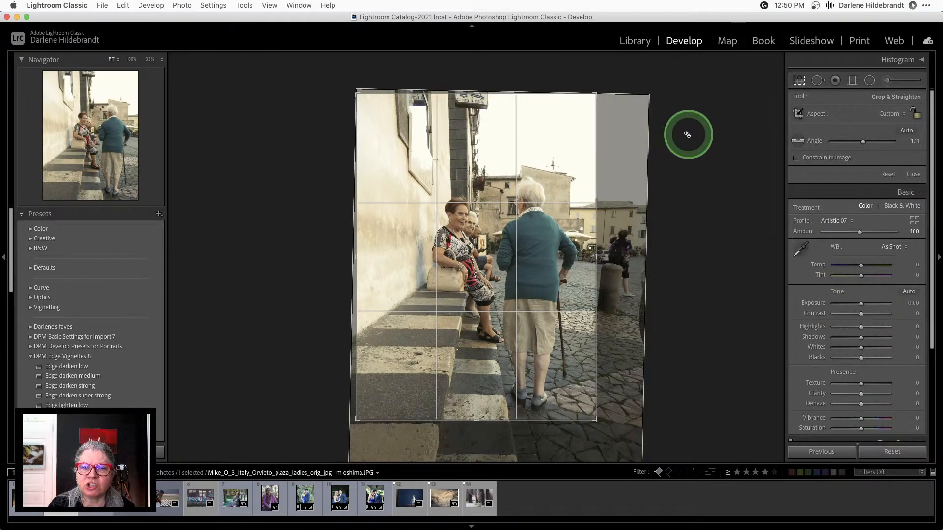
pyautogui.moveTo(684, 134); pyautogui.dragTo(684, 132)
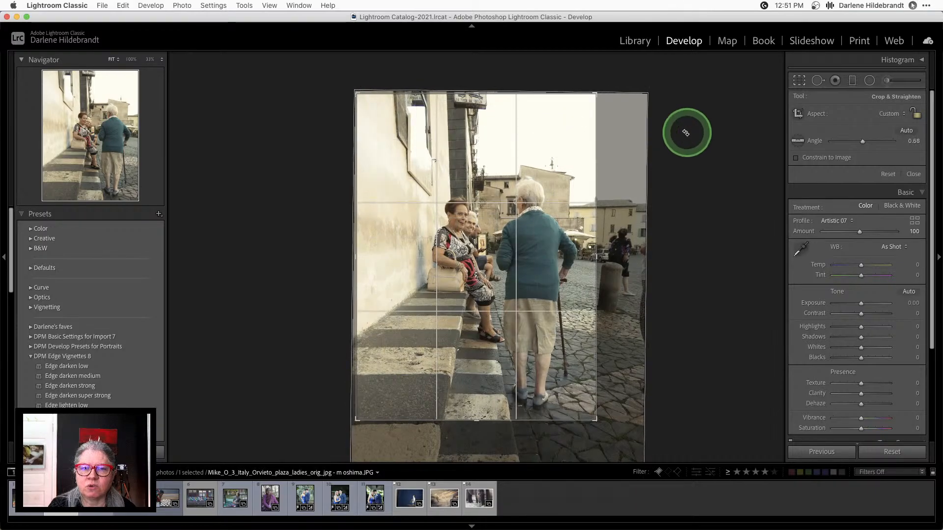
pyautogui.click(909, 142)
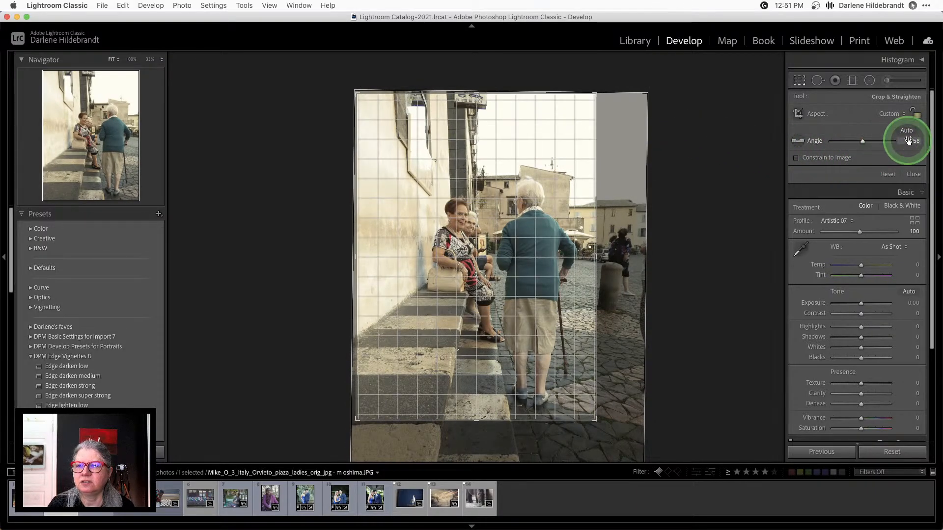
pyautogui.write('0')
pyautogui.press('Return')
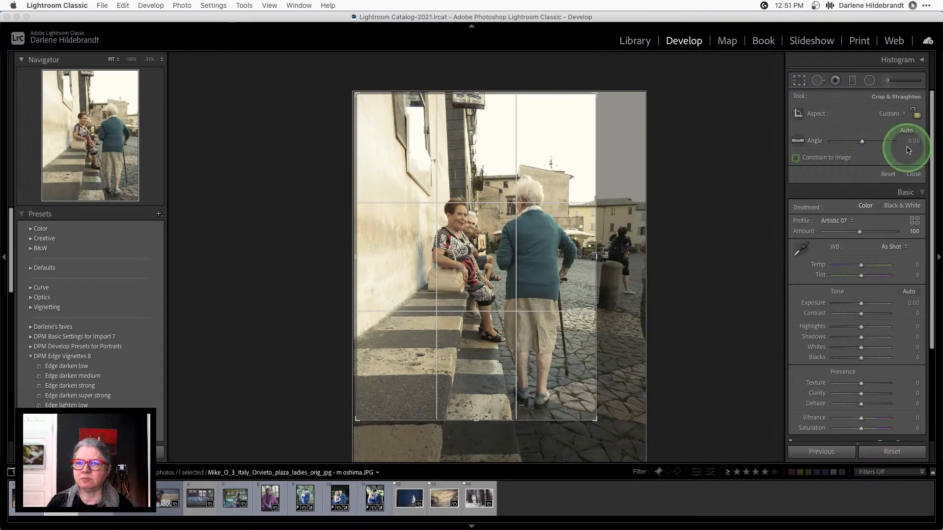
# Step: Try the Level and Vertical Upright corrections on the photo, and turn Upright off again
pyautogui.scroll(-5, 865, 211)
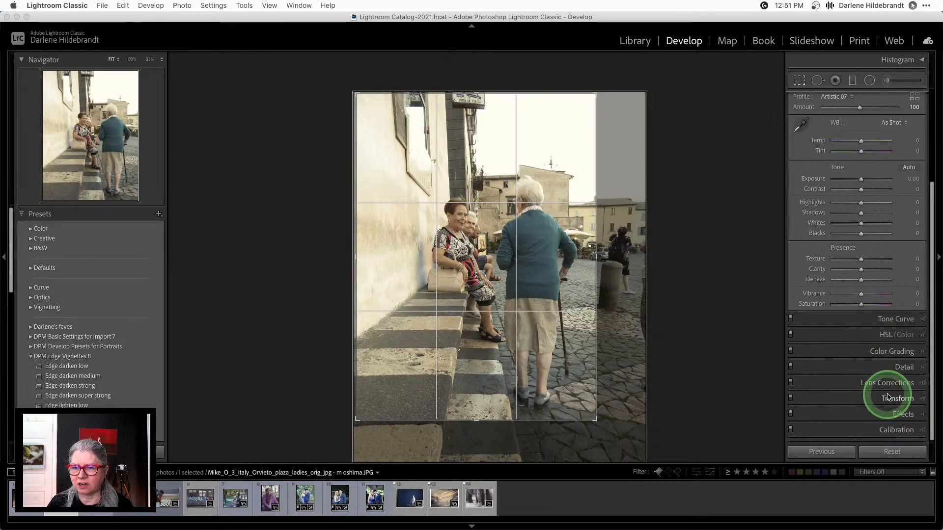
pyautogui.click(889, 396)
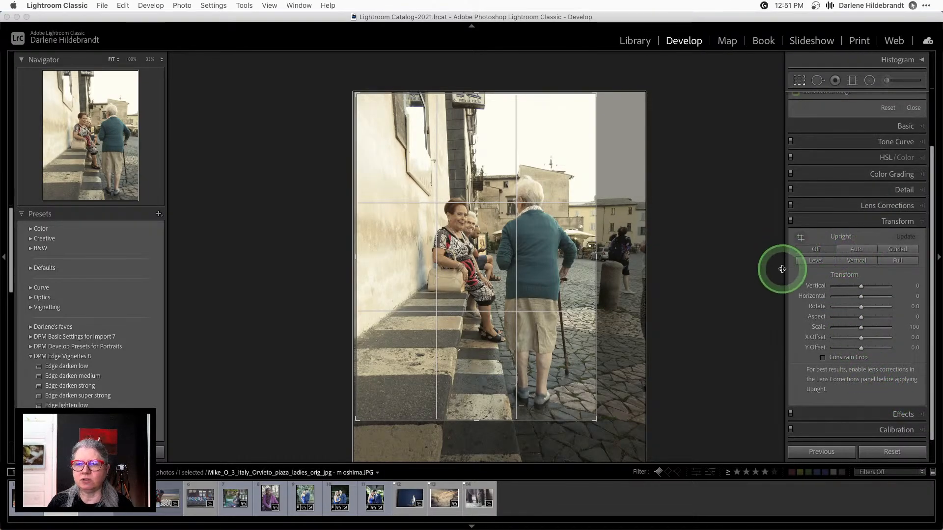
pyautogui.click(816, 261)
pyautogui.click(854, 261)
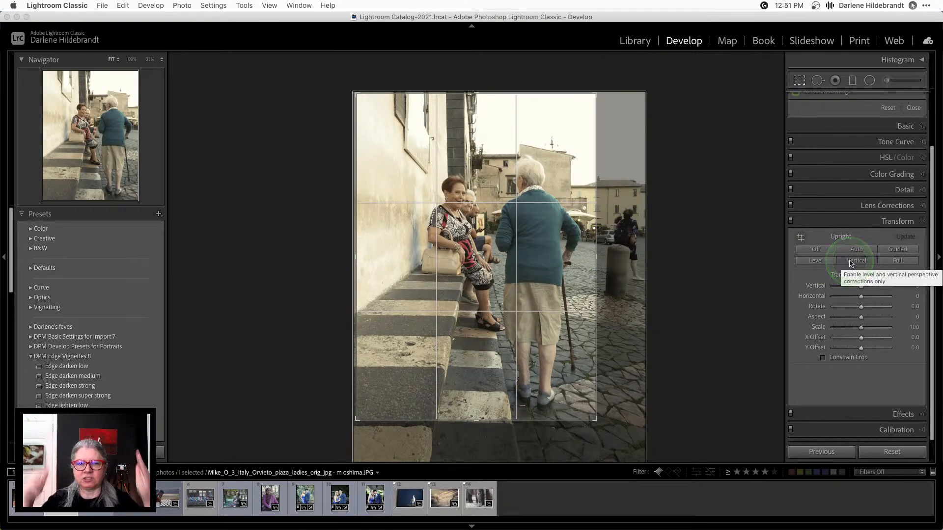
pyautogui.click(828, 251)
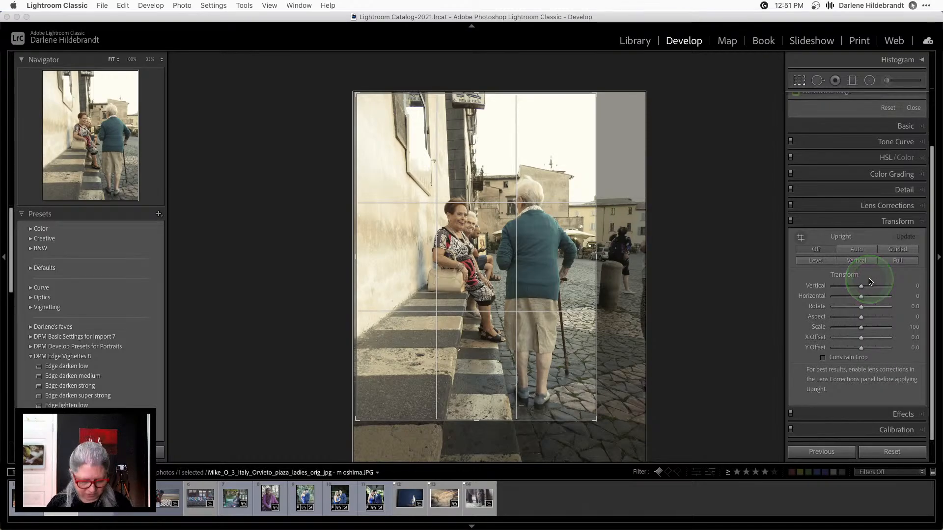
# Step: Straighten the crop by hand to an angle of 1.22, nudge its lower edge slightly and apply the crop
pyautogui.press('r')
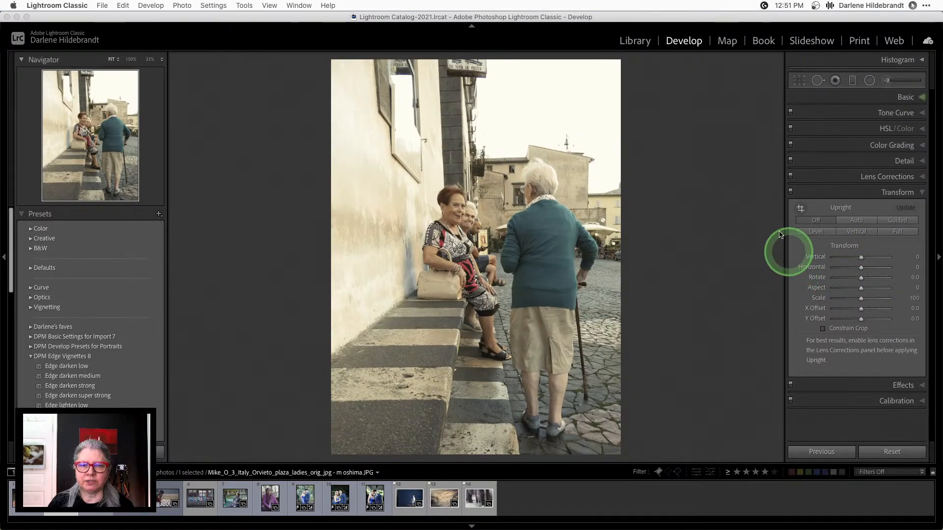
pyautogui.press('r')
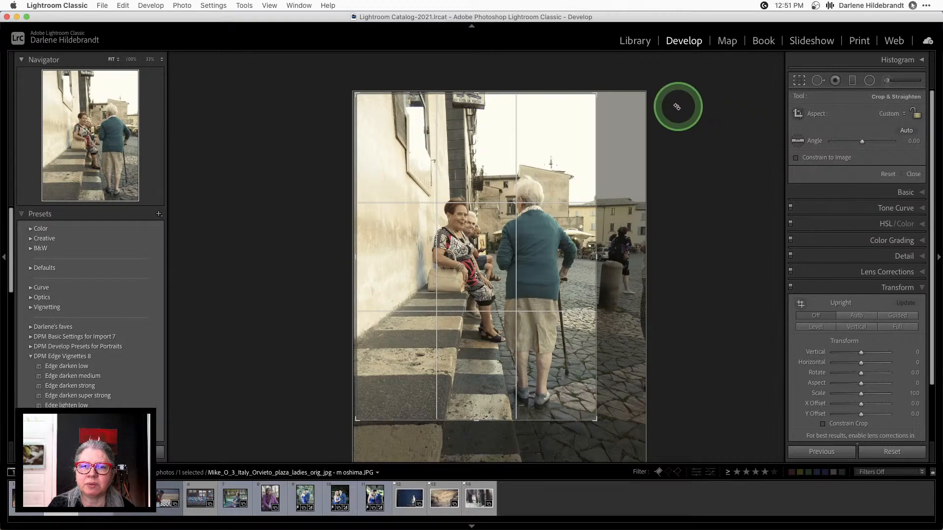
pyautogui.moveTo(676, 105); pyautogui.dragTo(680, 110)
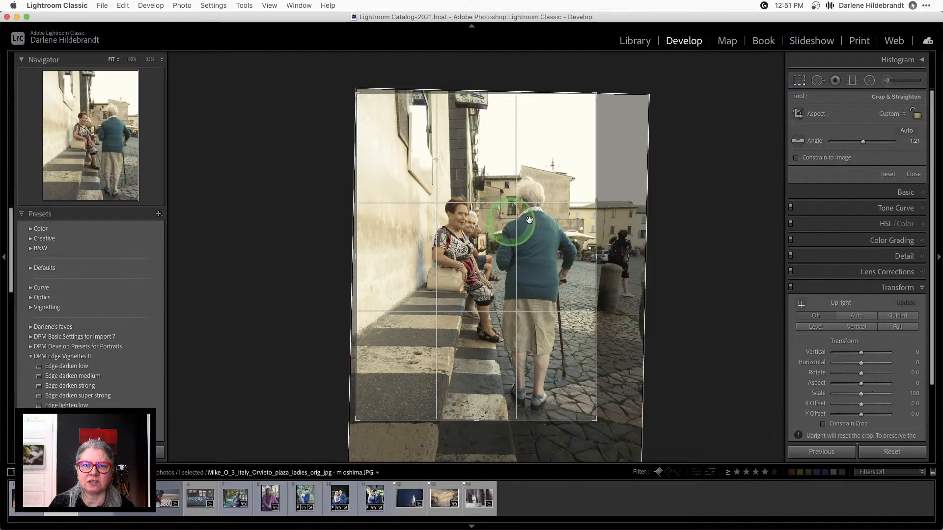
pyautogui.moveTo(670, 130); pyautogui.dragTo(669, 131)
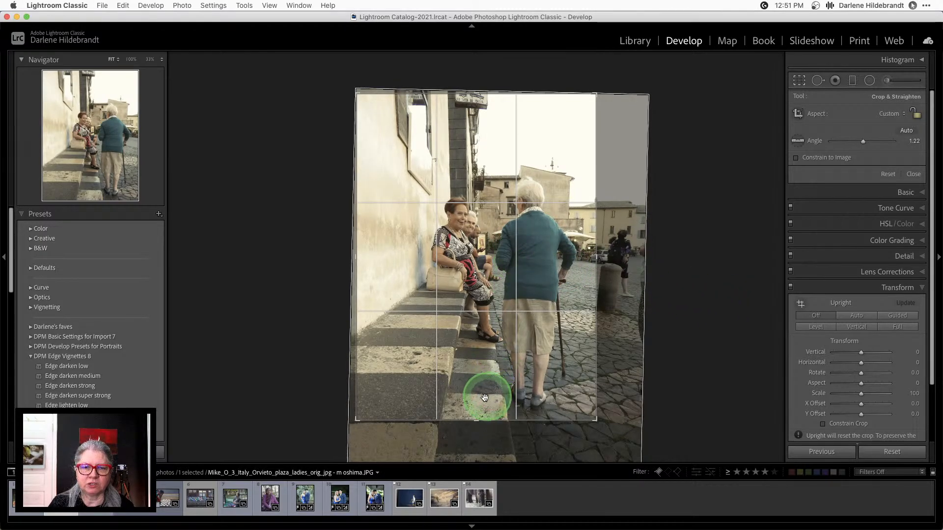
pyautogui.moveTo(476, 417); pyautogui.dragTo(477, 418)
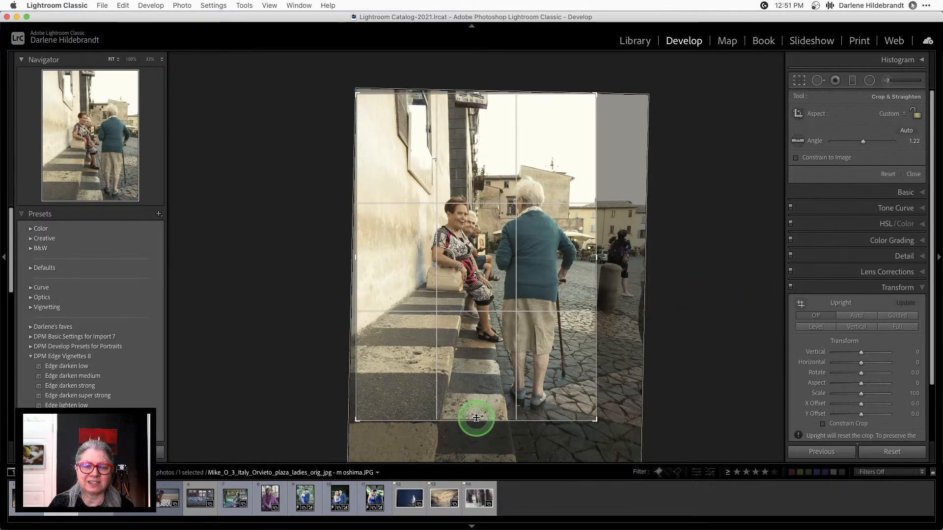
pyautogui.doubleClick(476, 417)
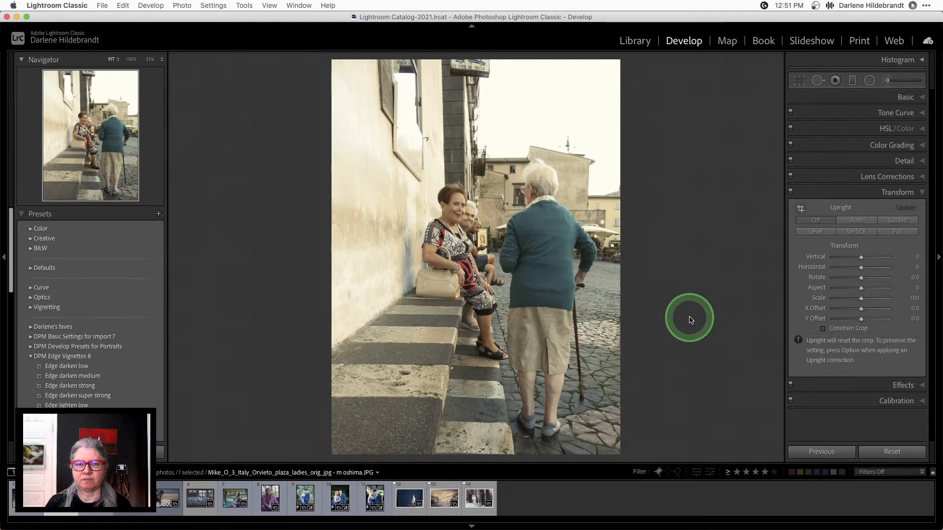
# Step: Check the photo's Whites for clipping, and set Blacks to -35 using the clipping preview
pyautogui.click(906, 98)
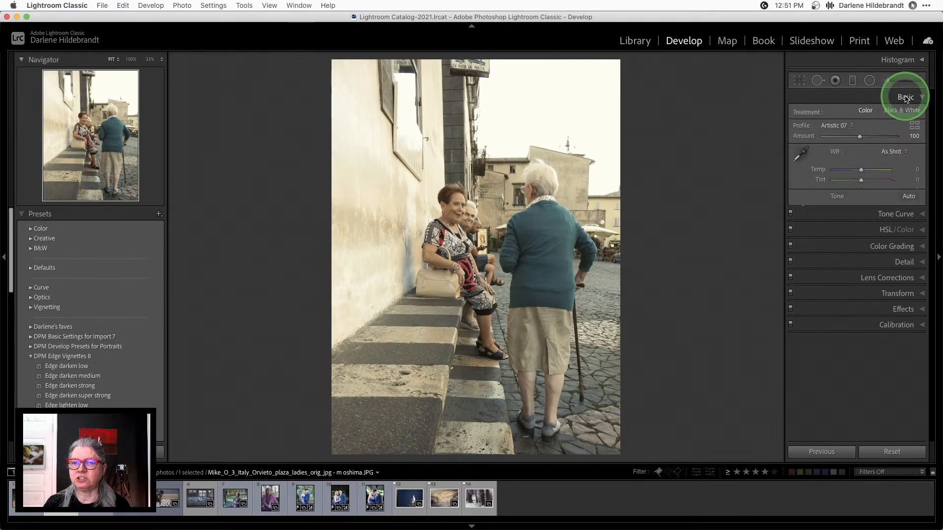
pyautogui.click(901, 61)
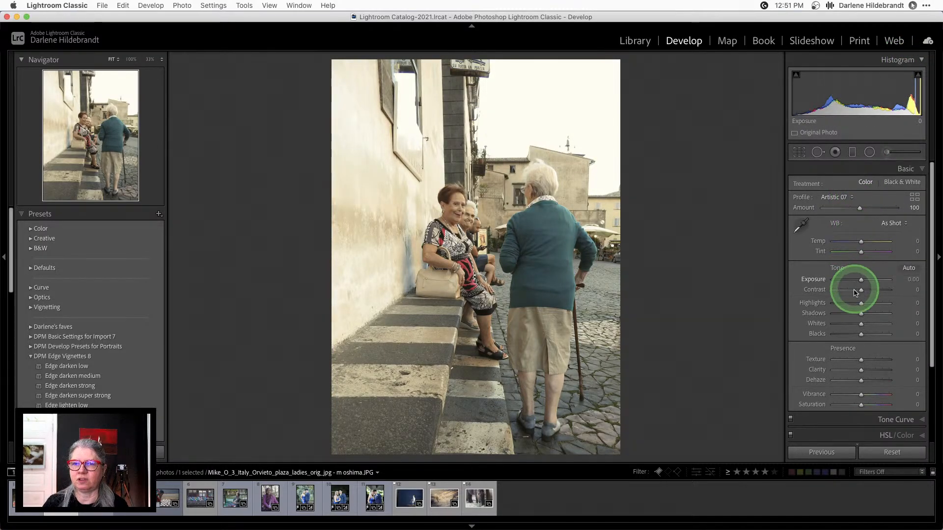
pyautogui.keyDown('alt'); pyautogui.click(860, 324); pyautogui.keyUp('alt')
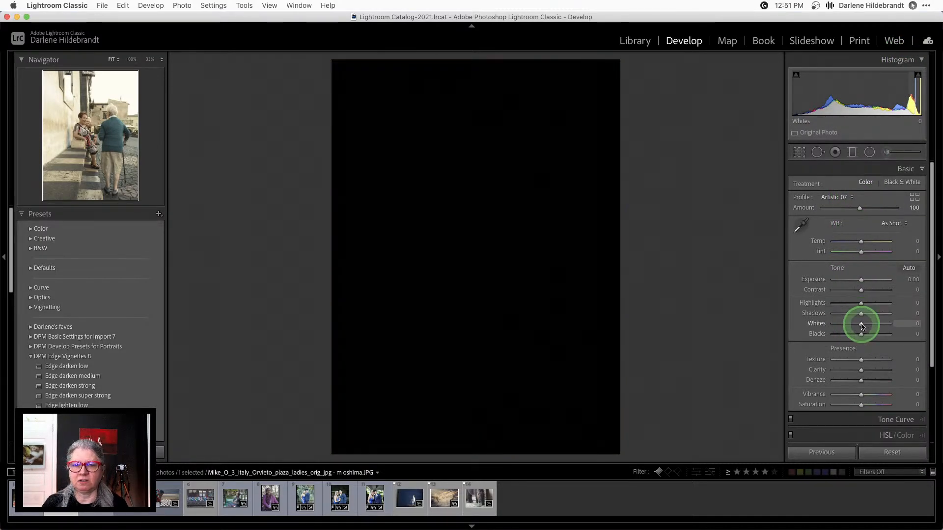
pyautogui.keyDown('alt'); pyautogui.click(862, 335); pyautogui.keyUp('alt')
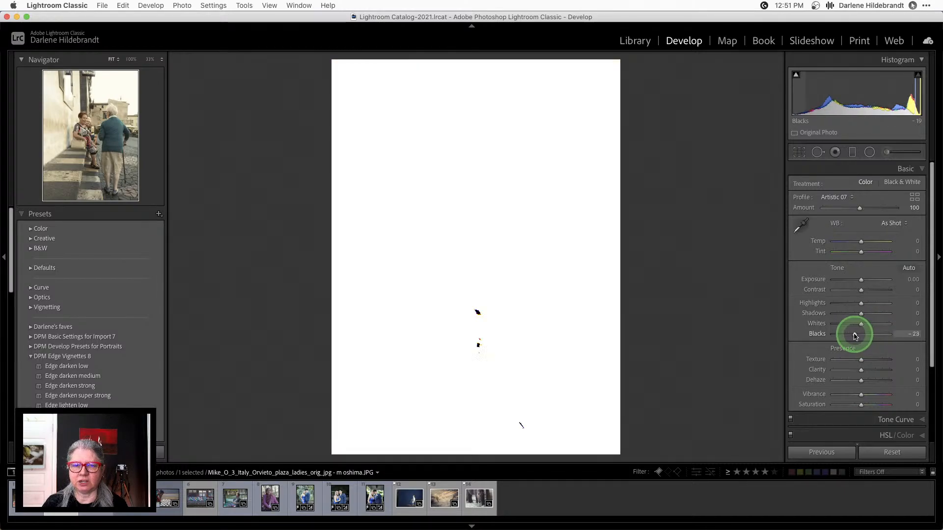
pyautogui.moveTo(852, 336); pyautogui.dragTo(851, 334)
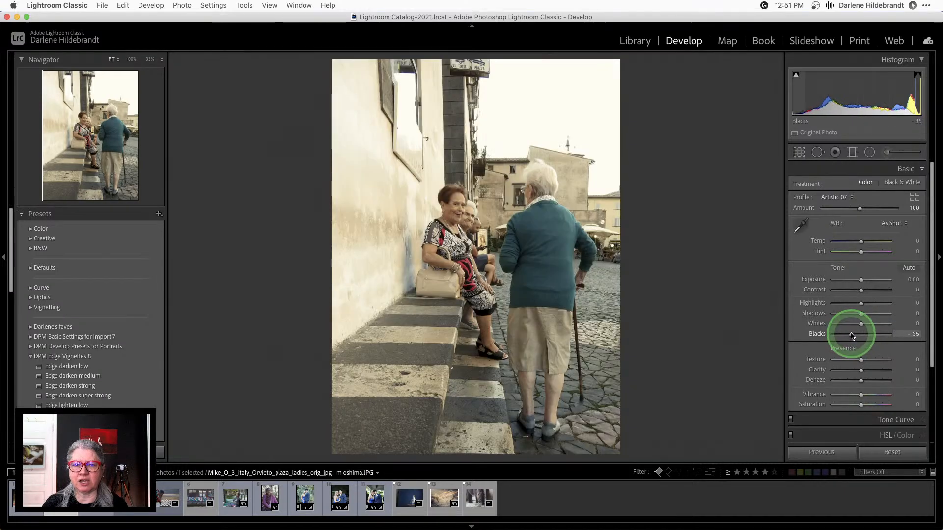
# Step: Try Highlights at -100 and Exposure at -2.25 on the photo, and reset both to 0
pyautogui.keyDown('alt'); pyautogui.click(861, 305); pyautogui.keyUp('alt')
pyautogui.moveTo(860, 304); pyautogui.dragTo(773, 300)
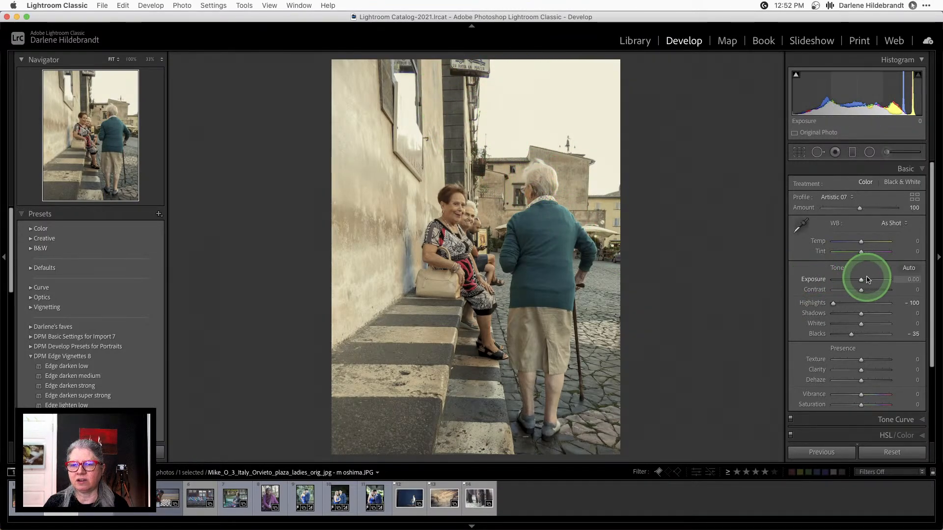
pyautogui.moveTo(862, 283); pyautogui.dragTo(848, 280)
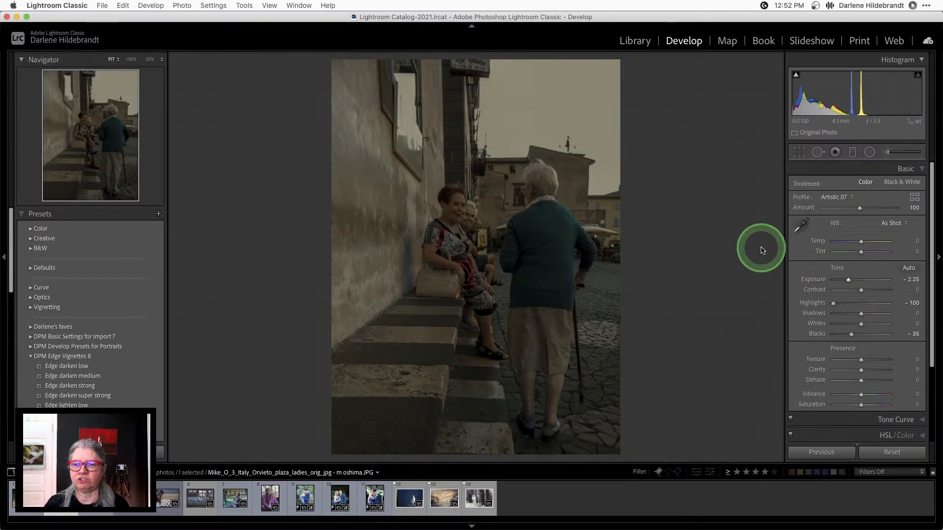
pyautogui.doubleClick(848, 281)
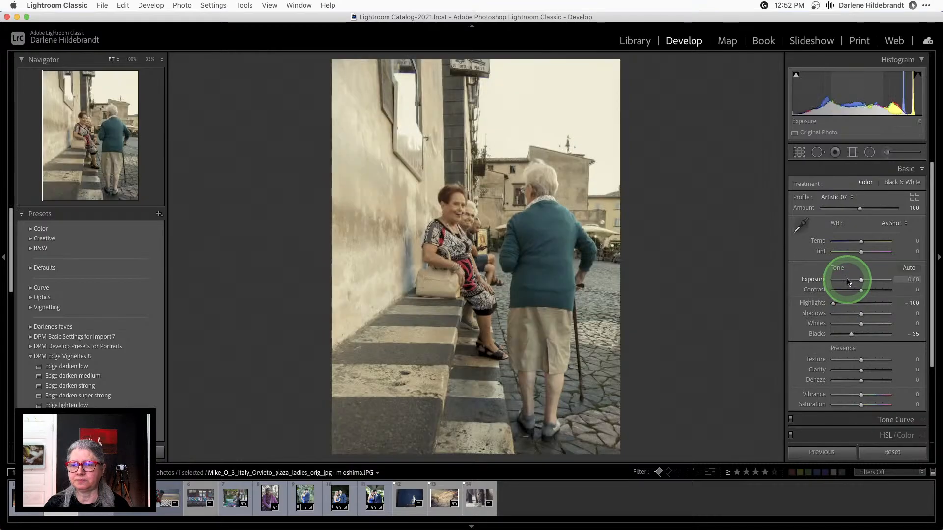
pyautogui.doubleClick(834, 304)
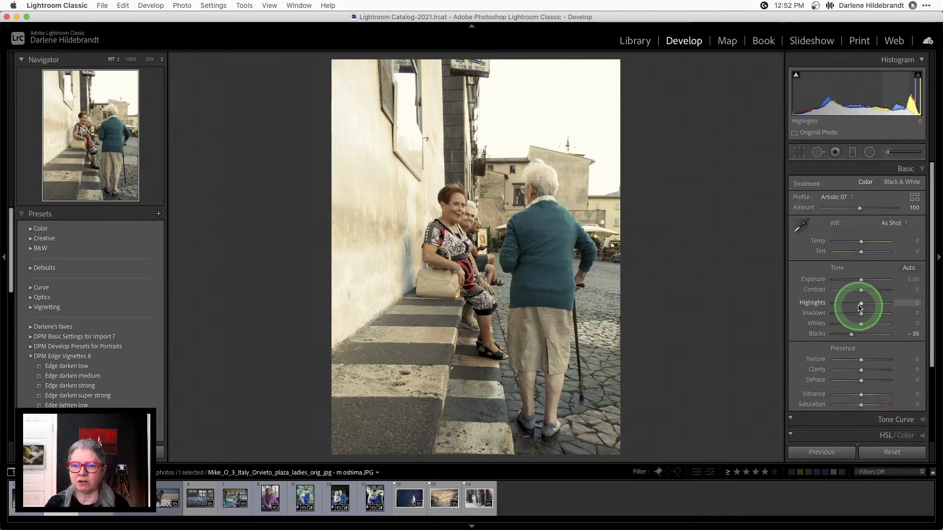
# Step: Set the photo's Highlights to -43 and Whites to +23 using the clipping preview
pyautogui.moveTo(855, 305); pyautogui.dragTo(847, 305)
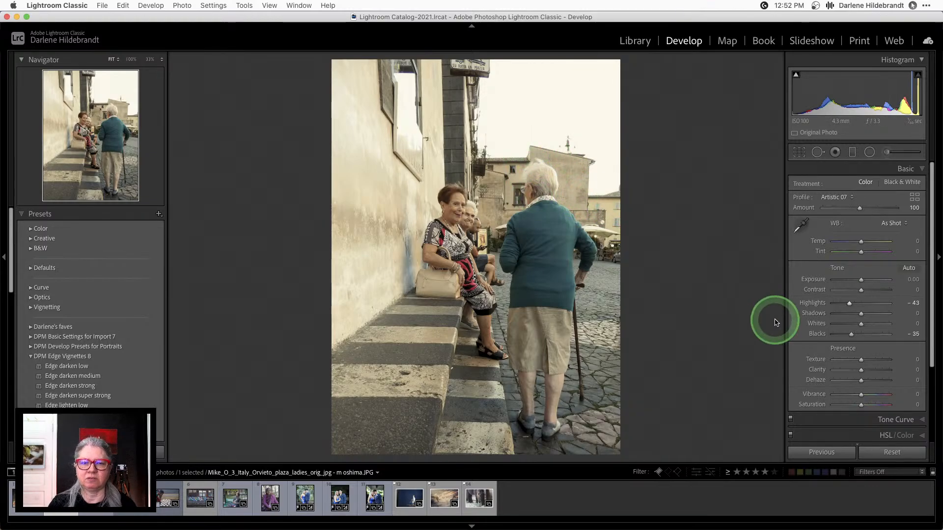
pyautogui.moveTo(861, 326); pyautogui.dragTo(863, 326)
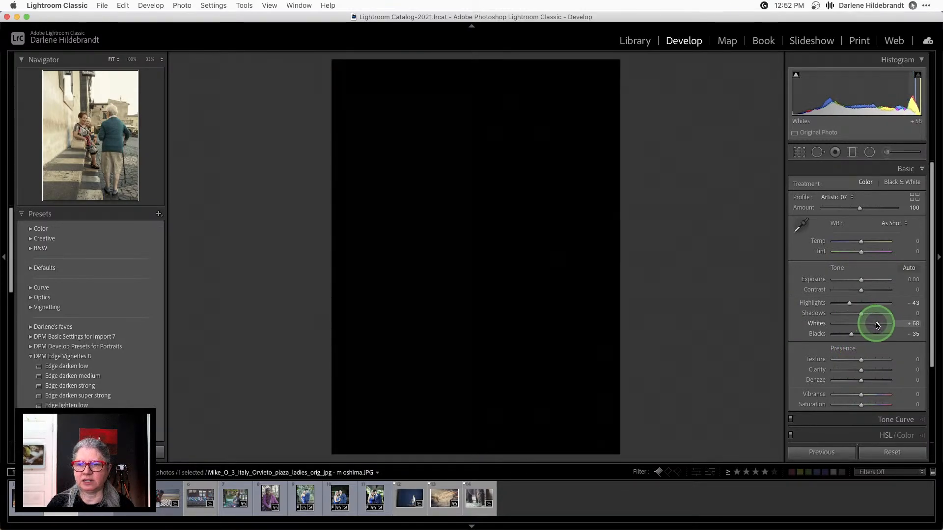
pyautogui.moveTo(867, 324); pyautogui.dragTo(867, 324)
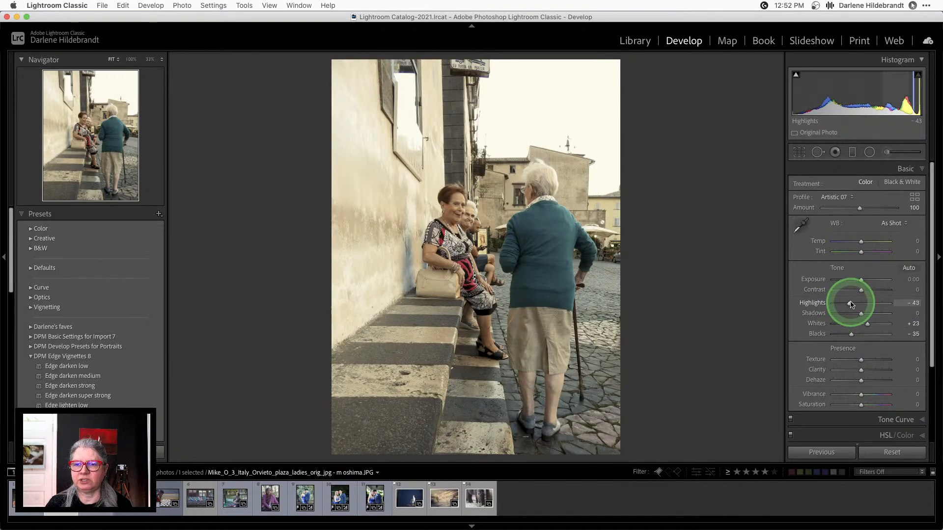
# Step: Compare the edited photo with its before state and look over the basic adjustments
pyautogui.press('\\')
pyautogui.press('\\')
pyautogui.press('\\')
pyautogui.press('\\')
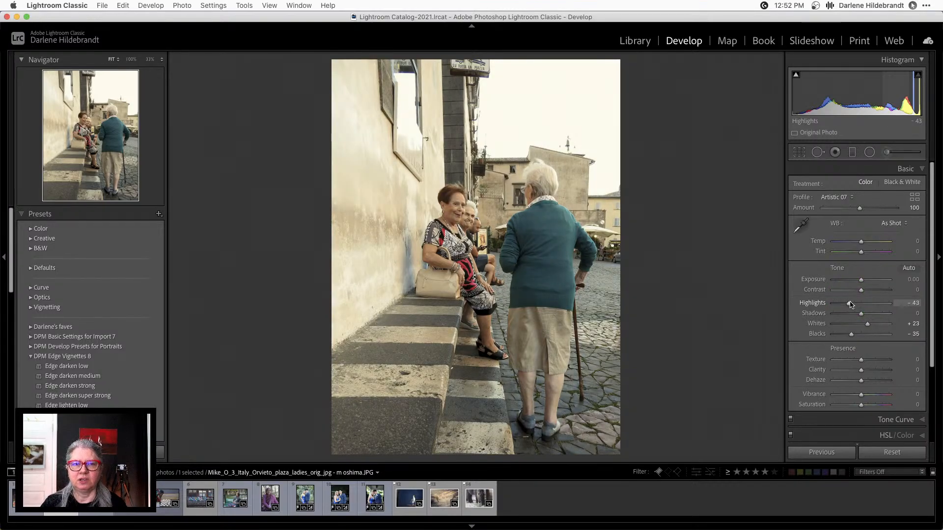
pyautogui.scroll(-3, 851, 304)
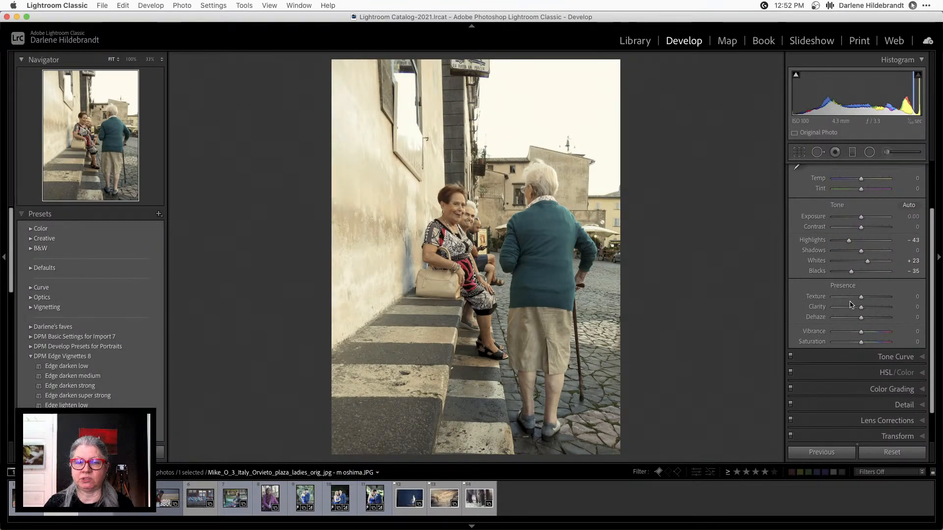
pyautogui.scroll(4, 851, 305)
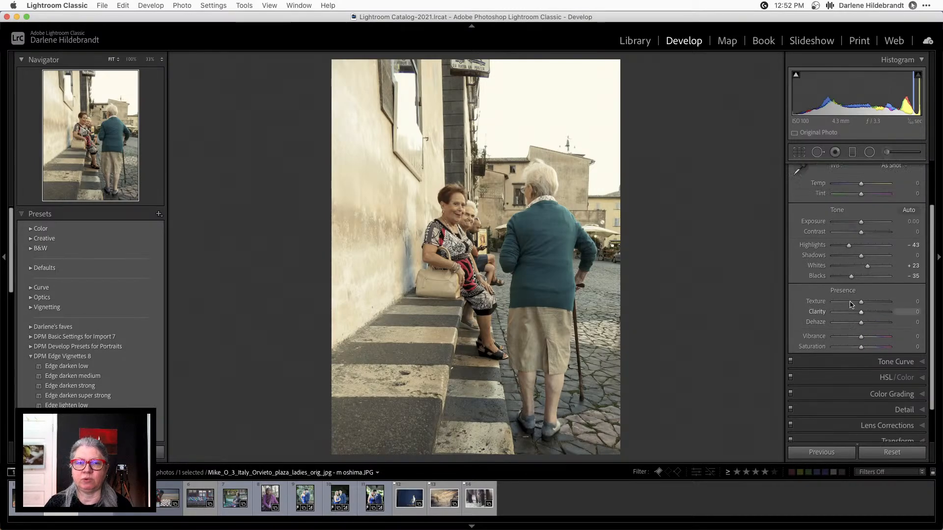
pyautogui.click(797, 323)
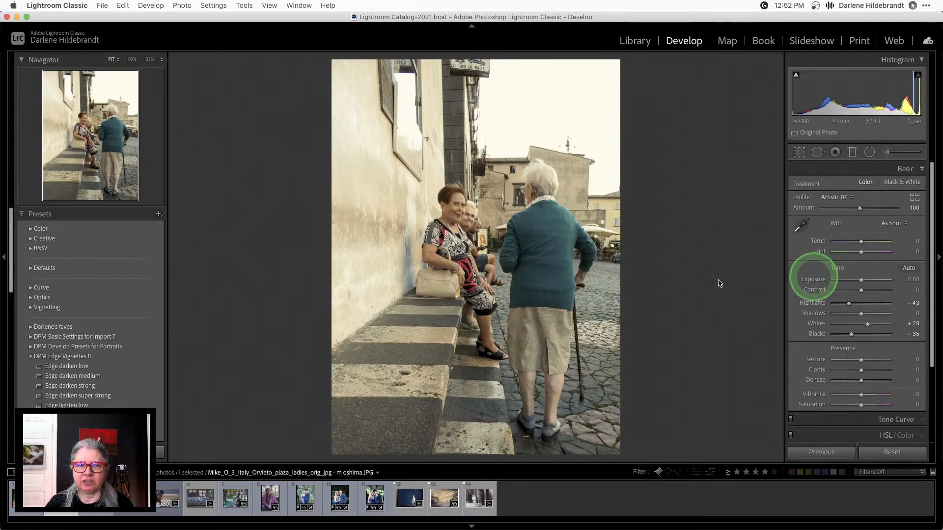
# Step: Apply the Edge darken medium vignette preset to the photo
pyautogui.click(69, 377)
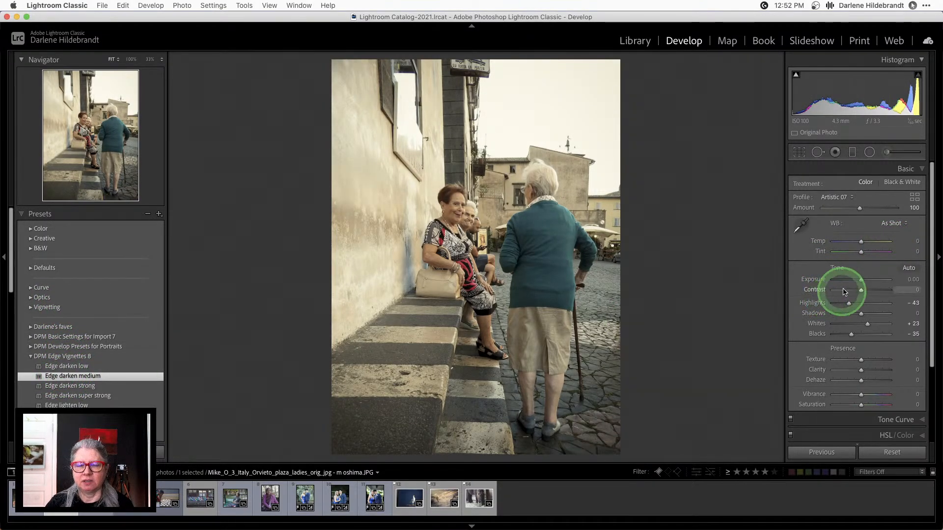
pyautogui.scroll(-10, 843, 292)
pyautogui.scroll(8, 844, 291)
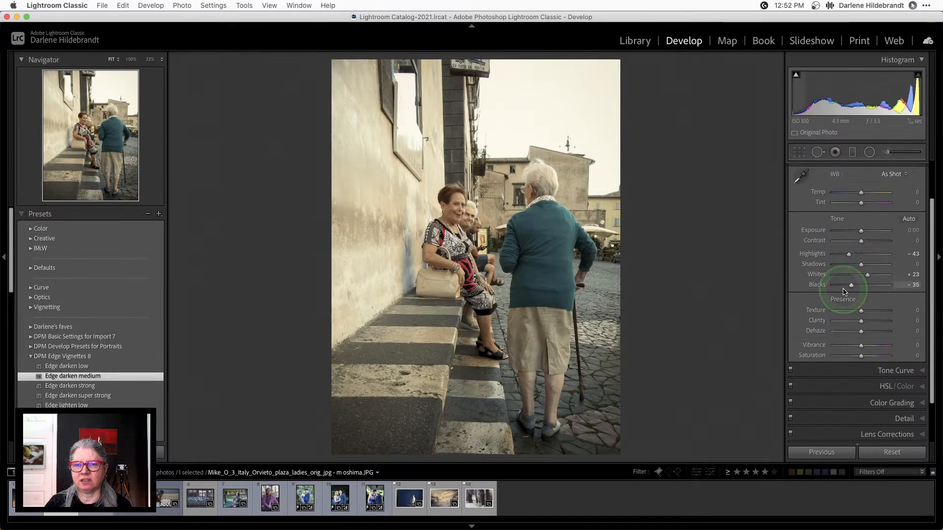
pyautogui.scroll(-4, 843, 291)
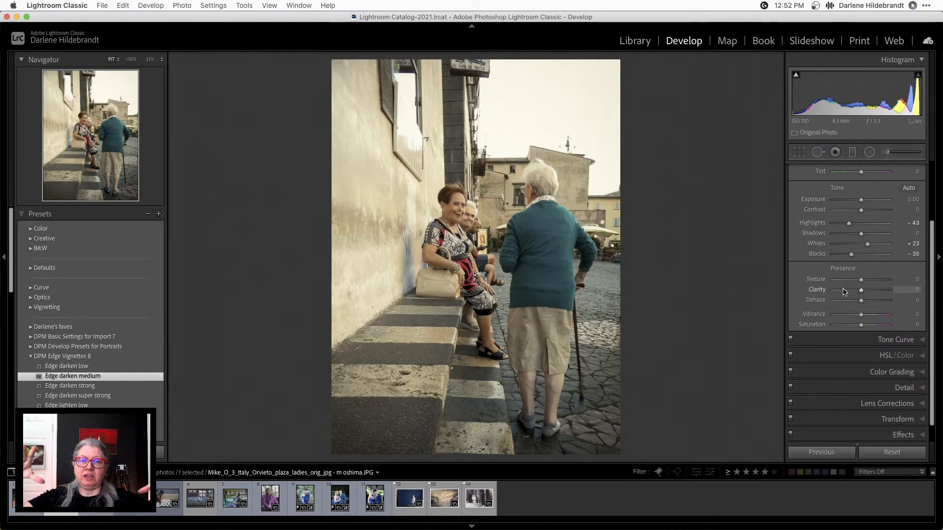
pyautogui.scroll(3, 844, 292)
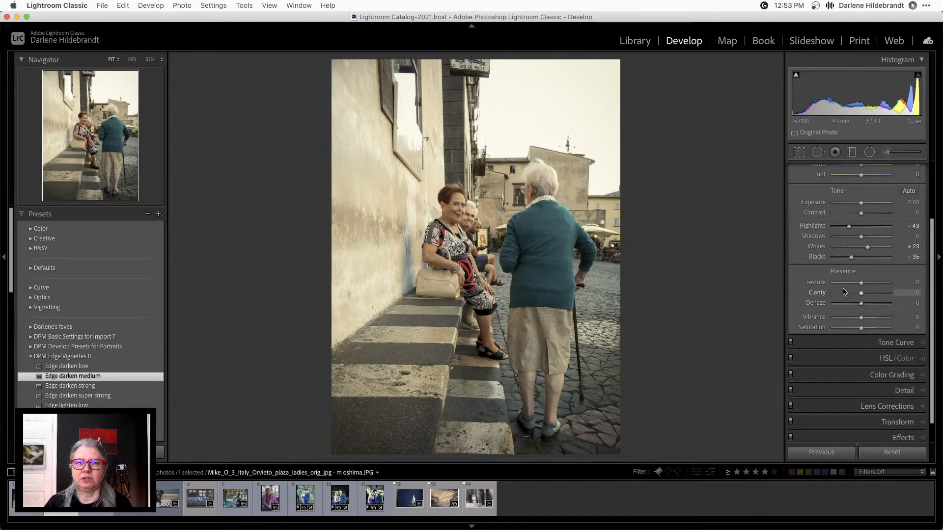
# Step: Draw a tall oval radial filter around the women with Exposure at -1.96 and the other effect settings at 0
pyautogui.click(867, 152)
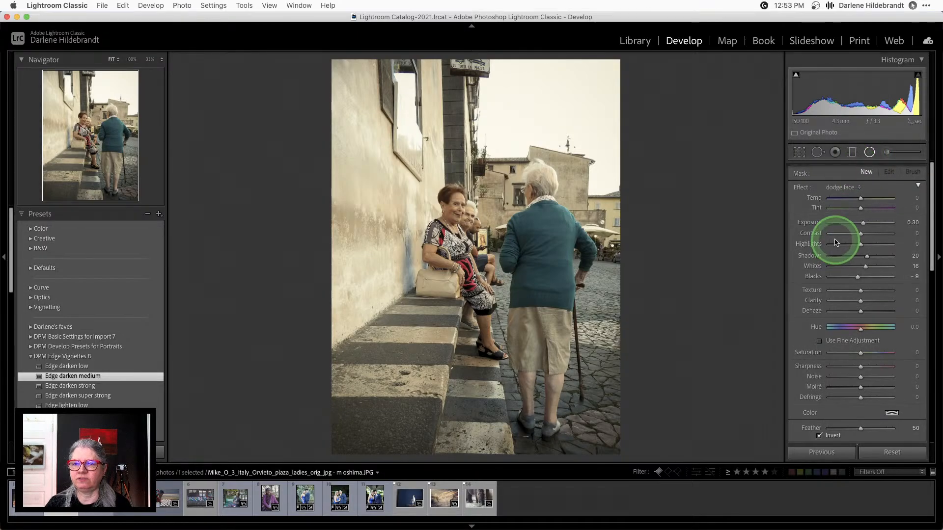
pyautogui.doubleClick(801, 185)
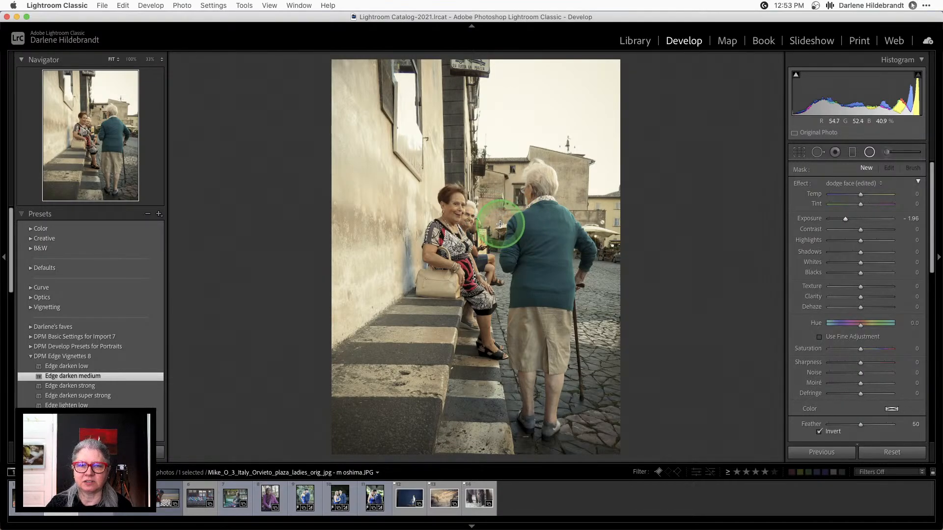
pyautogui.moveTo(500, 225); pyautogui.dragTo(599, 393)
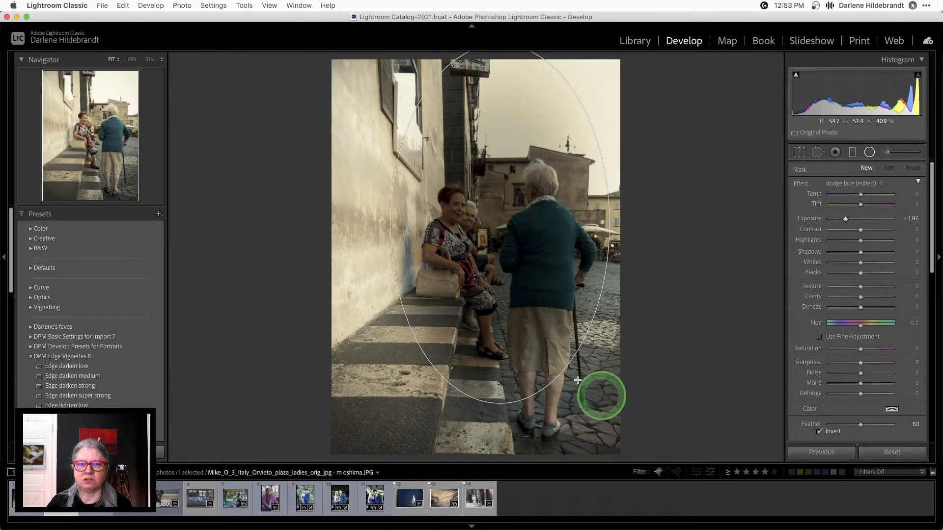
pyautogui.moveTo(517, 270); pyautogui.dragTo(549, 333)
pyautogui.moveTo(403, 290); pyautogui.dragTo(394, 290)
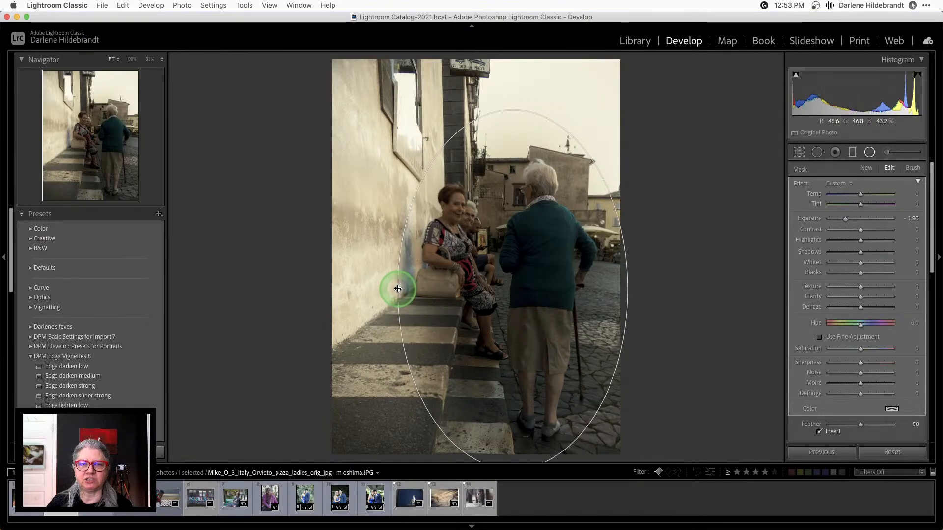
# Step: Turn off Invert for the radial filter and set its Feather to 31, checking the coverage with the mask overlay
pyautogui.click(819, 432)
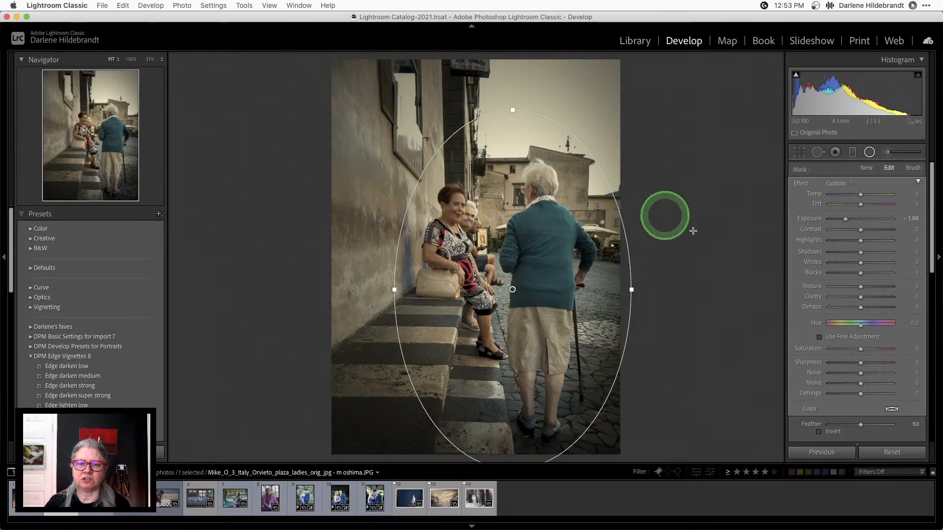
pyautogui.scroll(-2, 806, 327)
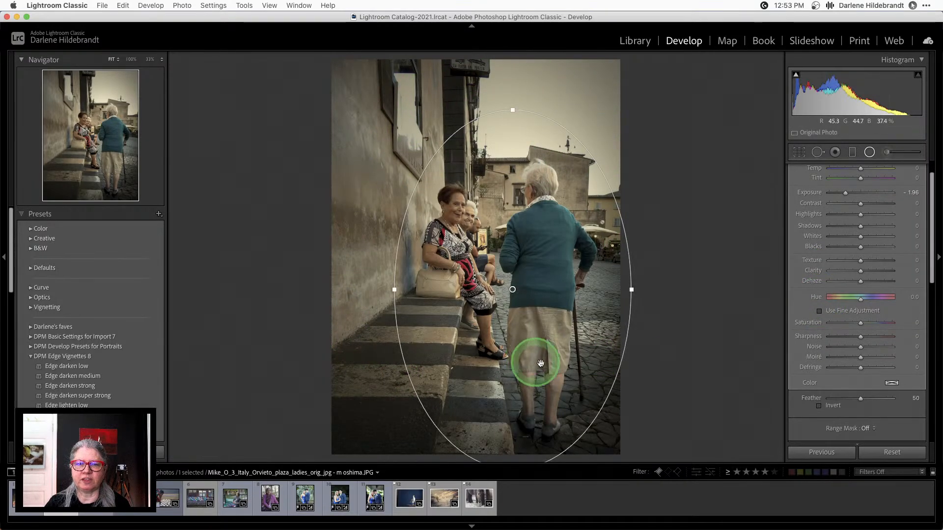
pyautogui.press('o')
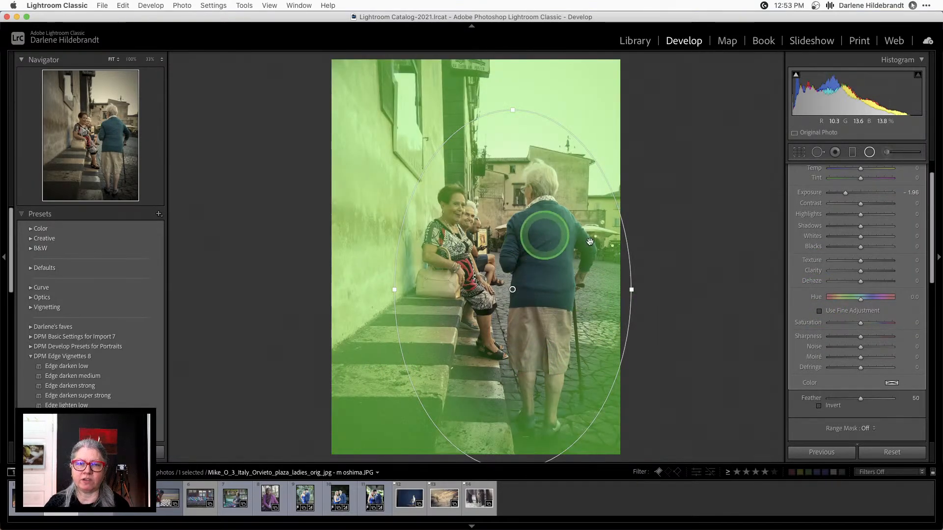
pyautogui.press('o')
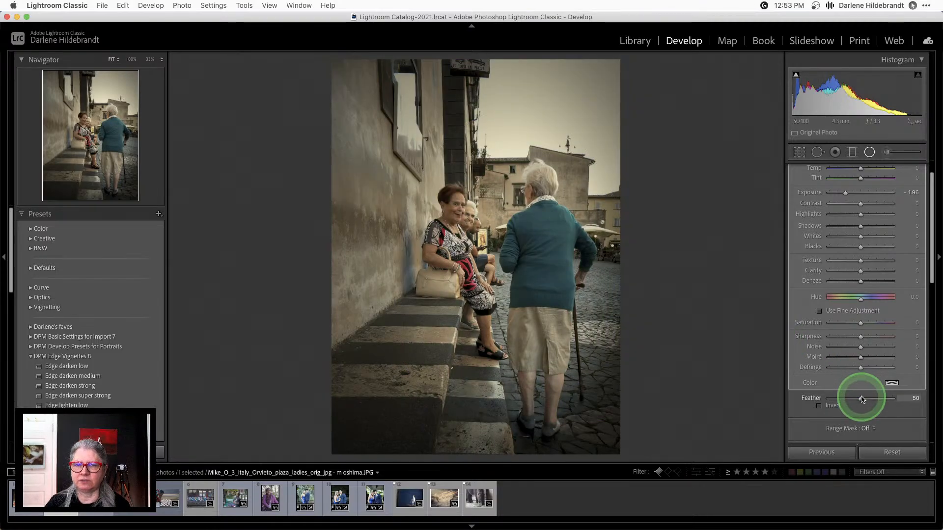
pyautogui.moveTo(860, 398)
pyautogui.mouseDown()
pyautogui.moveTo(816, 399)
pyautogui.moveTo(850, 401)
pyautogui.mouseUp()
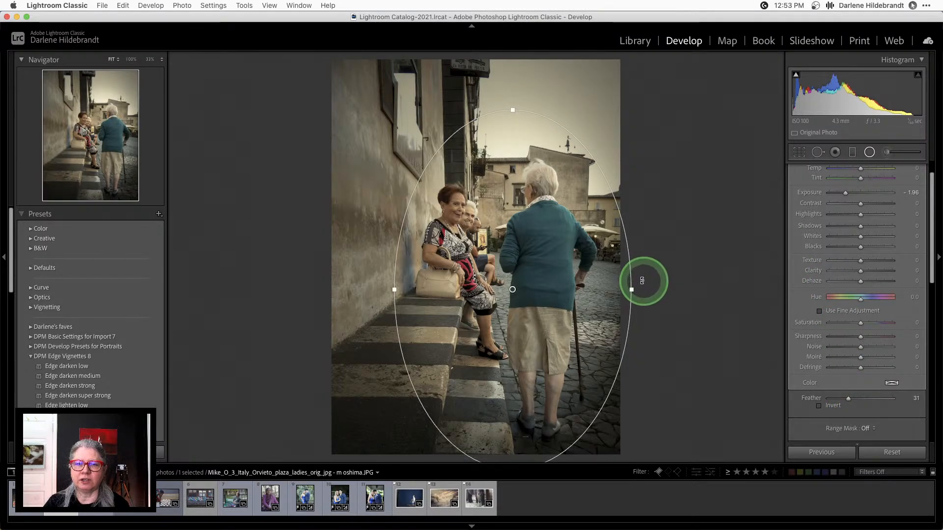
# Step: Widen the radial filter and shift it up slightly, and set its Exposure to -0.77
pyautogui.moveTo(632, 287); pyautogui.dragTo(655, 292)
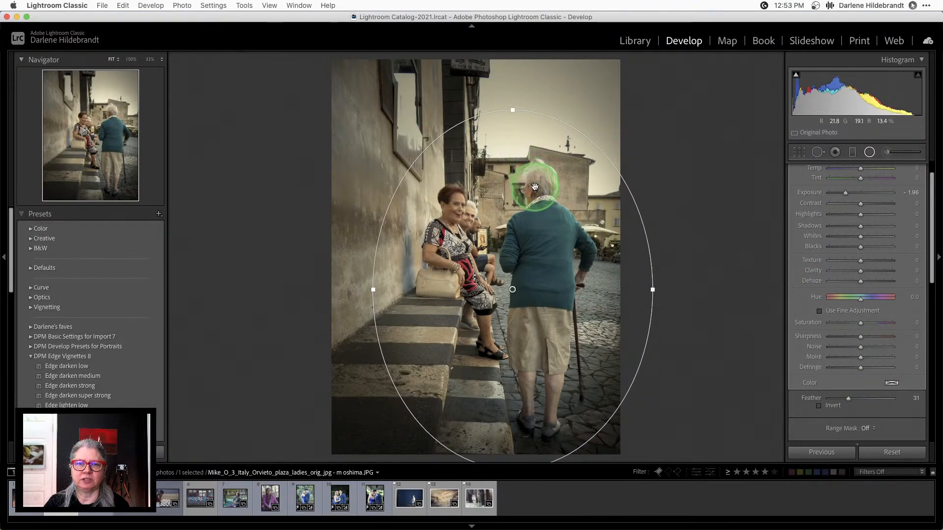
pyautogui.moveTo(536, 184); pyautogui.dragTo(535, 174)
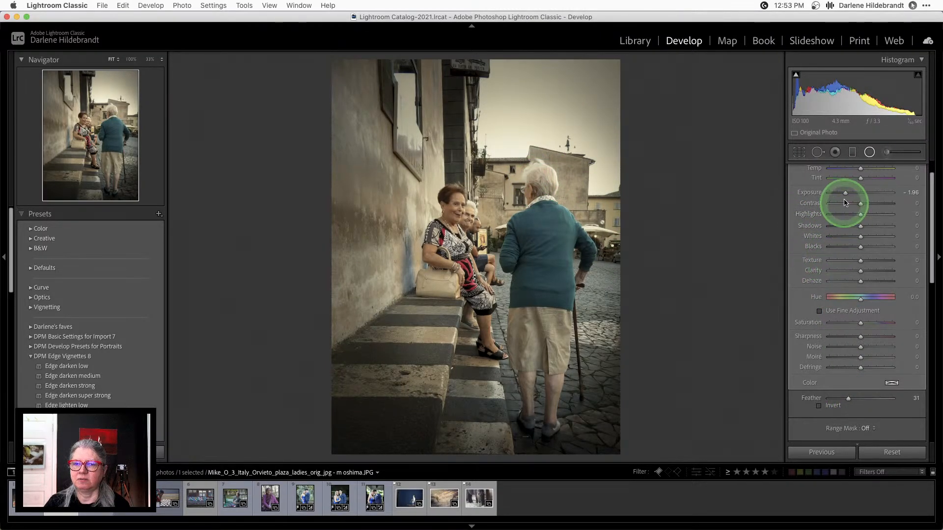
pyautogui.moveTo(844, 192); pyautogui.dragTo(853, 194)
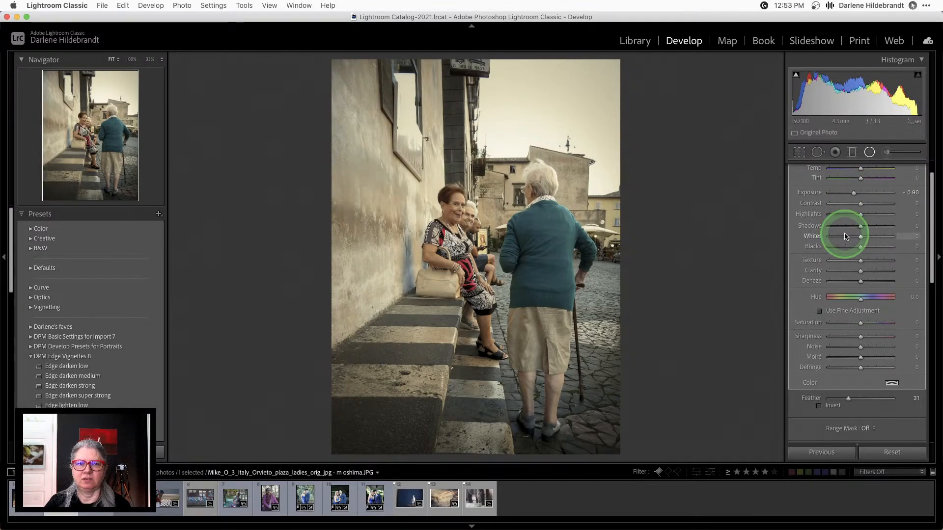
pyautogui.scroll(2, 844, 236)
pyautogui.moveTo(853, 218); pyautogui.dragTo(853, 221)
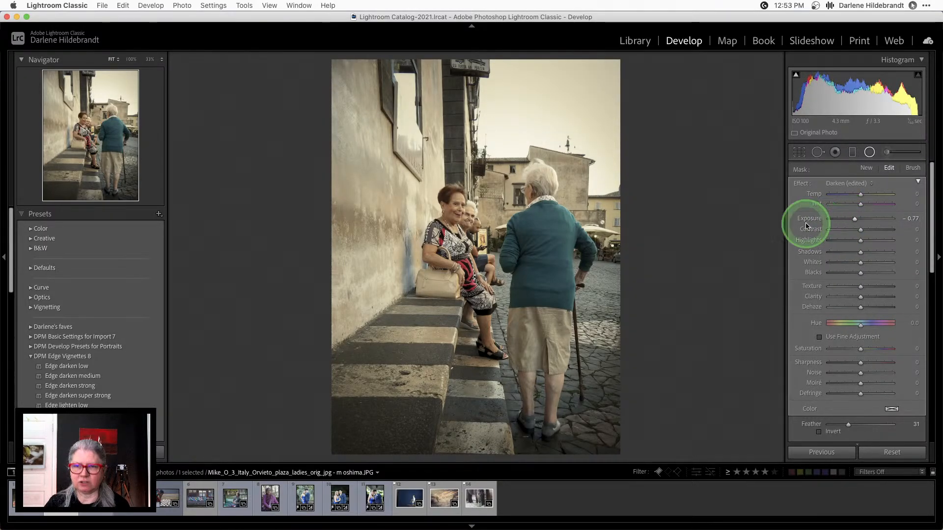
# Step: Draw a slanted graduated filter with Exposure at -1.96 over the wall and steps on the photo's left side
pyautogui.click(849, 154)
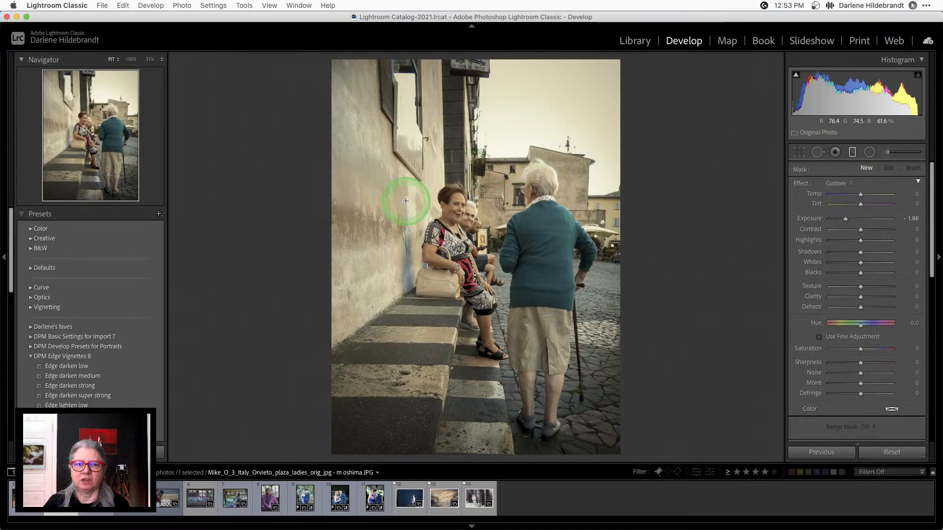
pyautogui.moveTo(374, 204)
pyautogui.mouseDown()
pyautogui.moveTo(460, 203)
pyautogui.moveTo(339, 200)
pyautogui.moveTo(545, 209)
pyautogui.moveTo(387, 214)
pyautogui.mouseUp()
pyautogui.moveTo(385, 381)
pyautogui.mouseDown()
pyautogui.moveTo(419, 381)
pyautogui.moveTo(404, 381)
pyautogui.mouseUp()
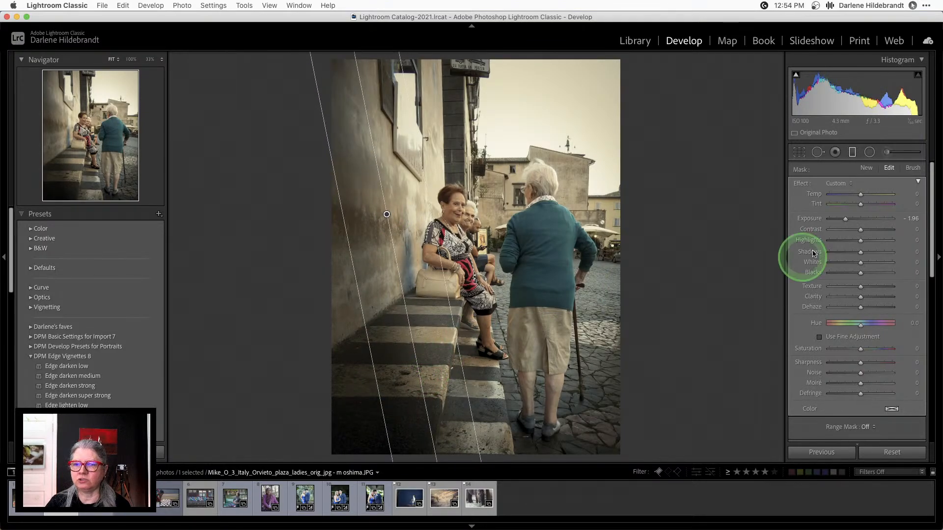
# Step: Set the wall's graduated filter Exposure to -1.03 and apply the Edge darken low vignette preset to the photo
pyautogui.moveTo(854, 221); pyautogui.dragTo(857, 220)
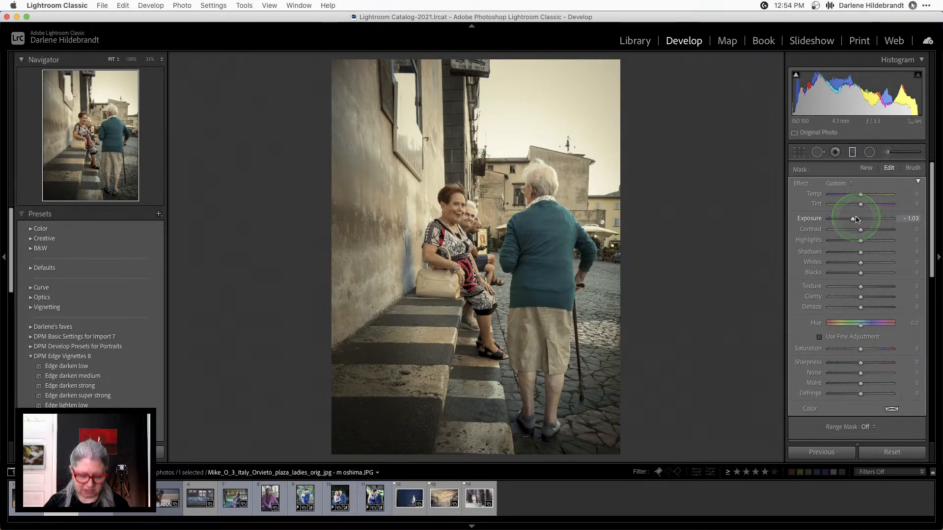
pyautogui.press('k')
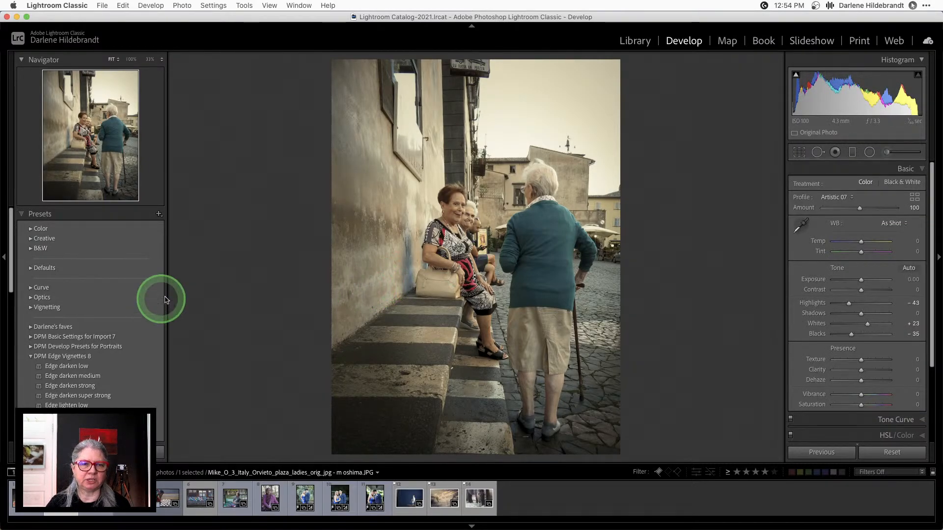
pyautogui.click(96, 368)
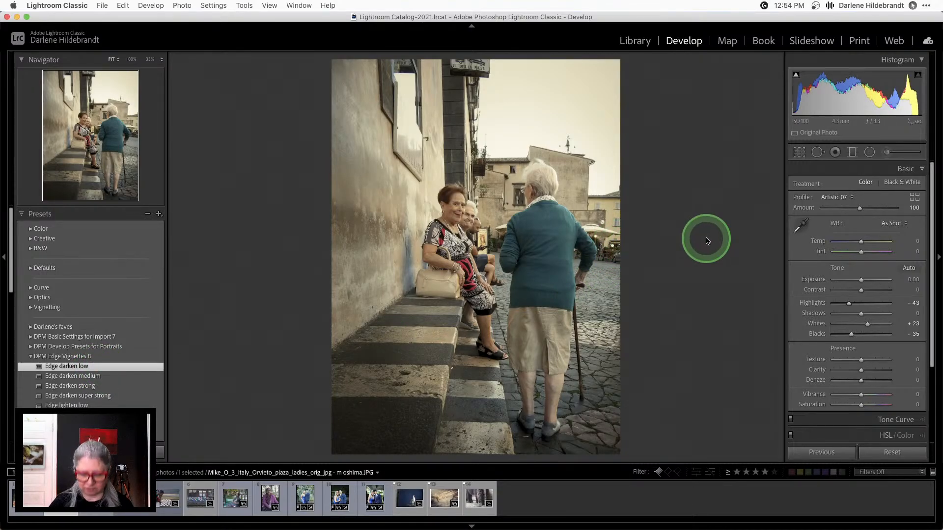
pyautogui.press('\\')
pyautogui.press('\\')
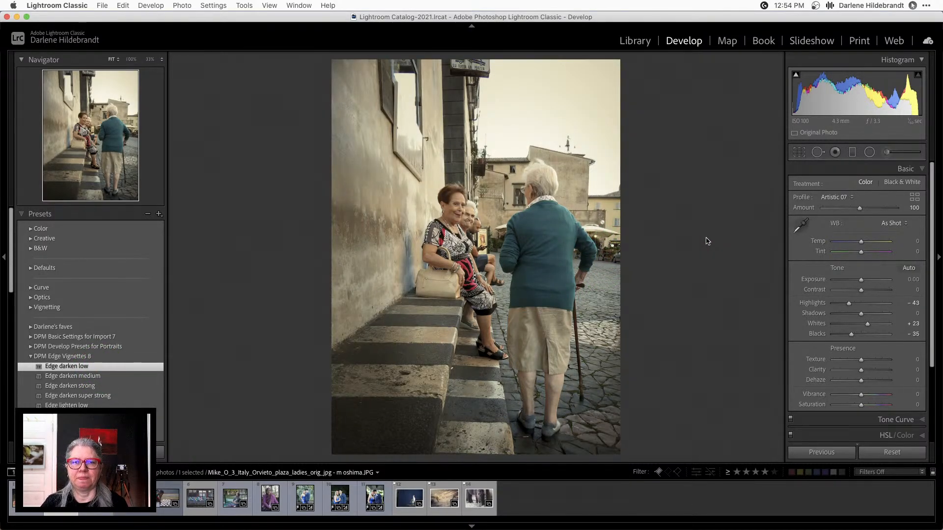
# Step: Add a slightly tilted oval radial filter with the Dodge (Lighten) effect over the seated women, and compare the photo before and after
pyautogui.hotkey('shift', 'm')
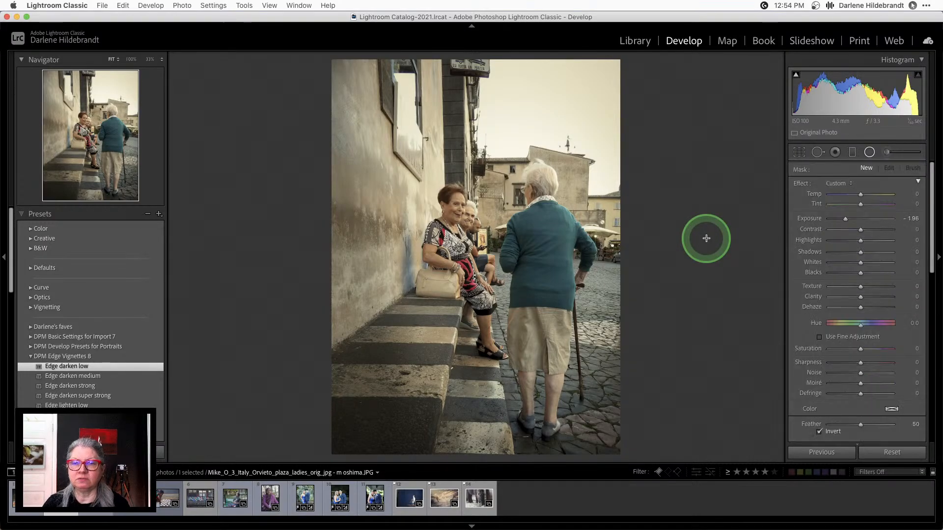
pyautogui.click(839, 183)
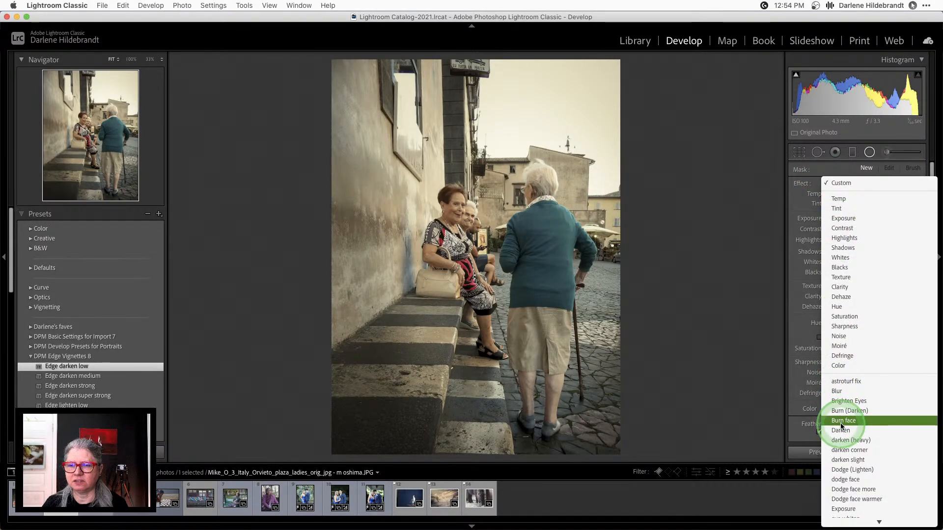
pyautogui.click(844, 470)
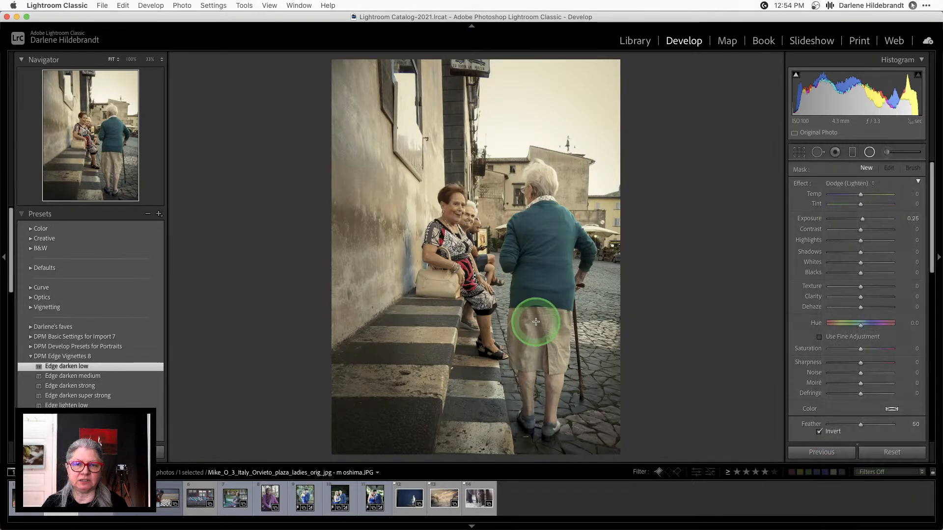
pyautogui.moveTo(457, 210)
pyautogui.mouseDown()
pyautogui.moveTo(449, 245)
pyautogui.moveTo(492, 270)
pyautogui.mouseUp()
pyautogui.moveTo(473, 218); pyautogui.dragTo(459, 316)
pyautogui.moveTo(423, 272); pyautogui.dragTo(453, 298)
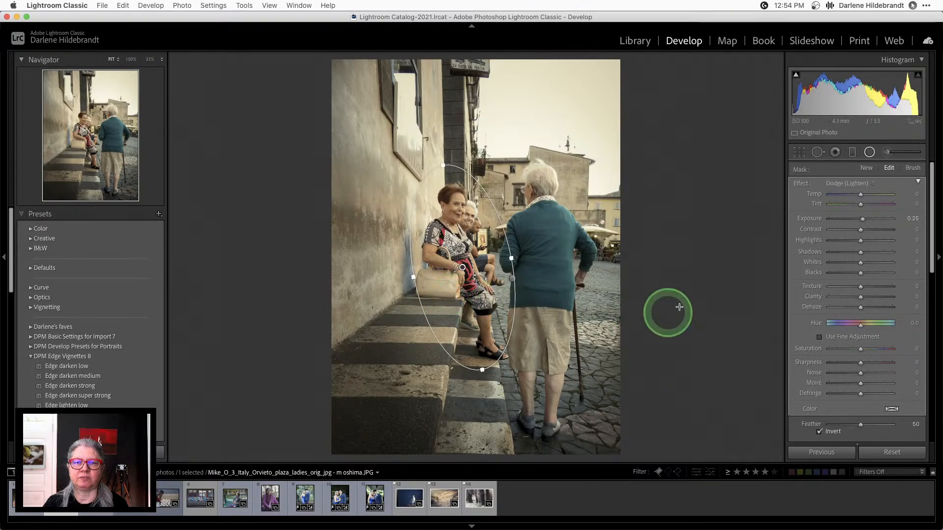
pyautogui.click(698, 292)
pyautogui.press('\\')
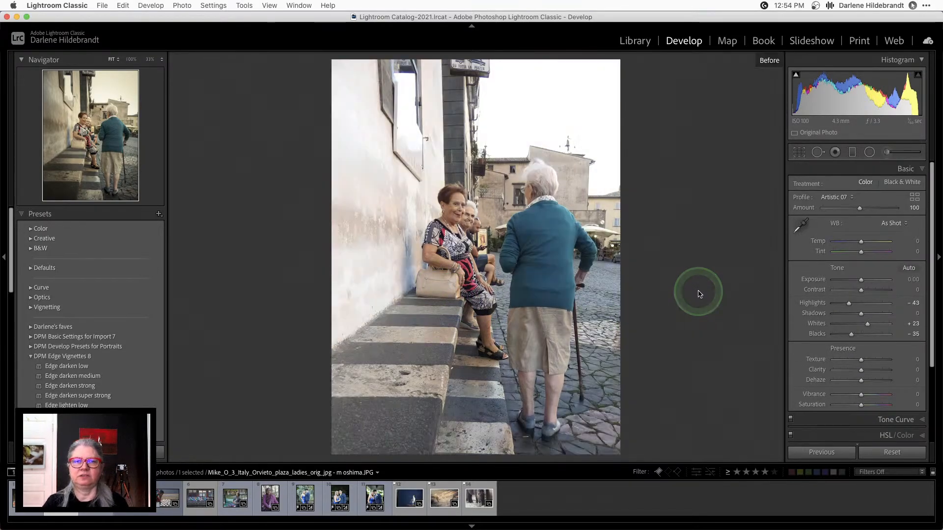
pyautogui.press('\\')
pyautogui.press('\\')
pyautogui.press('\\')
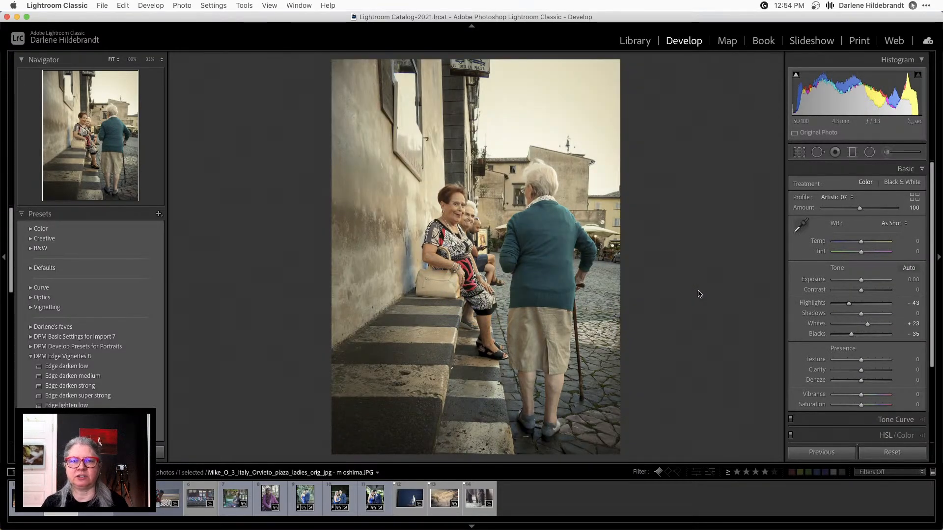
# Step: Change the seated women's radial filter to the dodge face effect with Exposure at 0.45, and compare the photo before and after
pyautogui.hotkey('shift', 'm')
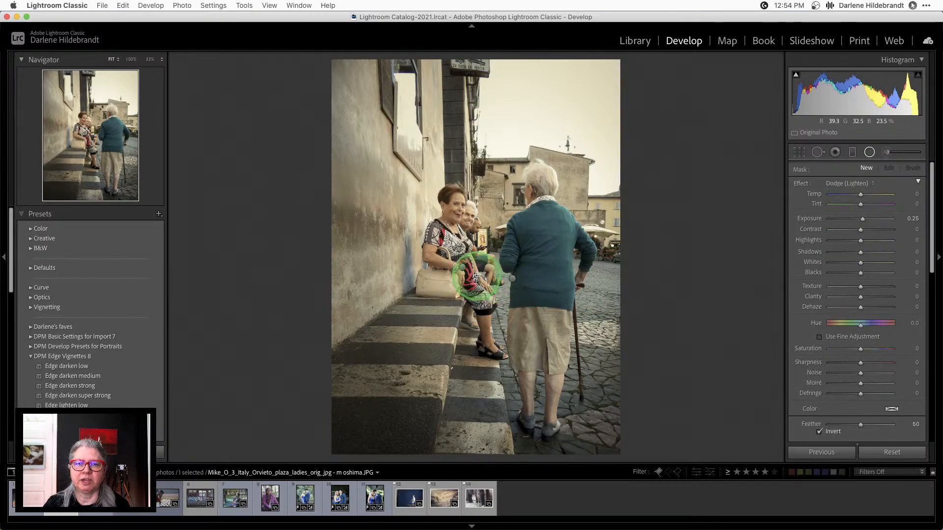
pyautogui.click(461, 267)
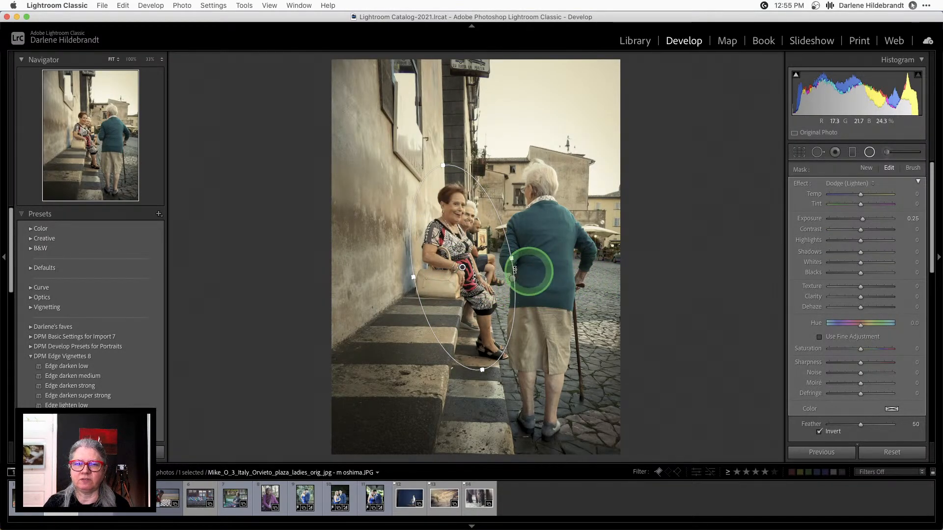
pyautogui.click(510, 278)
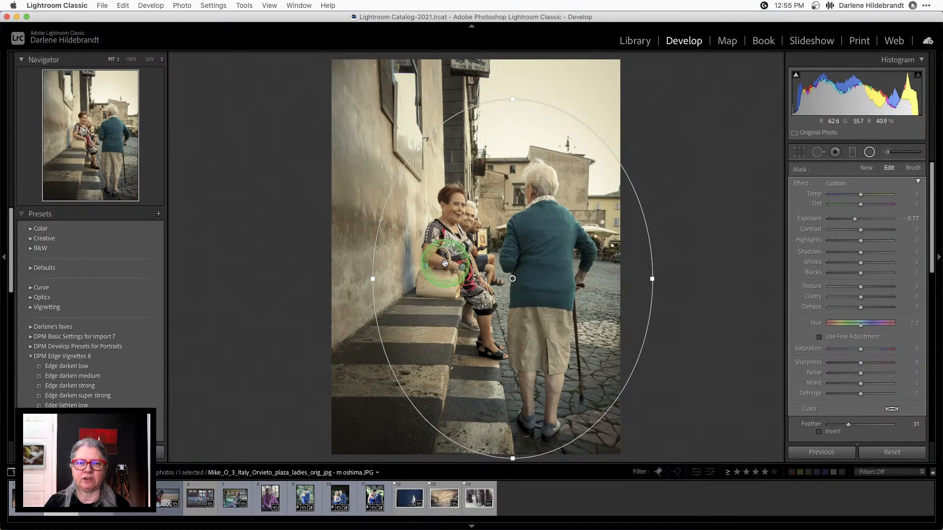
pyautogui.click(464, 267)
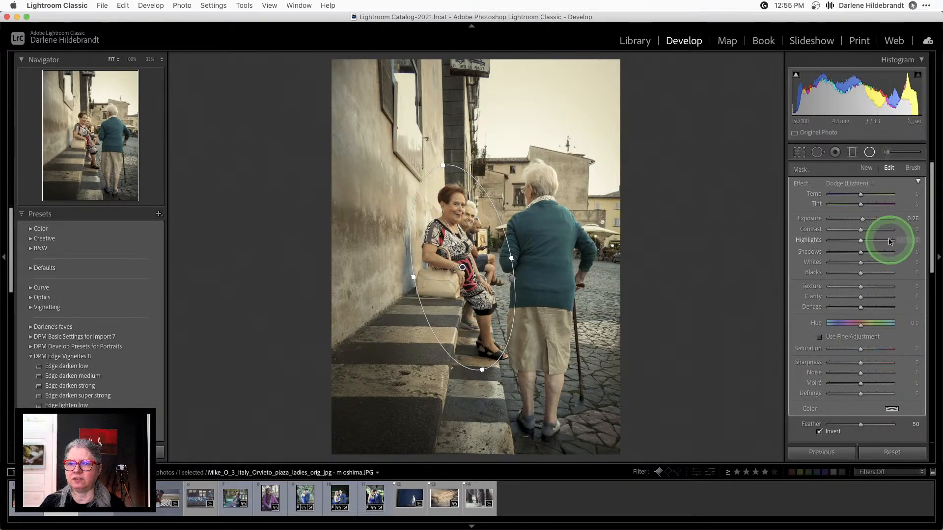
pyautogui.click(843, 184)
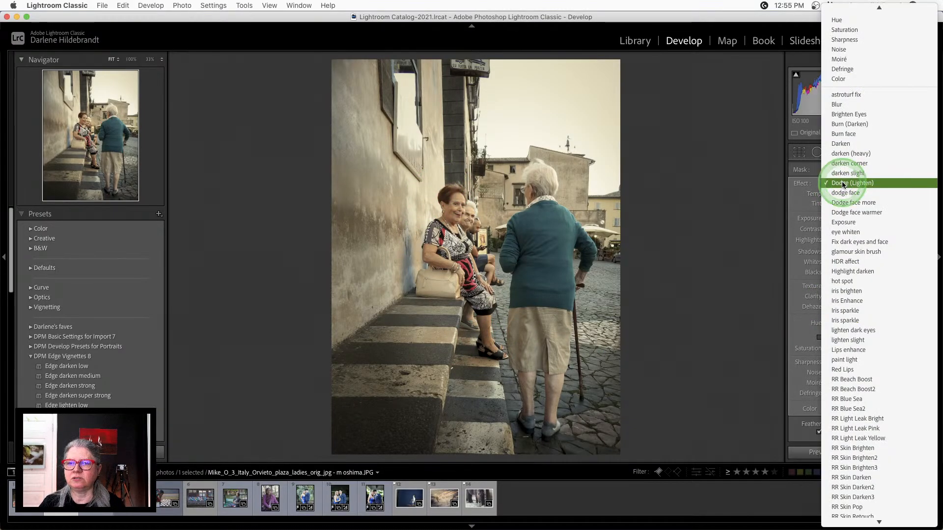
pyautogui.click(841, 193)
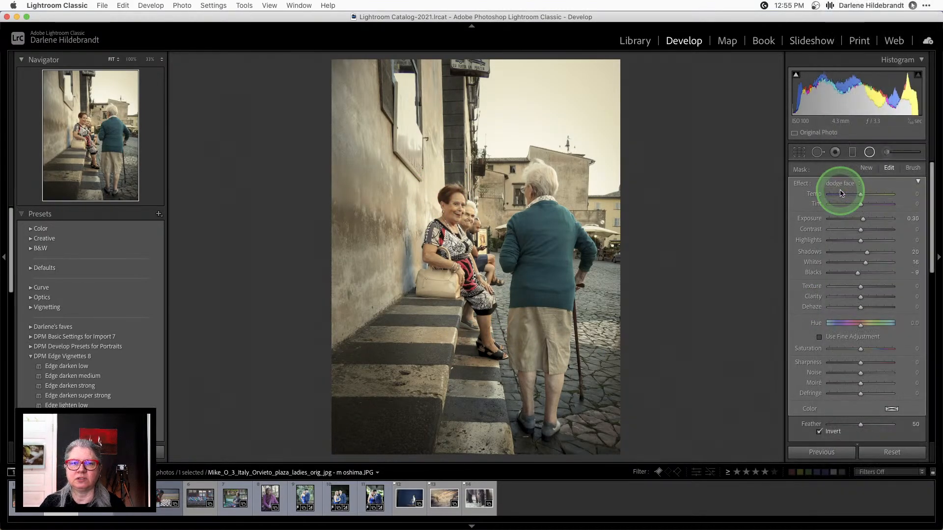
pyautogui.moveTo(862, 219); pyautogui.dragTo(865, 221)
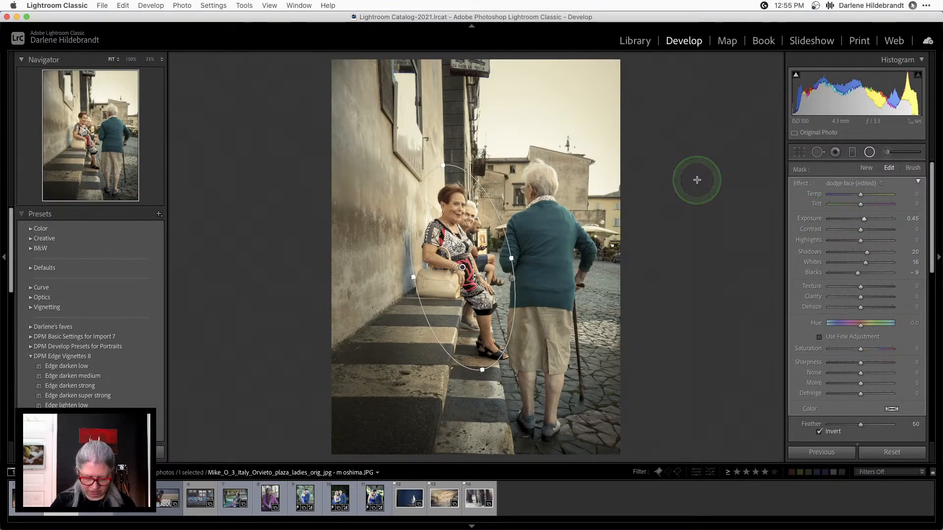
pyautogui.hotkey('shift', 'm')
pyautogui.press('\\')
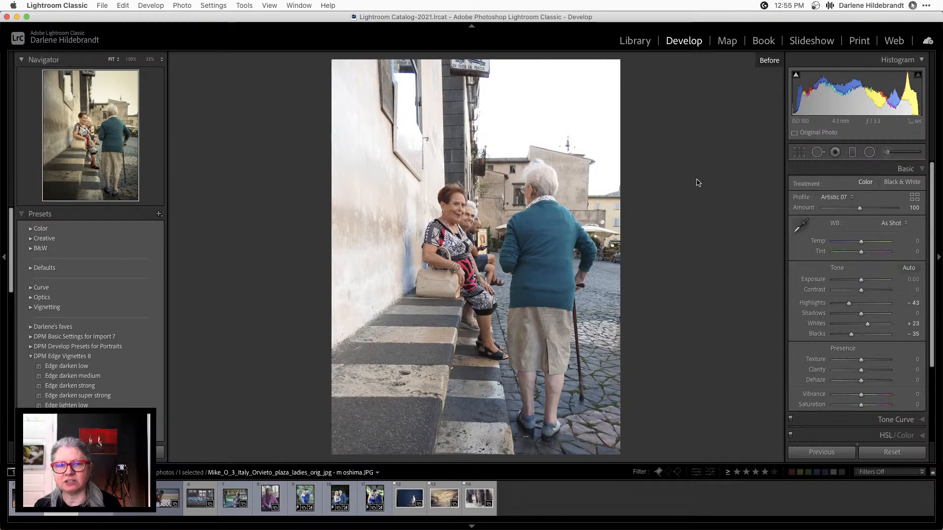
pyautogui.press('\\')
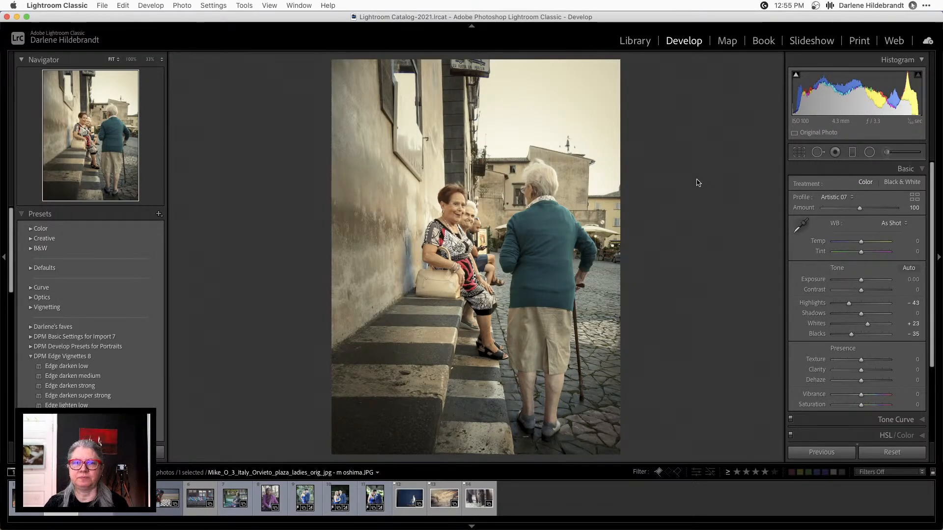
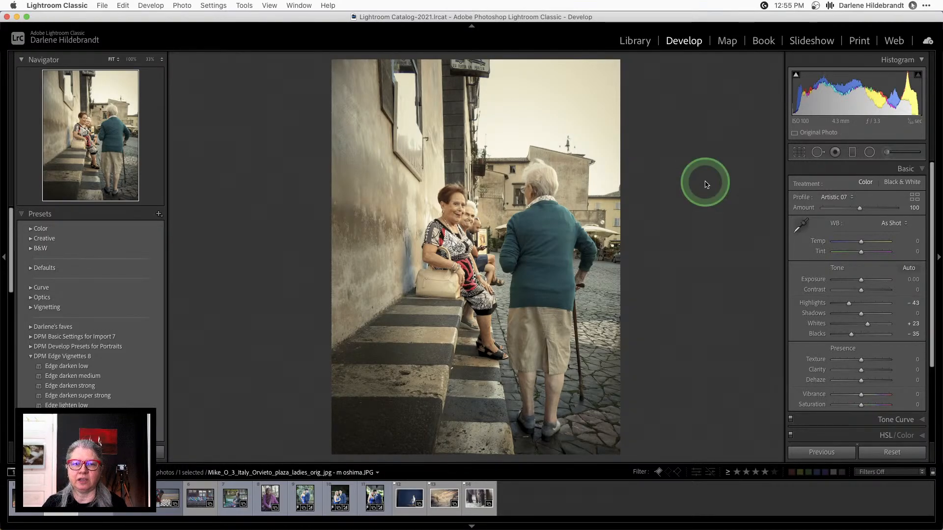
# Step: Raise the photo's Whites to +31, checking for clipping
pyautogui.keyDown('alt'); pyautogui.click(867, 325); pyautogui.keyUp('alt')
pyautogui.moveTo(869, 324)
pyautogui.mouseDown()
pyautogui.moveTo(888, 322)
pyautogui.moveTo(870, 323)
pyautogui.mouseUp()
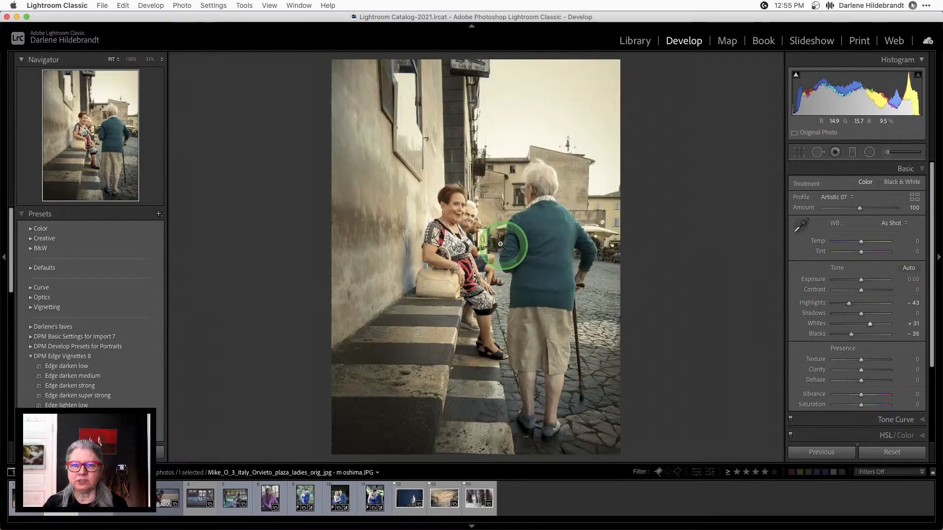
# Step: Send the photo to Luminar AI as a JPEG copy with Lightroom adjustments
pyautogui.rightClick(453, 240)
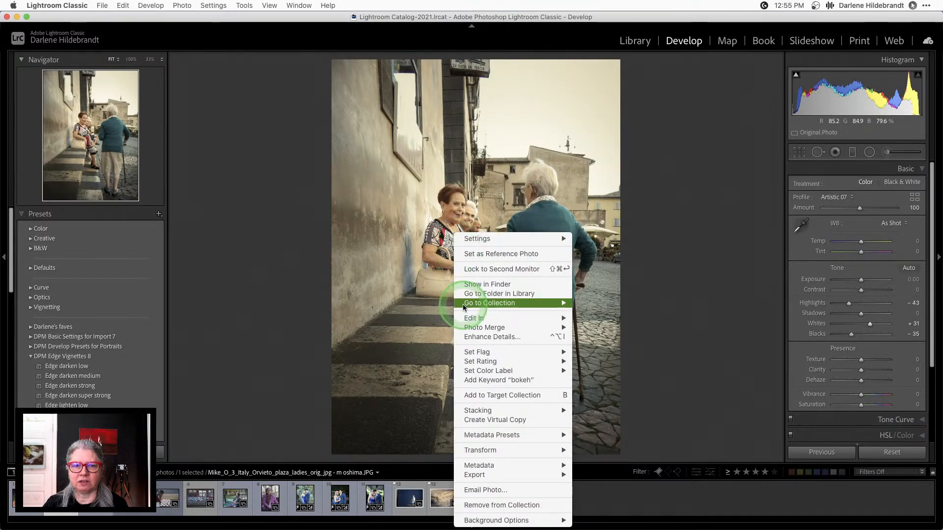
pyautogui.moveTo(472, 319)
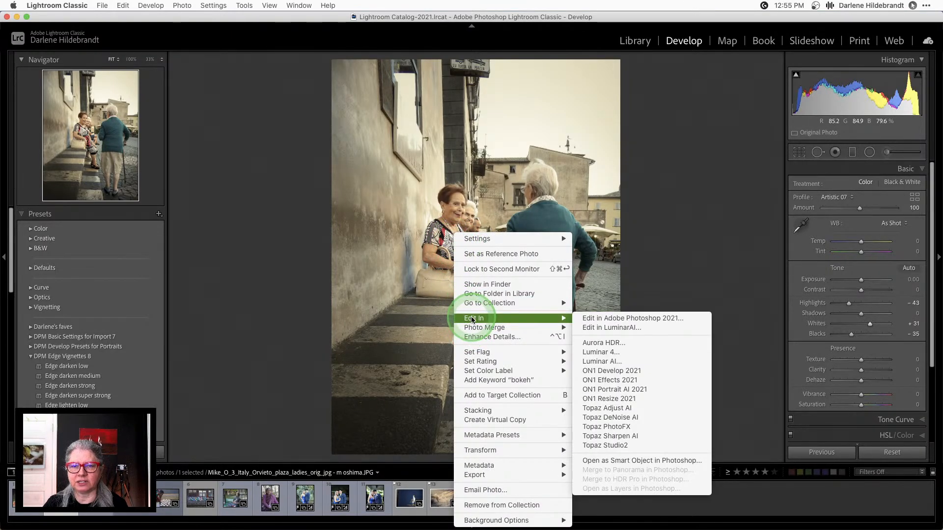
pyautogui.click(605, 362)
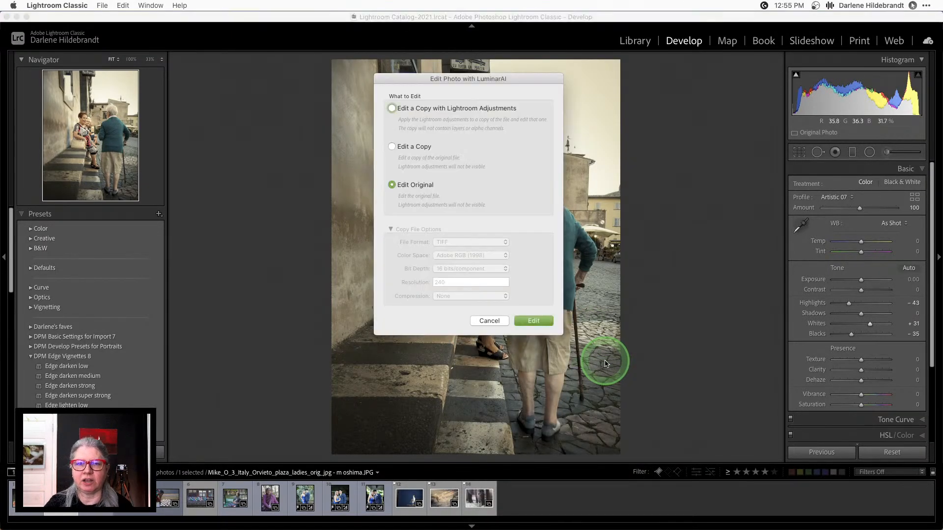
pyautogui.click(391, 108)
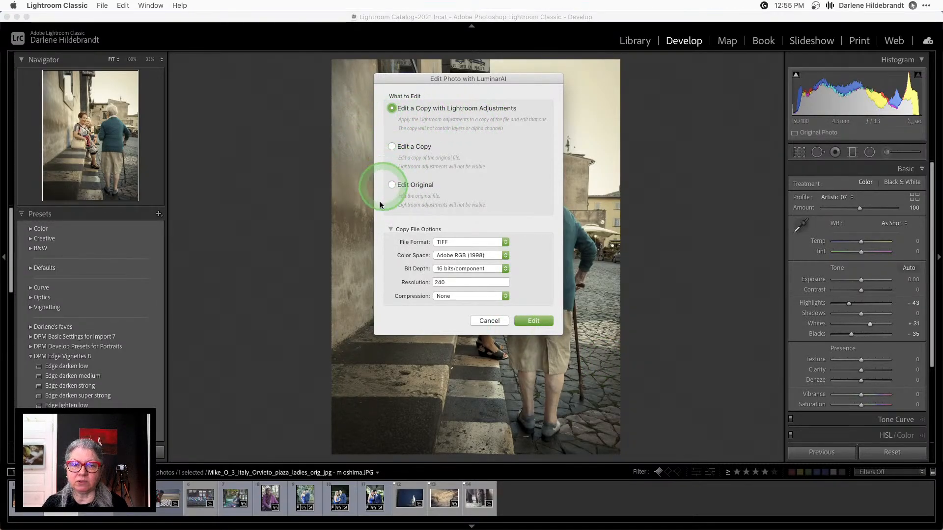
pyautogui.click(455, 242)
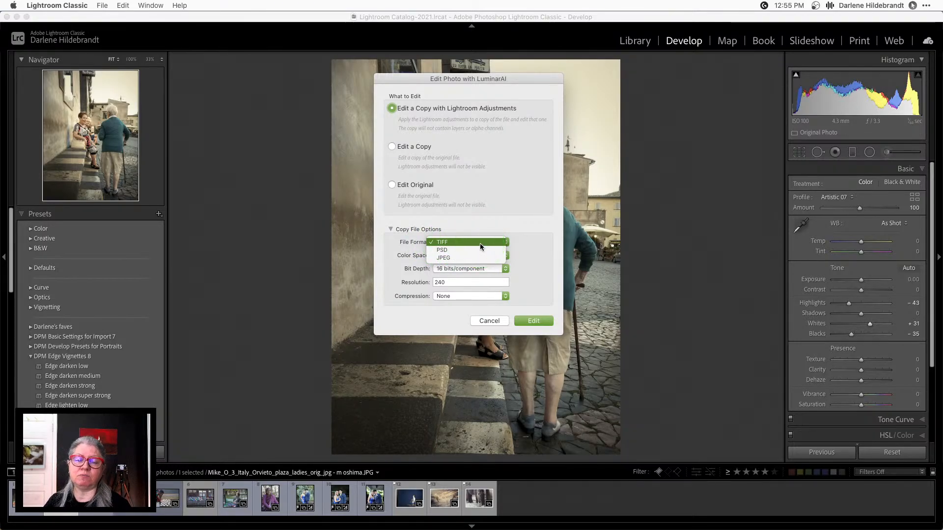
pyautogui.click(465, 258)
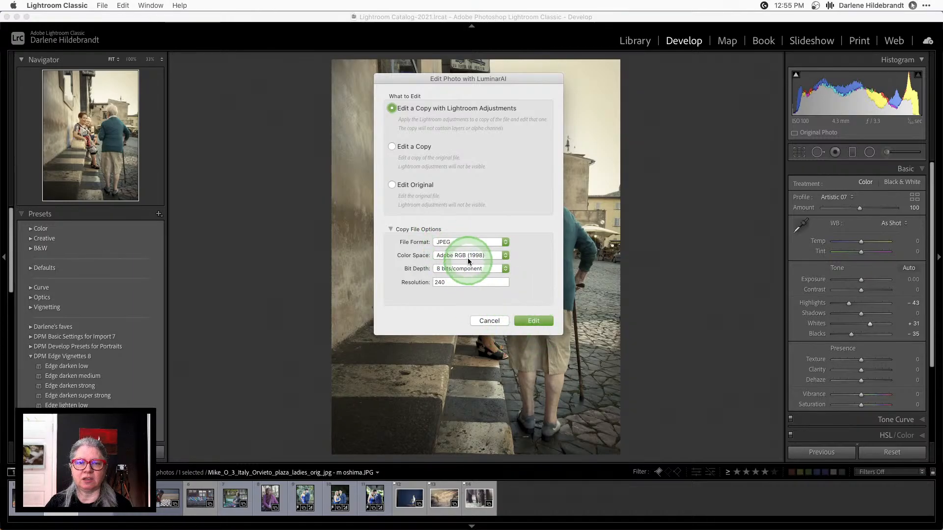
pyautogui.click(532, 323)
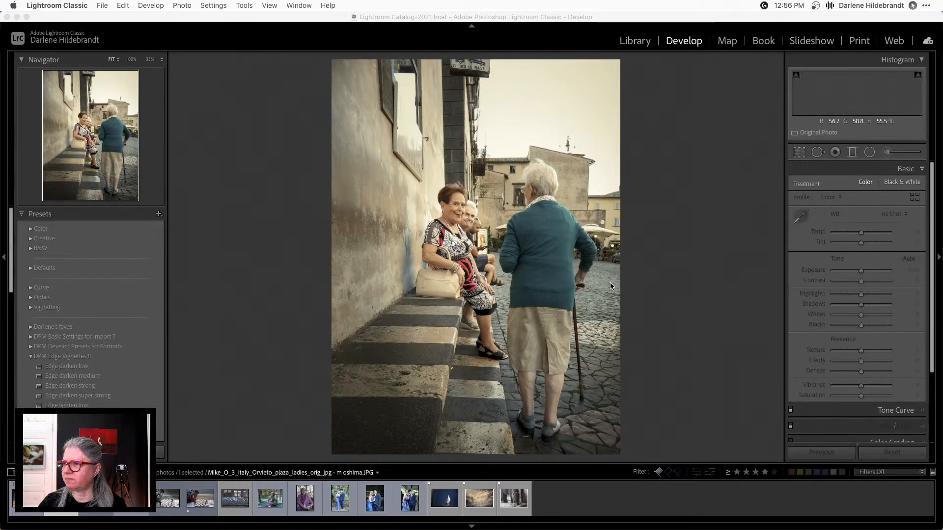
pyautogui.click(604, 283)
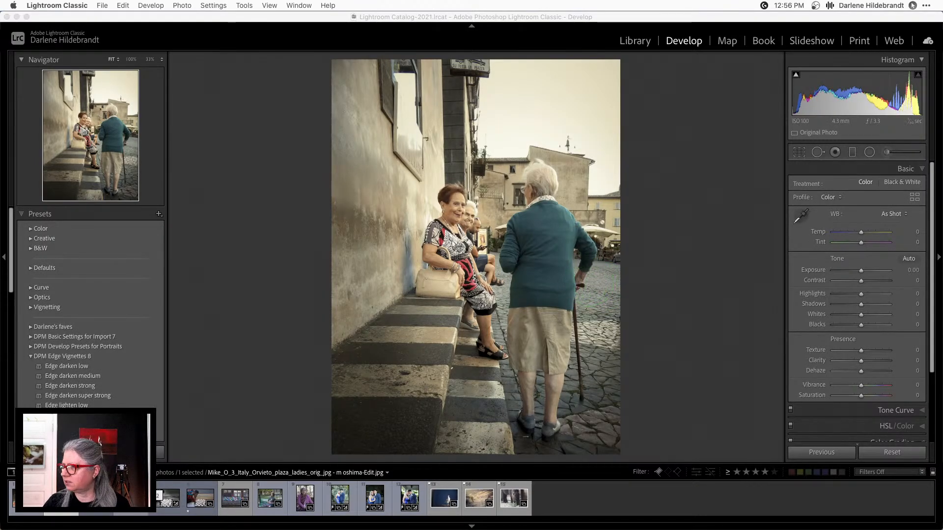
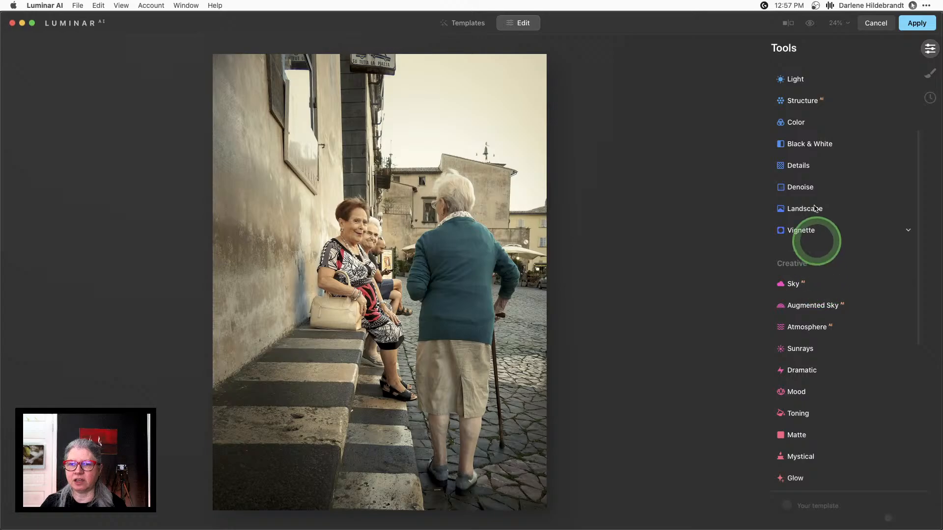
# Step: Open the Sky AI tool's sky selection and browse the DPM pack 1 collection
pyautogui.click(818, 283)
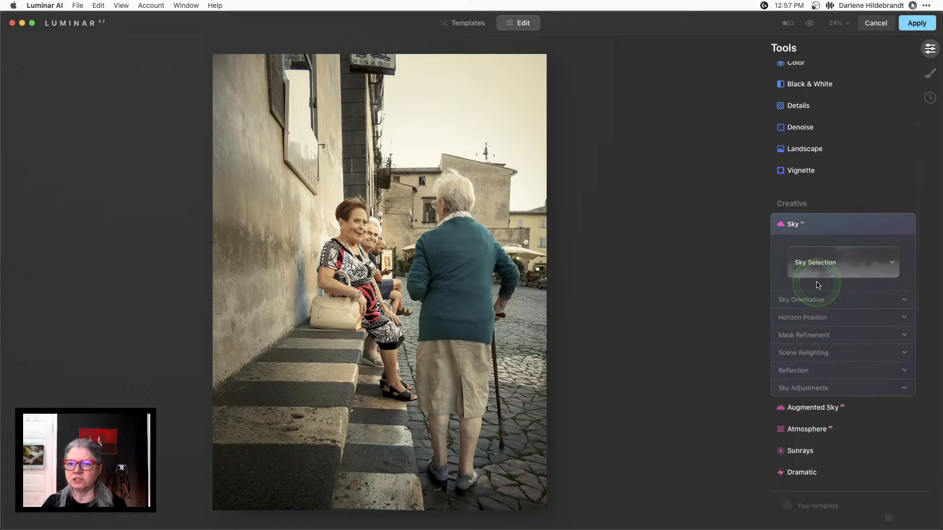
pyautogui.scroll(-2, 817, 284)
pyautogui.click(830, 212)
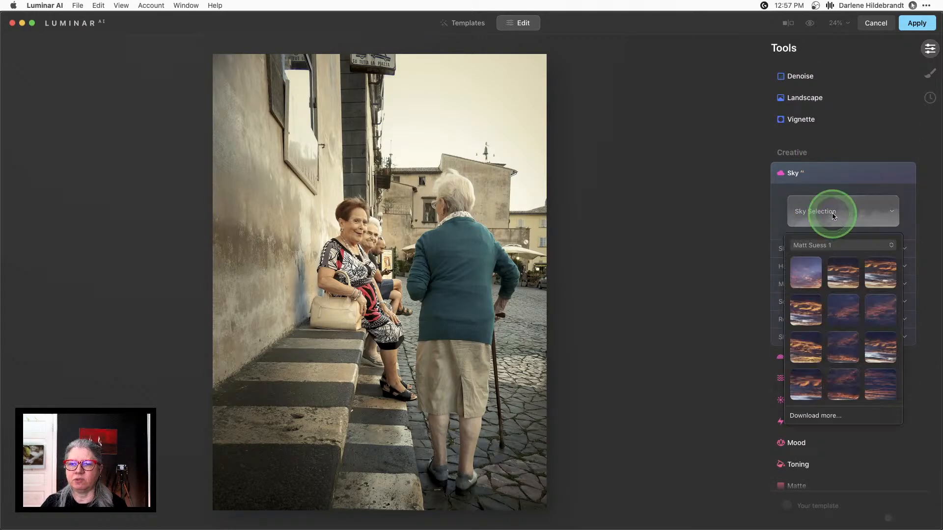
pyautogui.click(835, 244)
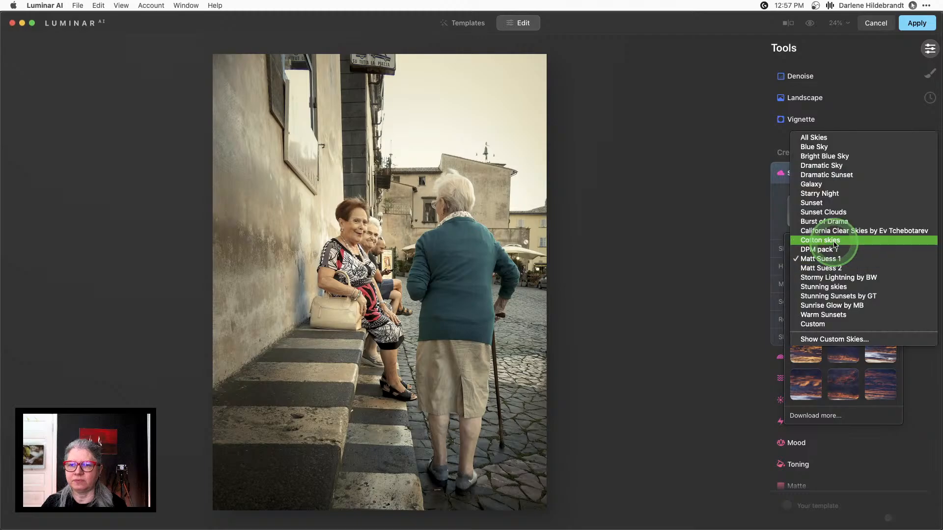
pyautogui.click(834, 249)
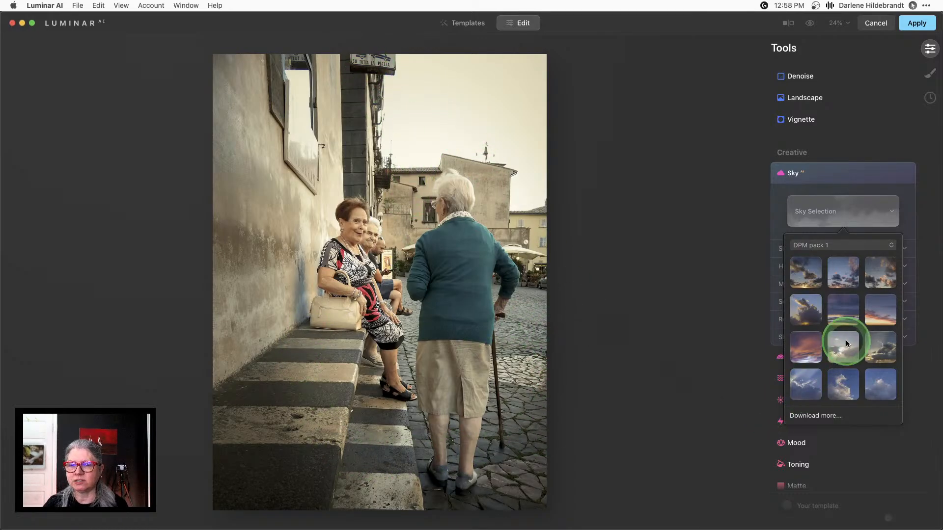
pyautogui.scroll(-5, 836, 303)
pyautogui.scroll(5, 837, 306)
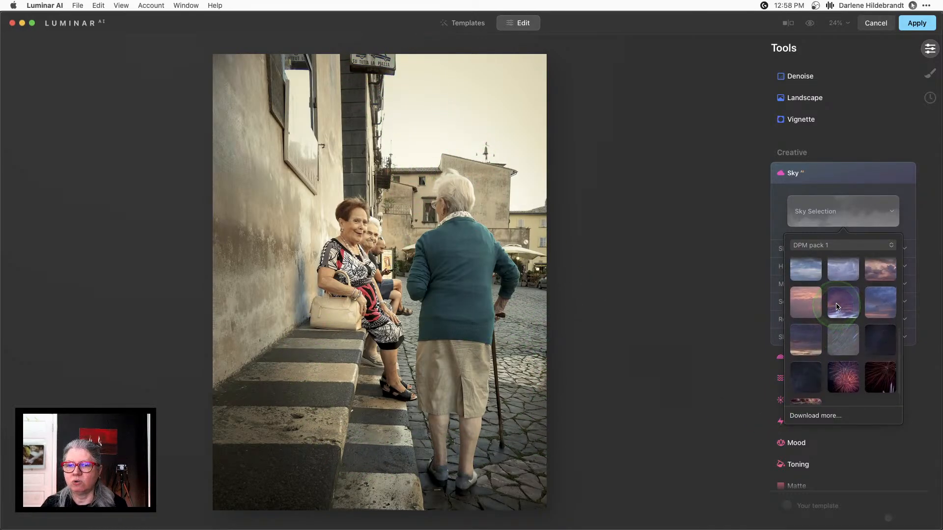
pyautogui.scroll(2, 835, 302)
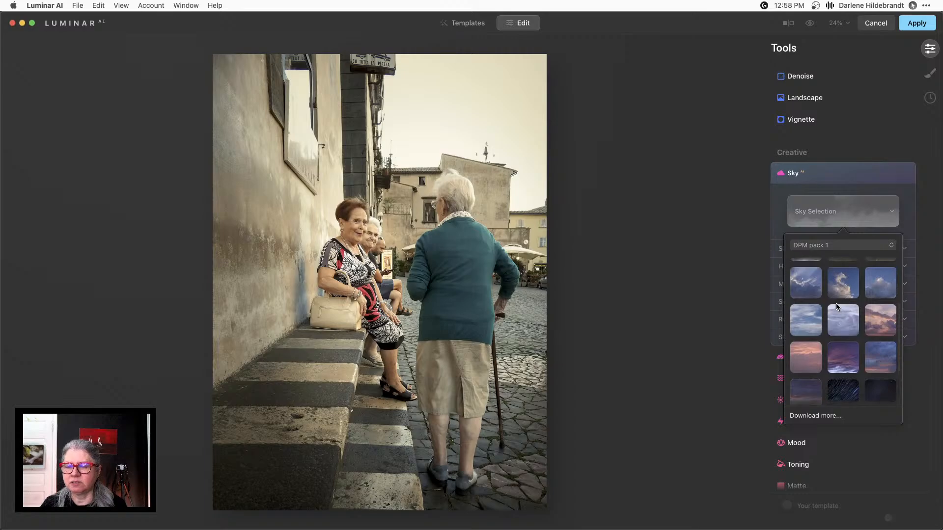
# Step: Try several DPM pack 1 skies on the photo, including cloudy blue, purple sunset and pink ones, and look through the remaining skies
pyautogui.click(802, 332)
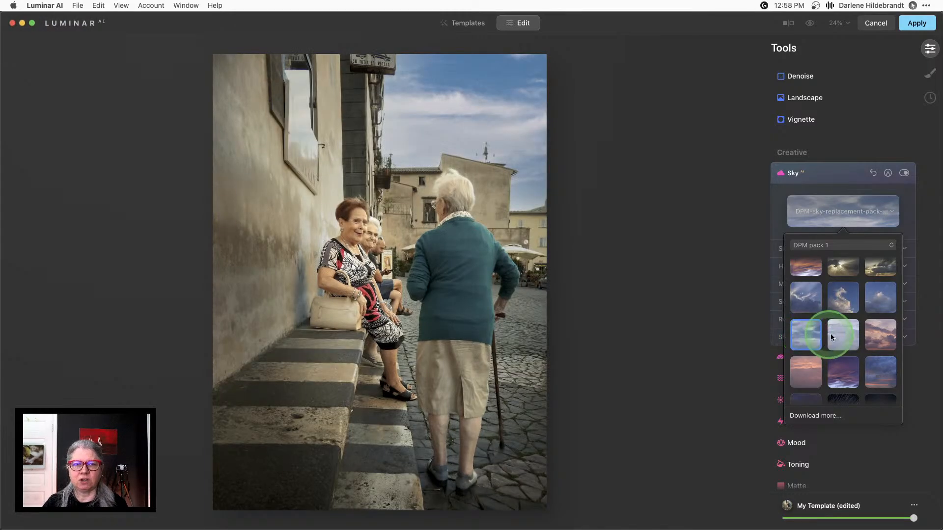
pyautogui.click(843, 336)
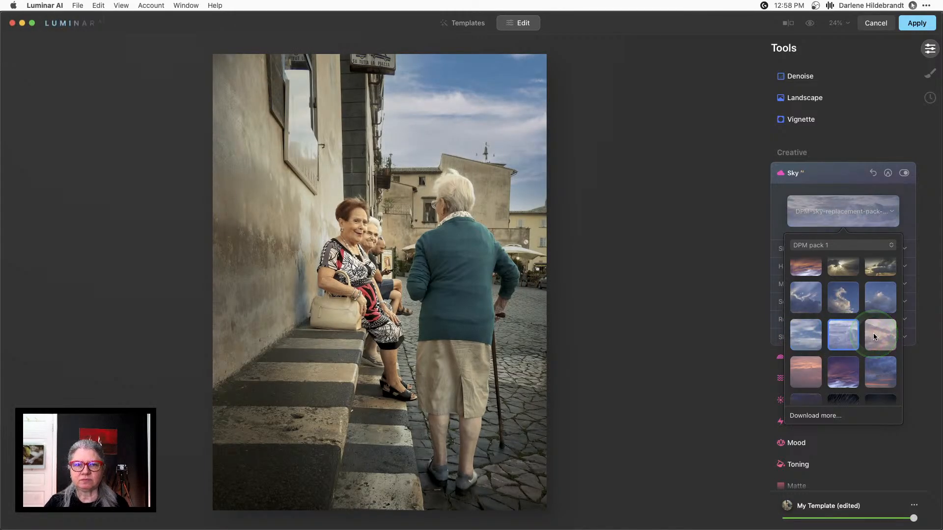
pyautogui.click(875, 336)
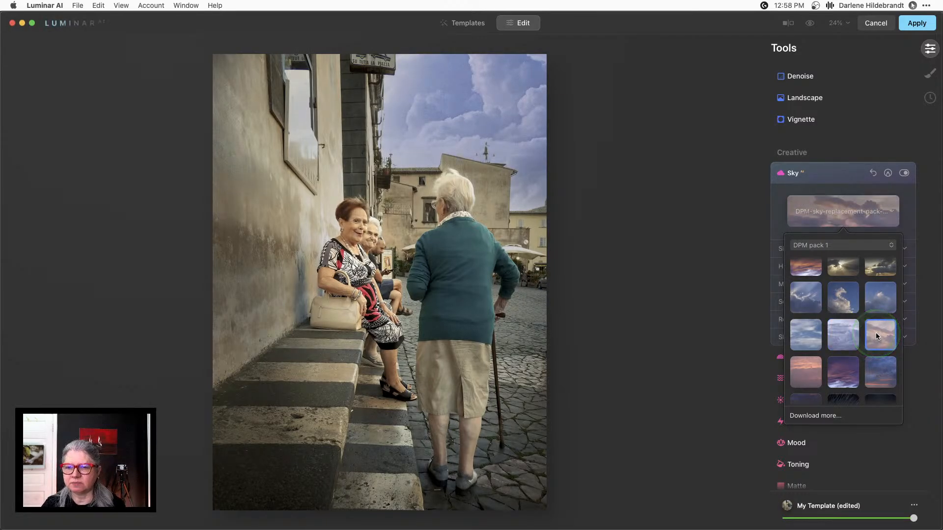
pyautogui.click(878, 360)
pyautogui.click(878, 368)
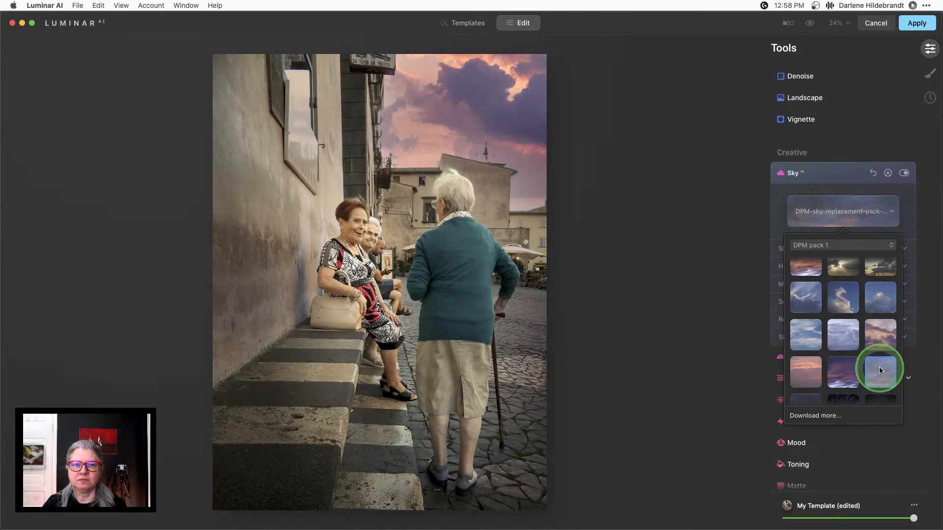
pyautogui.scroll(-1, 879, 368)
pyautogui.click(811, 360)
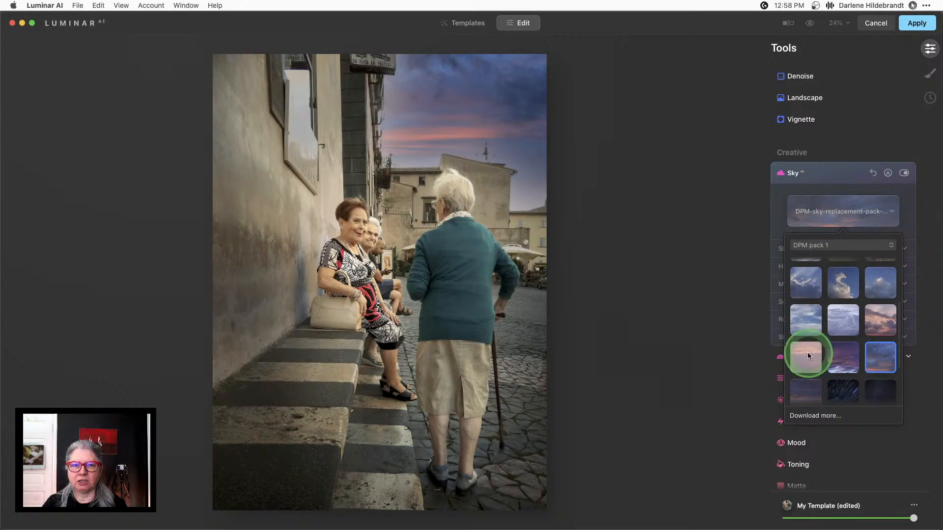
pyautogui.scroll(4, 852, 345)
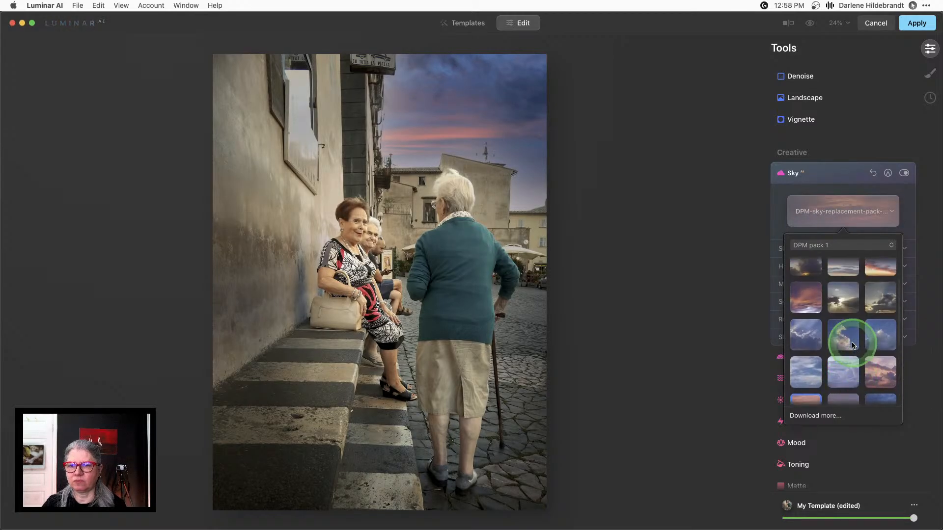
pyautogui.scroll(-5, 851, 345)
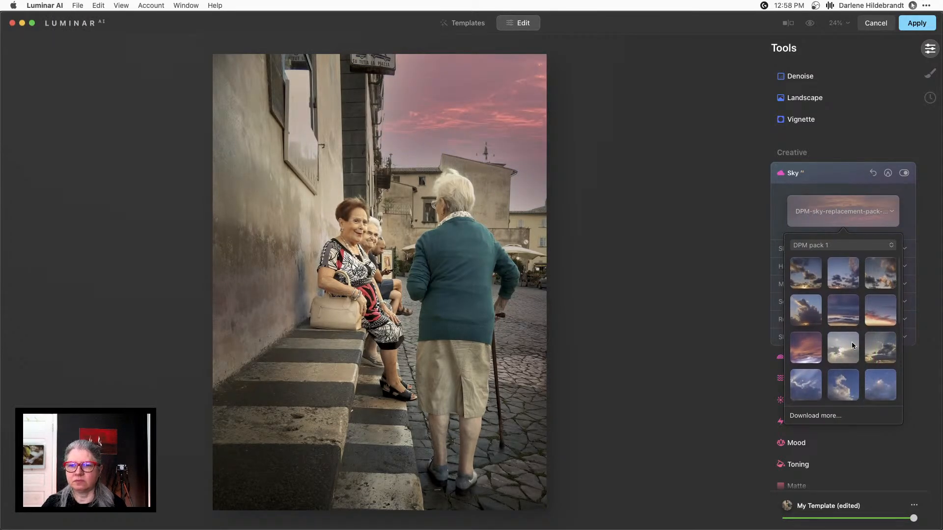
pyautogui.scroll(5, 852, 342)
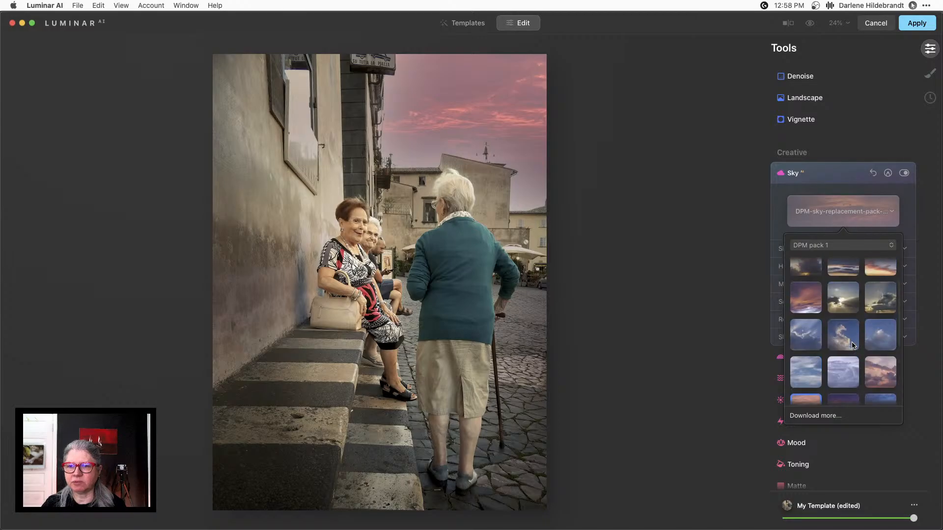
pyautogui.scroll(-3, 851, 342)
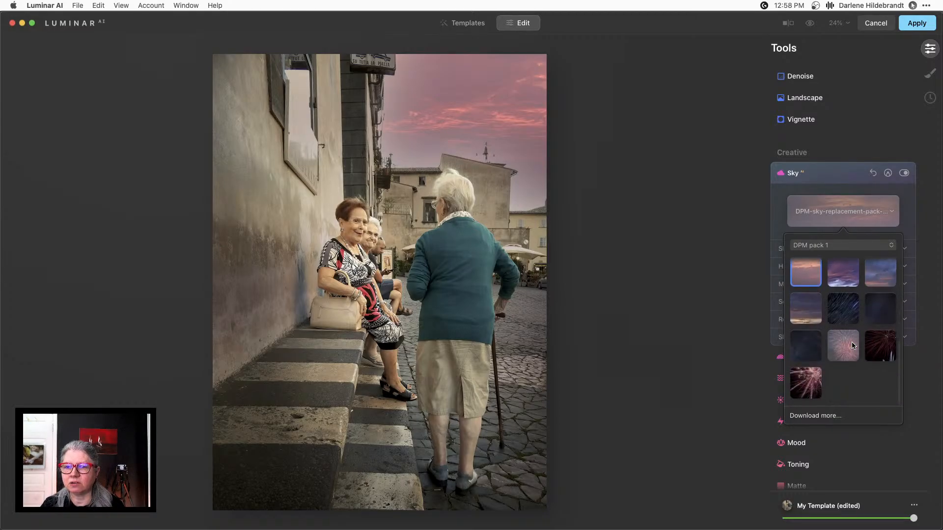
pyautogui.scroll(3, 851, 341)
pyautogui.scroll(-1, 850, 342)
# Step: Switch the sky collection to Matt Suess 1 and try a grey cloudy sky on the photo
pyautogui.click(842, 244)
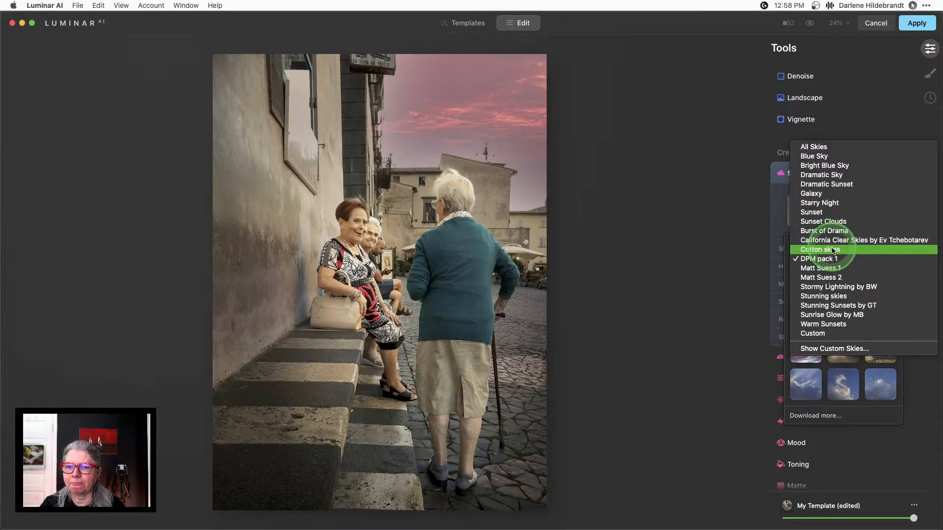
pyautogui.click(829, 269)
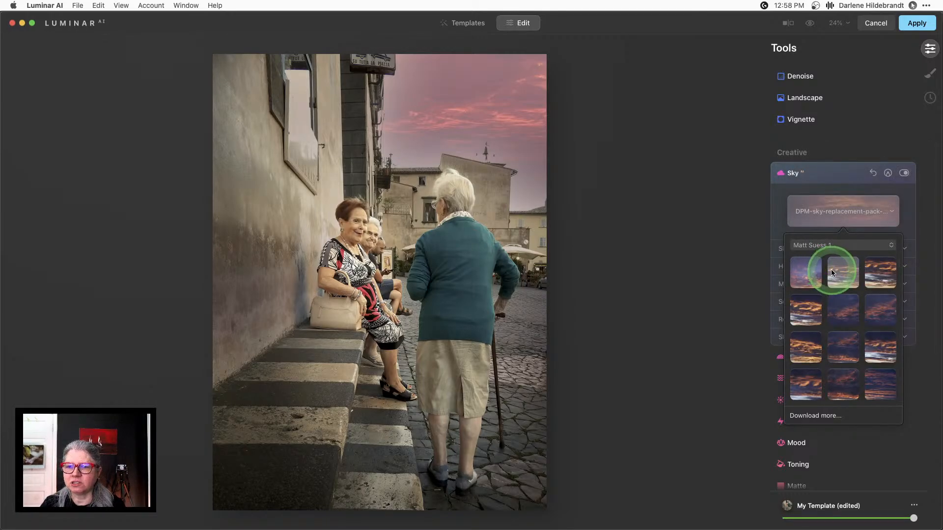
pyautogui.scroll(-3, 831, 270)
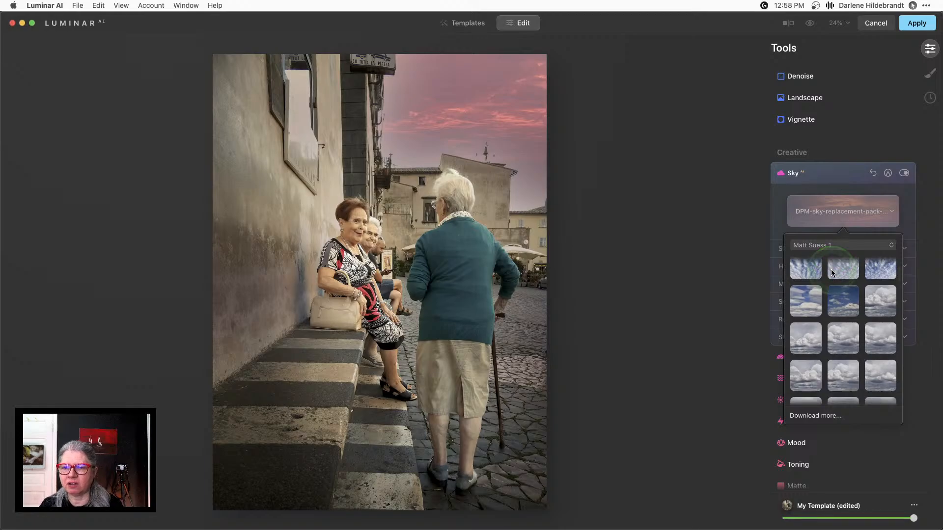
pyautogui.scroll(-2, 831, 271)
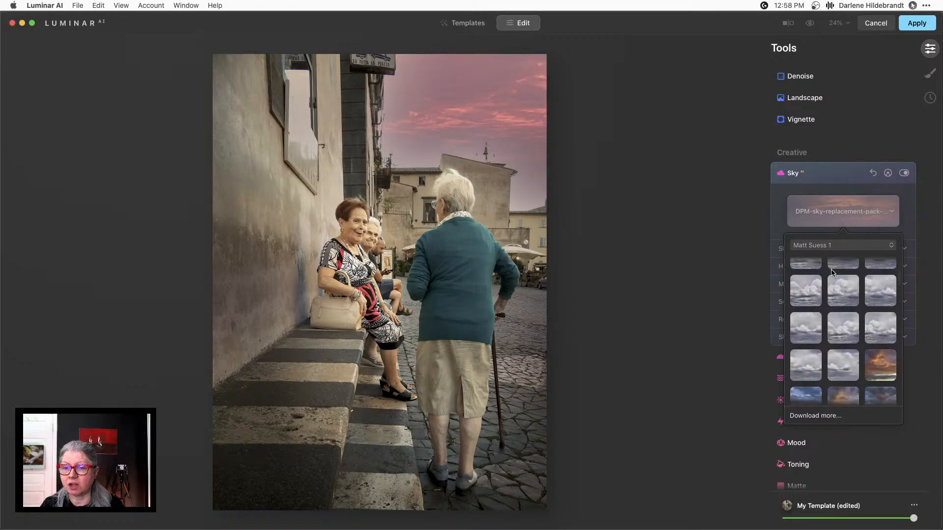
pyautogui.click(833, 351)
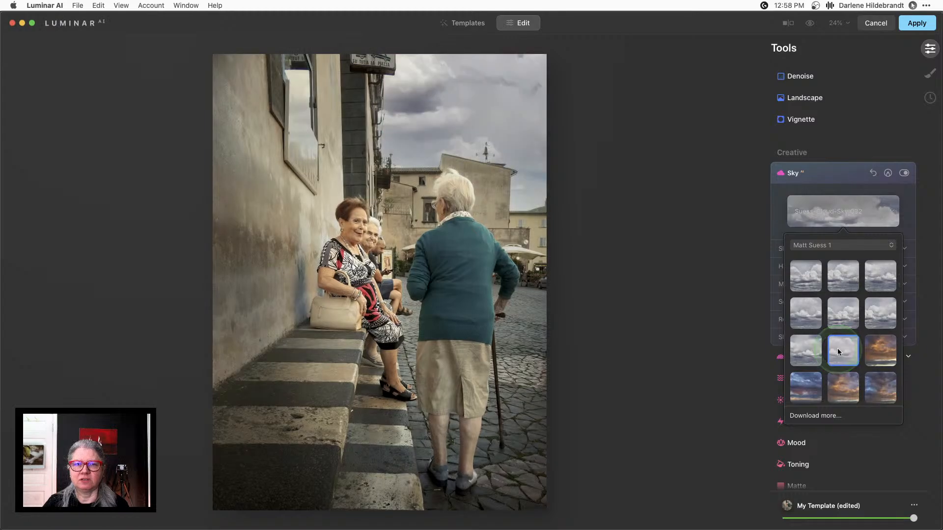
# Step: Replace the sky with Suess-Cloud-Sky_041, look through more alternatives, and close the sky selection
pyautogui.scroll(-3, 838, 349)
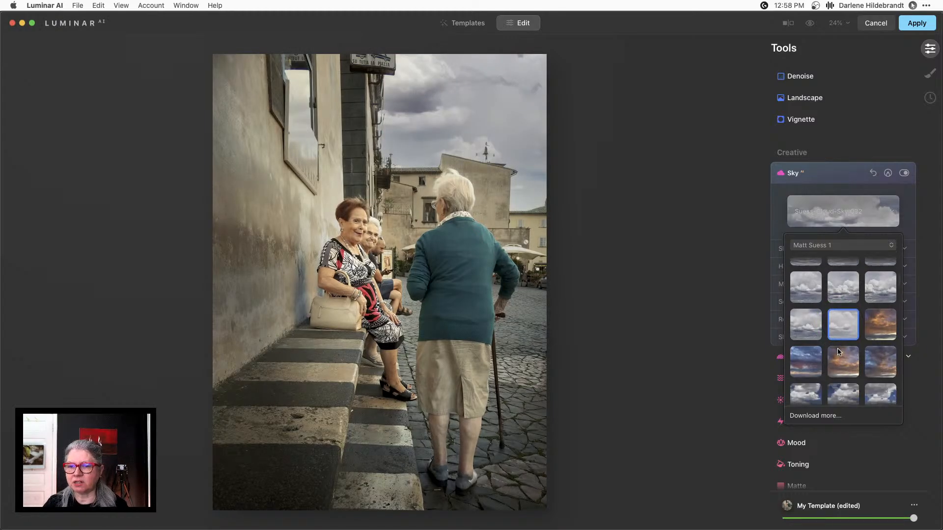
pyautogui.click(839, 364)
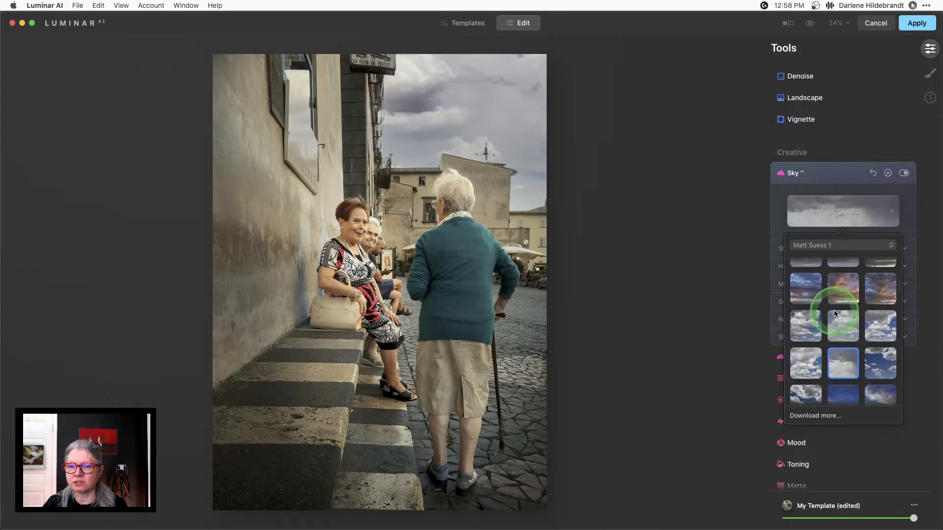
pyautogui.scroll(-3, 835, 313)
pyautogui.scroll(-1, 834, 314)
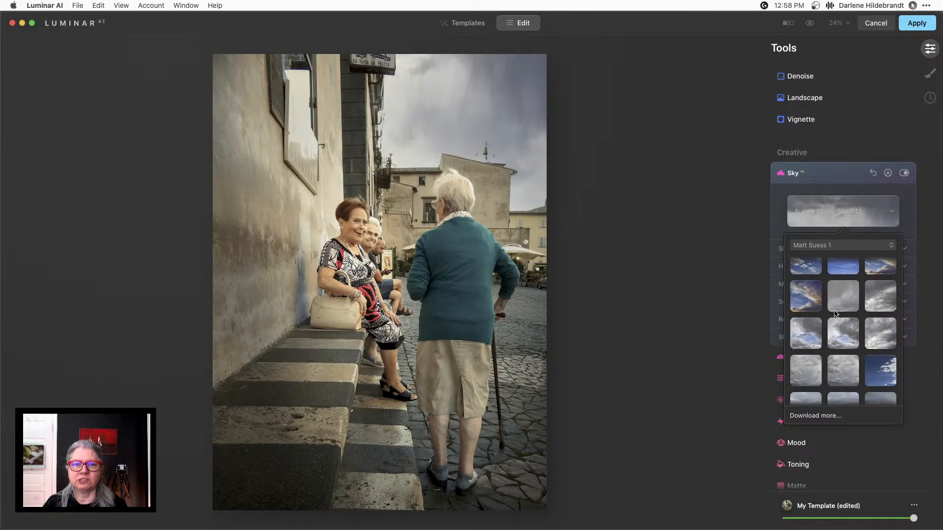
pyautogui.scroll(-2, 834, 313)
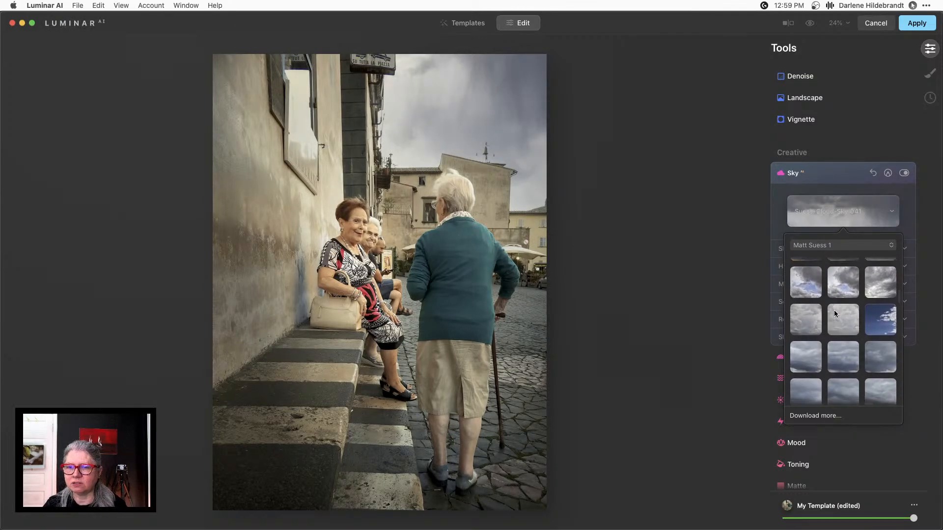
pyautogui.scroll(1, 834, 314)
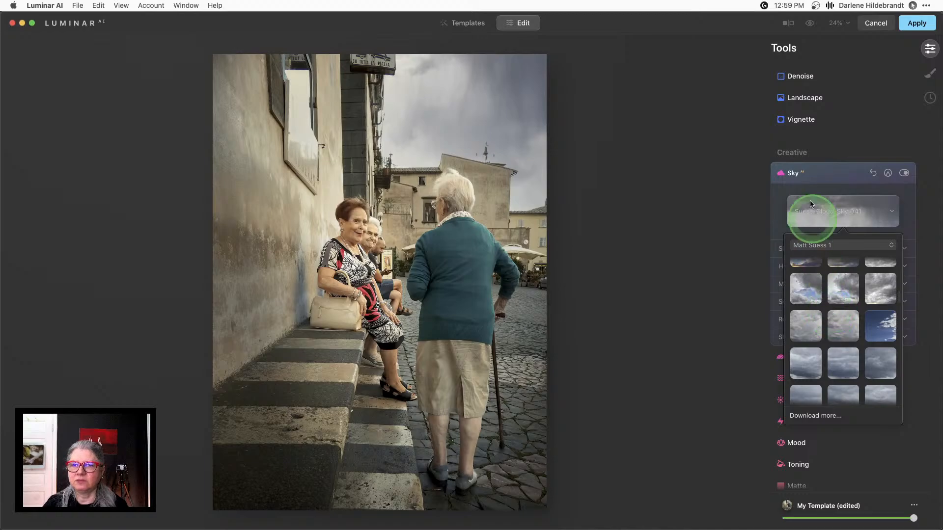
pyautogui.click(773, 201)
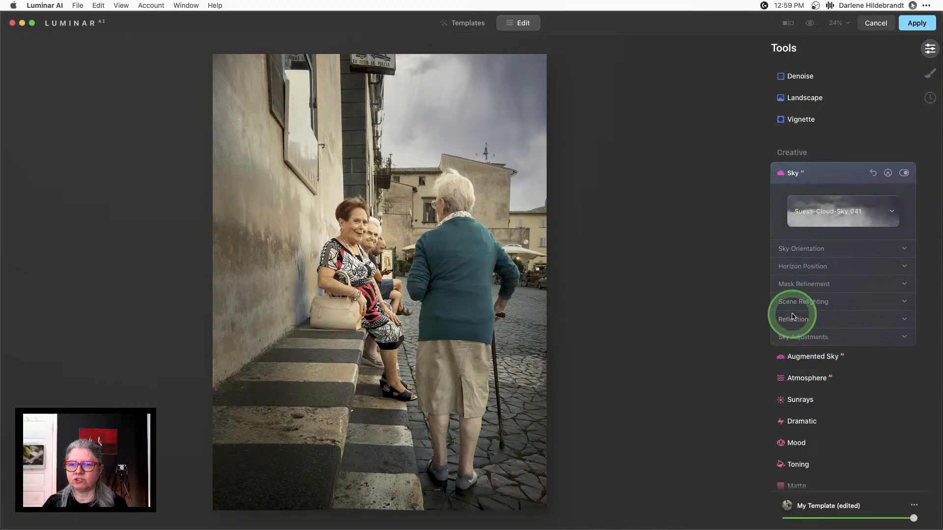
# Step: In the sky adjustments, set the new sky's Warmth to 30 and Brightness to 26
pyautogui.click(800, 338)
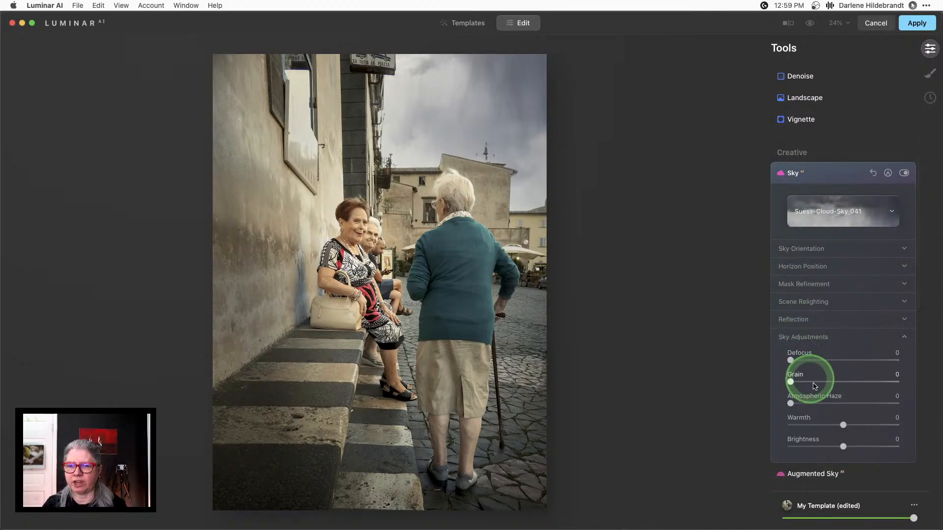
pyautogui.click(794, 337)
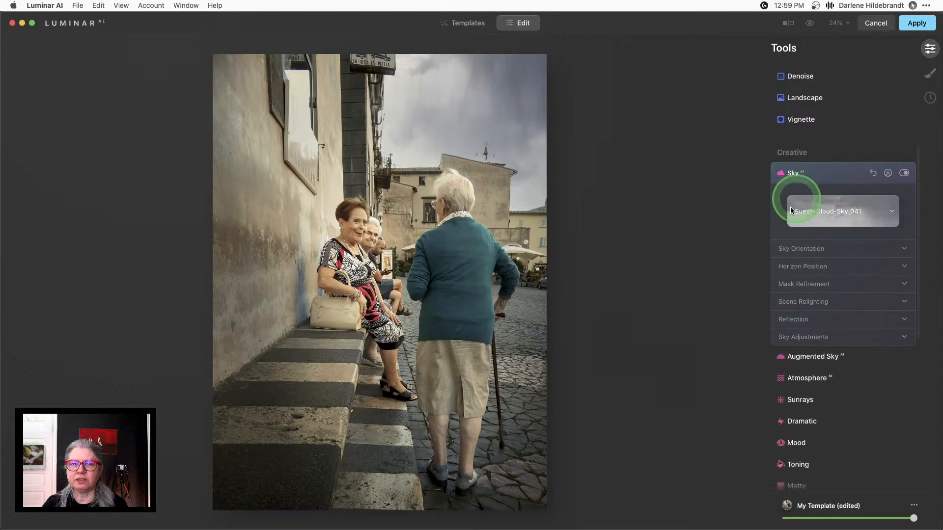
pyautogui.click(796, 337)
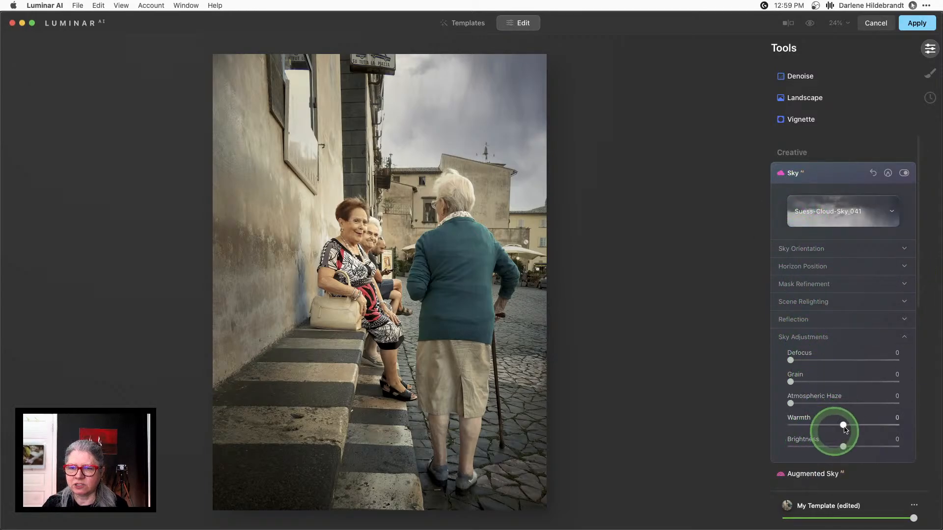
pyautogui.moveTo(842, 425)
pyautogui.mouseDown()
pyautogui.moveTo(875, 424)
pyautogui.moveTo(785, 410)
pyautogui.moveTo(860, 418)
pyautogui.mouseUp()
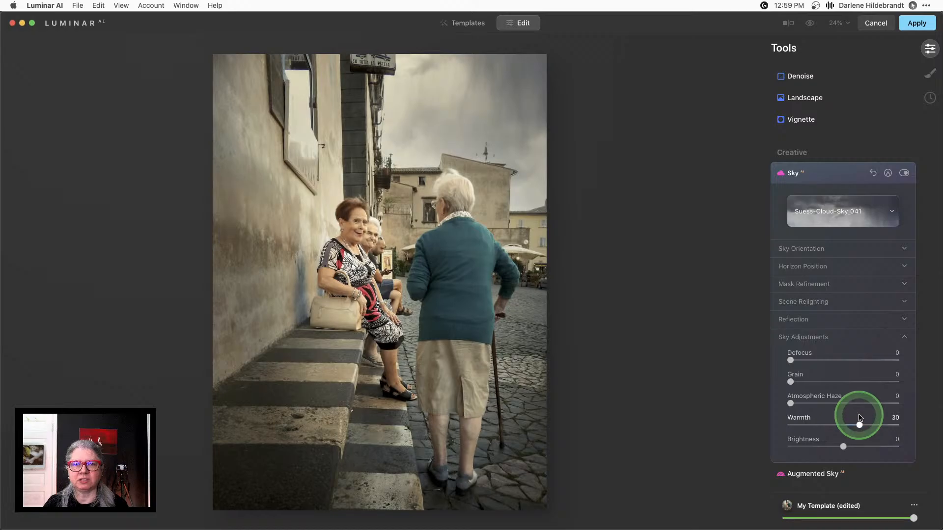
pyautogui.click(843, 447)
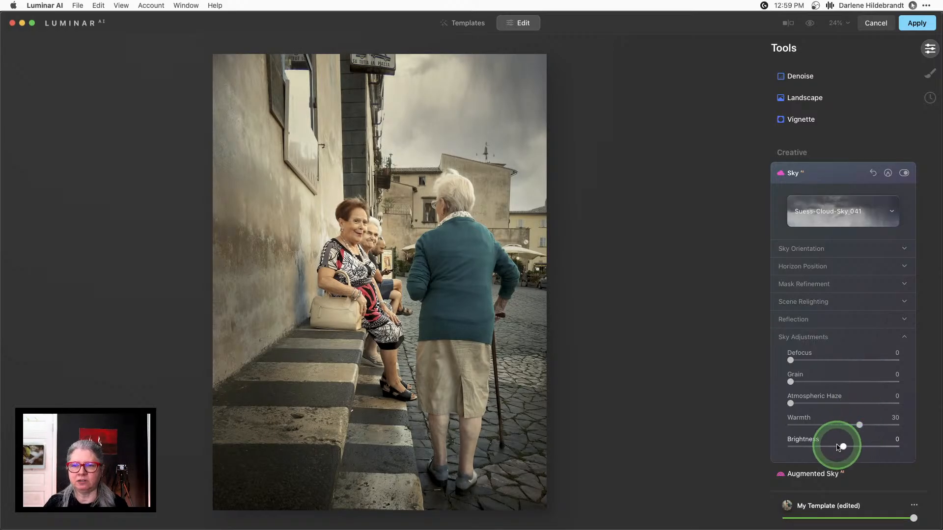
pyautogui.moveTo(843, 447)
pyautogui.mouseDown()
pyautogui.moveTo(812, 444)
pyautogui.moveTo(884, 446)
pyautogui.moveTo(856, 444)
pyautogui.mouseUp()
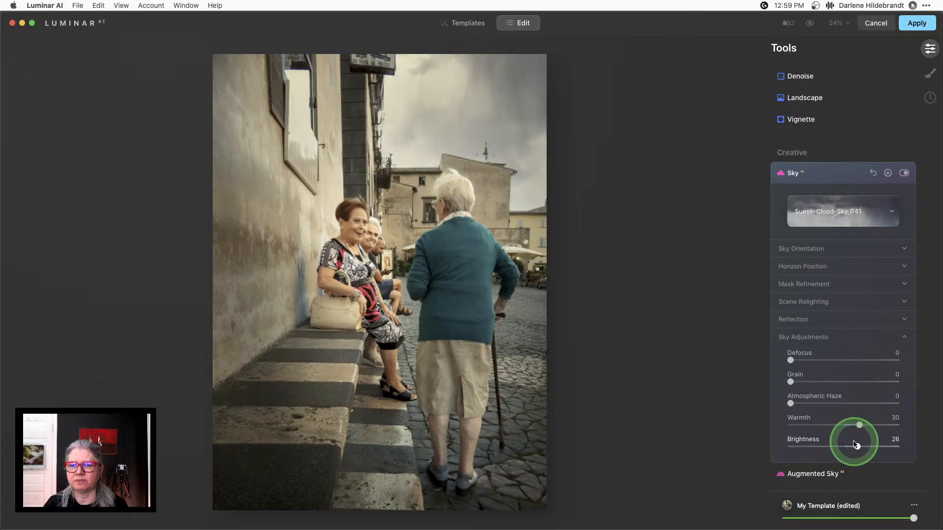
# Step: In the sky's scene relighting, set Relight Strength to 66, Relight Saturation to 59 and Relight Human to 34
pyautogui.click(790, 320)
pyautogui.scroll(-1, 793, 319)
pyautogui.moveTo(792, 319); pyautogui.dragTo(751, 310)
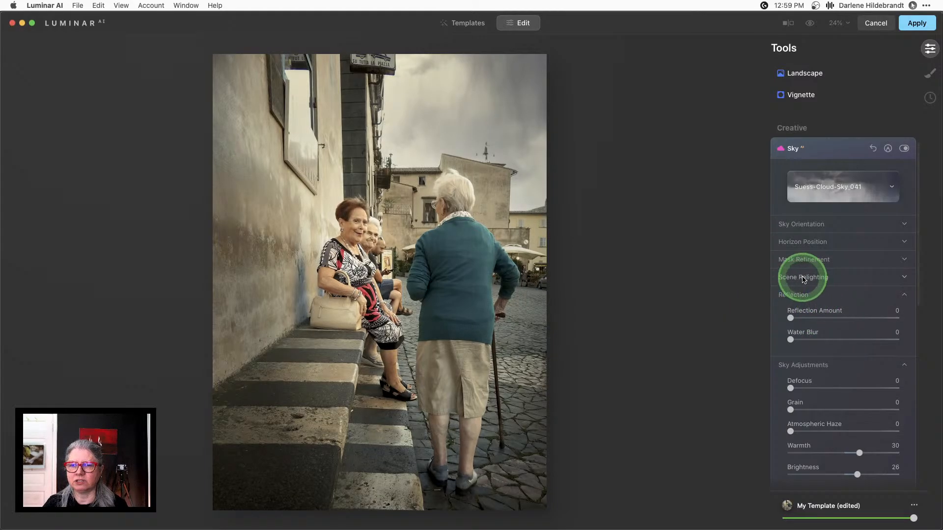
pyautogui.click(804, 278)
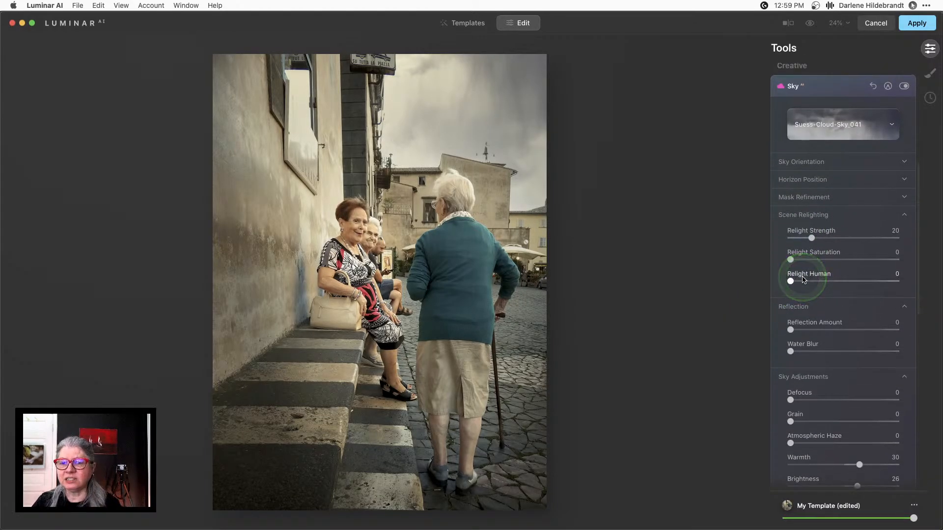
pyautogui.scroll(3, 804, 279)
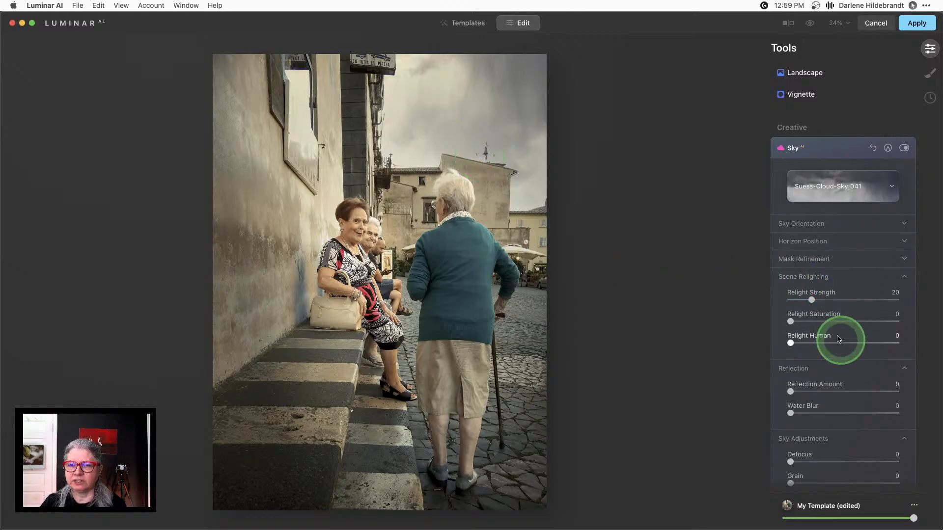
pyautogui.moveTo(813, 302); pyautogui.dragTo(863, 302)
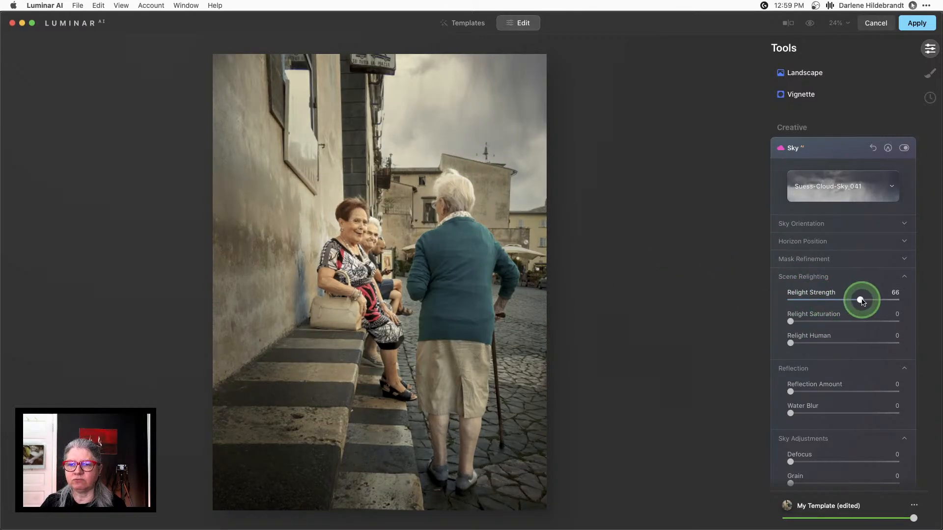
pyautogui.moveTo(790, 321); pyautogui.dragTo(852, 322)
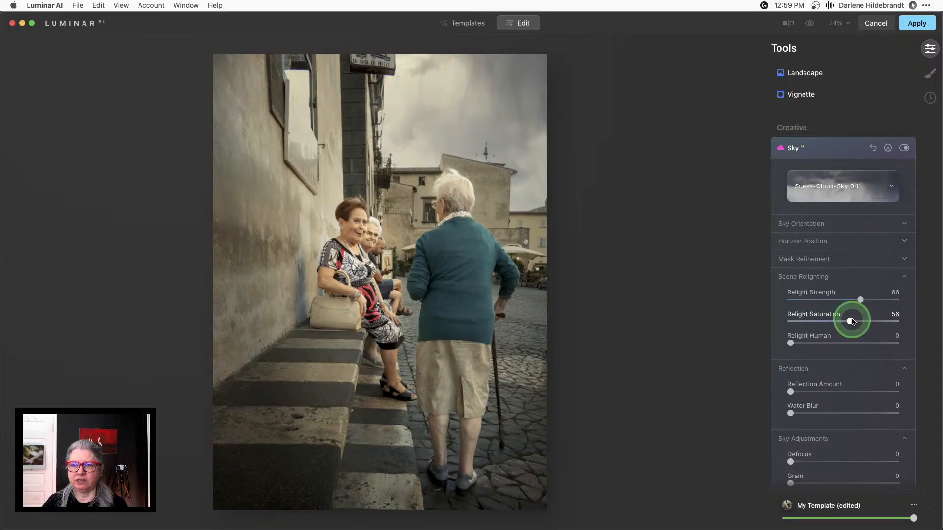
pyautogui.click(790, 343)
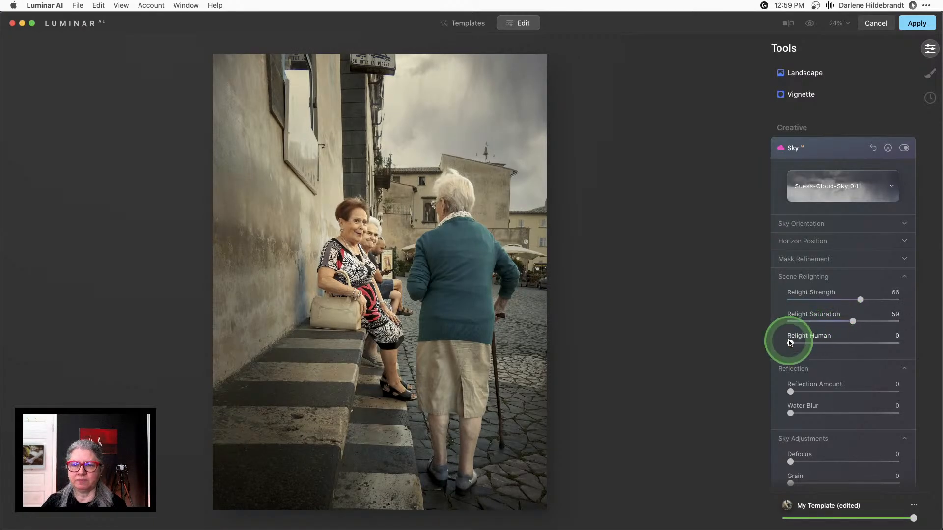
pyautogui.moveTo(790, 344); pyautogui.dragTo(828, 346)
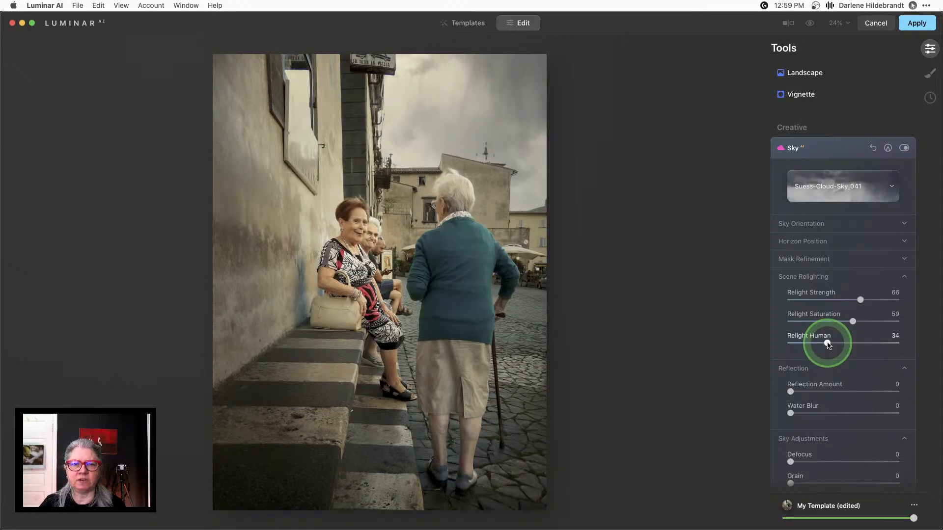
# Step: In the sky's mask refinement, lower Close Gaps to 7
pyautogui.scroll(2, 830, 345)
pyautogui.click(835, 347)
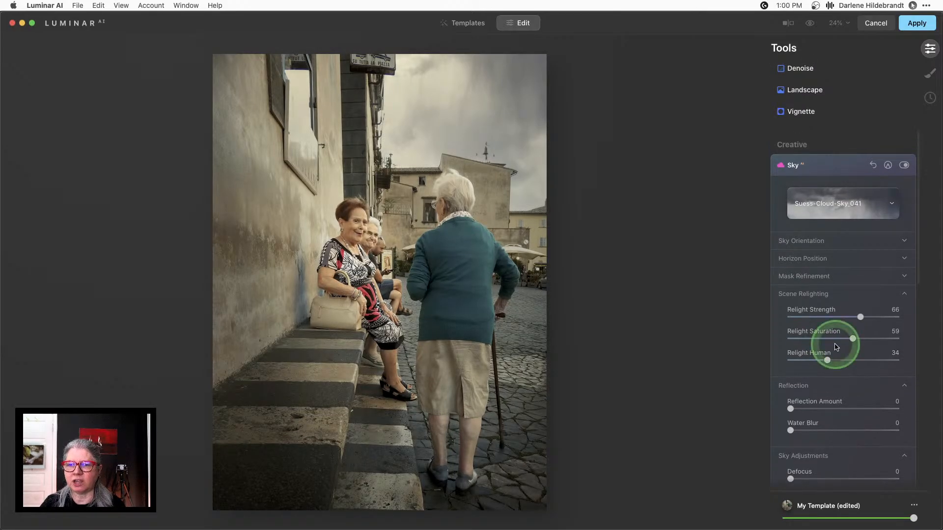
pyautogui.click(804, 278)
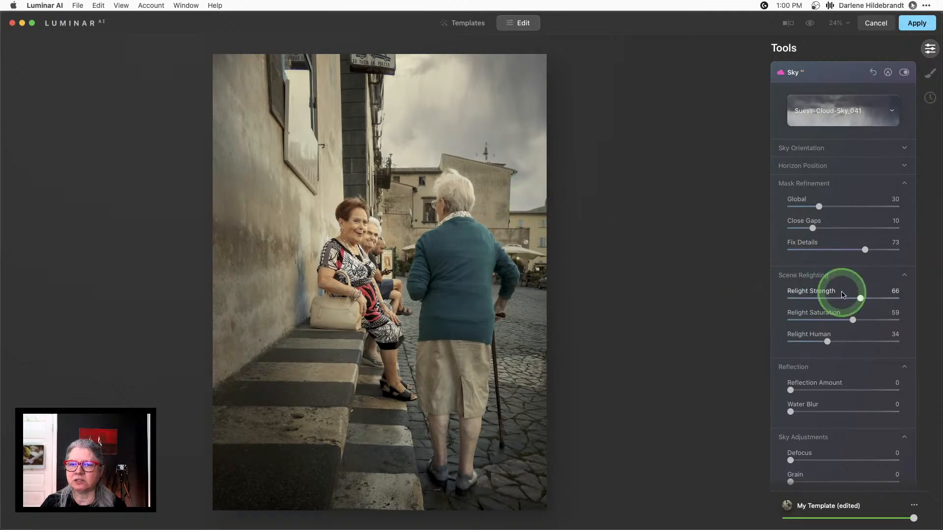
pyautogui.moveTo(816, 231); pyautogui.dragTo(805, 230)
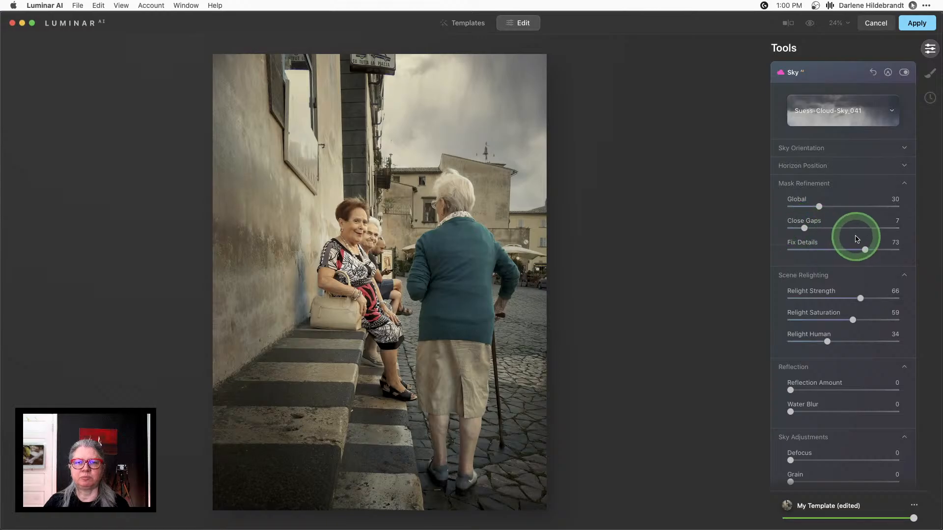
# Step: Toggle repeatedly between the before and after views to examine how the replaced sky blends with the scene
pyautogui.press('\\')
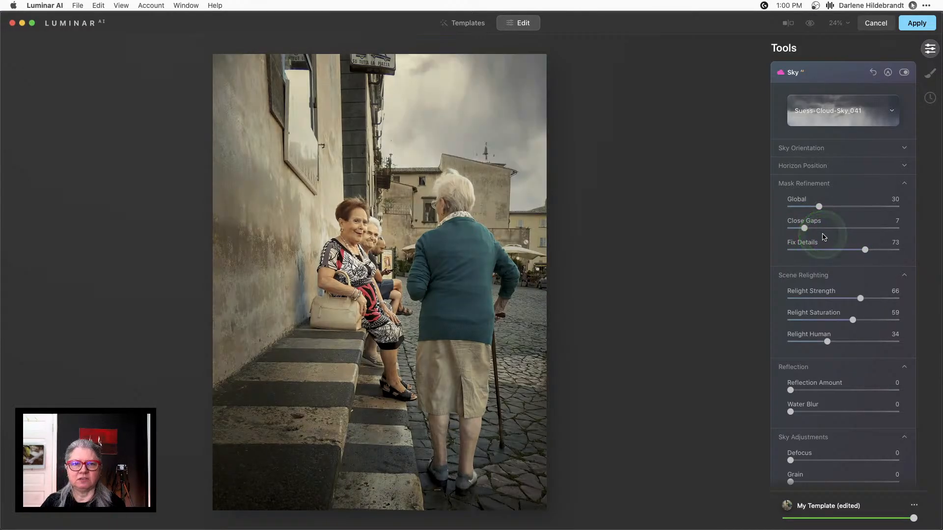
pyautogui.press('\\')
pyautogui.press('\\')
pyautogui.press('\\')
pyautogui.press('\\')
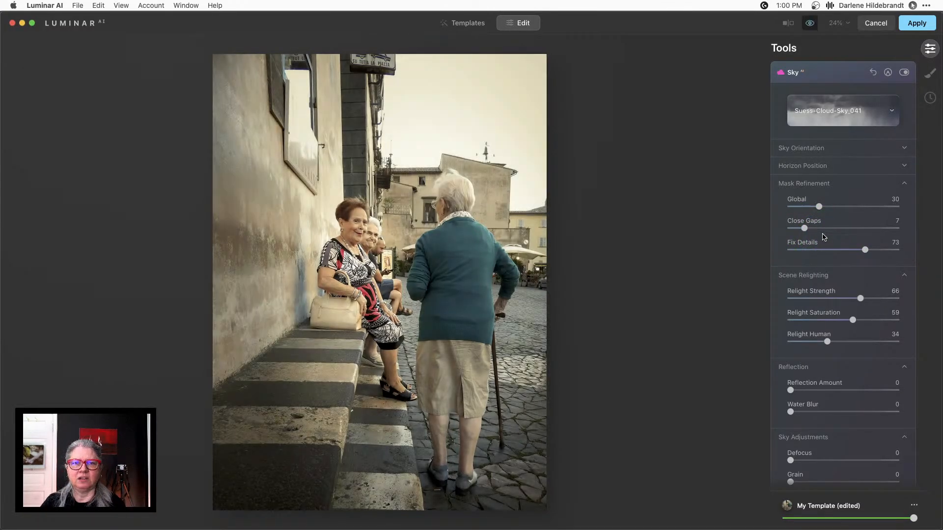
pyautogui.press('\\')
pyautogui.press('\\')
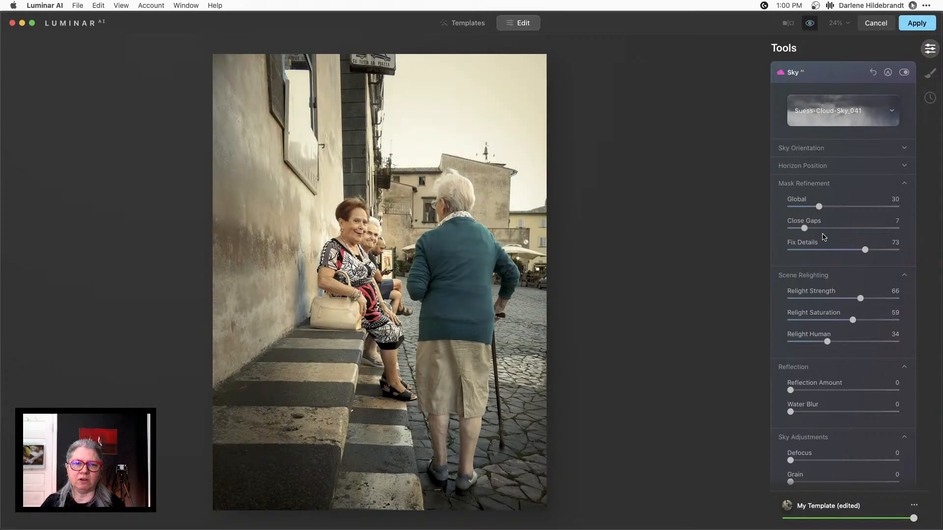
# Step: Finish with the sky settings and set Face Light to 41 in the Face portrait tool to brighten the faces
pyautogui.scroll(3, 824, 237)
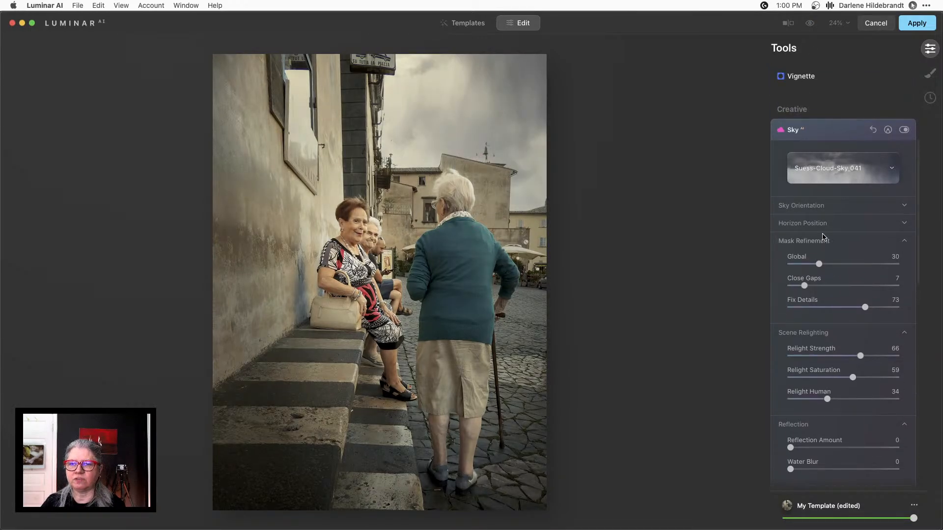
pyautogui.scroll(5, 817, 234)
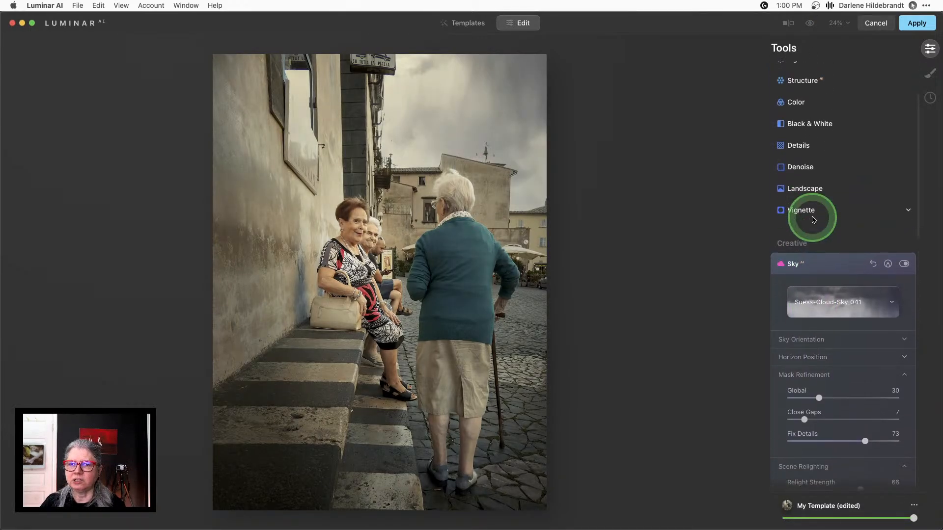
pyautogui.click(824, 259)
pyautogui.scroll(-5, 826, 260)
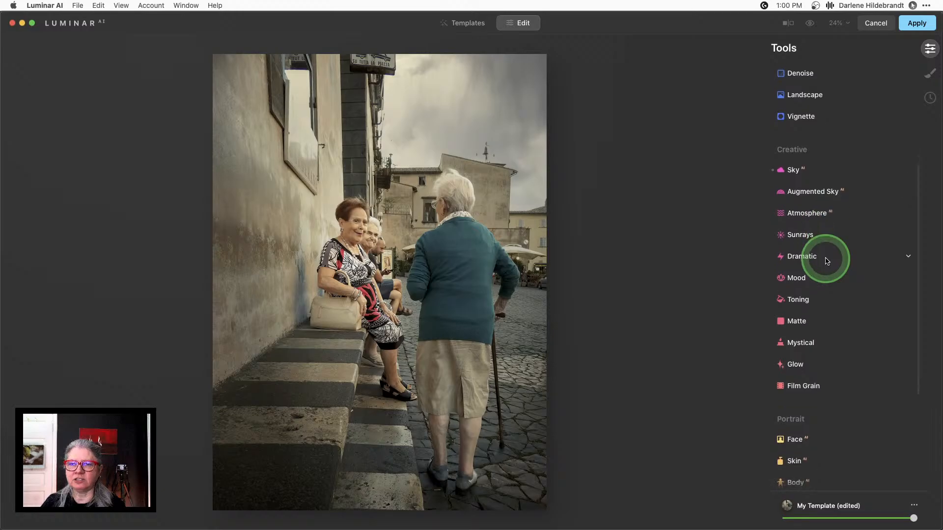
pyautogui.scroll(-3, 827, 260)
pyautogui.click(822, 263)
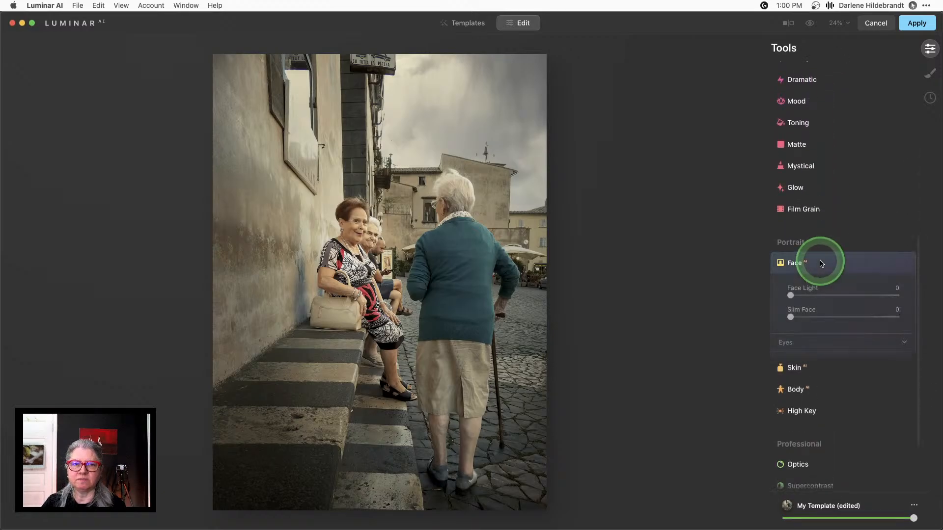
pyautogui.scroll(-2, 819, 264)
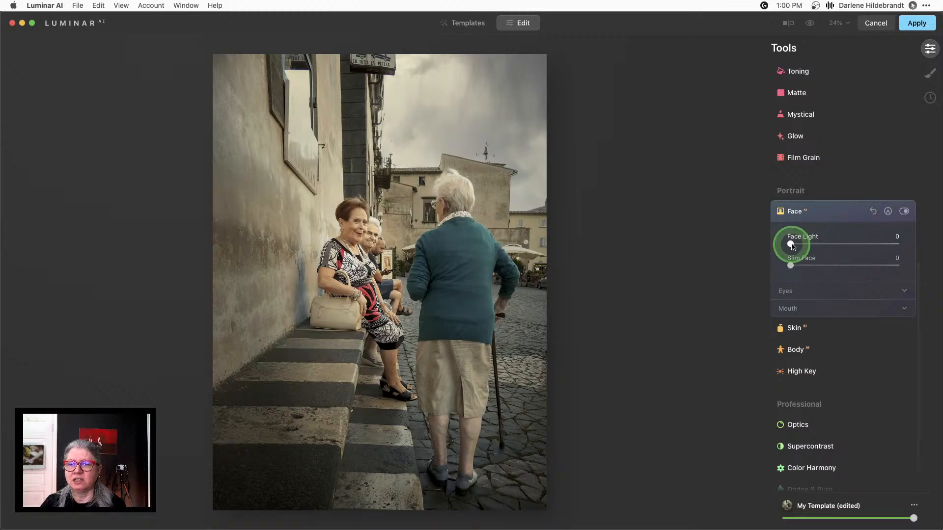
pyautogui.moveTo(824, 248)
pyautogui.mouseDown()
pyautogui.moveTo(877, 247)
pyautogui.moveTo(811, 243)
pyautogui.mouseUp()
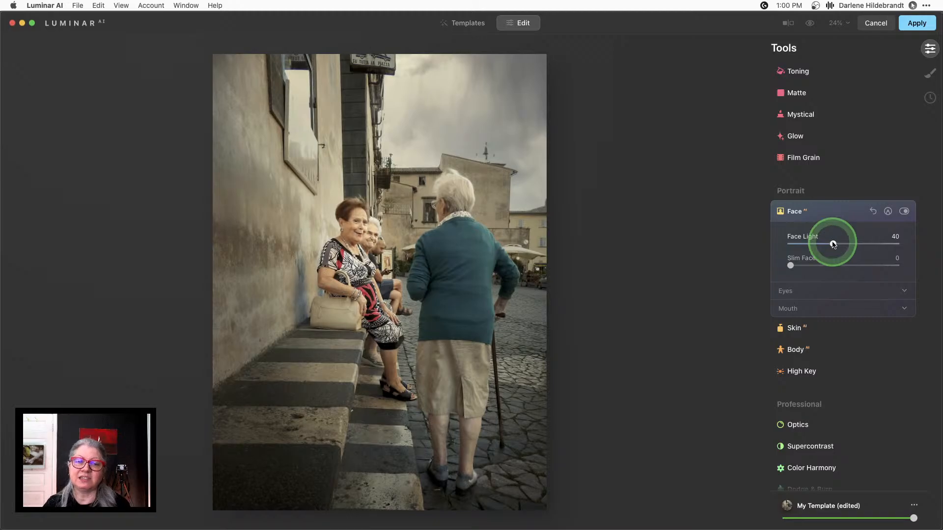
pyautogui.moveTo(833, 244); pyautogui.dragTo(831, 244)
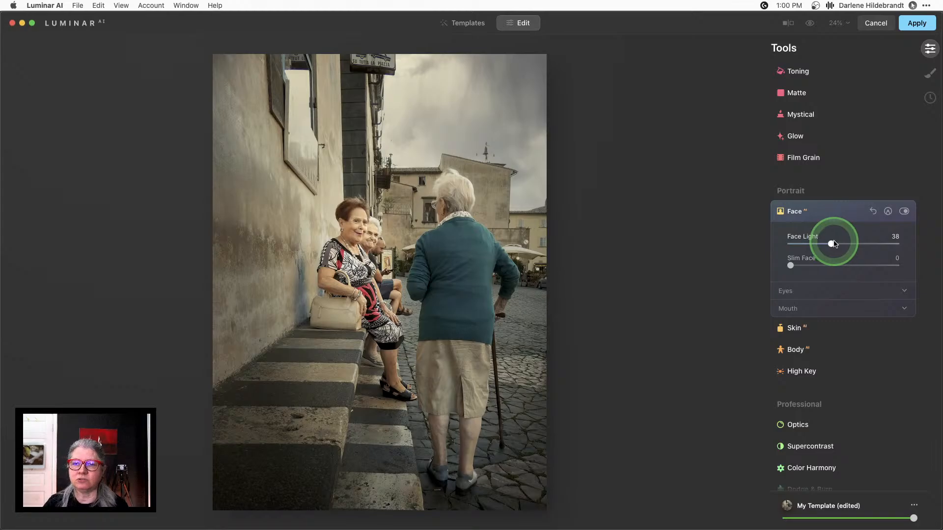
pyautogui.moveTo(833, 244); pyautogui.dragTo(835, 245)
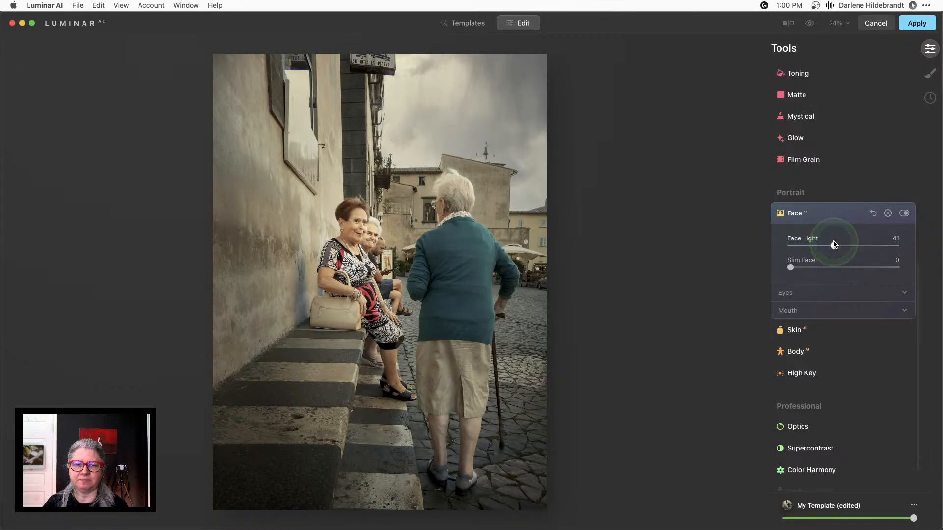
# Step: Enhance the photo with Accent at 16 and Sky Enhancer at 42, and close the Enhance tool
pyautogui.scroll(10, 834, 244)
pyautogui.click(807, 97)
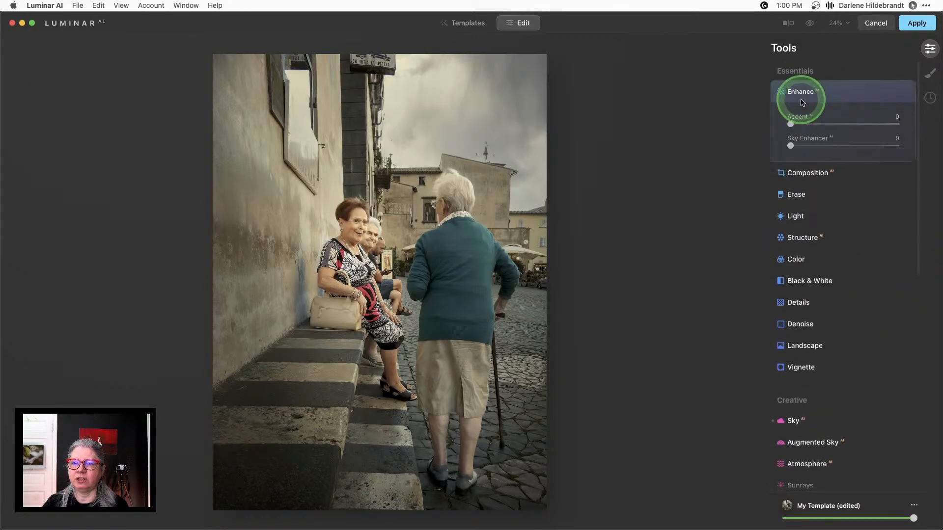
pyautogui.moveTo(791, 123)
pyautogui.mouseDown()
pyautogui.moveTo(872, 125)
pyautogui.moveTo(807, 126)
pyautogui.mouseUp()
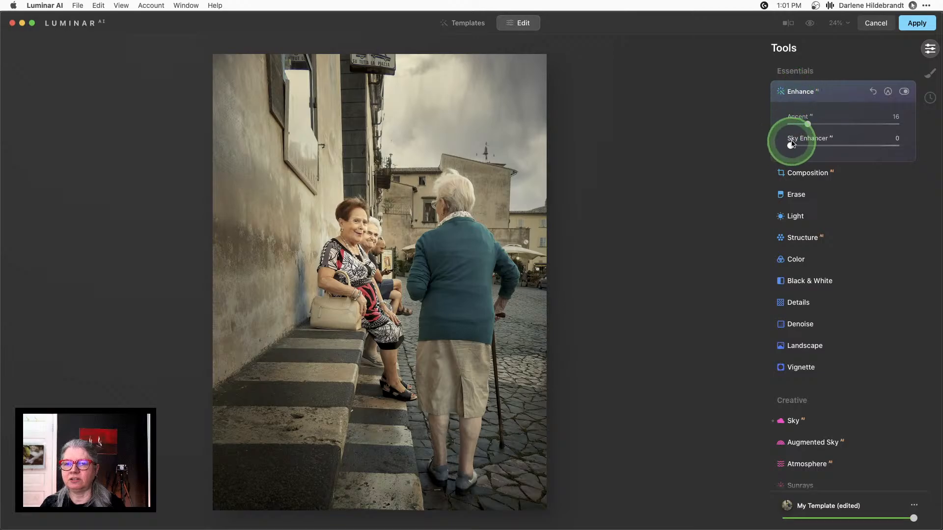
pyautogui.moveTo(791, 145); pyautogui.dragTo(835, 144)
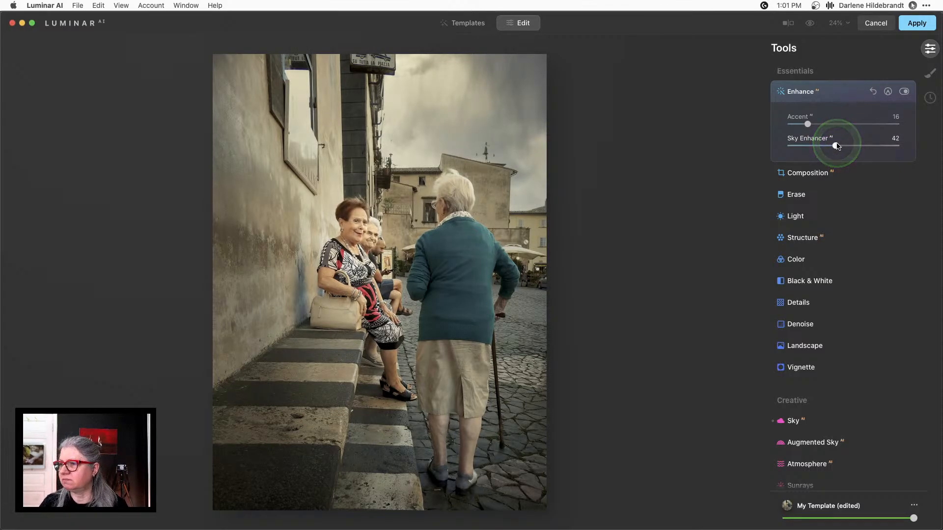
pyautogui.click(833, 95)
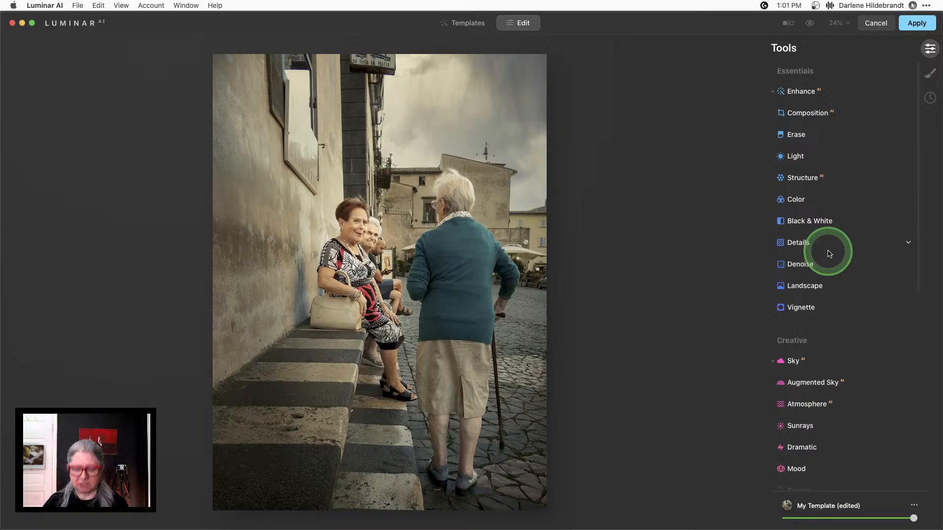
# Step: Compare the enhanced photo with its original state and look through the remaining creative, portrait and professional tools
pyautogui.press('\\')
pyautogui.press('\\')
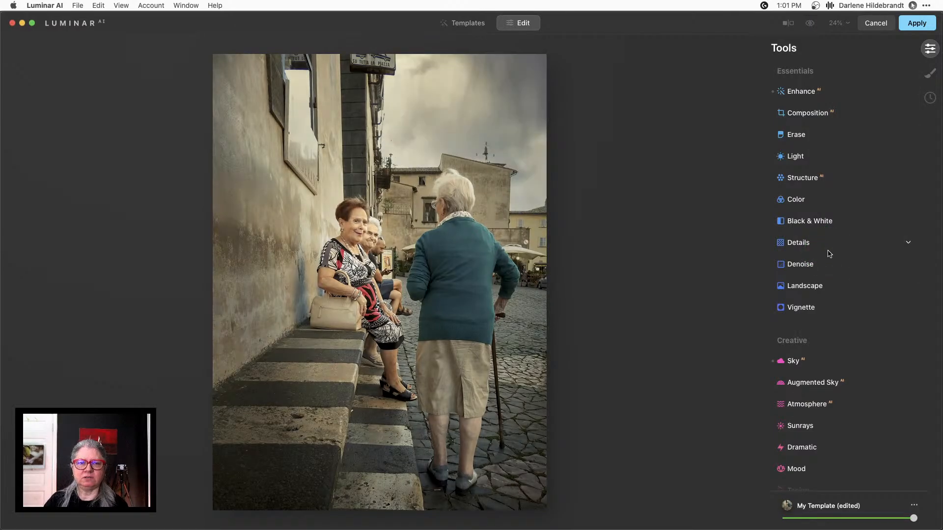
pyautogui.press('\\')
pyautogui.press('\\')
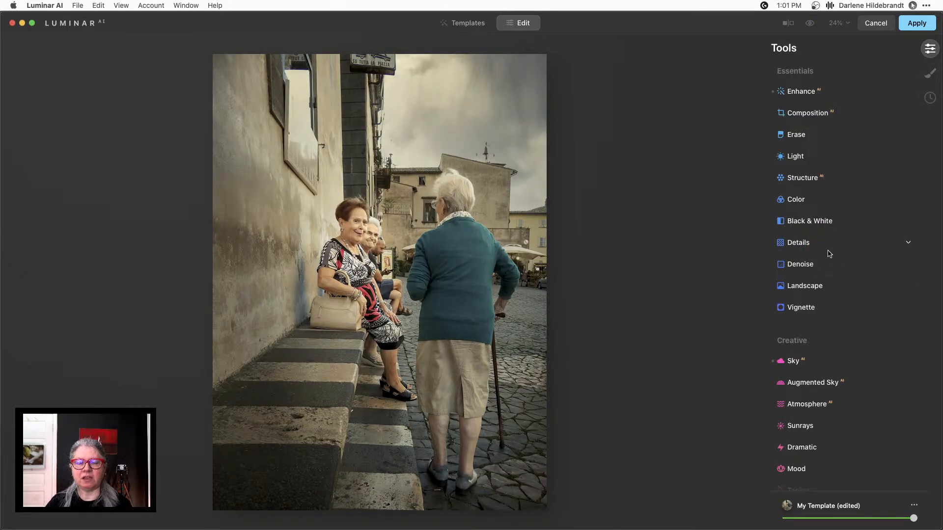
pyautogui.scroll(-5, 829, 253)
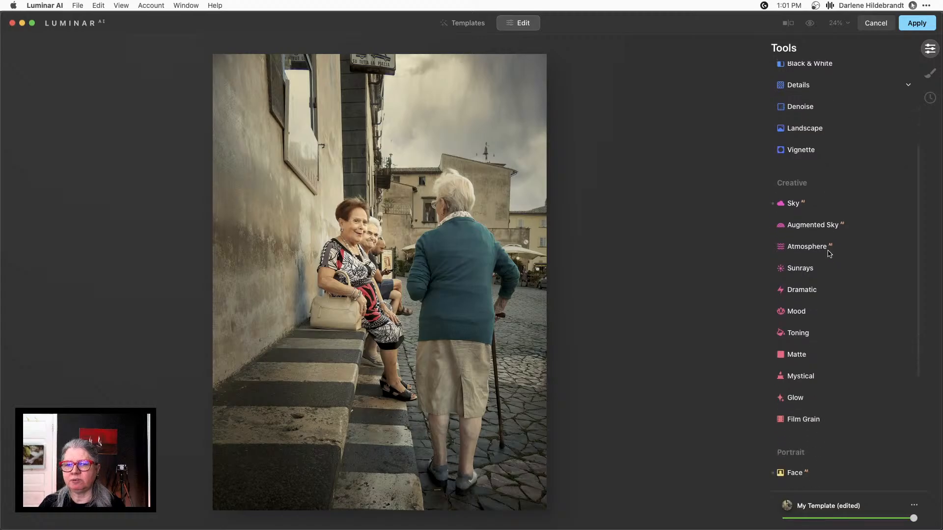
pyautogui.scroll(-1, 828, 254)
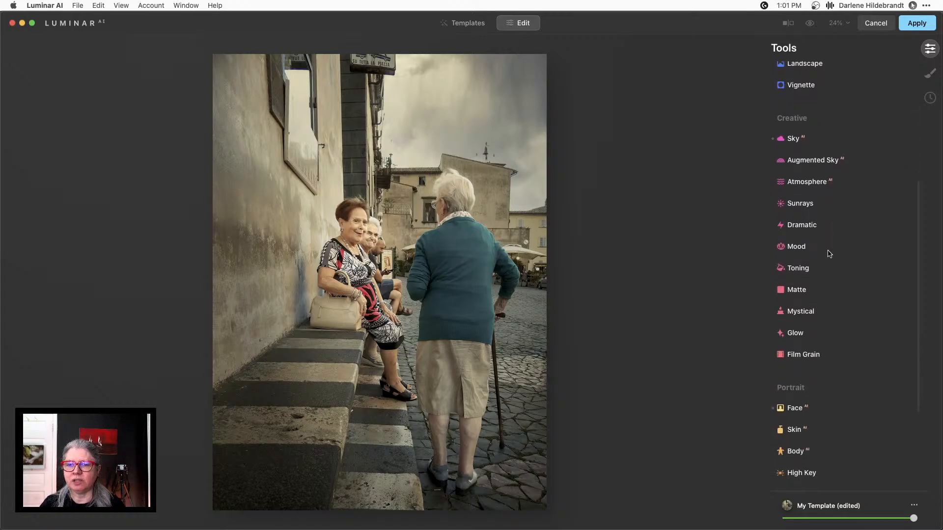
pyautogui.scroll(-6, 828, 254)
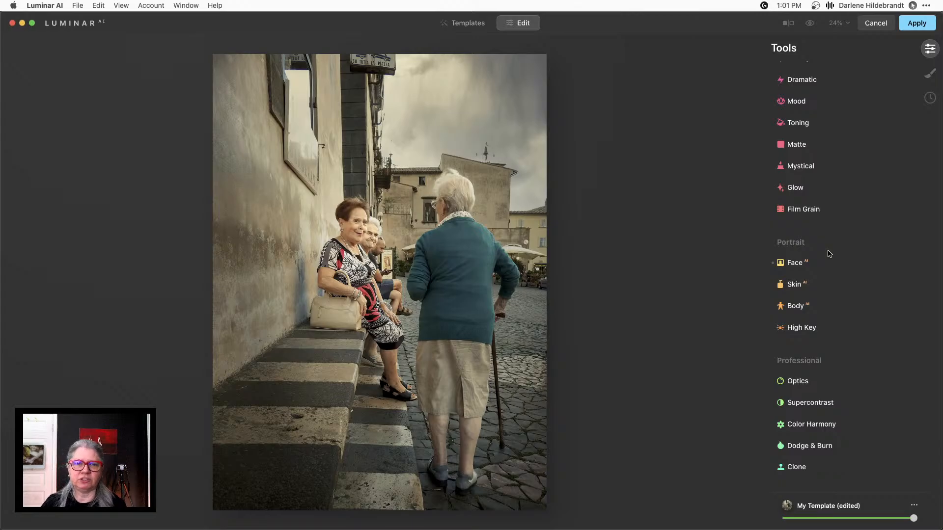
# Step: In the Light tool, set Smart Contrast to 37
pyautogui.scroll(4, 828, 253)
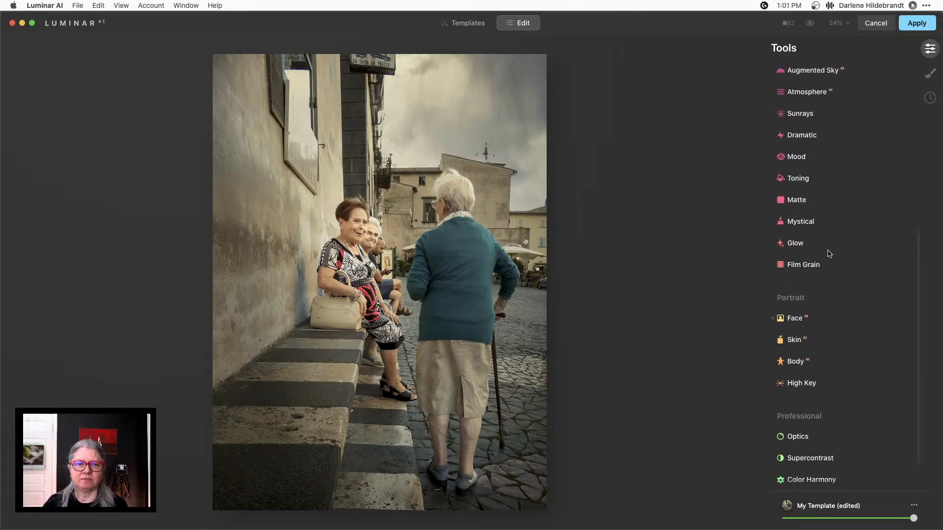
pyautogui.scroll(8, 829, 253)
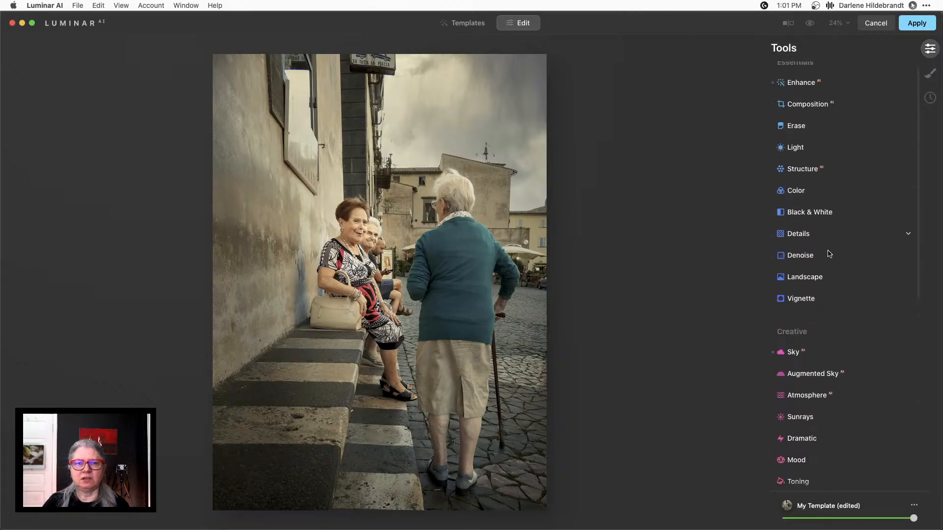
pyautogui.scroll(1, 831, 179)
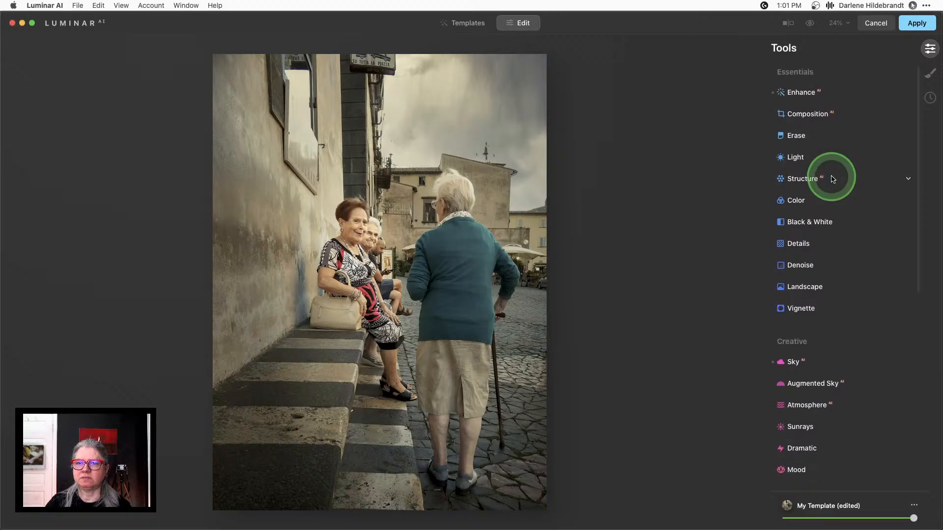
pyautogui.click(802, 167)
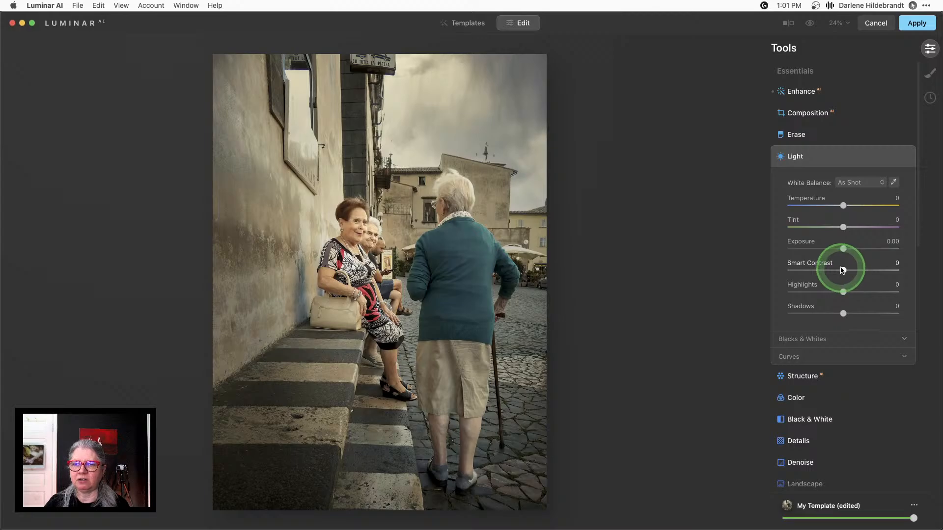
pyautogui.moveTo(843, 270); pyautogui.dragTo(873, 271)
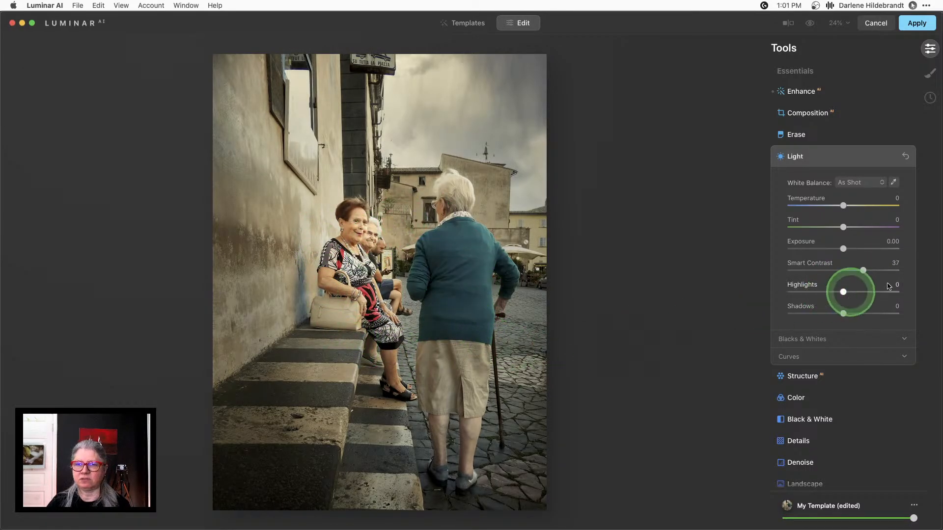
# Step: Set Smart Contrast to 33 in the Light tool and open the Mood tool
pyautogui.moveTo(864, 273); pyautogui.dragTo(861, 273)
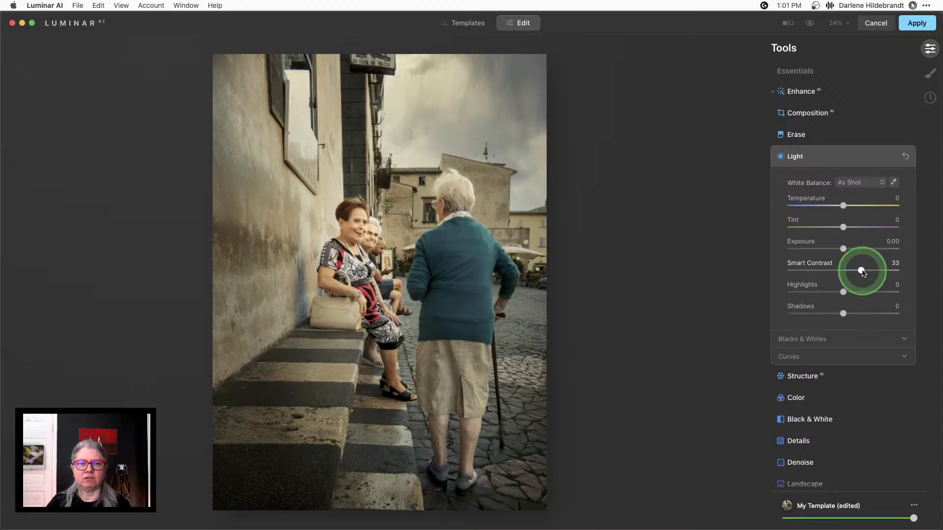
pyautogui.scroll(-3, 864, 273)
pyautogui.scroll(-10, 864, 274)
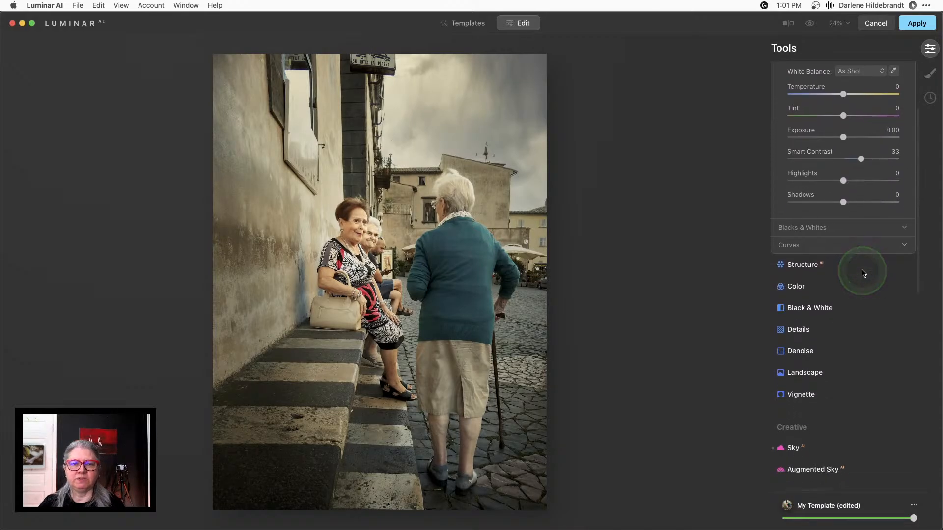
pyautogui.scroll(-8, 864, 274)
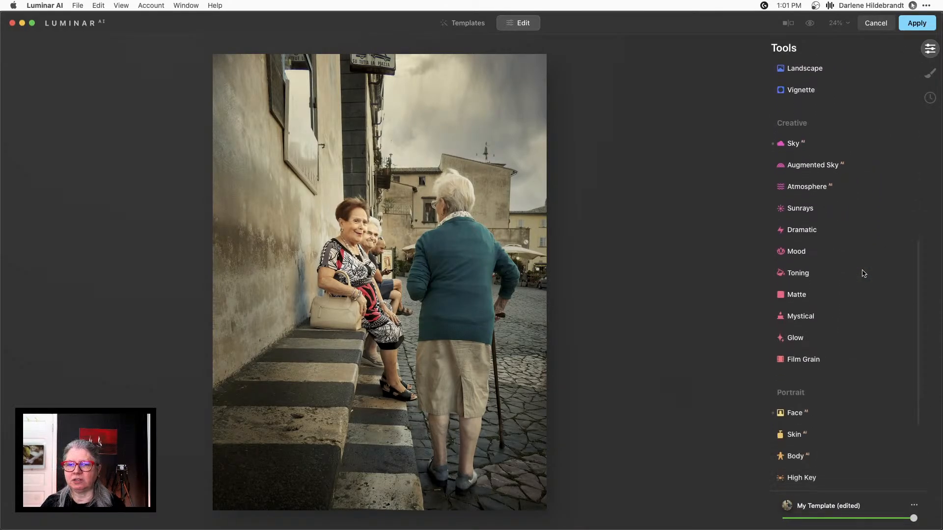
pyautogui.scroll(1, 845, 254)
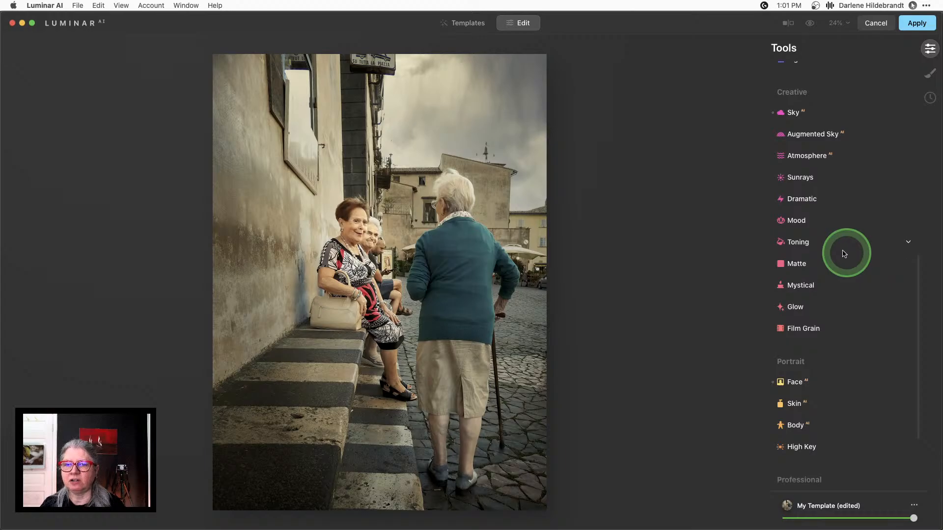
pyautogui.click(798, 221)
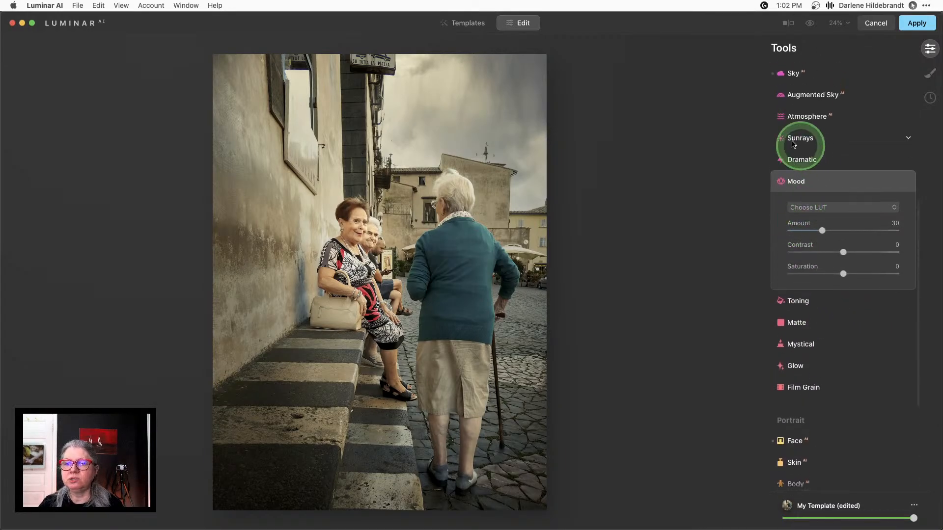
# Step: Preview the Cinematic Toning LUTs from Anaheim through Santa Barbara on the photo and look through the rest of the LUT list
pyautogui.click(842, 207)
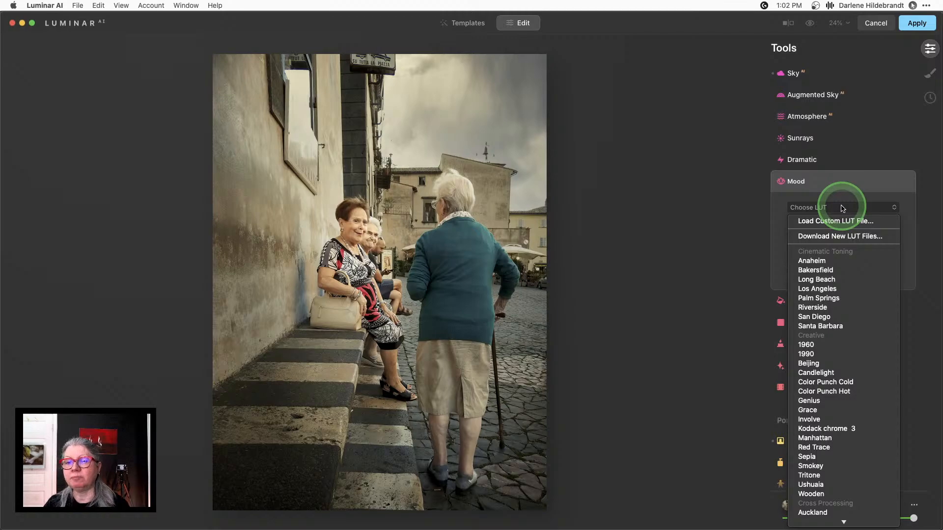
pyautogui.click(806, 261)
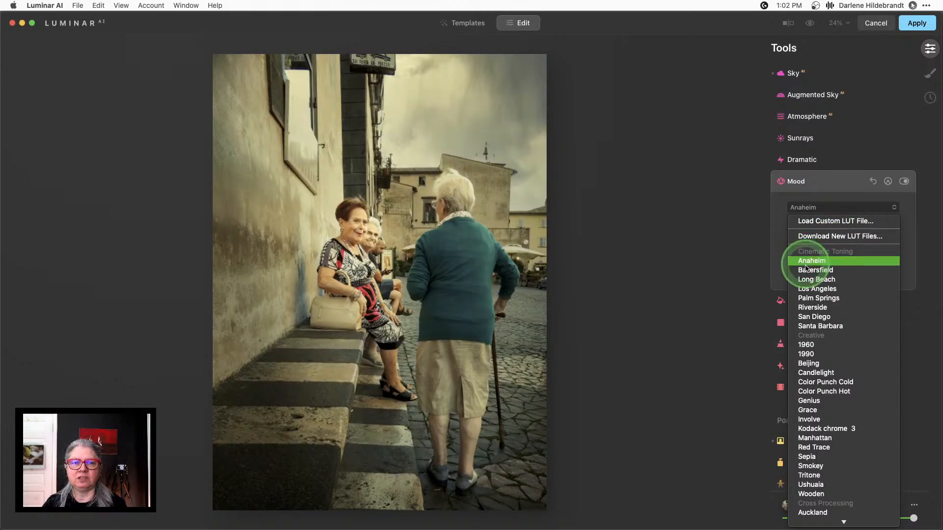
pyautogui.click(806, 270)
pyautogui.click(809, 280)
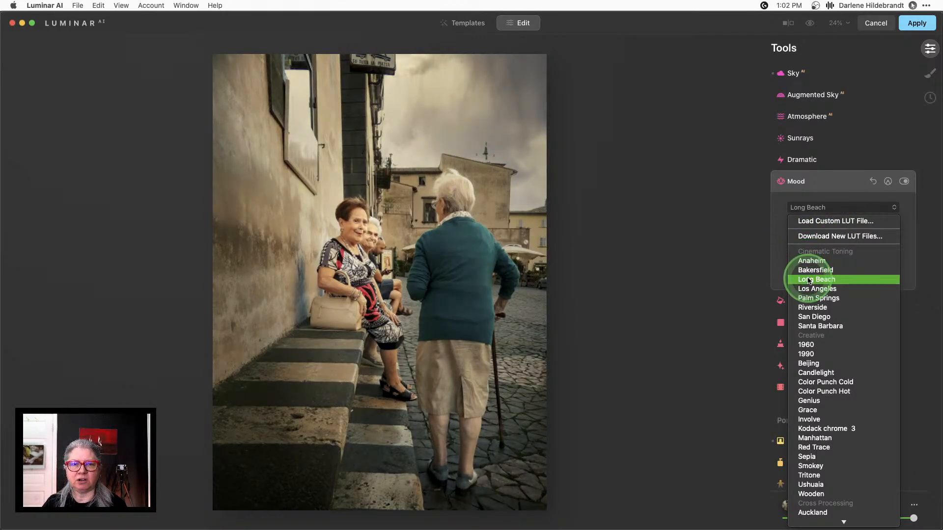
pyautogui.click(810, 290)
pyautogui.click(810, 299)
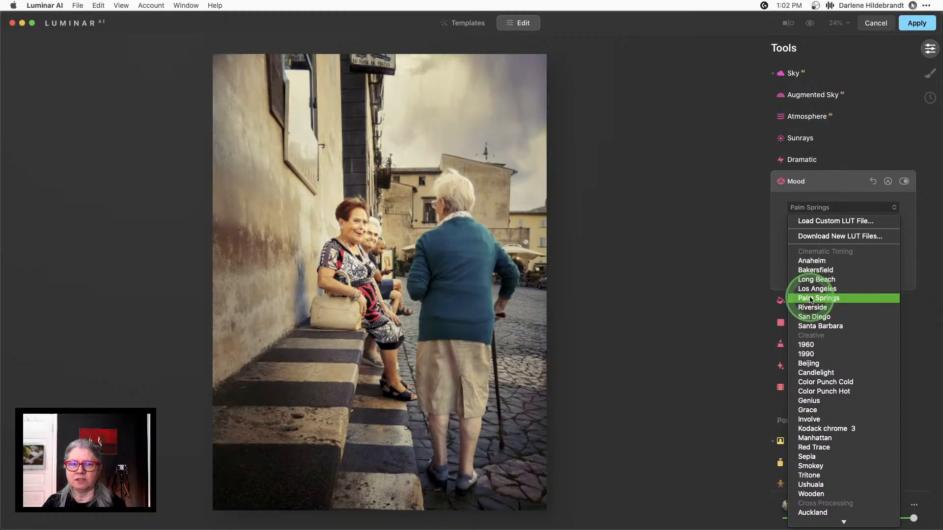
pyautogui.click(810, 308)
pyautogui.click(810, 317)
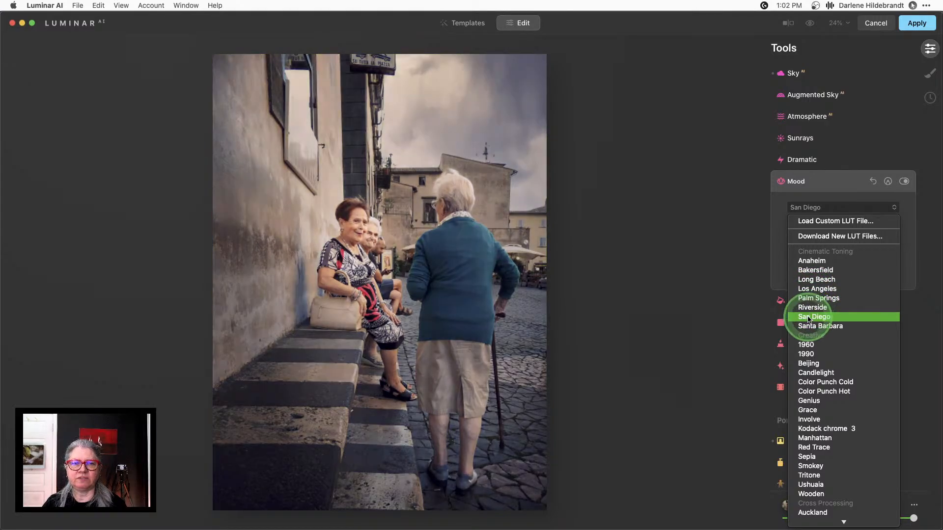
pyautogui.click(811, 326)
pyautogui.click(810, 317)
pyautogui.click(808, 268)
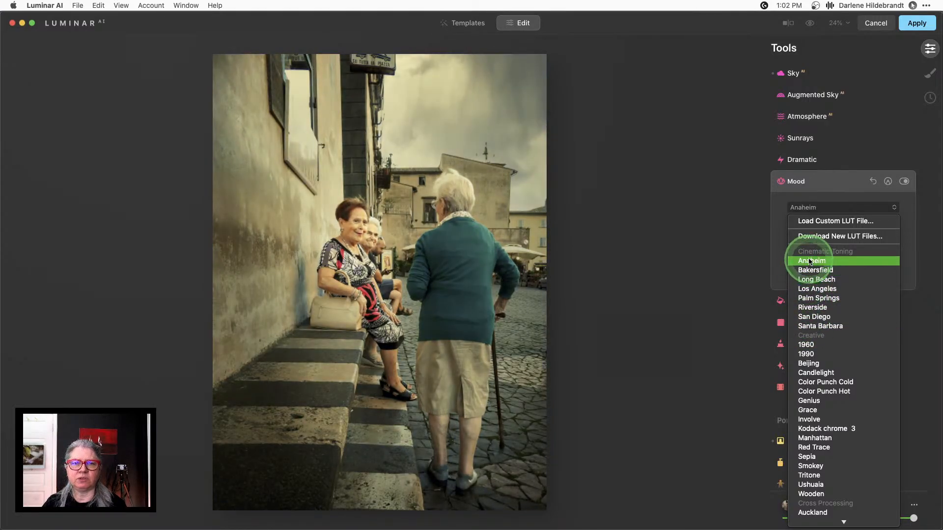
pyautogui.click(807, 263)
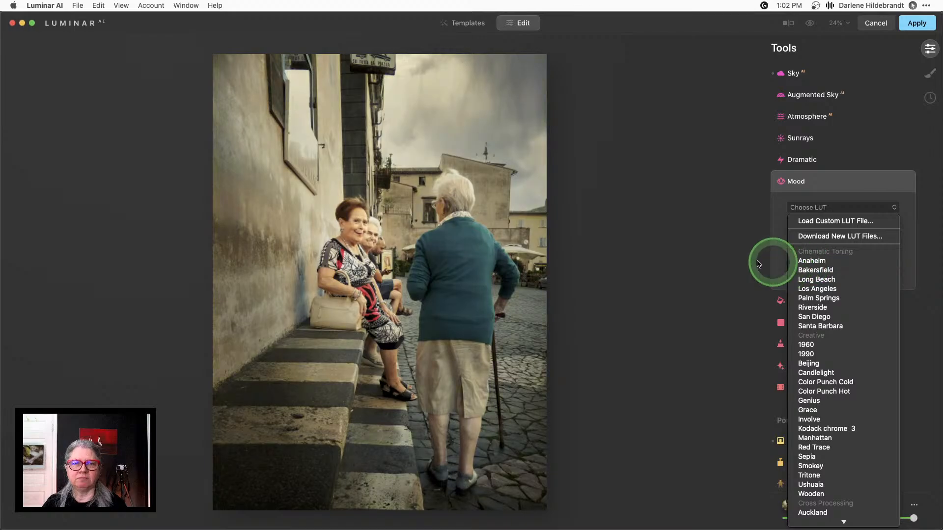
pyautogui.scroll(-3, 804, 273)
pyautogui.scroll(-5, 804, 281)
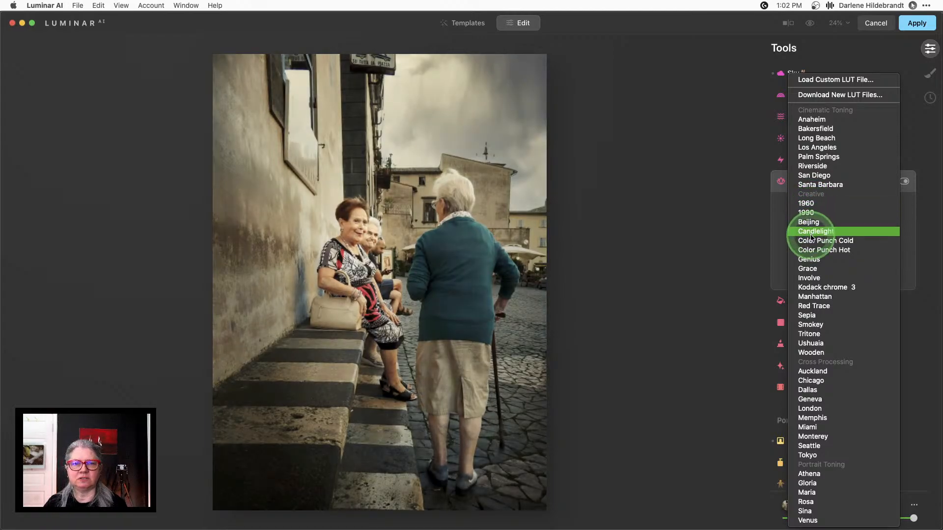
# Step: Give the photo the Anaheim LUT with Amount 15 and Contrast -21, compare it with Mood off, and apply the edits back to Lightroom Classic
pyautogui.click(809, 122)
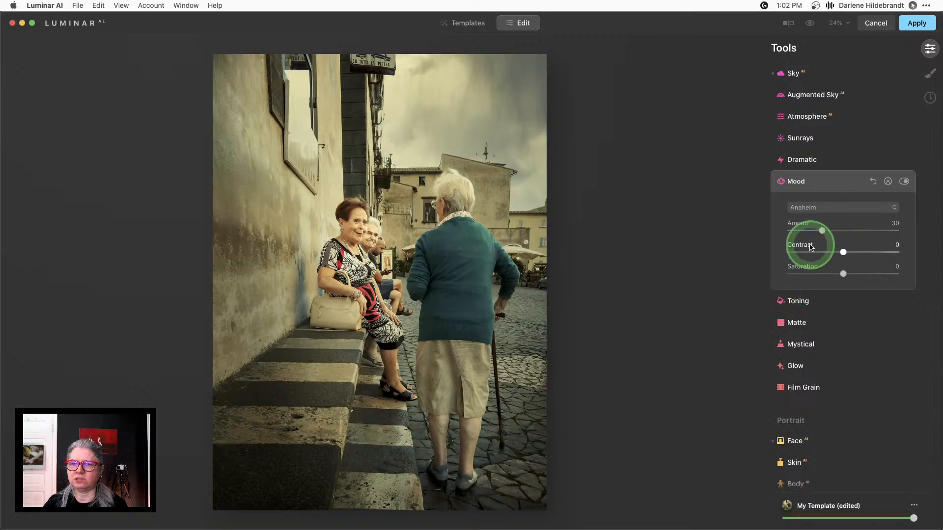
pyautogui.moveTo(820, 230); pyautogui.dragTo(828, 251)
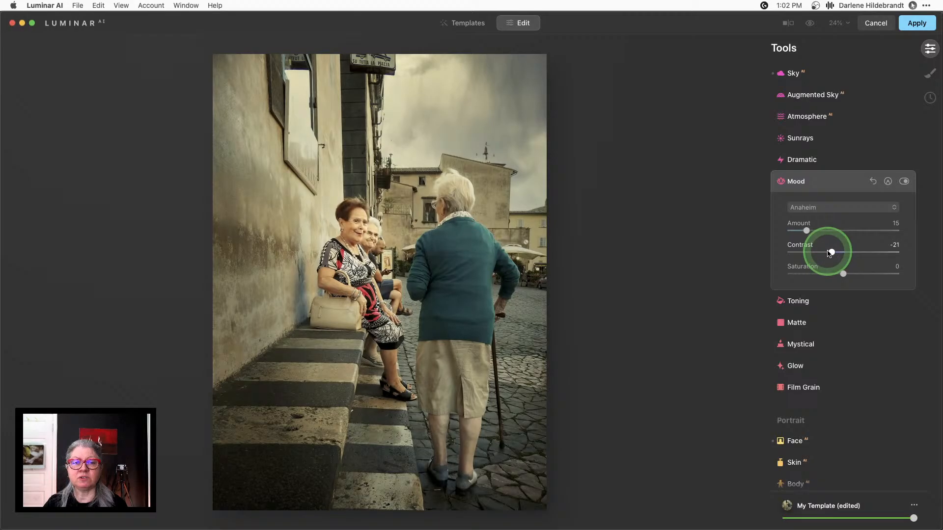
pyautogui.click(903, 182)
pyautogui.click(904, 181)
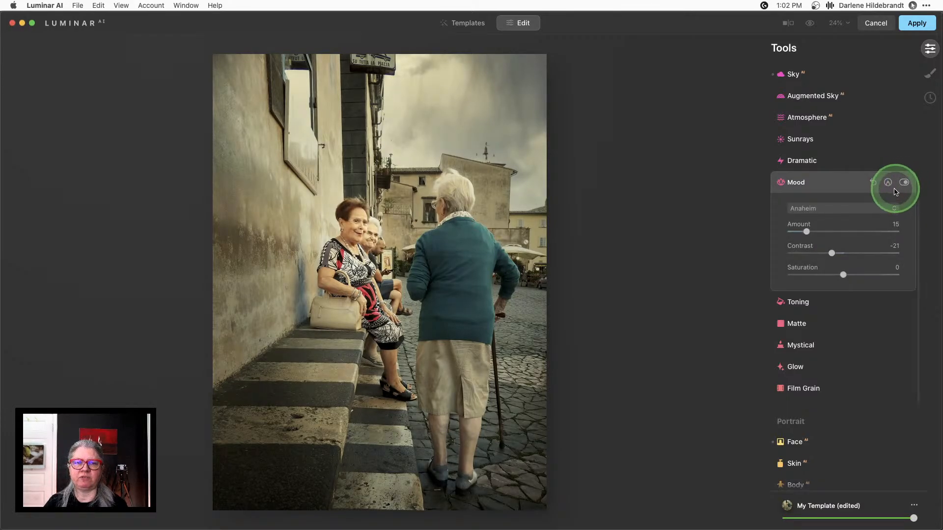
pyautogui.click(911, 26)
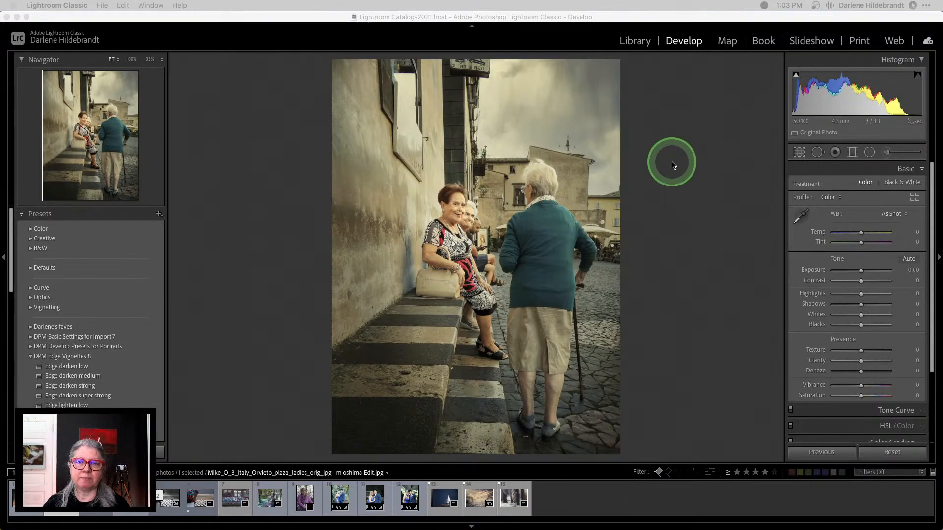
# Step: Create a virtual copy of the source plaza photo in its unedited state and return to the Library grid
pyautogui.click(697, 199)
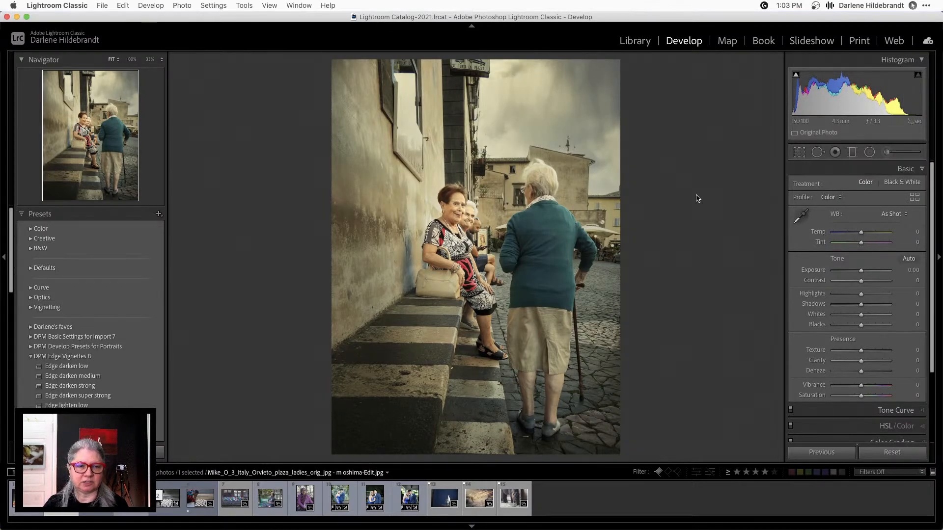
pyautogui.press('Left')
pyautogui.press('super+apostrophe')
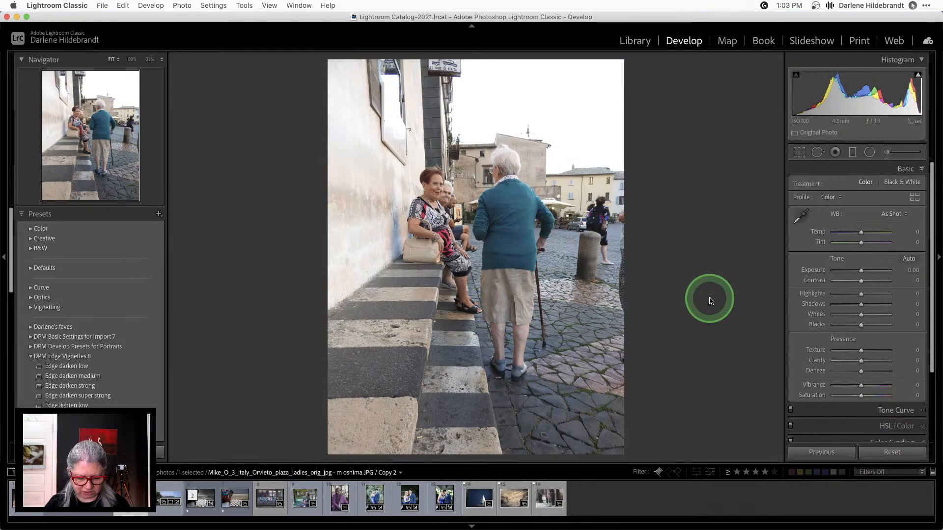
pyautogui.press('g')
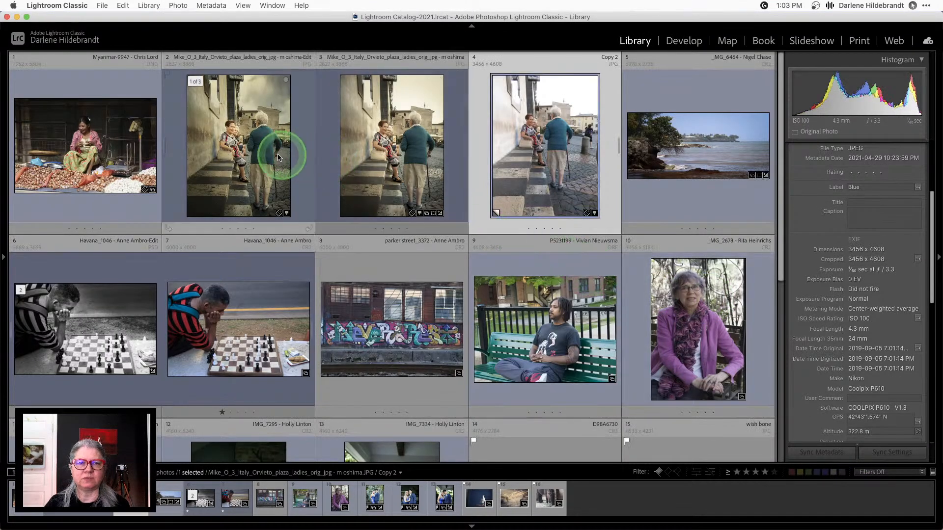
# Step: Reorder the three plaza photo versions in the grid: unedited copy first, Lightroom edit second, Luminar edit third
pyautogui.click(477, 97)
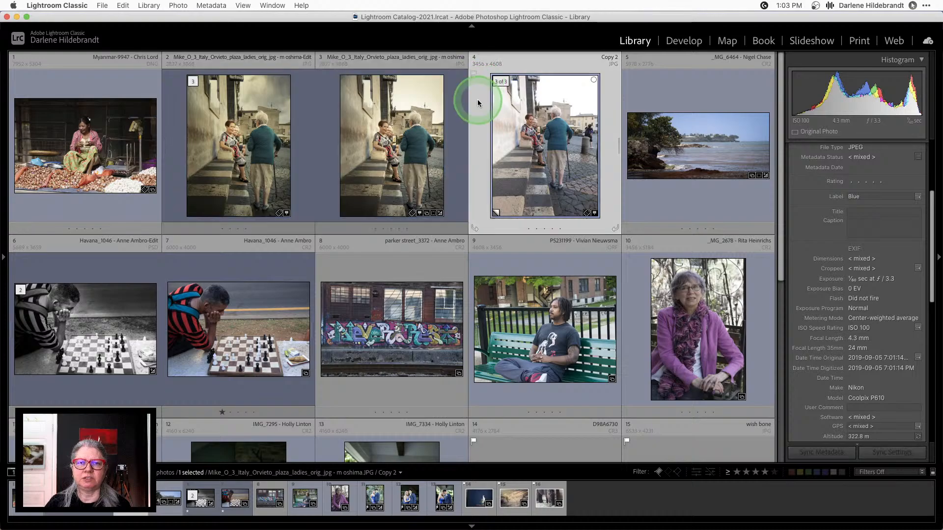
pyautogui.moveTo(437, 151); pyautogui.dragTo(211, 140)
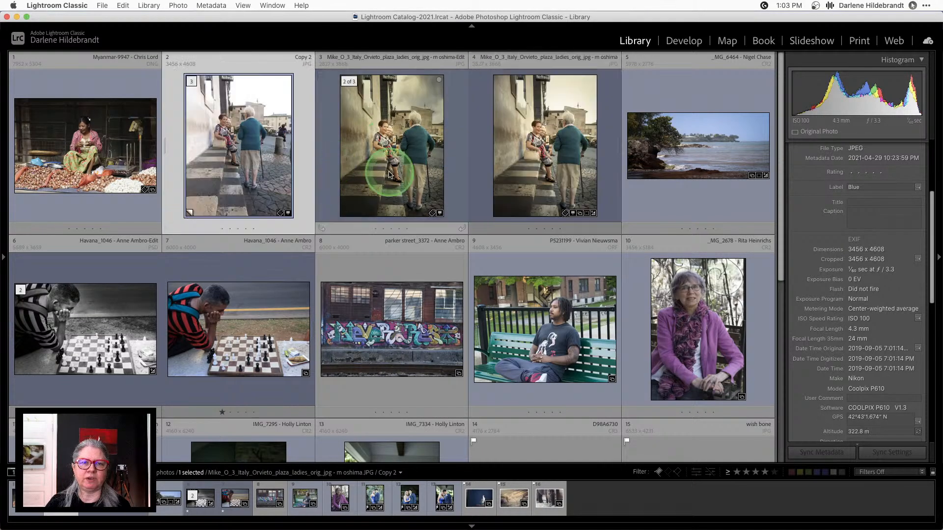
pyautogui.moveTo(524, 162); pyautogui.dragTo(320, 158)
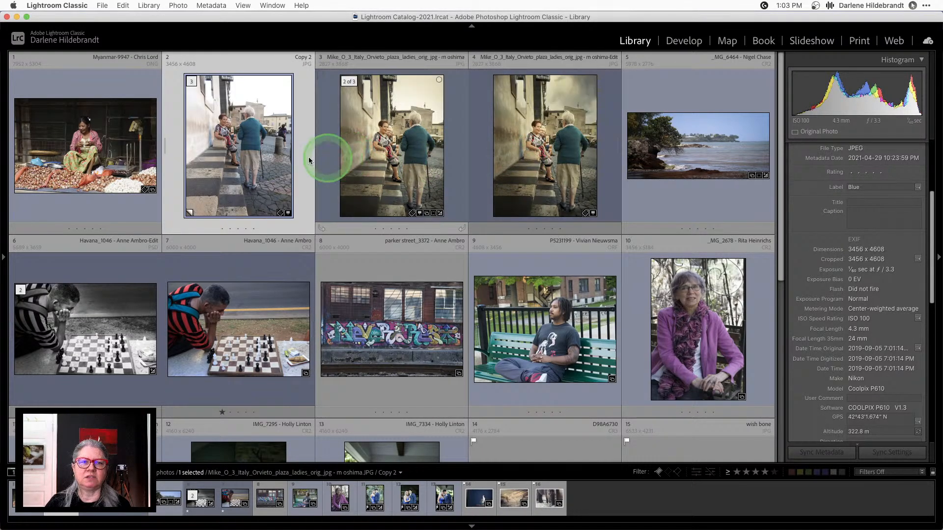
# Step: Select all three plaza photo versions and compare them in Survey view with the panels hidden and the surroundings dimmed
pyautogui.keyDown('shift'); pyautogui.click(516, 163); pyautogui.keyUp('shift')
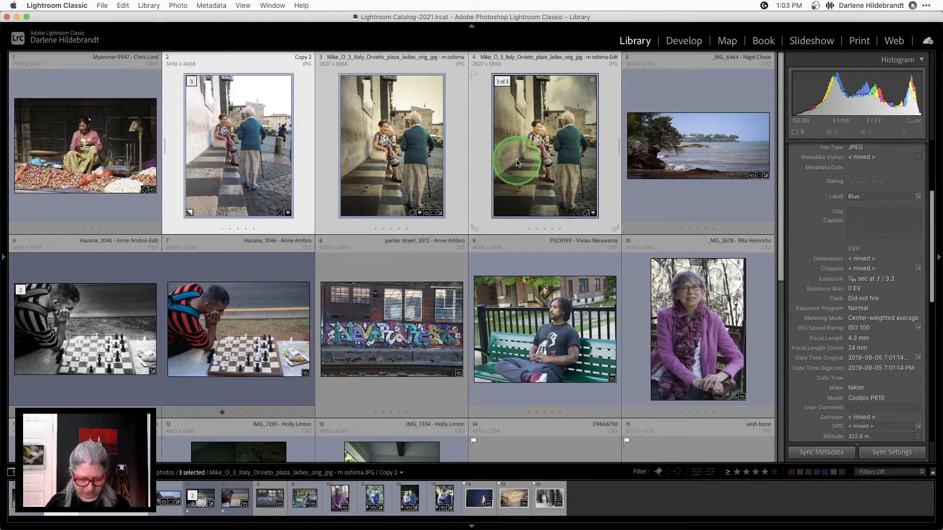
pyautogui.press('n')
pyautogui.press('Tab')
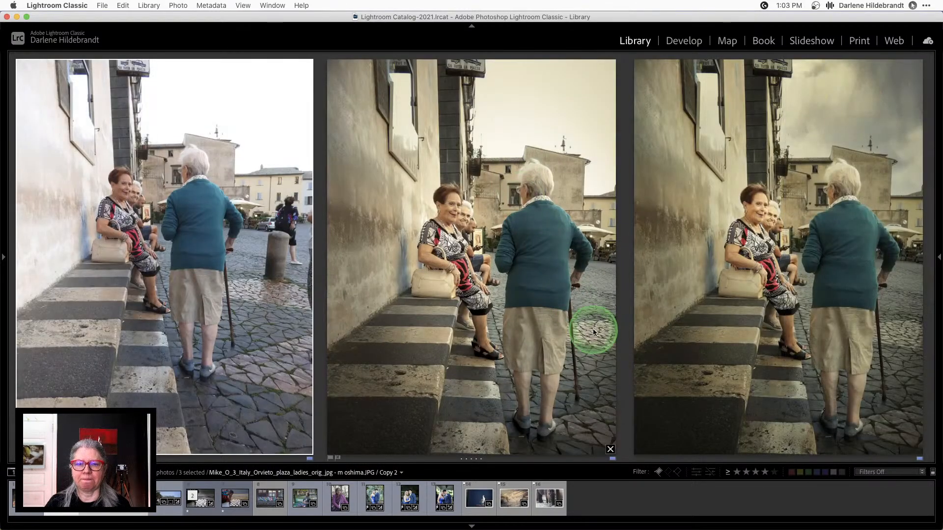
pyautogui.hotkey('shift', 'Tab')
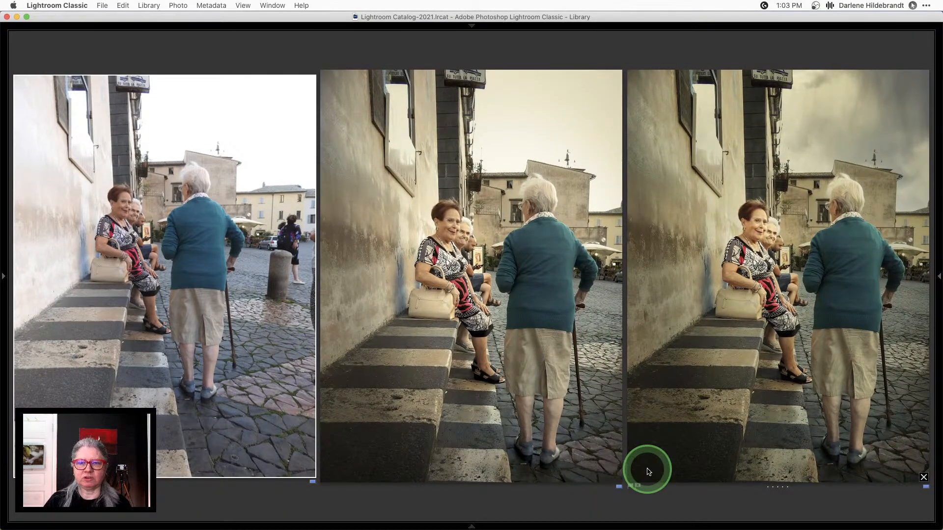
pyautogui.press('l')
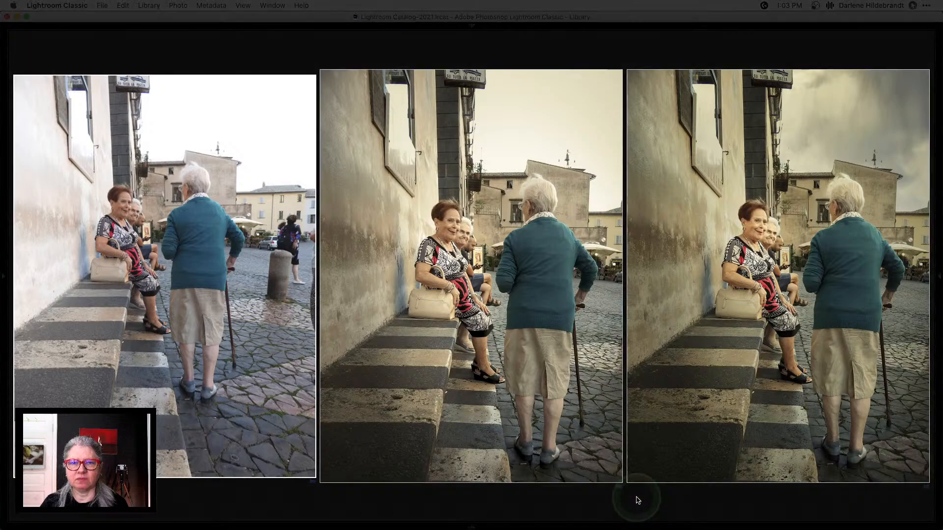
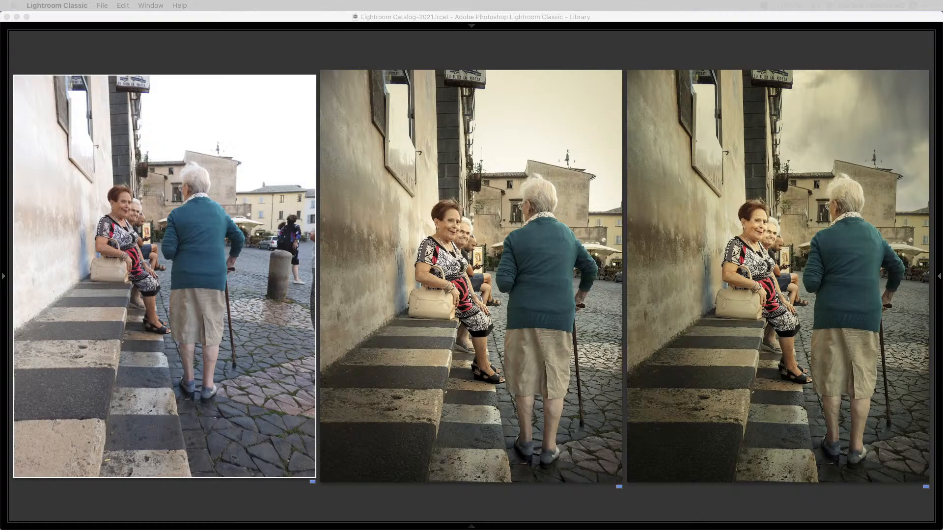
# Step: Review the three versions again with the surroundings dimmed, and restore the normal lighting of the interface
pyautogui.click(656, 396)
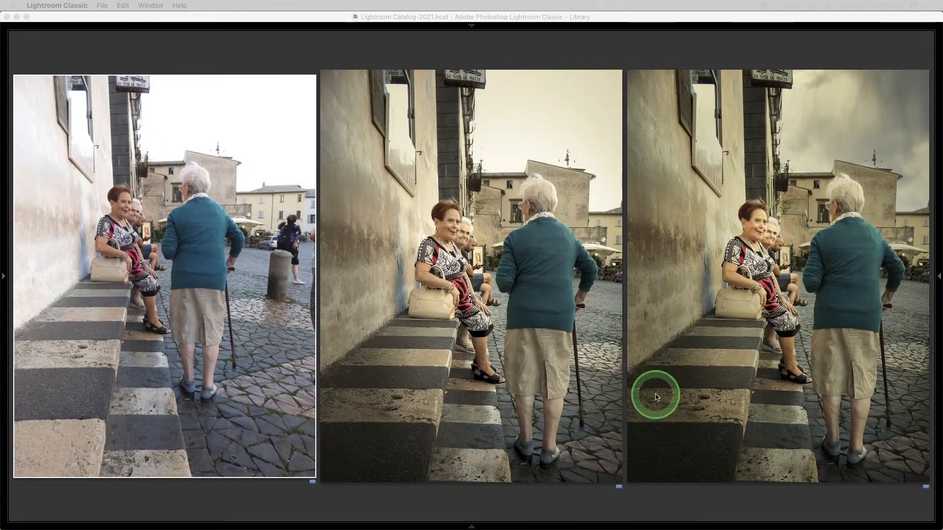
pyautogui.press('l')
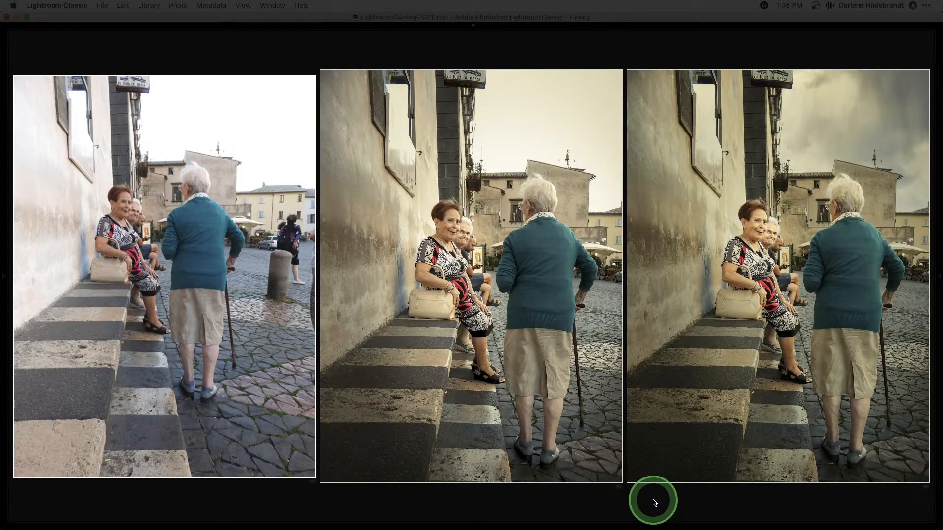
pyautogui.click(654, 501)
pyautogui.click(657, 503)
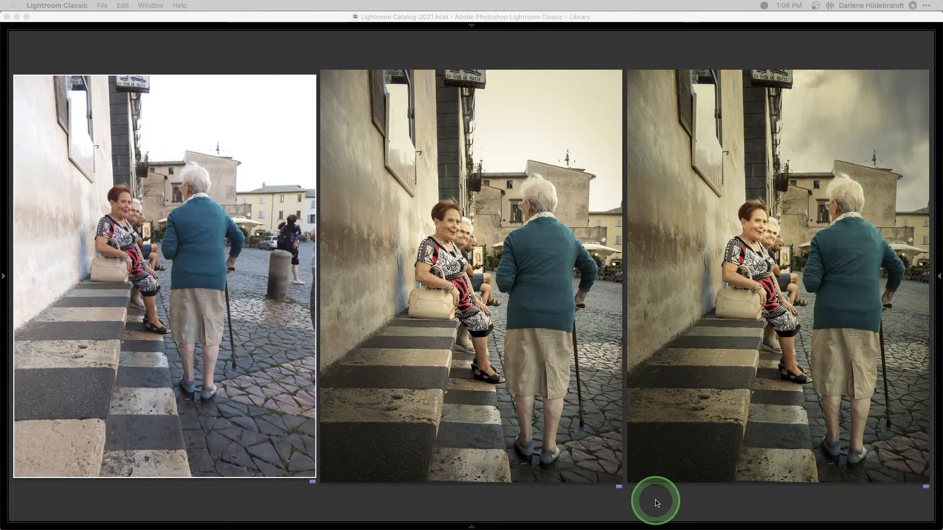
pyautogui.click(650, 502)
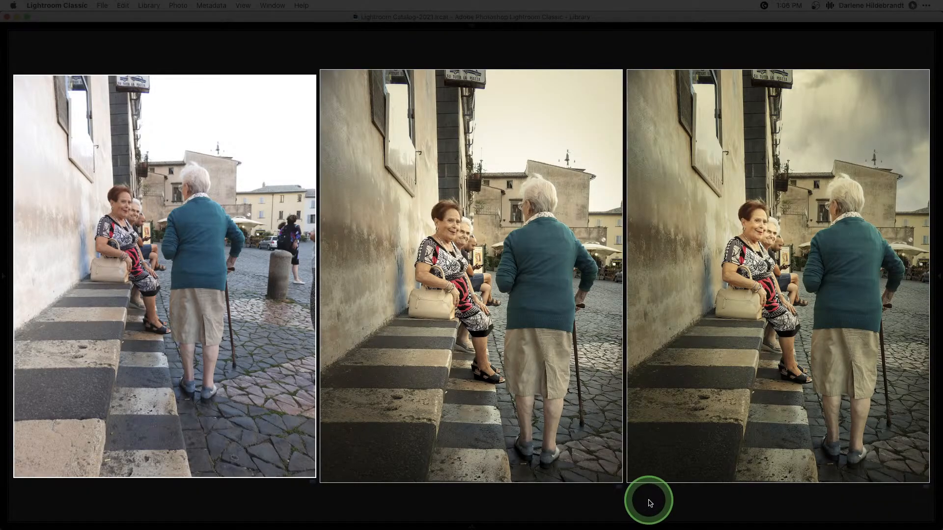
pyautogui.press('l')
pyautogui.press('l')
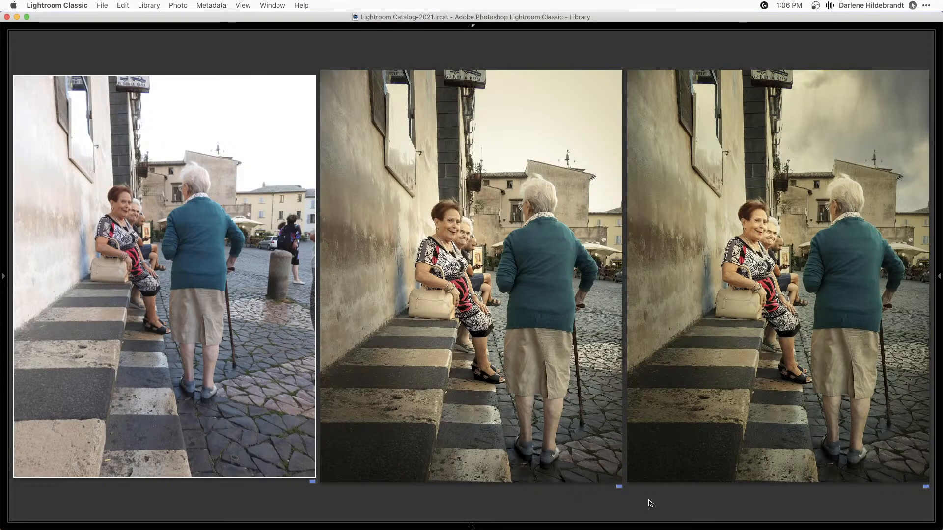
# Step: Return to the Library grid and bring back the hidden panels
pyautogui.press('g')
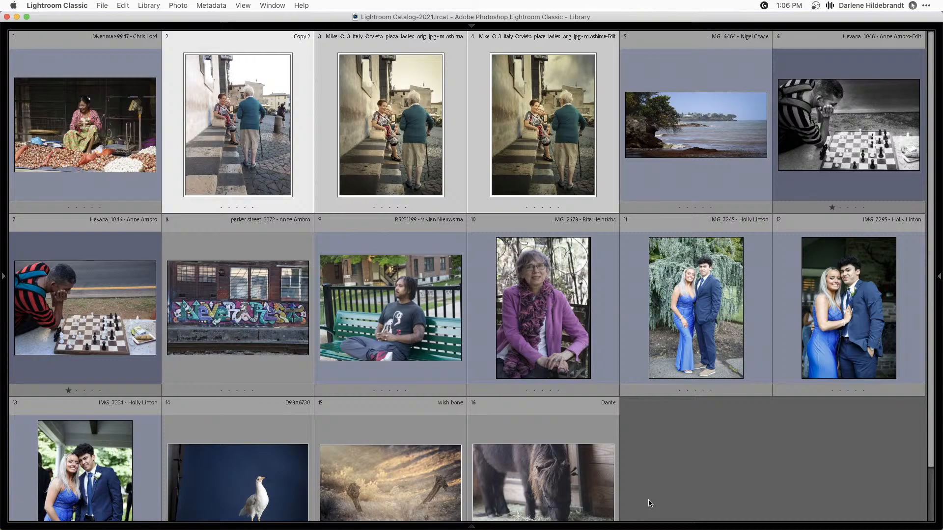
pyautogui.click(649, 503)
pyautogui.press('super+Tab')
pyautogui.press('super+Tab')
pyautogui.press('super+Tab')
pyautogui.press('super+Tab')
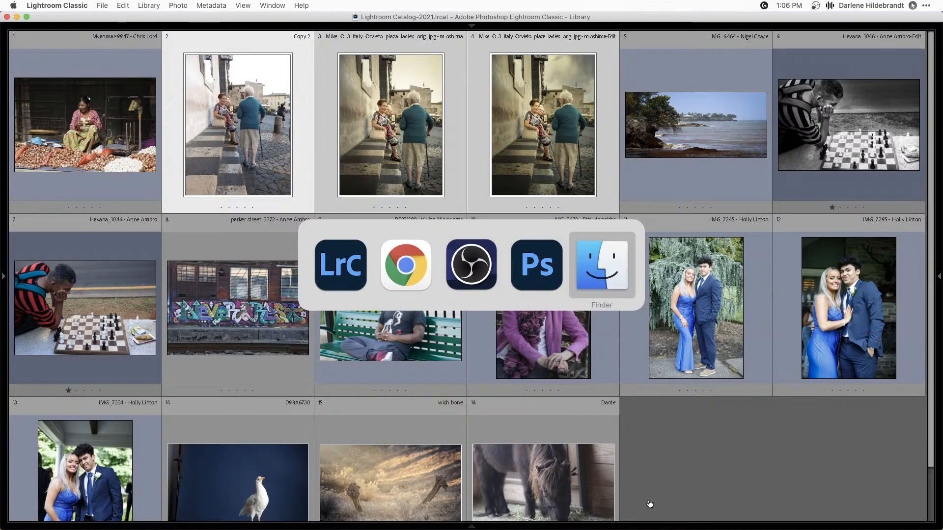
pyautogui.press('super+Tab')
pyautogui.hotkey('shift', 'Tab')
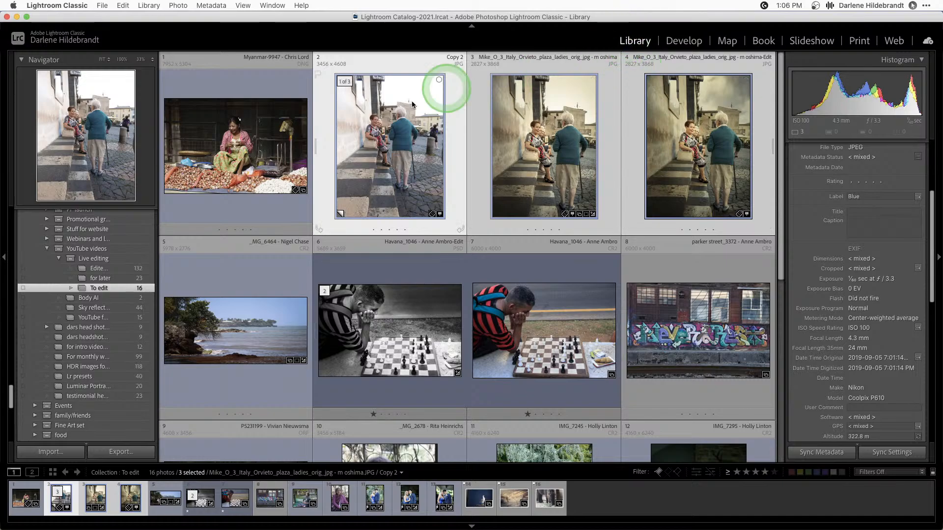
# Step: Select the three plaza photo versions as one continuous range, beginning with the unedited copy
pyautogui.click(266, 207)
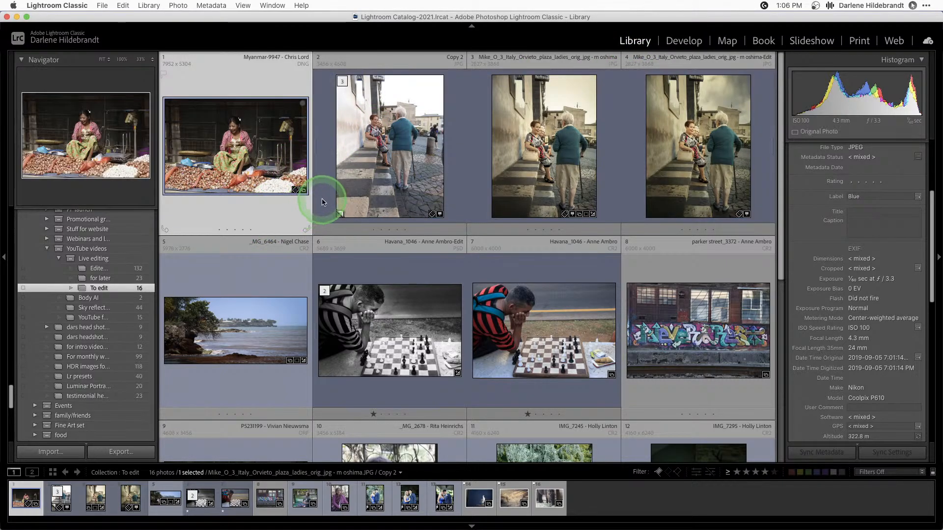
pyautogui.click(374, 168)
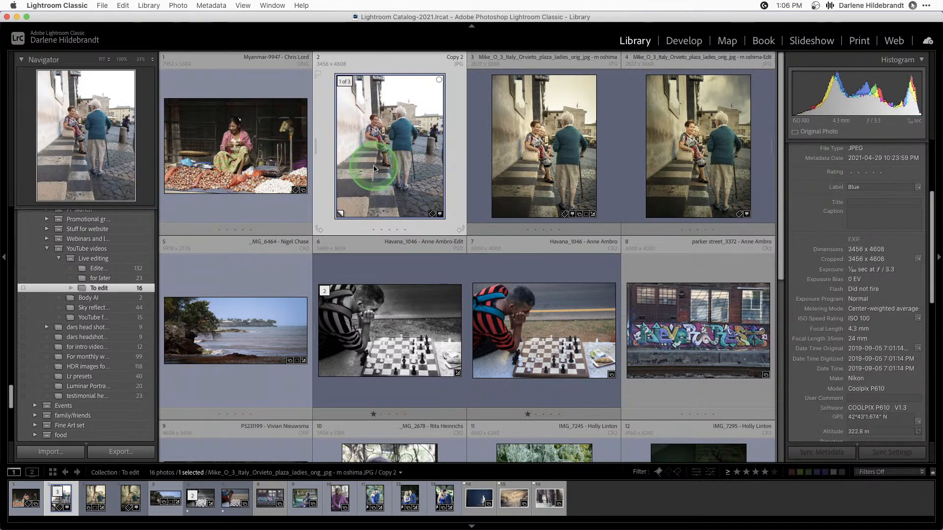
pyautogui.keyDown('shift'); pyautogui.click(712, 167); pyautogui.keyUp('shift')
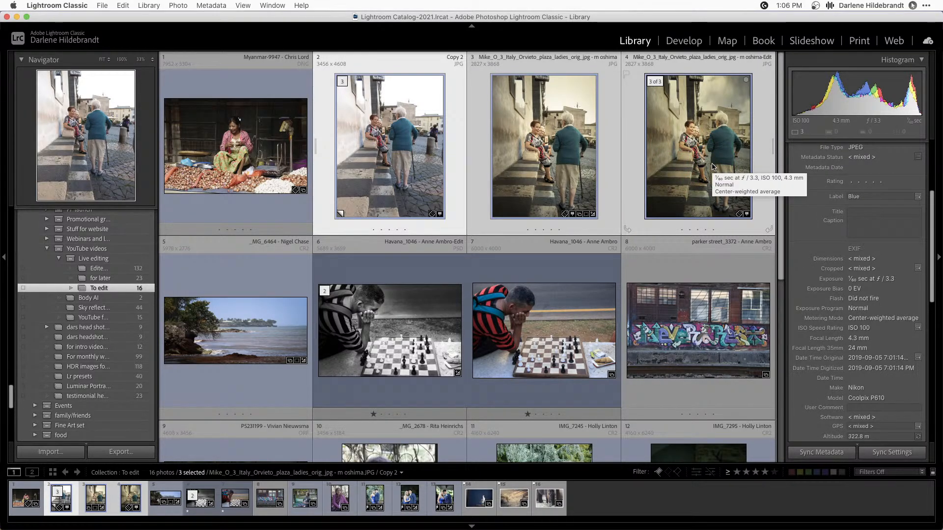
# Step: Select only the market, black-and-white chess and graffiti photos, then the whole range from the market photo through the graffiti photo
pyautogui.click(241, 159)
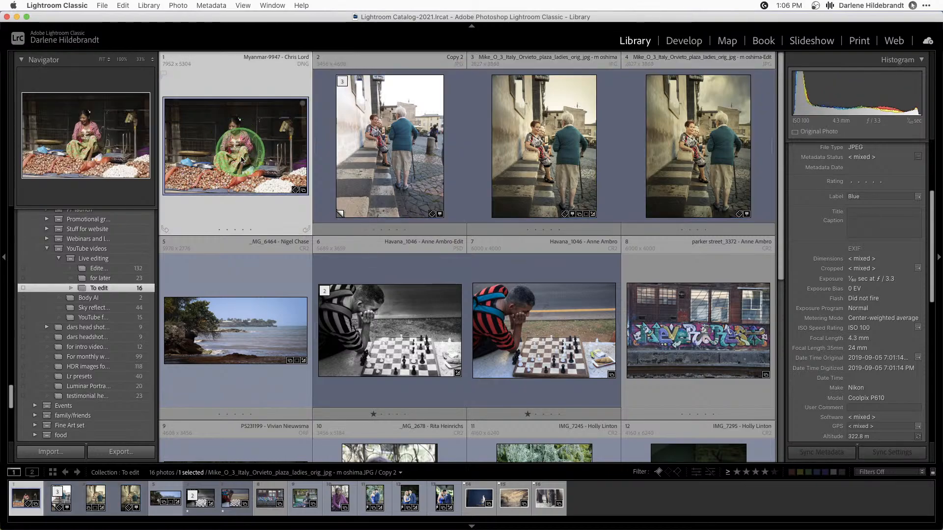
pyautogui.keyDown('super'); pyautogui.click(400, 323); pyautogui.keyUp('super')
pyautogui.keyDown('super'); pyautogui.click(639, 344); pyautogui.keyUp('super')
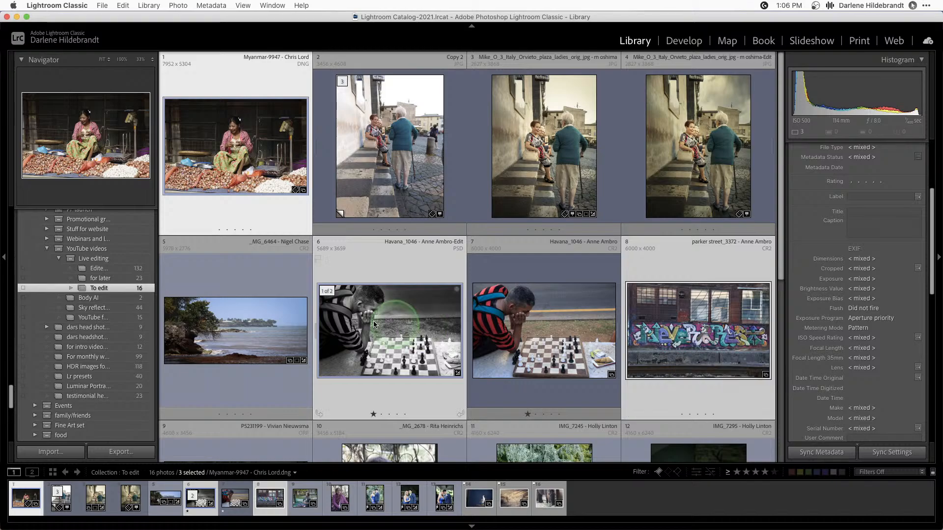
pyautogui.click(214, 221)
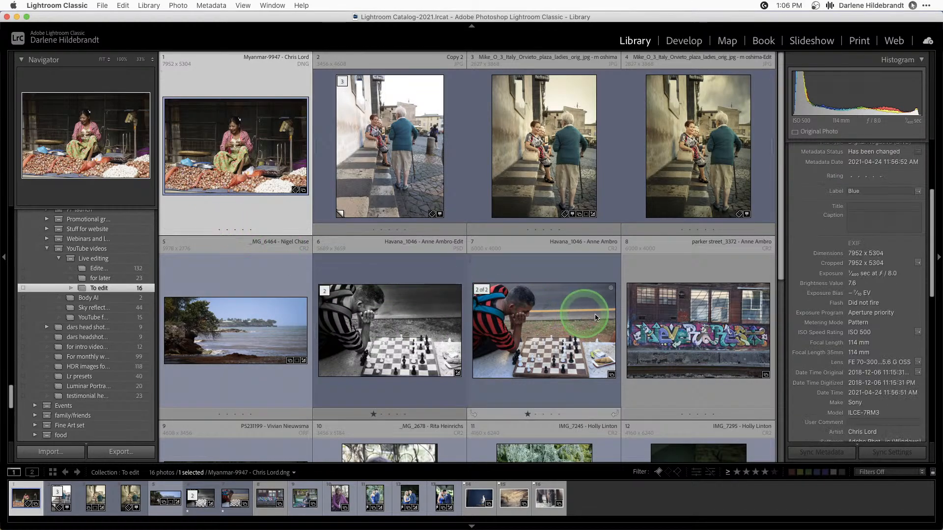
pyautogui.keyDown('shift'); pyautogui.click(663, 322); pyautogui.keyUp('shift')
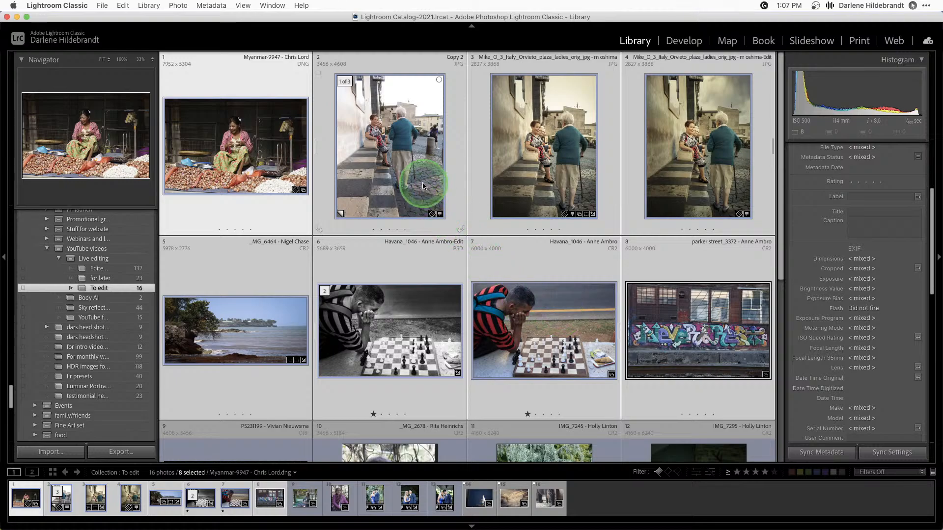
# Step: Select the three plaza photo versions and show them in Survey view with the toolbar and side panels hidden
pyautogui.click(454, 186)
pyautogui.keyDown('shift'); pyautogui.click(665, 165); pyautogui.keyUp('shift')
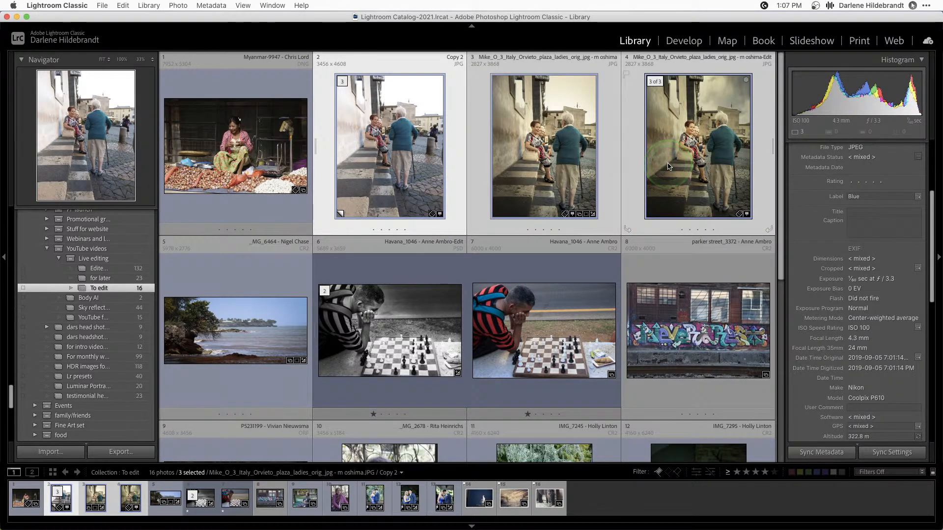
pyautogui.press('n')
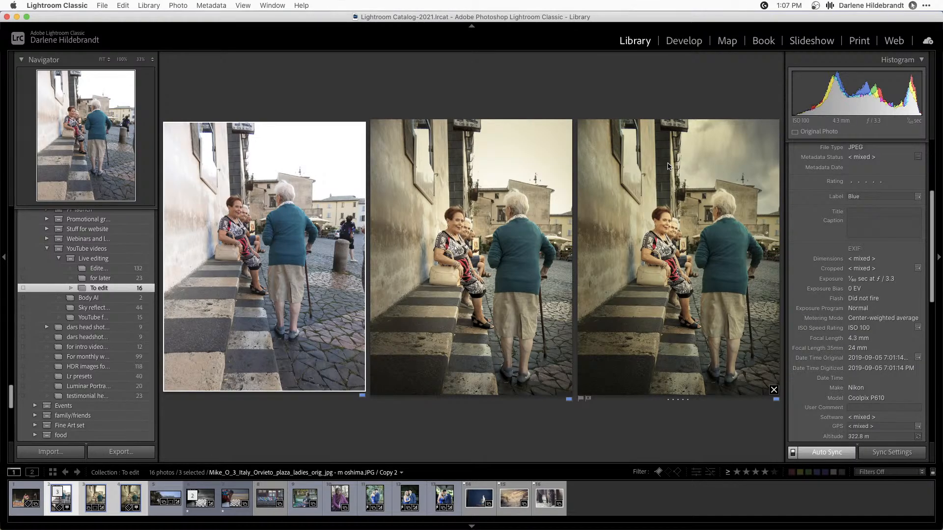
pyautogui.press('t')
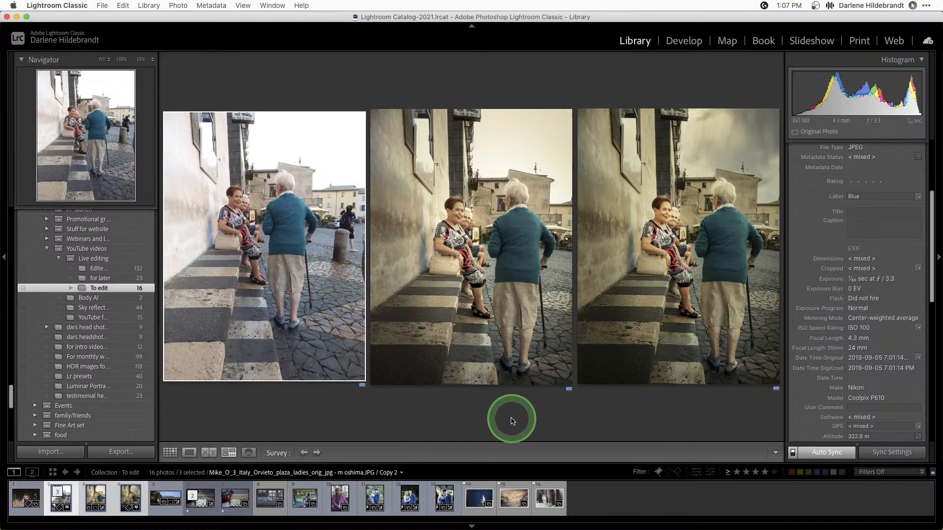
pyautogui.press('t')
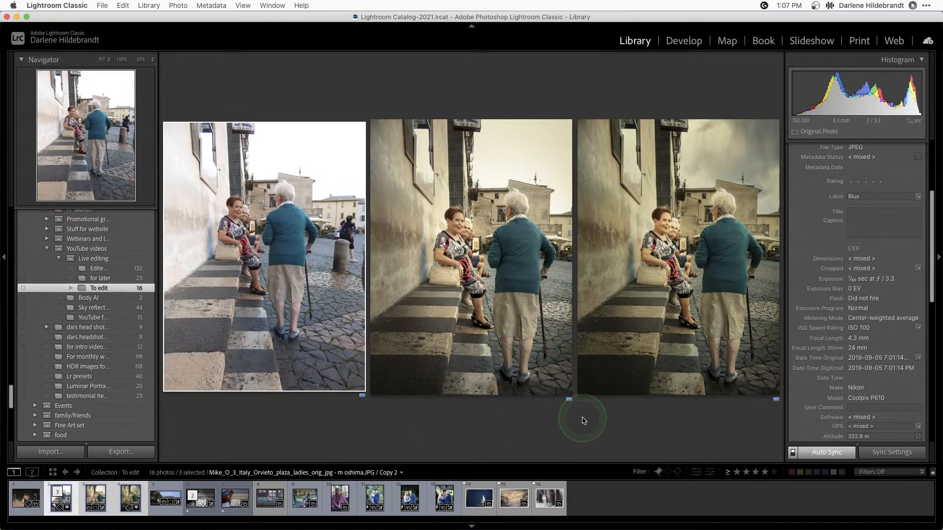
pyautogui.press('Tab')
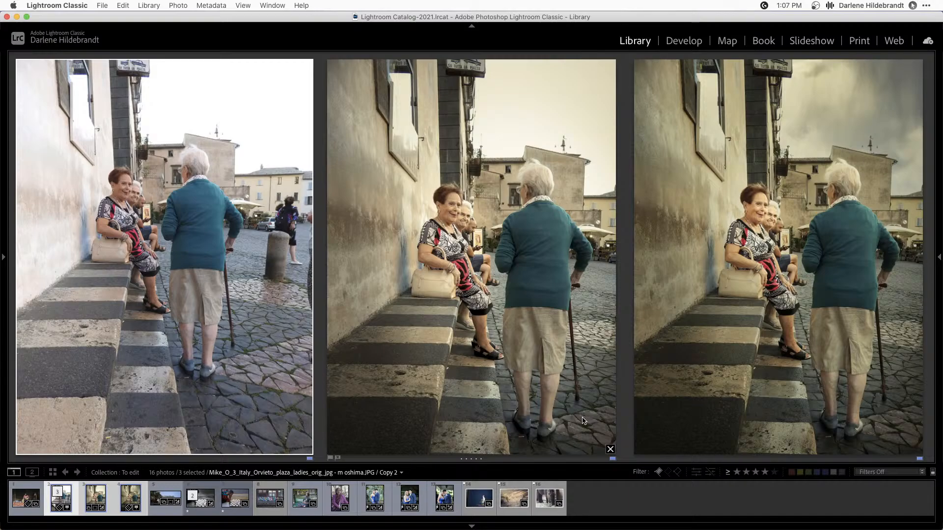
# Step: Compare the three plaza versions in Survey view by cycling the surroundings through dimmed, fully black and normal lighting
pyautogui.press('l')
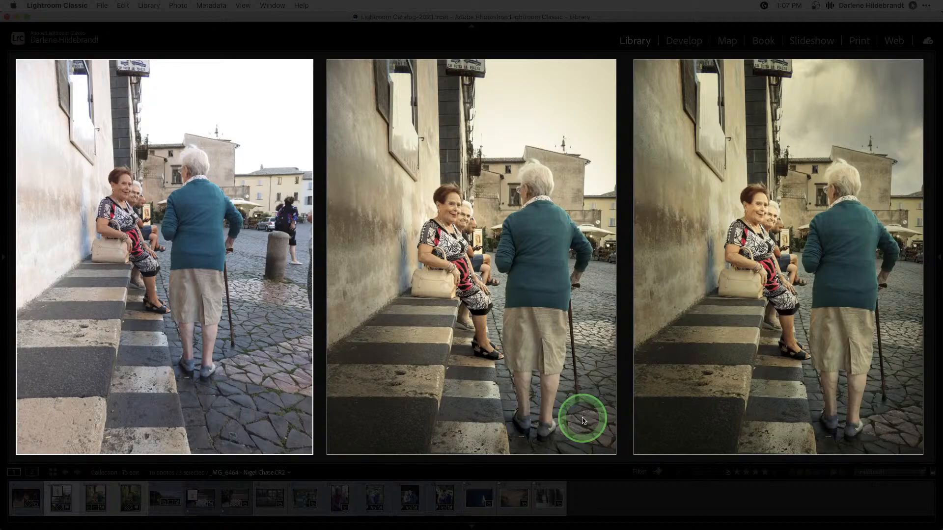
pyautogui.press('l')
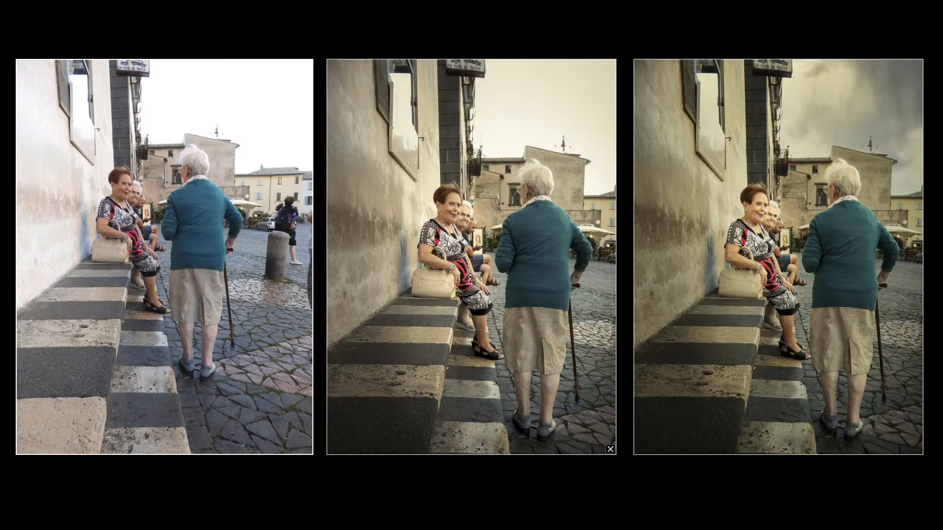
pyautogui.press('l')
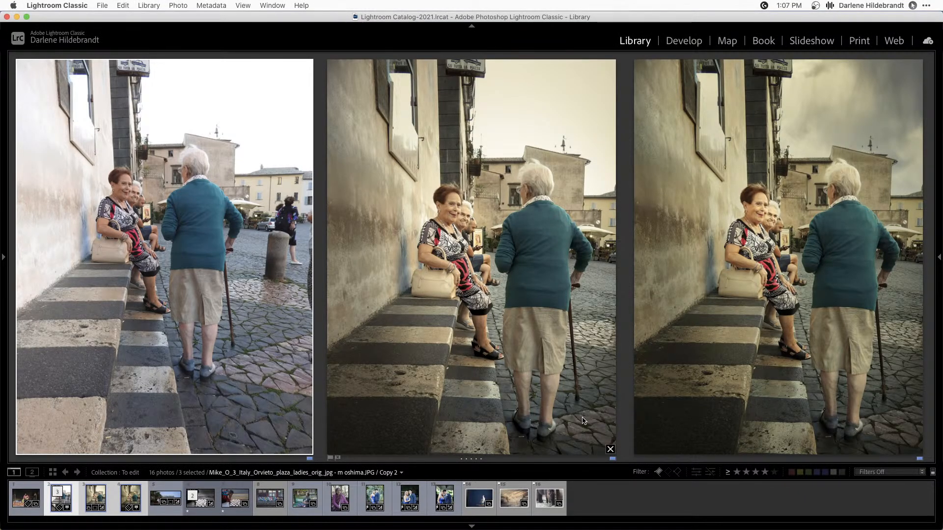
pyautogui.press('l')
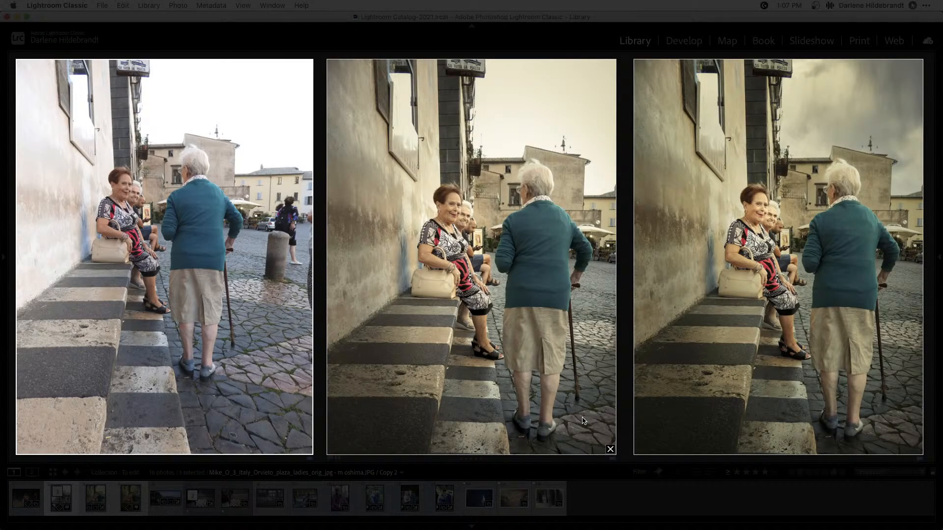
# Step: Return from Survey view to the Library grid and restore the normal lighting of the interface
pyautogui.click(884, 429)
pyautogui.press('super+comma')
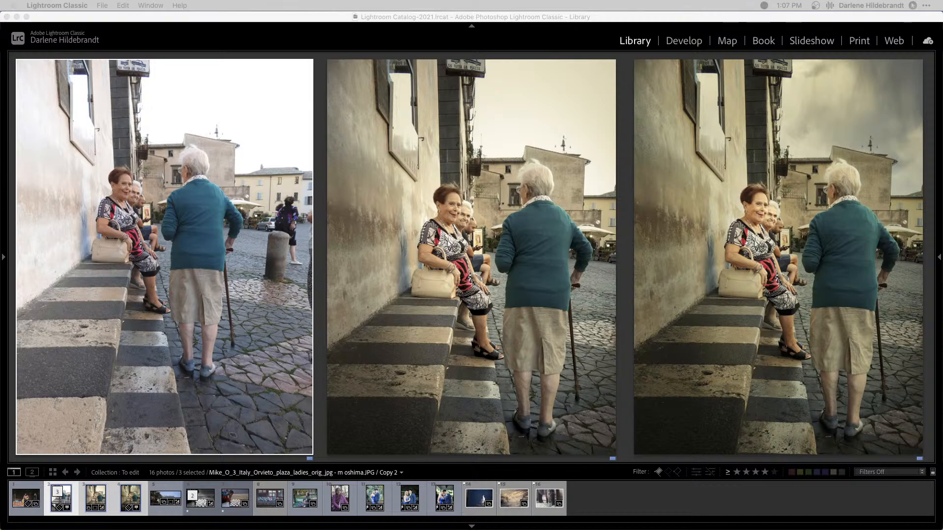
pyautogui.press('l')
pyautogui.press('g')
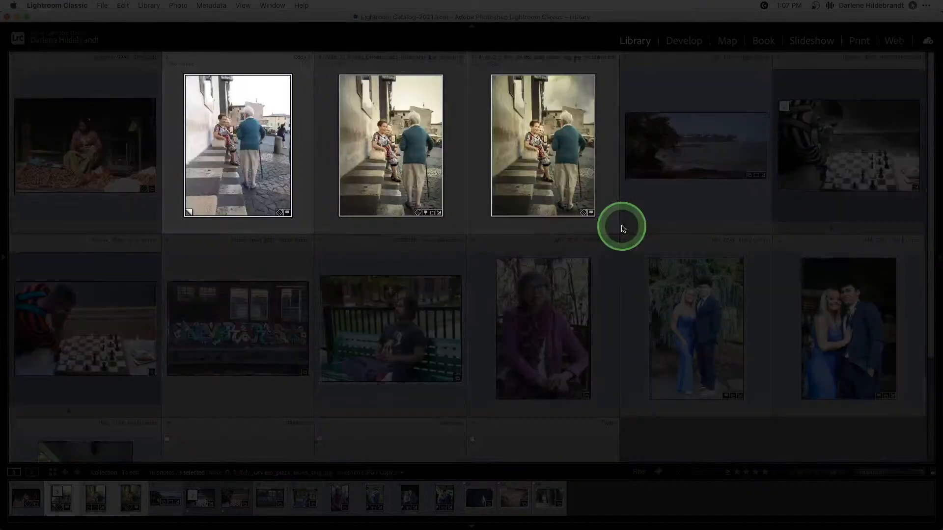
pyautogui.press('l')
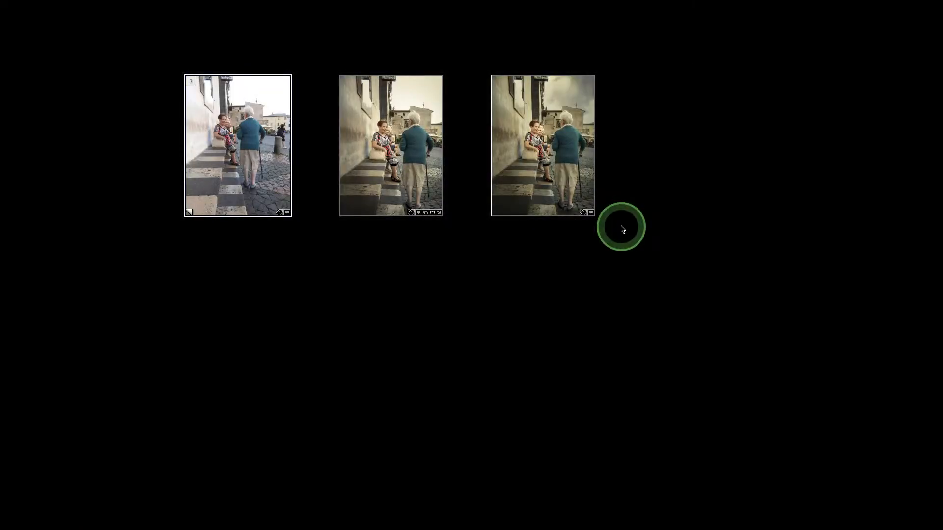
pyautogui.press('l')
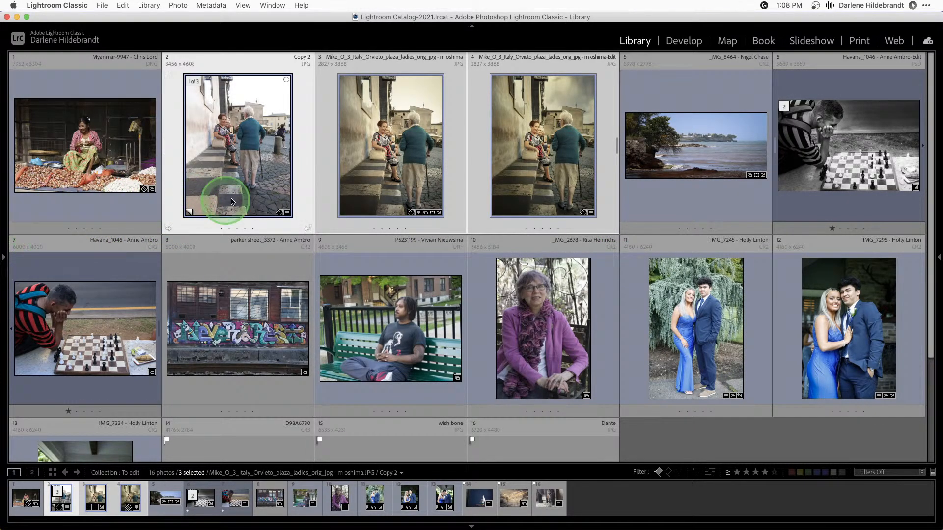
# Step: Assign the Red color label to the three plaza versions, the seascape, and both chess player photos
pyautogui.press('6')
pyautogui.click(644, 199)
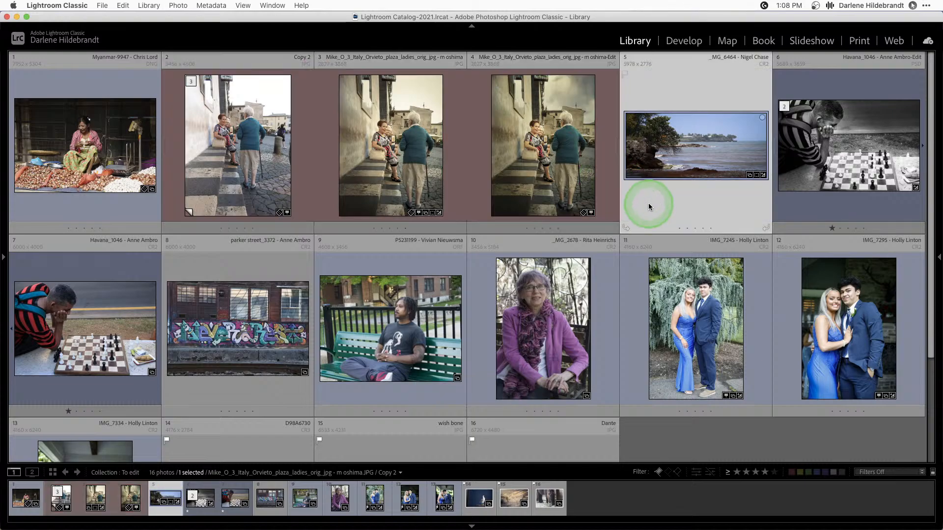
pyautogui.press('6')
pyautogui.press('6')
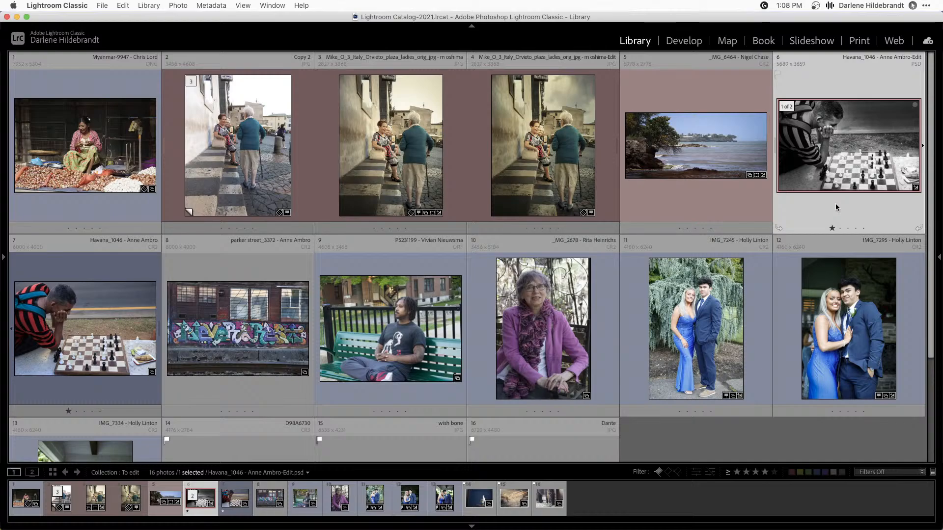
pyautogui.scroll(-2, 747, 198)
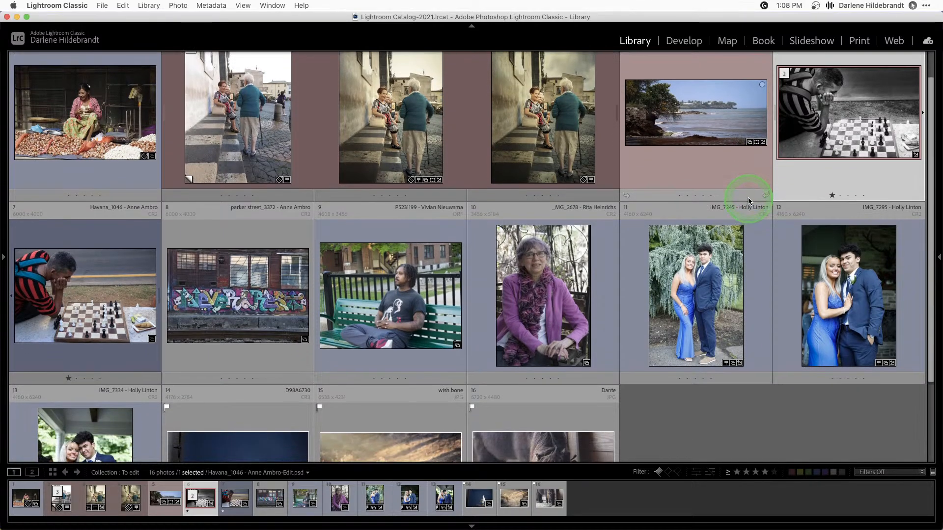
pyautogui.scroll(2, 747, 197)
pyautogui.click(143, 267)
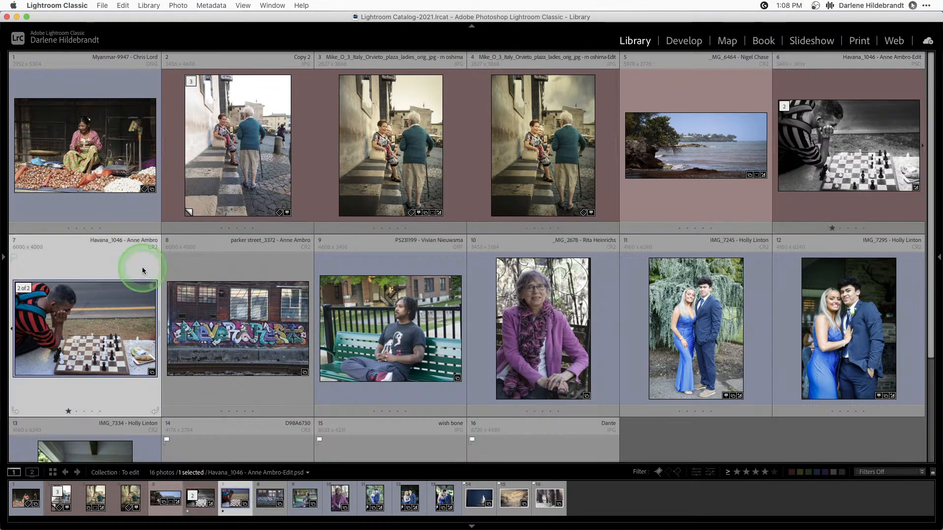
pyautogui.press('6')
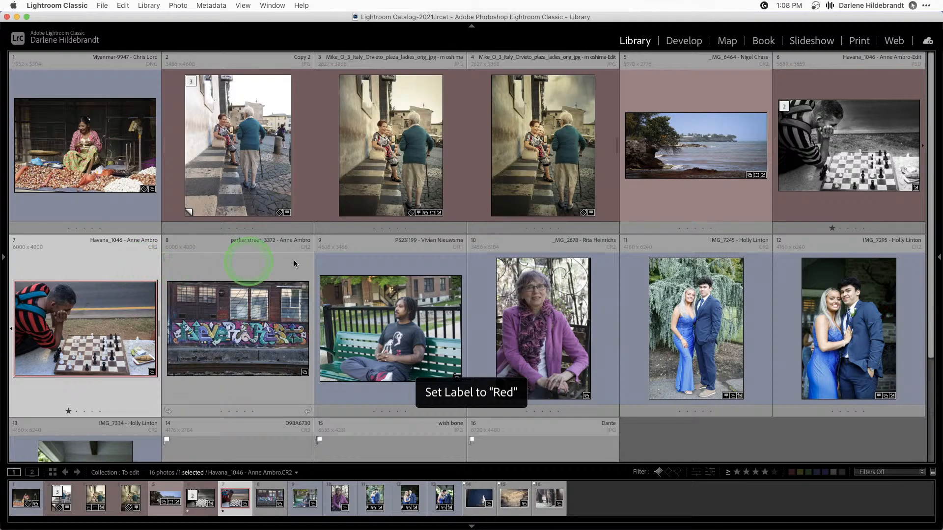
# Step: Open the portrait of the woman in the purple jacket in the Develop module with the left panel shown
pyautogui.scroll(-4, 301, 261)
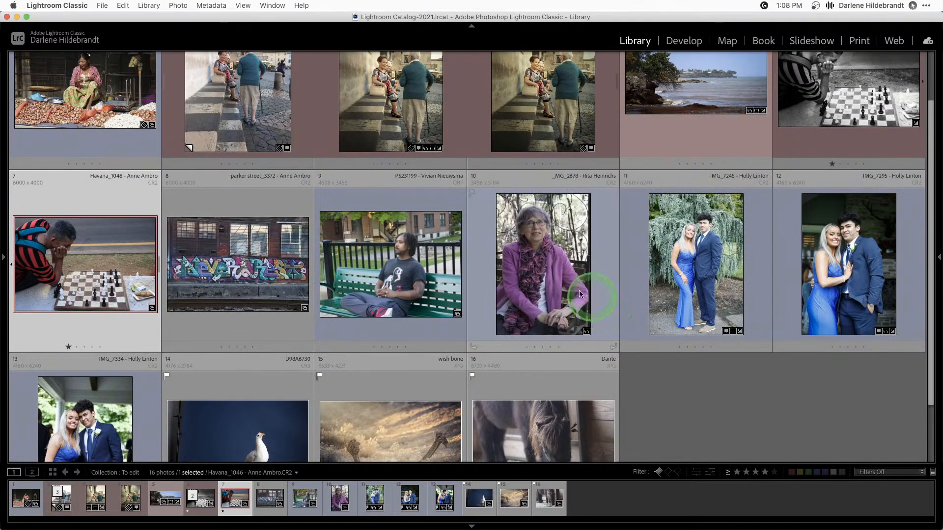
pyautogui.doubleClick(579, 292)
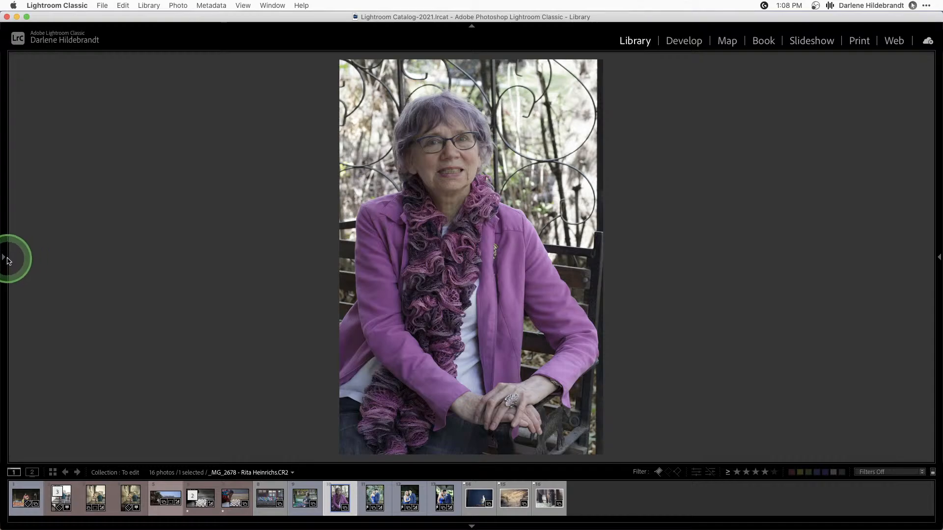
pyautogui.click(8, 260)
pyautogui.press('d')
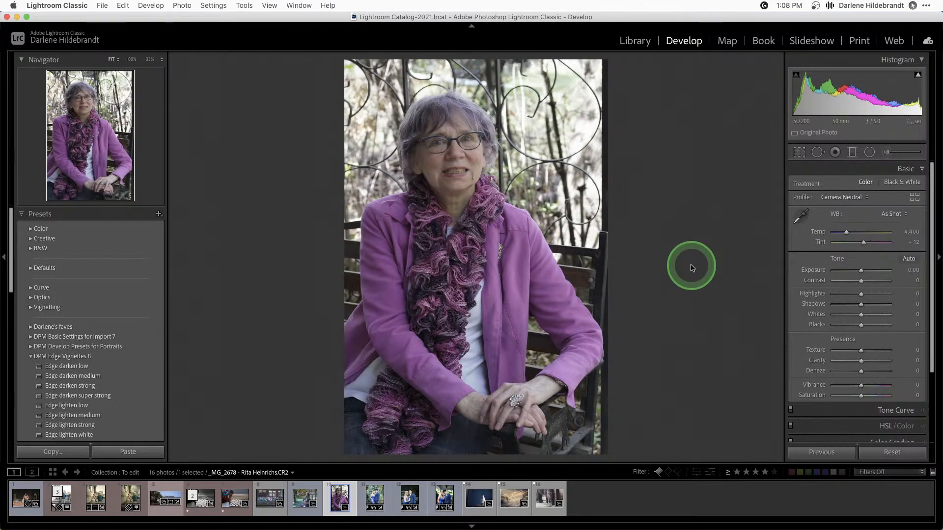
# Step: Show the info overlay on the portrait and switch it to the shutter speed, aperture, ISO and lens details
pyautogui.press('i')
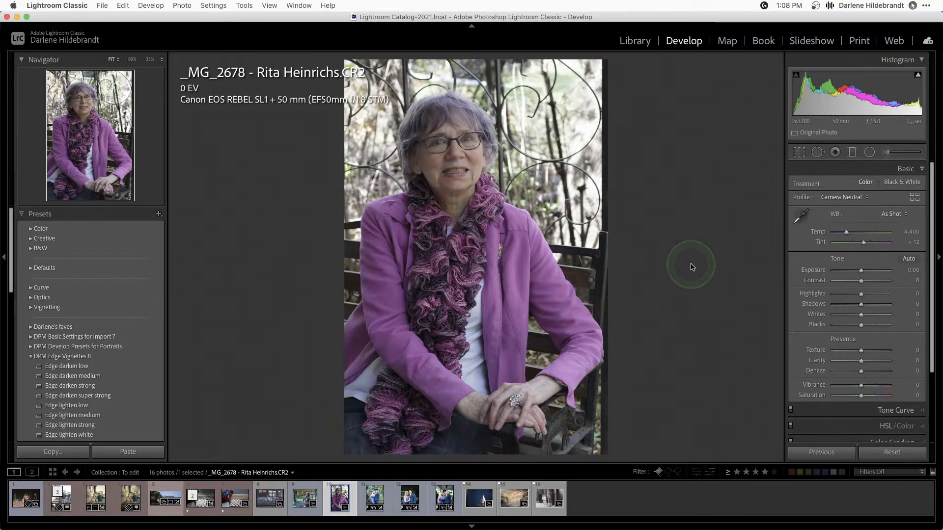
pyautogui.click(693, 267)
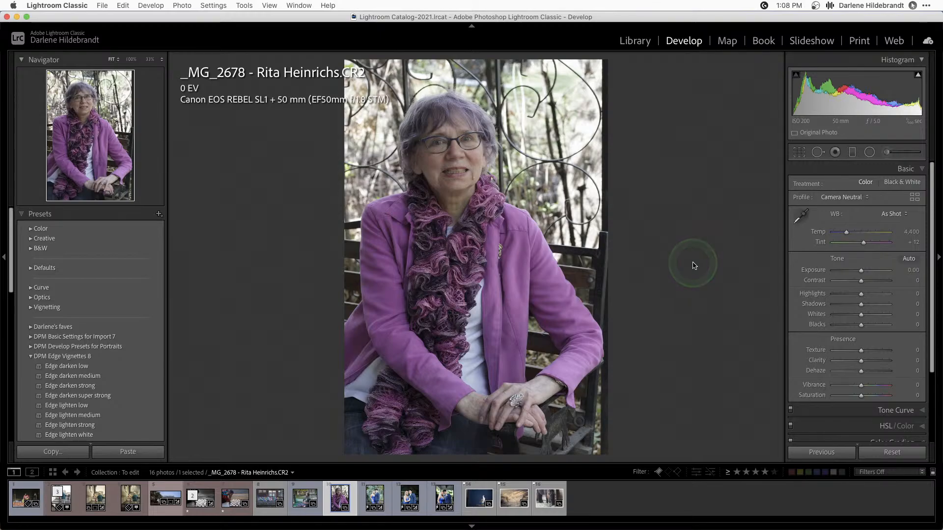
pyautogui.click(691, 263)
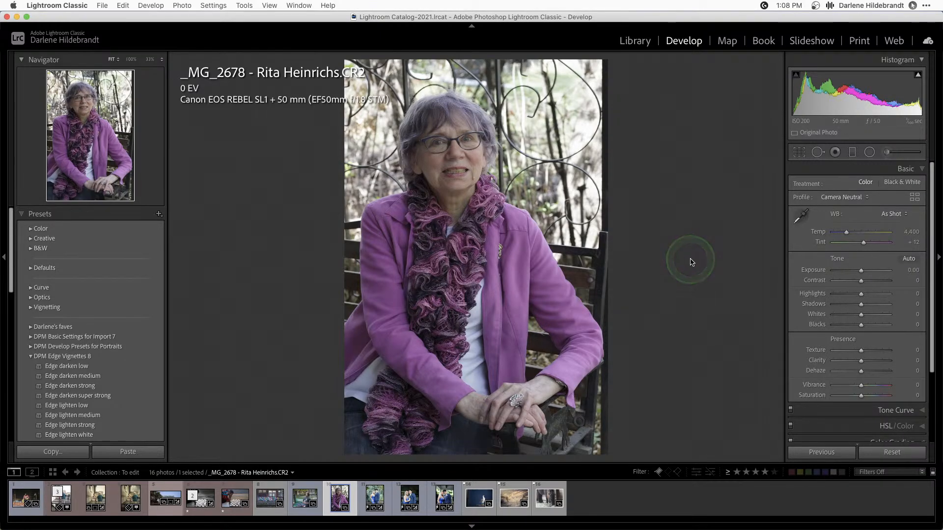
pyautogui.press('i')
pyautogui.click(691, 262)
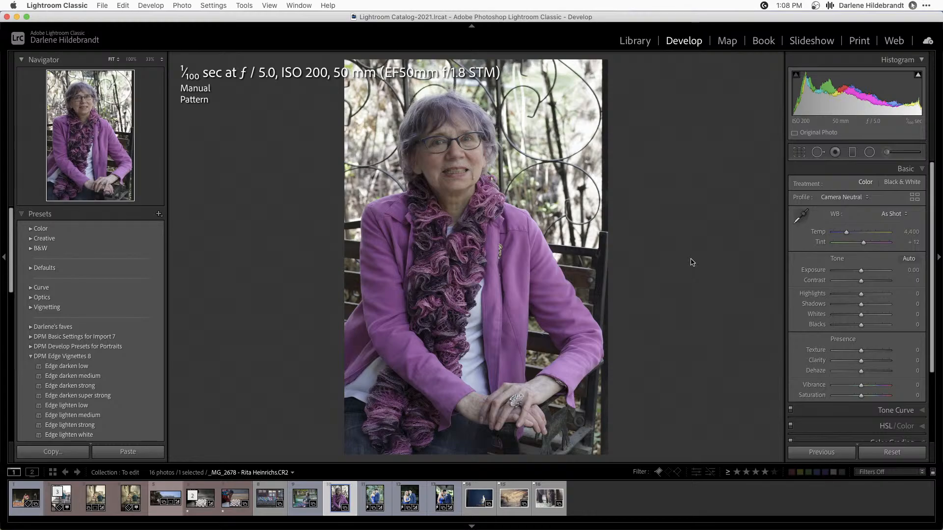
# Step: View the portrait in the Library's Loupe view with its EXIF metadata shown, and inspect the woman's face at 100% zoom
pyautogui.press('e')
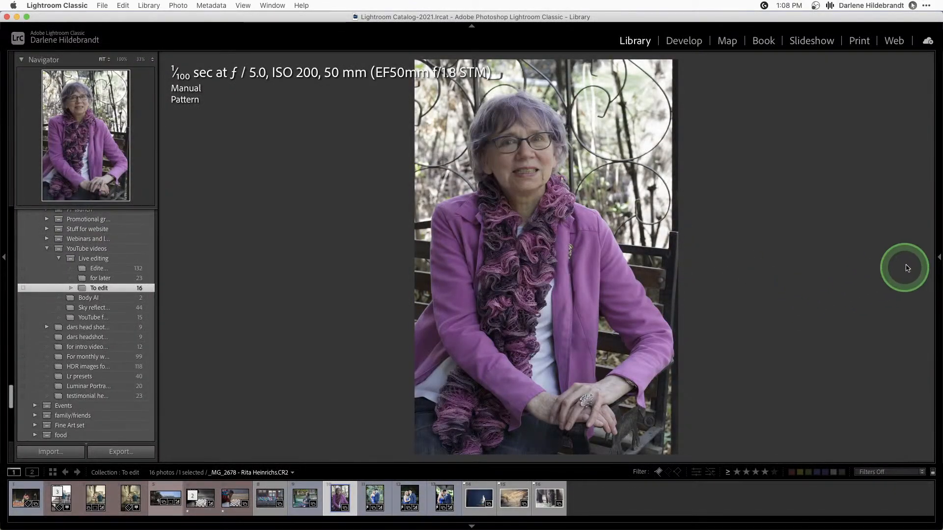
pyautogui.click(939, 256)
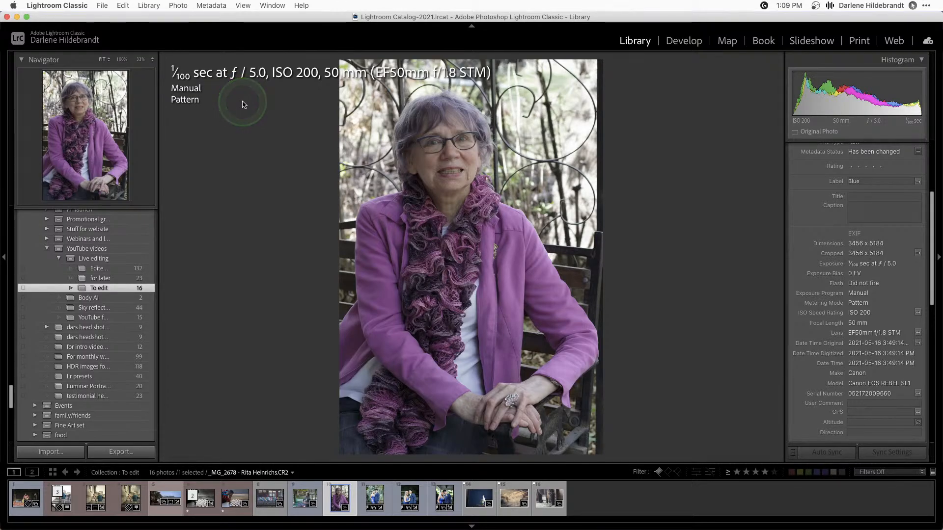
pyautogui.click(434, 169)
pyautogui.moveTo(434, 171); pyautogui.dragTo(442, 281)
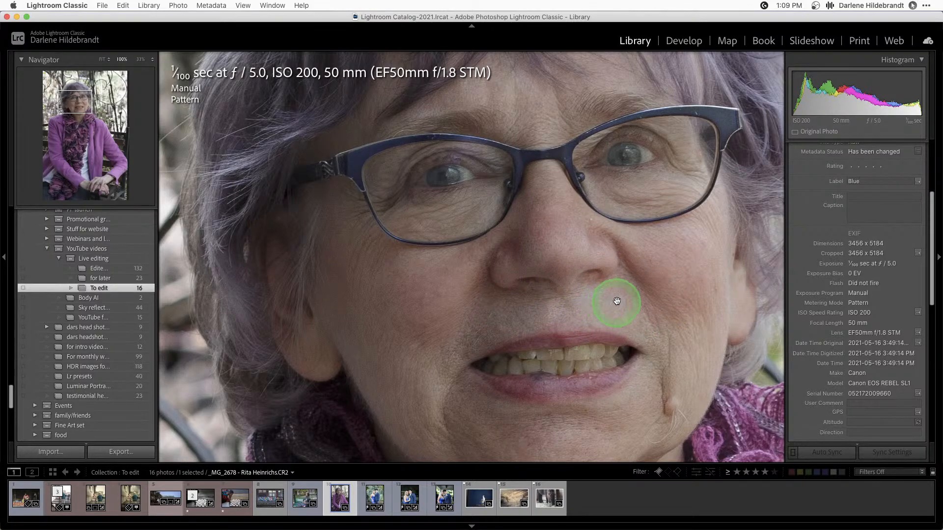
pyautogui.click(659, 266)
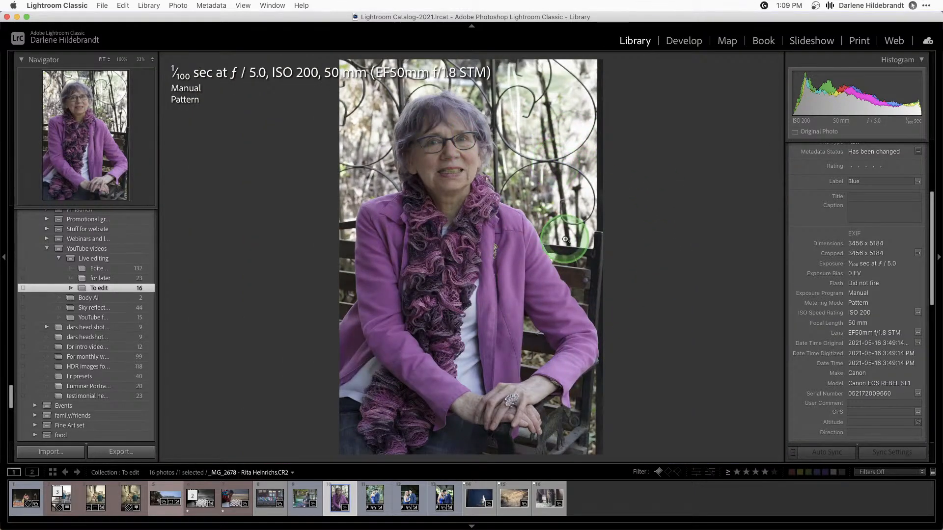
# Step: Return the portrait to the Develop module and open the Profile Browser
pyautogui.press('d')
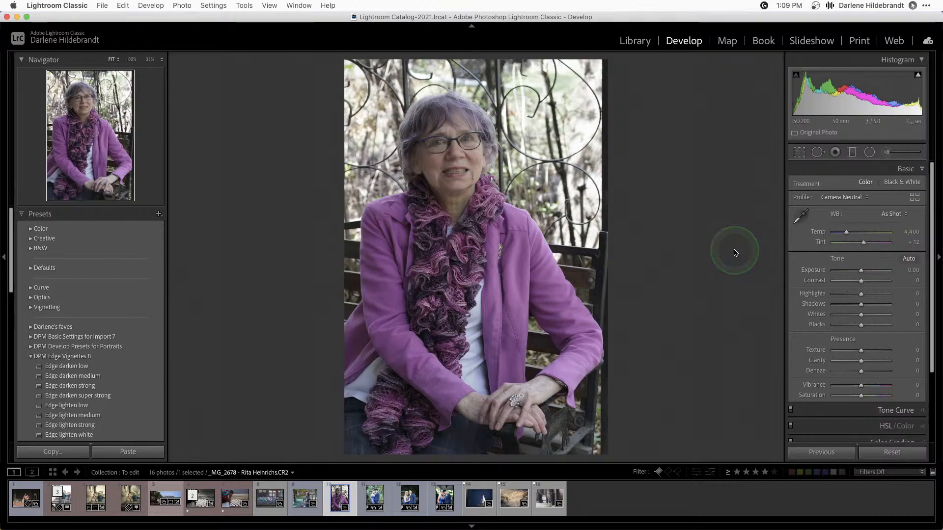
pyautogui.click(914, 198)
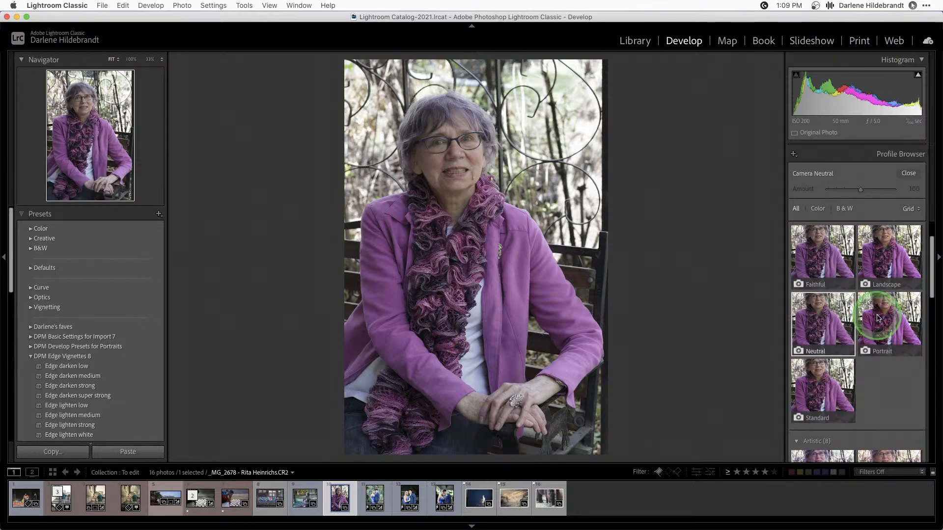
# Step: Compare the Portrait, Landscape, Faithful, Neutral and Standard camera profiles on the photo, and inspect the face up close with Portrait applied
pyautogui.click(877, 318)
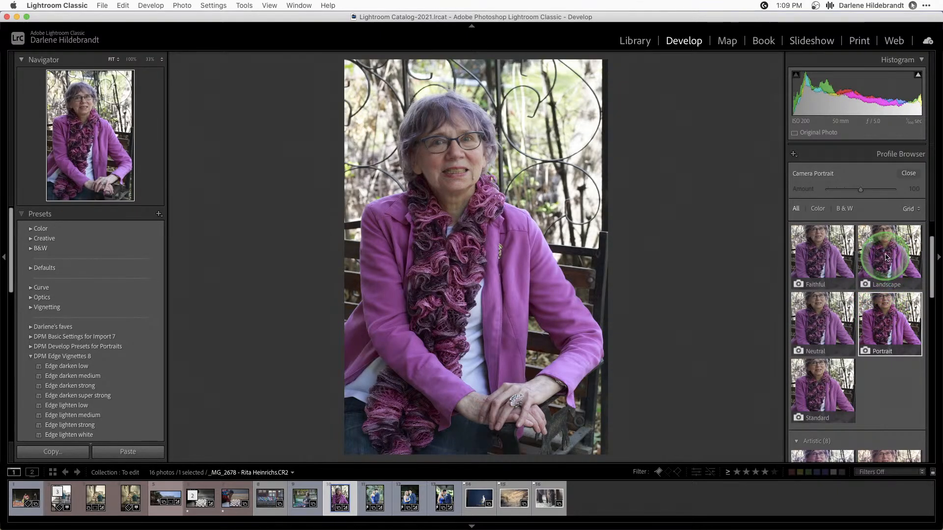
pyautogui.click(887, 254)
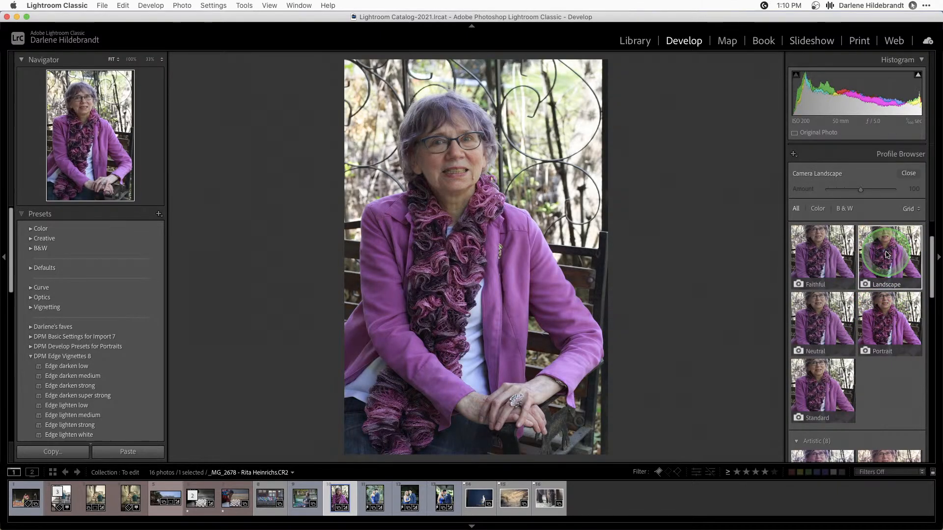
pyautogui.click(822, 253)
pyautogui.click(819, 320)
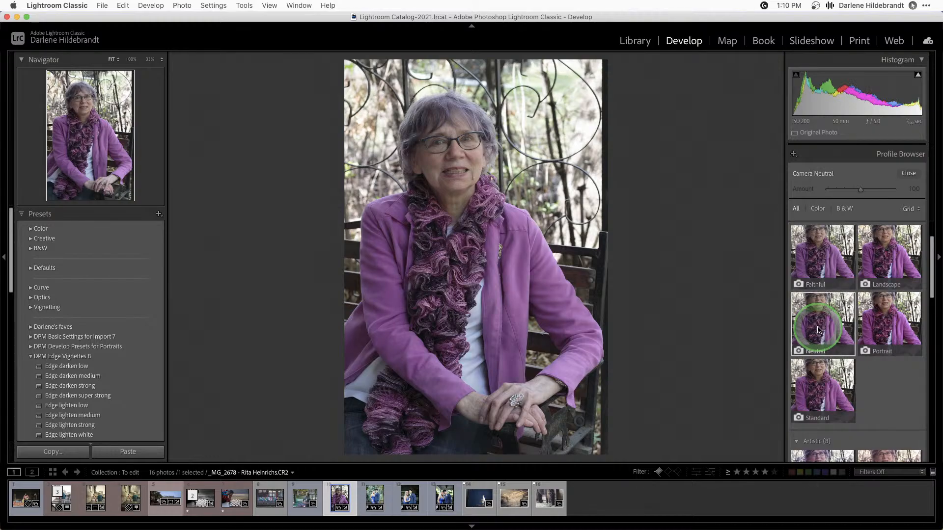
pyautogui.click(819, 387)
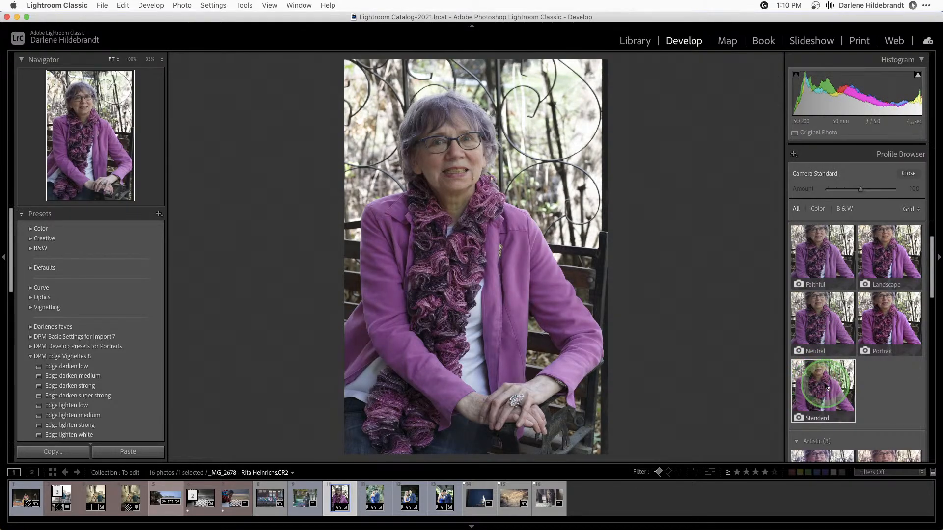
pyautogui.click(878, 322)
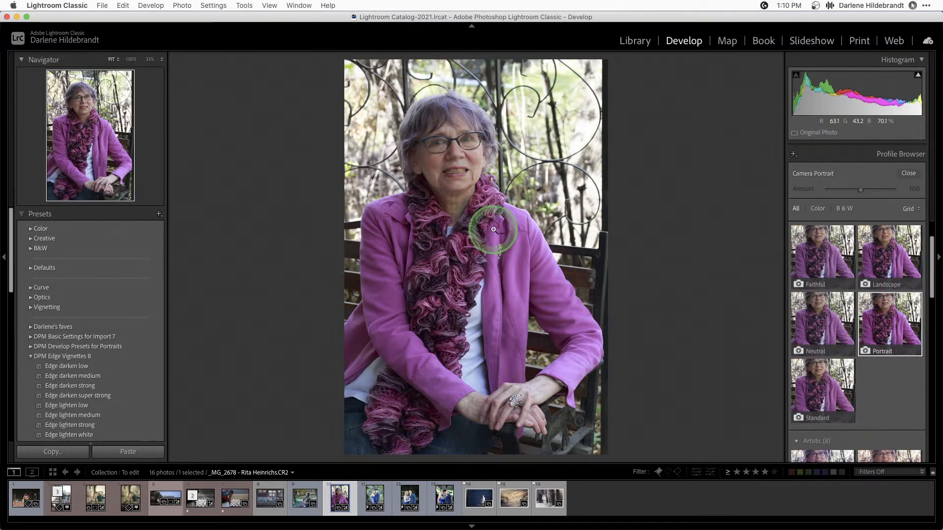
pyautogui.click(438, 166)
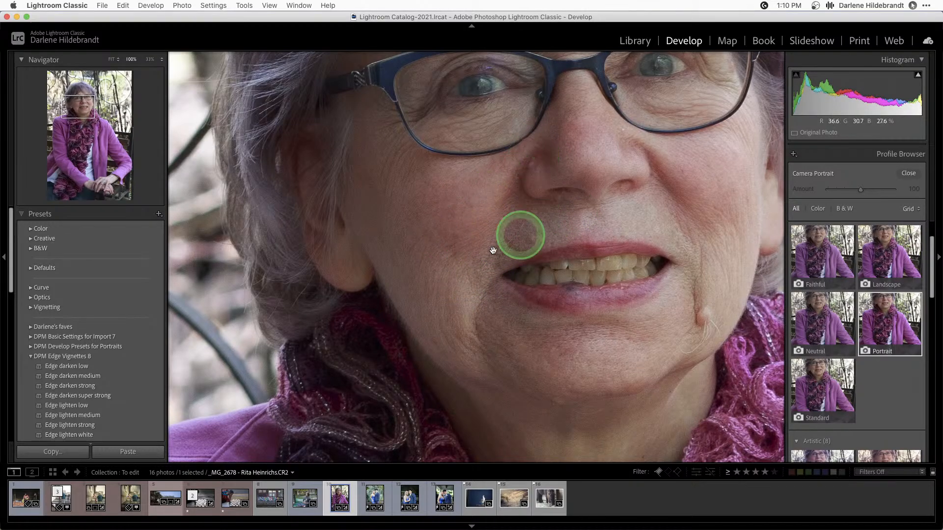
pyautogui.click(493, 279)
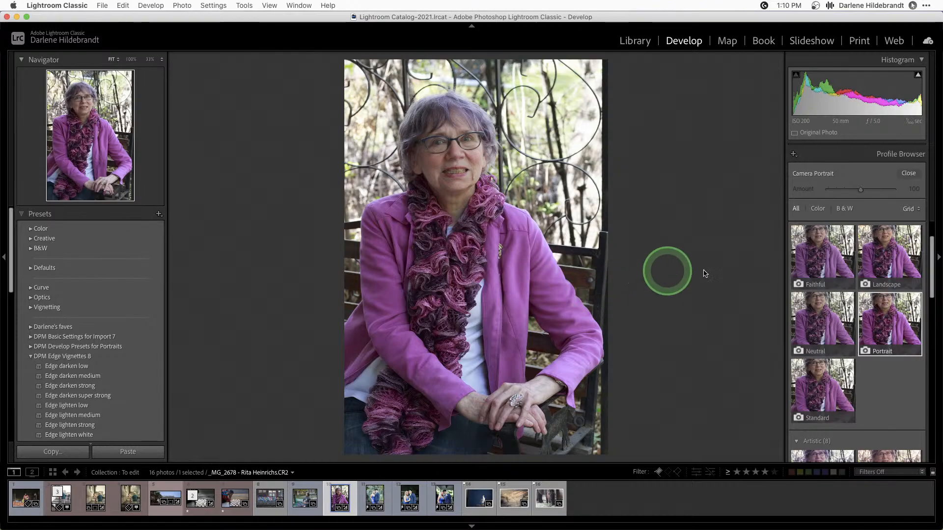
# Step: Compare the Landscape and Standard profiles with Portrait once more, apply Camera Portrait and close the profile browser
pyautogui.click(896, 255)
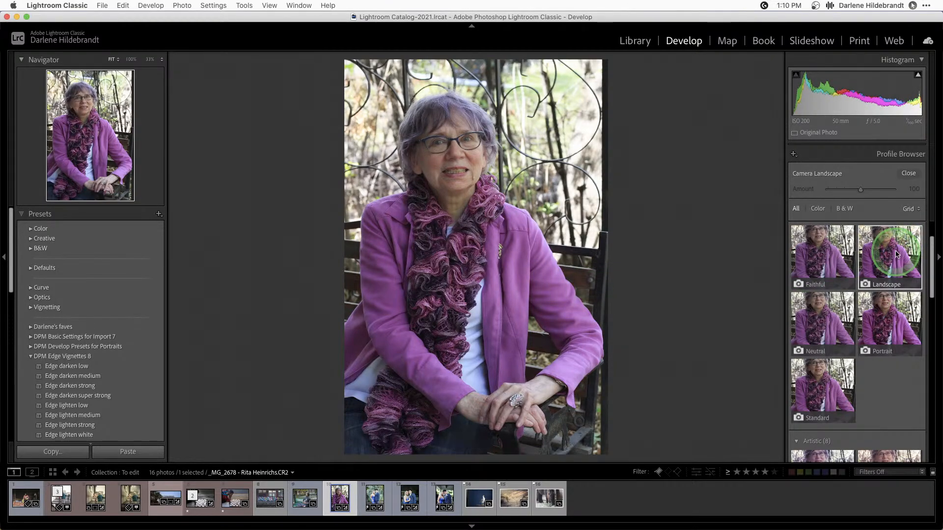
pyautogui.click(836, 375)
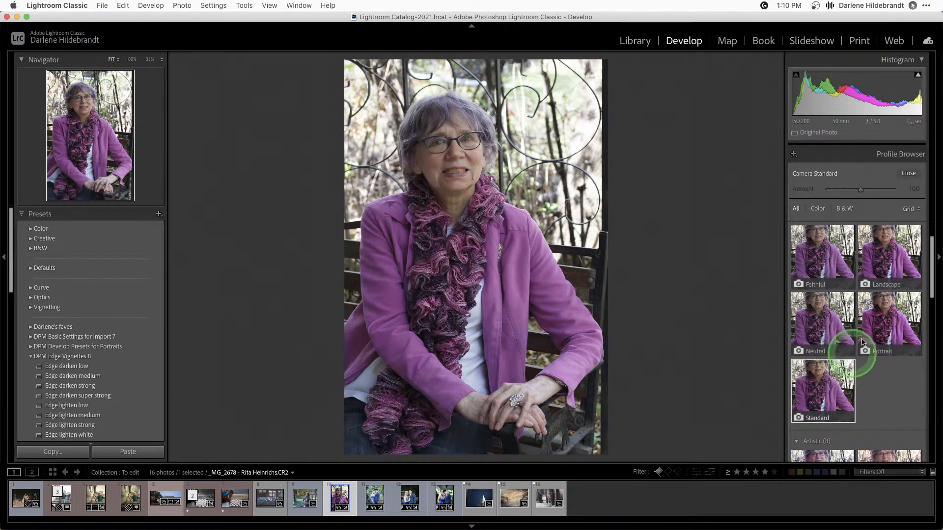
pyautogui.click(888, 249)
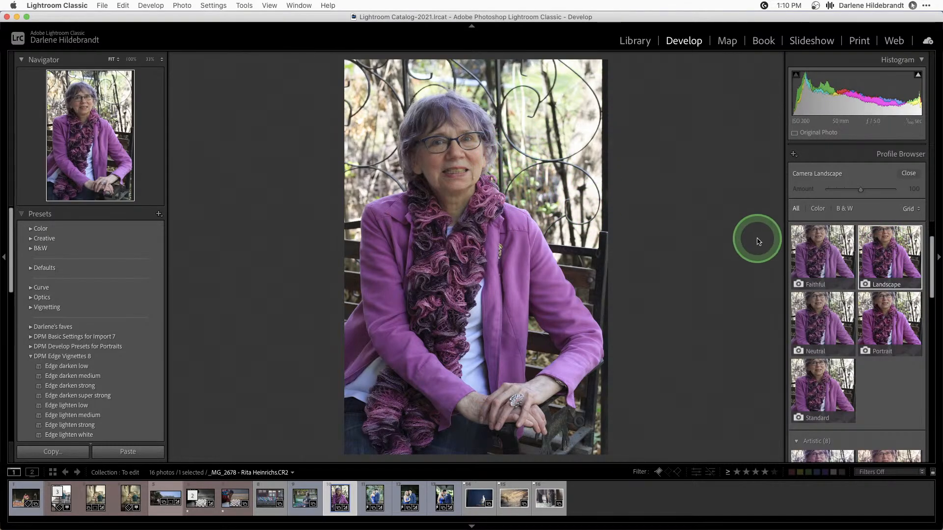
pyautogui.click(881, 311)
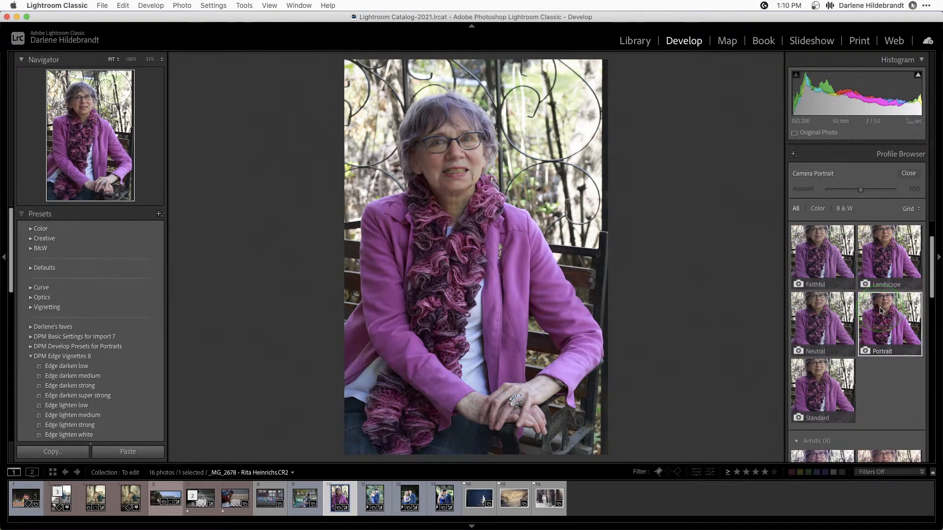
pyautogui.click(908, 173)
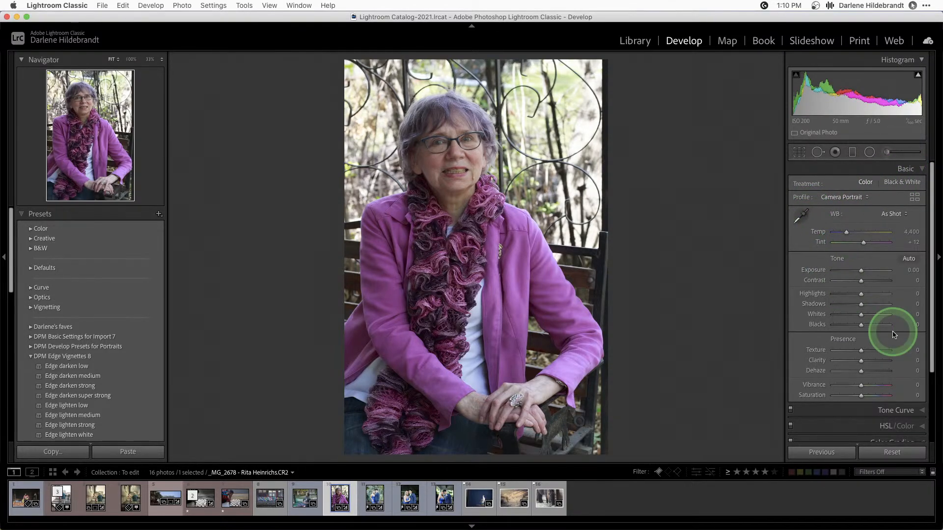
# Step: Try lowering the photo's overall Highlights to -100, and reset them to the default
pyautogui.keyDown('alt'); pyautogui.click(862, 317); pyautogui.keyUp('alt')
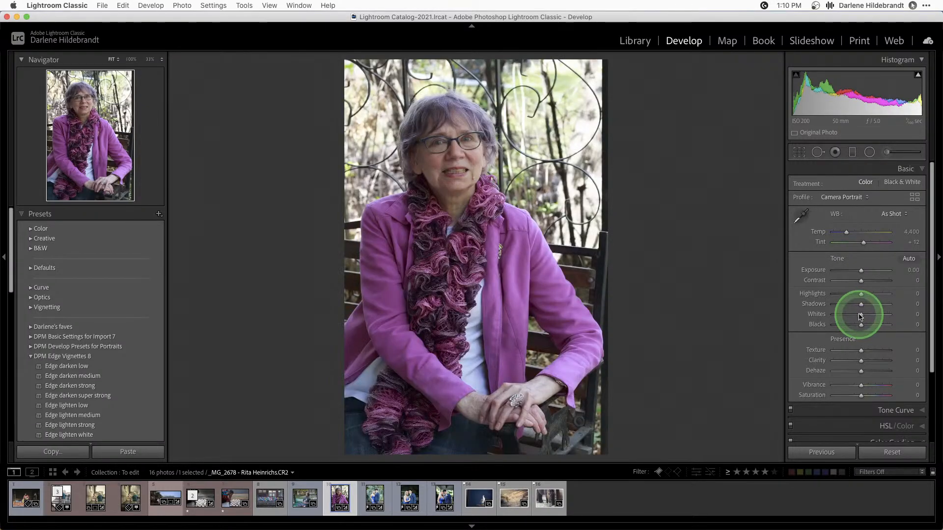
pyautogui.keyDown('alt'); pyautogui.click(860, 295); pyautogui.keyUp('alt')
pyautogui.moveTo(860, 295); pyautogui.dragTo(831, 297)
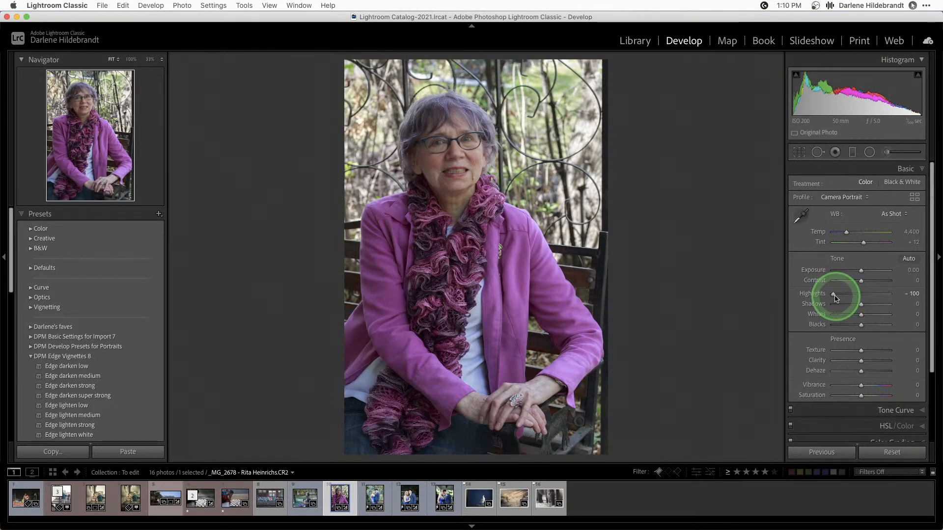
pyautogui.keyDown('alt'); pyautogui.click(833, 295); pyautogui.keyUp('alt')
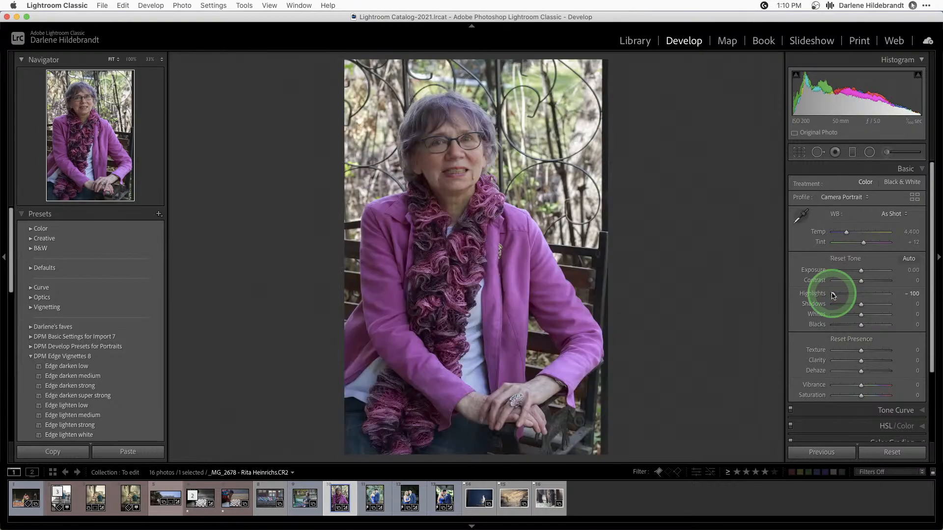
pyautogui.doubleClick(806, 295)
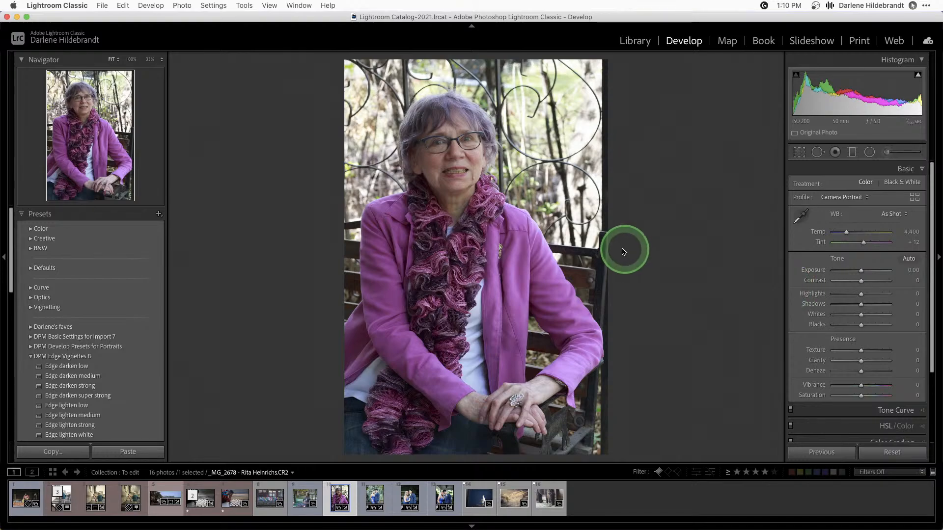
# Step: Draw a horizontal graduated filter over the photo's upper part, fading out around the chest, with exposure -1.57, contrast -27 and highlights -100
pyautogui.click(855, 156)
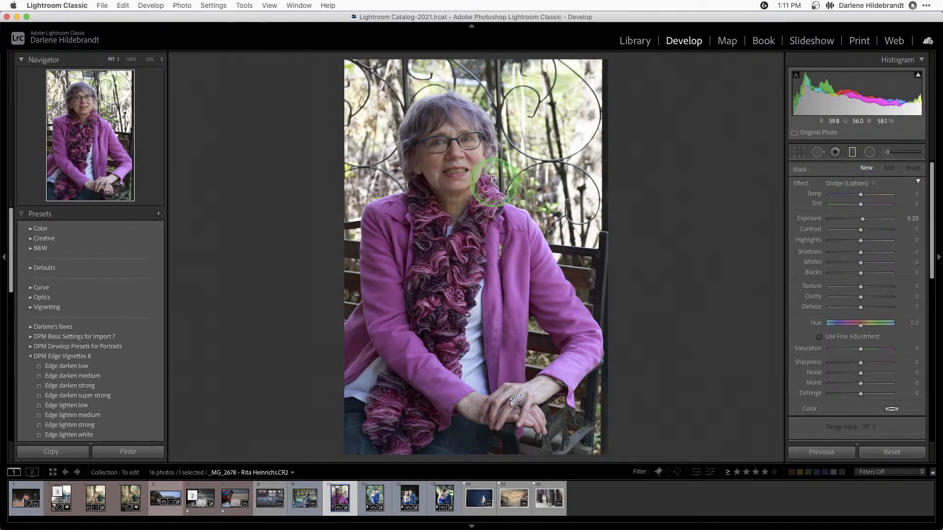
pyautogui.moveTo(488, 193); pyautogui.dragTo(488, 290)
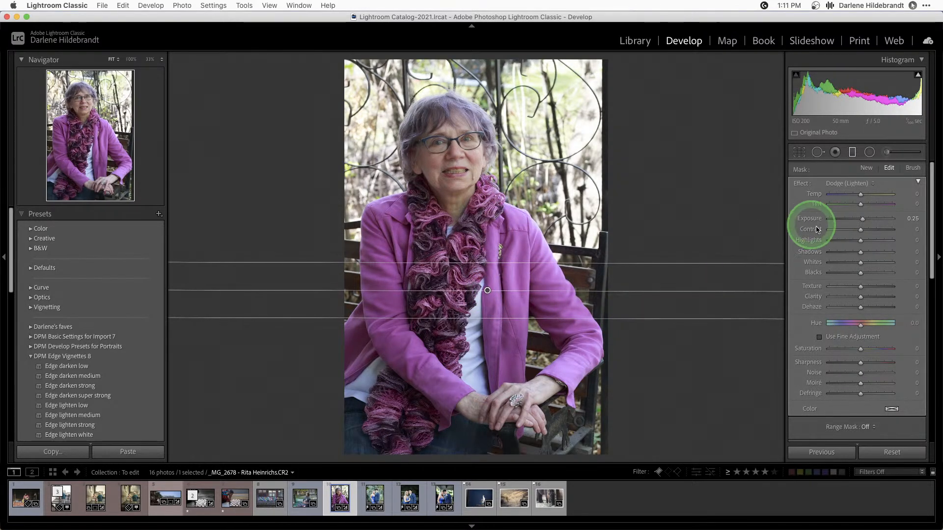
pyautogui.moveTo(864, 221); pyautogui.dragTo(816, 237)
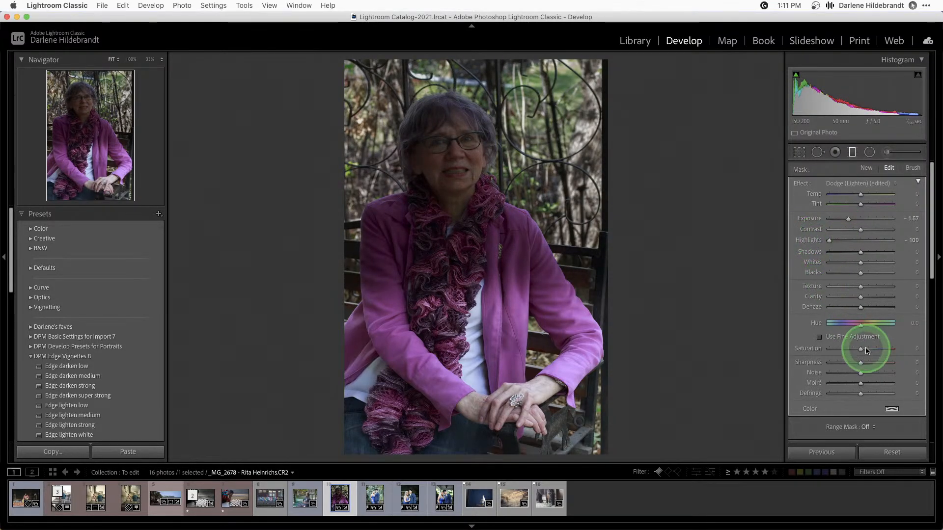
pyautogui.click(852, 229)
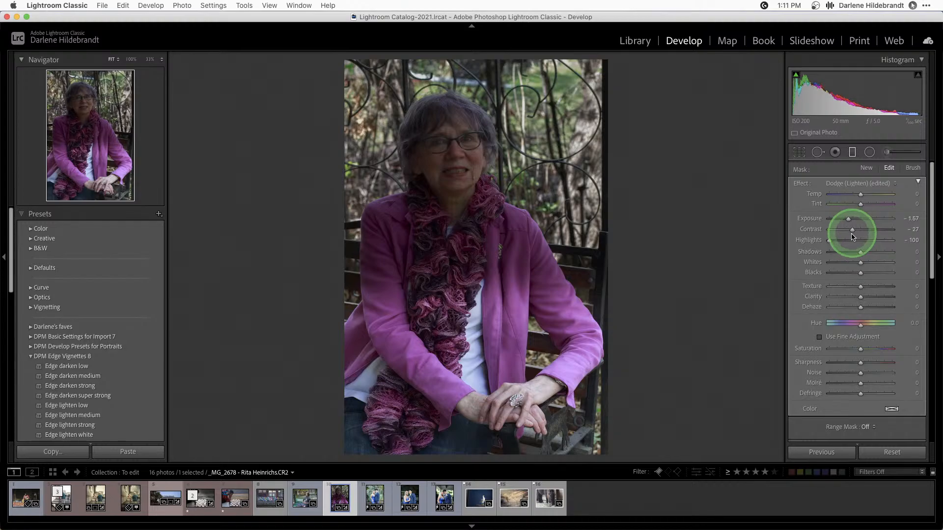
# Step: Soften the filtered area by setting texture to -42, clarity to -48 and sharpness to -100
pyautogui.click(850, 297)
pyautogui.moveTo(850, 297); pyautogui.dragTo(845, 297)
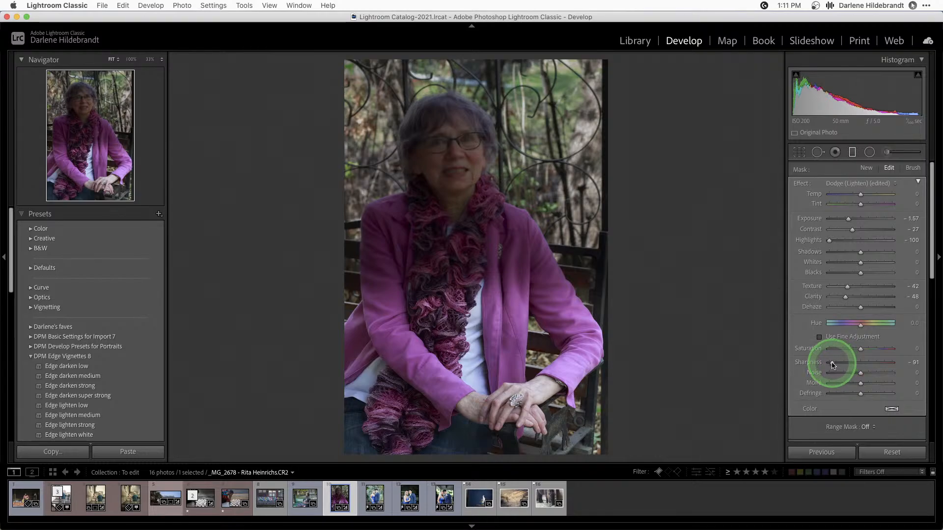
pyautogui.moveTo(832, 362); pyautogui.dragTo(827, 362)
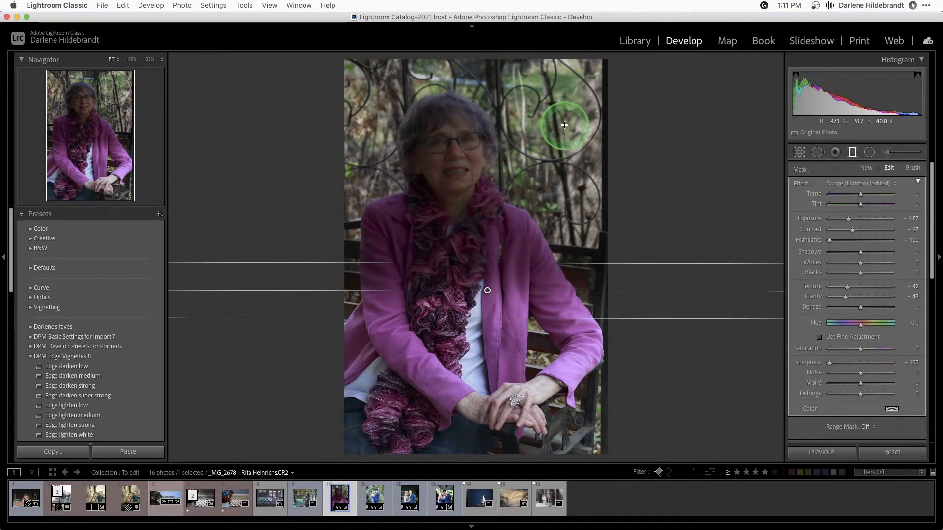
# Step: Refine the graduated filter to exposure -1.80, contrast -65, highlights -77 and dehaze -21
pyautogui.moveTo(852, 230)
pyautogui.mouseDown()
pyautogui.moveTo(838, 229)
pyautogui.moveTo(842, 219)
pyautogui.mouseUp()
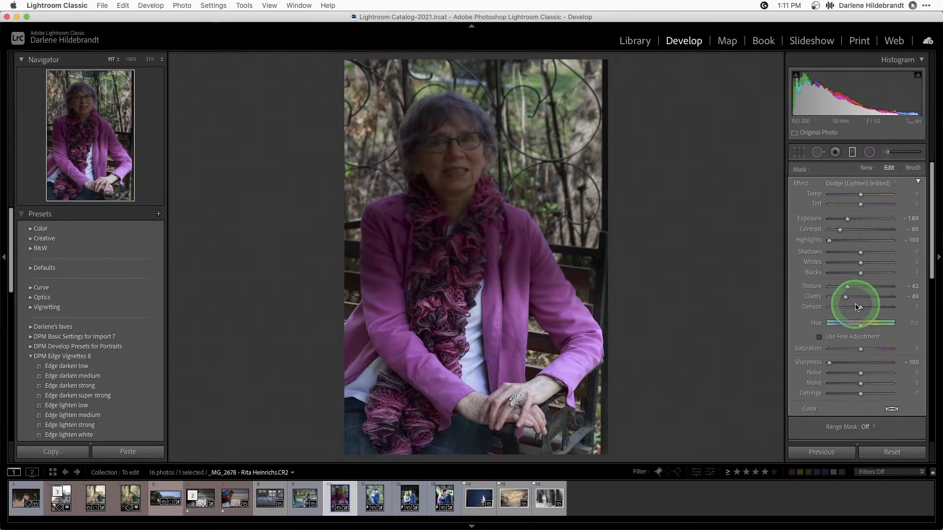
pyautogui.moveTo(862, 309)
pyautogui.mouseDown()
pyautogui.moveTo(832, 307)
pyautogui.moveTo(890, 309)
pyautogui.moveTo(854, 309)
pyautogui.mouseUp()
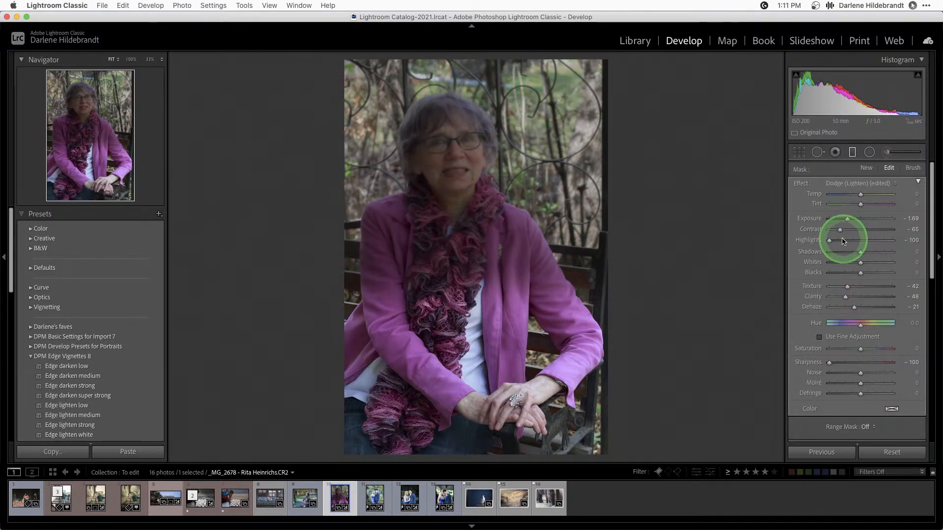
pyautogui.moveTo(830, 243); pyautogui.dragTo(844, 240)
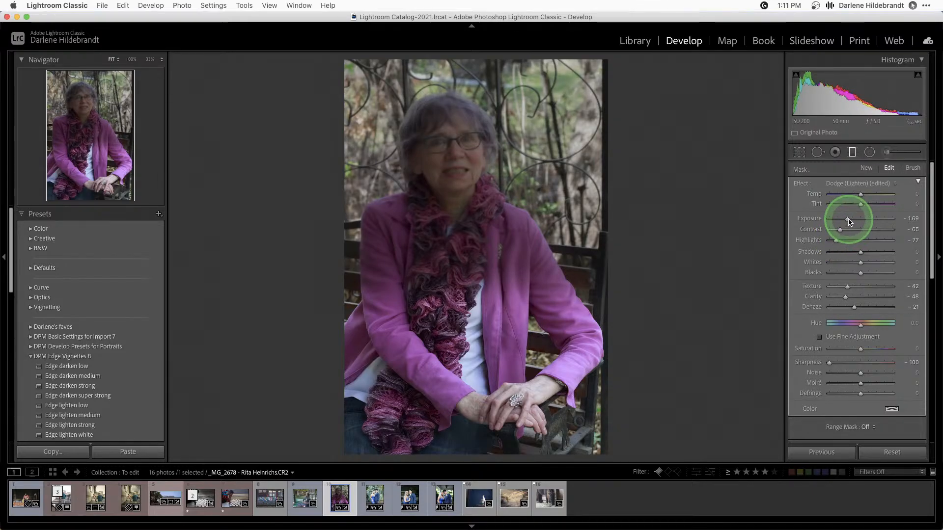
pyautogui.moveTo(847, 218); pyautogui.dragTo(847, 222)
# Step: Set the graduated filter's range mask to Luminance
pyautogui.scroll(-2, 847, 222)
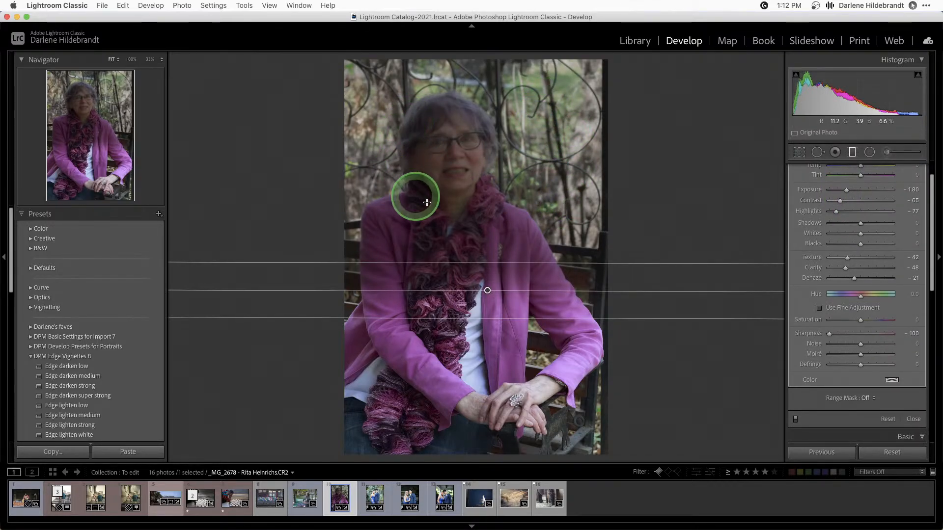
pyautogui.scroll(-4, 829, 327)
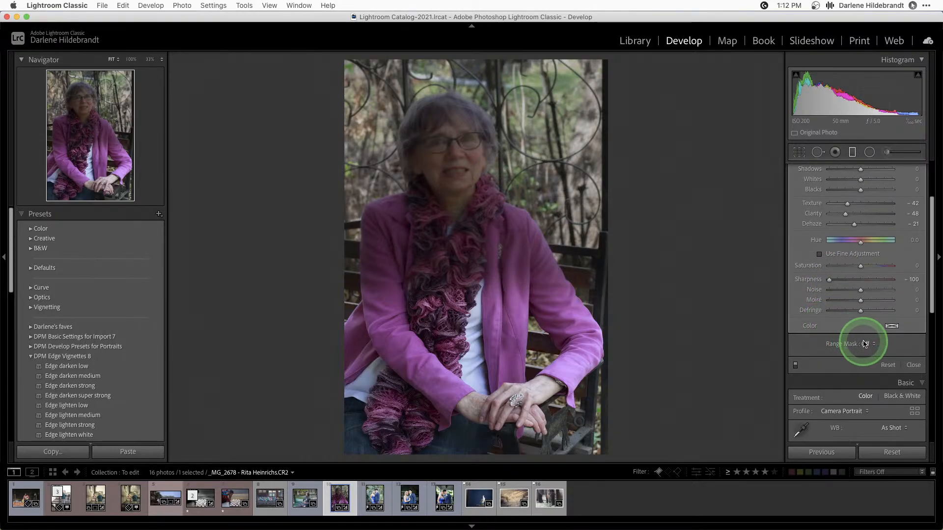
pyautogui.click(866, 344)
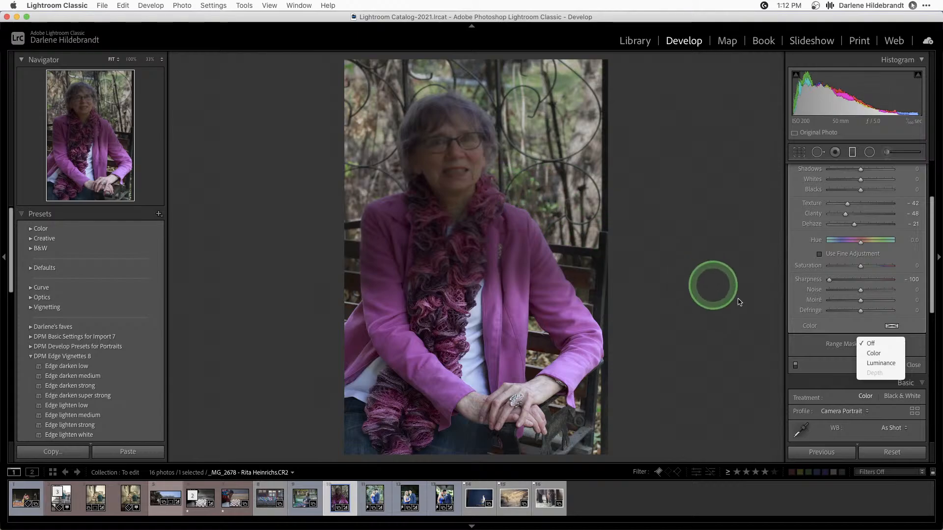
pyautogui.click(866, 364)
pyautogui.scroll(-2, 867, 364)
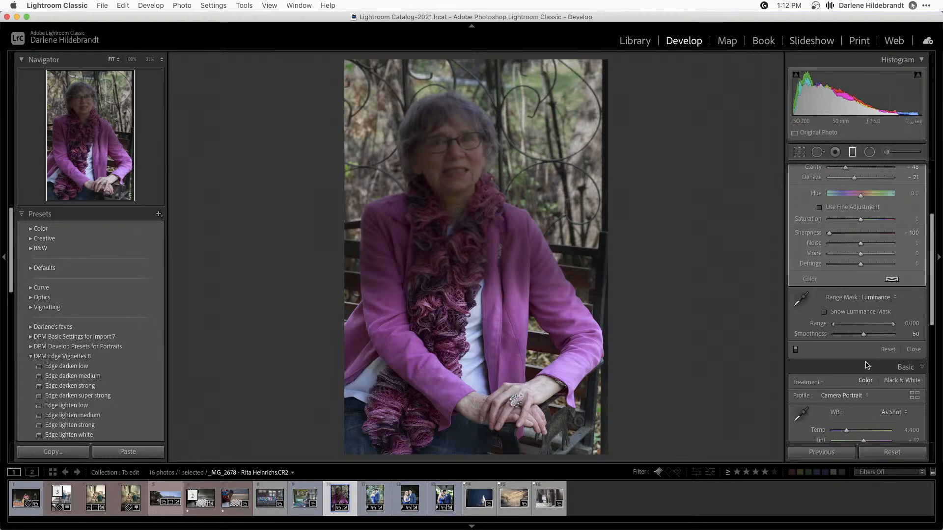
# Step: Show the luminance mask and set its range to 74/100 to limit the filter to the bright background
pyautogui.scroll(5, 867, 366)
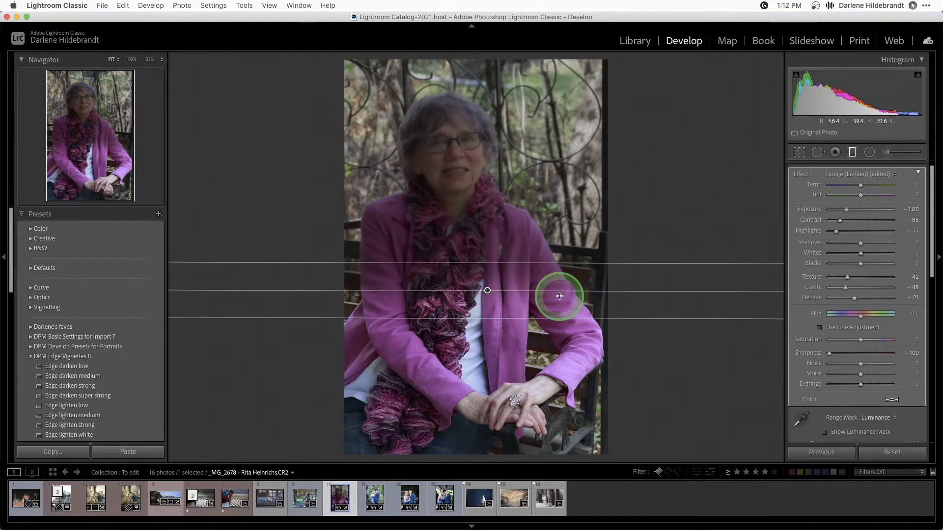
pyautogui.scroll(-5, 839, 261)
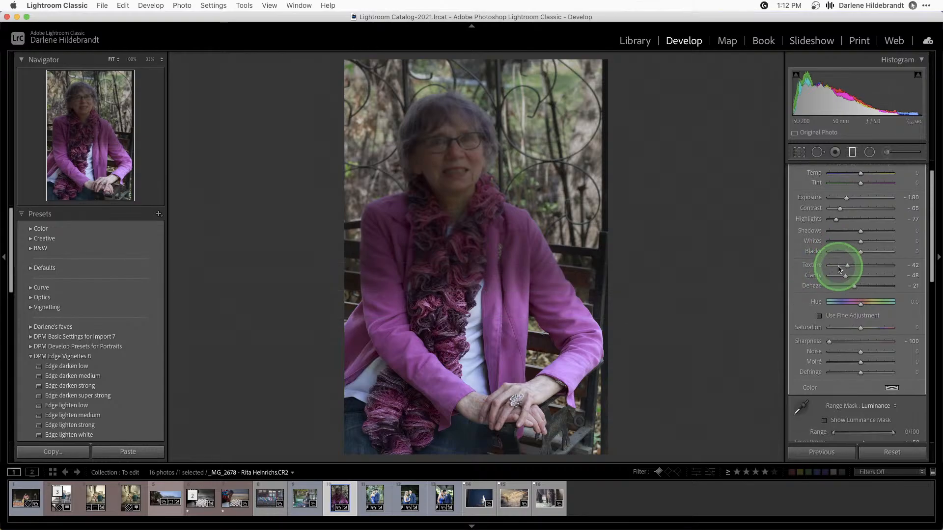
pyautogui.scroll(-2, 838, 330)
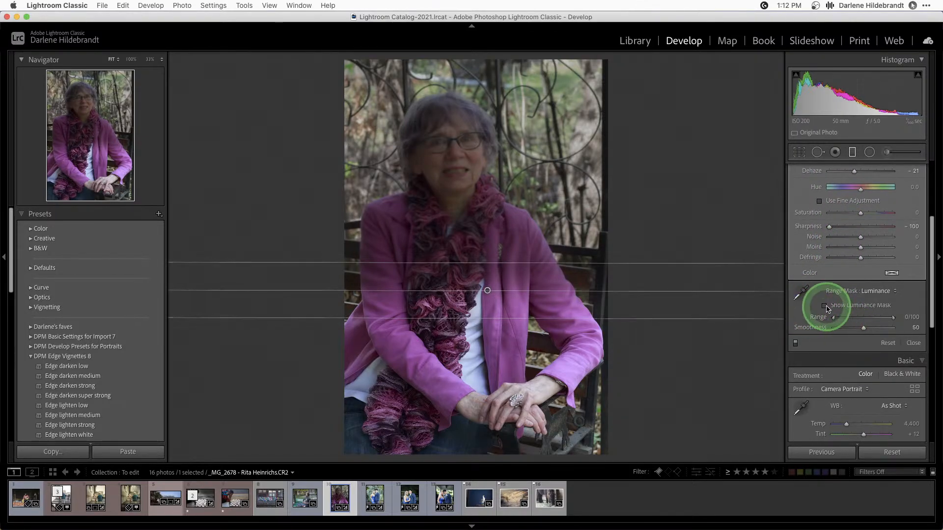
pyautogui.click(825, 305)
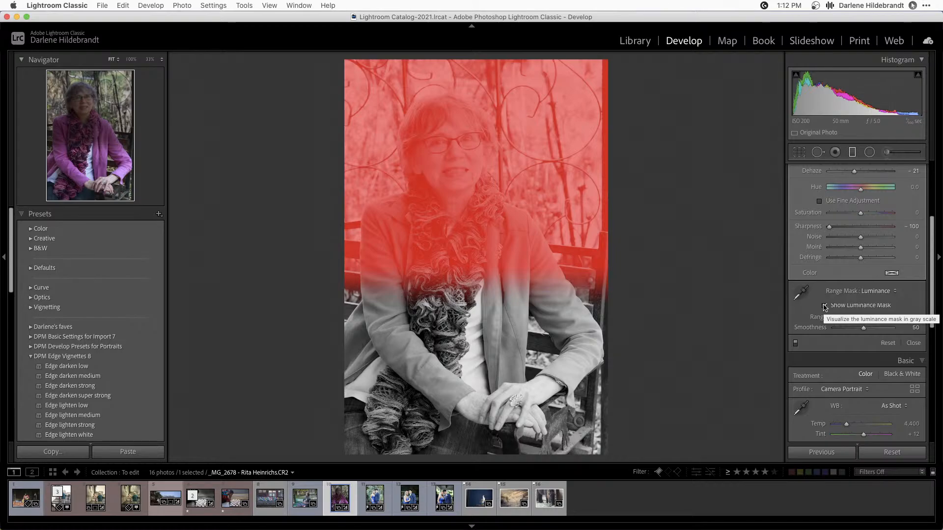
pyautogui.click(825, 306)
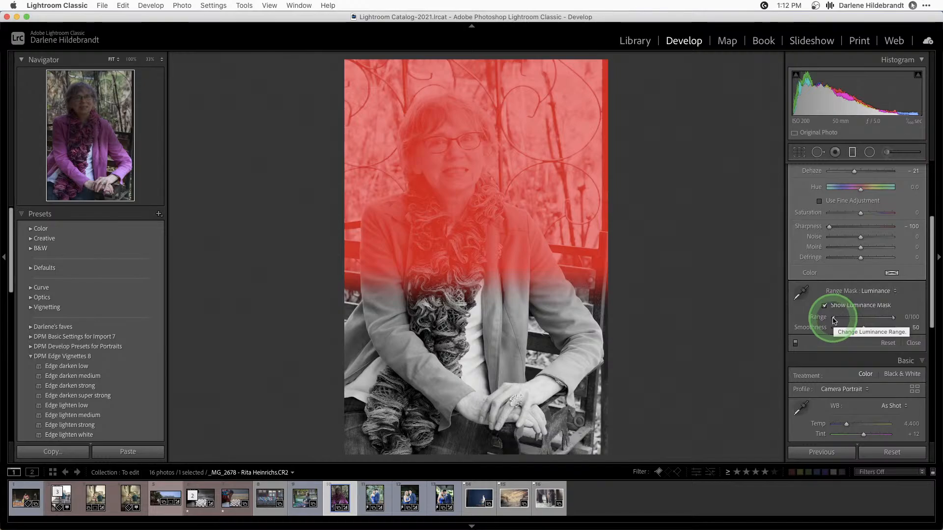
pyautogui.moveTo(833, 320); pyautogui.dragTo(870, 320)
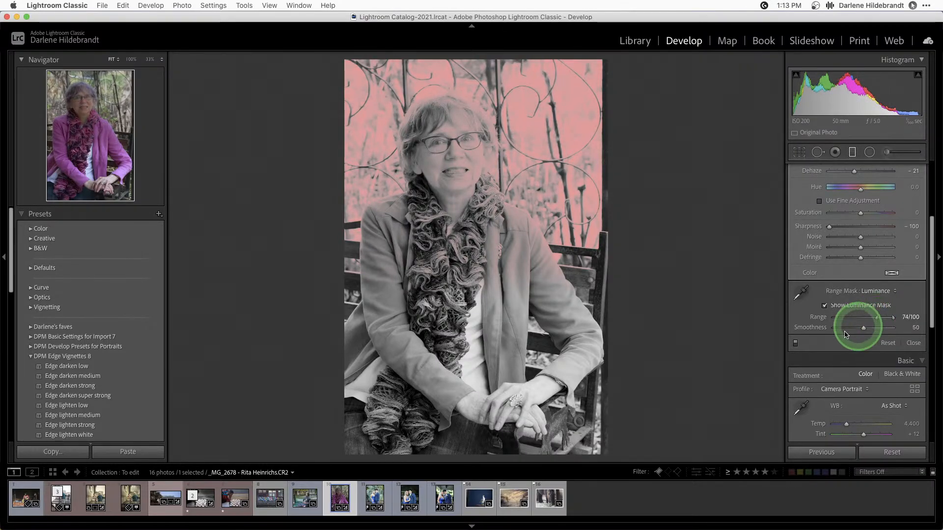
# Step: Hide the luminance mask overlay and narrow the graduated filter's luminance range to 89/100
pyautogui.click(825, 306)
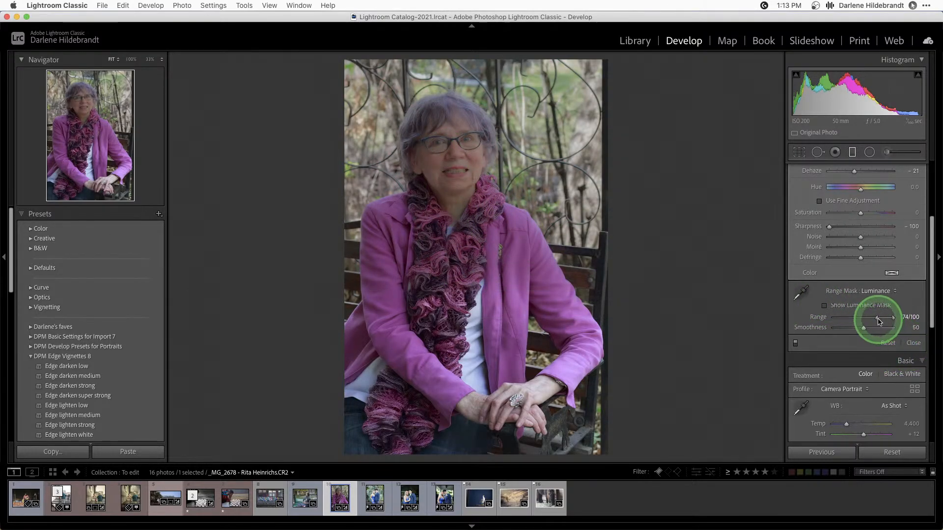
pyautogui.moveTo(879, 321); pyautogui.dragTo(880, 319)
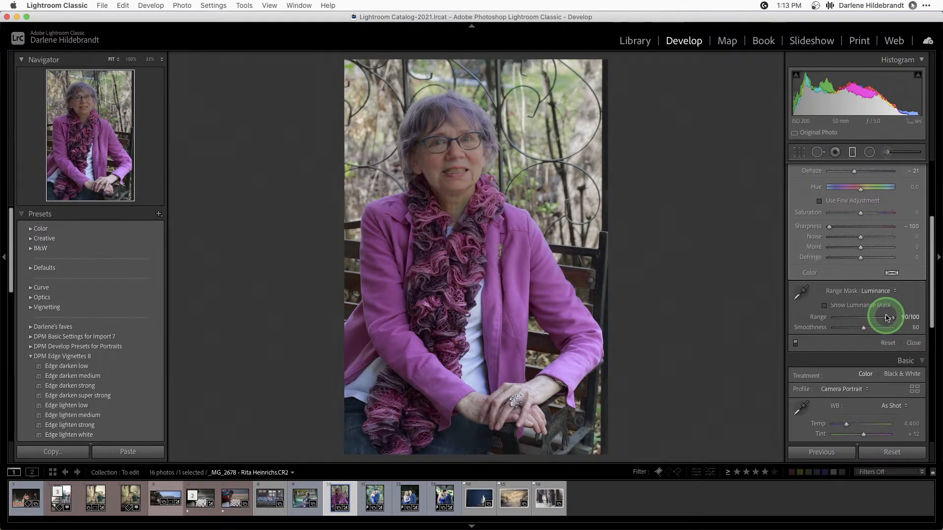
# Step: Activate the brush for the graduated filter's mask, turn off Auto Mask and set the flow to 87
pyautogui.scroll(5, 883, 235)
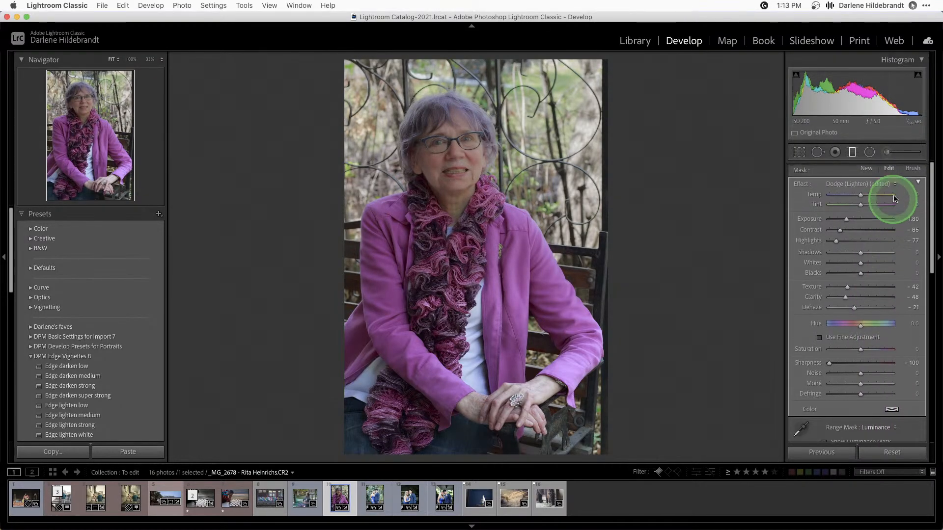
pyautogui.click(907, 169)
pyautogui.scroll(-4, 810, 292)
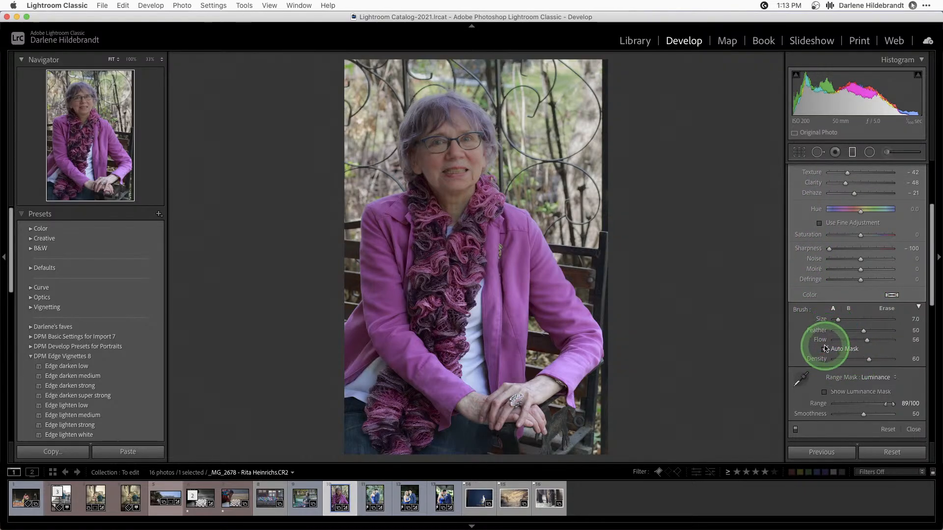
pyautogui.click(825, 349)
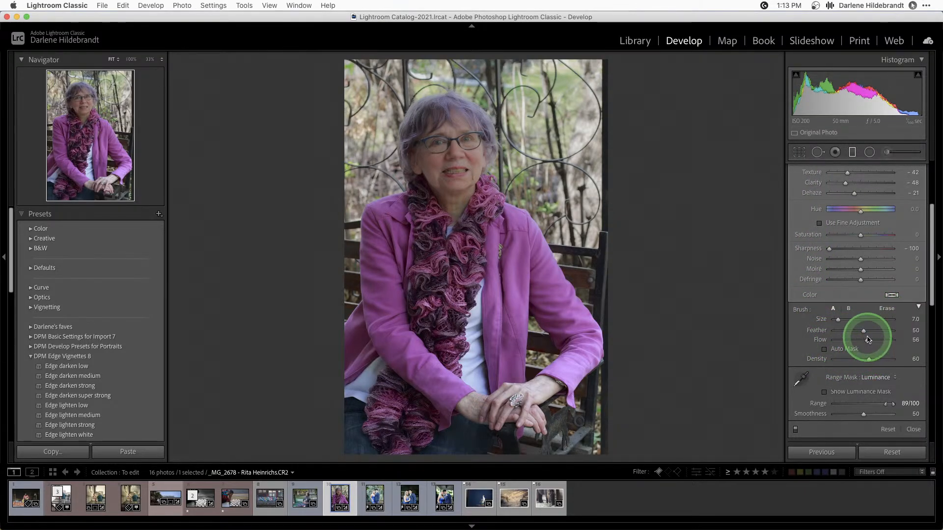
pyautogui.moveTo(868, 342); pyautogui.dragTo(884, 339)
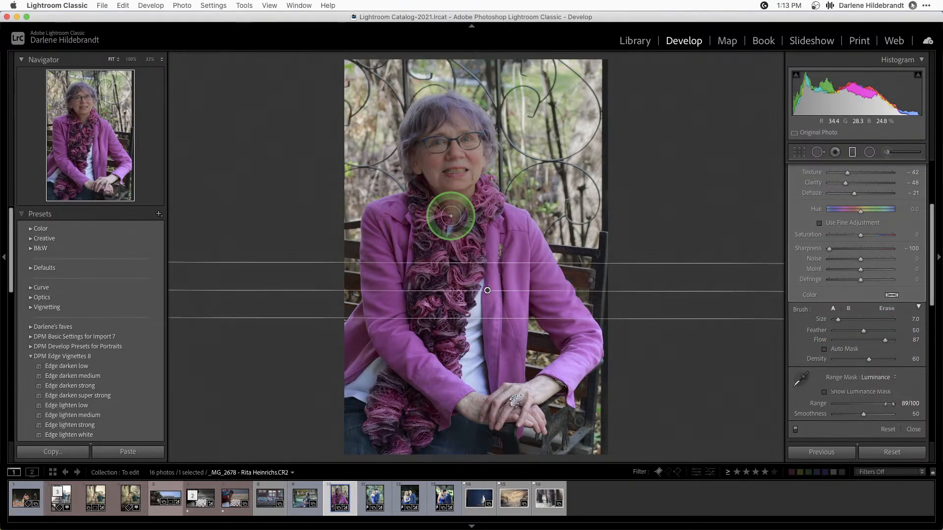
# Step: Enlarge the mask brush to size 12 and brush over the upper part of the scarf
pyautogui.press(']')
pyautogui.press(']')
pyautogui.press(']')
pyautogui.press(']')
pyautogui.press(']')
pyautogui.moveTo(451, 221)
pyautogui.mouseDown()
pyautogui.moveTo(452, 143)
pyautogui.moveTo(461, 174)
pyautogui.moveTo(473, 148)
pyautogui.moveTo(467, 118)
pyautogui.moveTo(442, 122)
pyautogui.moveTo(432, 172)
pyautogui.moveTo(419, 173)
pyautogui.moveTo(449, 133)
pyautogui.moveTo(472, 218)
pyautogui.mouseUp()
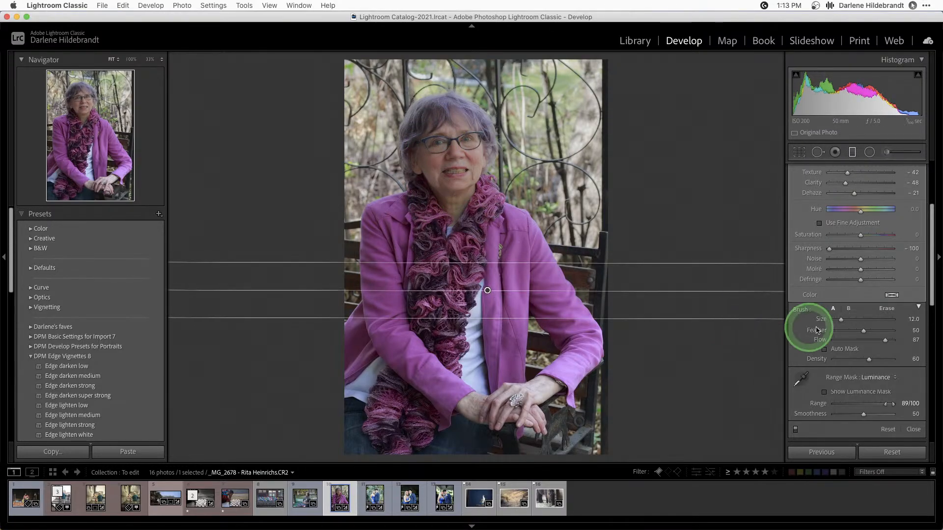
# Step: Brush over the scarf again at flow 100, enlarge the brush to 16 and close the graduated filter
pyautogui.moveTo(885, 340); pyautogui.dragTo(903, 340)
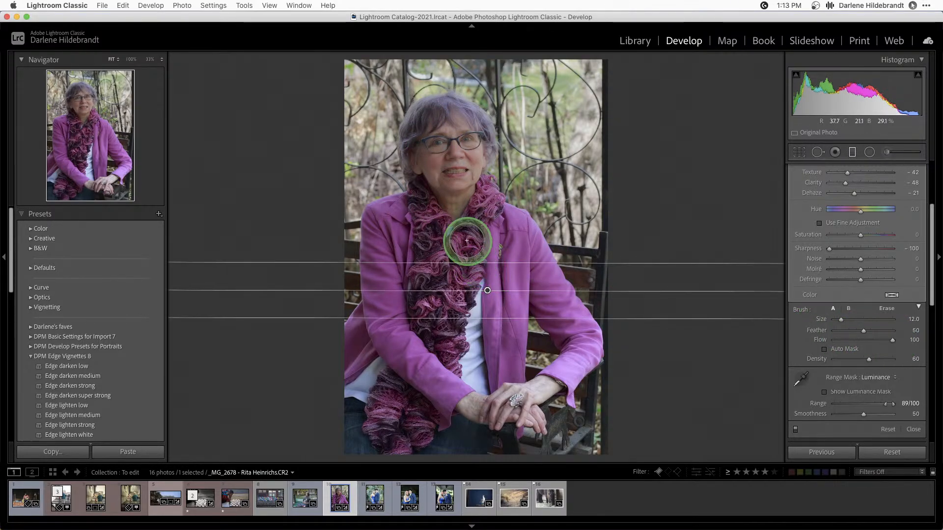
pyautogui.moveTo(466, 240)
pyautogui.mouseDown()
pyautogui.moveTo(449, 255)
pyautogui.moveTo(482, 213)
pyautogui.moveTo(473, 192)
pyautogui.moveTo(520, 229)
pyautogui.moveTo(483, 255)
pyautogui.moveTo(456, 298)
pyautogui.moveTo(446, 229)
pyautogui.moveTo(427, 199)
pyautogui.moveTo(418, 271)
pyautogui.moveTo(428, 261)
pyautogui.moveTo(433, 208)
pyautogui.moveTo(423, 200)
pyautogui.moveTo(383, 236)
pyautogui.moveTo(379, 295)
pyautogui.moveTo(383, 222)
pyautogui.moveTo(406, 215)
pyautogui.moveTo(427, 226)
pyautogui.moveTo(433, 250)
pyautogui.moveTo(405, 264)
pyautogui.moveTo(402, 231)
pyautogui.moveTo(433, 201)
pyautogui.moveTo(399, 224)
pyautogui.moveTo(401, 243)
pyautogui.moveTo(444, 276)
pyautogui.moveTo(394, 303)
pyautogui.moveTo(388, 225)
pyautogui.moveTo(415, 215)
pyautogui.moveTo(474, 220)
pyautogui.moveTo(519, 240)
pyautogui.moveTo(574, 320)
pyautogui.moveTo(547, 288)
pyautogui.moveTo(481, 259)
pyautogui.moveTo(458, 182)
pyautogui.moveTo(476, 148)
pyautogui.moveTo(468, 131)
pyautogui.moveTo(440, 121)
pyautogui.moveTo(425, 151)
pyautogui.moveTo(436, 230)
pyautogui.mouseUp()
pyautogui.press(']')
pyautogui.press(']')
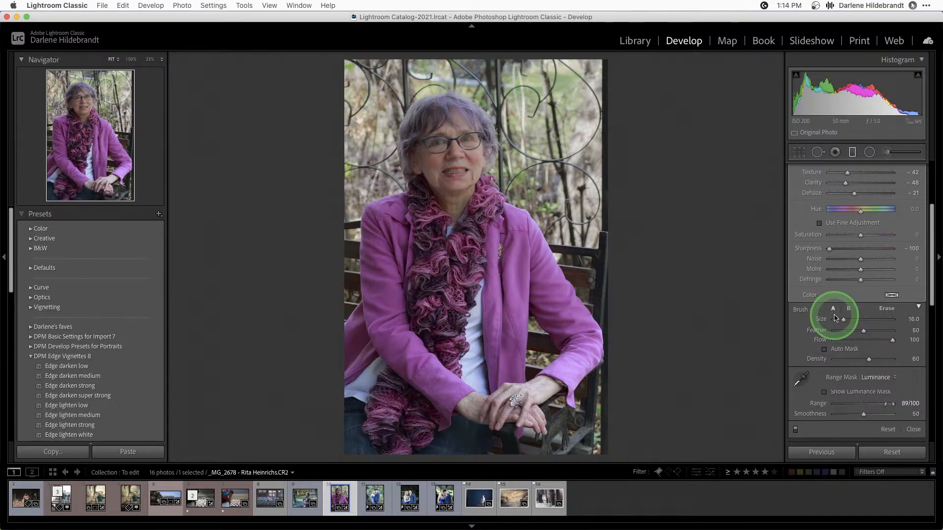
pyautogui.scroll(2, 834, 318)
pyautogui.press('m')
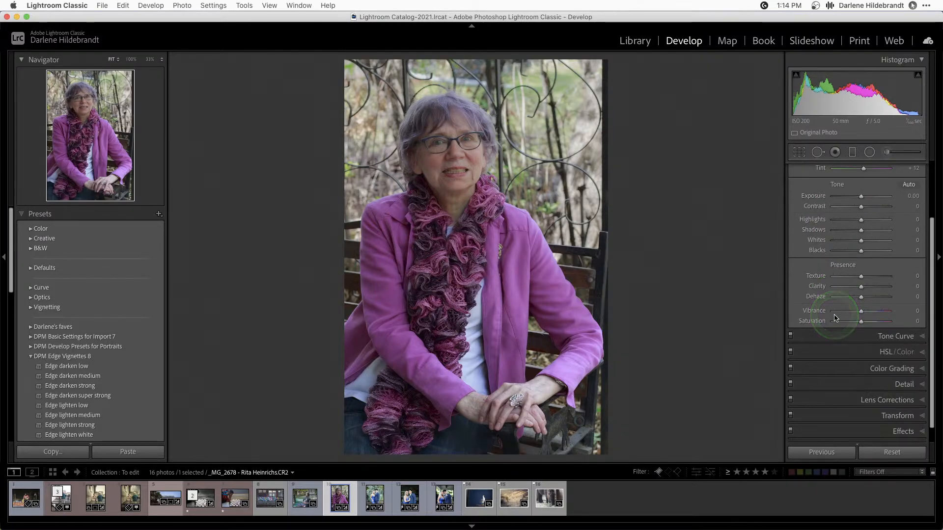
# Step: Compare the portrait before and after the adjustments several times
pyautogui.press('\\')
pyautogui.press('\\')
pyautogui.press('\\')
pyautogui.press('\\')
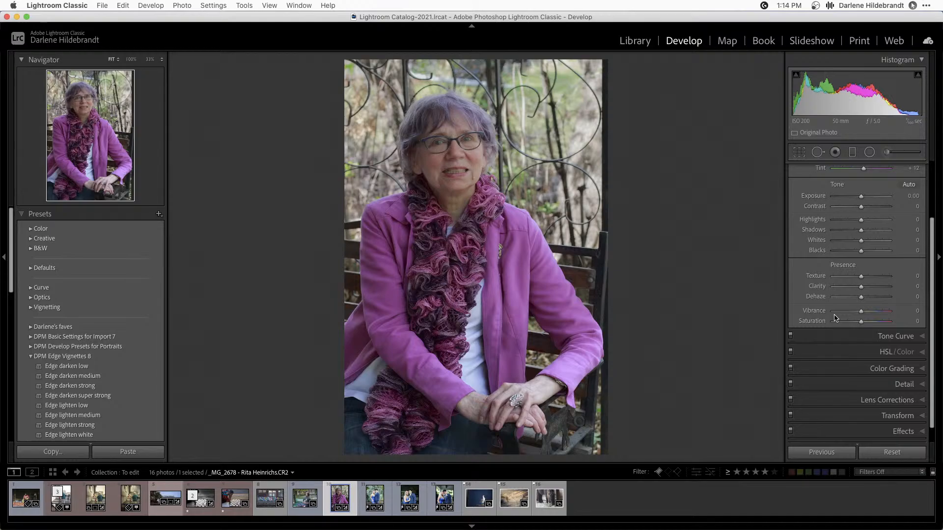
pyautogui.press('\\')
pyautogui.press('\\')
pyautogui.press('\\')
pyautogui.press('\\')
pyautogui.press('\\')
pyautogui.press('\\')
pyautogui.press('\\')
pyautogui.press('\\')
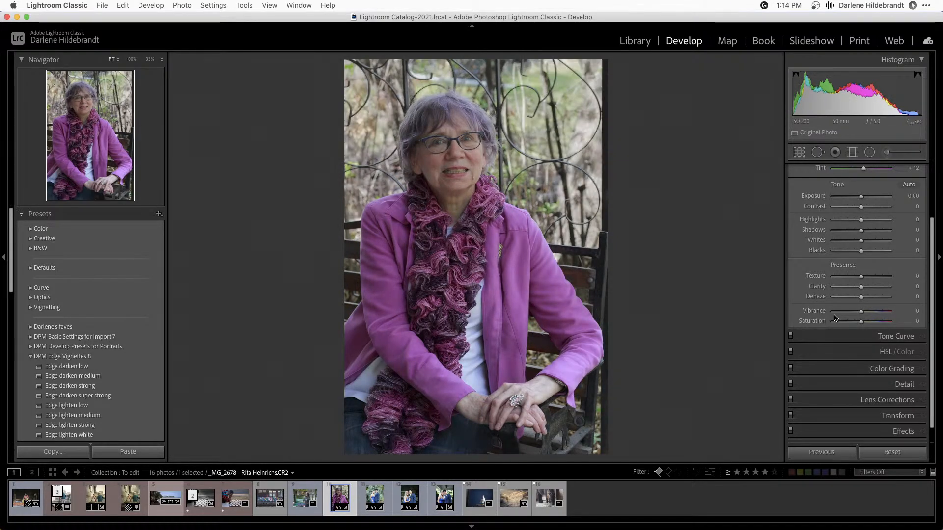
pyautogui.scroll(2, 835, 317)
pyautogui.press('\\')
pyautogui.press('\\')
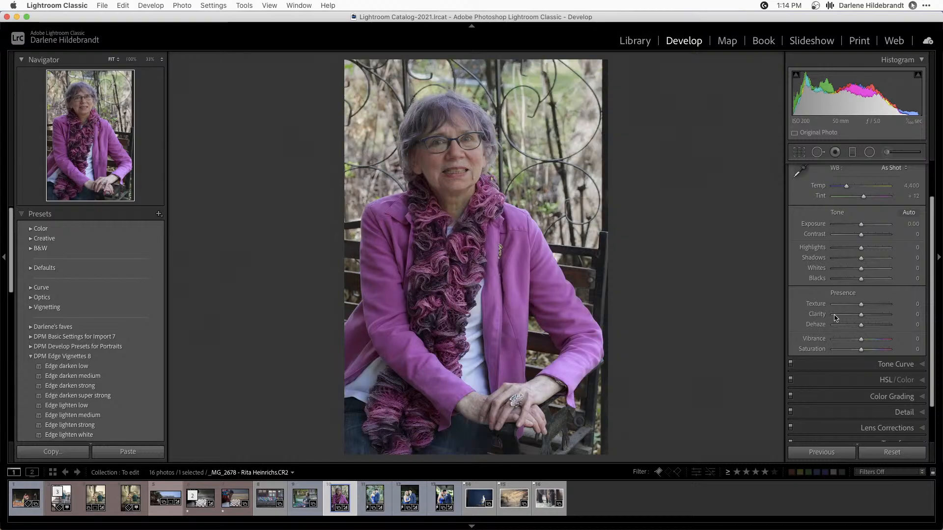
# Step: Set the portrait's whites to +59 and blacks to -15, checking for clipping
pyautogui.scroll(1, 835, 318)
pyautogui.scroll(1, 835, 318)
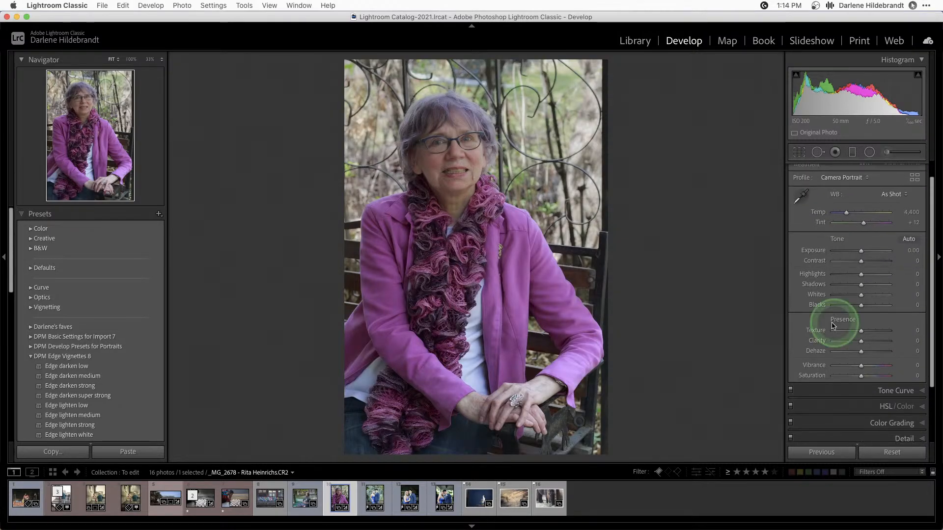
pyautogui.keyDown('alt'); pyautogui.click(861, 297); pyautogui.keyUp('alt')
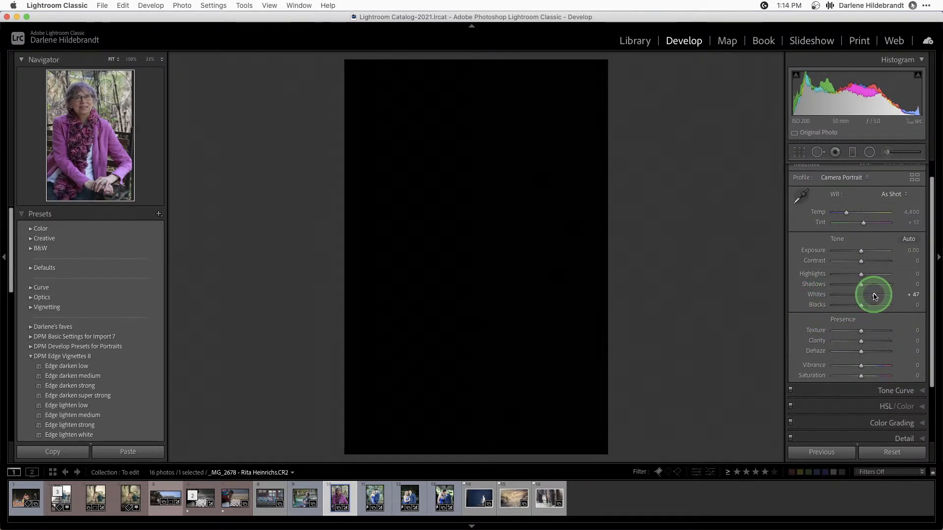
pyautogui.moveTo(875, 296); pyautogui.dragTo(857, 308)
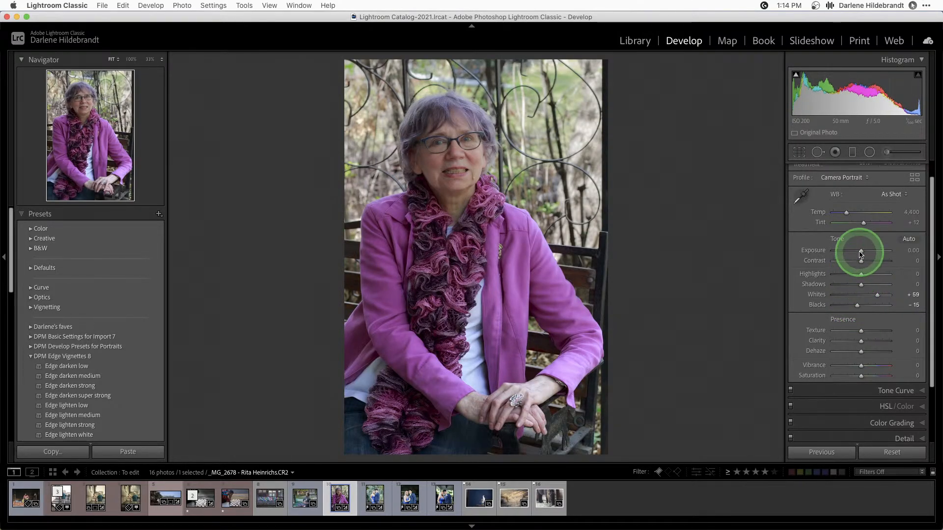
# Step: Raise the portrait's overall exposure to +0.15
pyautogui.moveTo(862, 253); pyautogui.dragTo(863, 253)
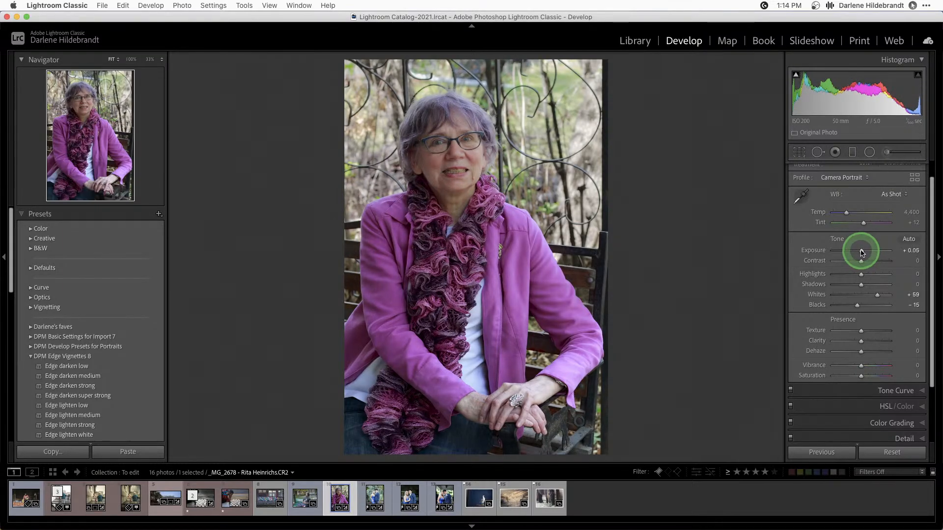
pyautogui.moveTo(863, 252); pyautogui.dragTo(863, 252)
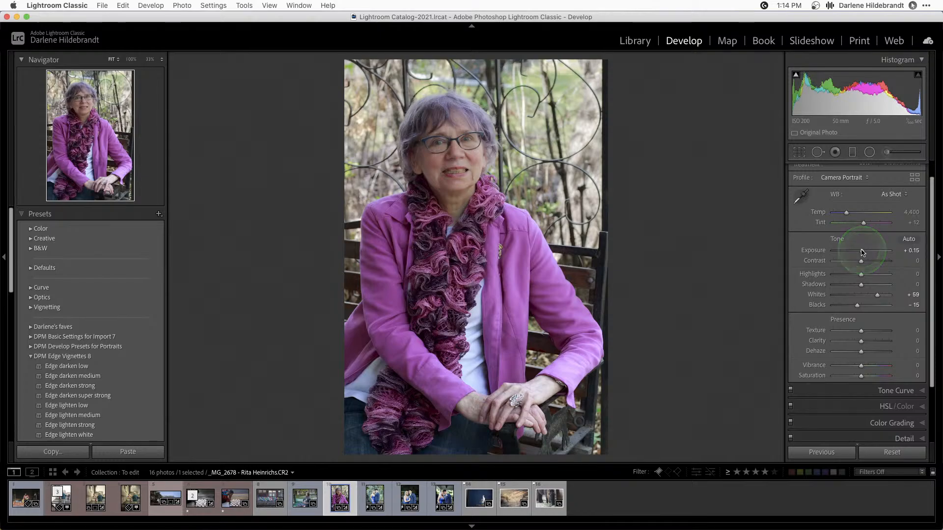
pyautogui.click(862, 253)
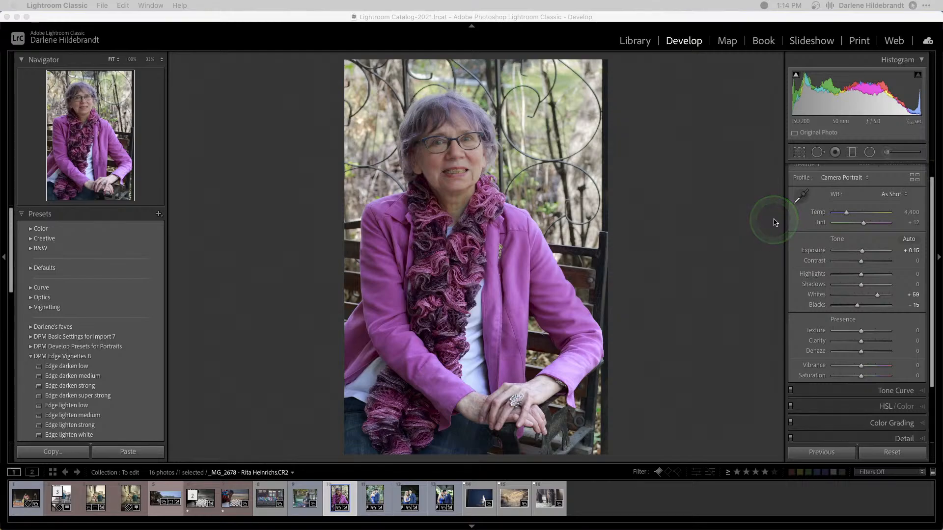
# Step: Send the portrait to Luminar AI as a JPEG copy with the Lightroom adjustments
pyautogui.click(492, 223)
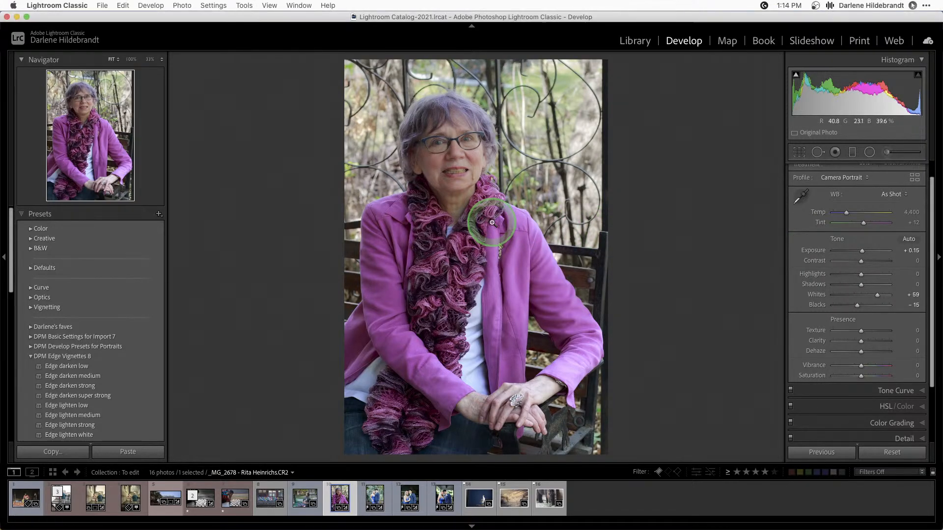
pyautogui.rightClick(489, 223)
pyautogui.moveTo(513, 306)
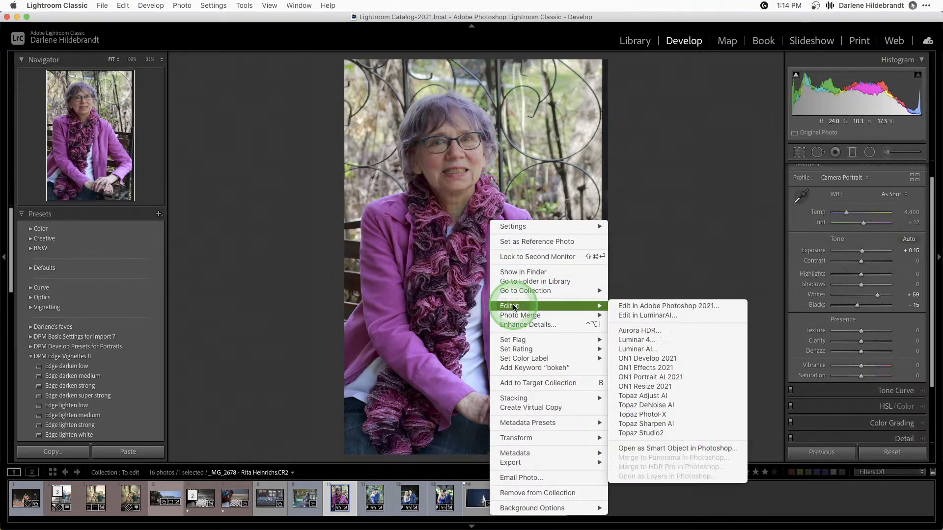
pyautogui.click(648, 348)
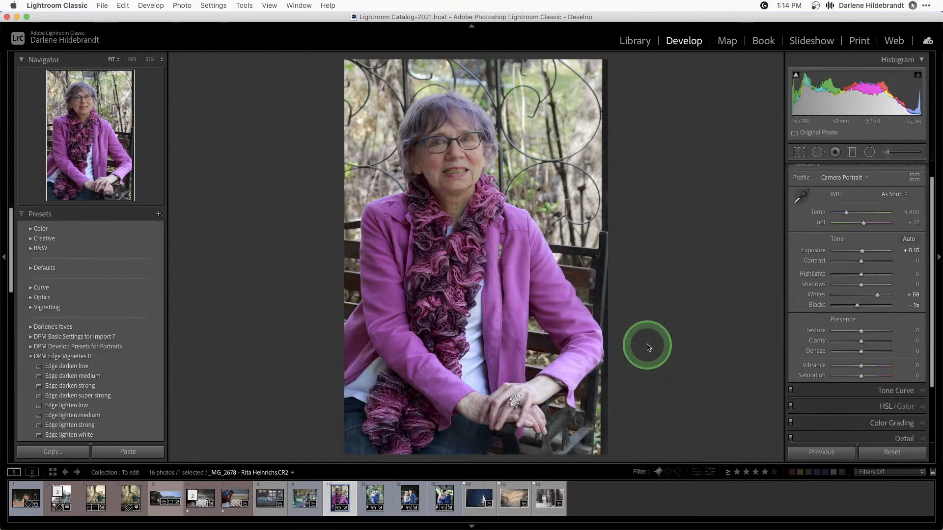
pyautogui.click(500, 251)
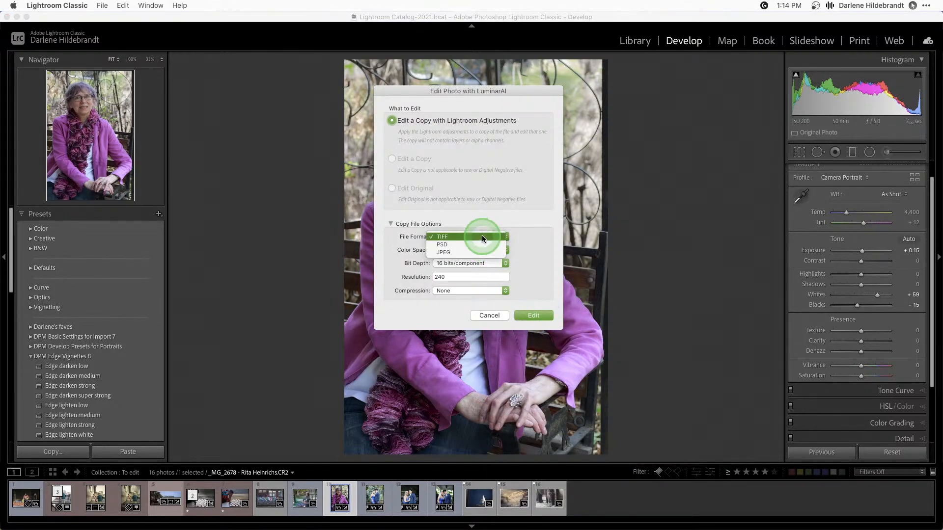
pyautogui.click(478, 252)
pyautogui.click(532, 315)
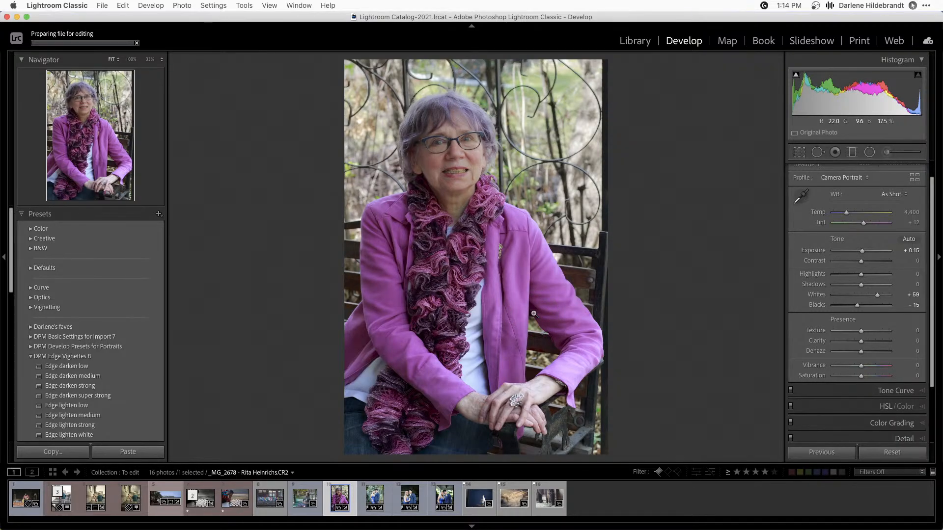
pyautogui.click(533, 313)
pyautogui.click(648, 312)
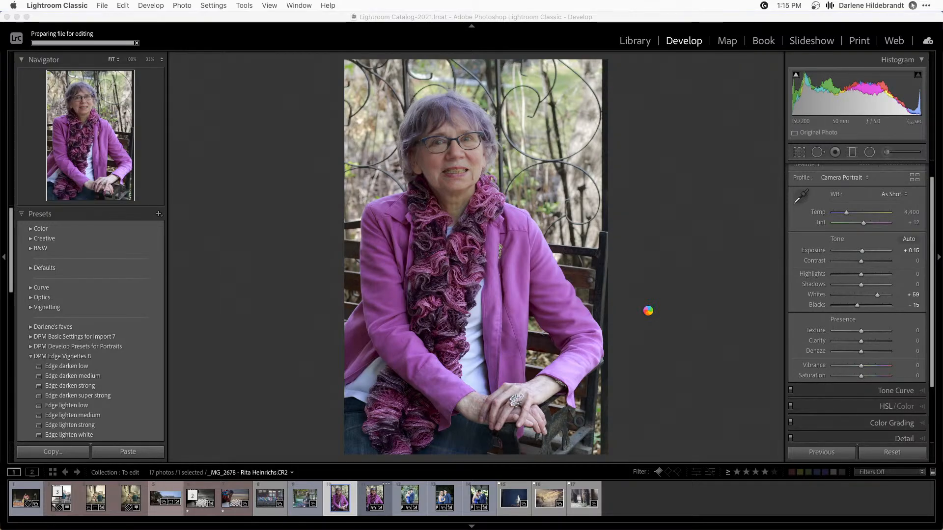
pyautogui.click(647, 310)
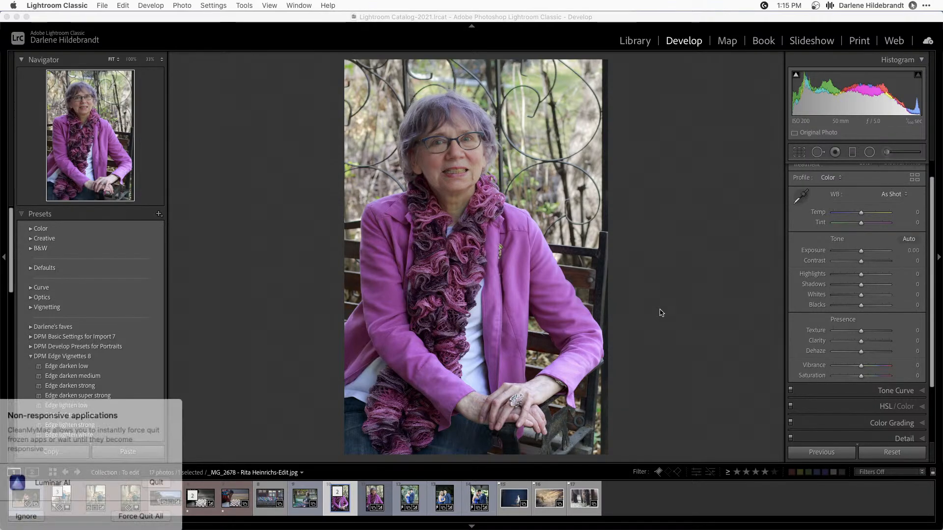
pyautogui.click(657, 314)
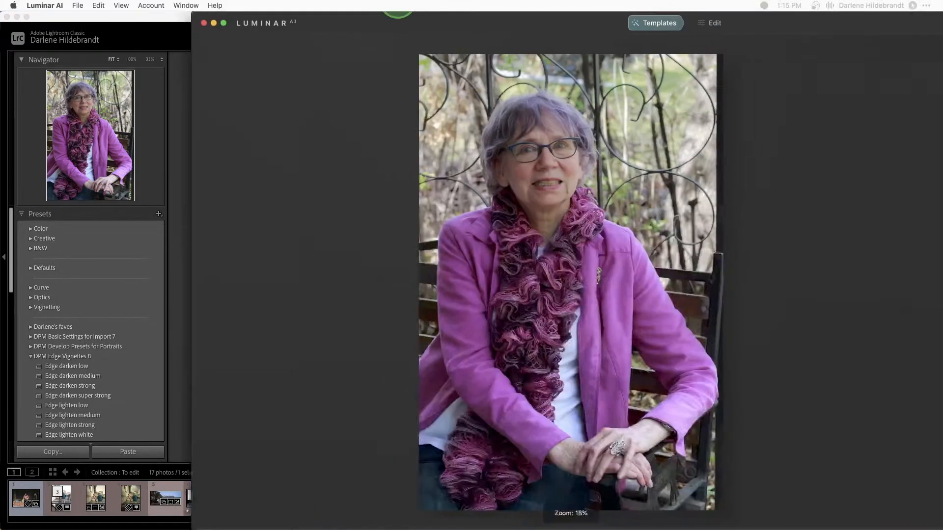
# Step: Move the Luminar AI window fully onto the screen and switch from the templates to the editing tools
pyautogui.click(824, 48)
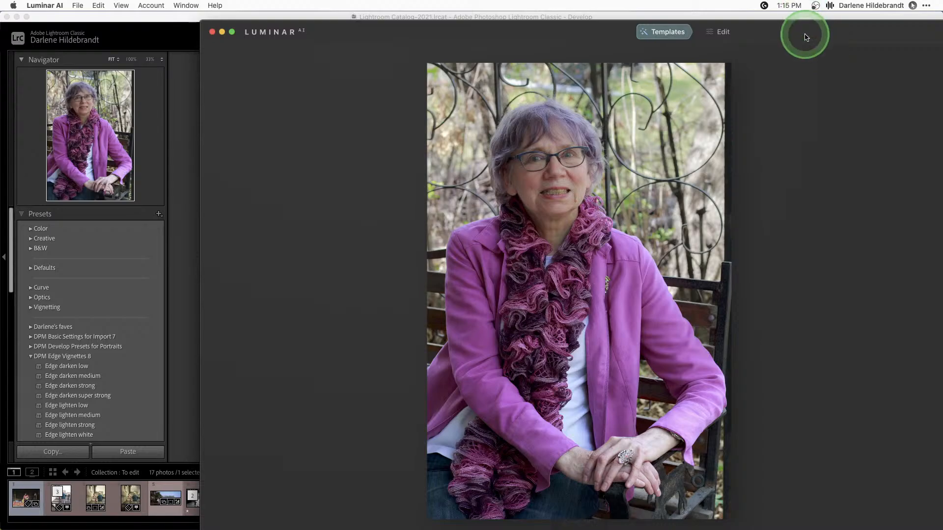
pyautogui.moveTo(805, 31); pyautogui.dragTo(606, 22)
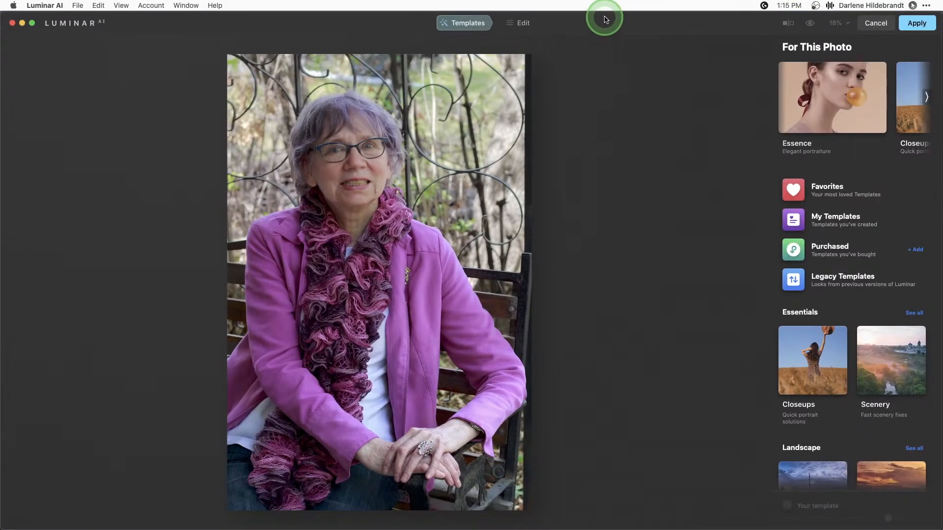
pyautogui.click(521, 24)
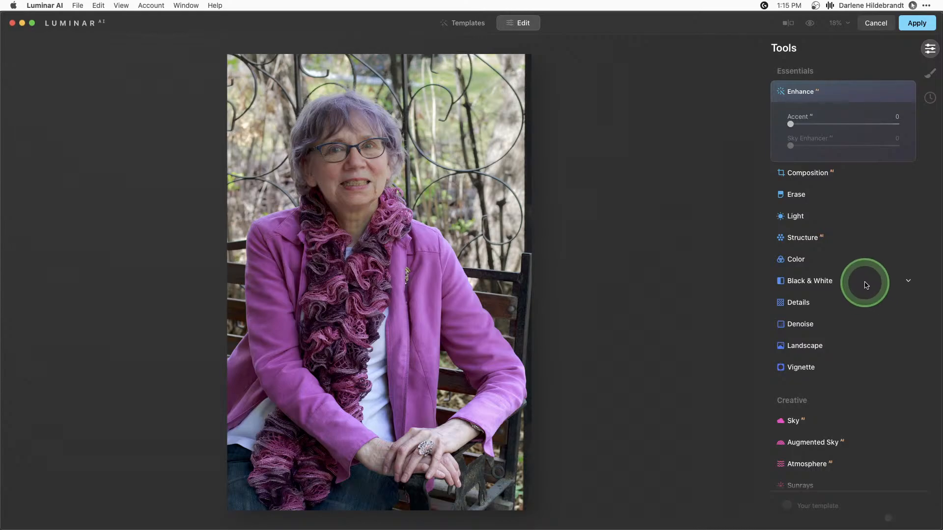
# Step: Brighten the face with the portrait Face tool by setting Face Light to 34, and inspect the face up close
pyautogui.scroll(-5, 866, 285)
pyautogui.scroll(-5, 866, 285)
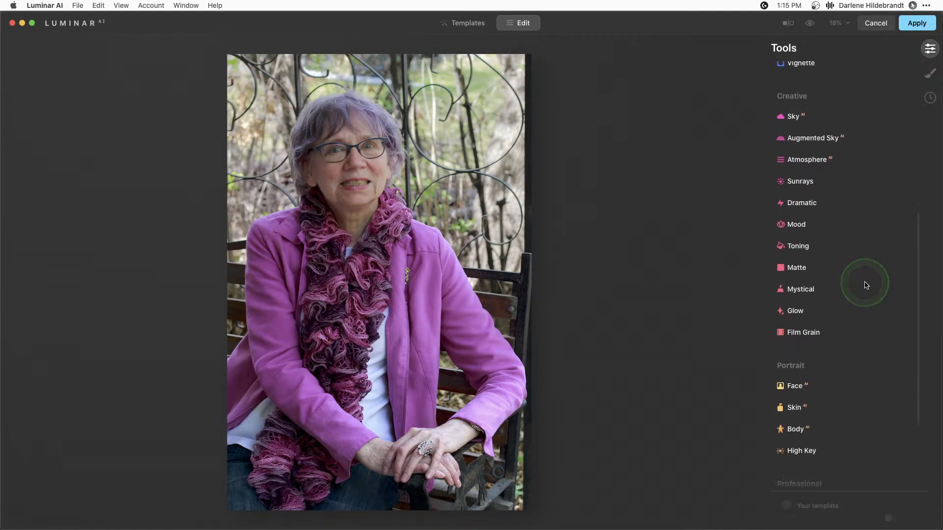
pyautogui.click(799, 281)
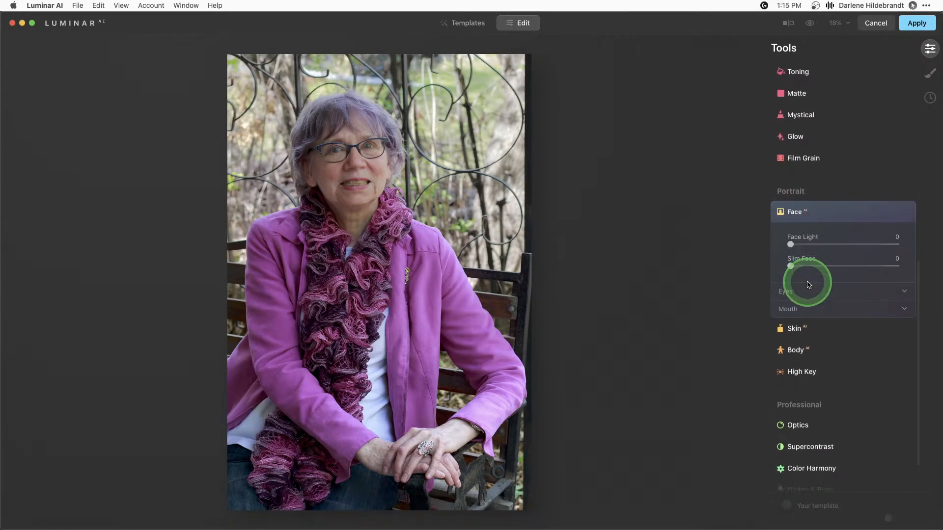
pyautogui.moveTo(790, 243); pyautogui.dragTo(827, 241)
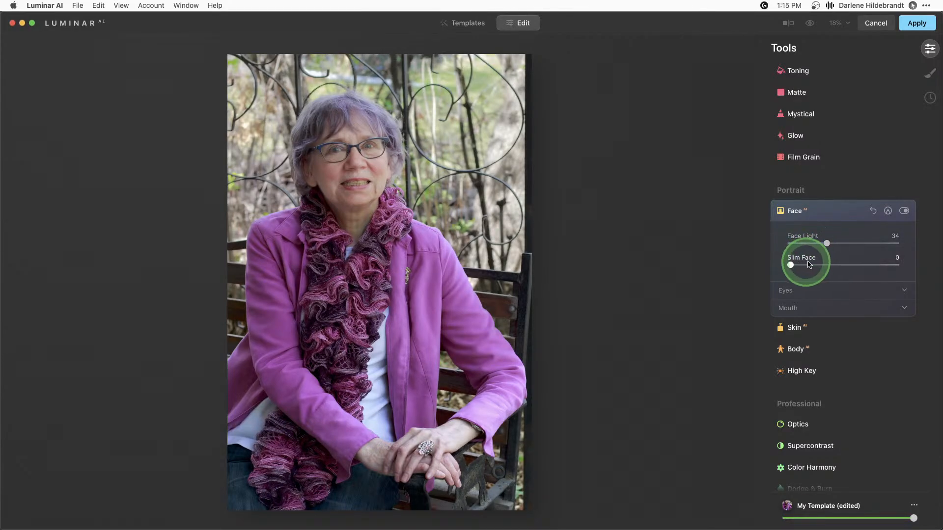
pyautogui.doubleClick(327, 163)
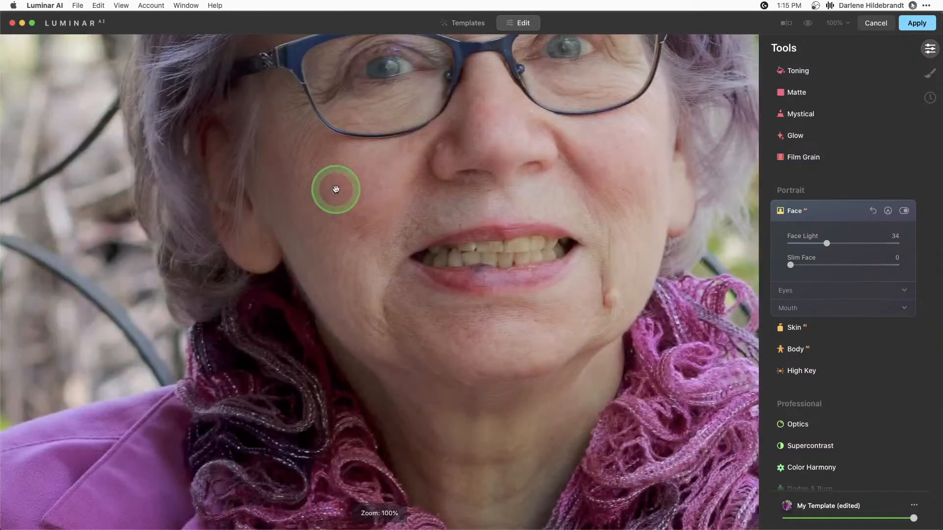
pyautogui.doubleClick(345, 222)
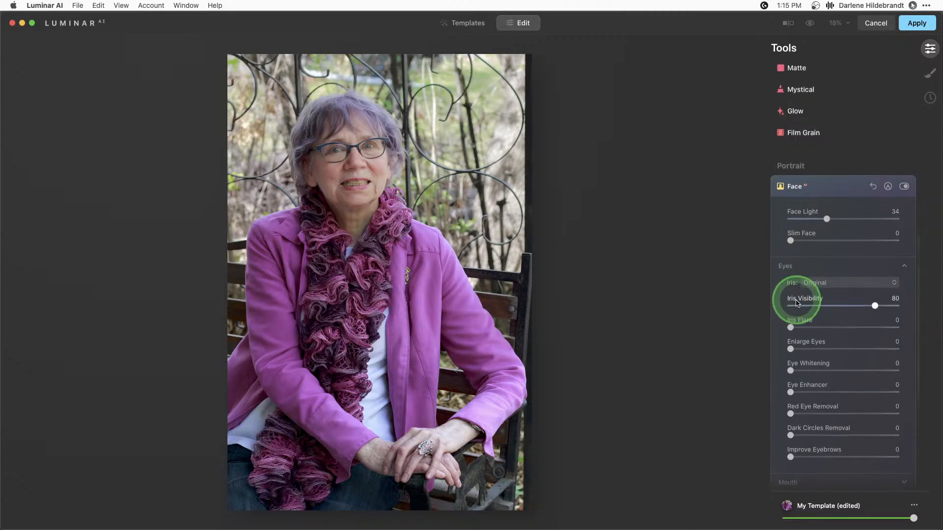
# Step: Set the Face tool's Eye Enhancer to 62, Iris Visibility to 33, and the iris color to Grey after trying Blue
pyautogui.click(353, 156)
pyautogui.moveTo(360, 158); pyautogui.dragTo(422, 221)
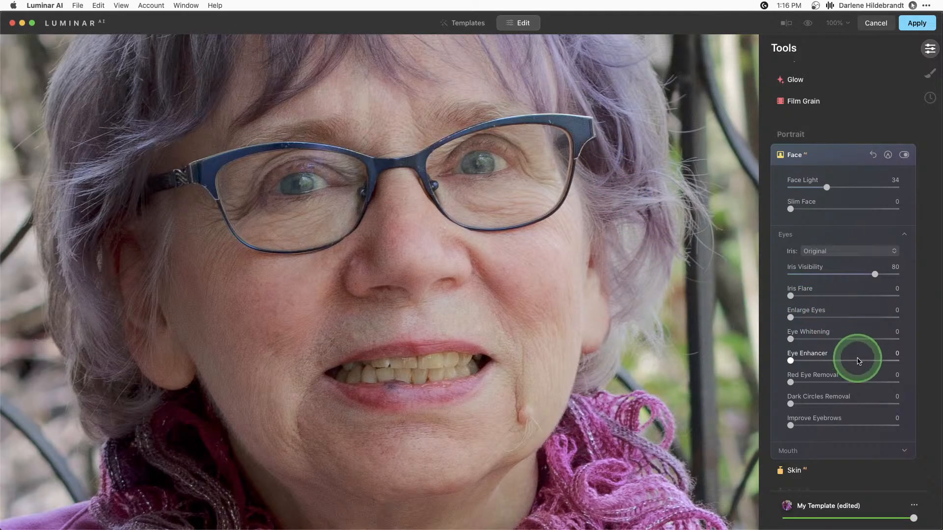
pyautogui.click(840, 275)
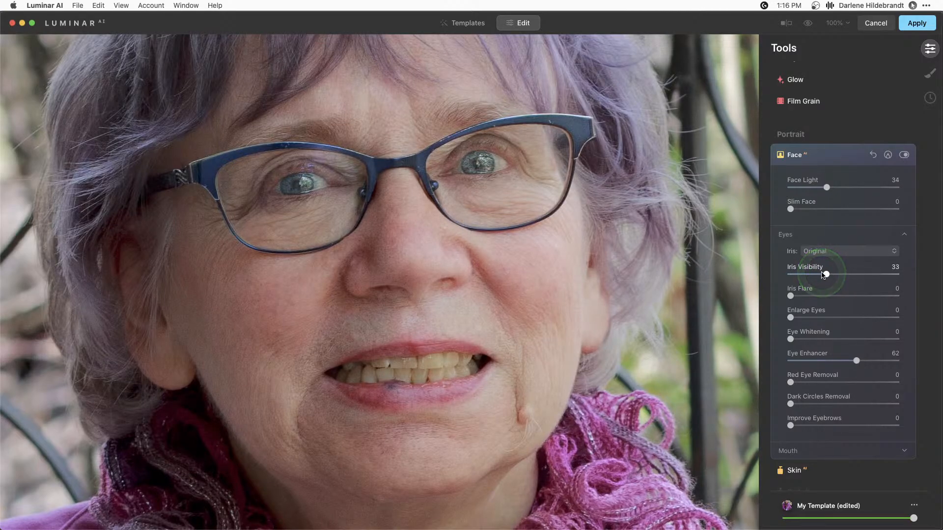
pyautogui.click(825, 251)
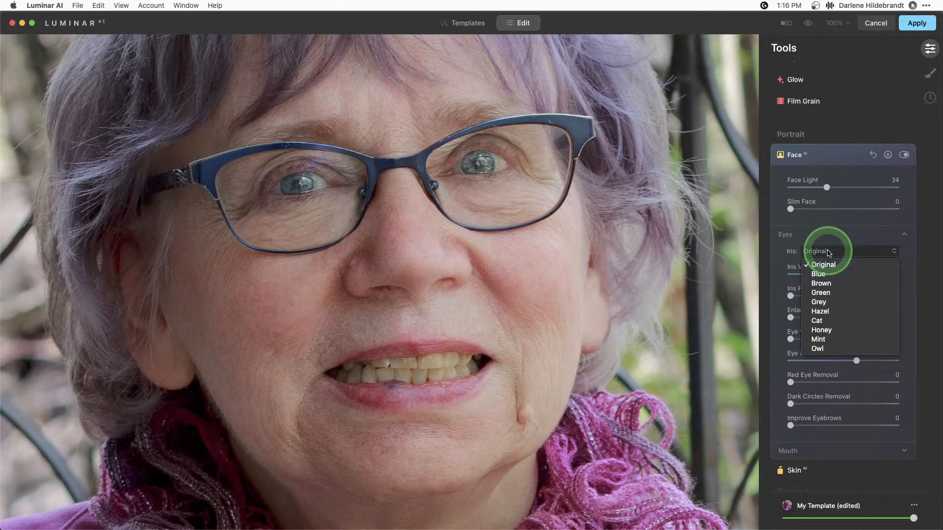
pyautogui.click(808, 274)
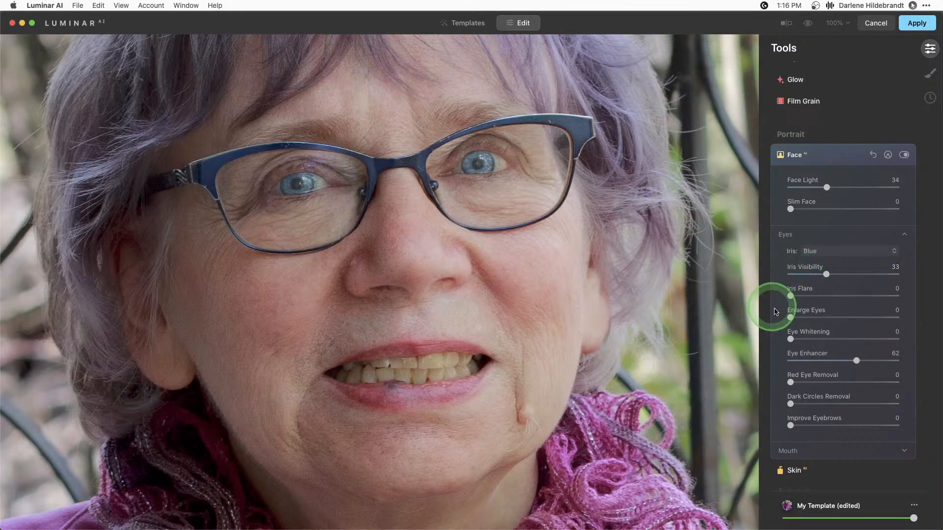
pyautogui.click(819, 251)
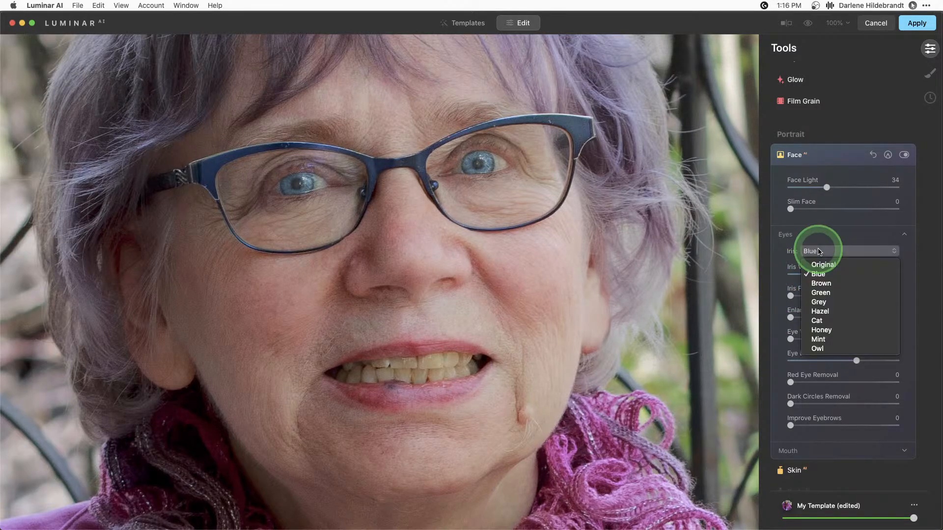
pyautogui.click(821, 302)
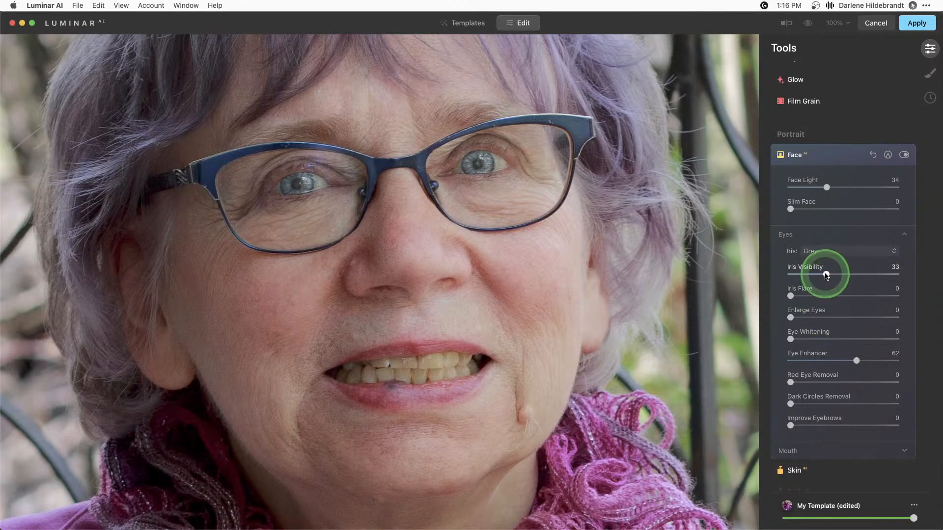
# Step: Set the eyes' Iris Visibility to 15, Eye Whitening and Dark Circles Removal to 22, and Improve Eyebrows to 43
pyautogui.moveTo(819, 276)
pyautogui.mouseDown()
pyautogui.moveTo(873, 276)
pyautogui.moveTo(808, 276)
pyautogui.mouseUp()
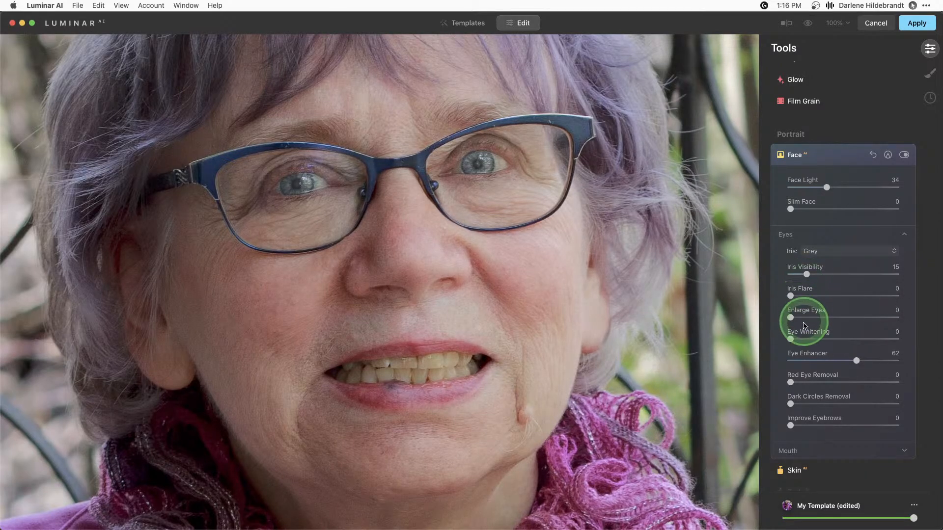
pyautogui.click(813, 340)
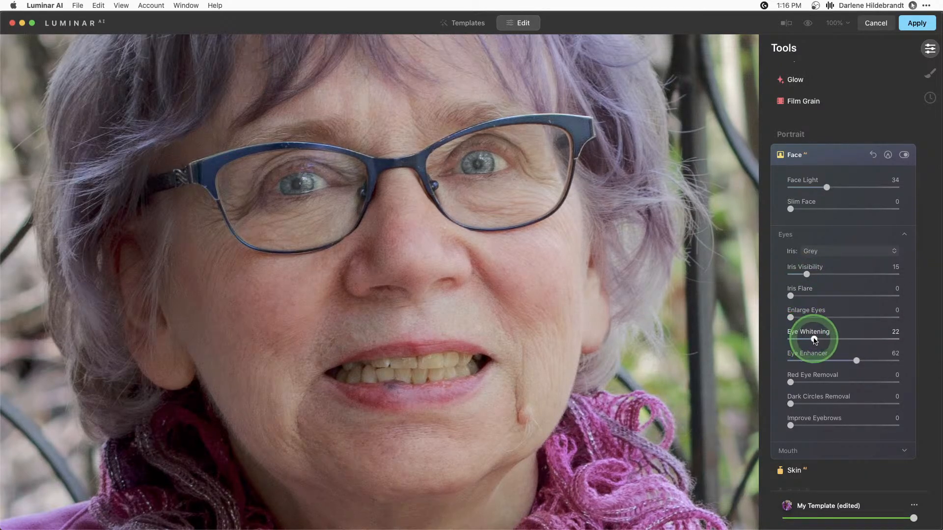
pyautogui.click(814, 404)
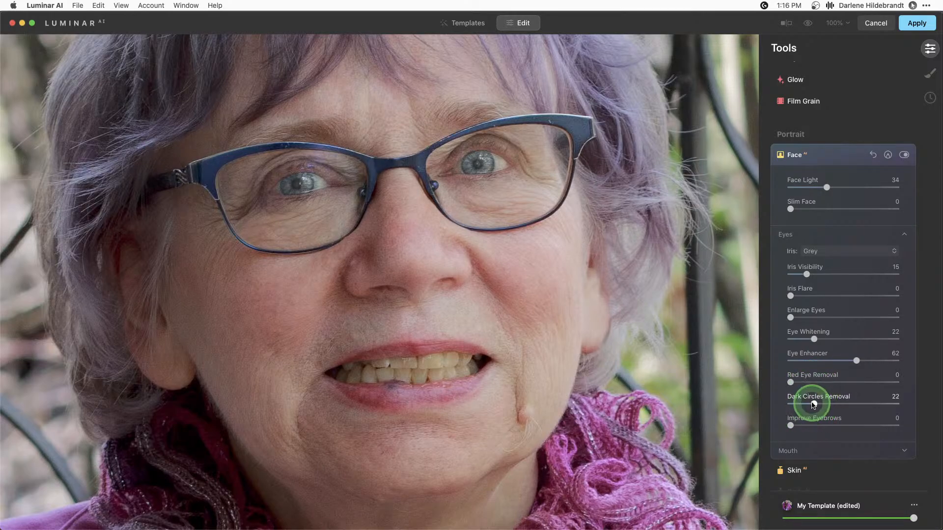
pyautogui.click(836, 426)
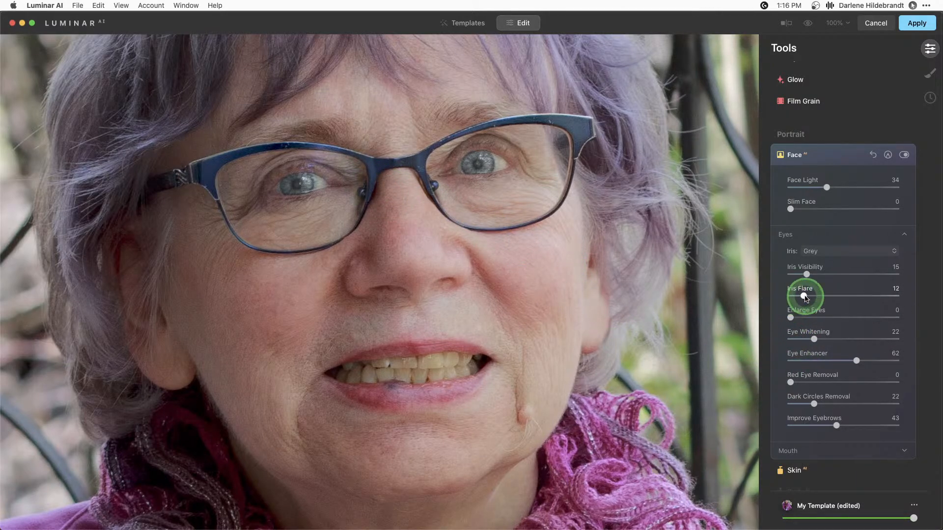
# Step: Try Iris Flare at 21 and return it to 0; set Eye Enhancer to 43, Iris Visibility to 38 and Red Eye Removal to 27
pyautogui.moveTo(813, 298); pyautogui.dragTo(814, 296)
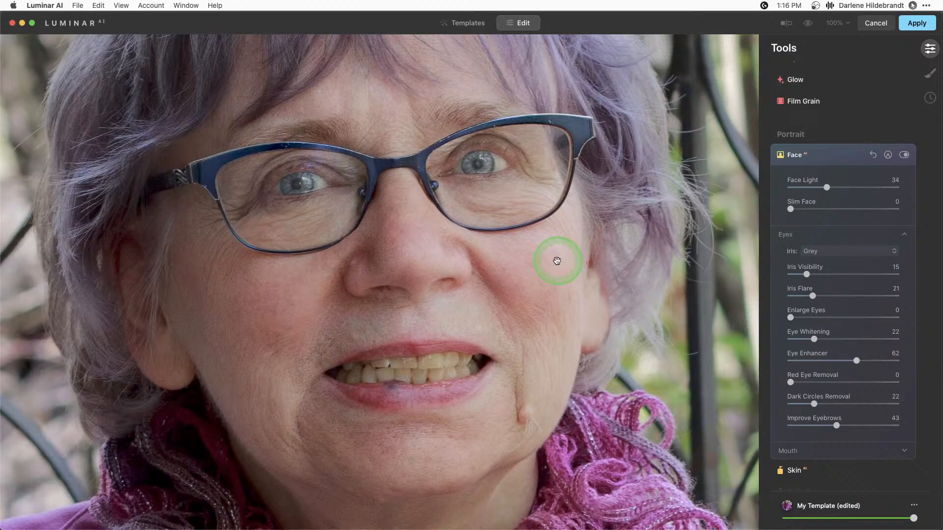
pyautogui.moveTo(810, 294); pyautogui.dragTo(779, 295)
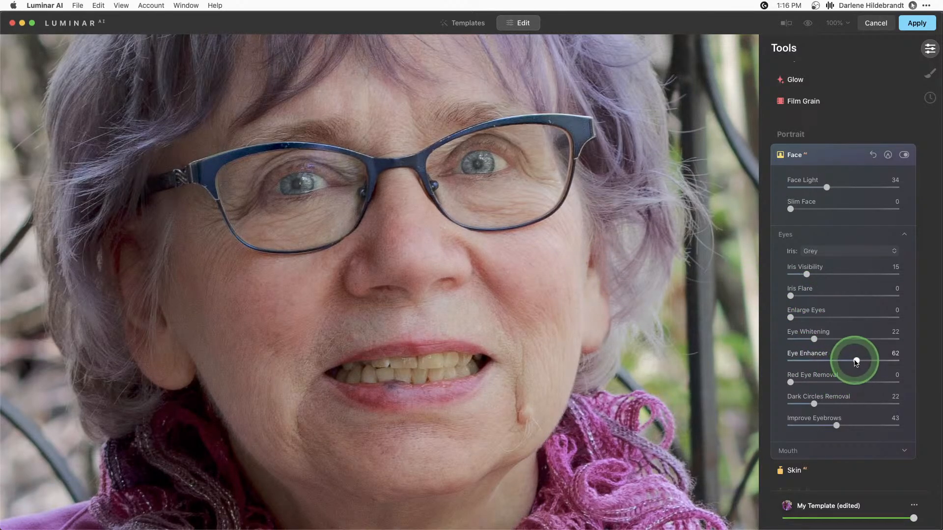
pyautogui.moveTo(856, 362); pyautogui.dragTo(837, 363)
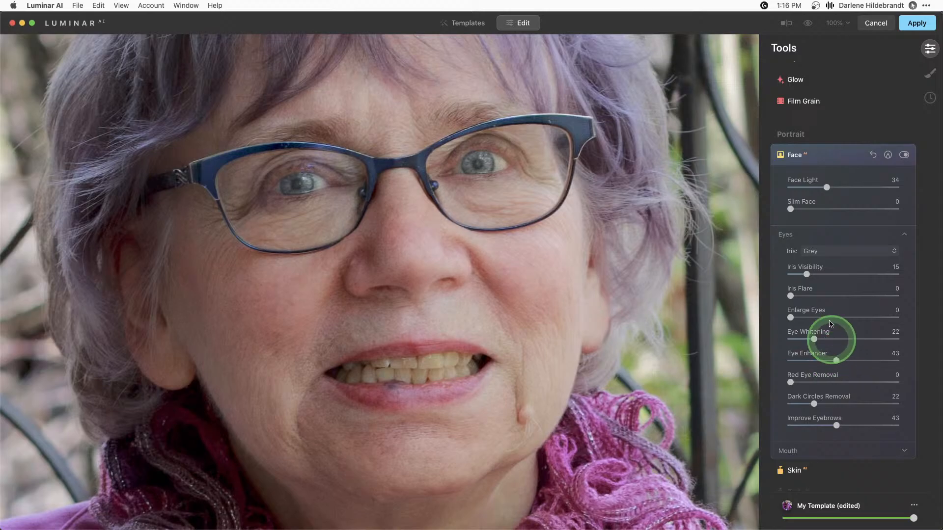
pyautogui.moveTo(819, 269)
pyautogui.mouseDown()
pyautogui.moveTo(806, 273)
pyautogui.moveTo(831, 274)
pyautogui.mouseUp()
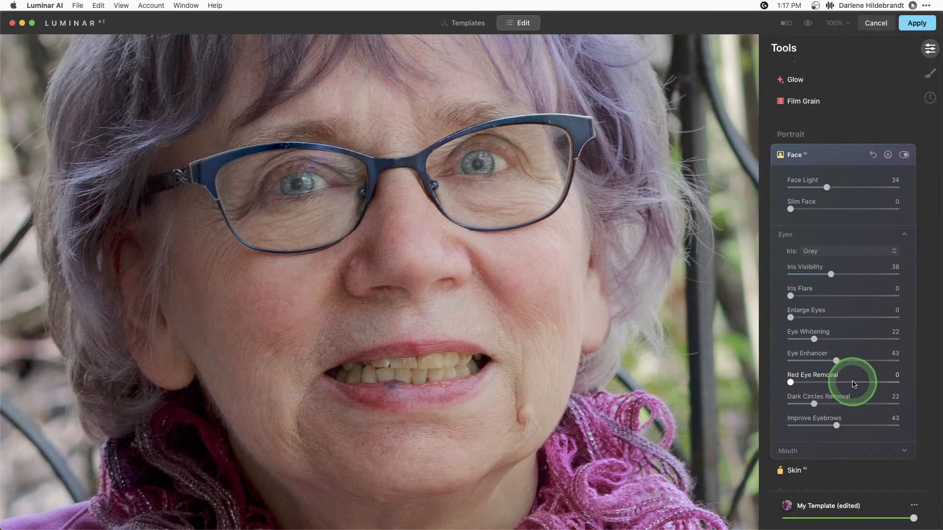
pyautogui.moveTo(864, 382); pyautogui.dragTo(819, 383)
# Step: Retouch the mouth with Teeth Whitening 61, Lips Darkening 46 and Lips Redness 14, and compare it with the unedited face
pyautogui.scroll(-2, 816, 397)
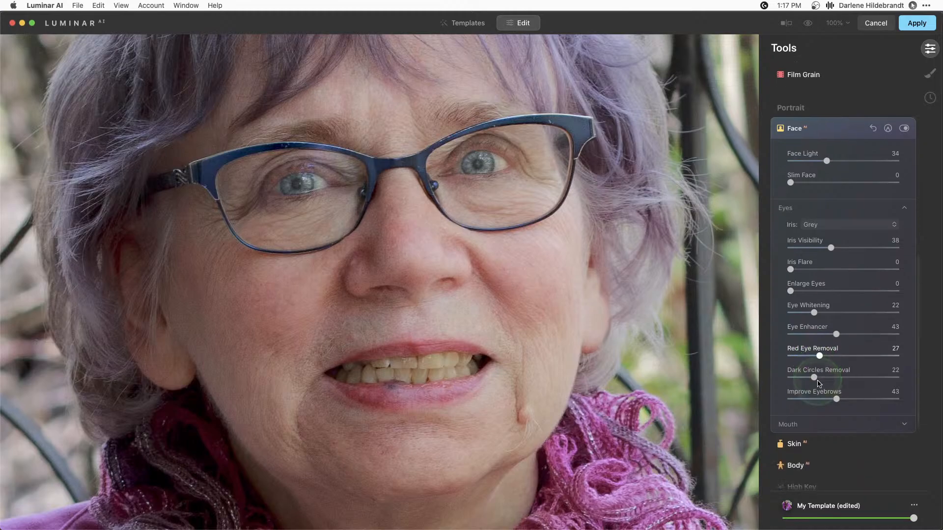
pyautogui.click(805, 413)
pyautogui.click(804, 415)
pyautogui.scroll(-5, 804, 415)
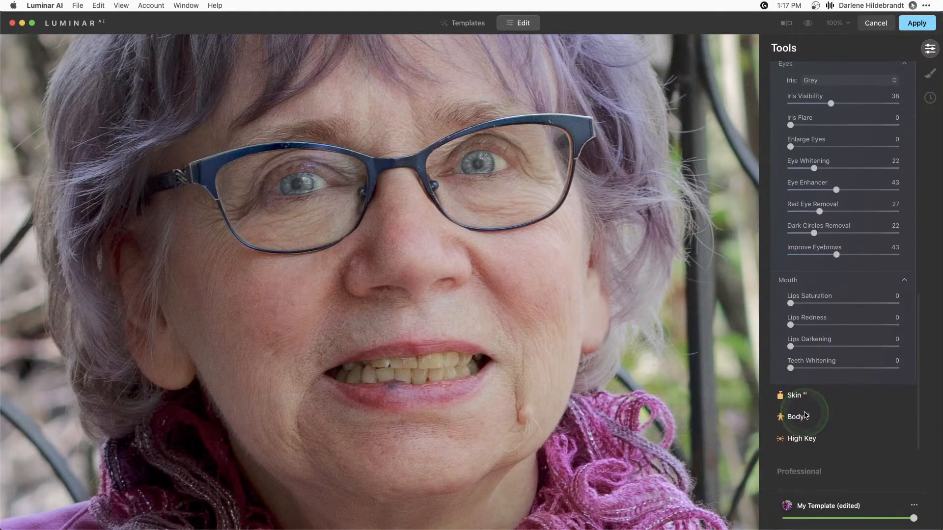
pyautogui.moveTo(866, 369); pyautogui.dragTo(840, 368)
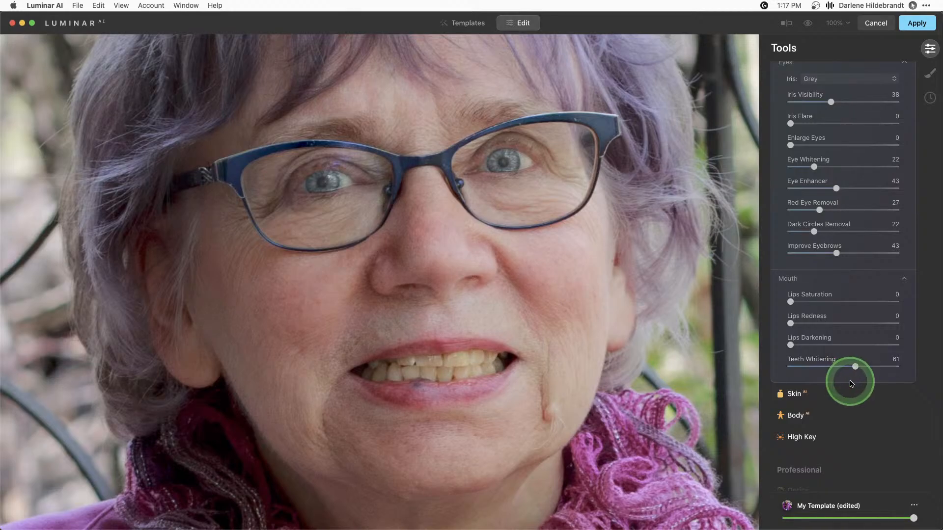
pyautogui.moveTo(793, 345); pyautogui.dragTo(839, 345)
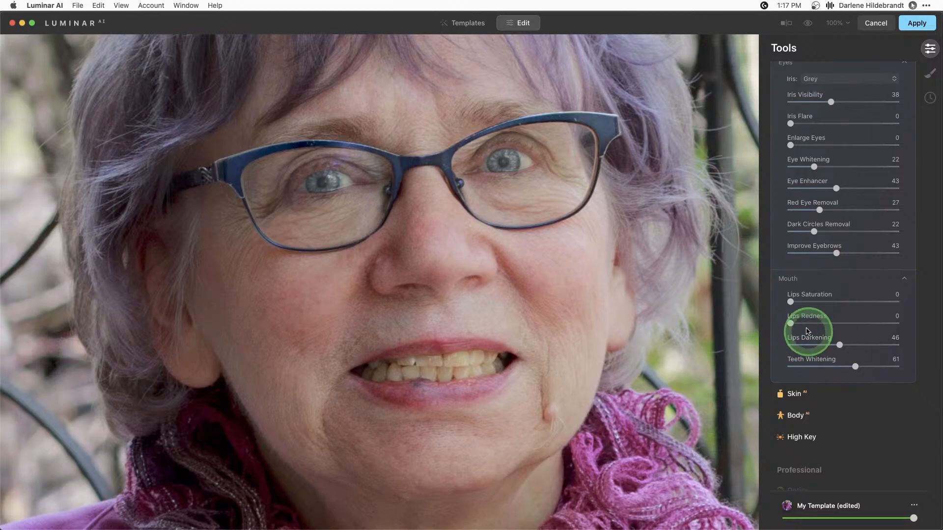
pyautogui.click(804, 324)
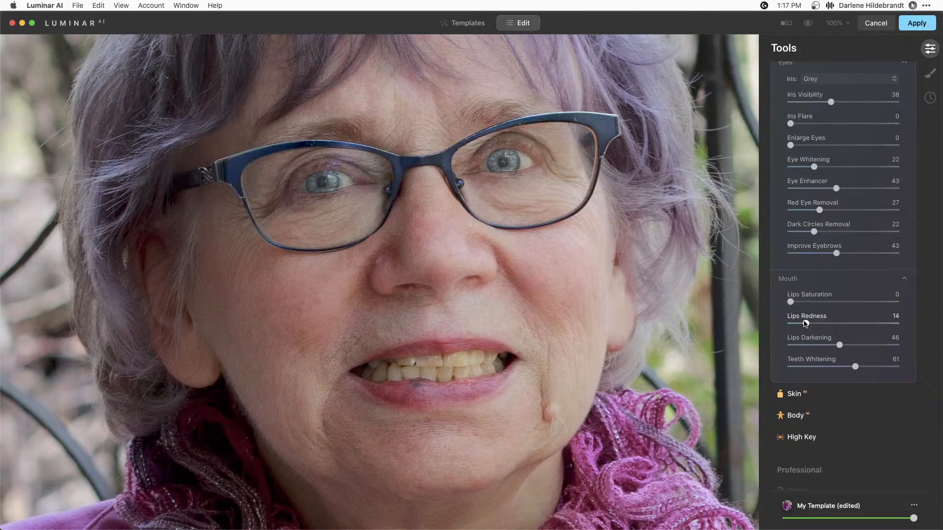
pyautogui.press('\\')
# Step: Smooth the face with the portrait Skin tool at Amount 67, trying Skin Defects Removal and leaving it off
pyautogui.click(801, 393)
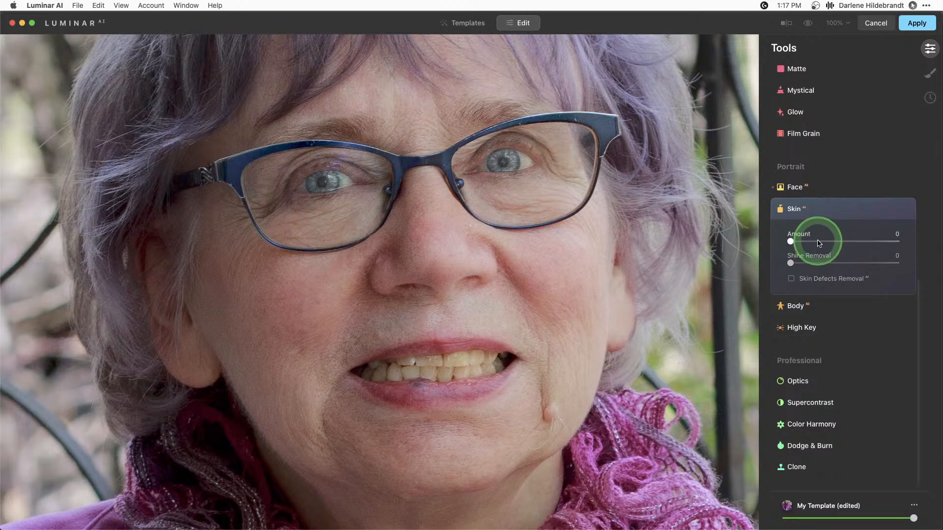
pyautogui.click(862, 241)
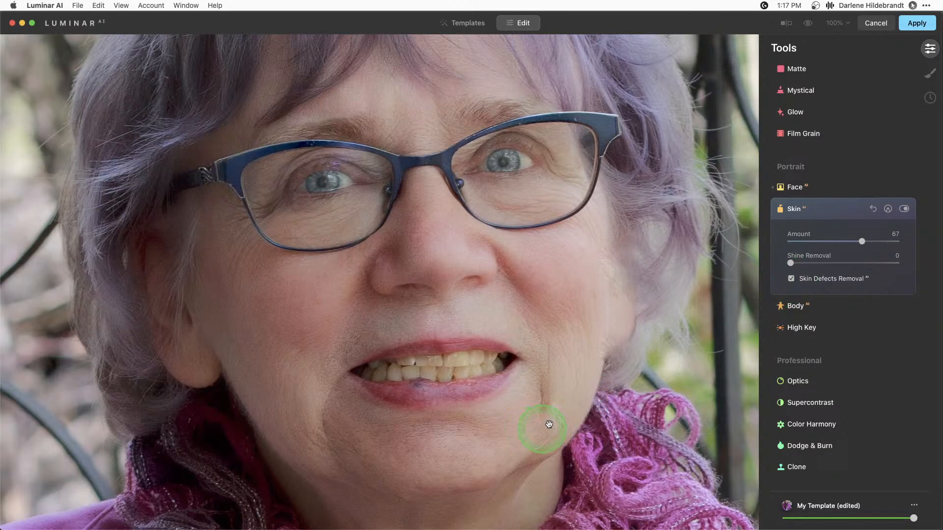
pyautogui.click(790, 279)
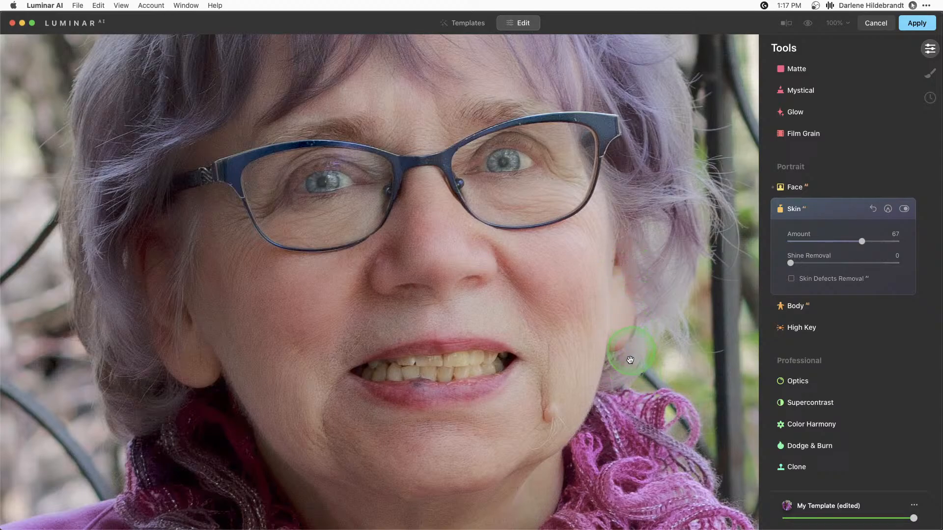
# Step: Compare the face repeatedly with and without the Skin tool's smoothing, leaving the effect on
pyautogui.click(902, 210)
pyautogui.click(903, 210)
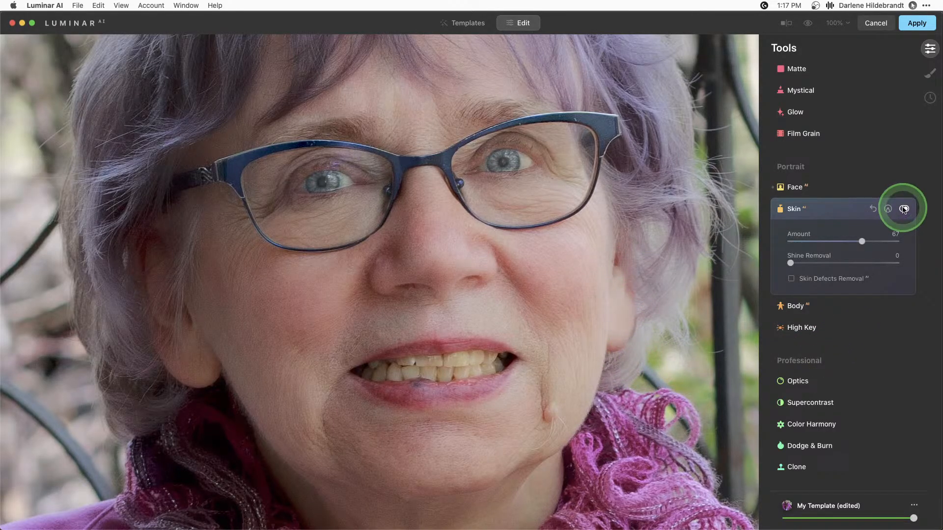
pyautogui.click(903, 210)
pyautogui.click(903, 209)
pyautogui.click(903, 210)
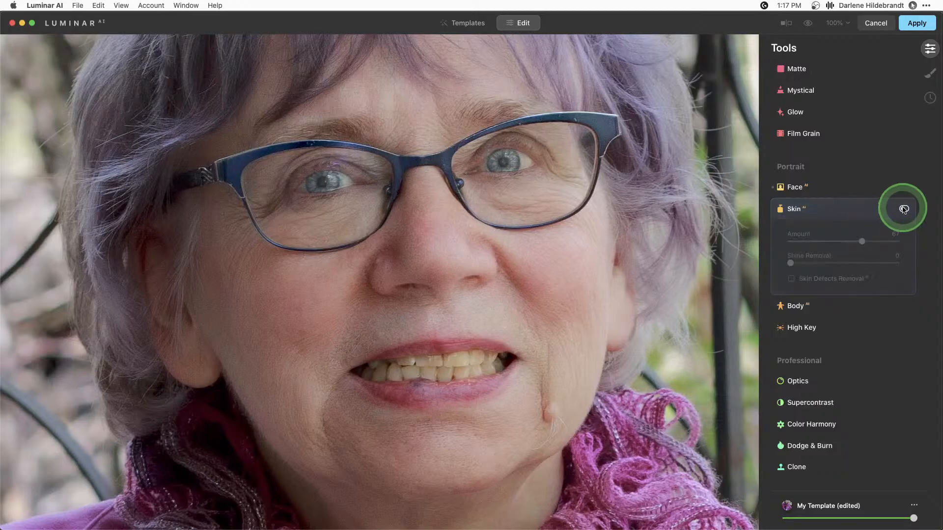
pyautogui.click(904, 210)
pyautogui.click(903, 210)
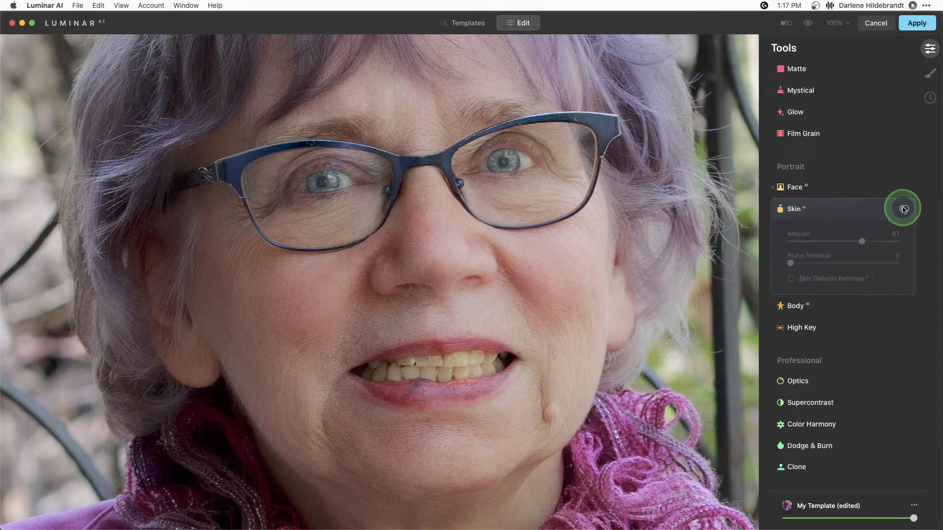
pyautogui.click(903, 210)
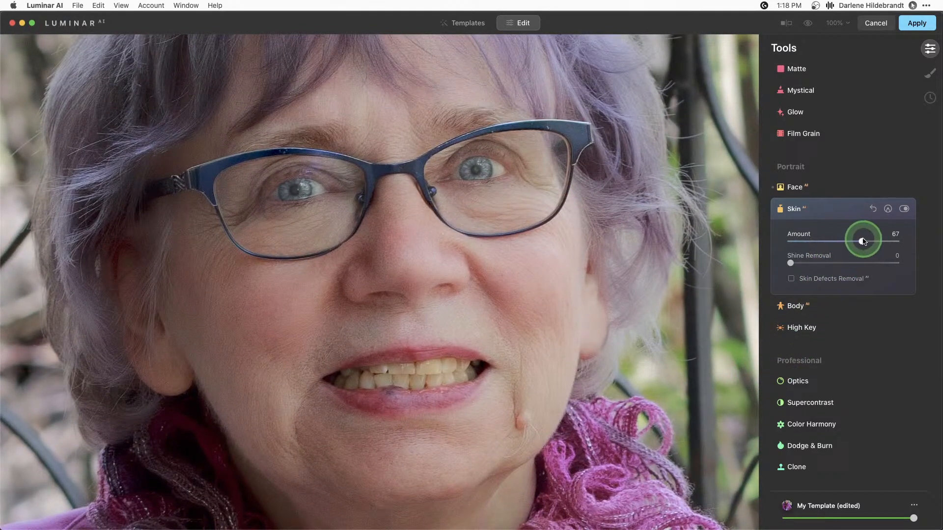
# Step: Reduce the skin smoothing Amount to 34 while checking the chin and neck up close
pyautogui.moveTo(863, 241); pyautogui.dragTo(827, 242)
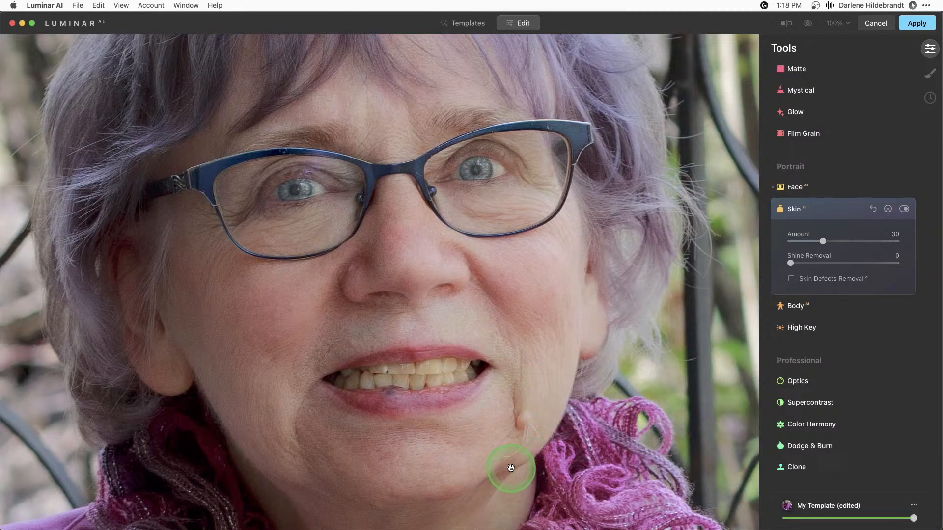
pyautogui.moveTo(511, 468); pyautogui.dragTo(518, 385)
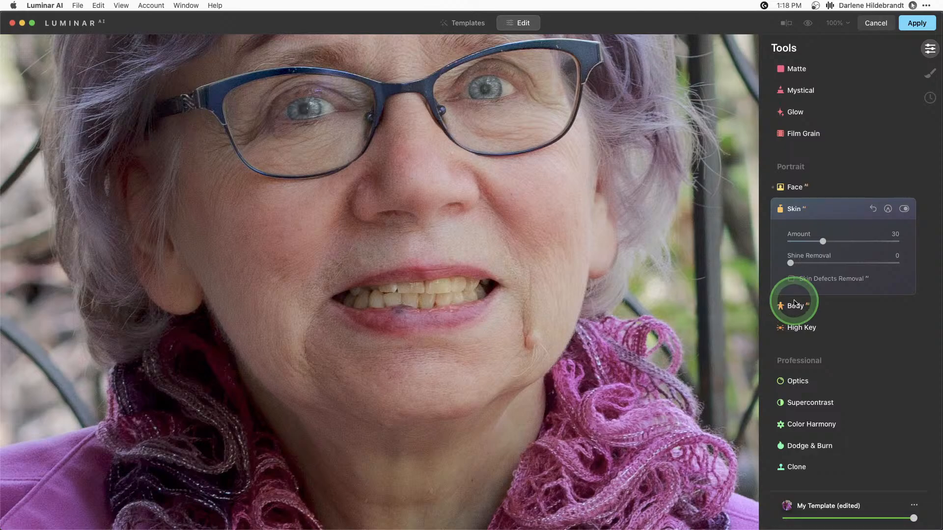
pyautogui.moveTo(822, 241); pyautogui.dragTo(828, 242)
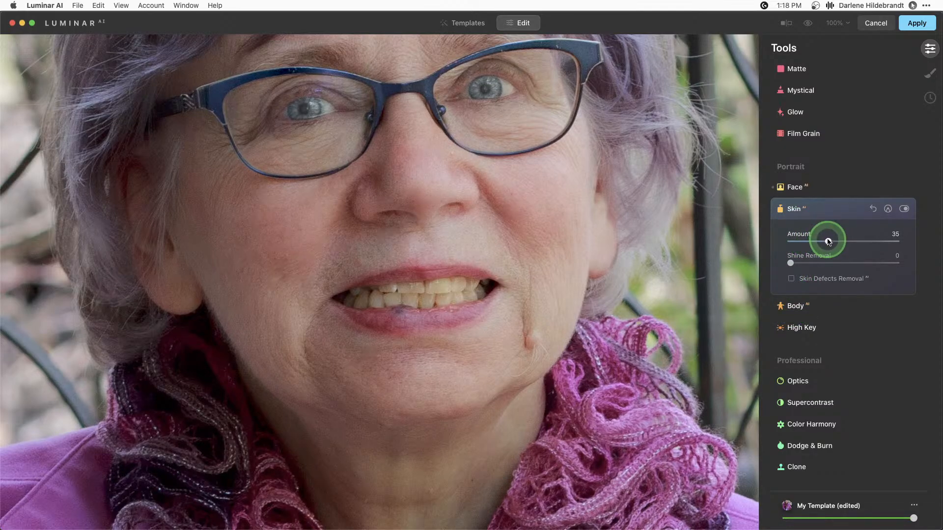
# Step: View the whole portrait and compare the retouched version with the original
pyautogui.click(574, 273)
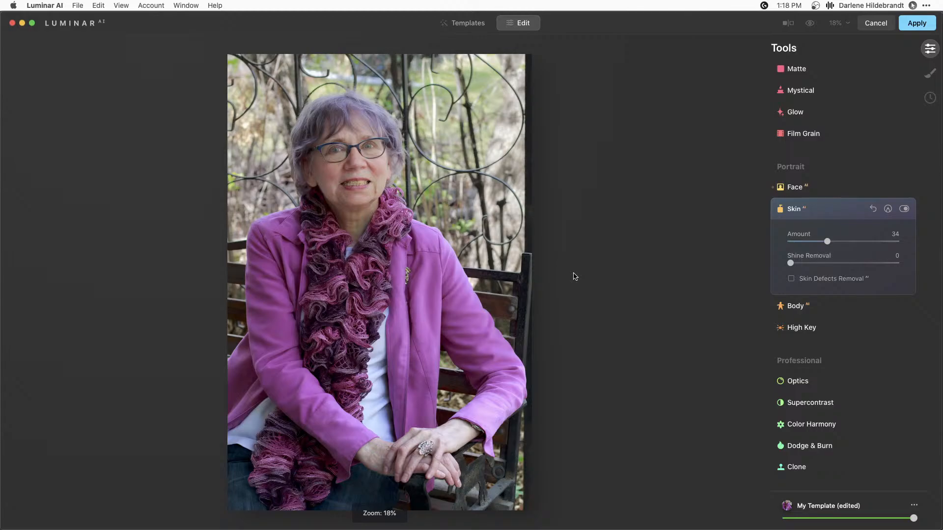
pyautogui.press('\\')
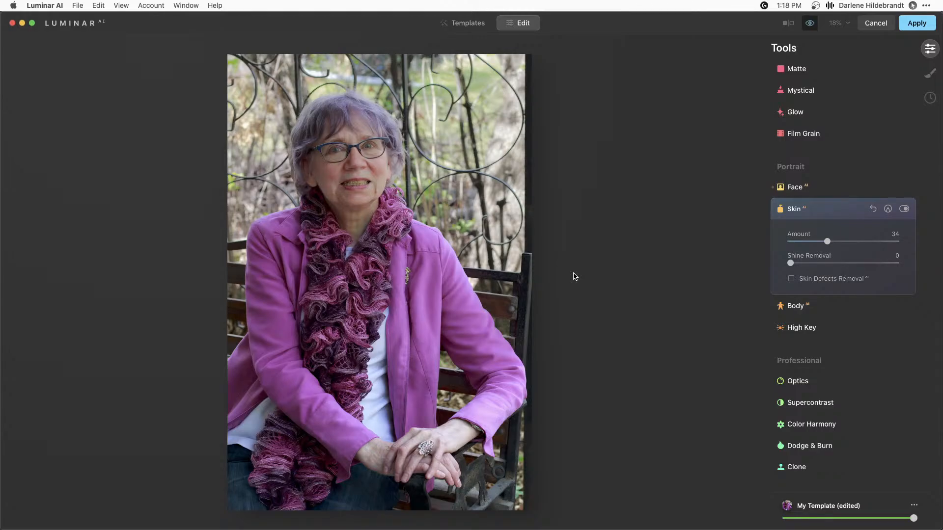
pyautogui.press('\\')
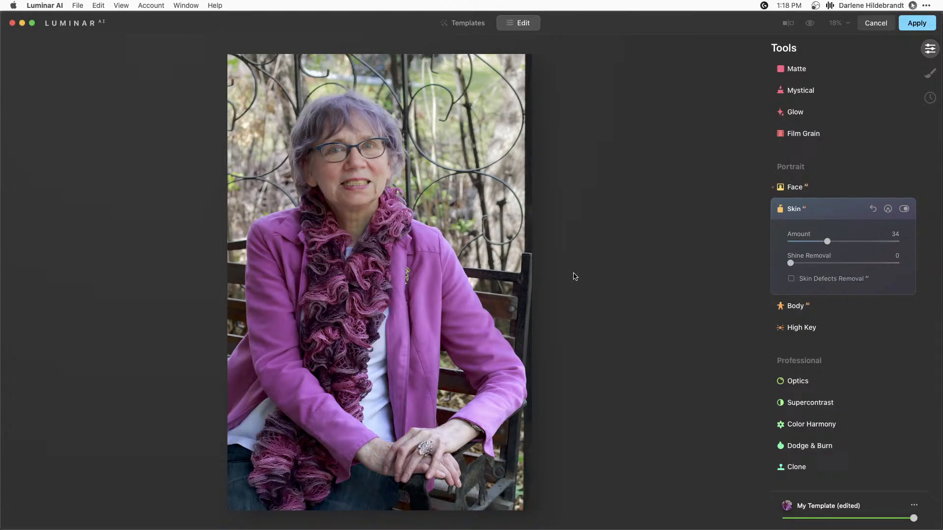
# Step: Boost the overall portrait with the Enhance tool by setting Accent to 69
pyautogui.scroll(10, 827, 280)
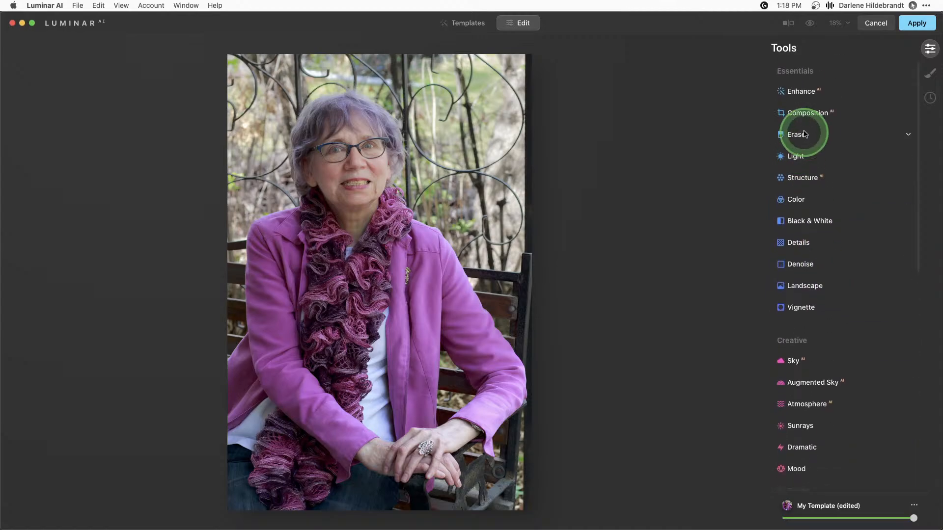
pyautogui.click(802, 91)
pyautogui.moveTo(792, 126); pyautogui.dragTo(866, 130)
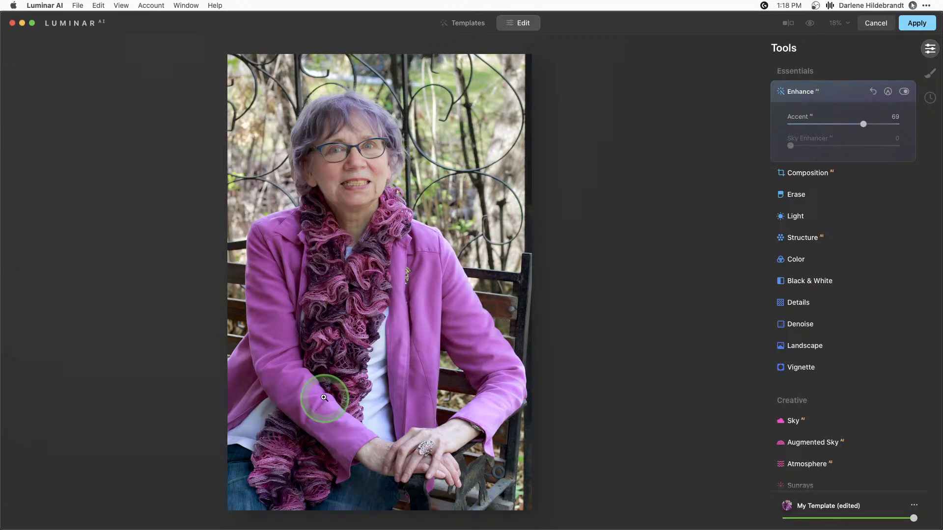
# Step: Erase the Enhance effect from the background around the head with a mask eraser at 93 opacity and radius up to 184
pyautogui.click(888, 93)
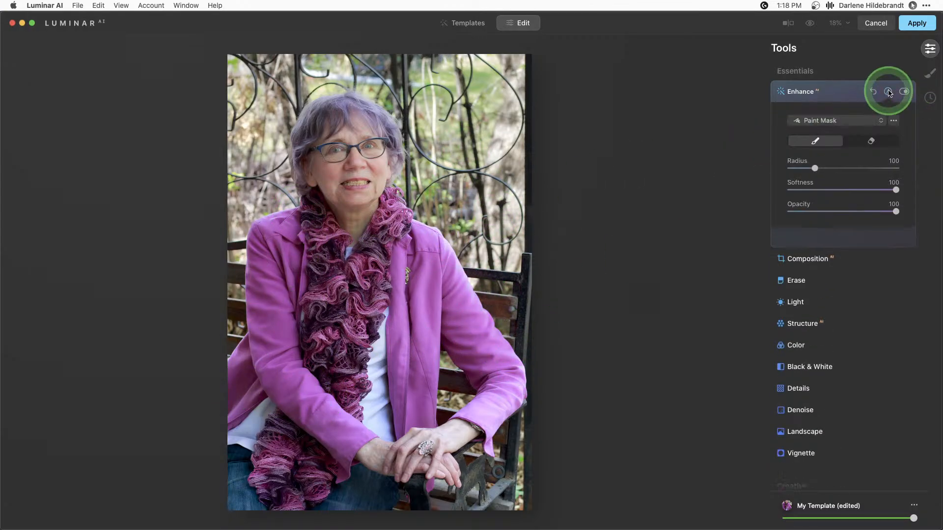
pyautogui.click(871, 141)
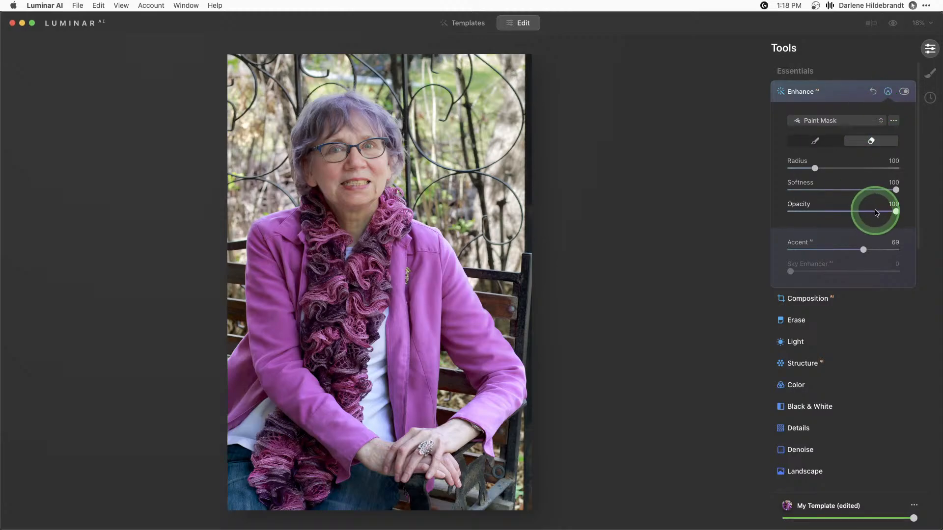
pyautogui.moveTo(895, 212); pyautogui.dragTo(888, 212)
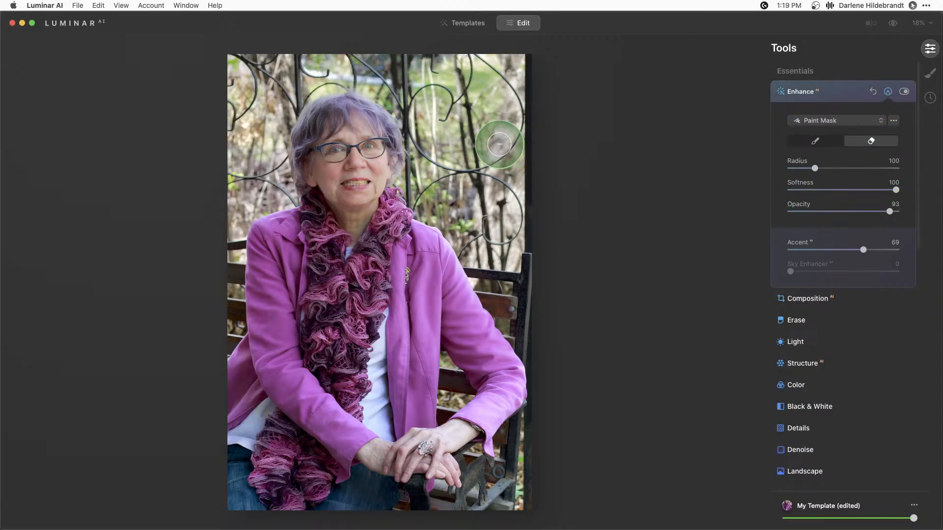
pyautogui.press(']')
pyautogui.press(']')
pyautogui.press(']')
pyautogui.press(']')
pyautogui.press(']')
pyautogui.press(']')
pyautogui.press(']')
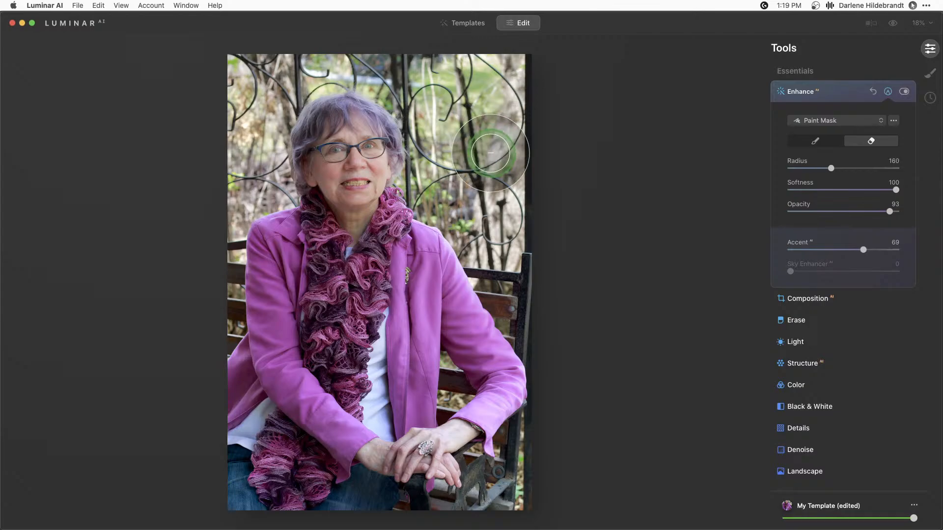
pyautogui.moveTo(503, 126)
pyautogui.mouseDown()
pyautogui.moveTo(452, 103)
pyautogui.moveTo(443, 129)
pyautogui.moveTo(461, 196)
pyautogui.moveTo(494, 193)
pyautogui.moveTo(513, 227)
pyautogui.moveTo(526, 85)
pyautogui.moveTo(515, 78)
pyautogui.moveTo(482, 152)
pyautogui.moveTo(517, 161)
pyautogui.mouseUp()
pyautogui.moveTo(250, 118)
pyautogui.mouseDown()
pyautogui.moveTo(214, 178)
pyautogui.moveTo(249, 180)
pyautogui.moveTo(231, 168)
pyautogui.moveTo(241, 71)
pyautogui.moveTo(347, 48)
pyautogui.moveTo(418, 67)
pyautogui.mouseUp()
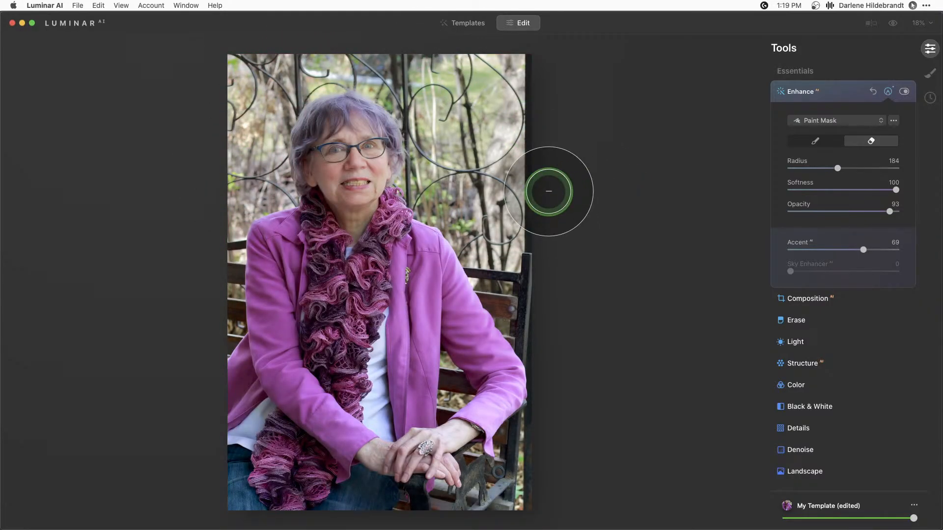
# Step: Erase the Enhance effect from the smaller background areas beside the shoulders and hair with a radius of 52, and close the tool
pyautogui.press('[')
pyautogui.press('[')
pyautogui.press('[')
pyautogui.press('[')
pyautogui.press('[')
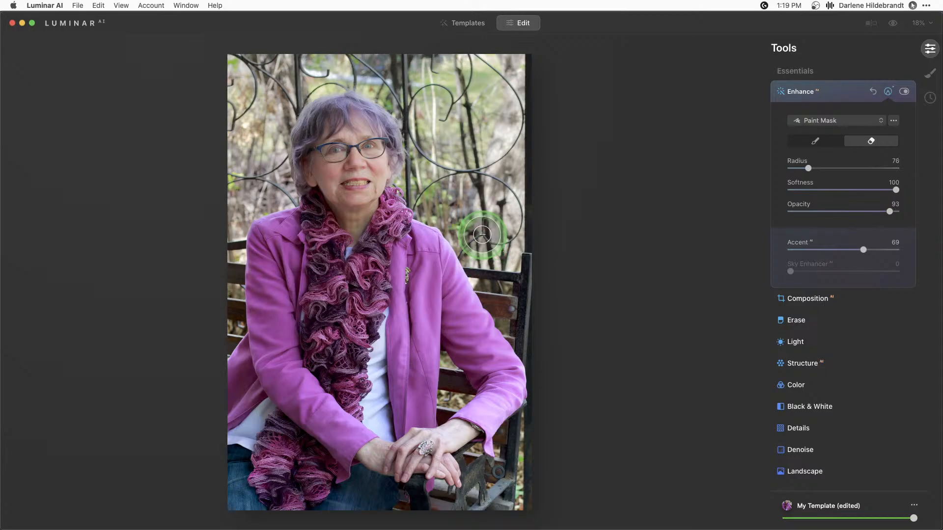
pyautogui.press('[')
pyautogui.press('[')
pyautogui.moveTo(479, 268)
pyautogui.mouseDown()
pyautogui.moveTo(484, 249)
pyautogui.moveTo(518, 257)
pyautogui.moveTo(493, 258)
pyautogui.mouseUp()
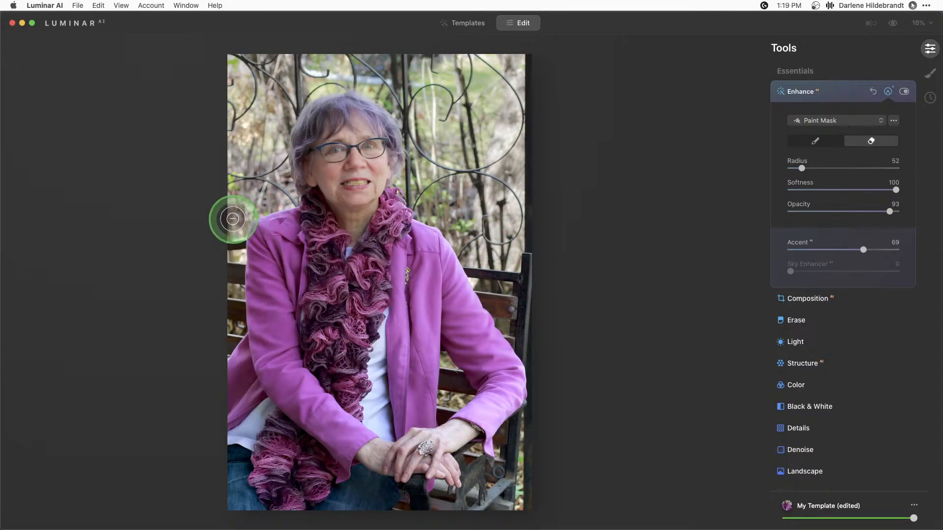
pyautogui.moveTo(231, 217)
pyautogui.mouseDown()
pyautogui.moveTo(231, 257)
pyautogui.moveTo(246, 198)
pyautogui.moveTo(280, 191)
pyautogui.moveTo(272, 128)
pyautogui.mouseUp()
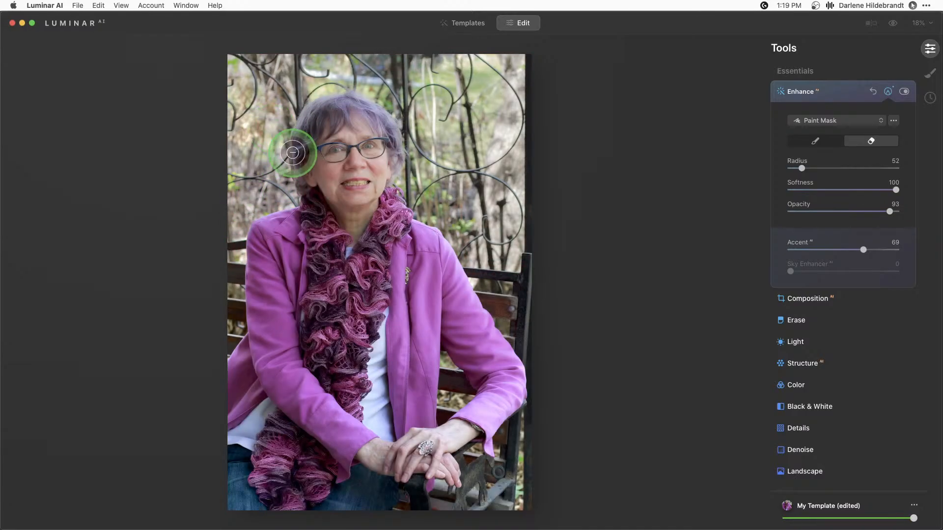
pyautogui.click(845, 96)
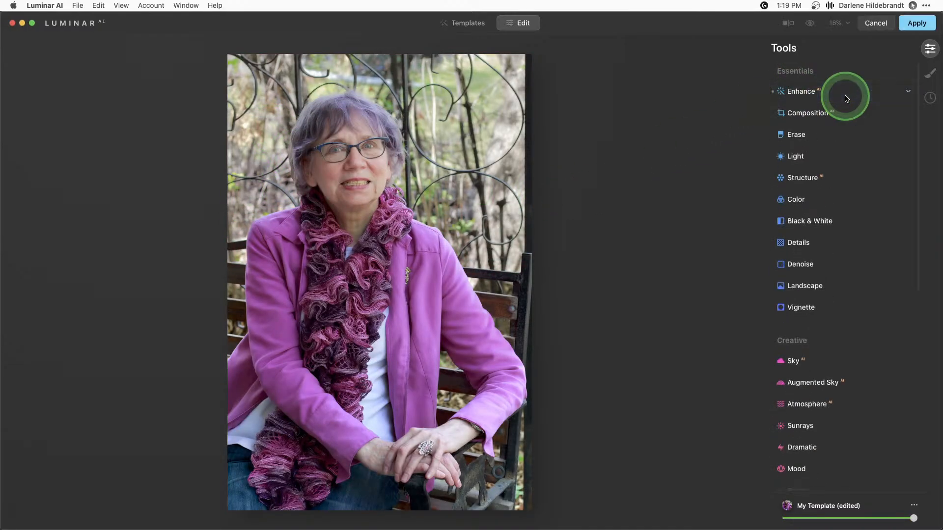
# Step: Increase the portrait's Smart Contrast to 17 with the Light tool and close the tool
pyautogui.scroll(-1, 840, 167)
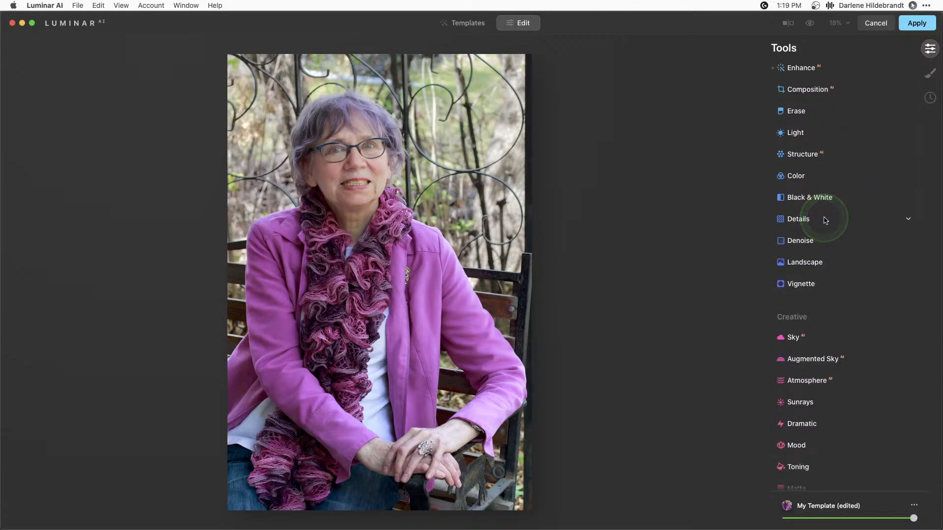
pyautogui.scroll(1, 825, 220)
pyautogui.click(798, 157)
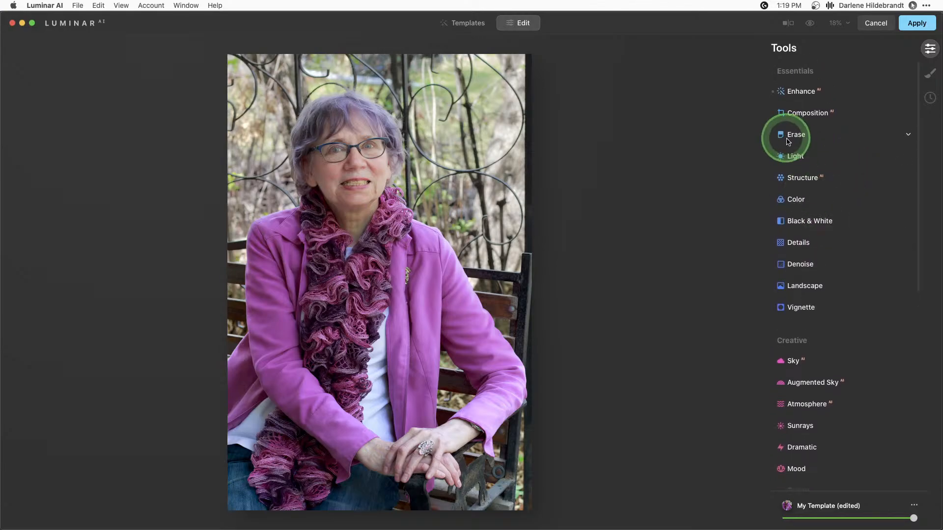
pyautogui.moveTo(841, 263); pyautogui.dragTo(852, 269)
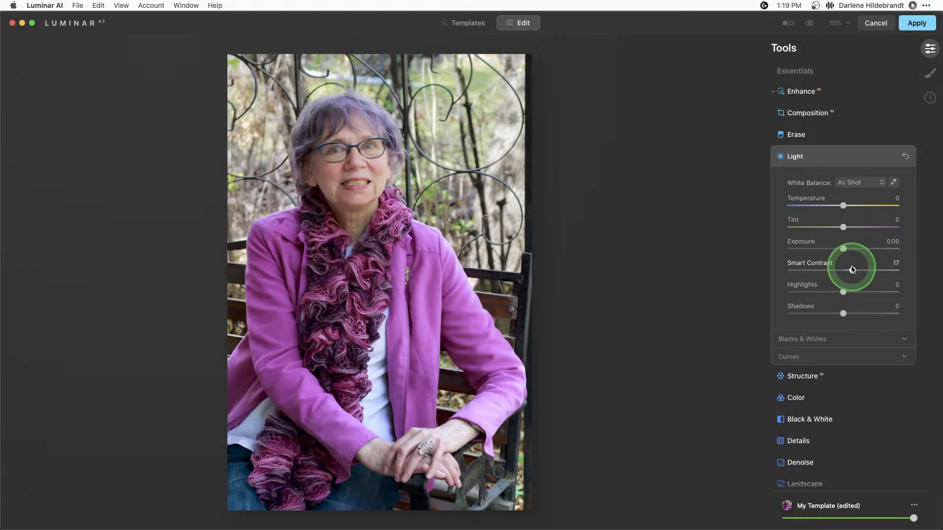
pyautogui.click(835, 159)
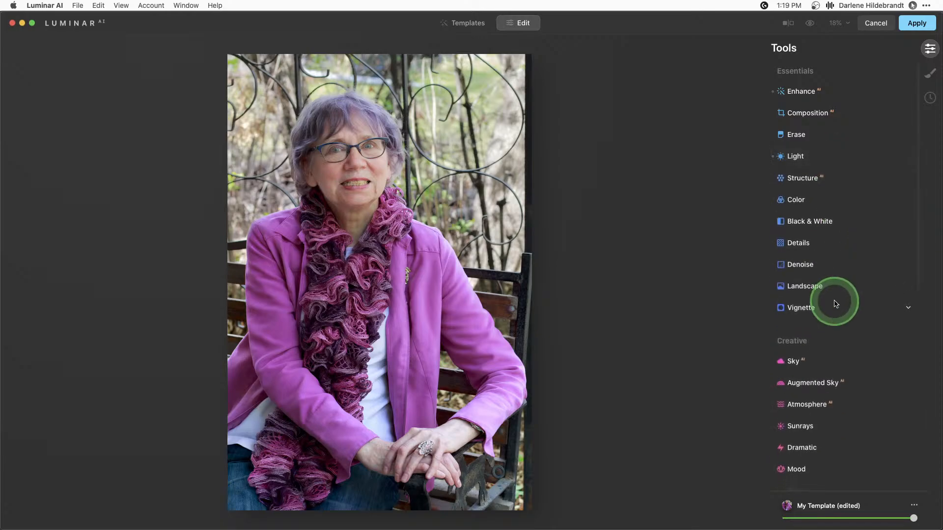
# Step: Add a dark vignette with Amount -76, Size 33, Roundness 16 and Feather -100 to make its shape easy to see
pyautogui.click(819, 313)
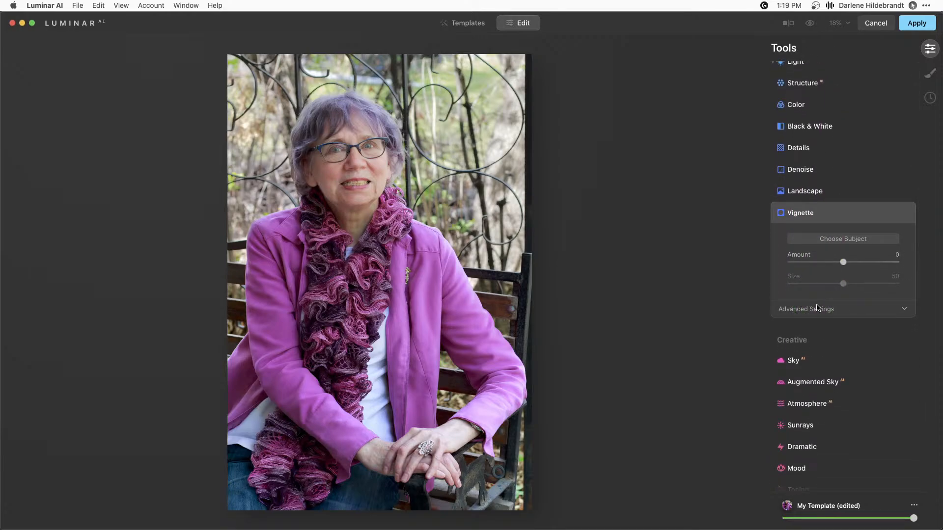
pyautogui.click(811, 311)
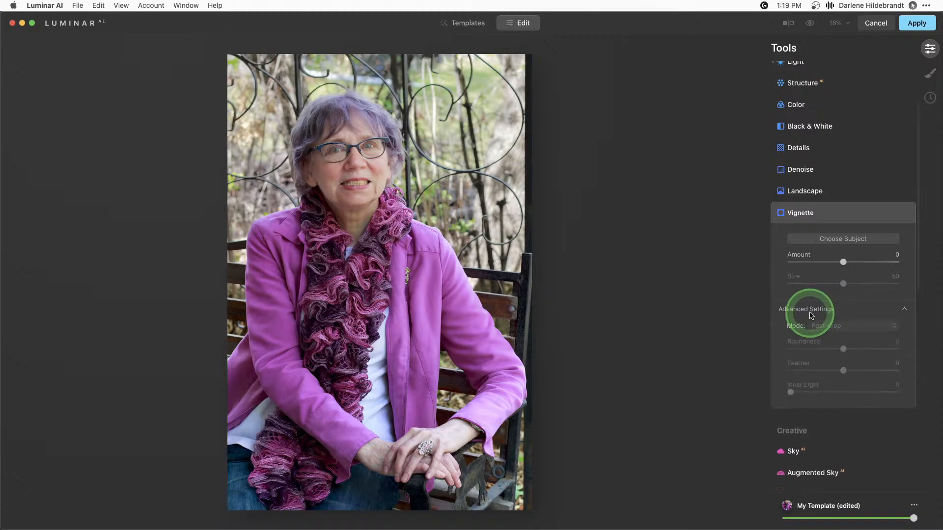
pyautogui.click(807, 264)
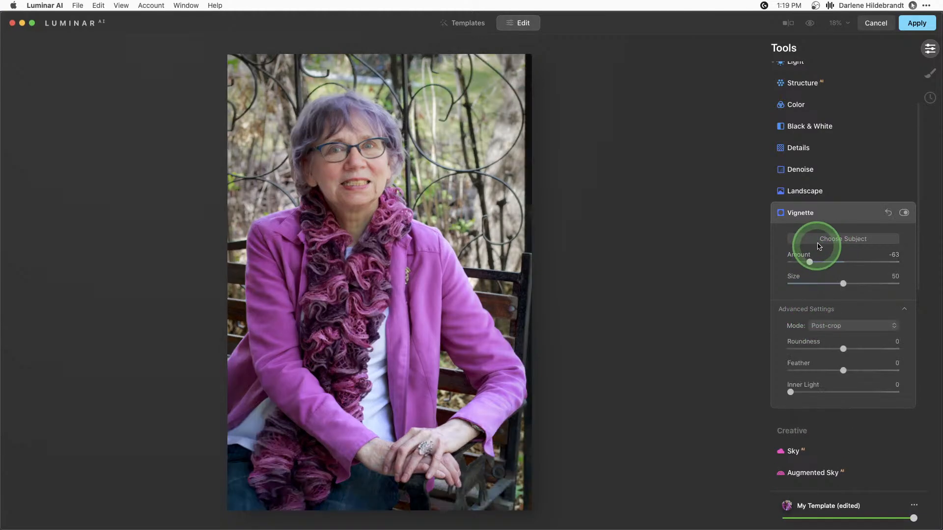
pyautogui.moveTo(814, 368); pyautogui.dragTo(753, 364)
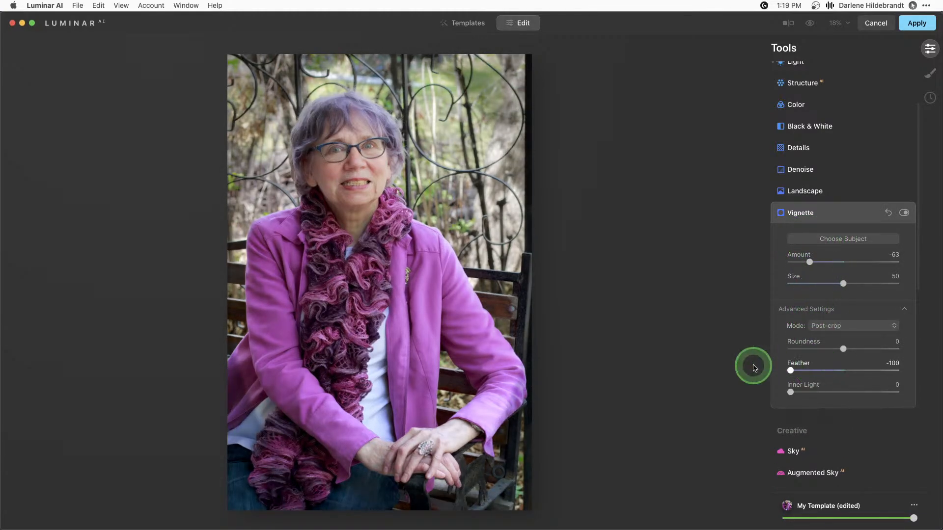
pyautogui.moveTo(811, 266); pyautogui.dragTo(826, 285)
pyautogui.click(836, 285)
pyautogui.moveTo(843, 347); pyautogui.dragTo(850, 348)
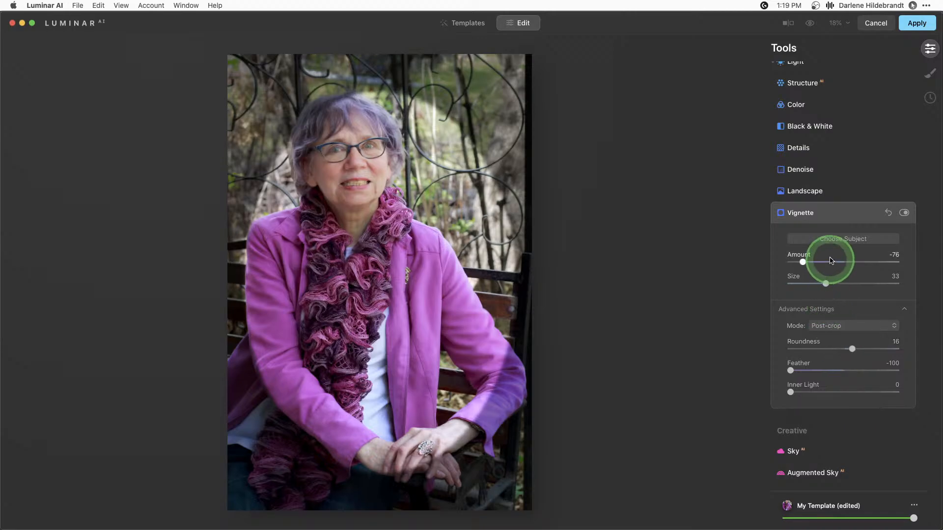
# Step: Choose the vignette's subject by placing its centre on the scarf just below the neck
pyautogui.click(833, 238)
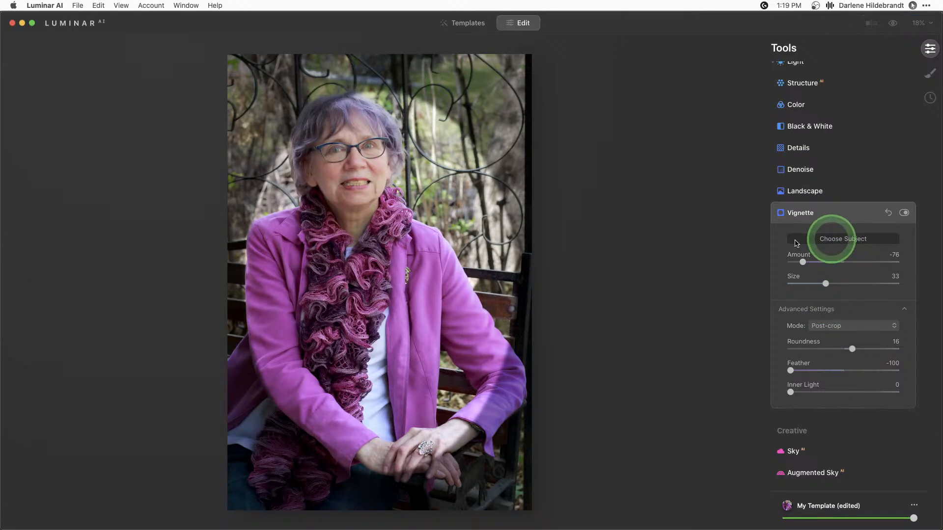
pyautogui.click(359, 246)
pyautogui.click(358, 261)
pyautogui.click(351, 256)
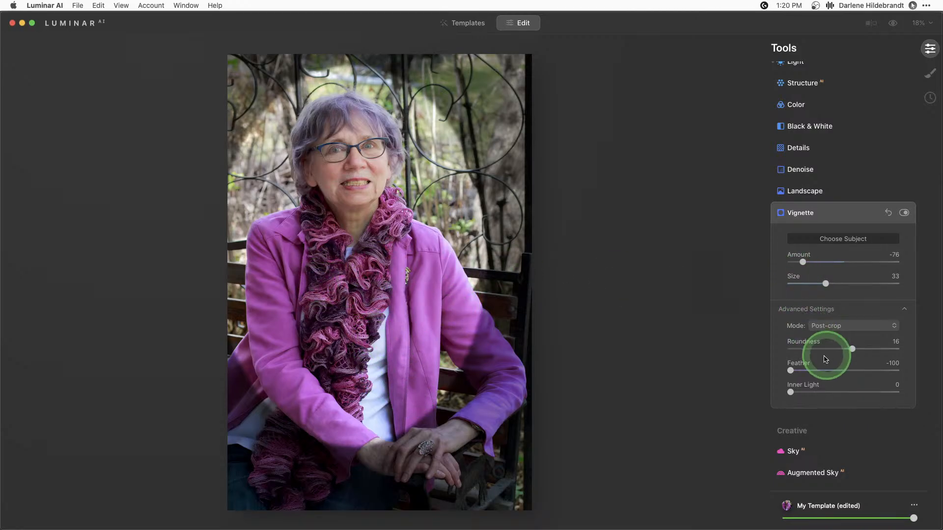
# Step: Soften the vignette by setting its Feather to 28 and its Amount to -54
pyautogui.moveTo(790, 370); pyautogui.dragTo(860, 372)
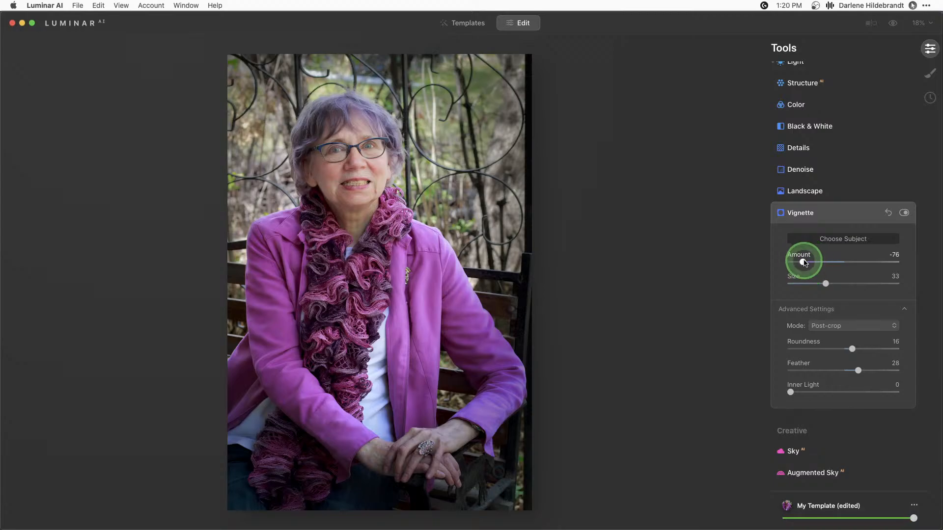
pyautogui.moveTo(804, 263); pyautogui.dragTo(817, 261)
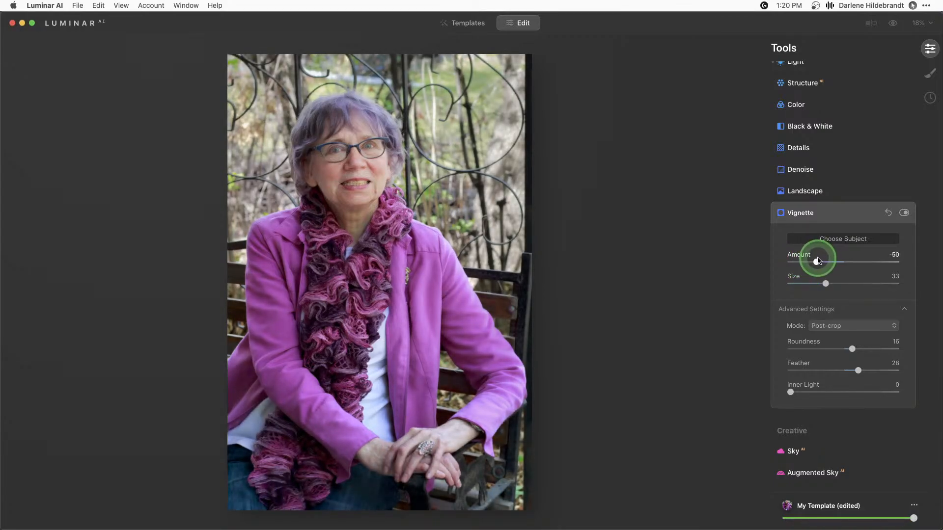
pyautogui.moveTo(818, 262); pyautogui.dragTo(815, 262)
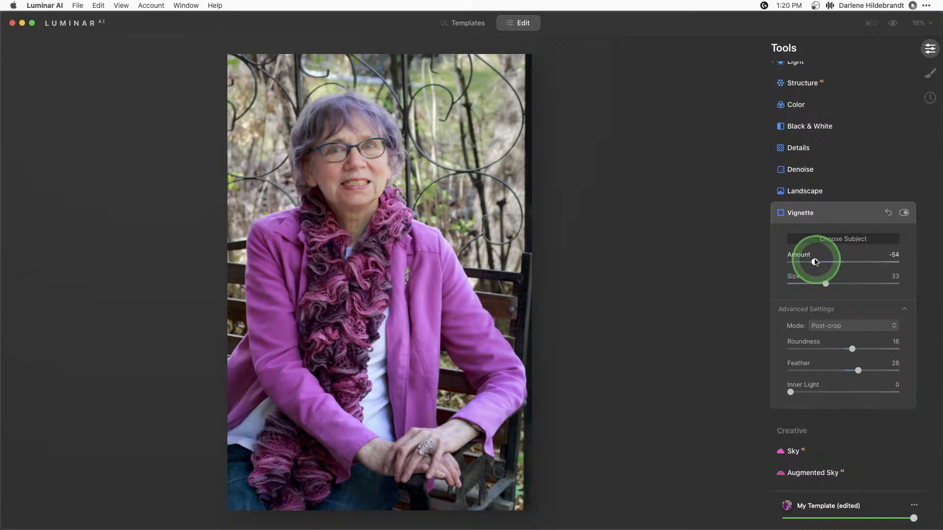
# Step: Compare the portrait with and without the vignette, leave the effect on and close the Vignette tool
pyautogui.click(904, 215)
pyautogui.click(904, 214)
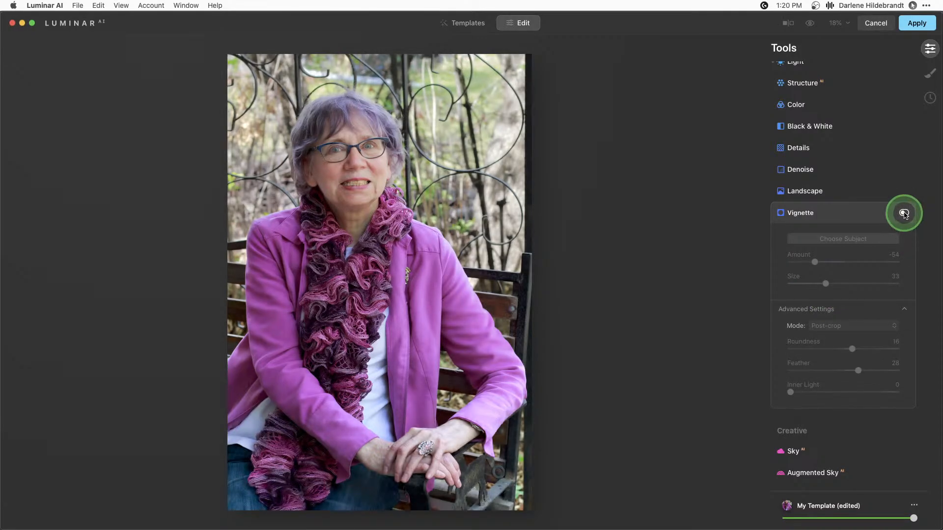
pyautogui.click(905, 214)
pyautogui.click(903, 214)
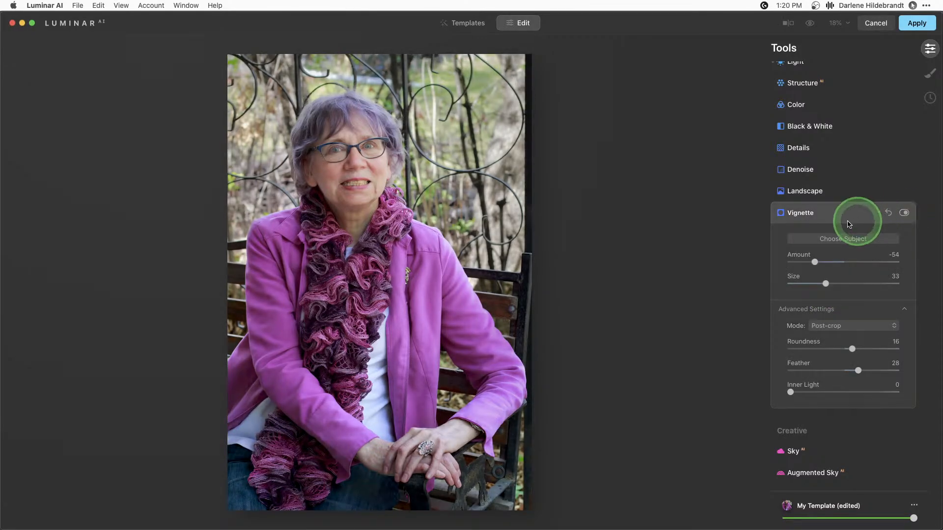
pyautogui.click(833, 215)
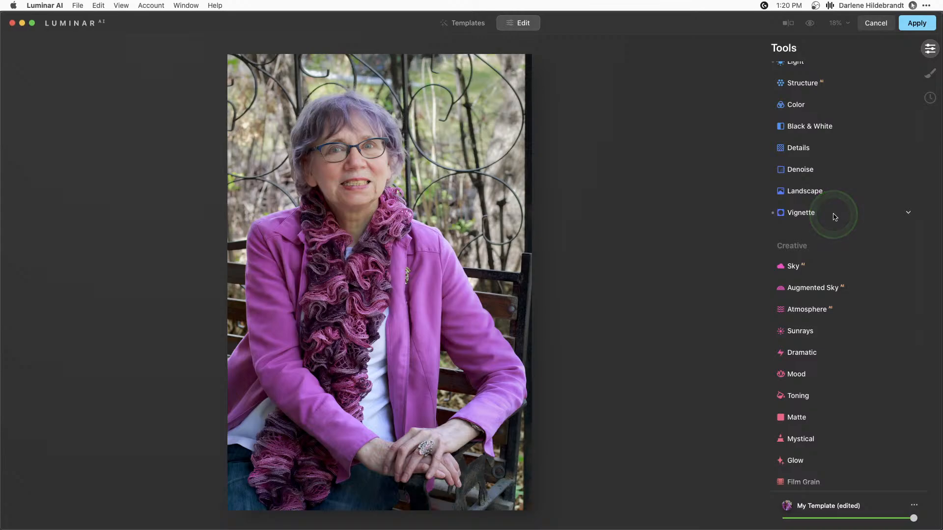
# Step: Open the Color tool and its HSL settings, try Remove Color Cast on the whole portrait and reset it to 0
pyautogui.scroll(5, 833, 216)
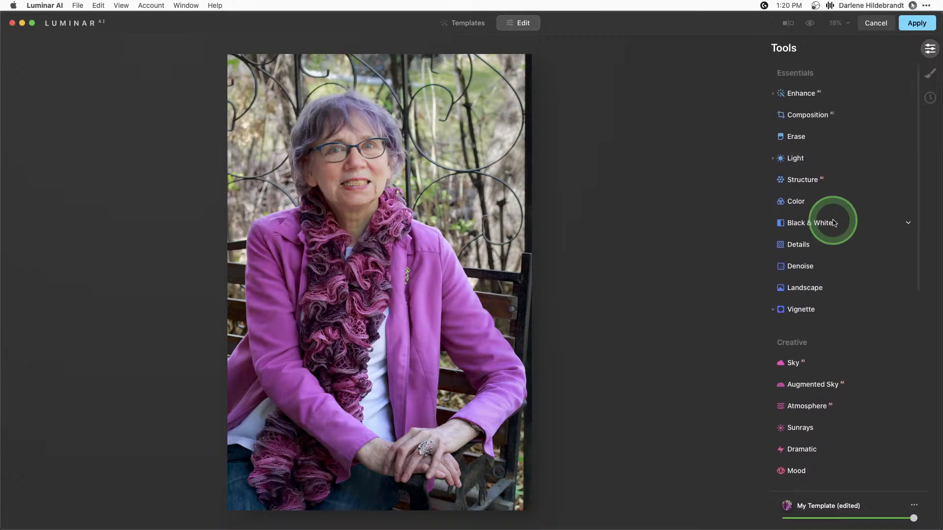
pyautogui.click(805, 201)
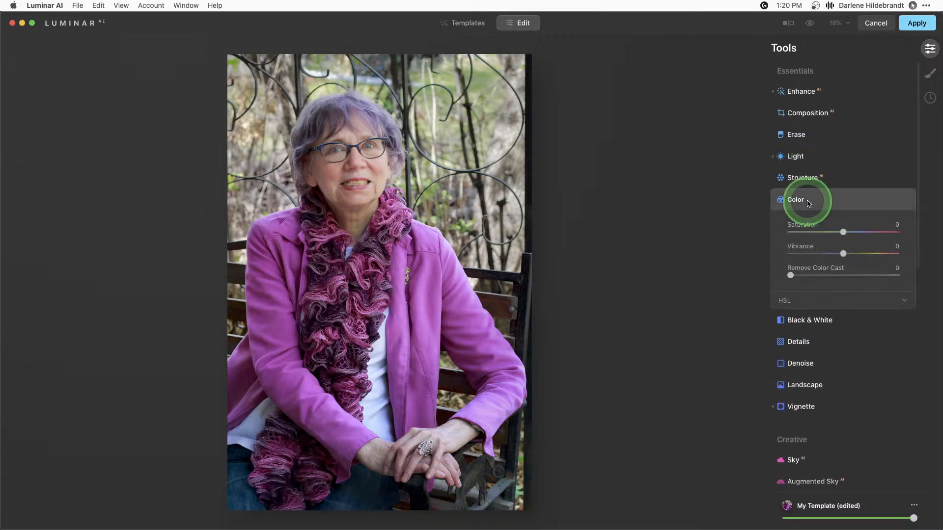
pyautogui.click(803, 296)
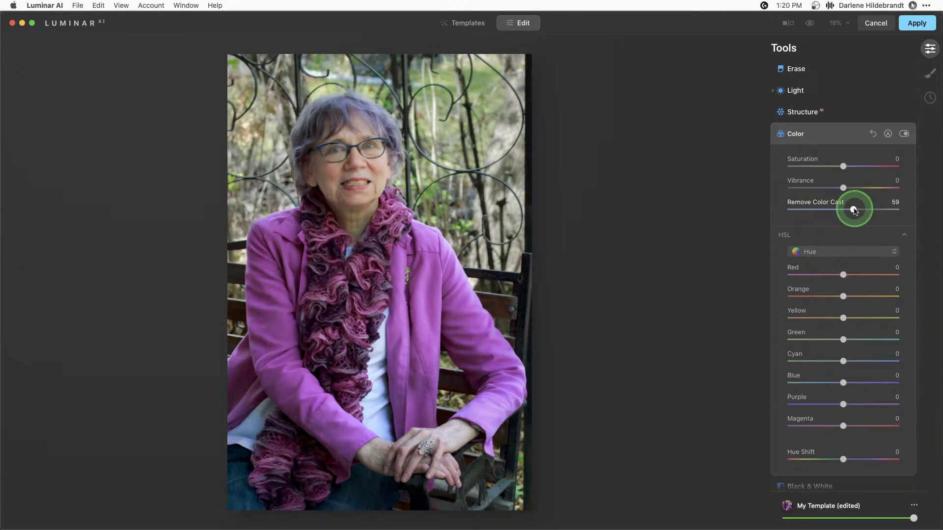
pyautogui.moveTo(801, 211); pyautogui.dragTo(778, 211)
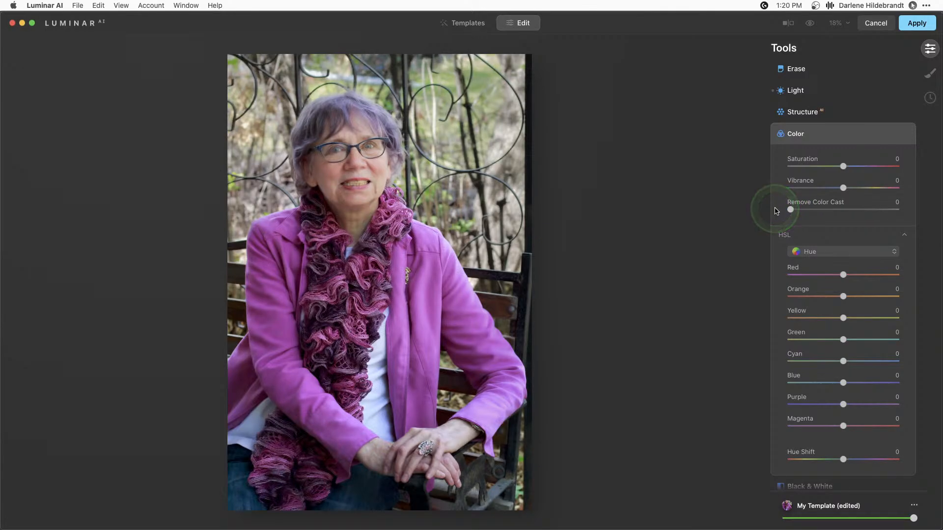
# Step: Set Remove Color Cast to 17 while viewing the face at 50%, and compare the portrait with and without the color adjustment
pyautogui.click(837, 22)
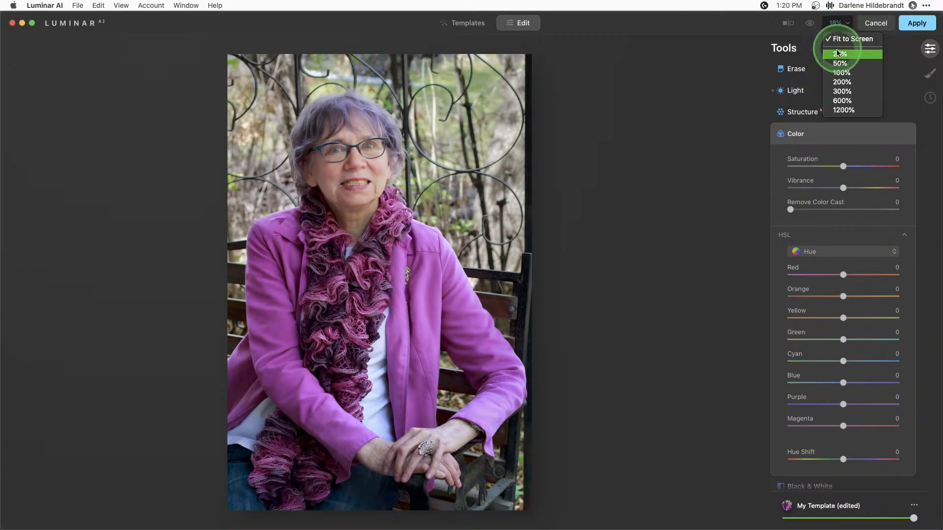
pyautogui.click(837, 63)
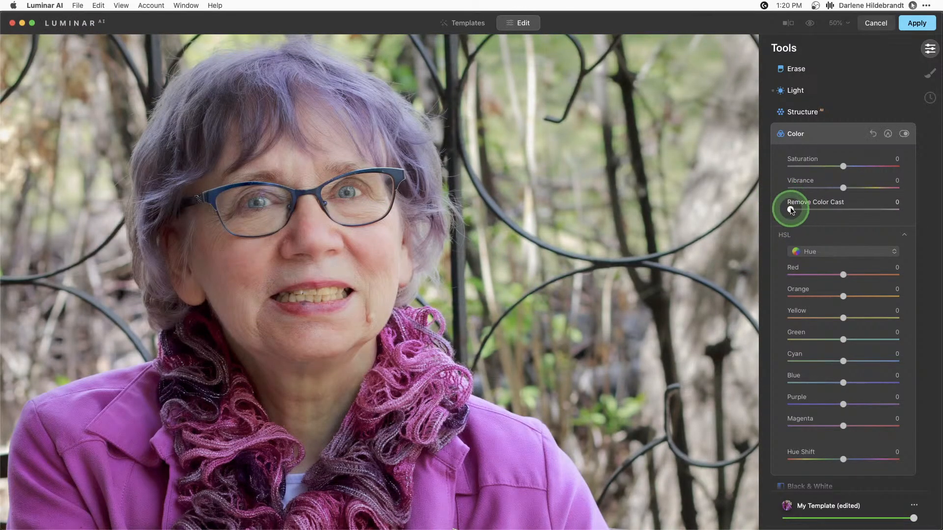
pyautogui.moveTo(802, 211); pyautogui.dragTo(810, 210)
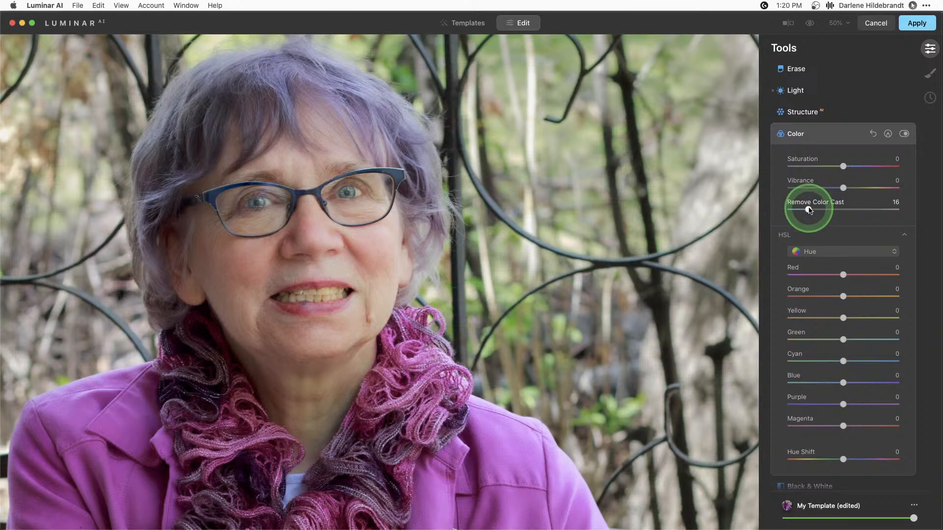
pyautogui.moveTo(809, 209); pyautogui.dragTo(824, 210)
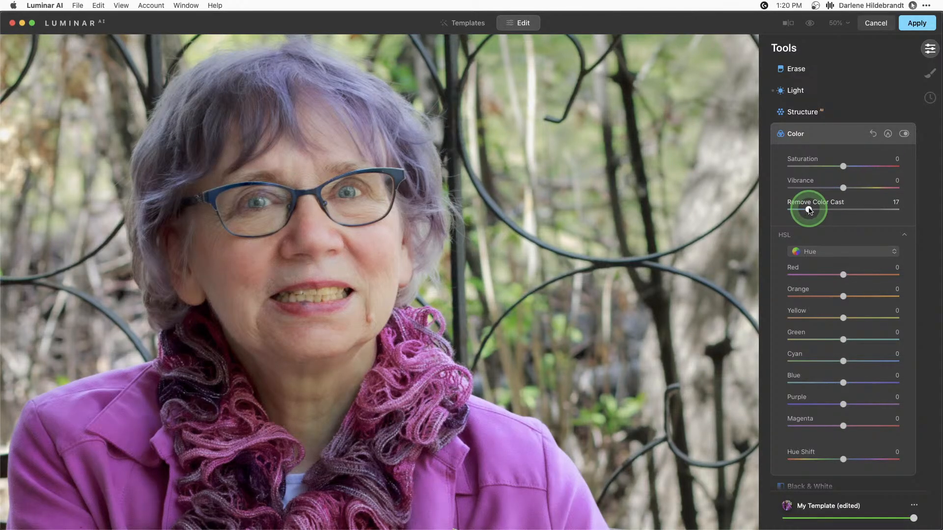
pyautogui.click(904, 134)
pyautogui.click(904, 134)
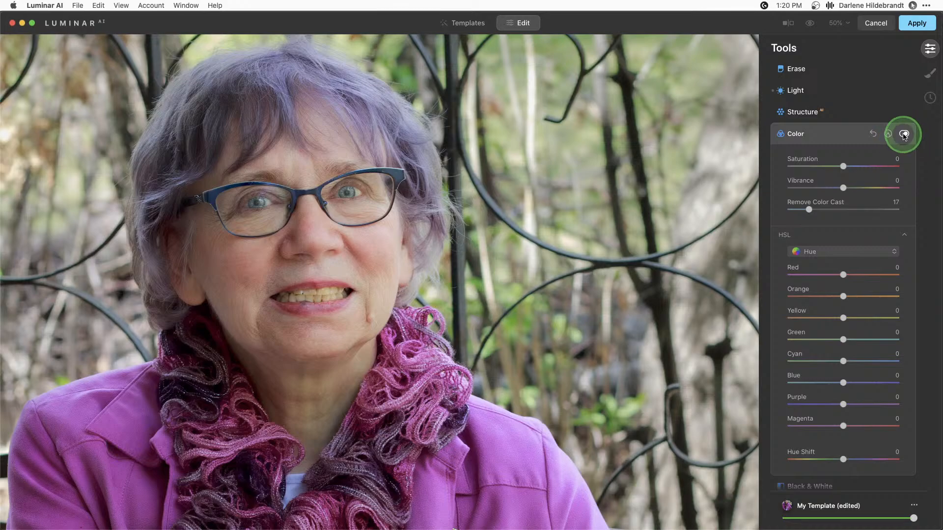
# Step: Compare the face repeatedly with the Color tool disabled and enabled, leaving the adjustment on
pyautogui.click(904, 134)
pyautogui.click(904, 134)
pyautogui.click(904, 134)
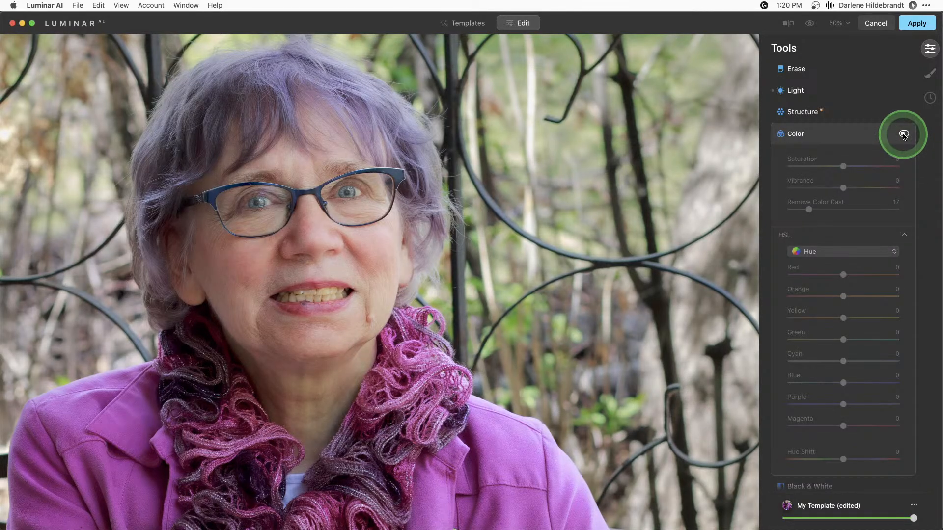
pyautogui.click(904, 135)
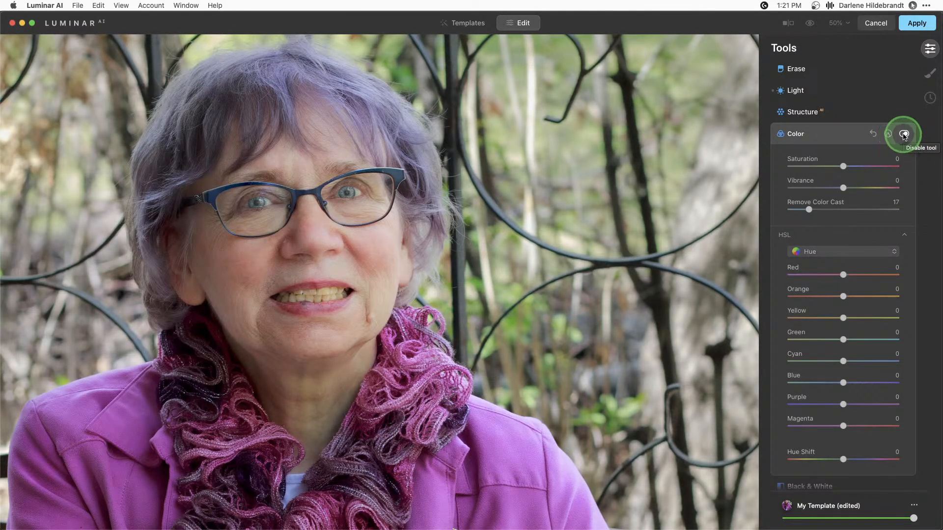
pyautogui.click(904, 134)
pyautogui.click(896, 142)
# Step: Reduce Remove Color Cast to 13, close the Color tool and return to the whole portrait
pyautogui.moveTo(810, 210); pyautogui.dragTo(808, 211)
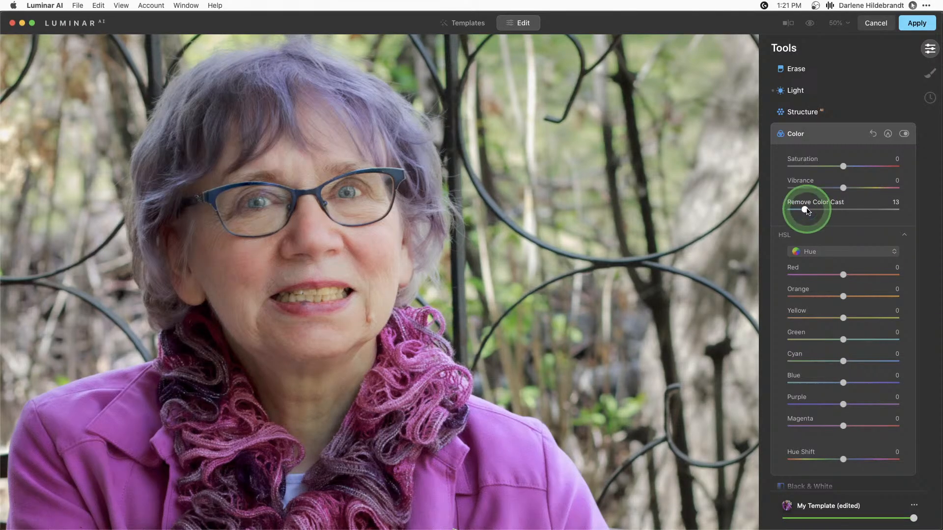
pyautogui.click(830, 134)
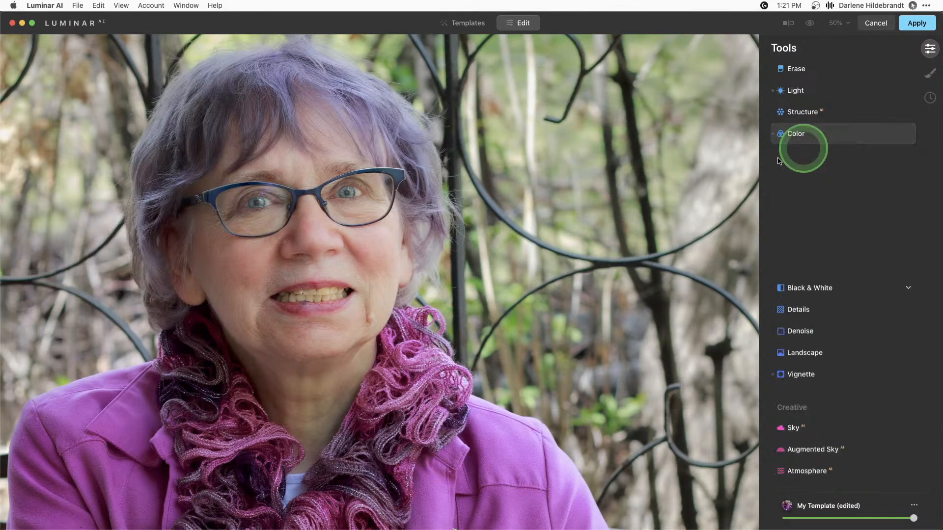
pyautogui.click(642, 192)
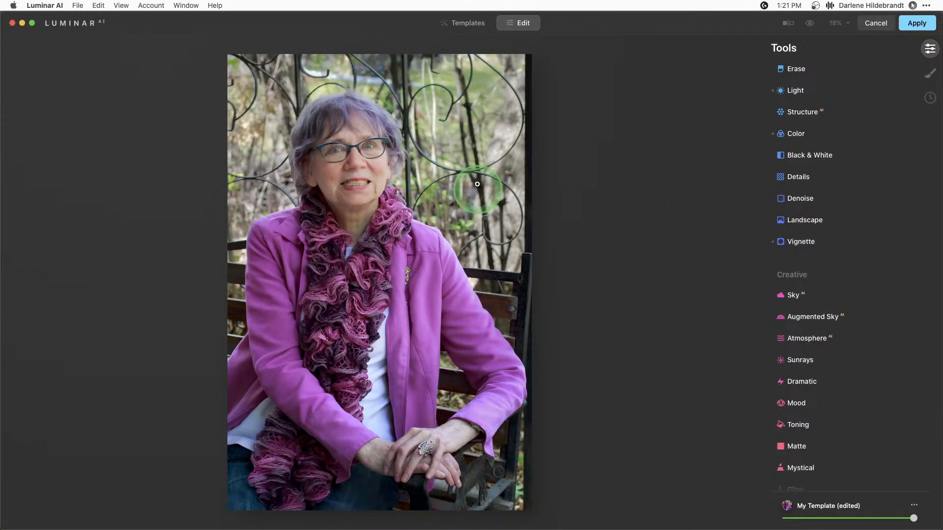
# Step: Reopen the Color tool and set the Green luminance to -56 in the HSL settings
pyautogui.click(796, 133)
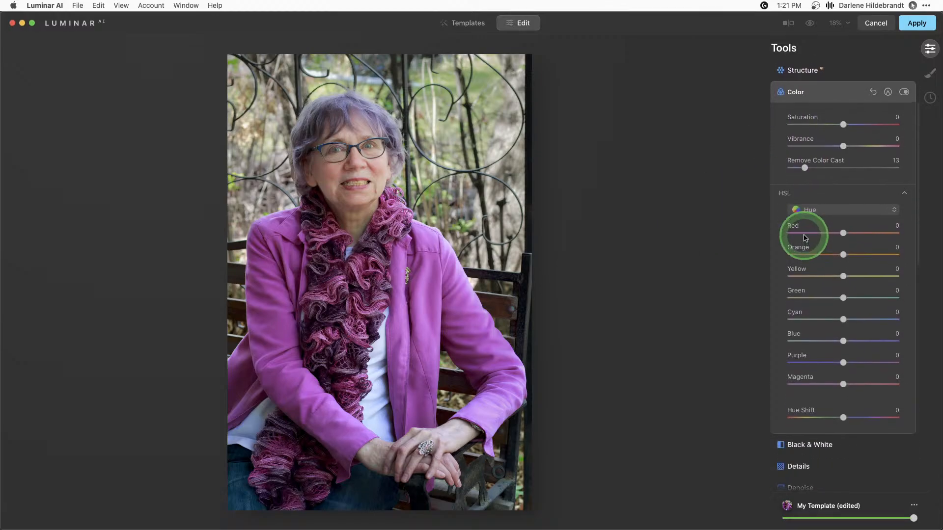
pyautogui.scroll(1, 805, 238)
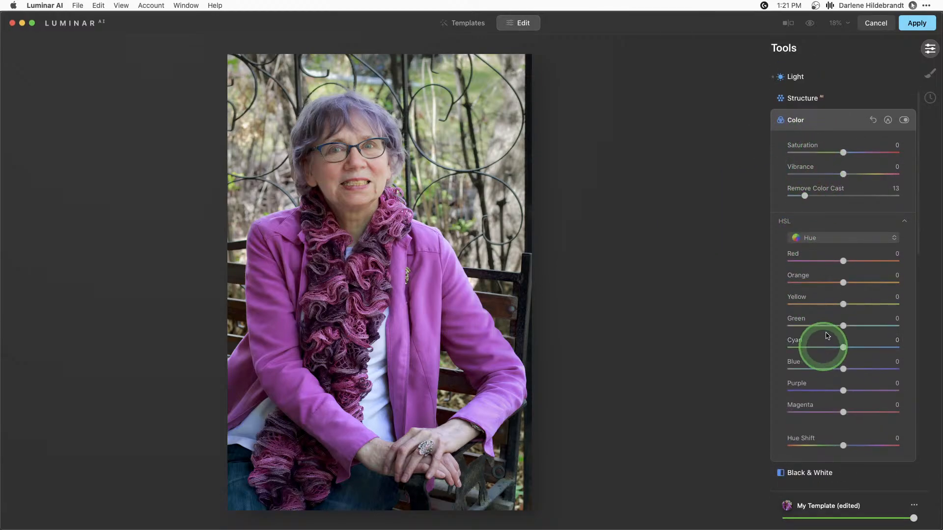
pyautogui.click(825, 237)
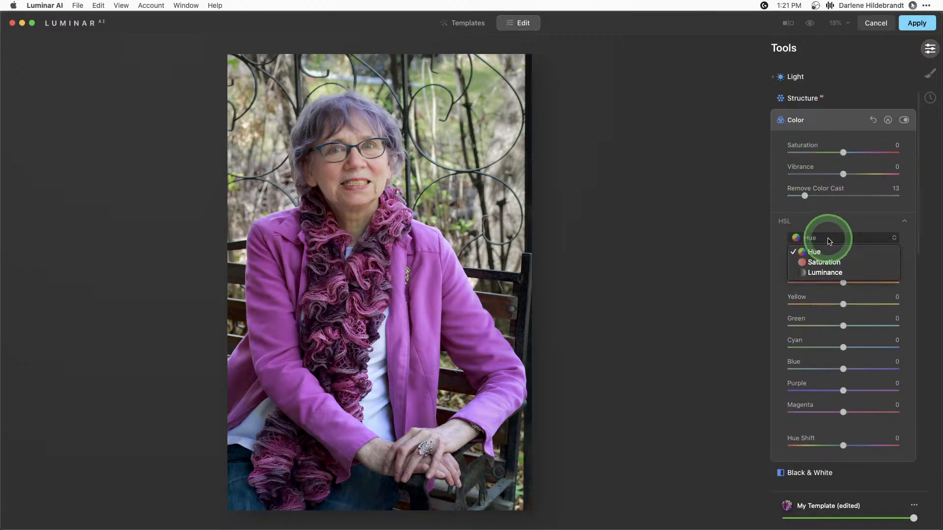
pyautogui.click(828, 273)
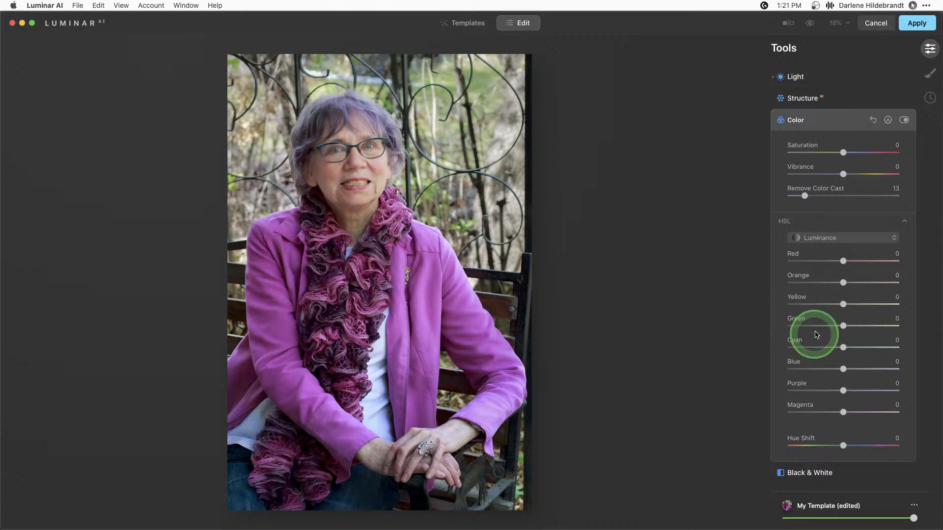
pyautogui.moveTo(811, 326)
pyautogui.mouseDown()
pyautogui.moveTo(892, 327)
pyautogui.moveTo(760, 326)
pyautogui.moveTo(921, 337)
pyautogui.moveTo(801, 339)
pyautogui.moveTo(811, 332)
pyautogui.mouseUp()
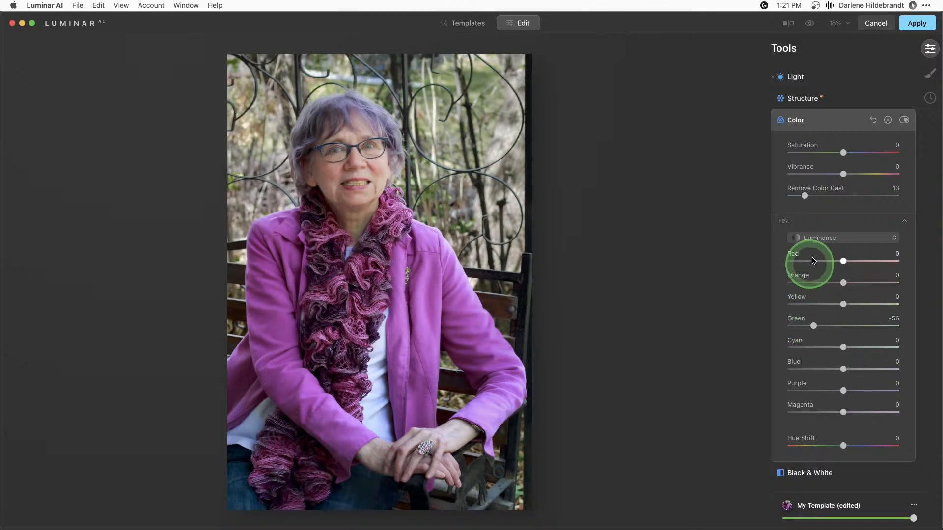
# Step: Switch the HSL settings to Saturation and set Green to -42
pyautogui.click(818, 237)
pyautogui.click(821, 264)
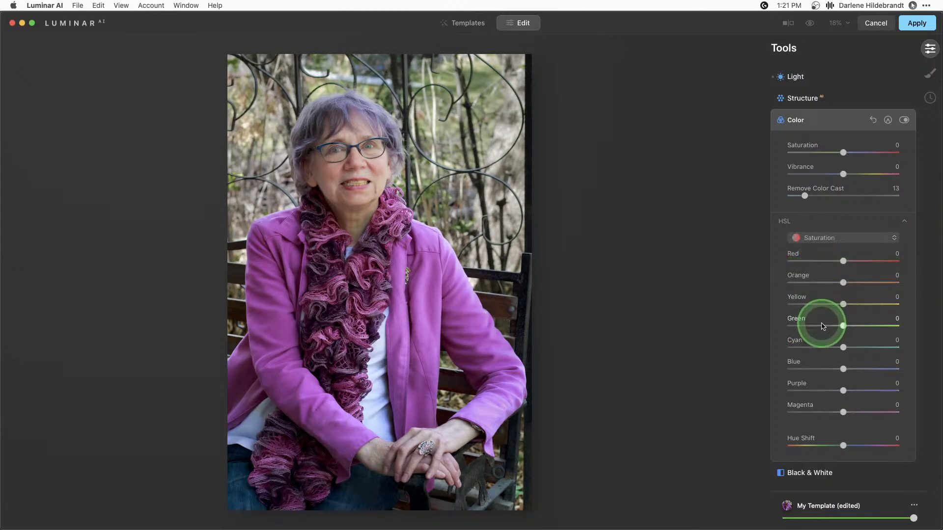
pyautogui.doubleClick(823, 325)
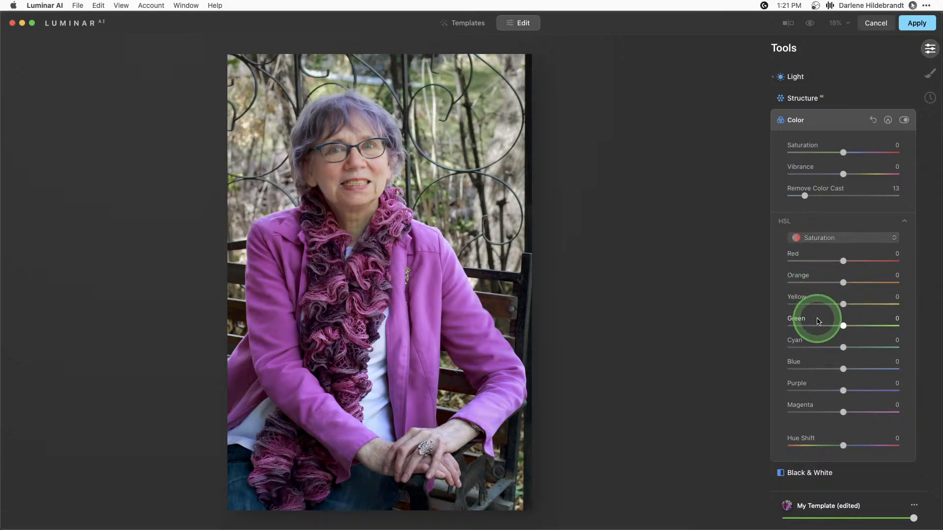
pyautogui.click(819, 325)
# Step: Return the HSL settings to Luminance, try Orange at -90, reset it and set it to -33
pyautogui.click(819, 238)
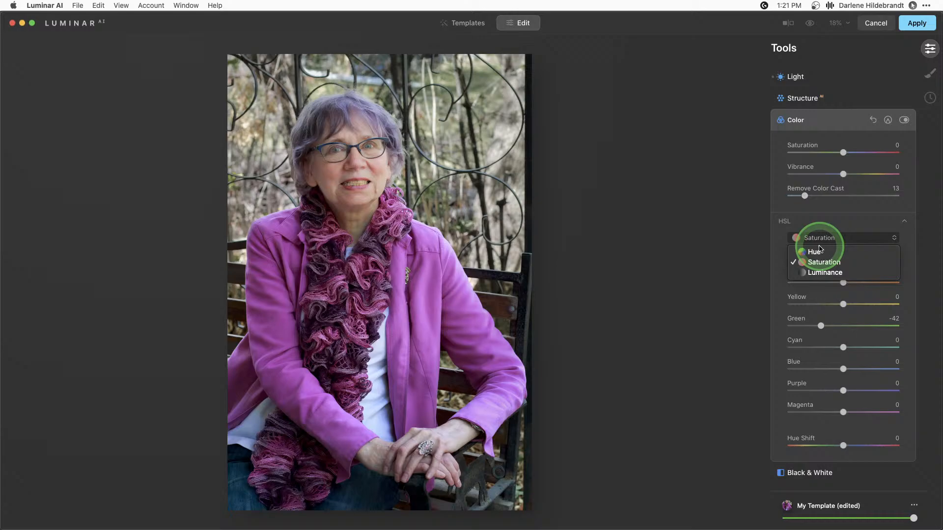
pyautogui.click(824, 273)
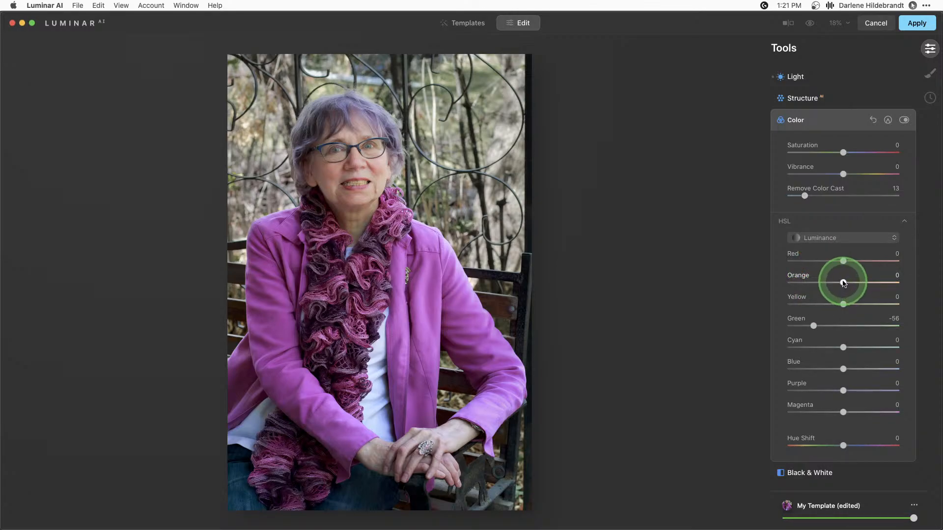
pyautogui.moveTo(843, 283); pyautogui.dragTo(795, 282)
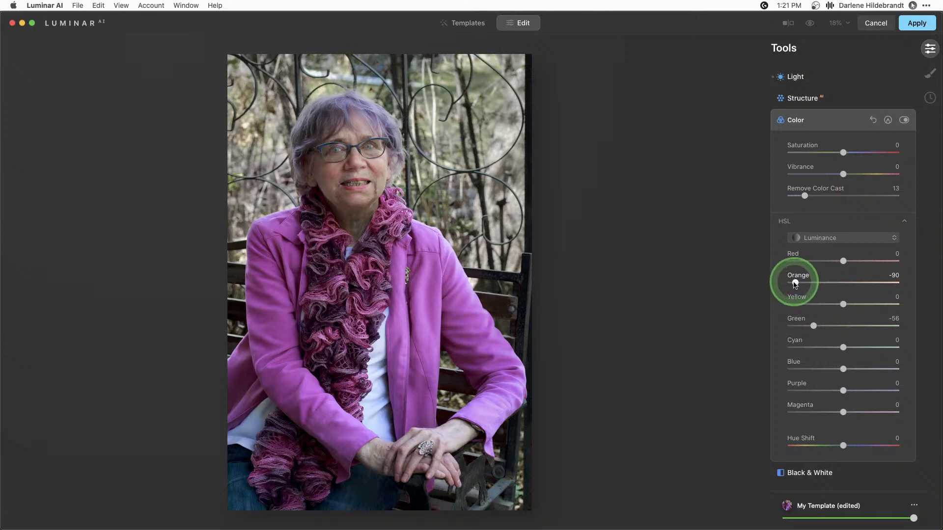
pyautogui.doubleClick(795, 283)
pyautogui.scroll(2, 863, 292)
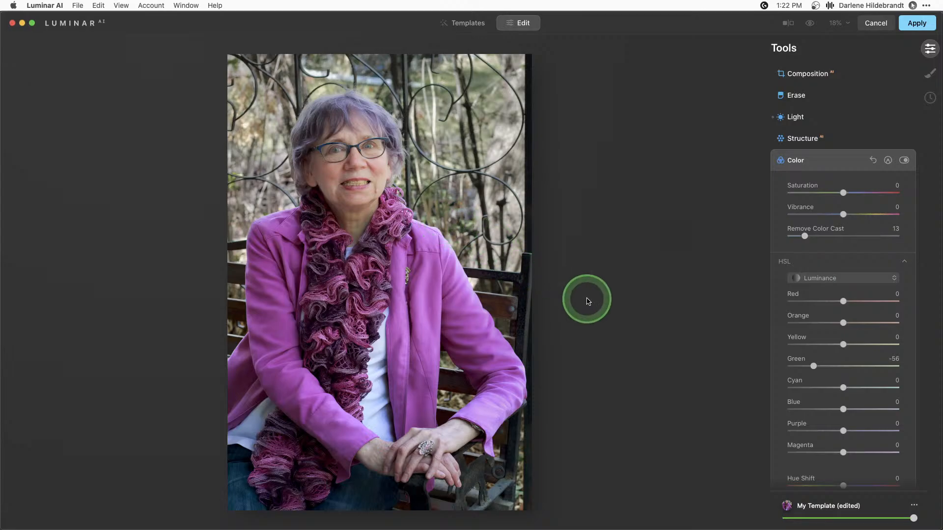
pyautogui.click(825, 322)
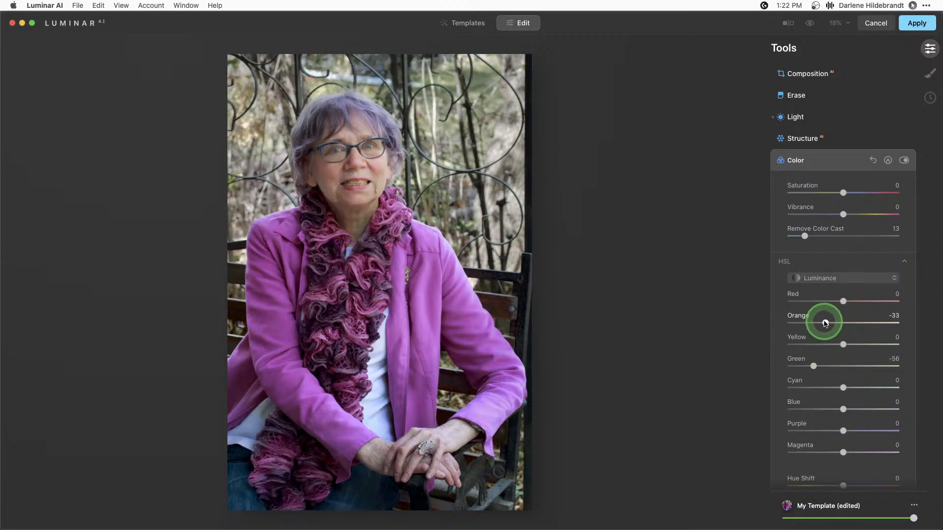
# Step: Mute the warm background tones by setting the HSL Saturation of Orange to -44 and Yellow to -35
pyautogui.click(825, 277)
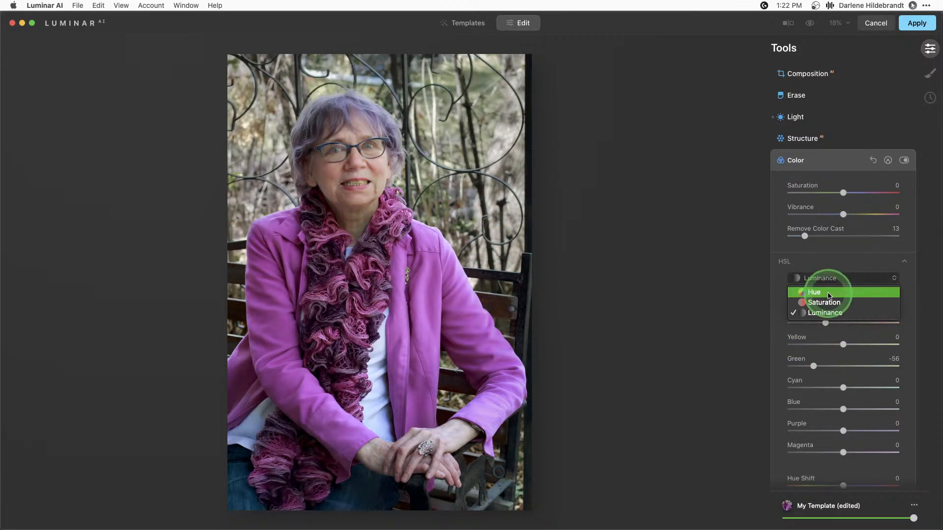
pyautogui.click(827, 302)
pyautogui.scroll(-1, 827, 332)
pyautogui.click(824, 313)
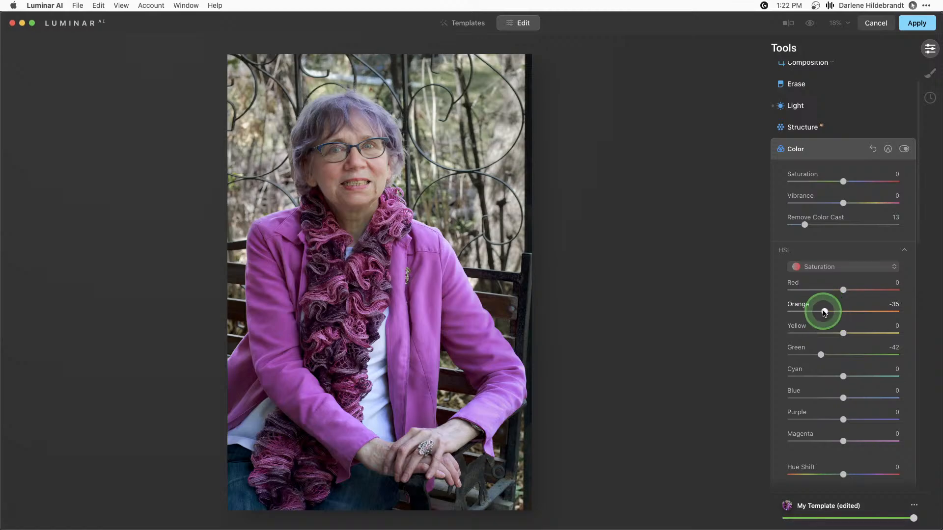
pyautogui.moveTo(824, 312); pyautogui.dragTo(819, 312)
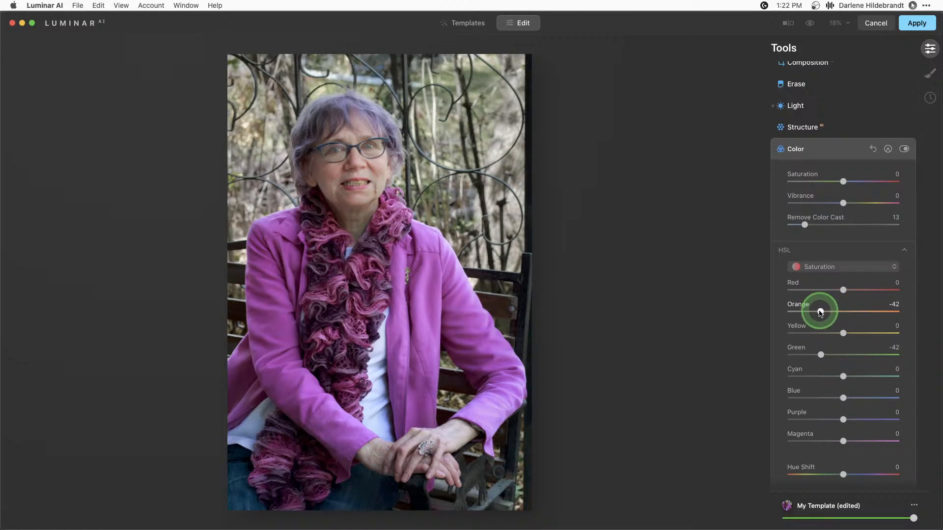
pyautogui.click(825, 333)
# Step: Set the HSL Luminance of Yellow to -32 and Orange to -19, and close the Color tool
pyautogui.click(836, 269)
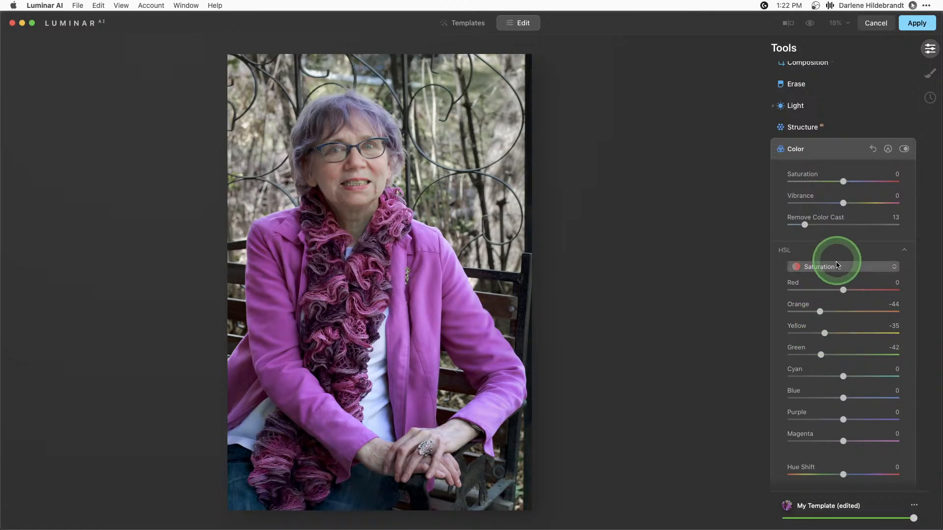
pyautogui.click(829, 299)
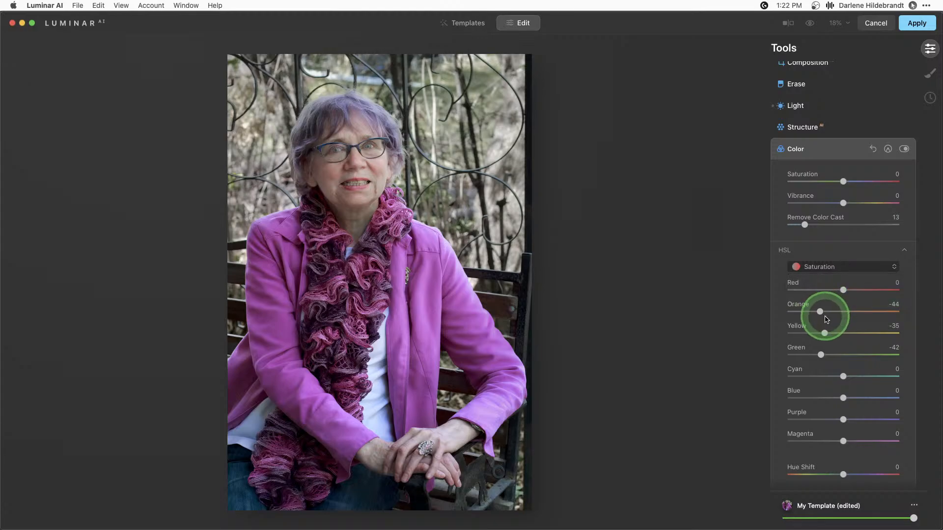
pyautogui.click(824, 334)
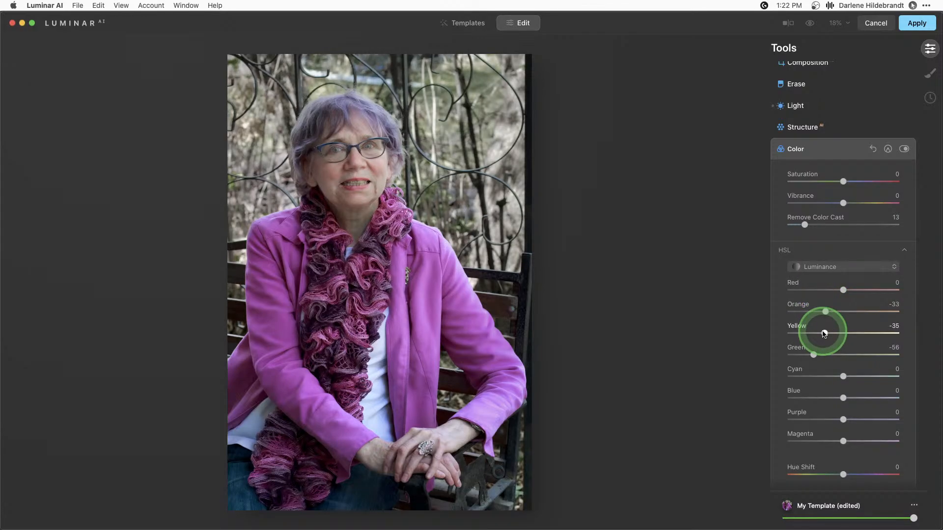
pyautogui.moveTo(825, 311); pyautogui.dragTo(833, 312)
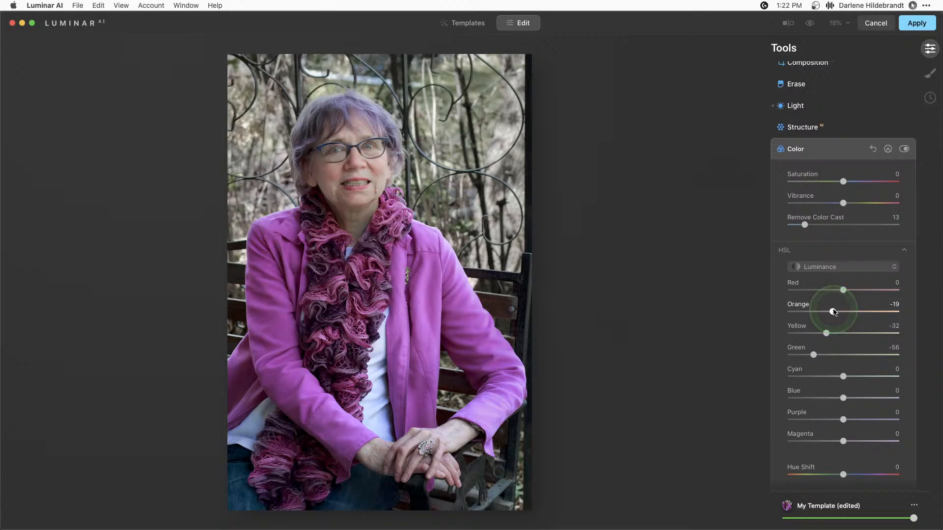
pyautogui.scroll(2, 833, 312)
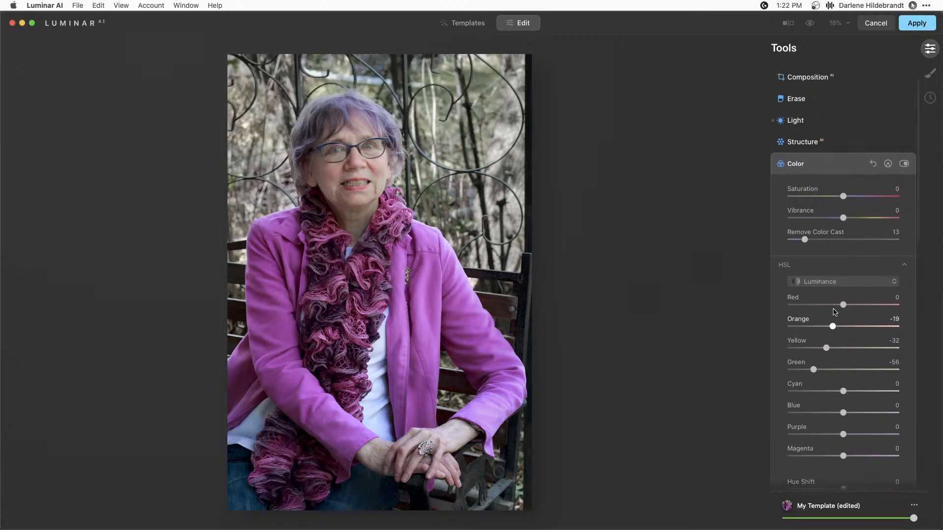
pyautogui.click(836, 320)
pyautogui.click(824, 161)
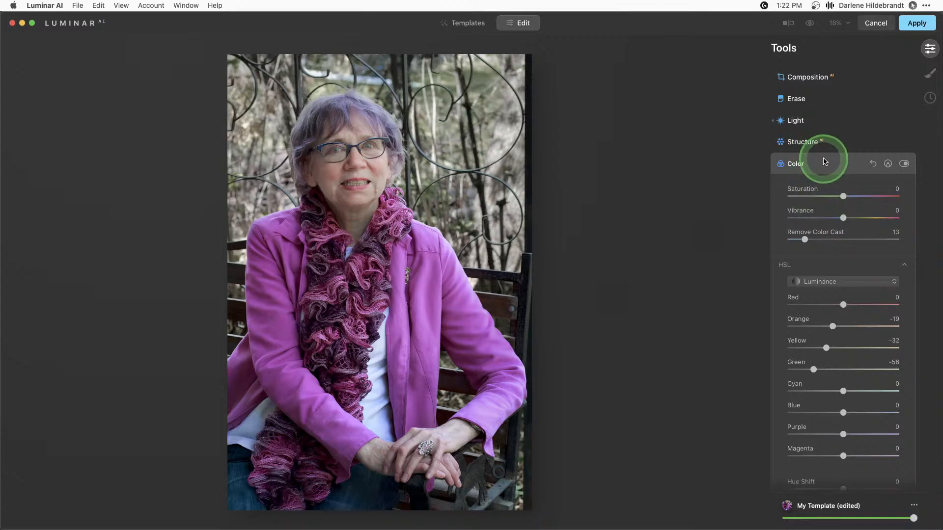
# Step: Copy the painted mask from the Enhance tool and close that tool
pyautogui.scroll(5, 828, 162)
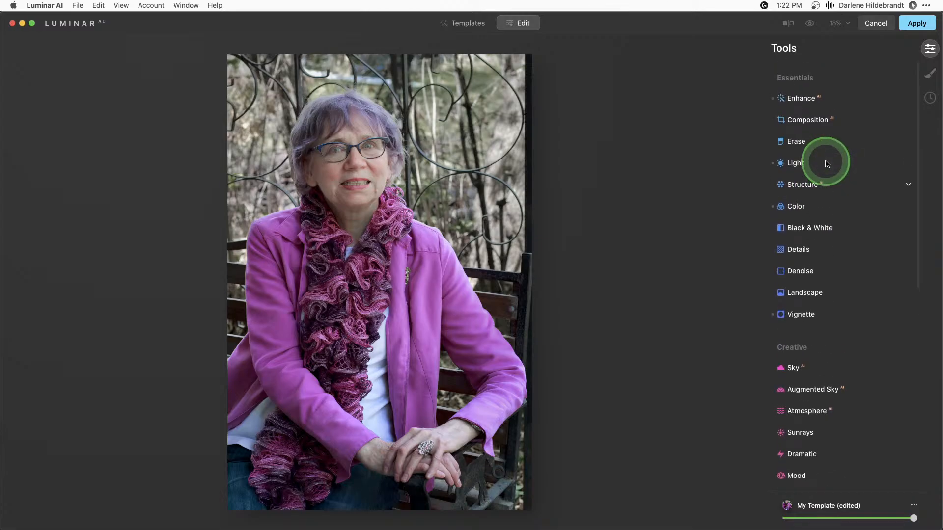
pyautogui.click(835, 96)
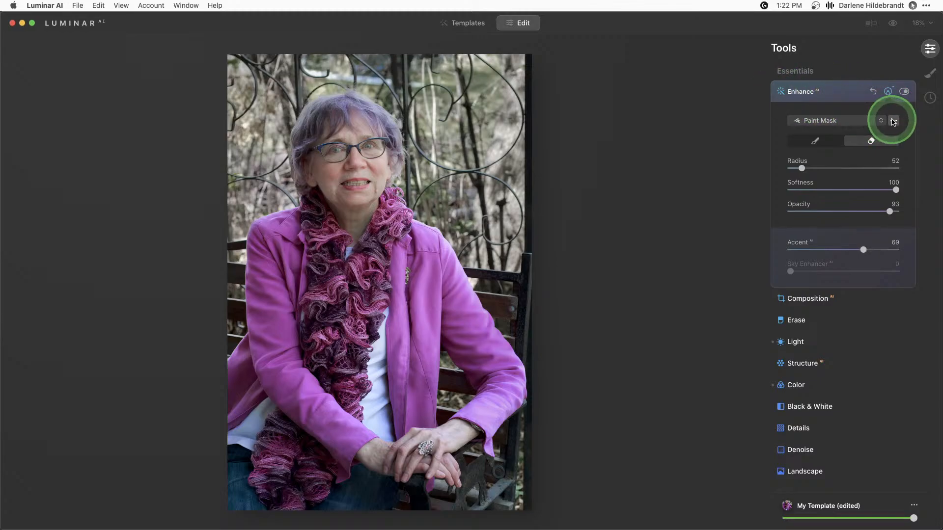
pyautogui.click(893, 121)
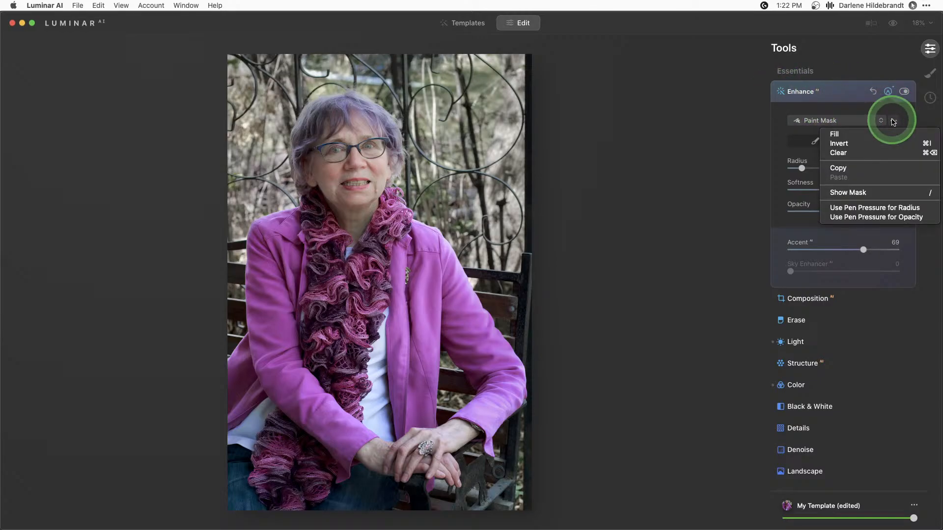
pyautogui.click(850, 168)
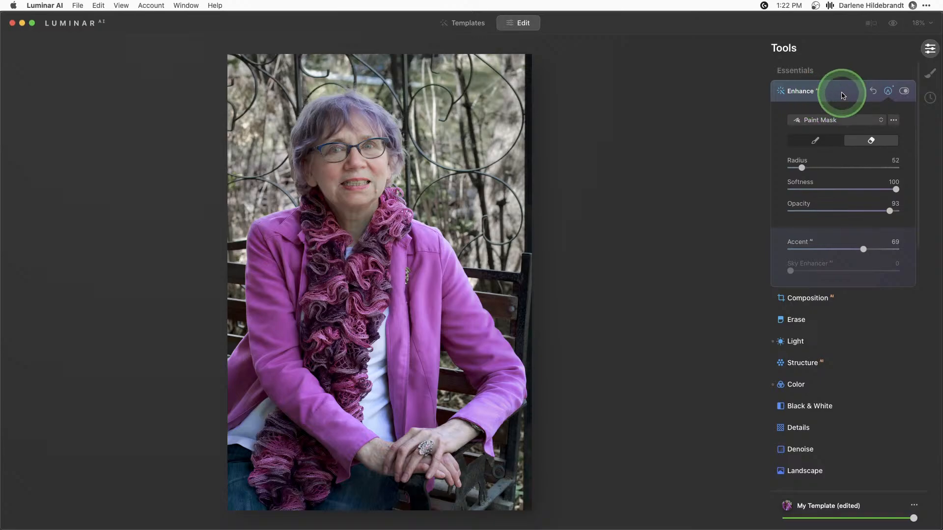
pyautogui.click(817, 99)
# Step: Reopen the Color tool with its masking options and paste the copied mask into its Paint Mask
pyautogui.scroll(-5, 843, 94)
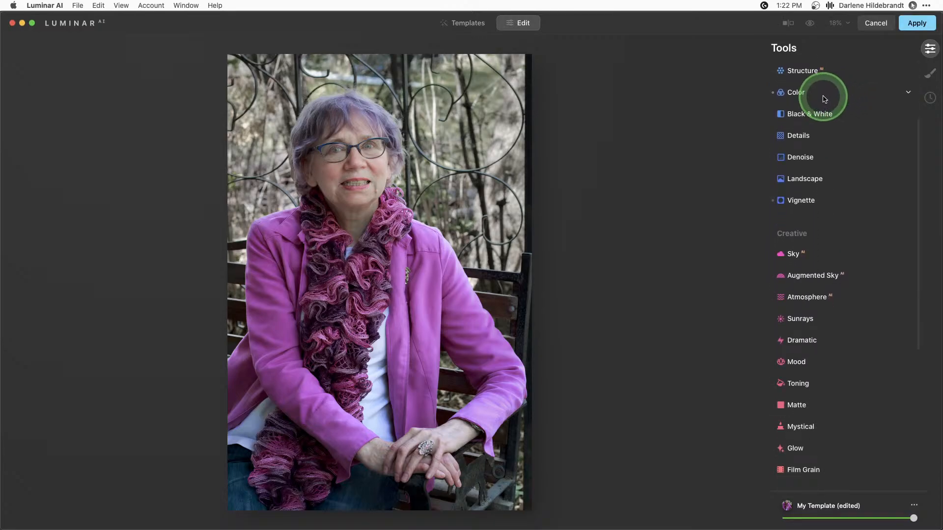
pyautogui.click(823, 93)
pyautogui.click(888, 93)
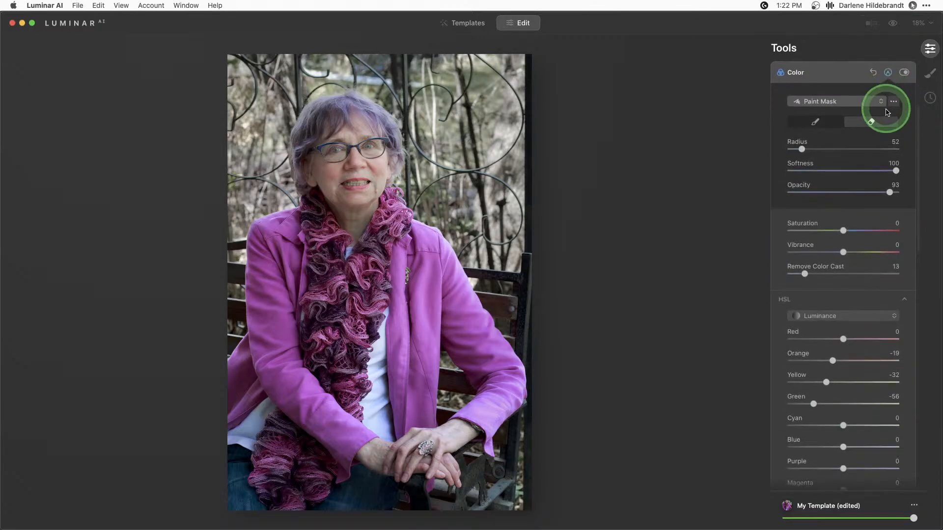
pyautogui.click(893, 101)
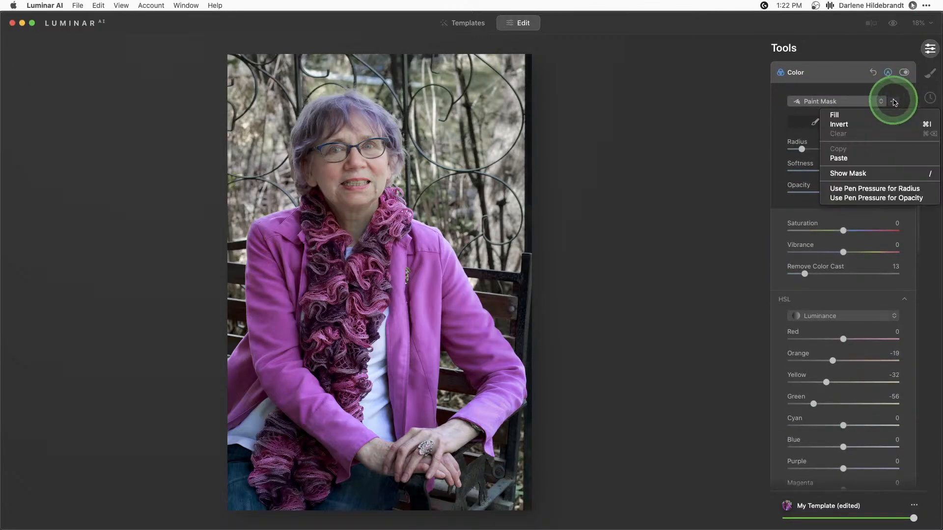
pyautogui.click(864, 158)
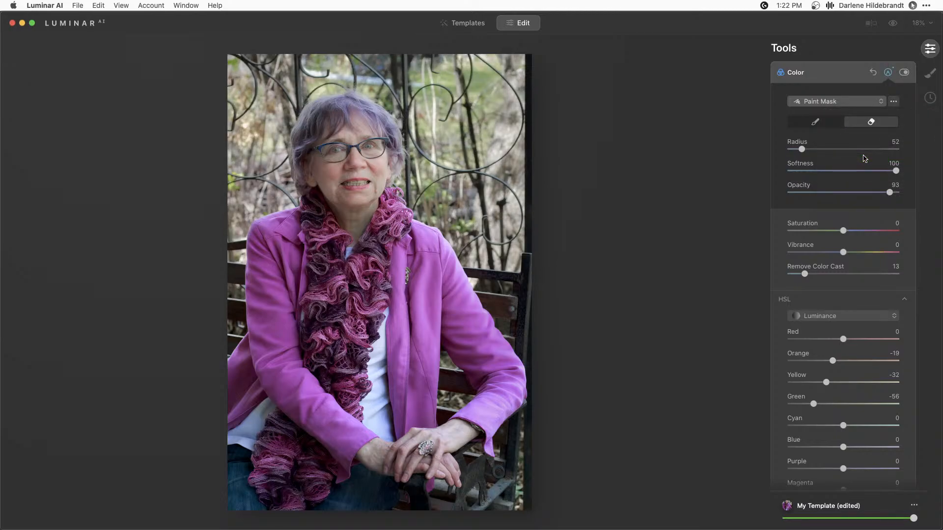
pyautogui.scroll(2, 865, 161)
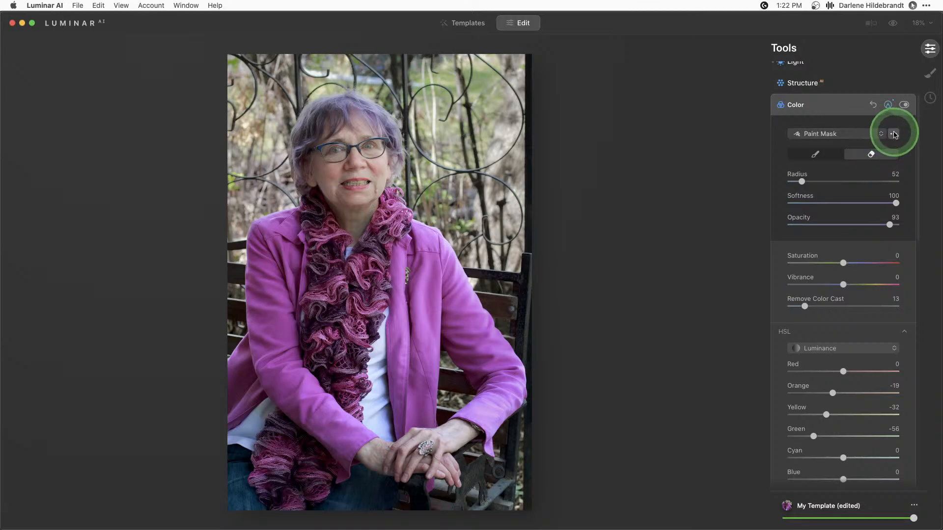
# Step: Invert the pasted Color mask so it covers the background, and check its coverage with the mask overlay
pyautogui.click(893, 134)
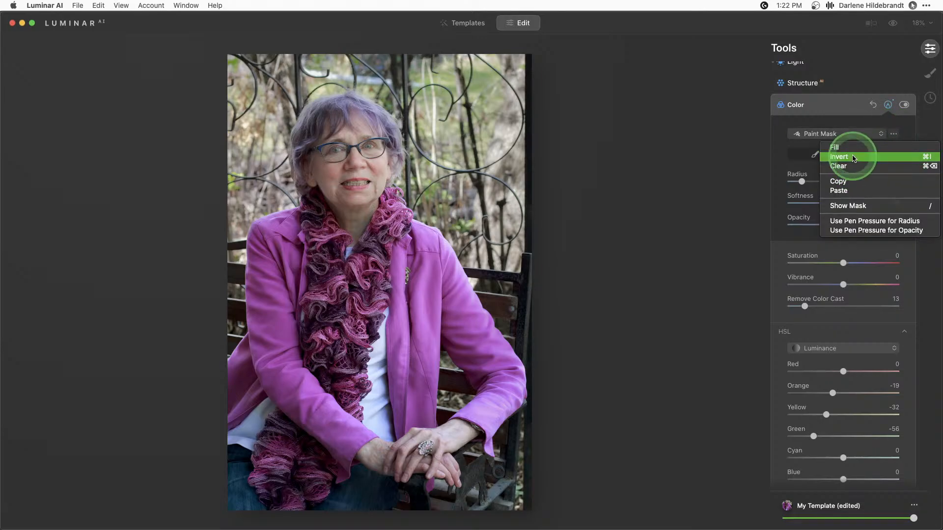
pyautogui.click(854, 158)
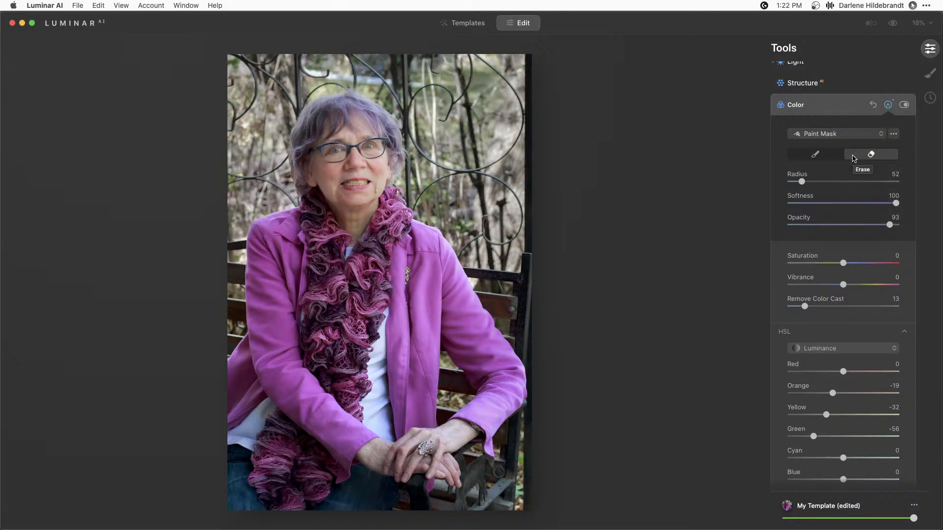
pyautogui.click(853, 158)
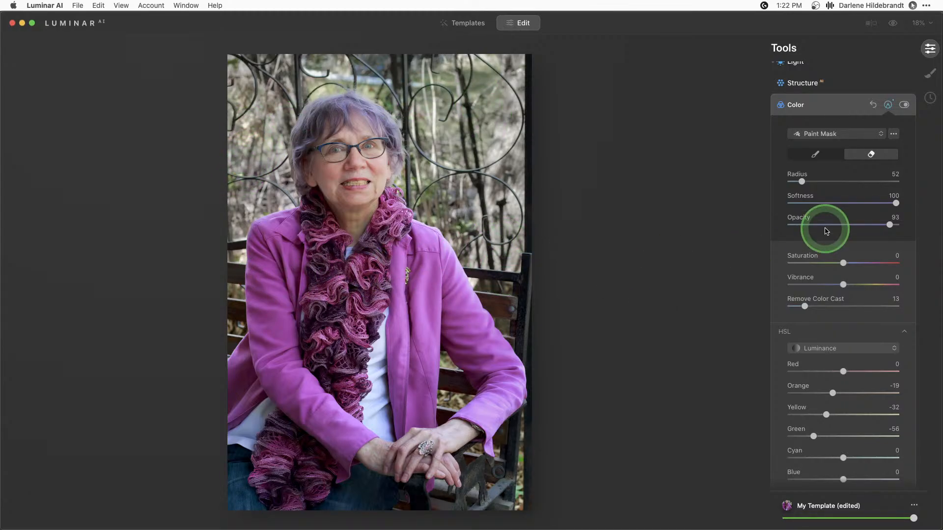
pyautogui.press('/')
pyautogui.scroll(1, 830, 236)
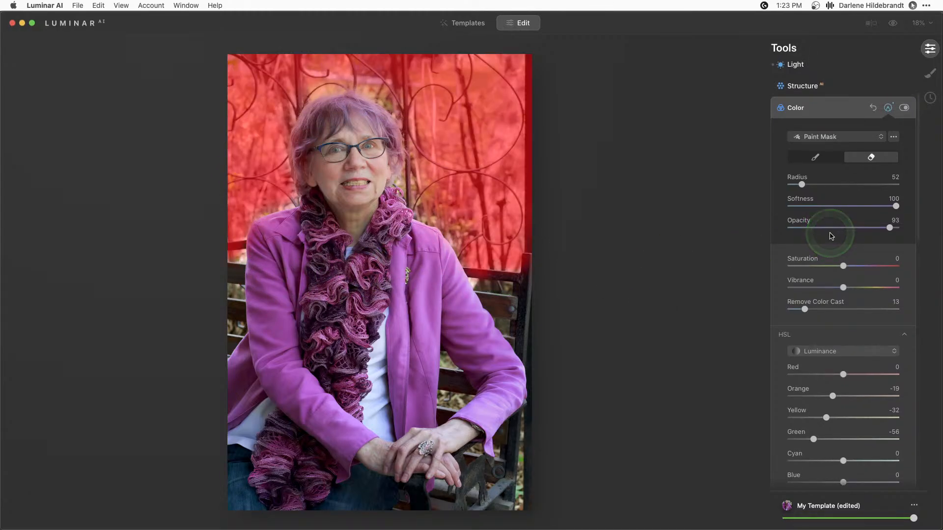
pyautogui.press('/')
pyautogui.scroll(-1, 830, 236)
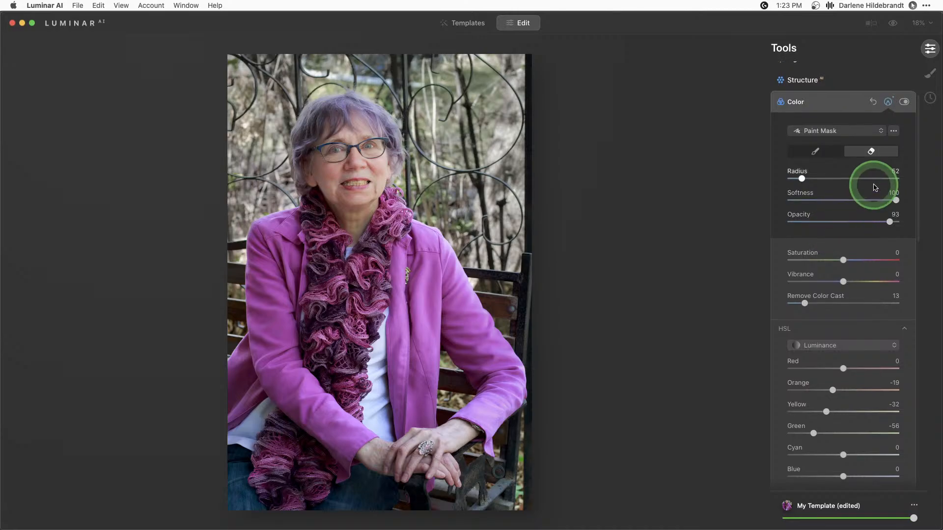
# Step: Paint the background edge around the woman's hair into the Color mask with a brush radius of 34
pyautogui.click(820, 154)
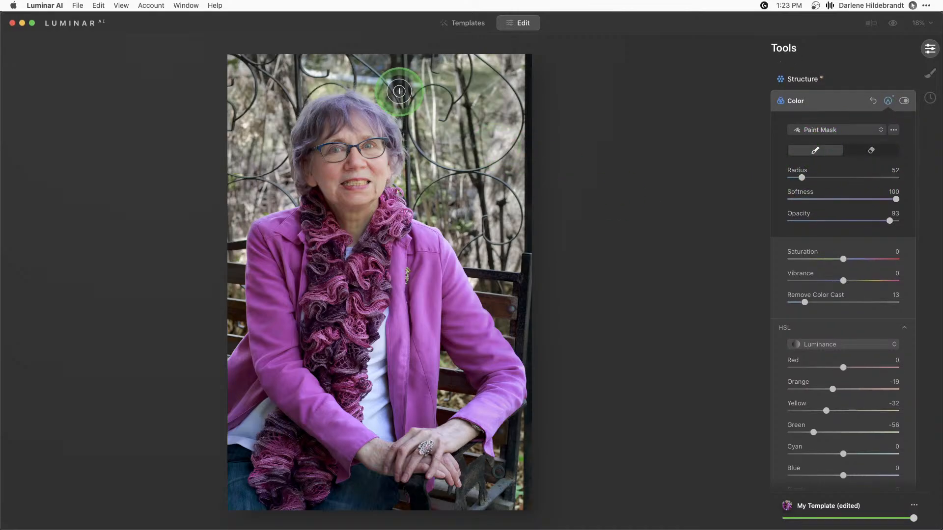
pyautogui.press('[')
pyautogui.press('[')
pyautogui.press('[')
pyautogui.press('[')
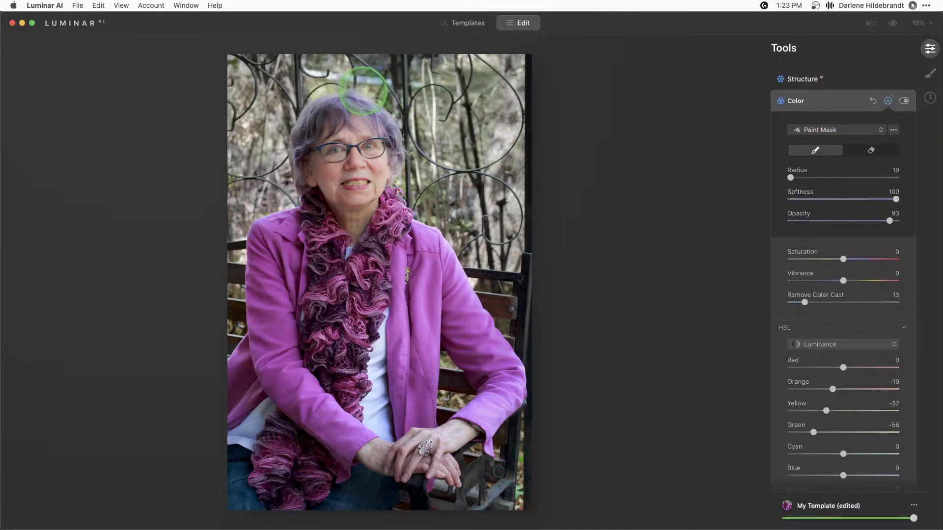
pyautogui.press('/')
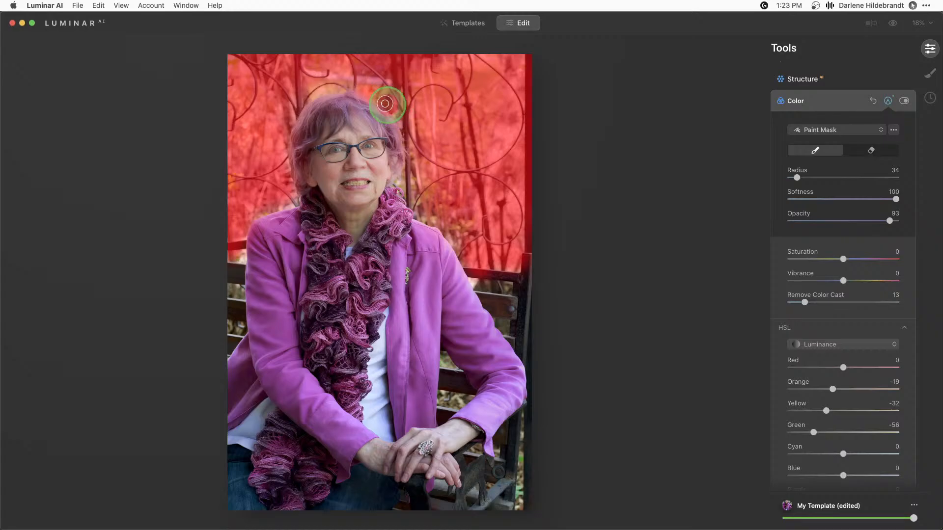
pyautogui.moveTo(291, 106)
pyautogui.mouseDown()
pyautogui.moveTo(347, 86)
pyautogui.moveTo(412, 116)
pyautogui.moveTo(410, 175)
pyautogui.moveTo(402, 180)
pyautogui.moveTo(423, 207)
pyautogui.moveTo(419, 176)
pyautogui.moveTo(439, 214)
pyautogui.mouseUp()
pyautogui.press('/')
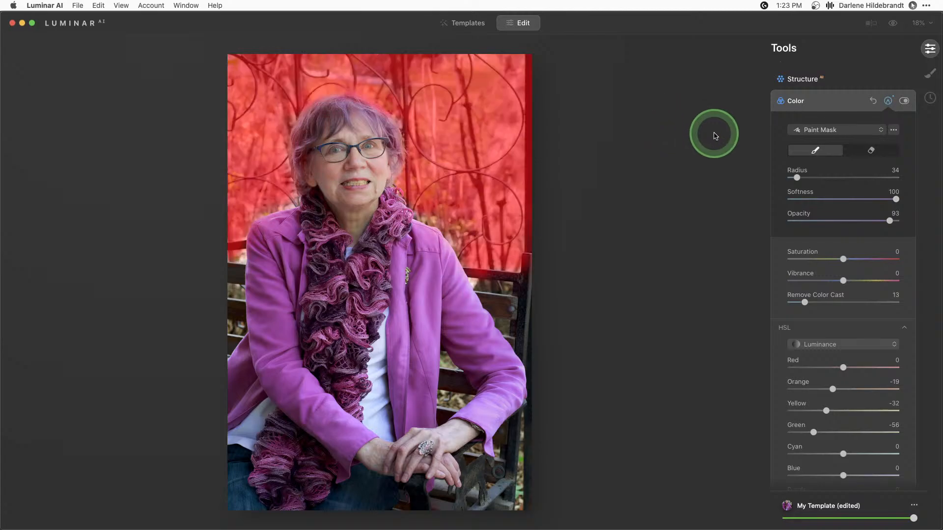
pyautogui.press('/')
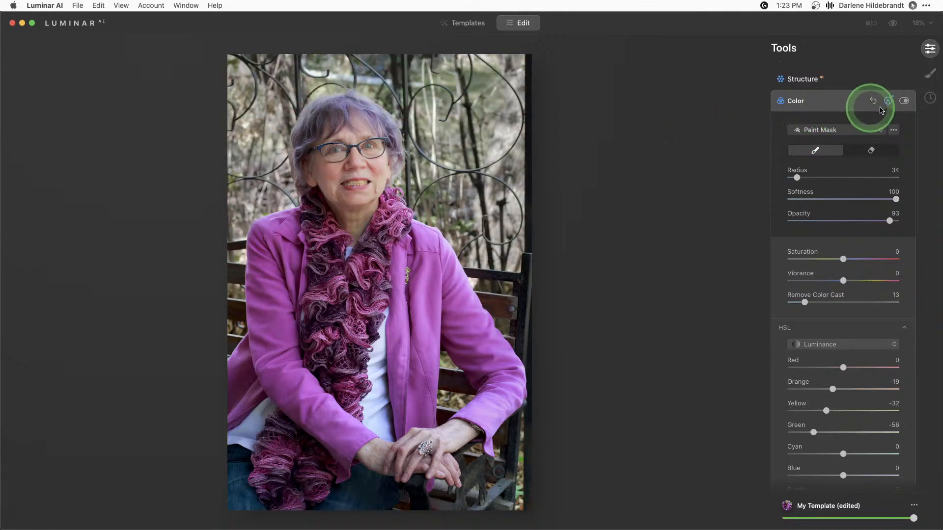
# Step: Close the Color tool's masking options and compare the portrait before and after the edits
pyautogui.click(886, 100)
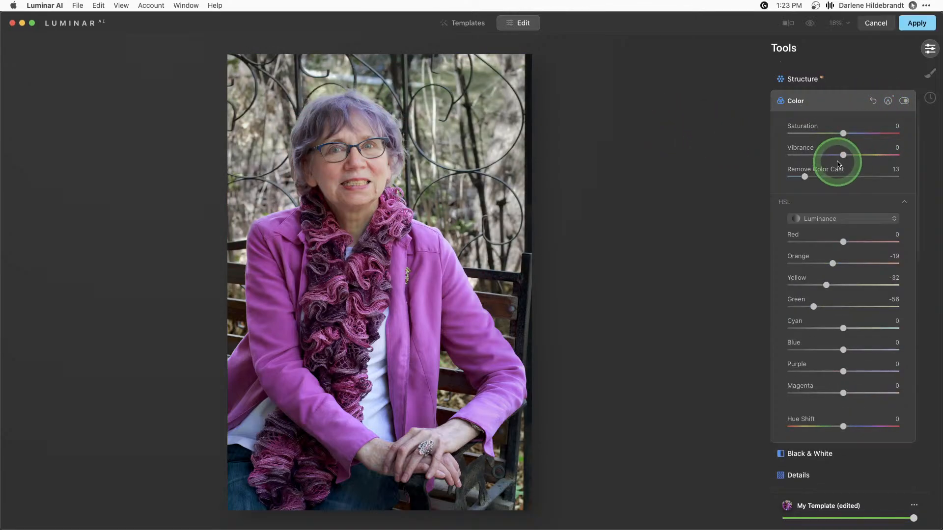
pyautogui.press('\\')
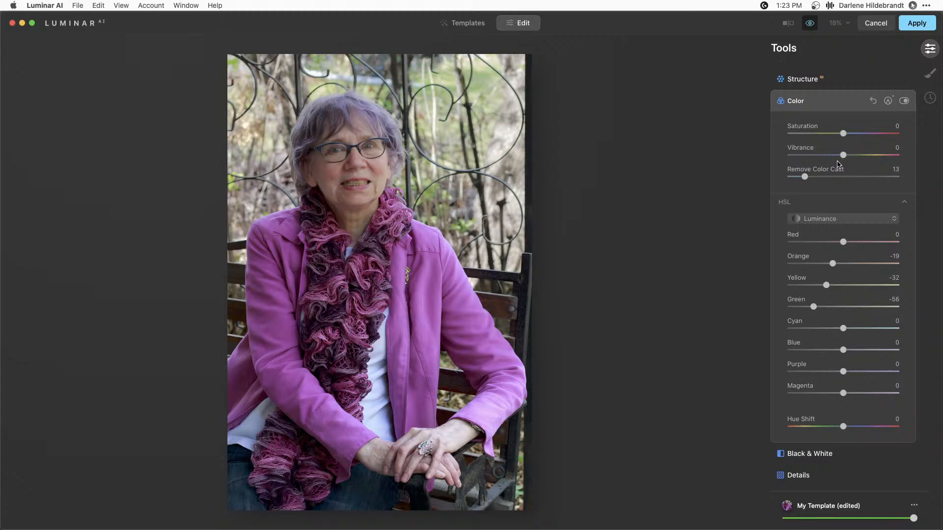
pyautogui.press('\\')
pyautogui.press('\\')
pyautogui.press('\\')
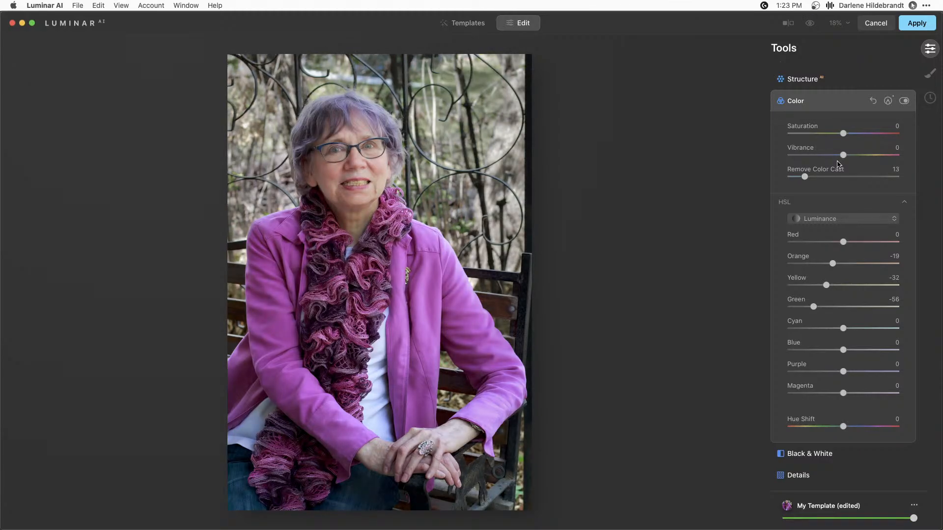
# Step: Soften the image with the Structure tool by setting Amount to -71 and Boost to 75
pyautogui.scroll(3, 837, 164)
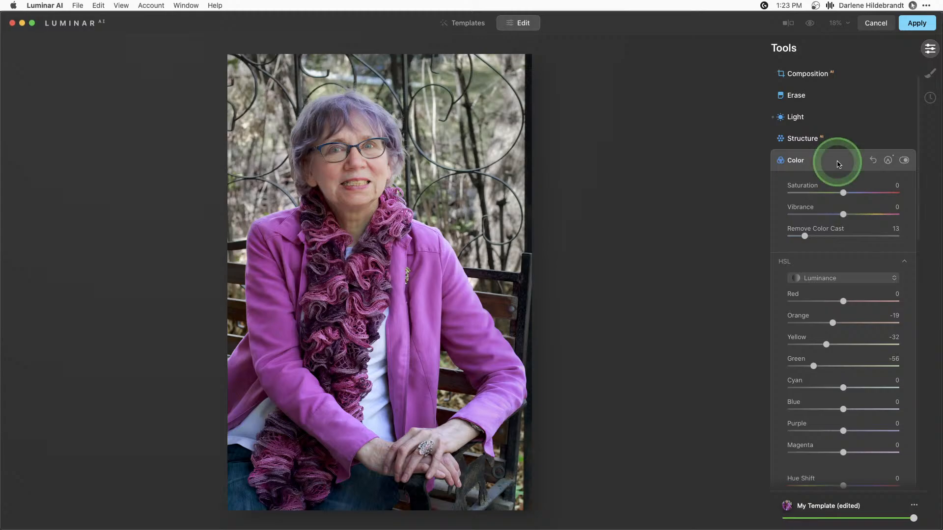
pyautogui.scroll(1, 828, 163)
pyautogui.click(828, 162)
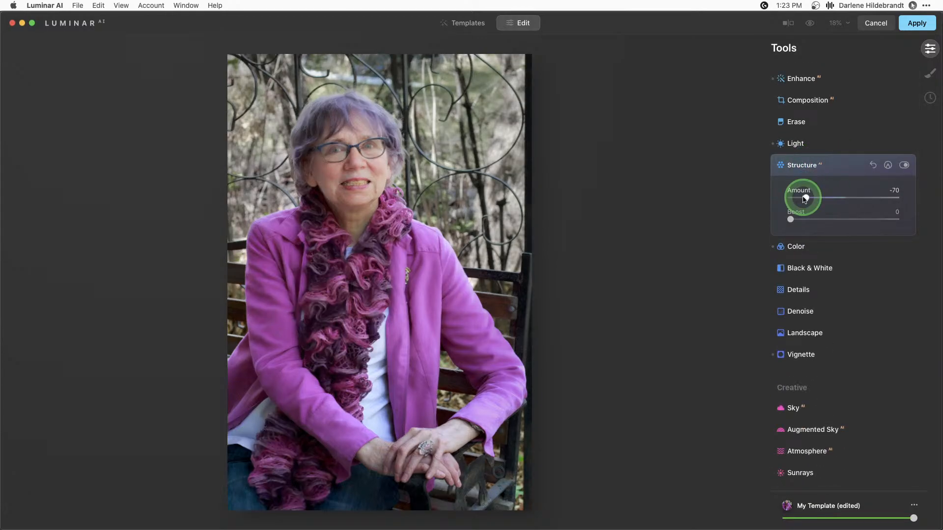
pyautogui.moveTo(805, 199); pyautogui.dragTo(803, 199)
pyautogui.moveTo(790, 220); pyautogui.dragTo(873, 220)
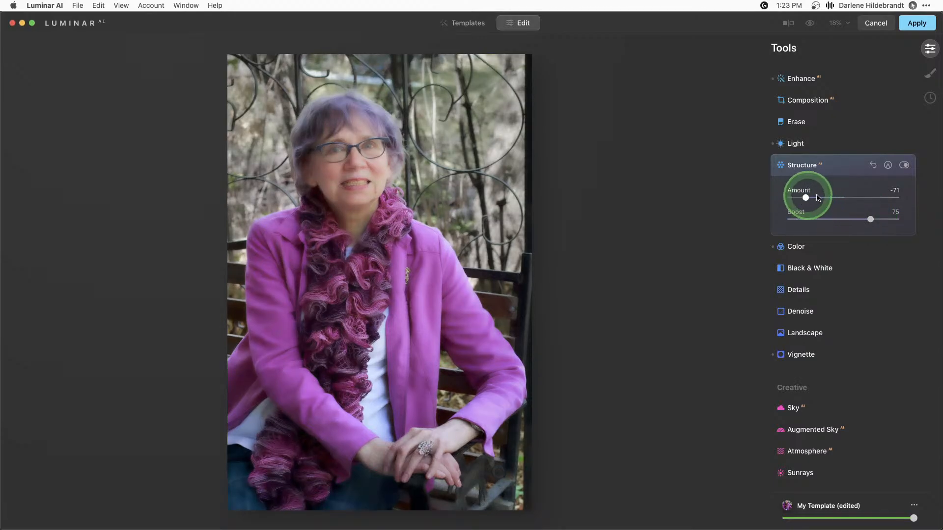
# Step: Paste the copied mask into Structure's Paint Mask and invert it to limit the softening to the background
pyautogui.click(894, 166)
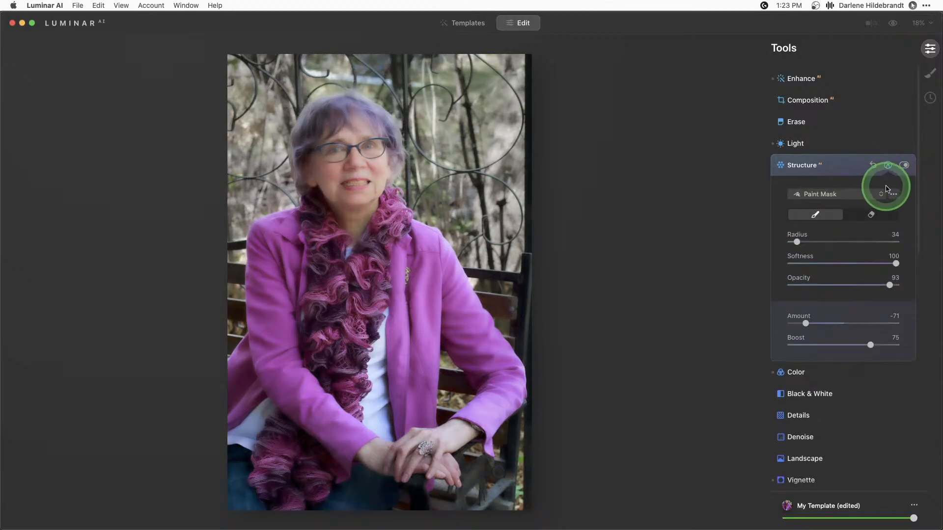
pyautogui.click(893, 196)
pyautogui.click(854, 251)
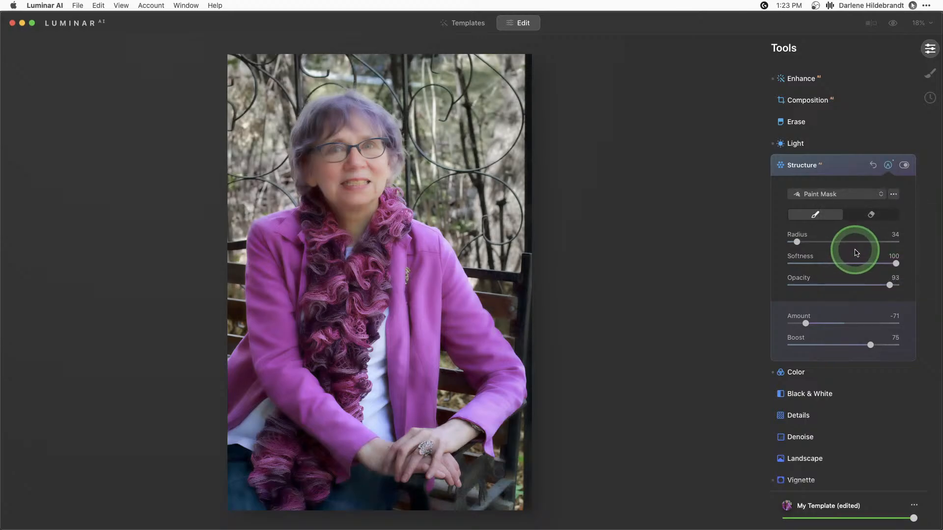
pyautogui.click(893, 195)
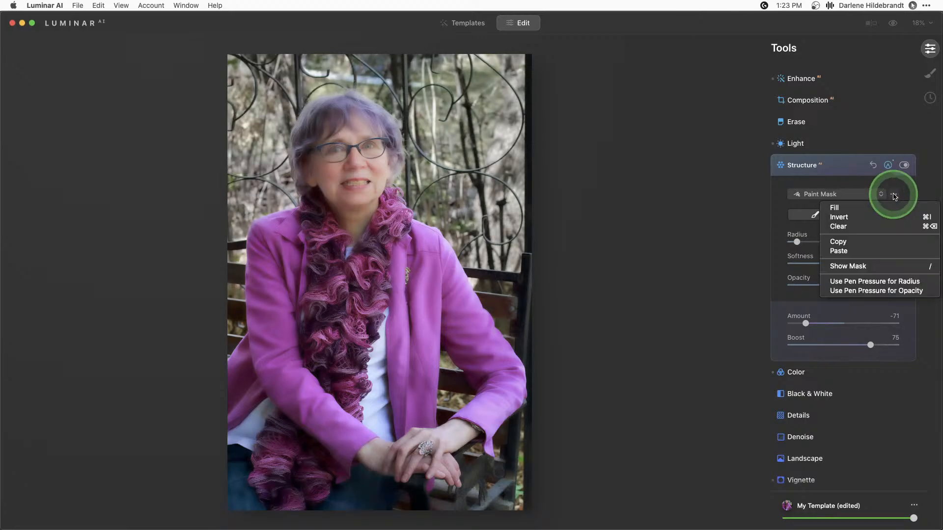
pyautogui.click(850, 221)
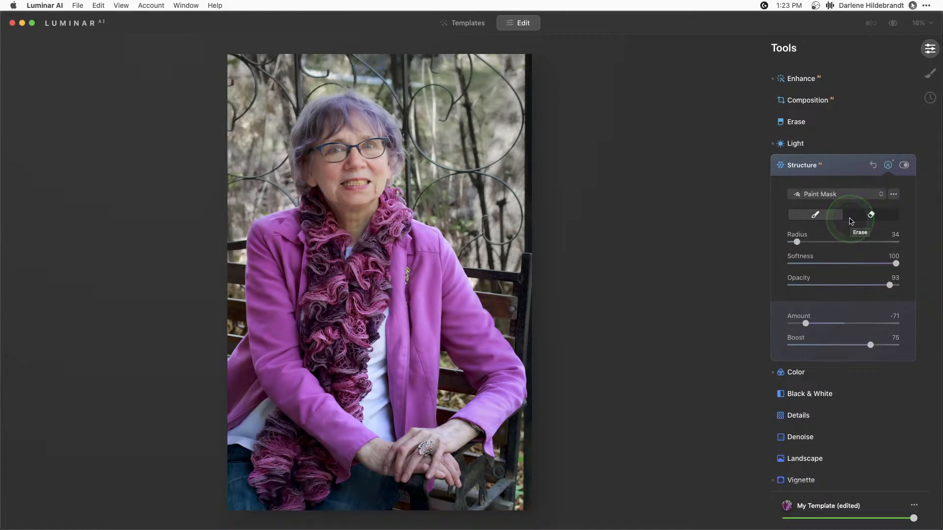
pyautogui.press('/')
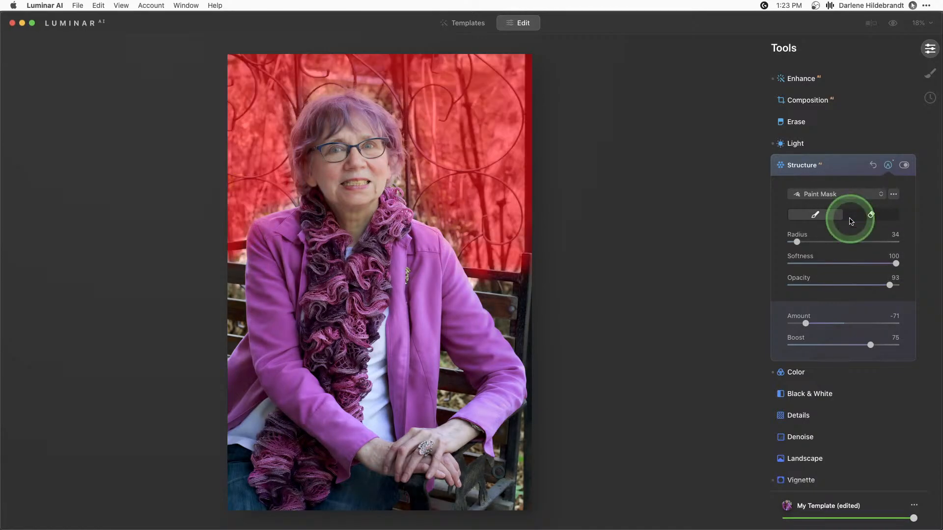
pyautogui.press('/')
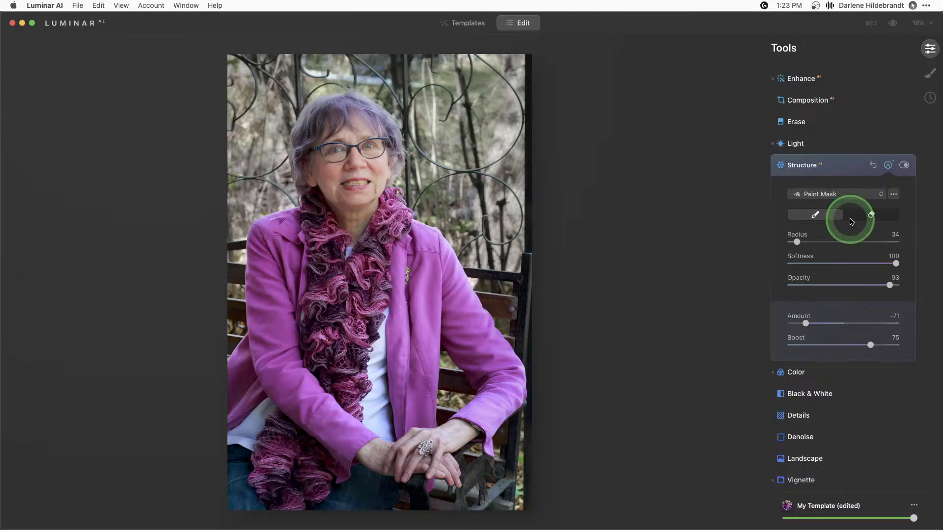
# Step: Compare the portrait with and without the Structure effect, keep the effect enabled, and close the tool
pyautogui.click(904, 165)
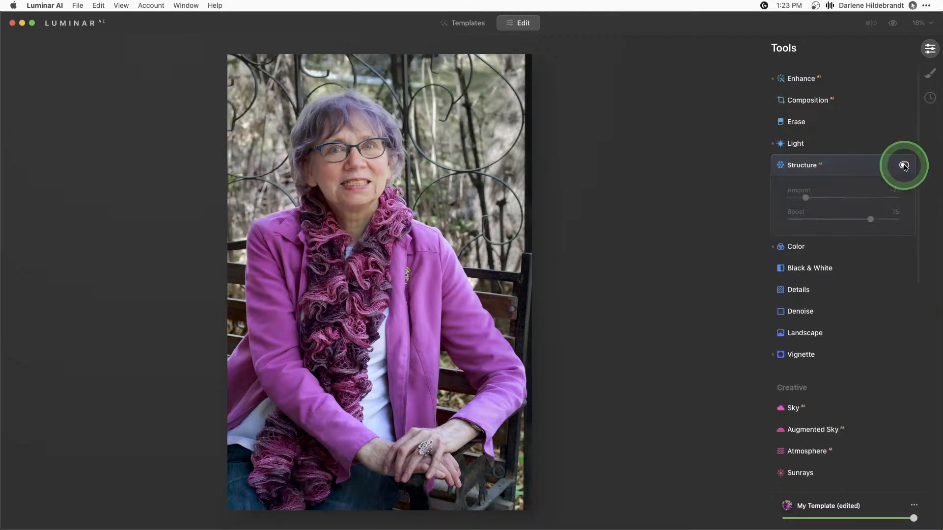
pyautogui.click(904, 166)
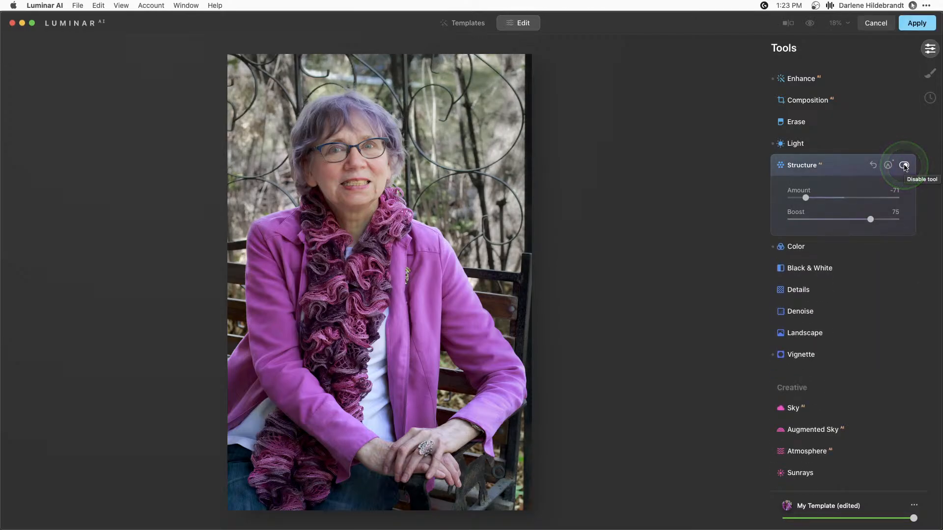
pyautogui.click(830, 177)
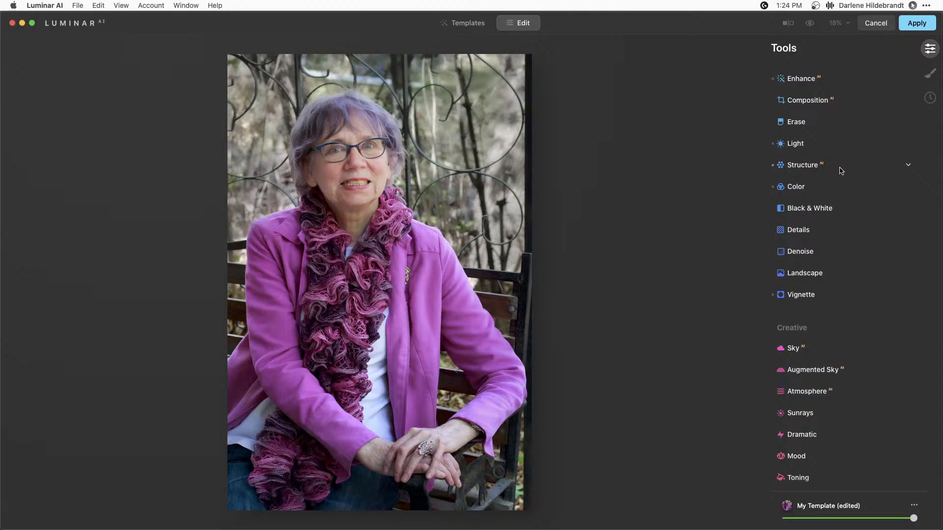
# Step: Set the Mystical Amount to about 17 and close the tool
pyautogui.scroll(-5, 842, 206)
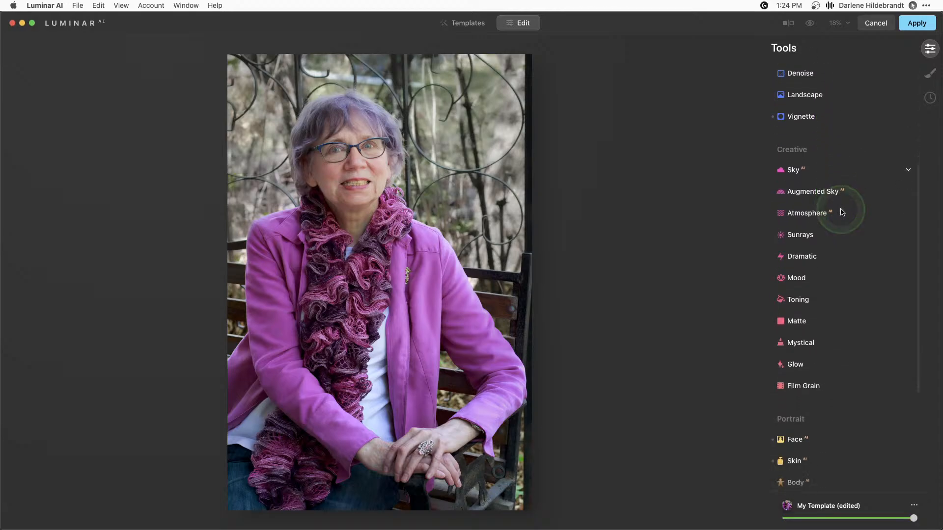
pyautogui.scroll(-3, 842, 212)
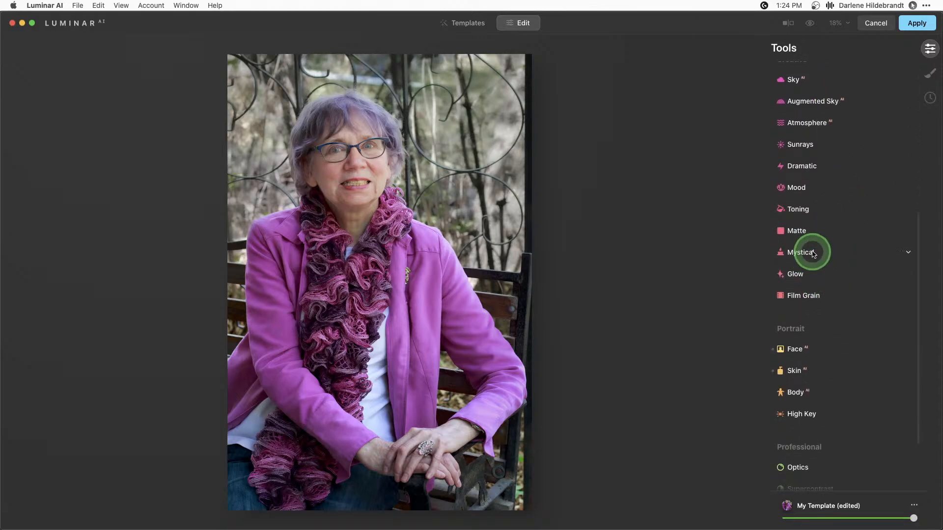
pyautogui.click(813, 253)
pyautogui.moveTo(789, 285); pyautogui.dragTo(802, 286)
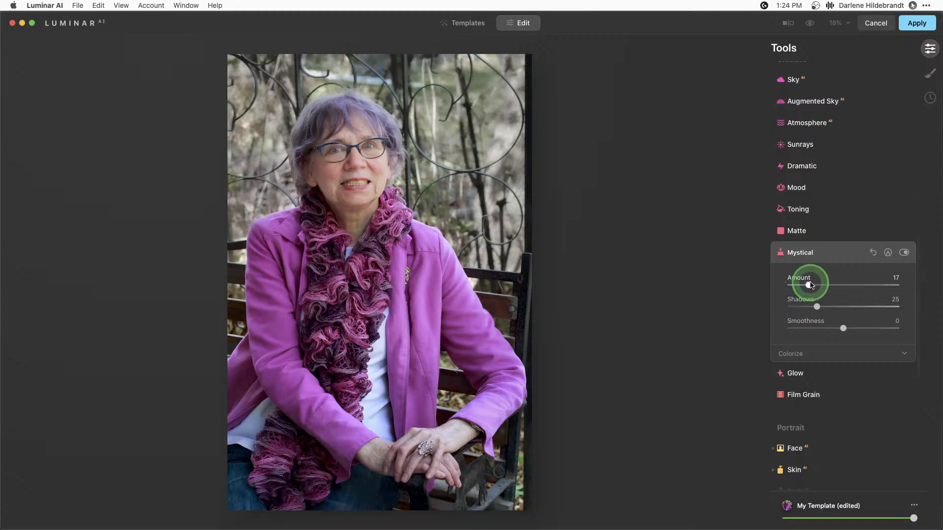
pyautogui.click(827, 255)
# Step: Set Supercontrast's Highlights Contrast to 16 and Highlights Balance to 37
pyautogui.scroll(-4, 828, 308)
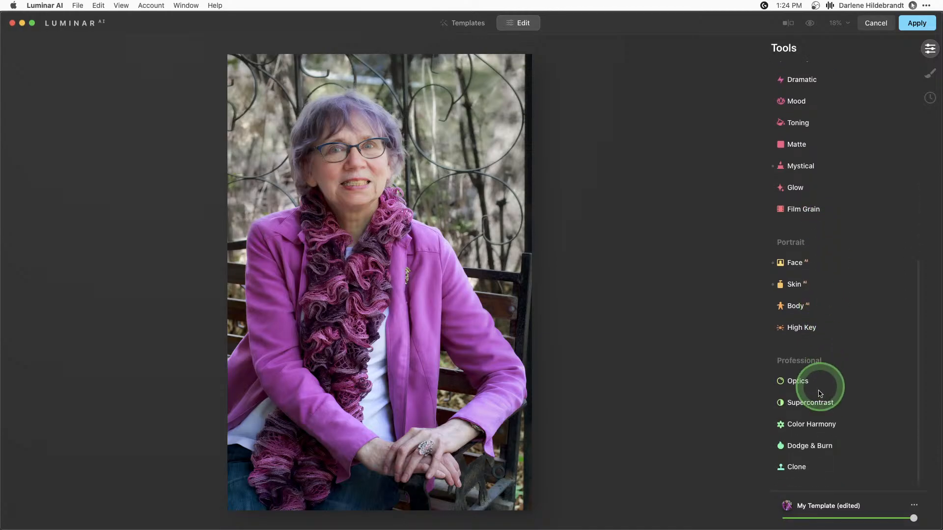
pyautogui.click(810, 404)
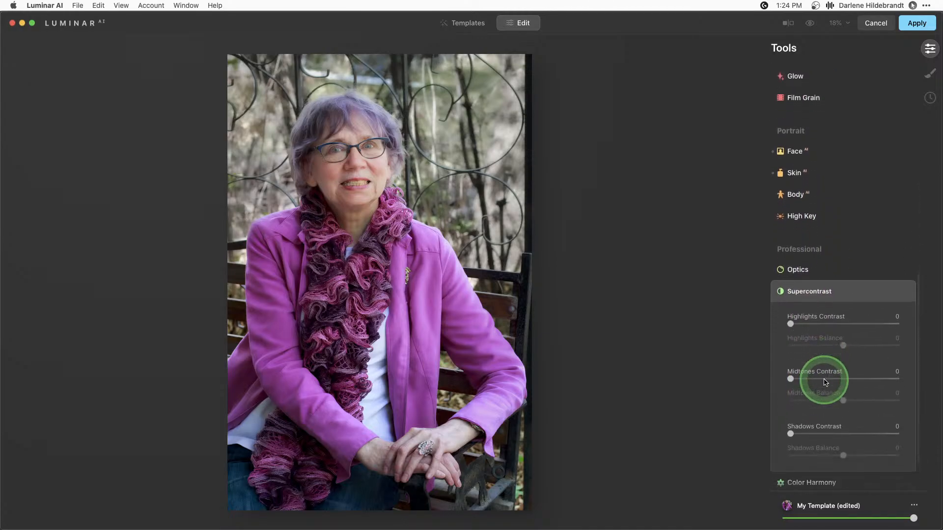
pyautogui.moveTo(837, 280); pyautogui.dragTo(841, 279)
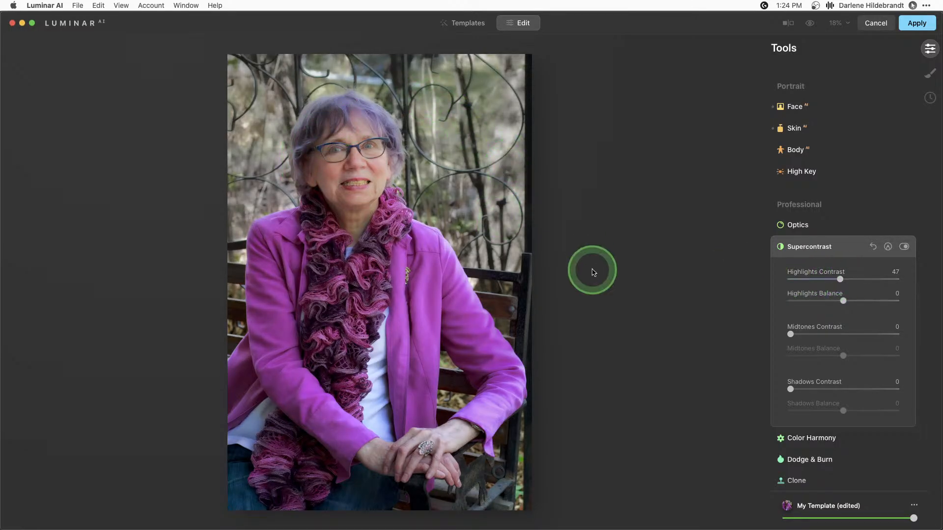
pyautogui.moveTo(833, 302); pyautogui.dragTo(862, 301)
pyautogui.moveTo(816, 279); pyautogui.dragTo(807, 278)
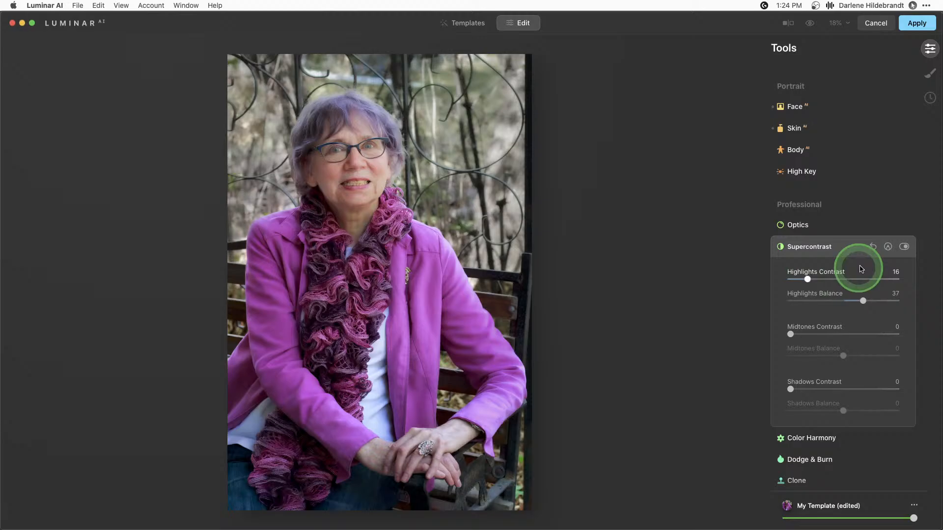
# Step: Paste the copied mask into Supercontrast's Paint Mask, invert it to limit the effect to the background, and close the tool
pyautogui.click(888, 246)
pyautogui.click(892, 216)
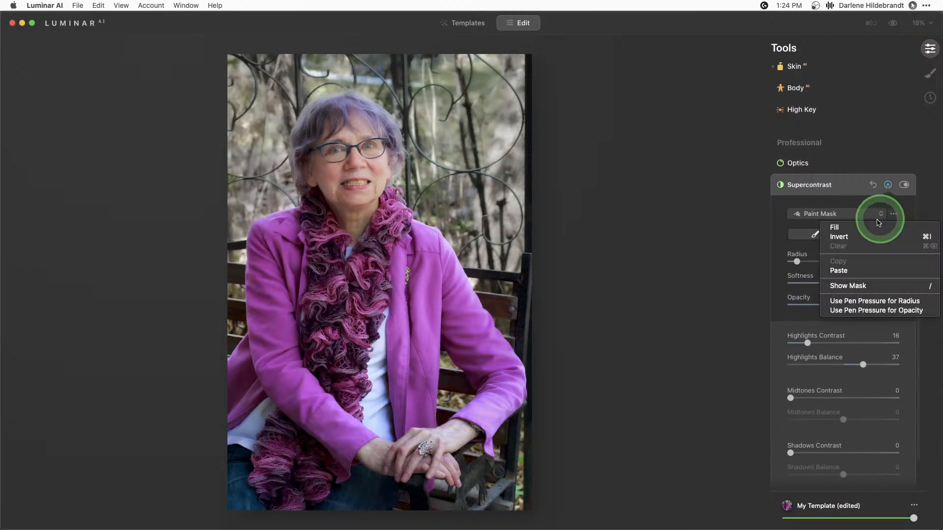
pyautogui.click(836, 270)
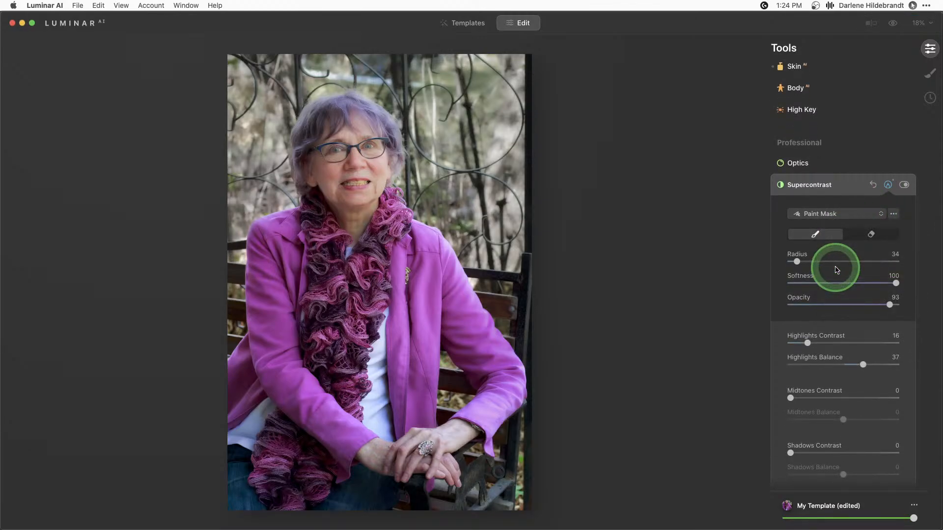
pyautogui.click(894, 214)
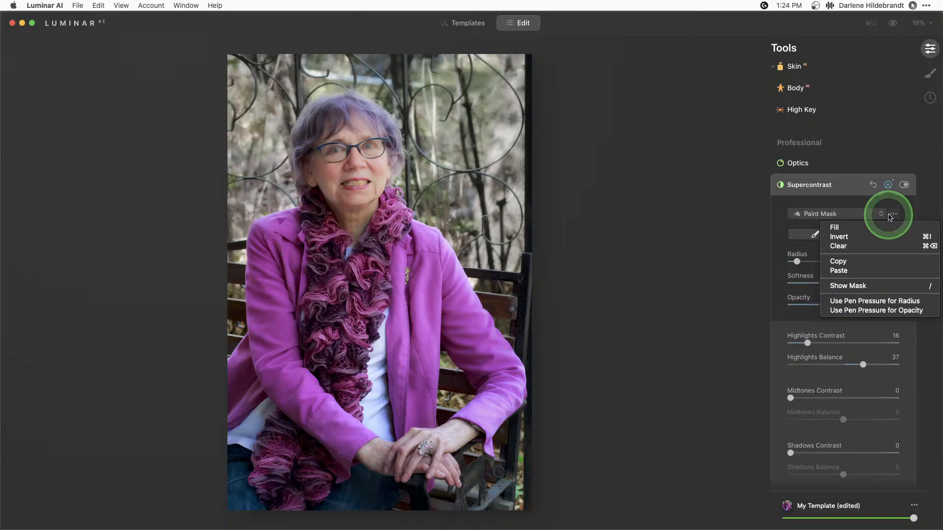
pyautogui.click(852, 238)
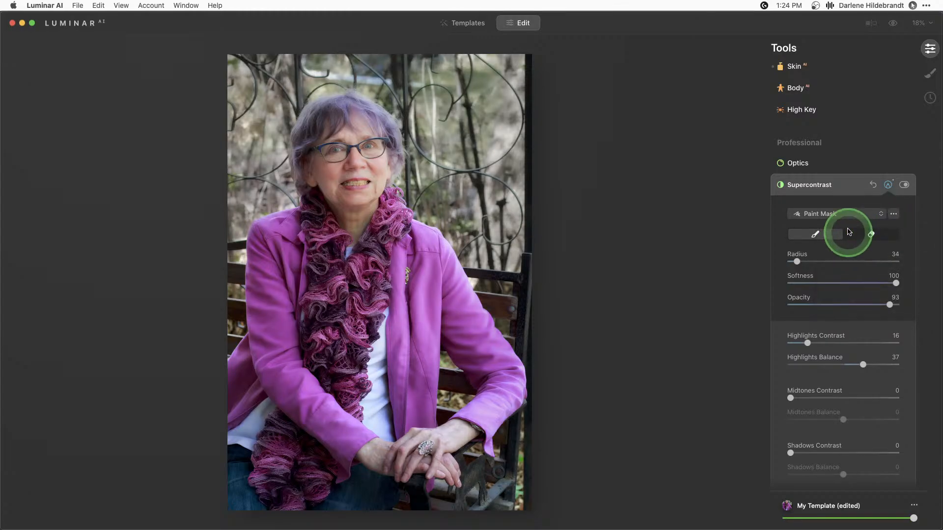
pyautogui.click(844, 186)
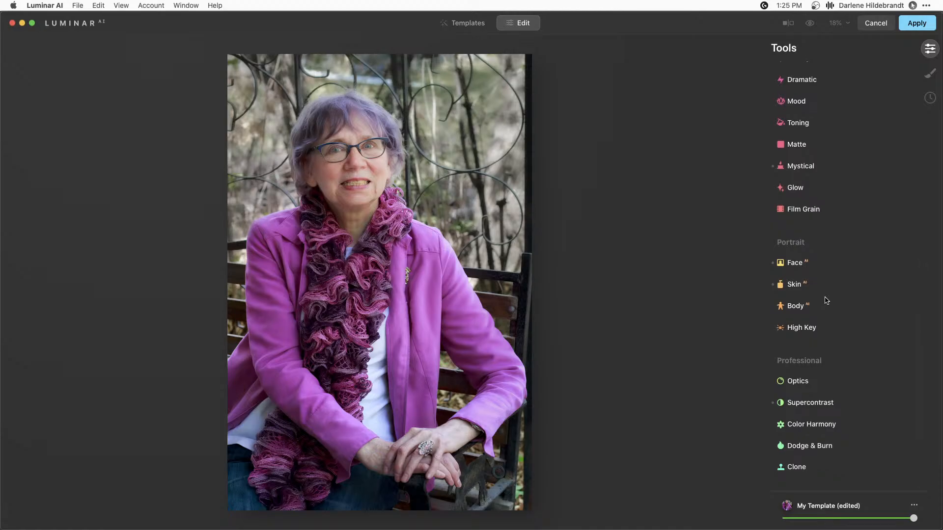
# Step: In the Mood tool, preview the available LUTs on the portrait and apply the Wooden LUT
pyautogui.scroll(3, 826, 300)
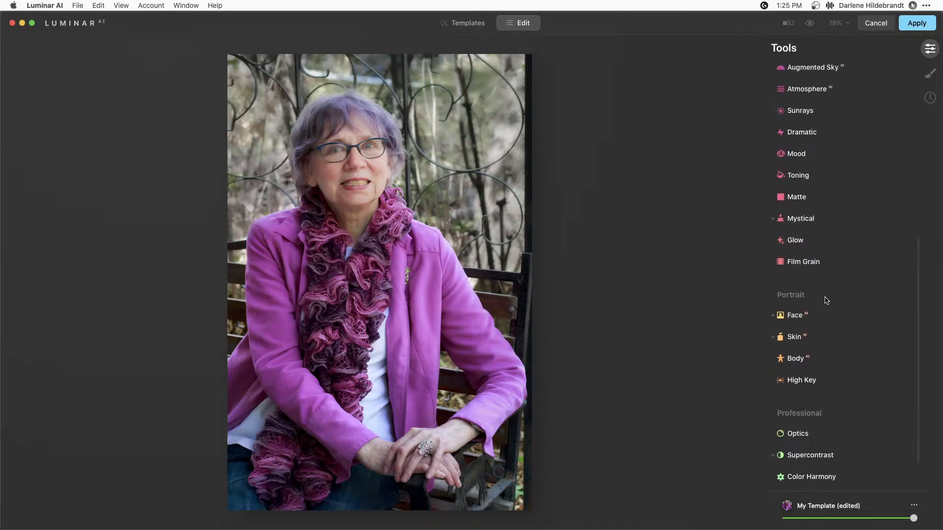
pyautogui.click(799, 162)
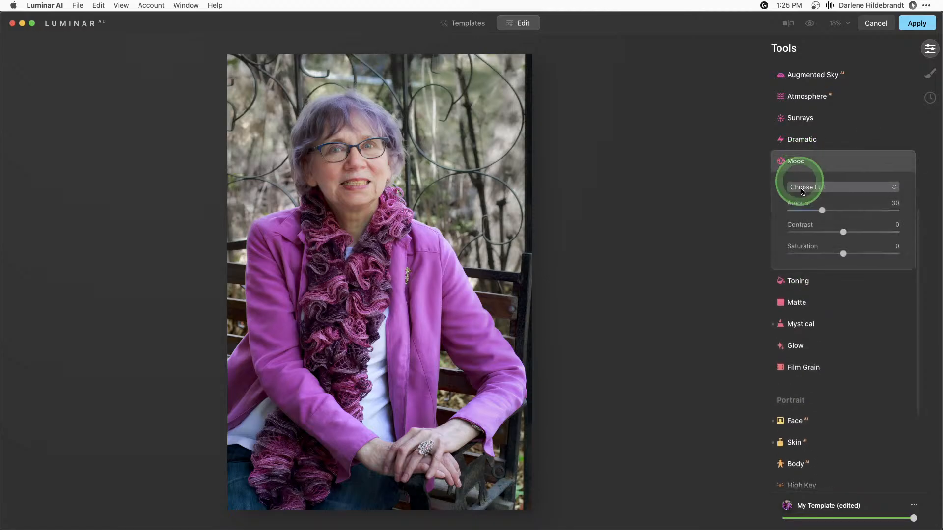
pyautogui.click(829, 187)
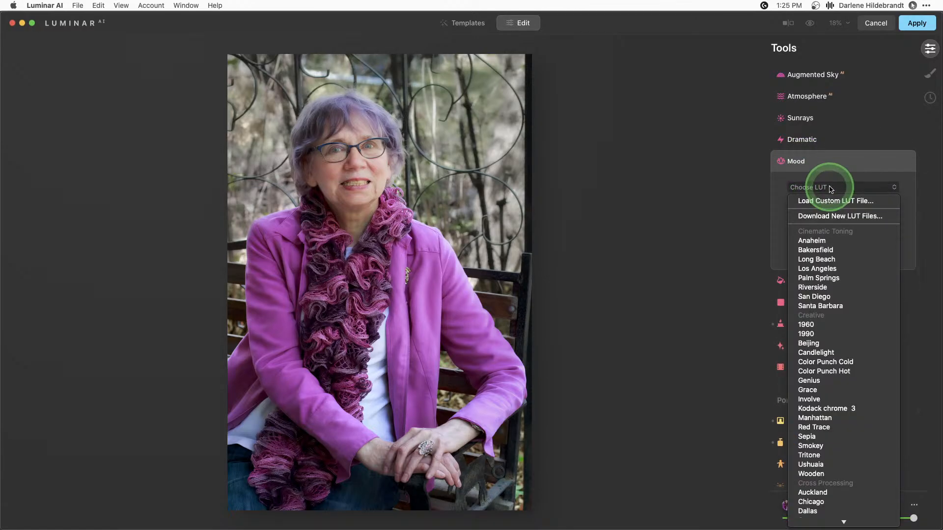
pyautogui.click(817, 241)
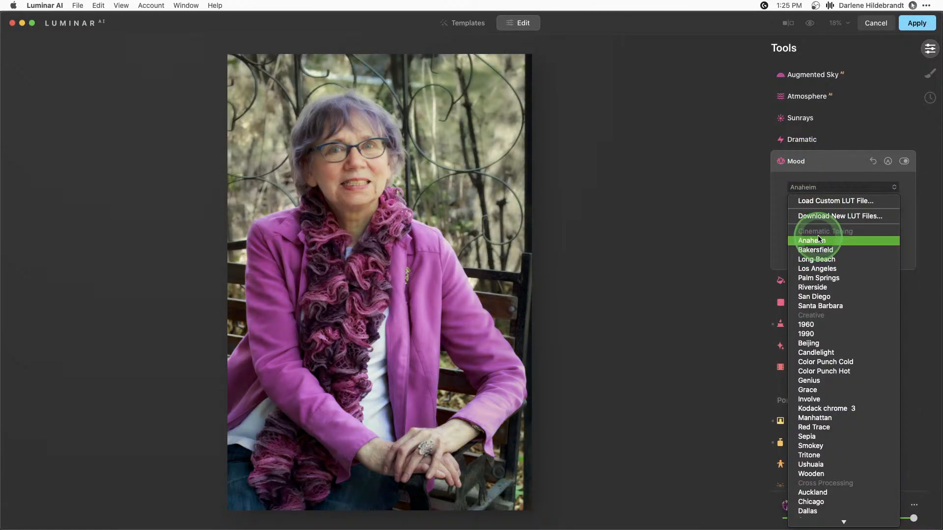
pyautogui.scroll(-5, 818, 240)
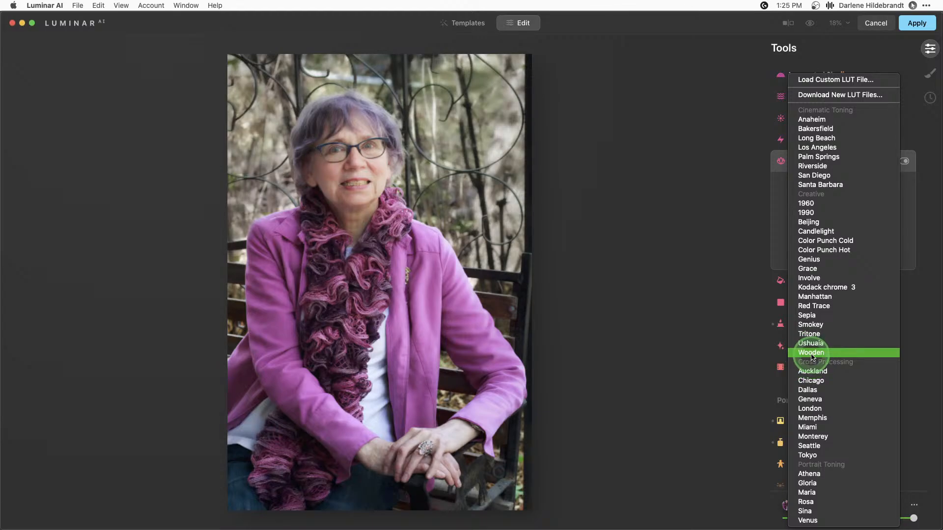
pyautogui.click(811, 353)
# Step: Set Mood's Amount to 48 and its Contrast to 23
pyautogui.click(845, 211)
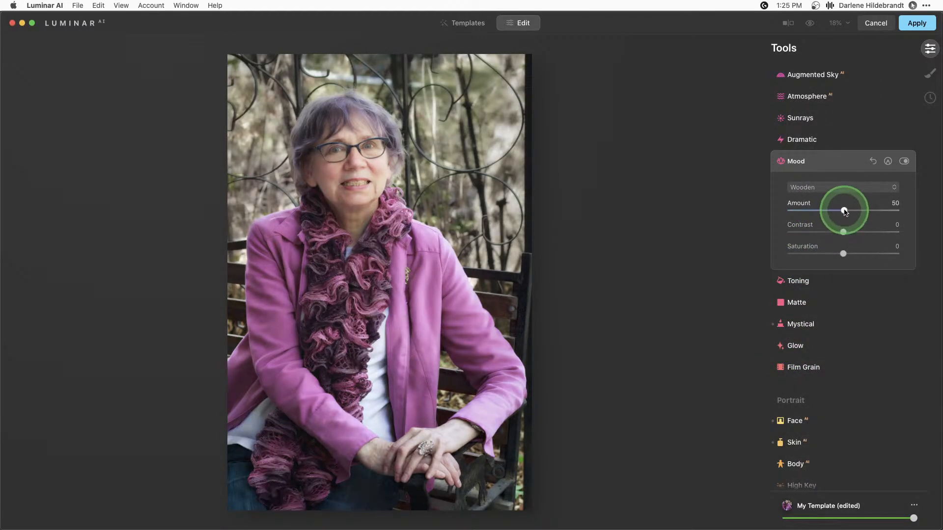
pyautogui.moveTo(844, 212); pyautogui.dragTo(855, 232)
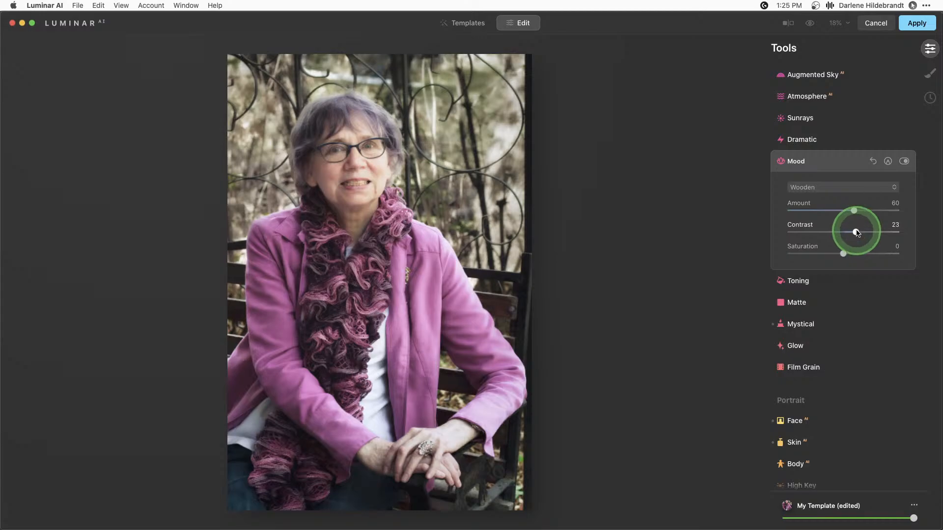
pyautogui.click(860, 215)
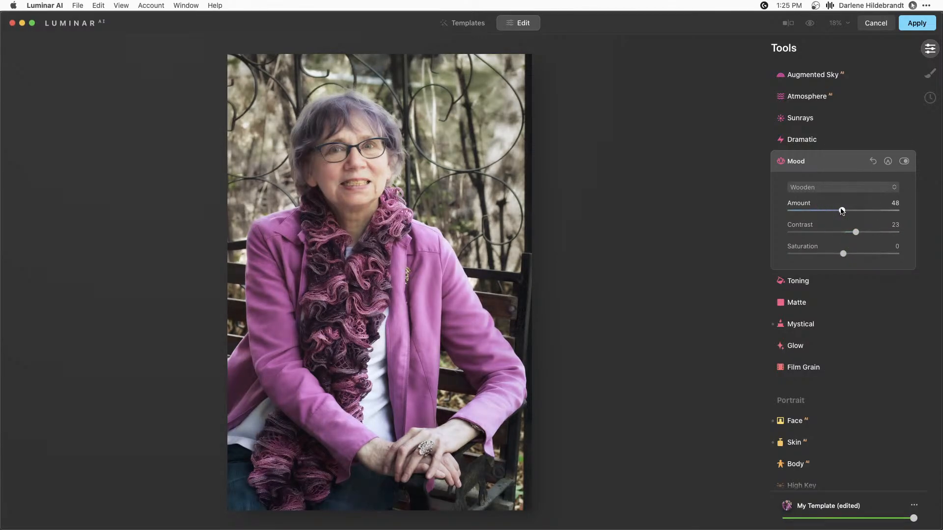
# Step: Paste the copied mask into Mood's Paint Mask to limit the Wooden look to the woman
pyautogui.click(887, 161)
pyautogui.click(893, 191)
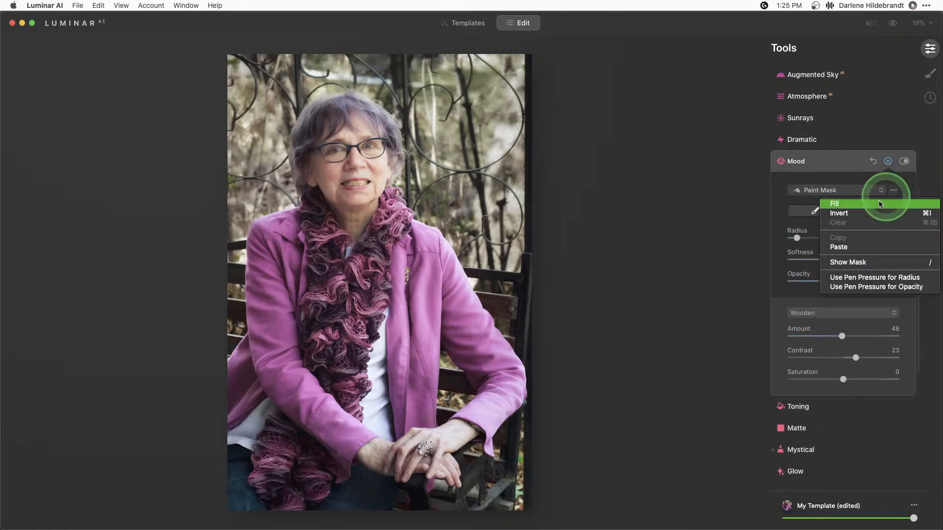
pyautogui.click(857, 246)
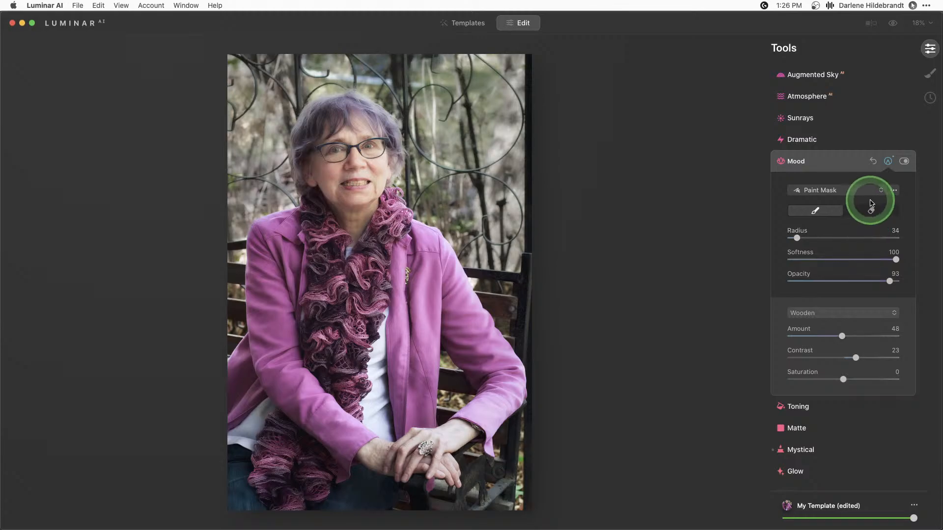
# Step: Try the Mood mask inverted onto the background, return it to the woman, and close the mask options
pyautogui.click(893, 192)
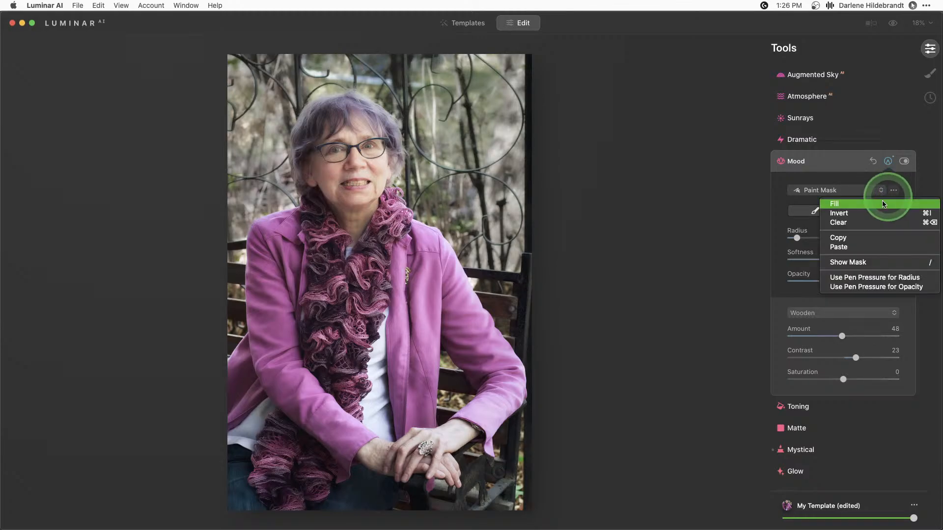
pyautogui.click(853, 219)
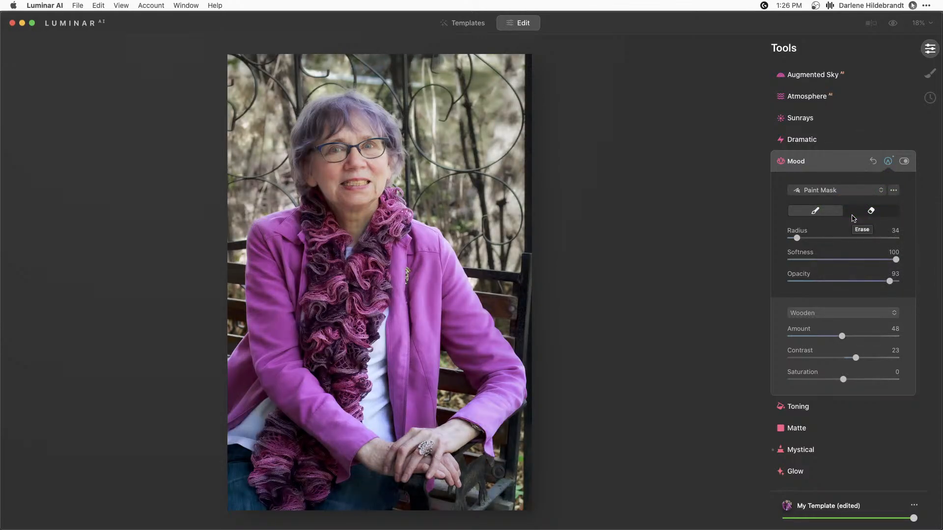
pyautogui.click(893, 190)
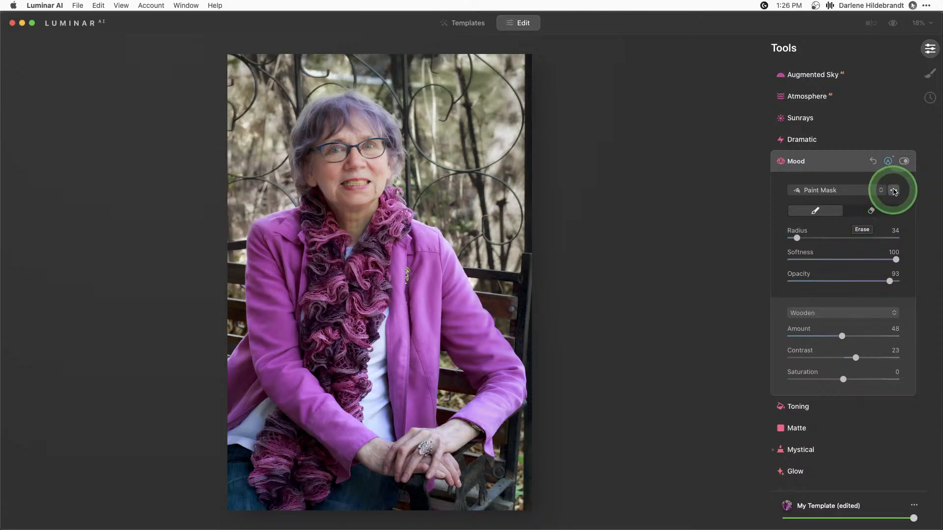
pyautogui.click(841, 214)
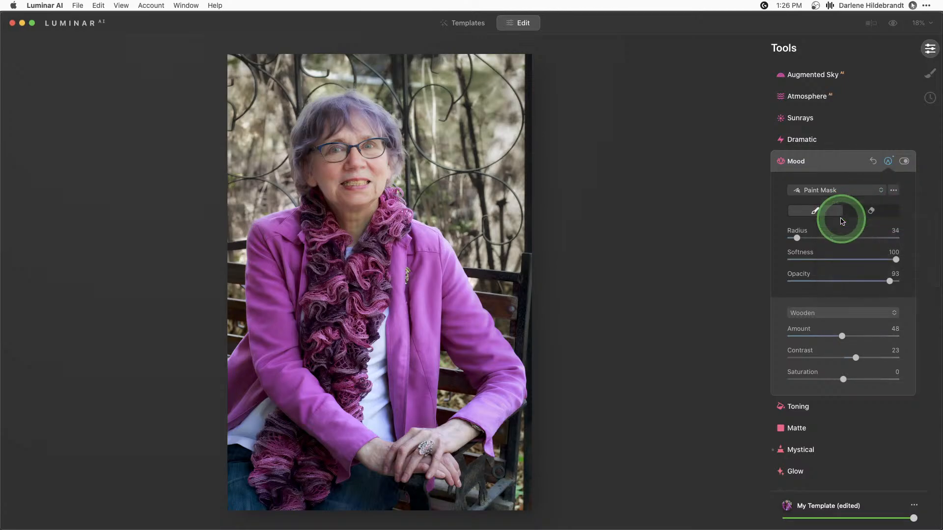
pyautogui.click(894, 190)
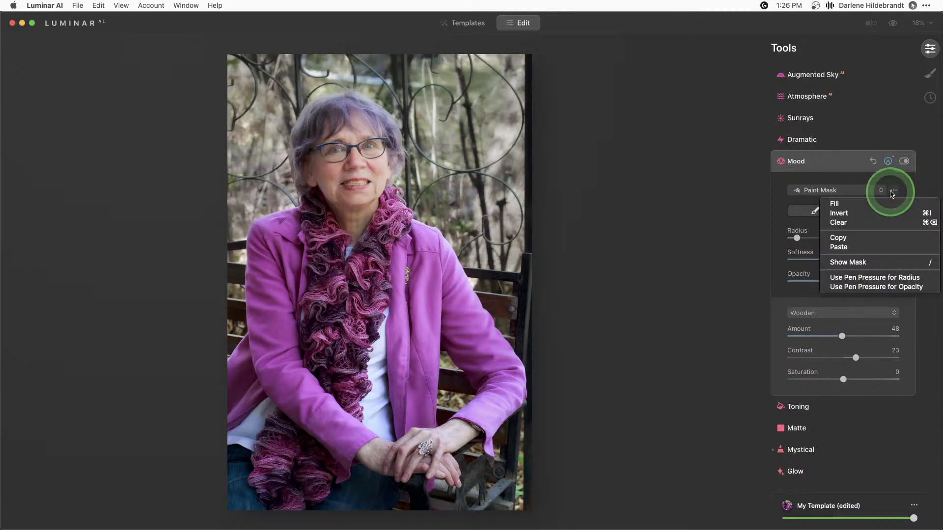
pyautogui.click(872, 210)
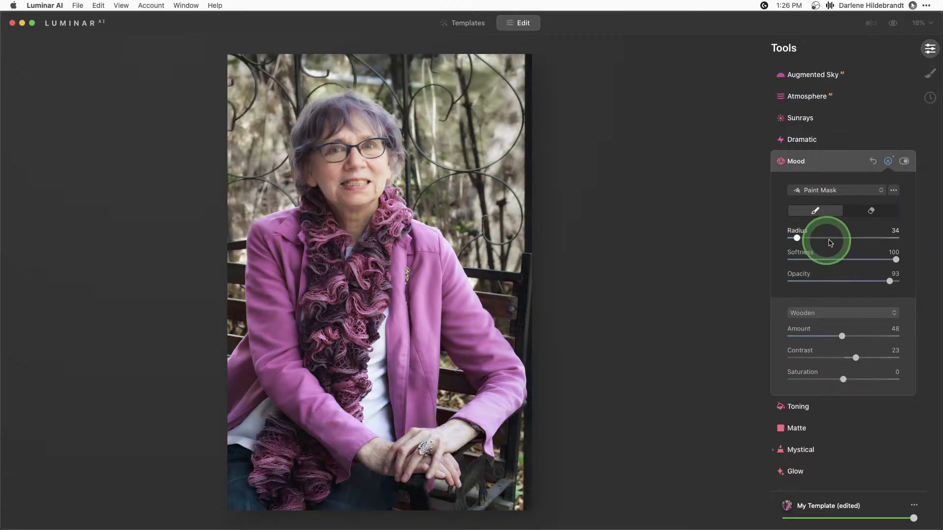
pyautogui.click(888, 161)
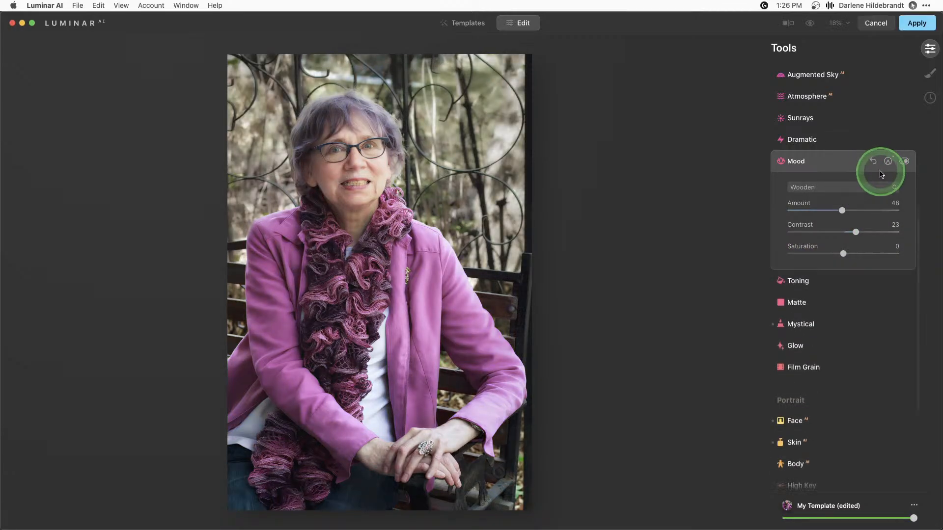
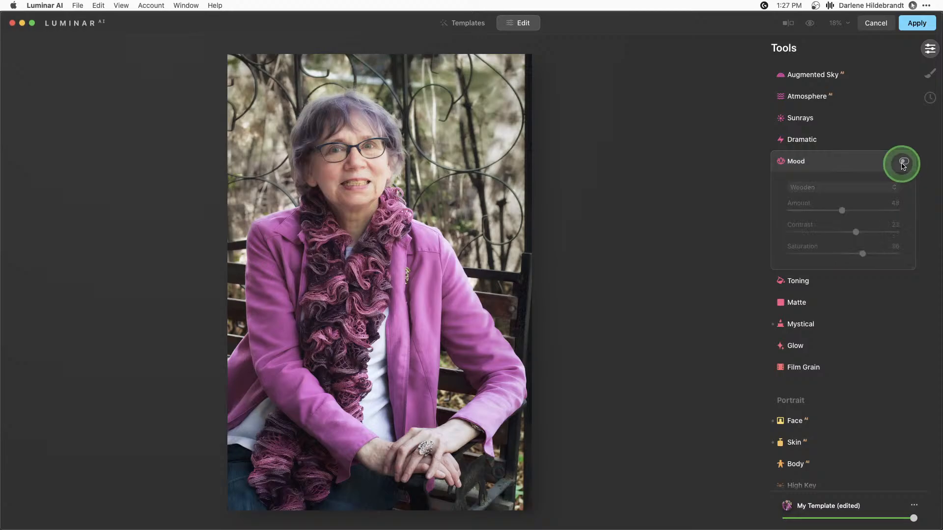
# Step: Compare the portrait with and without the Mood effect, keep it enabled, and set its Amount to 47
pyautogui.click(902, 164)
pyautogui.click(903, 164)
pyautogui.click(903, 164)
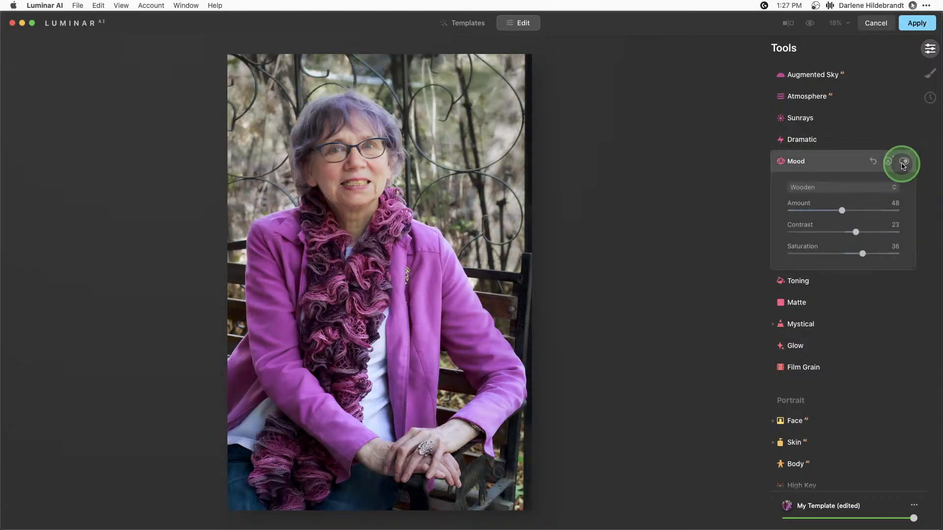
pyautogui.moveTo(842, 211); pyautogui.dragTo(841, 211)
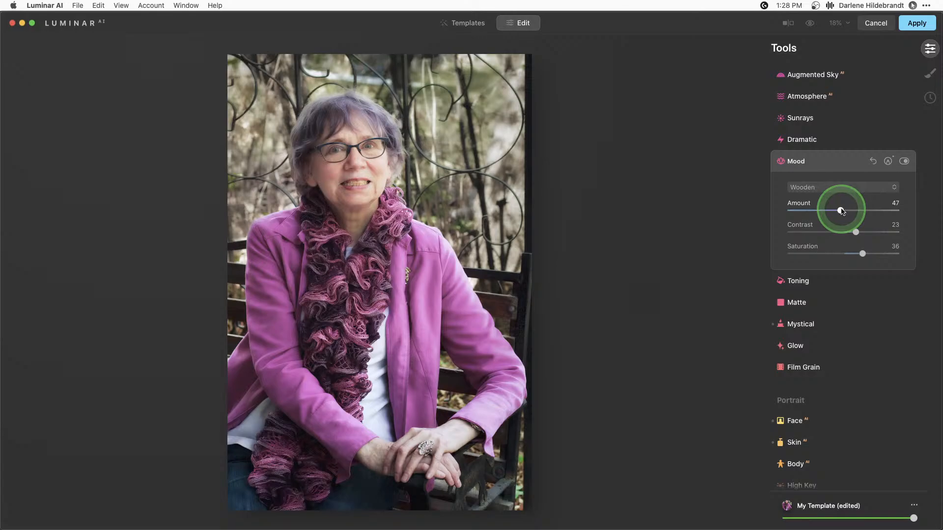
# Step: Apply a Soft Focus Glow with an Amount of 29 and reveal the tool's advanced settings
pyautogui.click(793, 345)
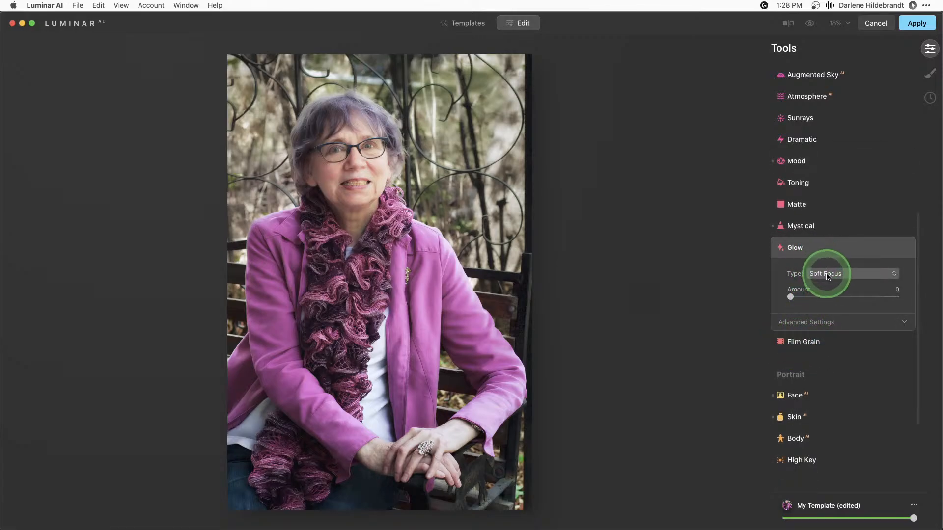
pyautogui.moveTo(790, 296); pyautogui.dragTo(821, 297)
pyautogui.click(803, 322)
# Step: Try the Orton Effect glow type with Brightness at -55
pyautogui.click(829, 274)
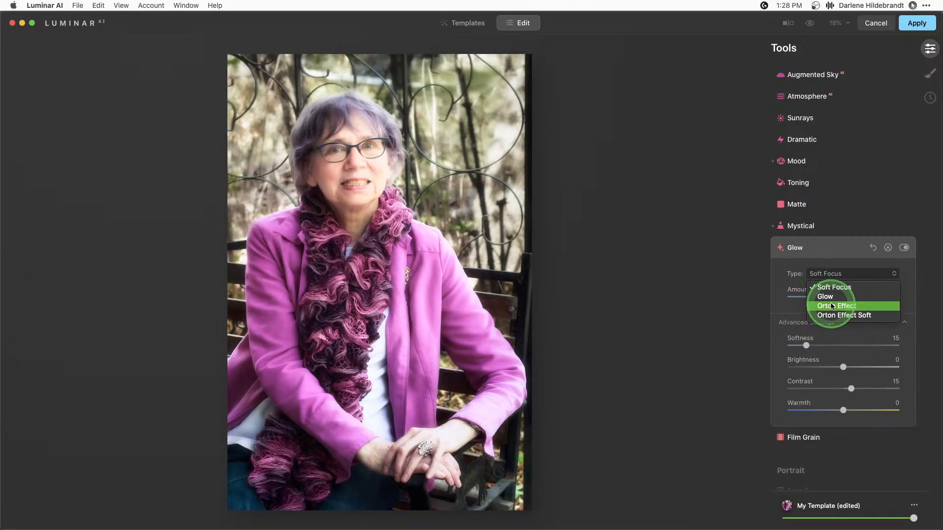
pyautogui.click(831, 307)
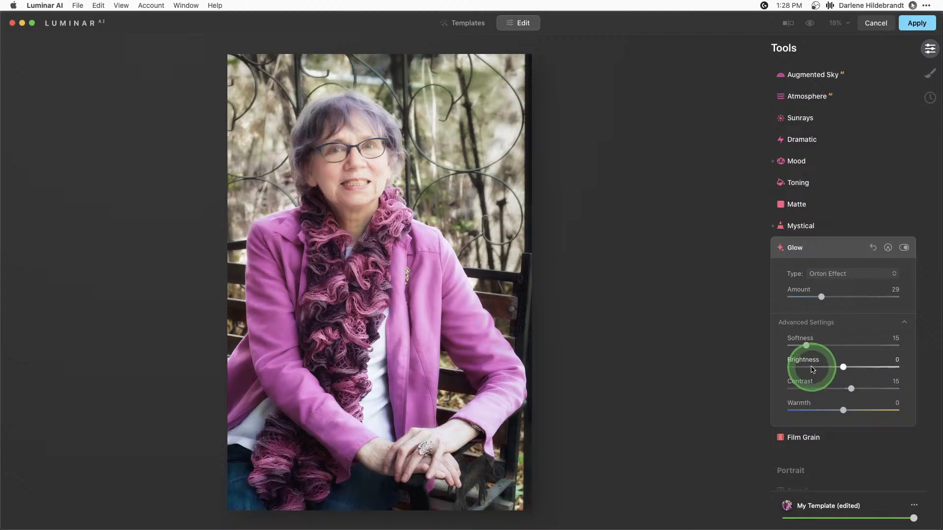
pyautogui.click(811, 368)
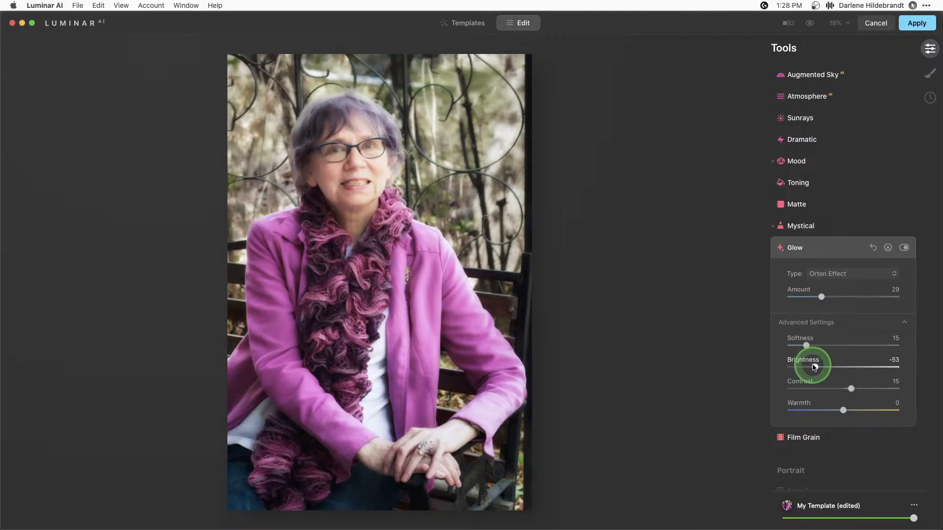
pyautogui.moveTo(814, 367); pyautogui.dragTo(813, 367)
# Step: Switch Glow to Soft Focus and set Contrast to 0, Brightness to -87 and Amount to 19
pyautogui.click(828, 272)
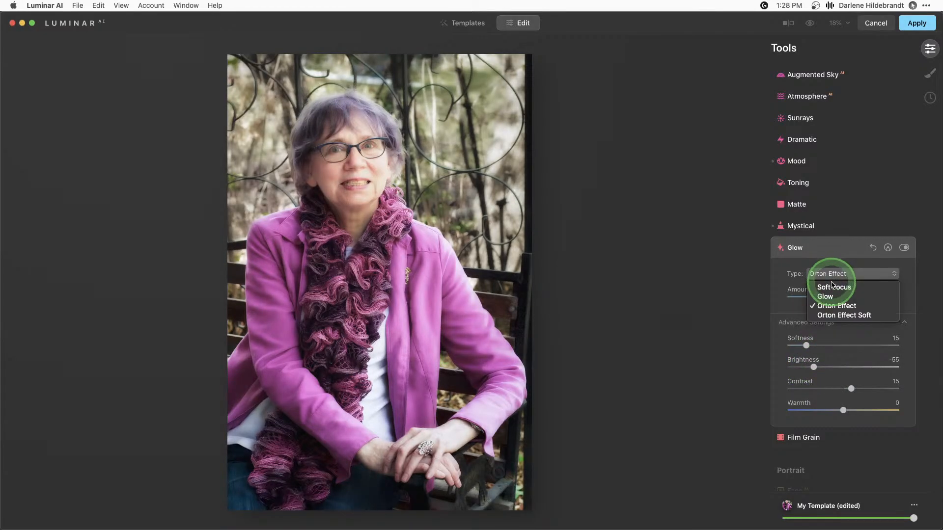
pyautogui.click(833, 287)
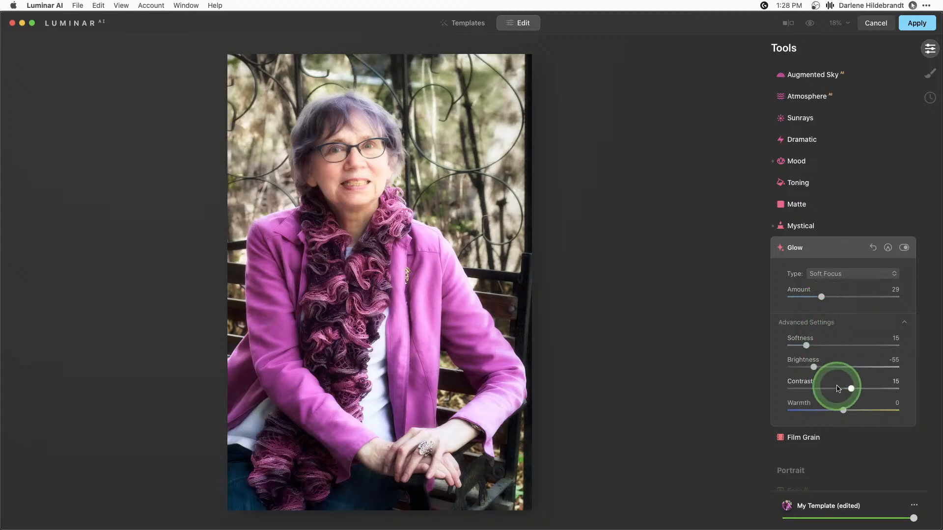
pyautogui.moveTo(837, 388); pyautogui.dragTo(797, 366)
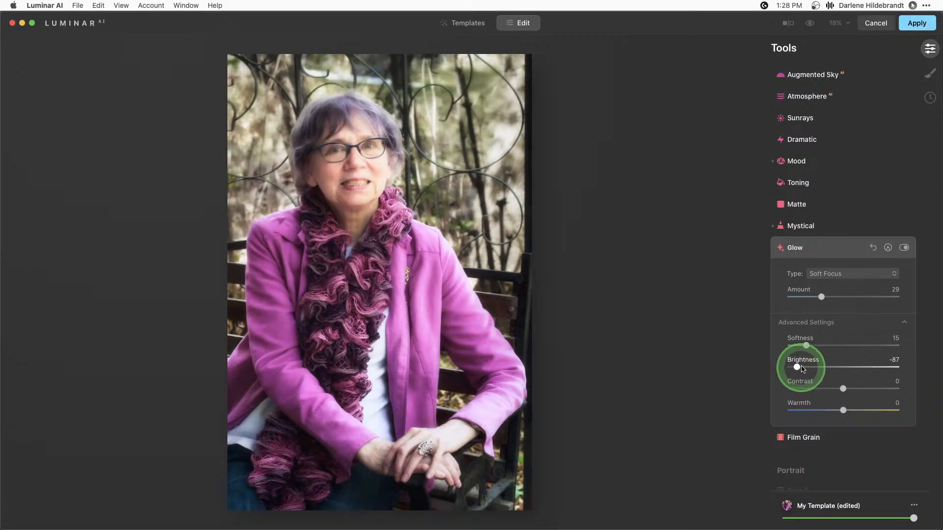
pyautogui.moveTo(820, 297); pyautogui.dragTo(812, 297)
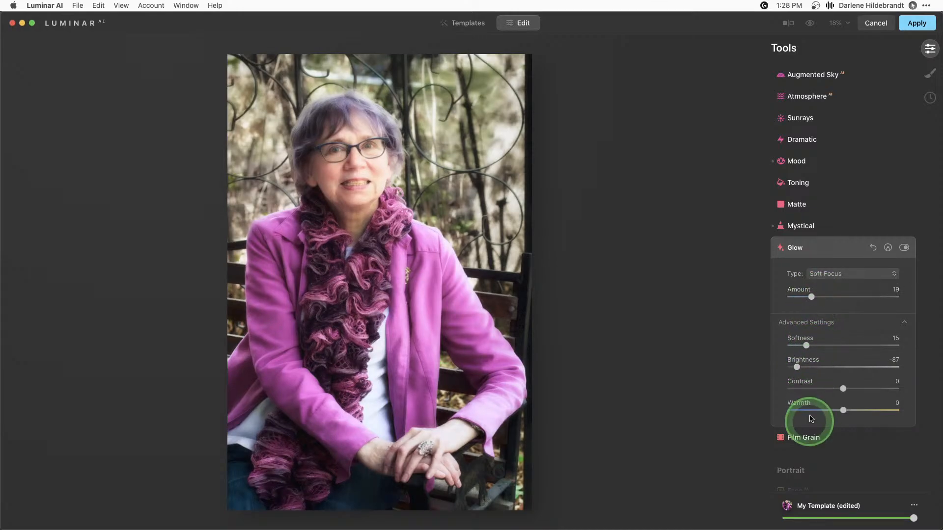
# Step: Compare the portrait with and without the Glow effect, leaving the effect enabled
pyautogui.click(904, 248)
pyautogui.click(904, 248)
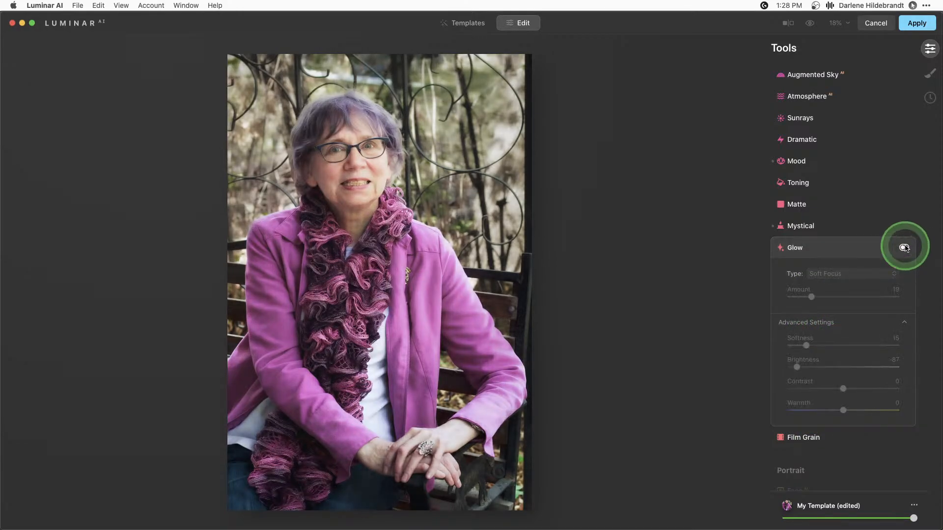
pyautogui.click(904, 248)
pyautogui.click(904, 248)
pyautogui.click(904, 247)
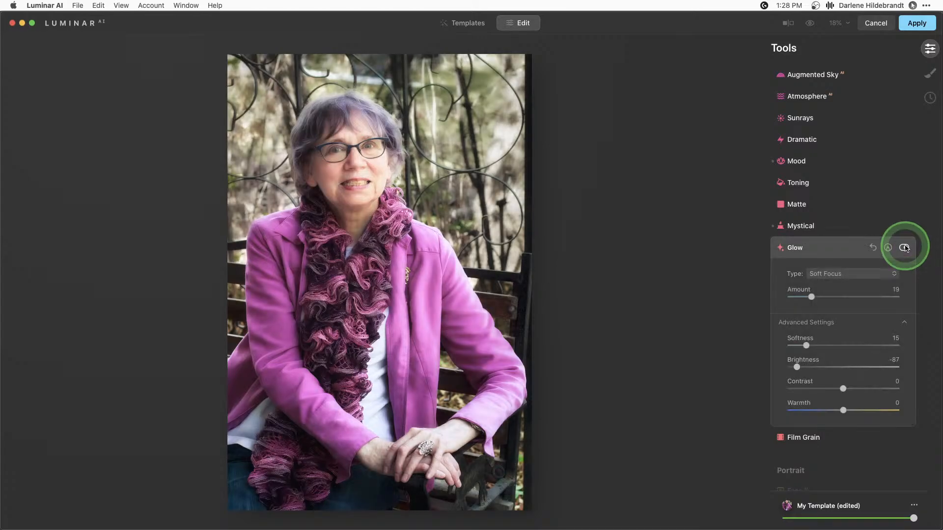
# Step: Compare the portrait with and without the Glow effect, and lower the Glow Amount to 8
pyautogui.click(904, 247)
pyautogui.click(904, 248)
pyautogui.moveTo(811, 297); pyautogui.dragTo(800, 297)
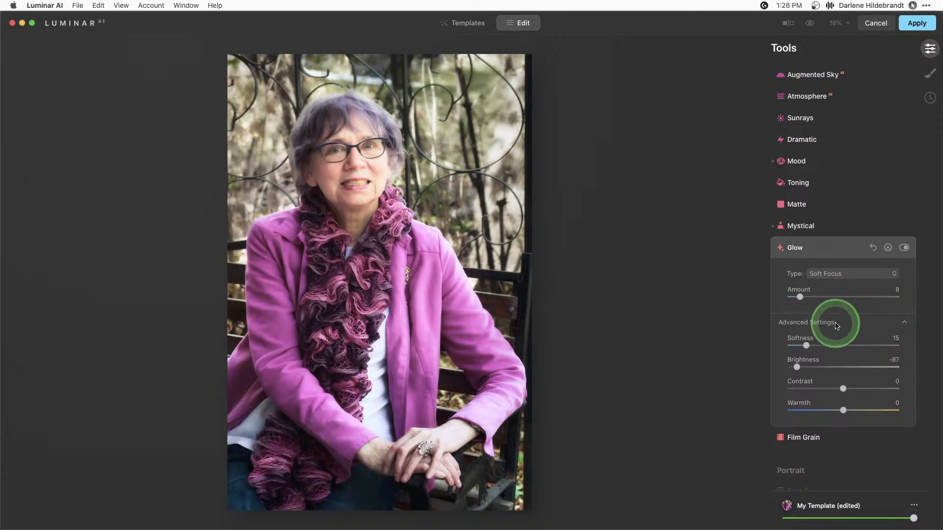
# Step: Paste the copied mask into the Glow effect's Paint Mask and check its overlay on the portrait
pyautogui.click(888, 248)
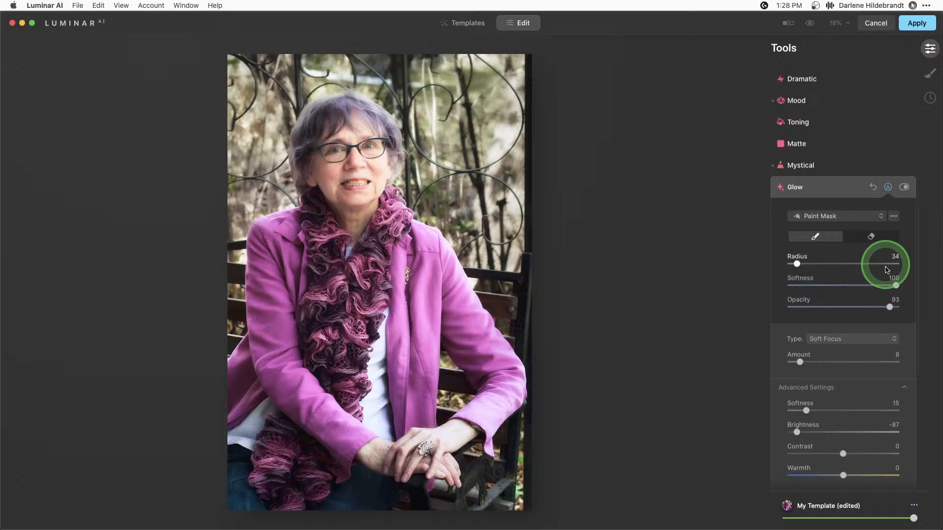
pyautogui.click(893, 217)
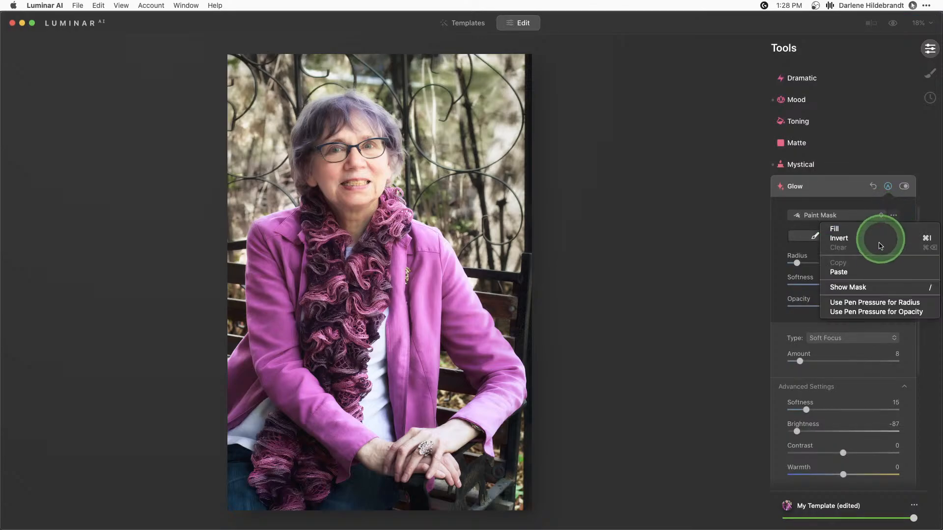
pyautogui.click(877, 276)
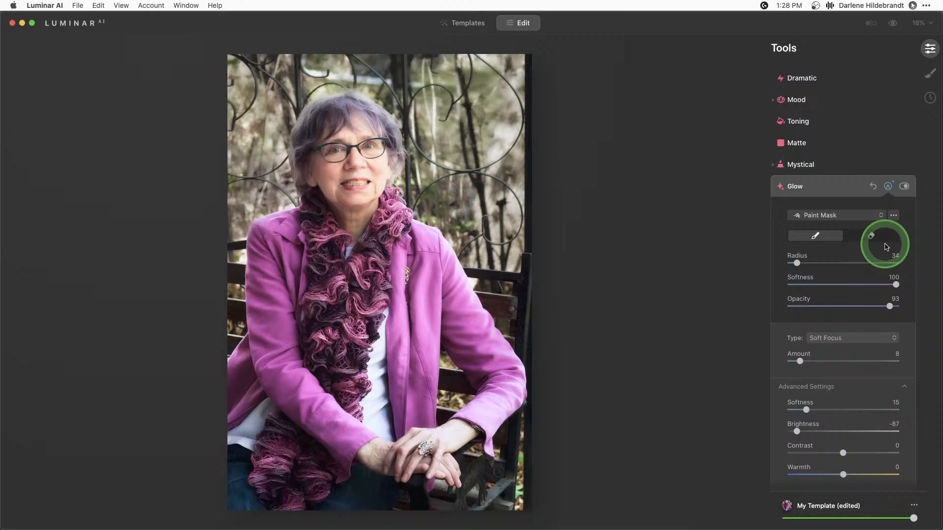
pyautogui.press('/')
pyautogui.press('/')
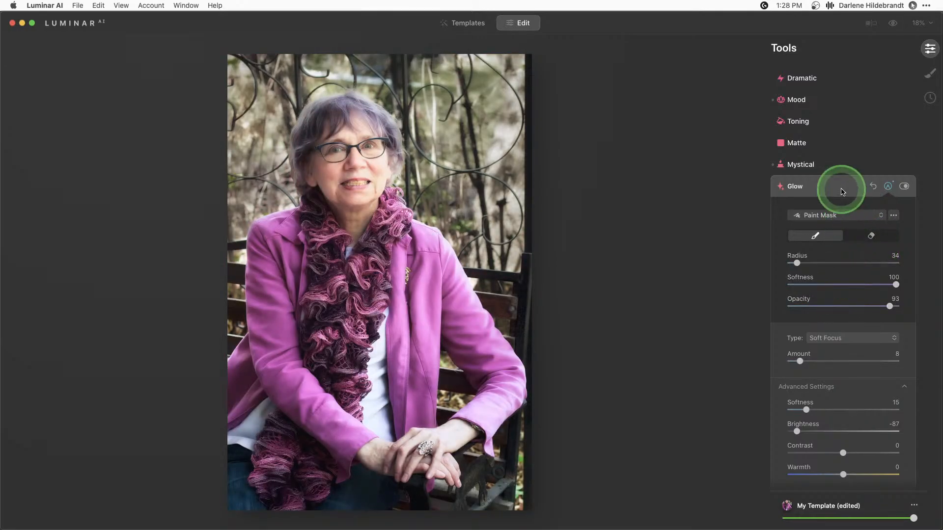
# Step: Paste the same copied mask into the Mystical effect's Paint Mask and close the tool
pyautogui.click(835, 164)
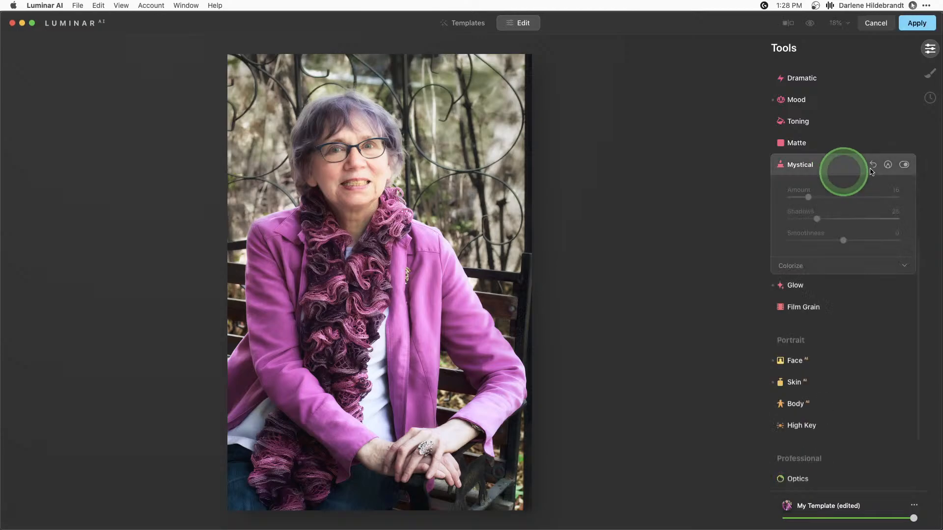
pyautogui.click(888, 166)
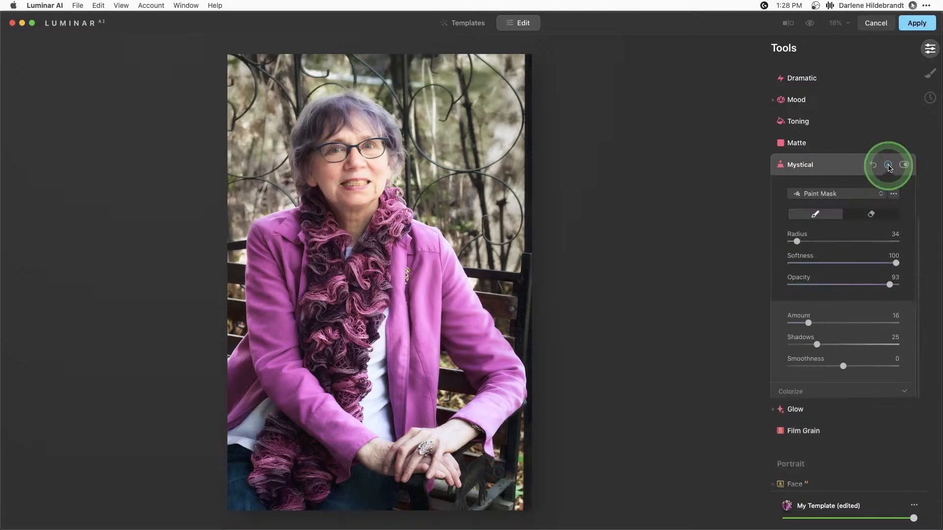
pyautogui.click(893, 193)
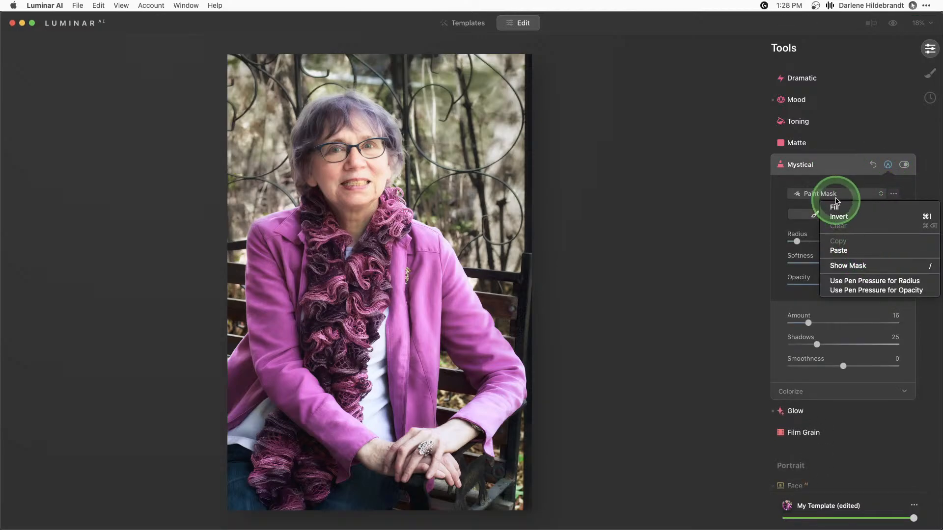
pyautogui.click(845, 251)
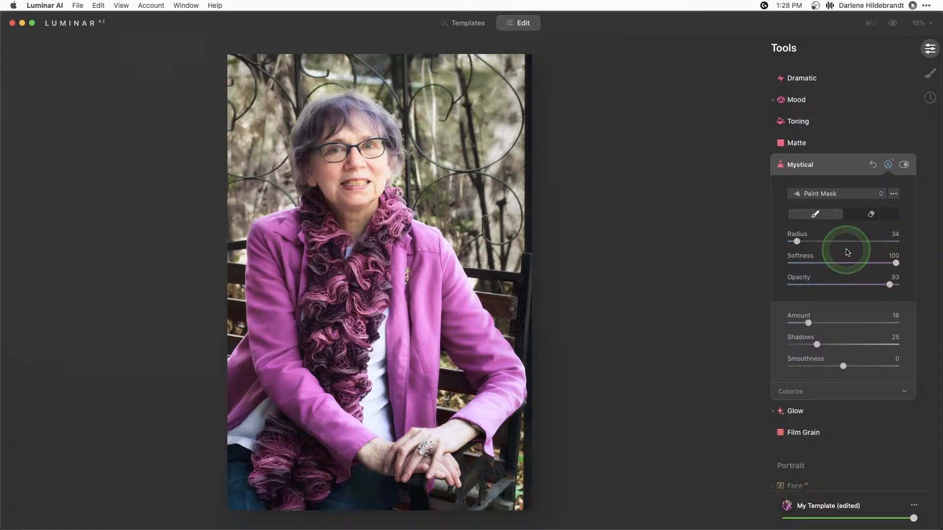
pyautogui.click(839, 165)
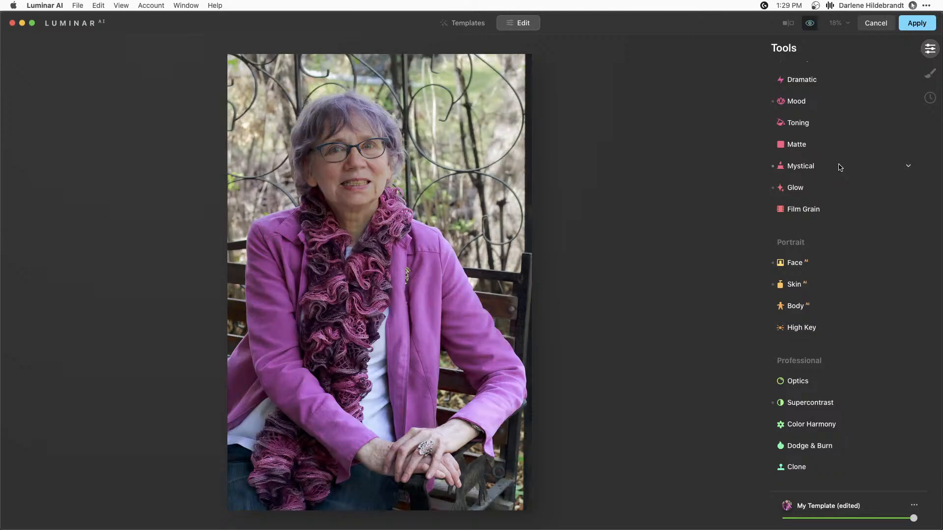
pyautogui.click(838, 168)
# Step: Set the Vignette Amount to -58 and close the tool
pyautogui.click(800, 286)
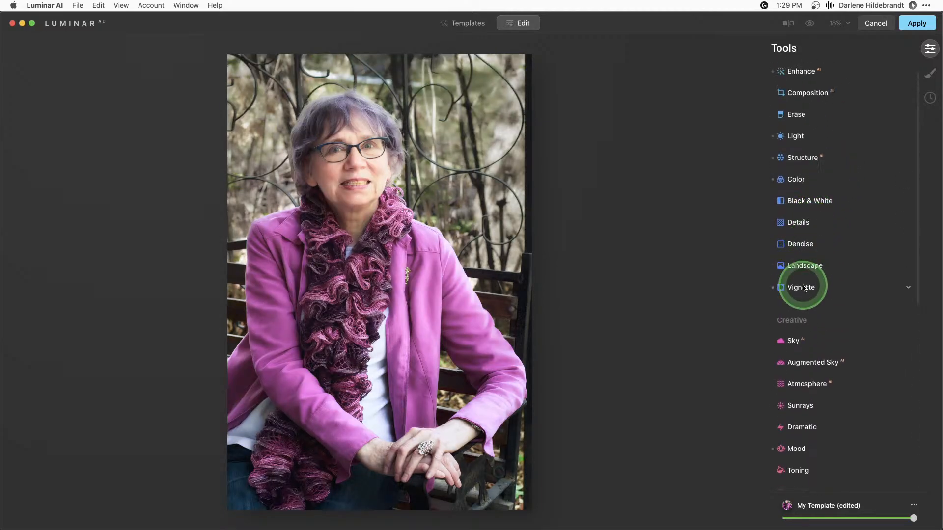
pyautogui.click(814, 338)
pyautogui.moveTo(815, 340); pyautogui.dragTo(810, 337)
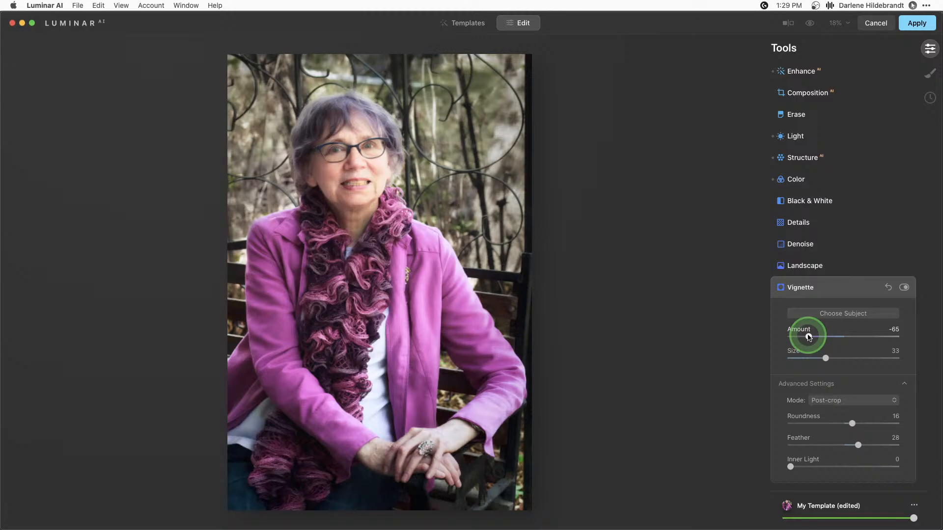
pyautogui.click(827, 287)
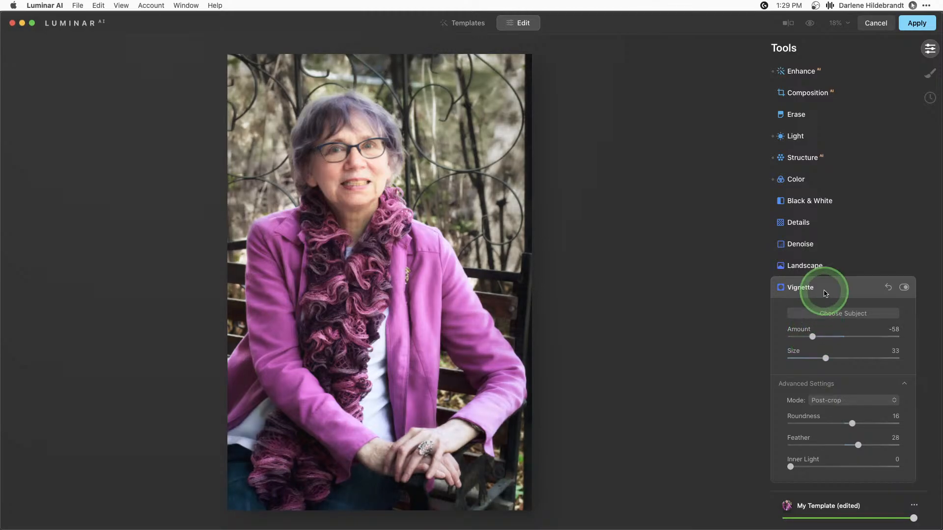
# Step: Open the Dodge & Burn tool and set its brush to Darken
pyautogui.scroll(-10, 829, 290)
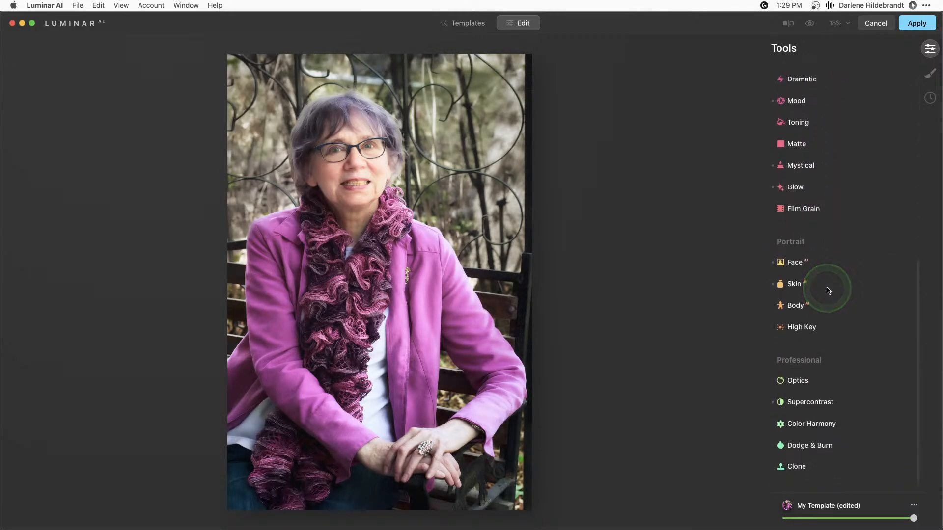
pyautogui.click(810, 447)
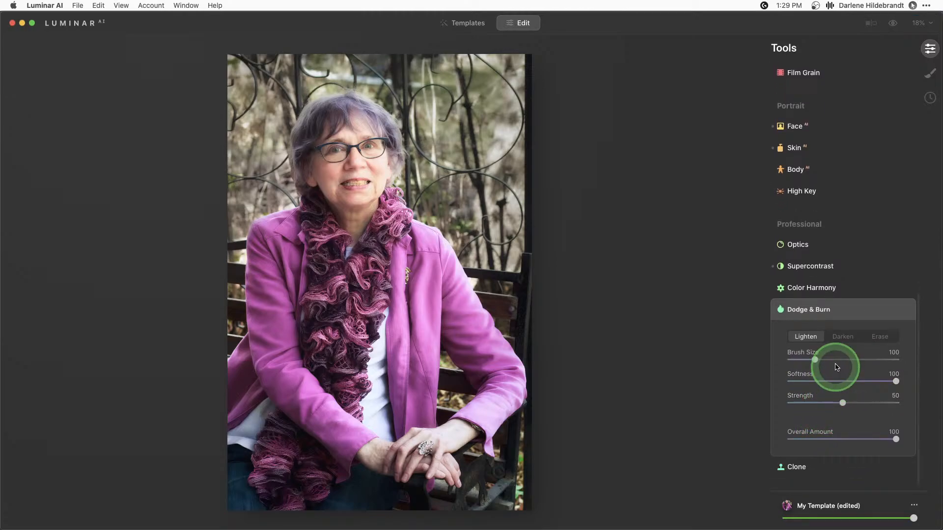
pyautogui.click(843, 337)
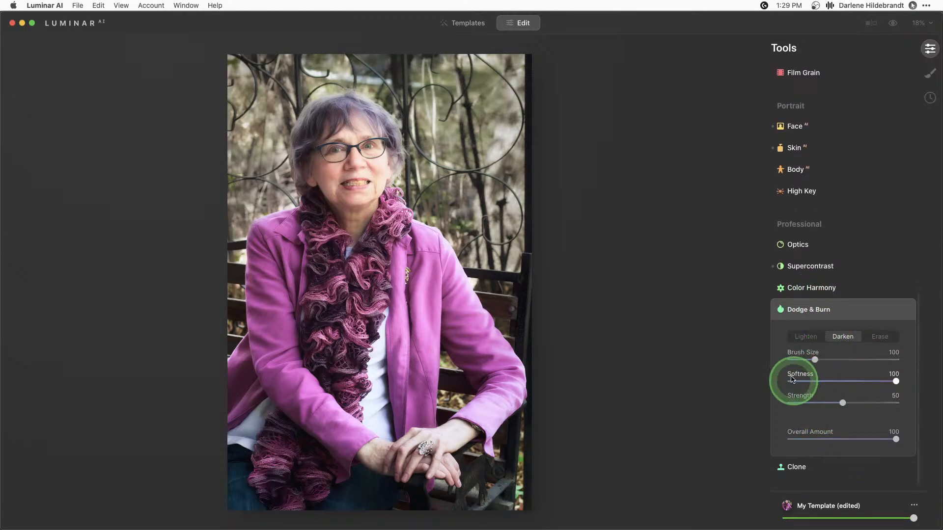
# Step: Try darkening the background beside the woman's head with the Dodge & Burn brush at Strength 58
pyautogui.click(806, 402)
pyautogui.moveTo(804, 403); pyautogui.dragTo(804, 402)
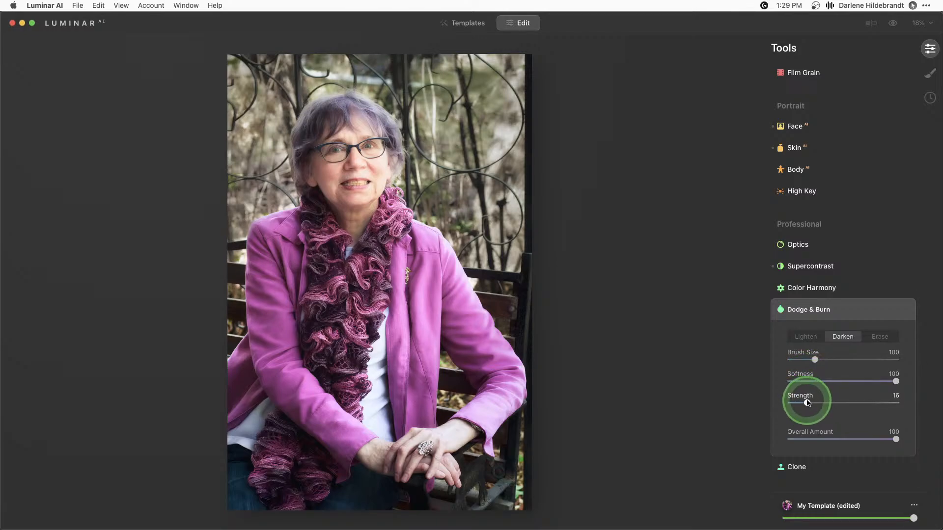
pyautogui.click(807, 401)
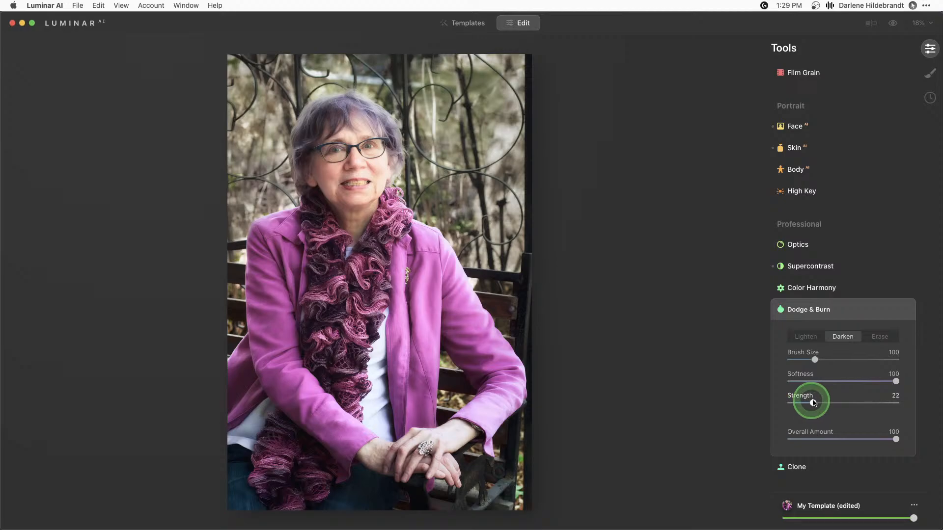
pyautogui.moveTo(813, 402); pyautogui.dragTo(851, 403)
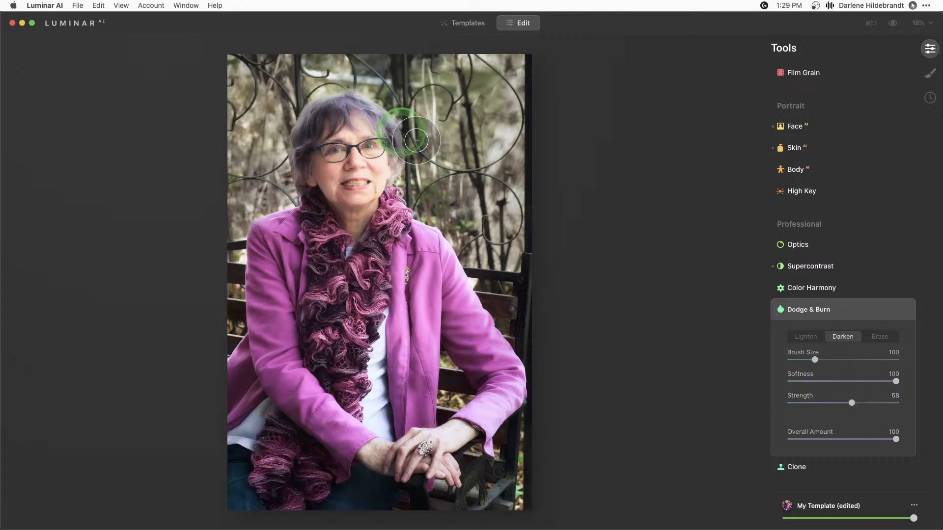
pyautogui.moveTo(416, 141)
pyautogui.mouseDown()
pyautogui.moveTo(451, 139)
pyautogui.moveTo(439, 77)
pyautogui.moveTo(484, 208)
pyautogui.mouseUp()
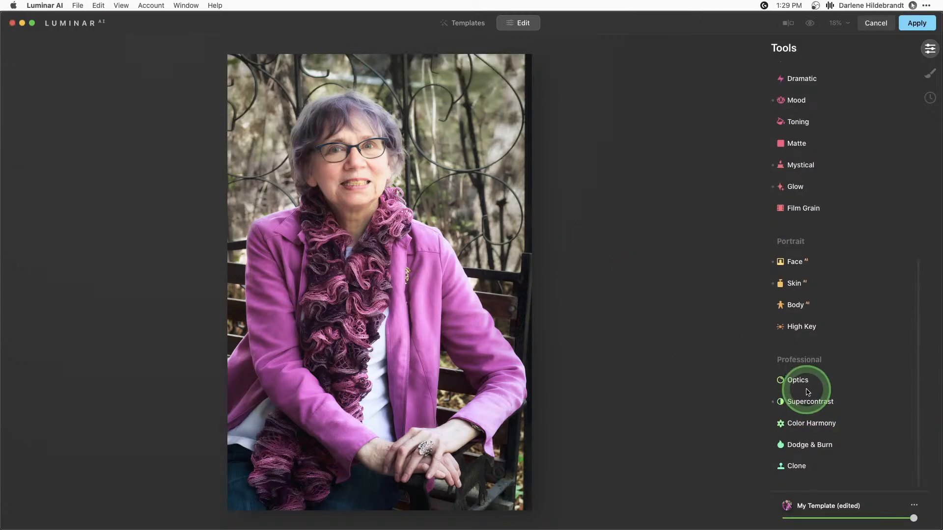
# Step: Set the Dodge & Burn darkening Strength to 16 and turn off the cursor highlight
pyautogui.click(805, 447)
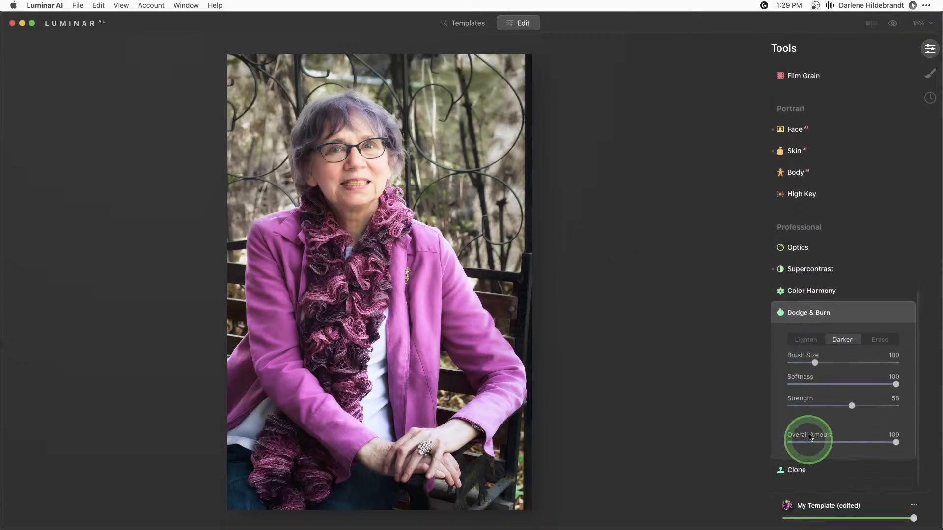
pyautogui.click(810, 403)
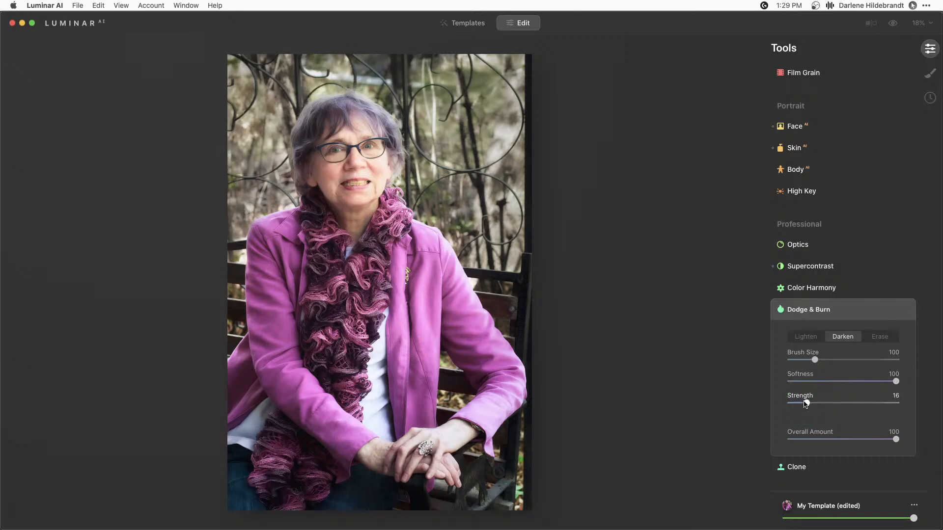
pyautogui.click(806, 403)
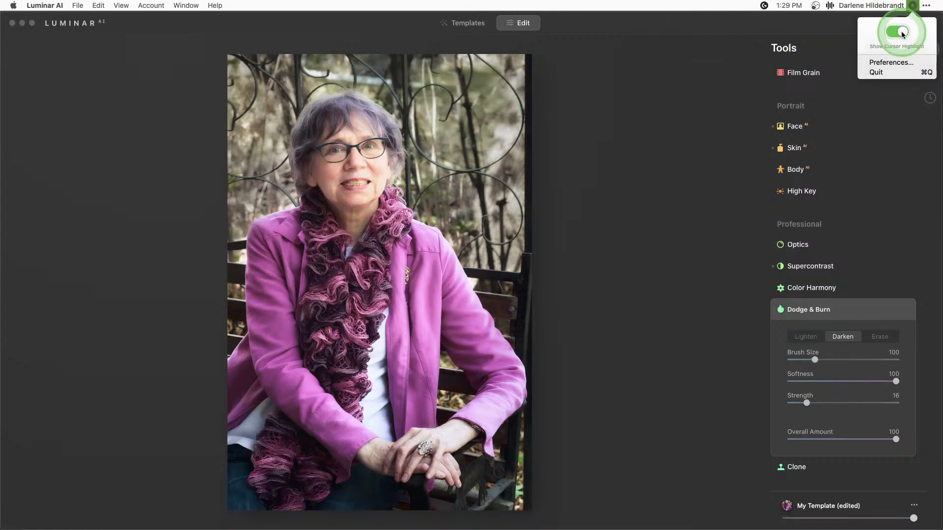
pyautogui.click(901, 31)
pyautogui.click(482, 106)
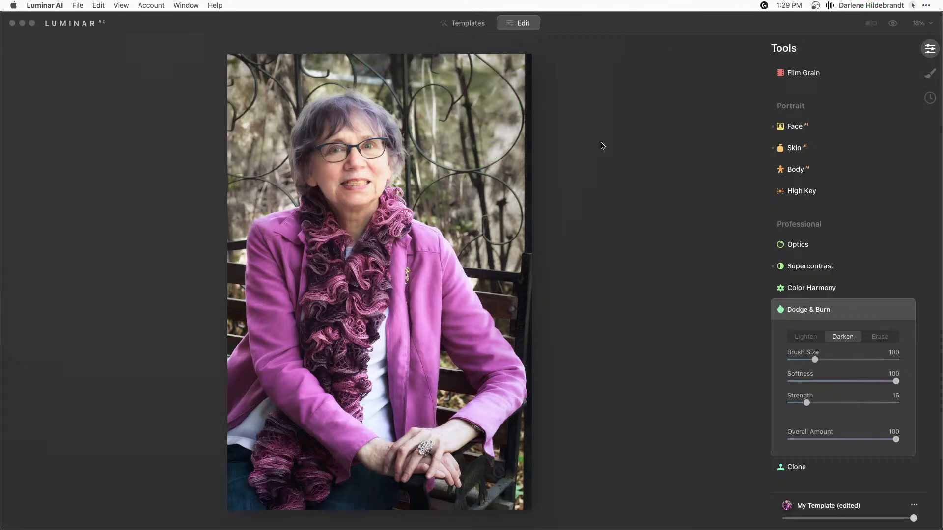
# Step: Paint over the bright background areas around the woman to darken them, reducing the Brush Size to 64 for tighter spots
pyautogui.moveTo(458, 123)
pyautogui.mouseDown()
pyautogui.moveTo(489, 109)
pyautogui.moveTo(496, 159)
pyautogui.moveTo(511, 91)
pyautogui.moveTo(503, 74)
pyautogui.moveTo(452, 66)
pyautogui.moveTo(472, 63)
pyautogui.moveTo(491, 138)
pyautogui.moveTo(494, 243)
pyautogui.moveTo(519, 215)
pyautogui.moveTo(486, 236)
pyautogui.moveTo(421, 176)
pyautogui.moveTo(425, 72)
pyautogui.moveTo(438, 153)
pyautogui.moveTo(452, 102)
pyautogui.moveTo(412, 67)
pyautogui.moveTo(287, 82)
pyautogui.moveTo(270, 125)
pyautogui.moveTo(231, 62)
pyautogui.moveTo(238, 257)
pyautogui.moveTo(250, 209)
pyautogui.moveTo(280, 190)
pyautogui.moveTo(264, 108)
pyautogui.mouseUp()
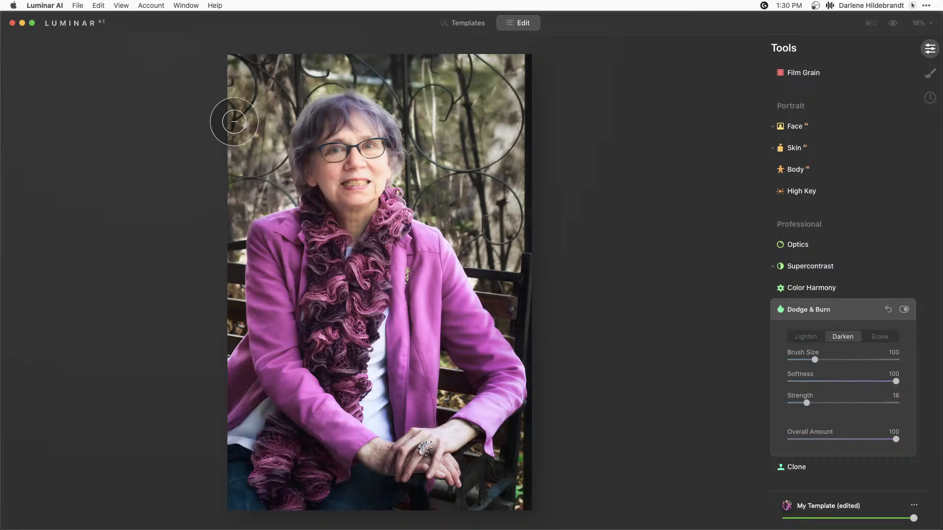
pyautogui.press('[')
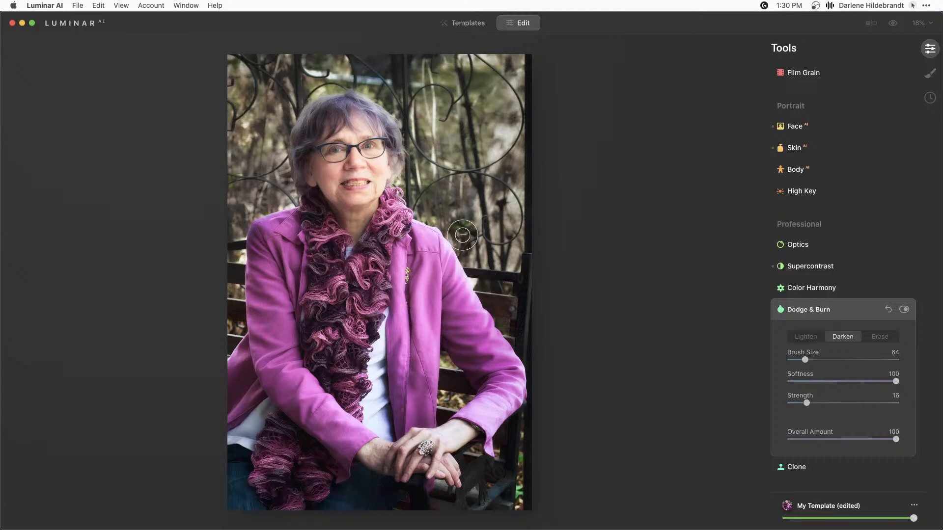
pyautogui.click(845, 312)
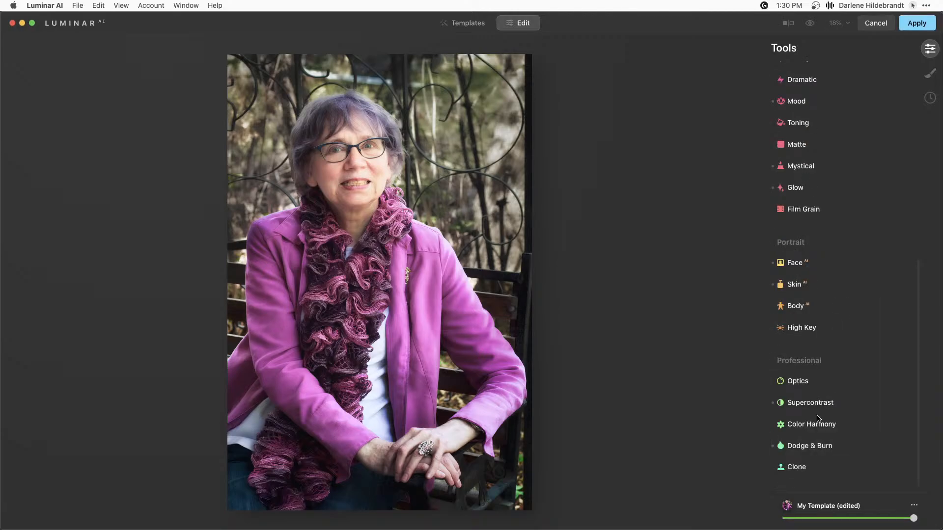
# Step: Reduce the Dodge & Burn Overall Amount to 72 and close the tool
pyautogui.click(815, 446)
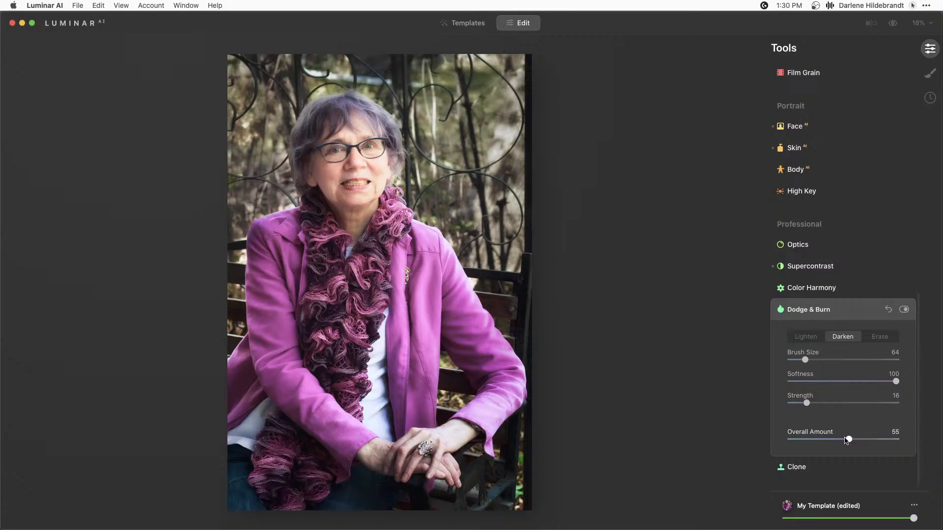
pyautogui.moveTo(848, 439)
pyautogui.mouseDown()
pyautogui.moveTo(885, 439)
pyautogui.moveTo(788, 440)
pyautogui.moveTo(859, 439)
pyautogui.moveTo(845, 438)
pyautogui.mouseUp()
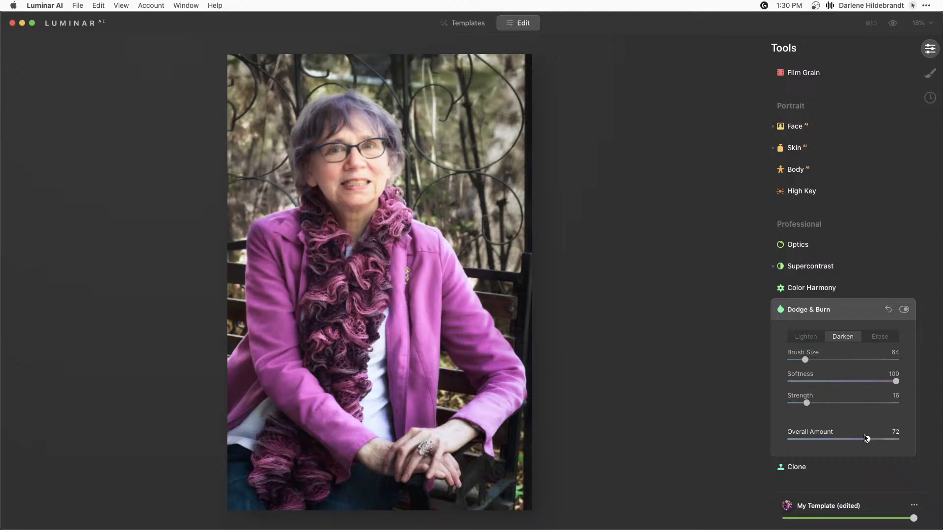
pyautogui.click(851, 315)
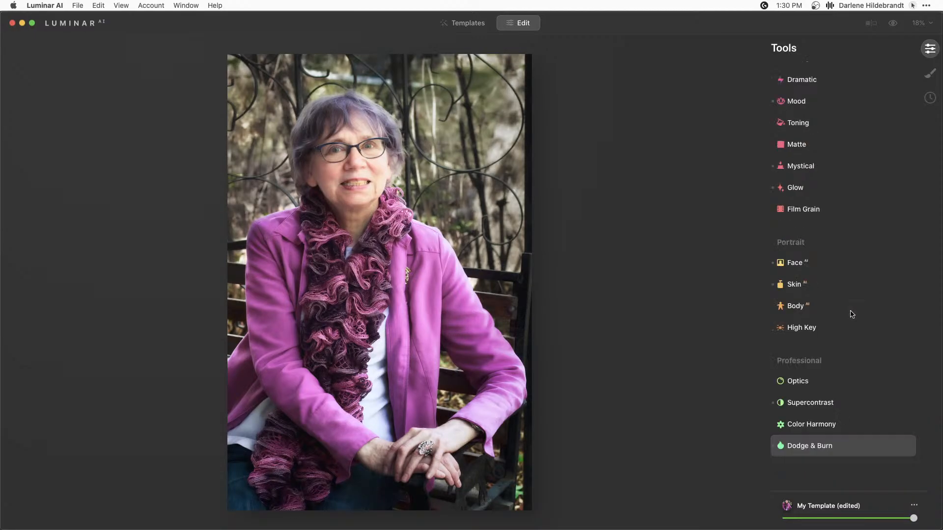
# Step: Review the Color tool's HSL Luminance settings and its Paint Mask options
pyautogui.scroll(5, 852, 315)
pyautogui.scroll(5, 829, 218)
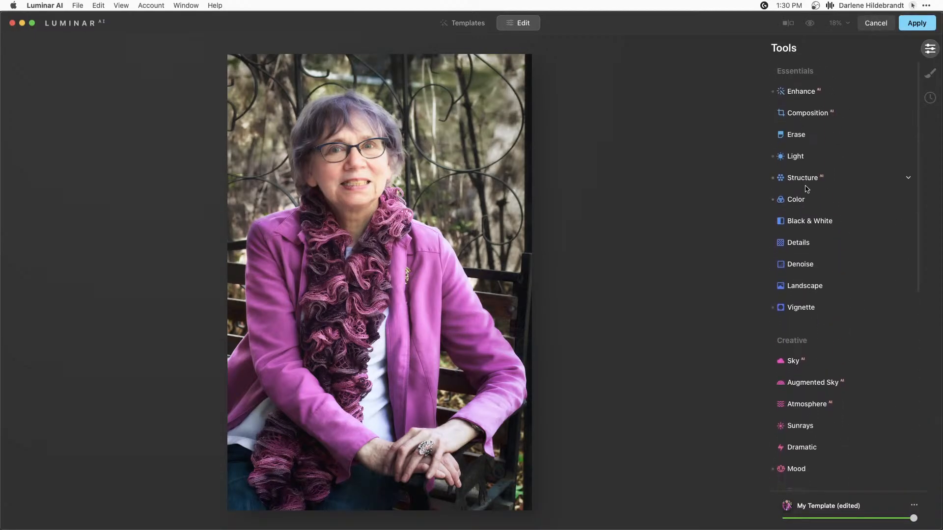
pyautogui.click(807, 201)
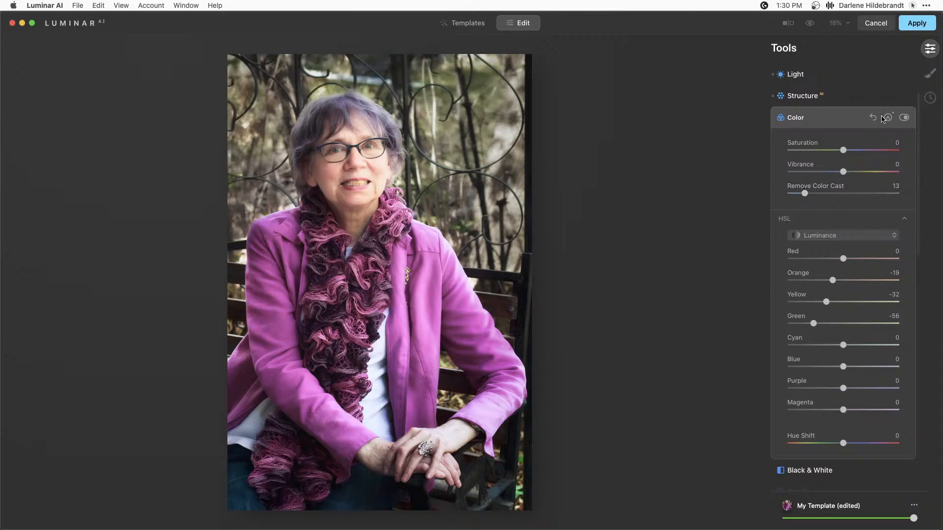
pyautogui.click(888, 118)
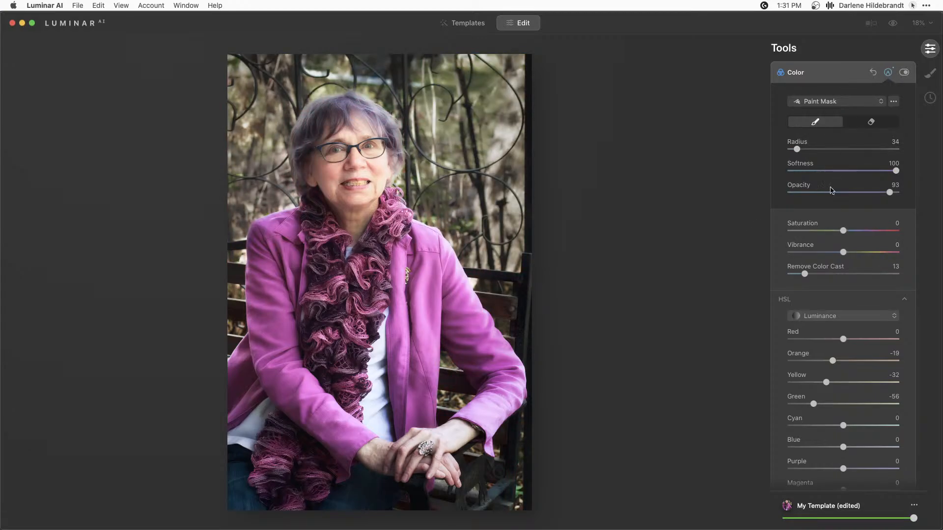
pyautogui.click(805, 73)
# Step: Erase the Enhance mask from the dark bench area beside the woman's hands, in the picture's lower right corner
pyautogui.scroll(5, 829, 198)
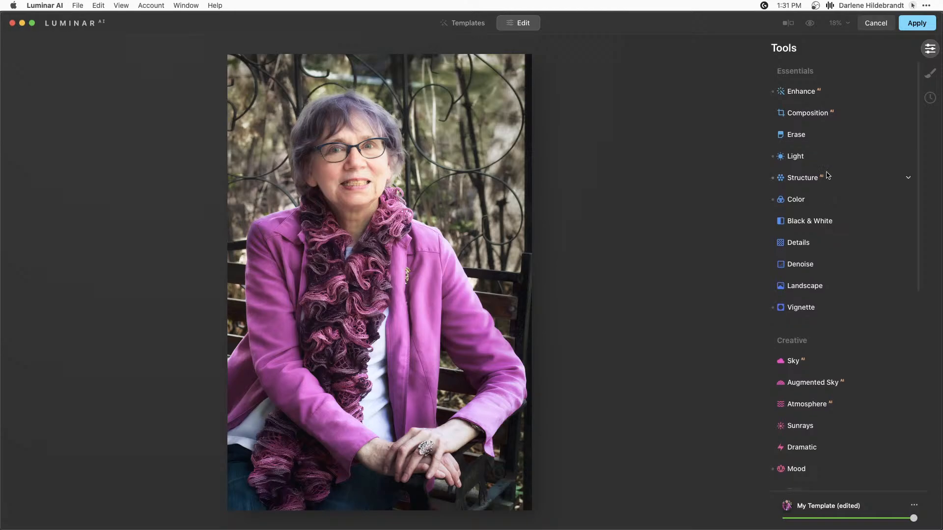
pyautogui.click(836, 94)
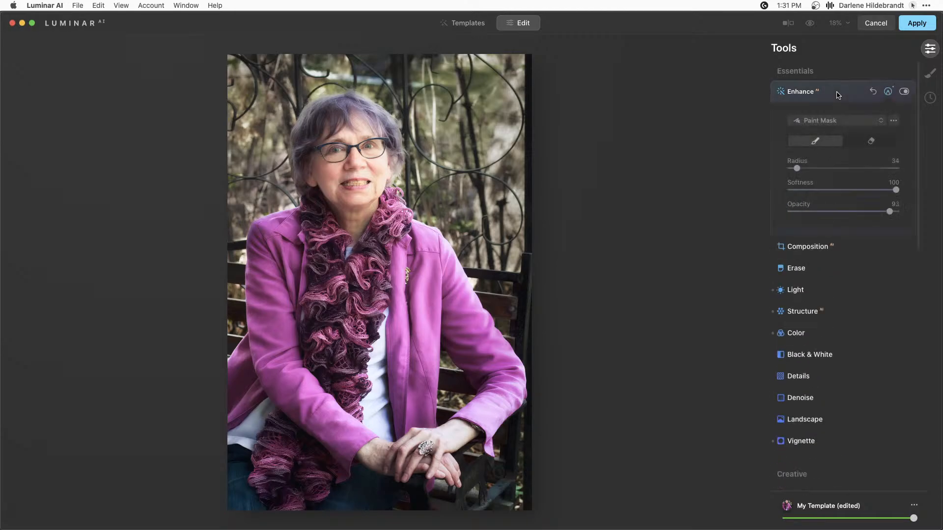
pyautogui.click(890, 93)
pyautogui.click(889, 94)
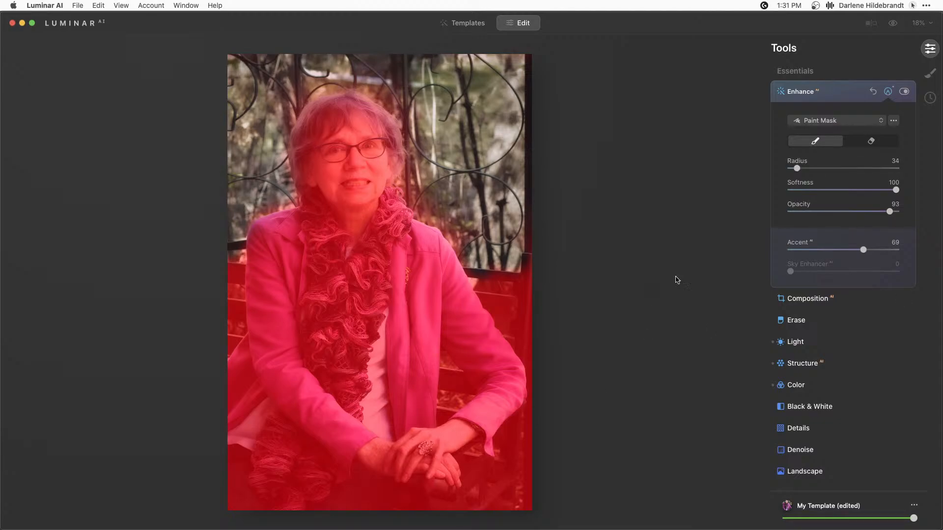
pyautogui.click(870, 141)
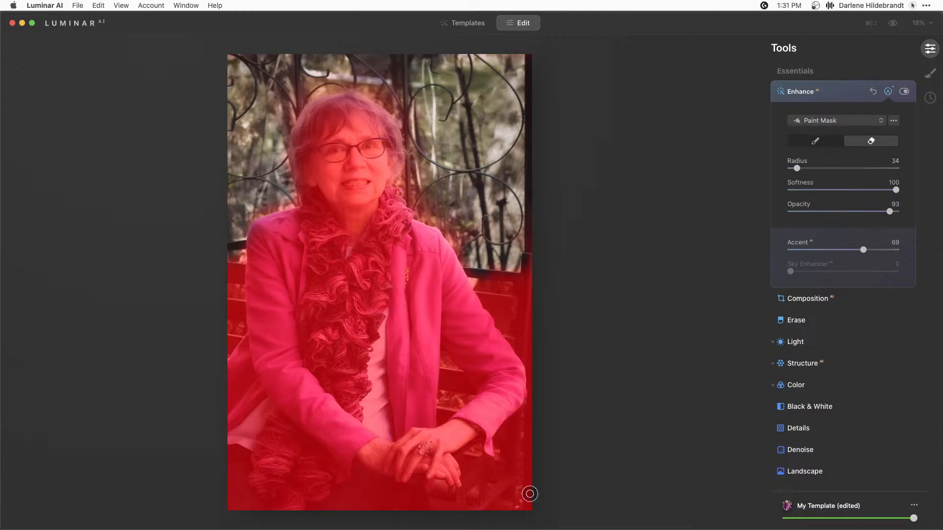
pyautogui.moveTo(524, 498)
pyautogui.mouseDown()
pyautogui.moveTo(526, 455)
pyautogui.moveTo(515, 507)
pyautogui.moveTo(530, 507)
pyautogui.moveTo(532, 436)
pyautogui.moveTo(533, 495)
pyautogui.moveTo(517, 499)
pyautogui.moveTo(516, 471)
pyautogui.moveTo(517, 497)
pyautogui.moveTo(524, 424)
pyautogui.mouseUp()
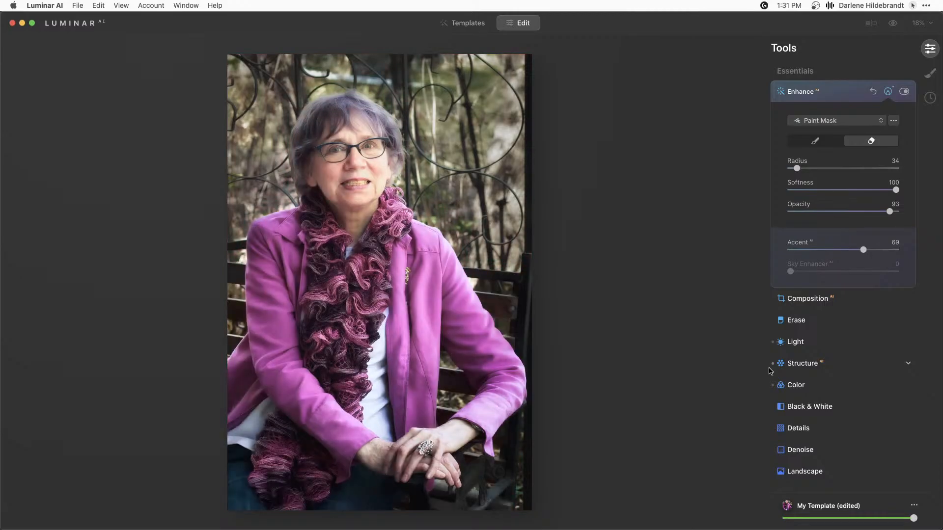
pyautogui.click(843, 96)
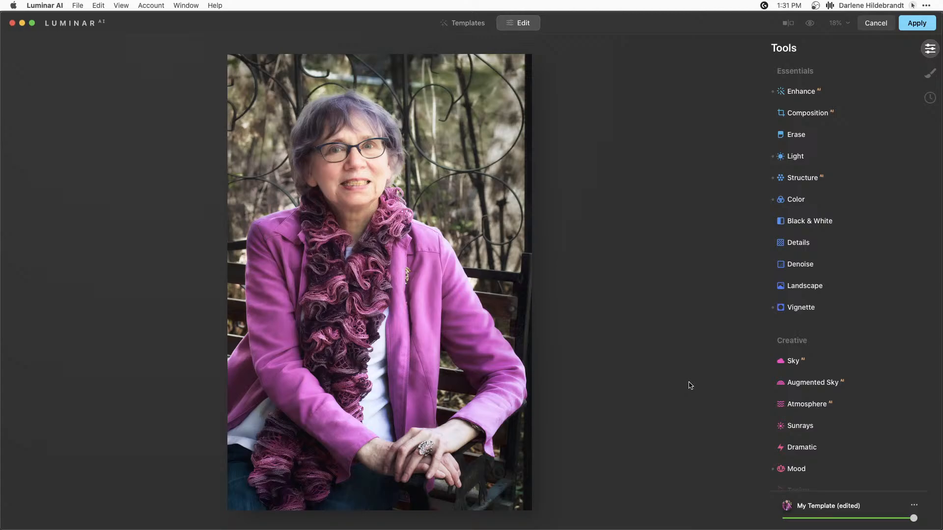
# Step: Erase the Enhance mask from the background beside the shoulder on the picture's left side and compare the edit with the original
pyautogui.click(832, 97)
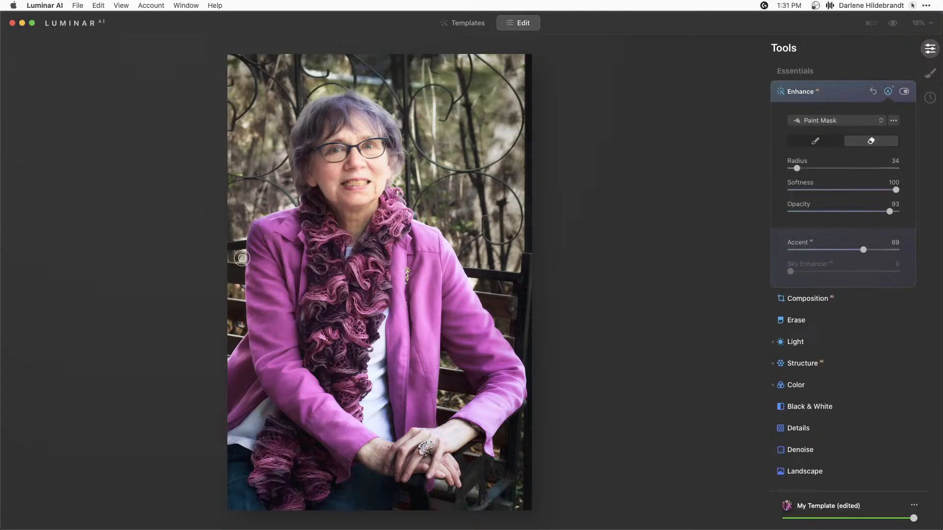
pyautogui.moveTo(241, 260); pyautogui.dragTo(243, 243)
pyautogui.moveTo(287, 203); pyautogui.dragTo(274, 202)
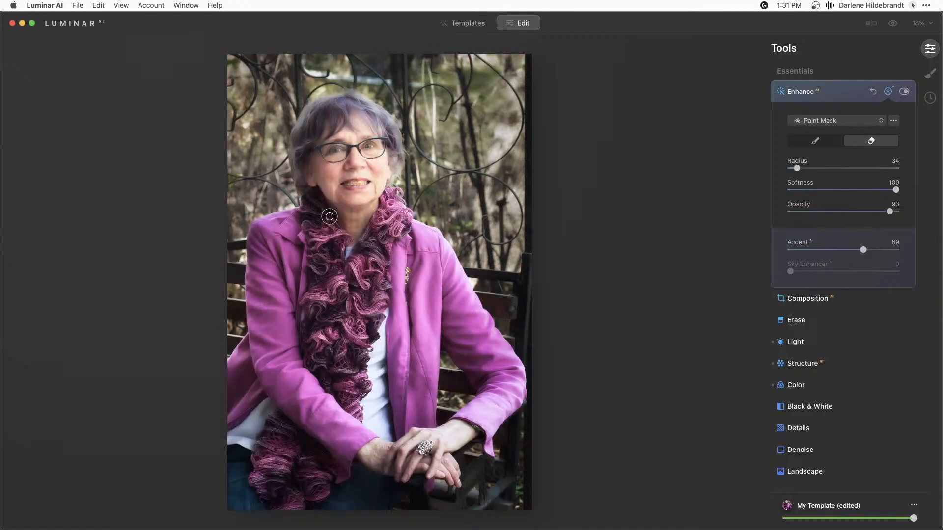
pyautogui.click(847, 98)
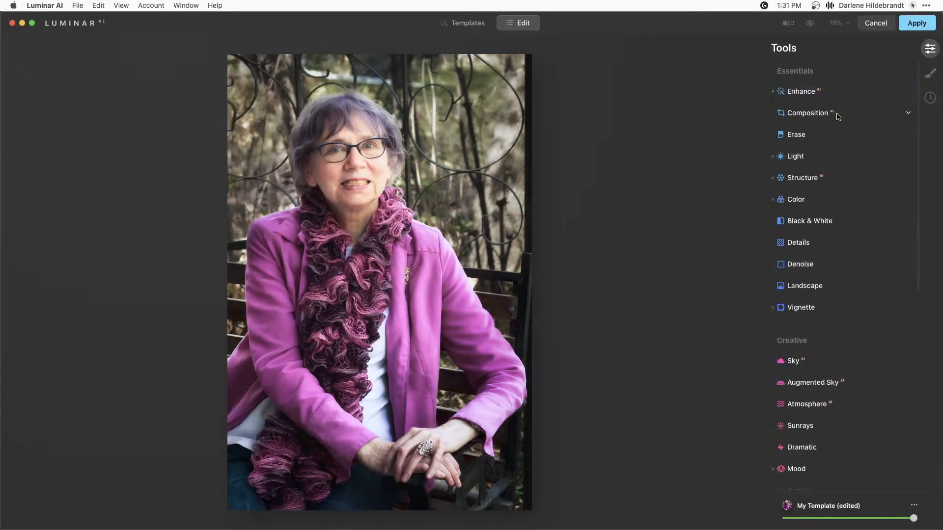
pyautogui.press('\\')
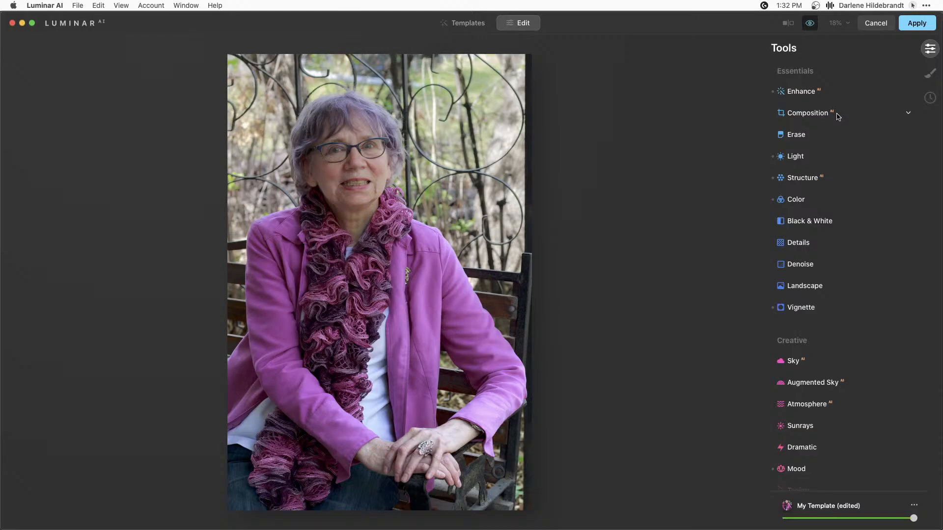
pyautogui.press('\\')
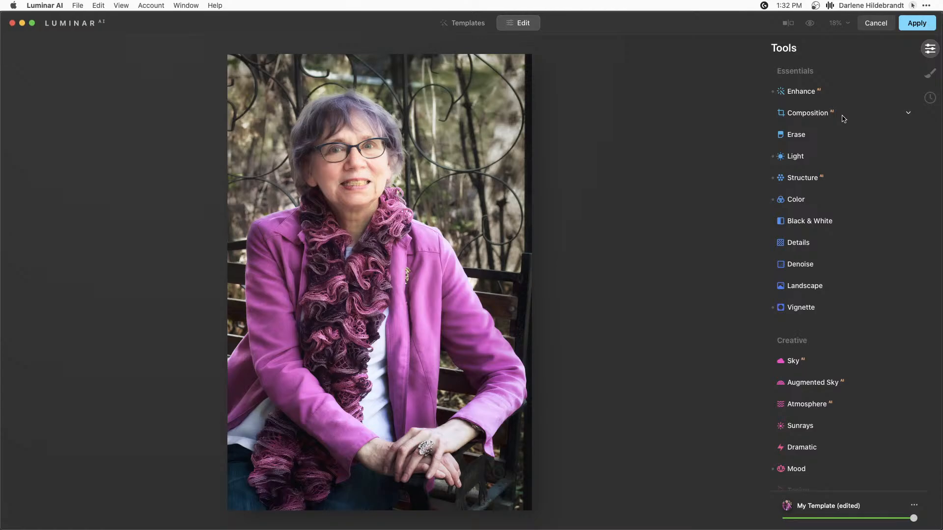
# Step: Reduce Face Light to 27 in the Face tool and apply all the edits
pyautogui.scroll(-10, 851, 211)
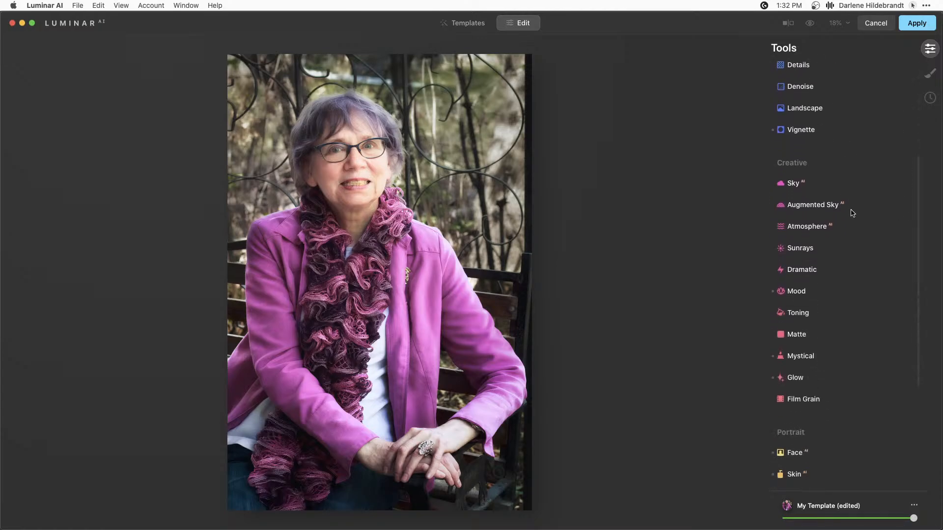
pyautogui.click(824, 320)
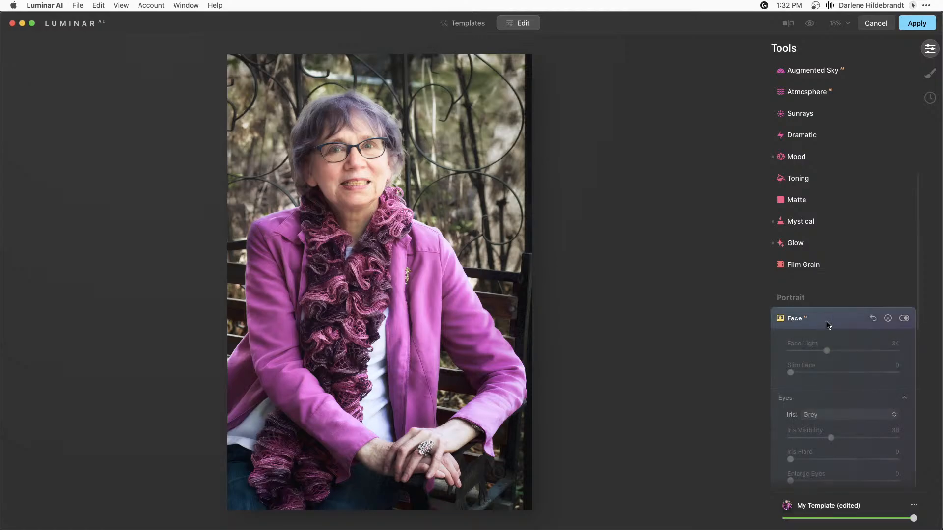
pyautogui.moveTo(826, 123); pyautogui.dragTo(817, 125)
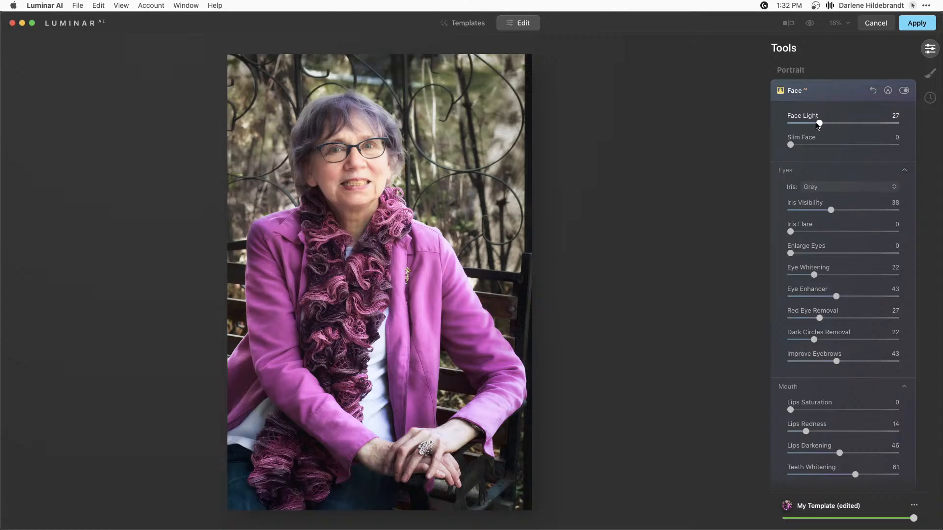
pyautogui.click(908, 32)
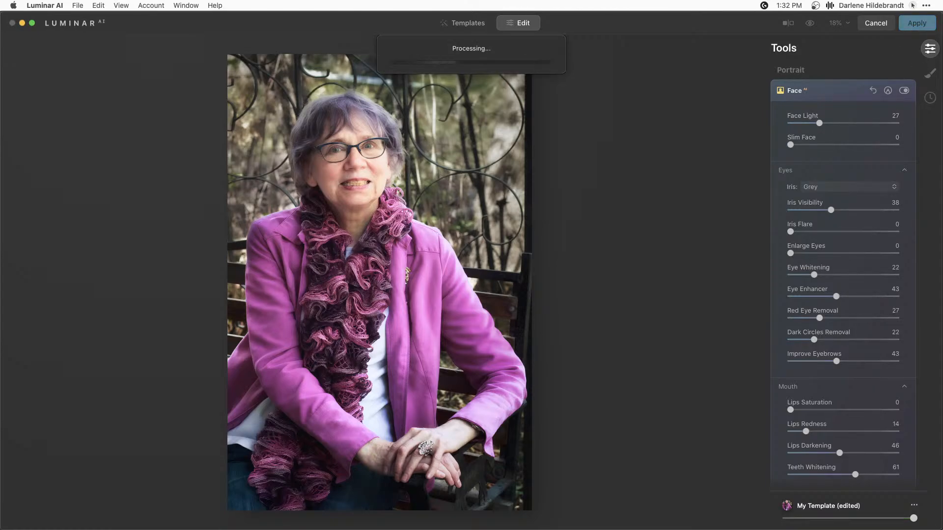
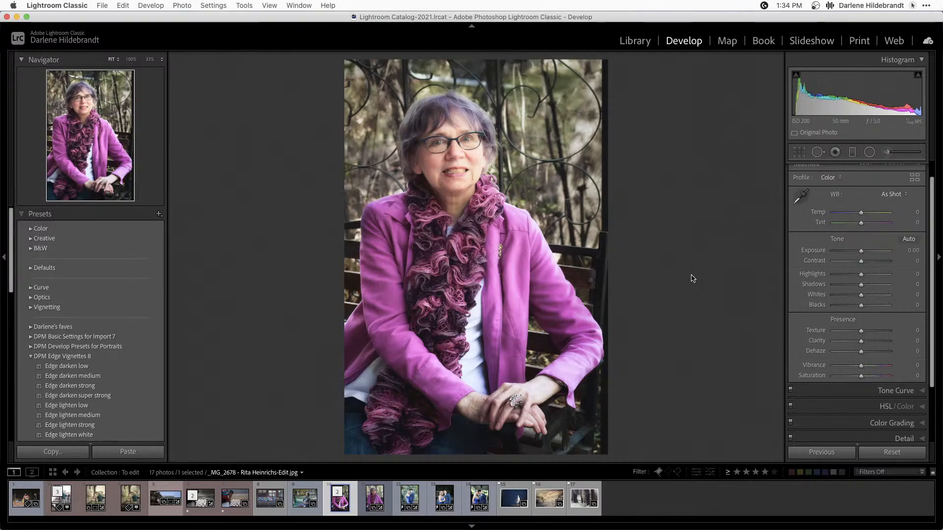
# Step: Make a virtual copy of the raw CR2 portrait with its edits reset and compare all three versions side by side in Survey view
pyautogui.press('Right')
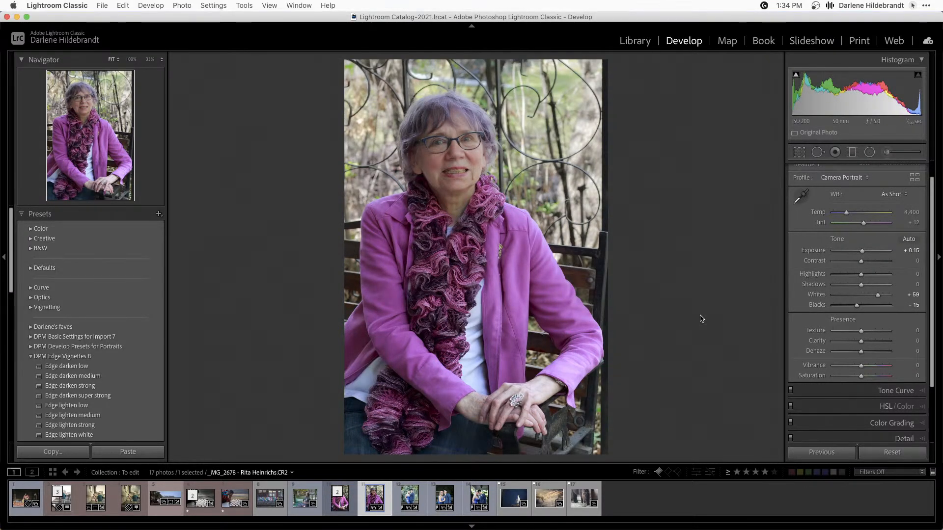
pyautogui.press('Right')
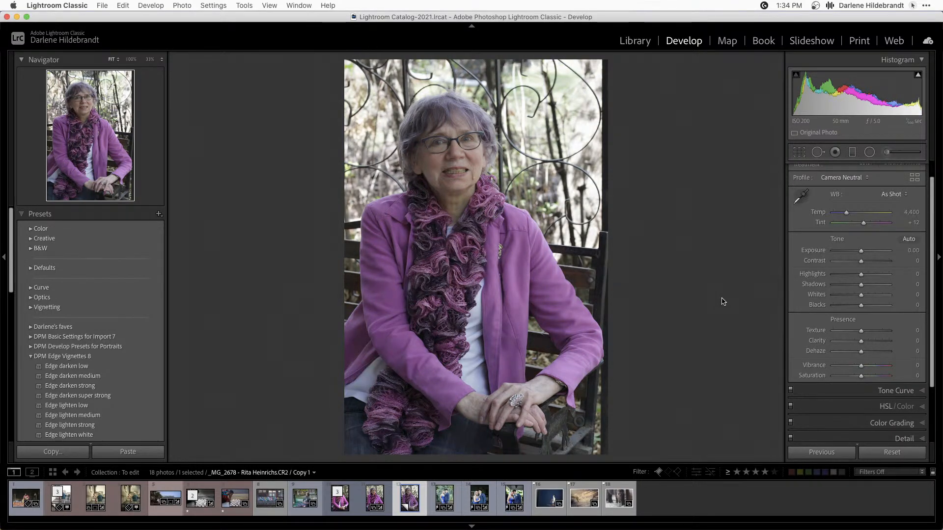
pyautogui.press('g')
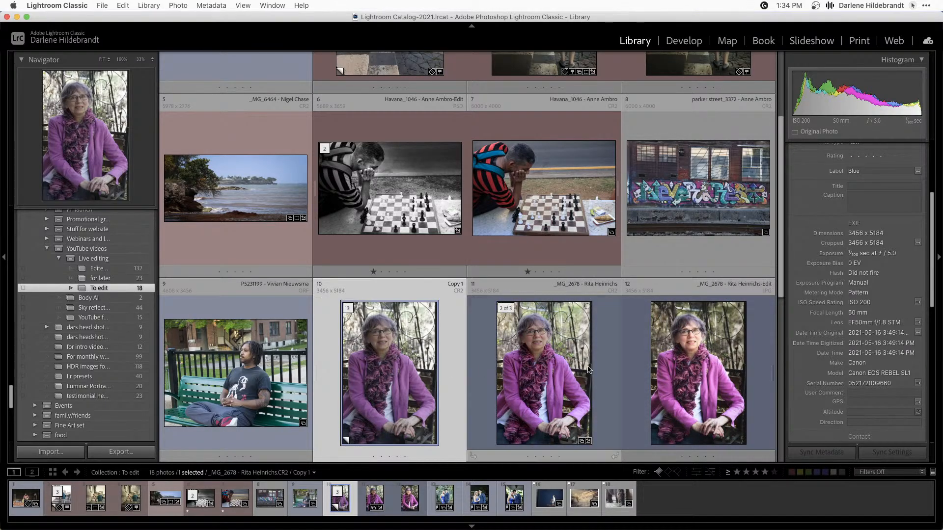
pyautogui.keyDown('shift'); pyautogui.click(659, 372); pyautogui.keyUp('shift')
pyautogui.press('n')
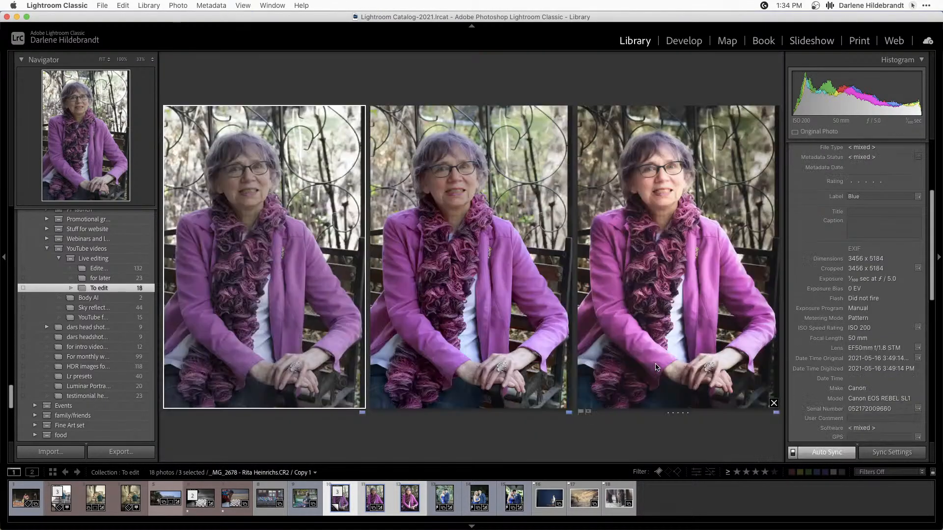
pyautogui.hotkey('shift', 'Tab')
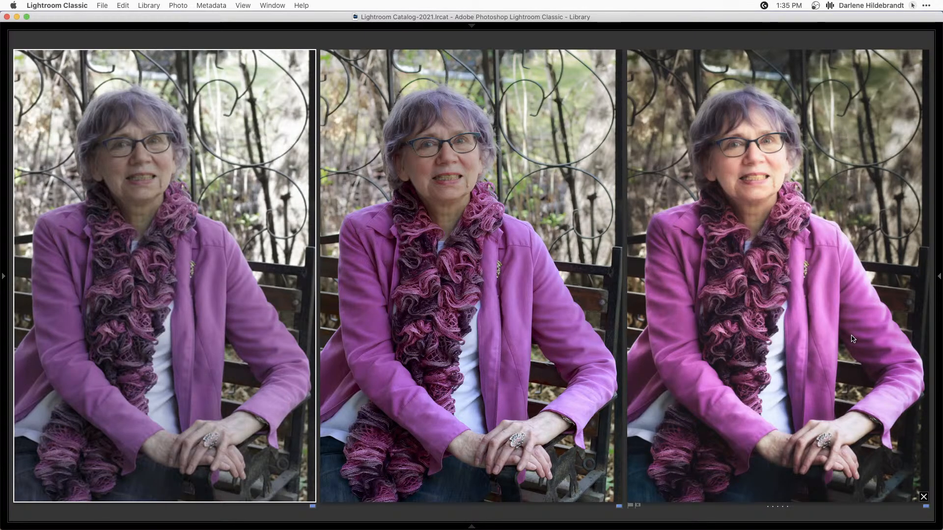
# Step: Open the finished JPEG version in Develop and inspect the bright background patch above the woman's head at 100%
pyautogui.click(745, 238)
pyautogui.press('d')
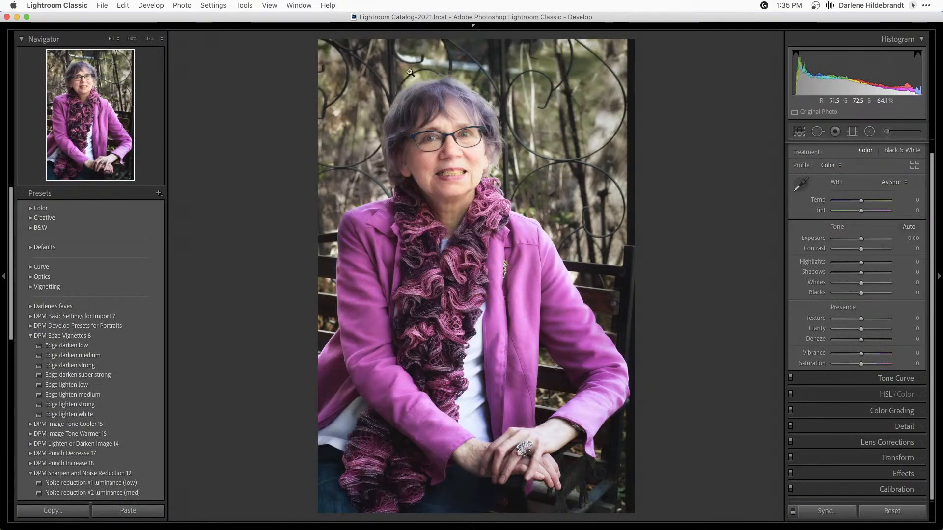
pyautogui.click(407, 67)
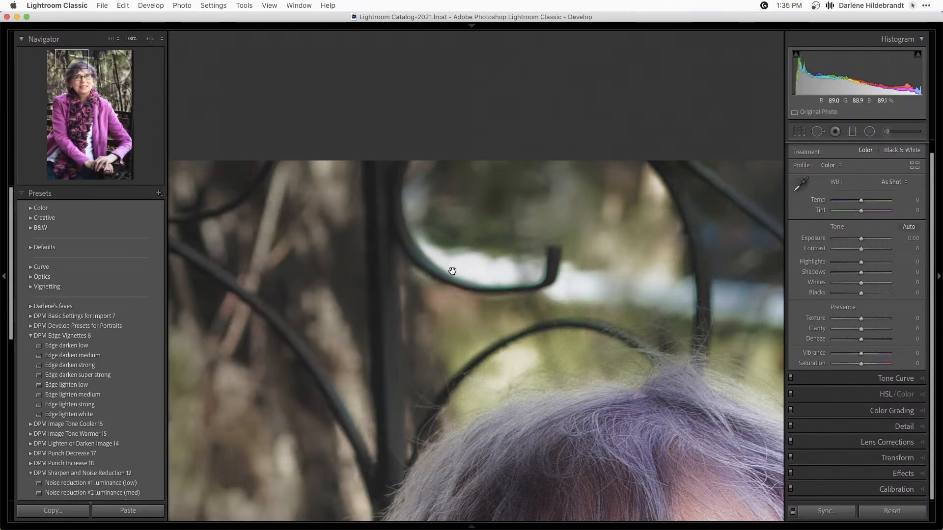
pyautogui.click(492, 332)
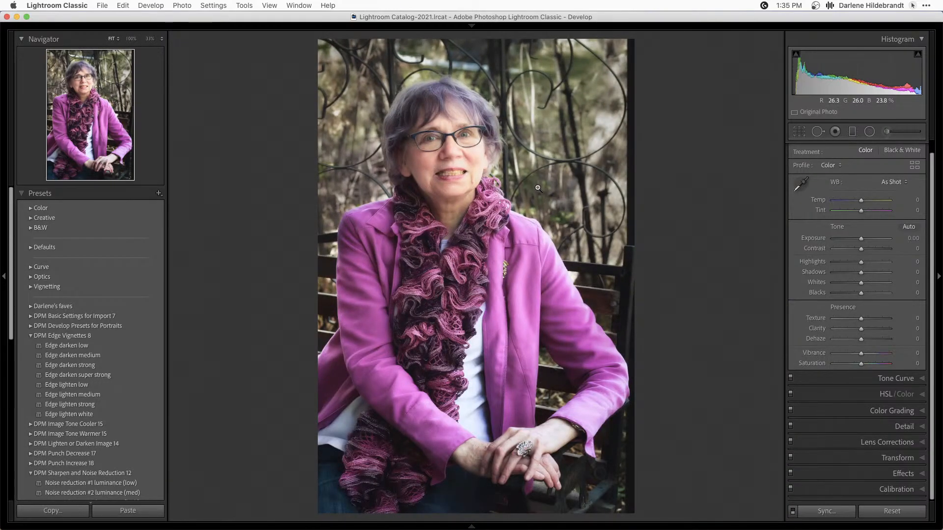
# Step: Examine the unedited copy upside down with the interface darkened by rotating it 180 degrees, and rotate it back upright
pyautogui.press('Left')
pyautogui.press('Left')
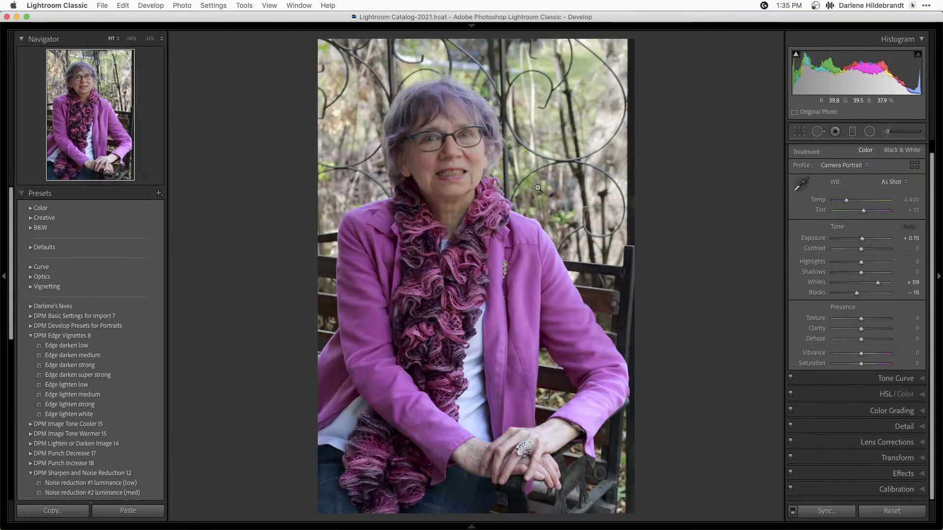
pyautogui.press('super+bracketright')
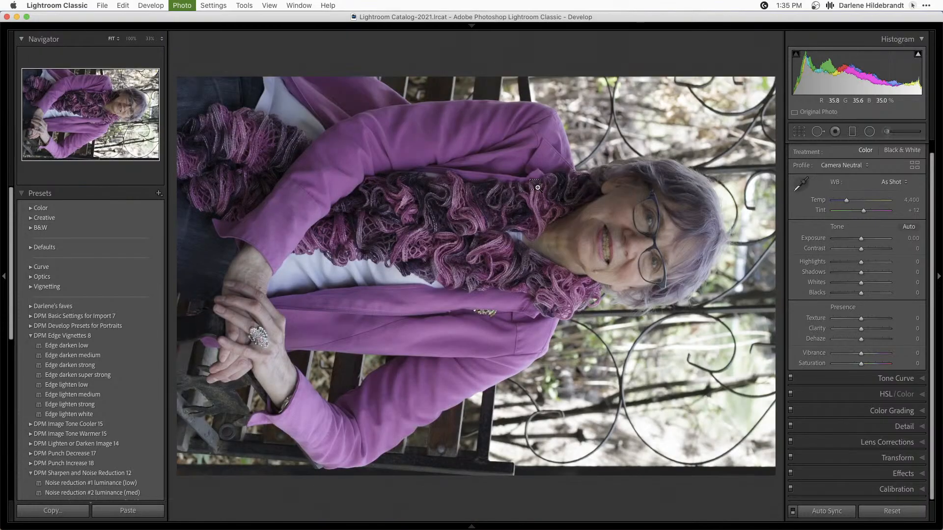
pyautogui.press('super+bracketright')
pyautogui.press('l')
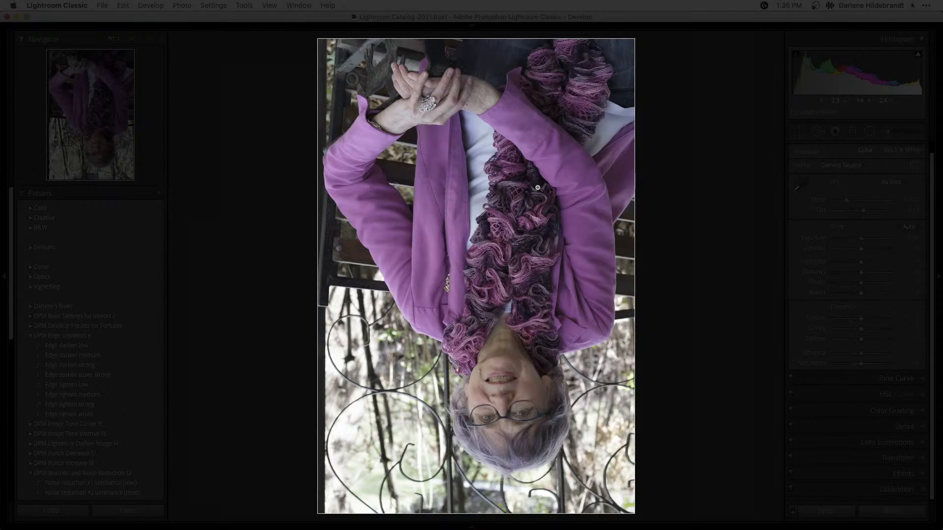
pyautogui.press('super+bracketright')
pyautogui.press('super+bracketright')
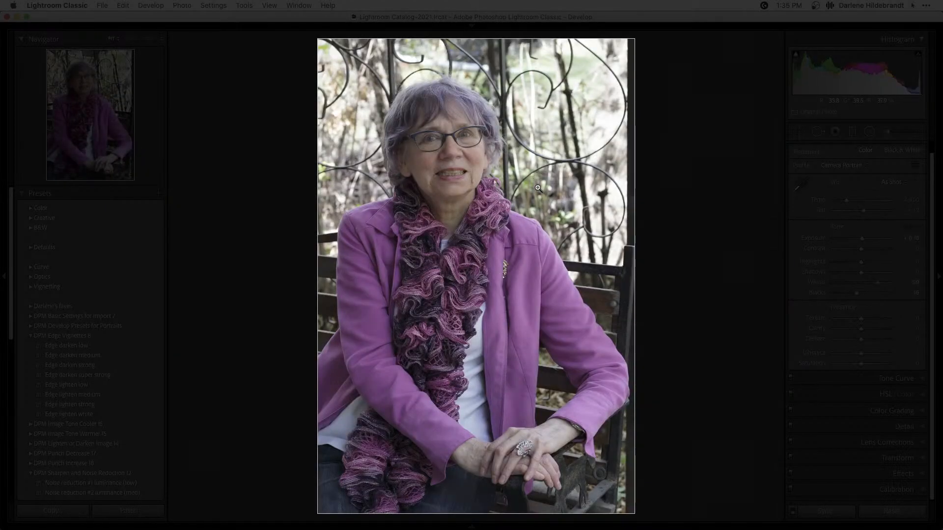
# Step: Examine the Lightroom-edited raw version upside down by rotating it 180 degrees, and return it to upright
pyautogui.press('\\')
pyautogui.press('super+bracketright')
pyautogui.press('super+bracketright')
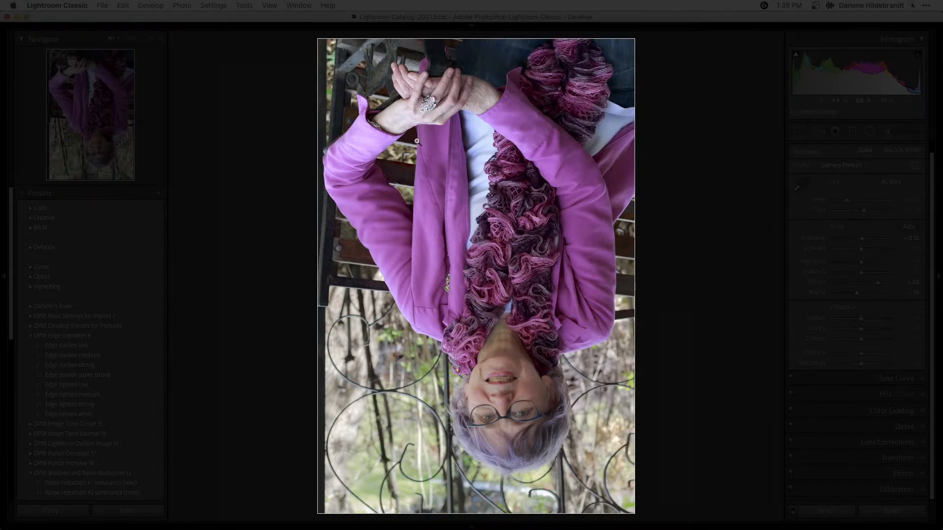
pyautogui.press('super+bracketleft')
pyautogui.press('super+bracketleft')
# Step: Examine the finished JPEG version upside down, rotate it back upright, and restore the normal interface brightness
pyautogui.press('super+shift+r')
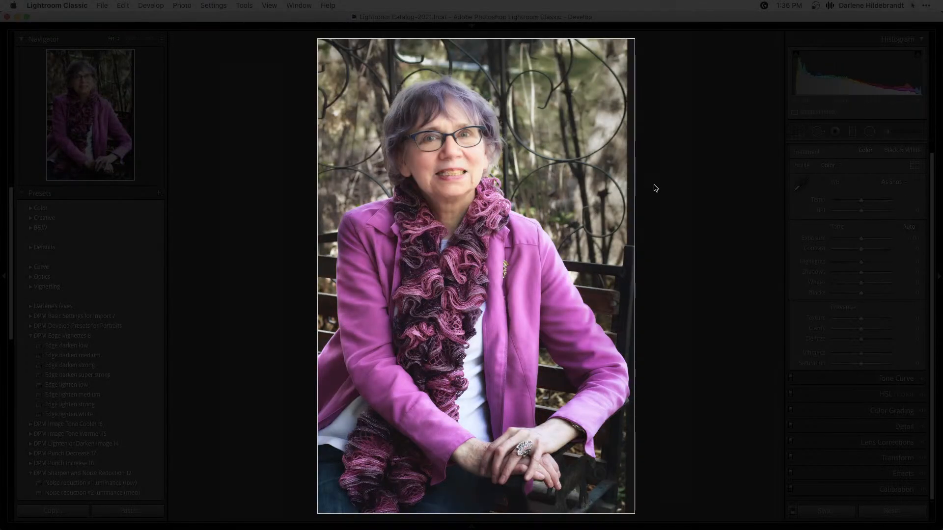
pyautogui.press('super+bracketright')
pyautogui.press('super+bracketright')
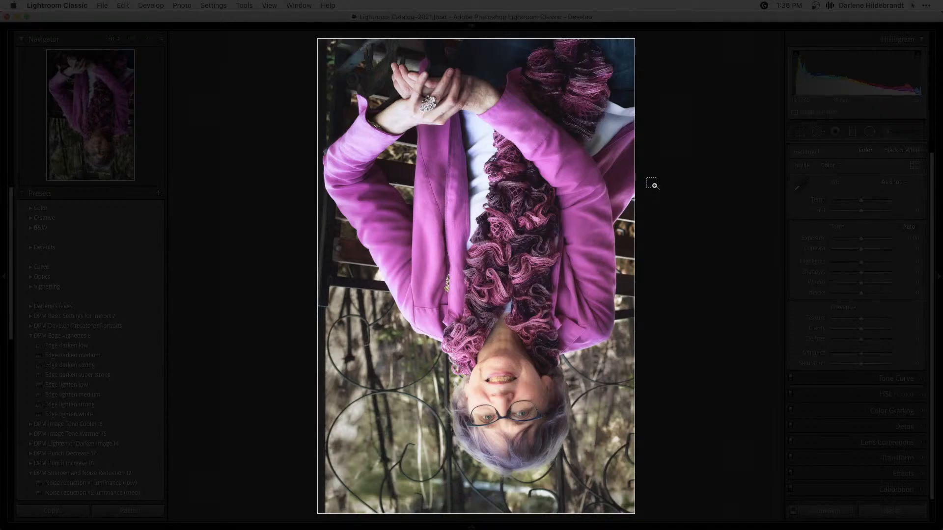
pyautogui.press('super+bracketright')
pyautogui.press('super+bracketright')
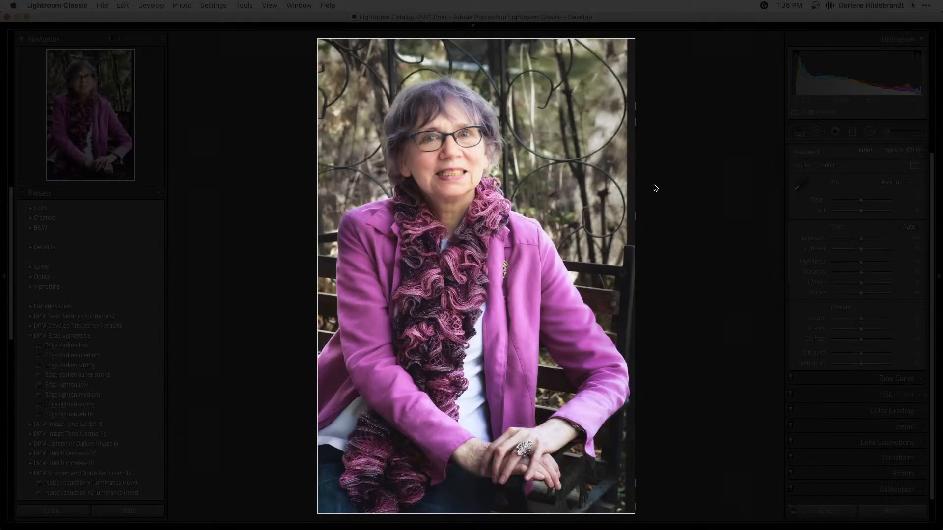
pyautogui.press('l')
pyautogui.press('l')
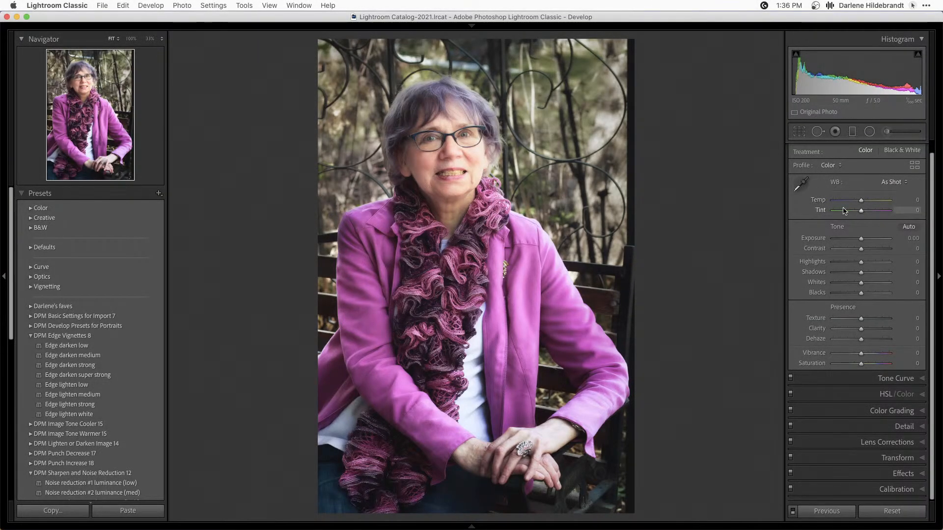
# Step: Add an inverted radial filter over the woman's hands with Exposure at 0 and Highlights at -49
pyautogui.hotkey('shift', 'm')
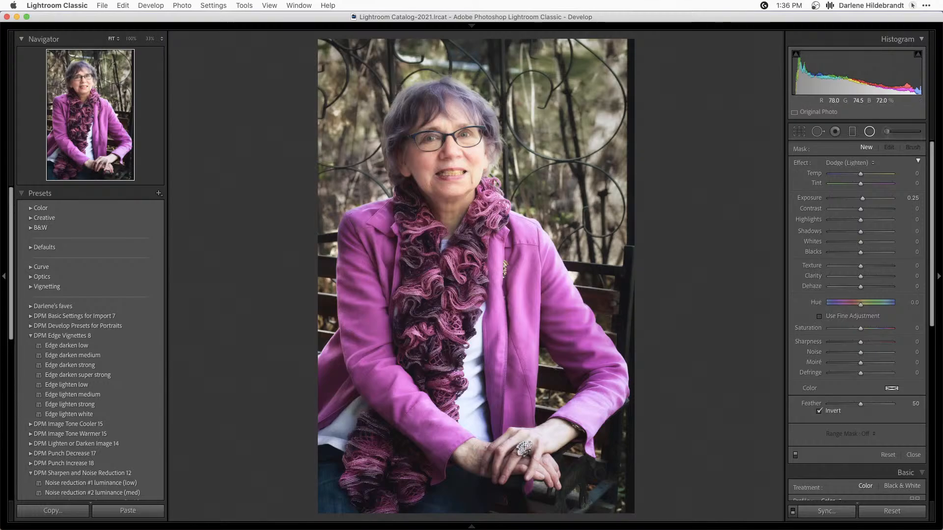
pyautogui.moveTo(515, 436); pyautogui.dragTo(661, 498)
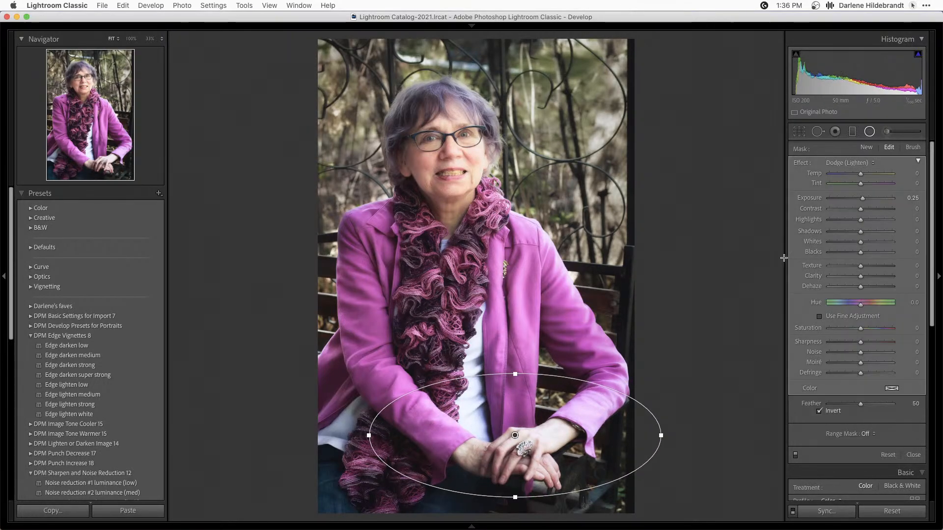
pyautogui.click(835, 221)
pyautogui.doubleClick(819, 197)
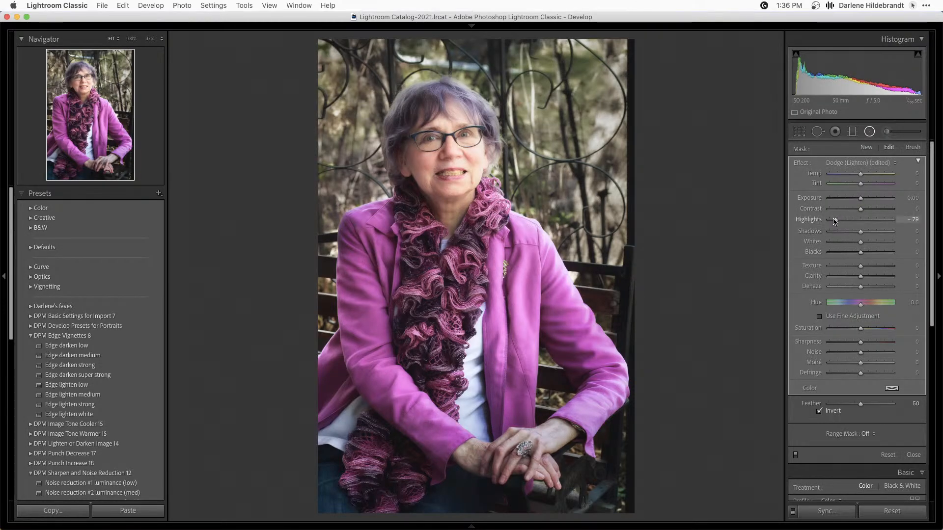
pyautogui.moveTo(836, 219); pyautogui.dragTo(845, 221)
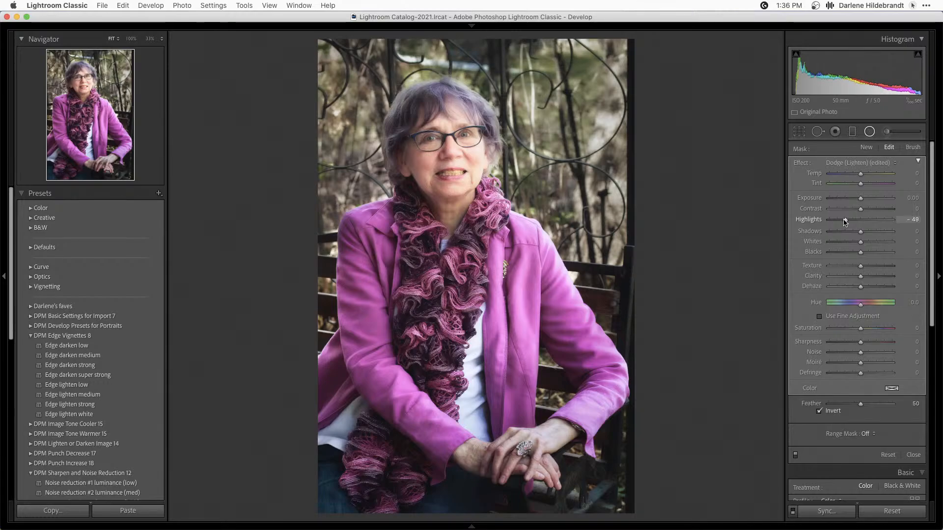
# Step: Tilt the radial filter to follow the bent forearm, widen it, and recentre it over the clasped hands
pyautogui.moveTo(663, 442); pyautogui.dragTo(688, 357)
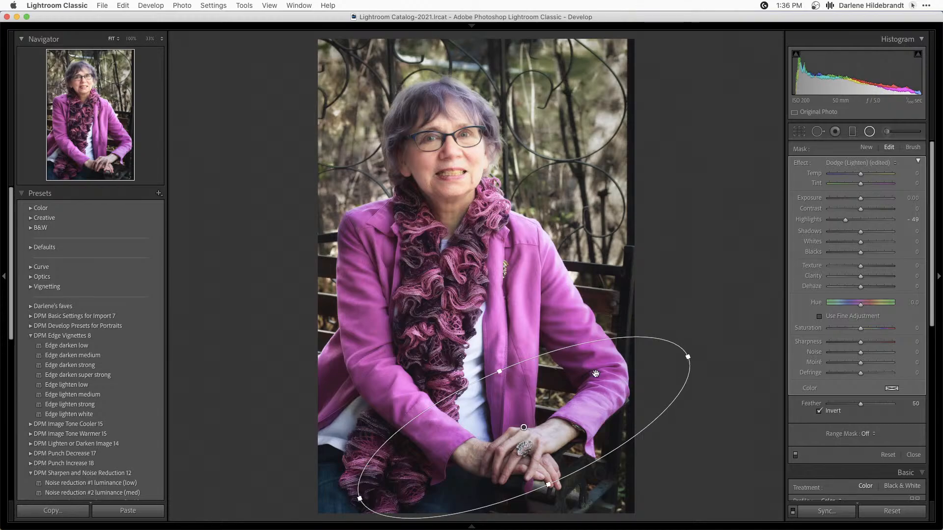
pyautogui.moveTo(499, 371); pyautogui.dragTo(484, 334)
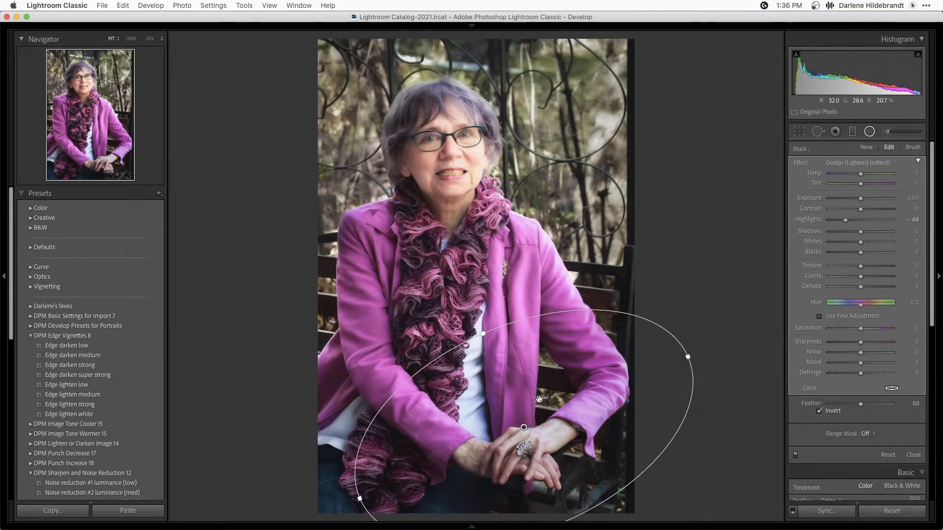
pyautogui.moveTo(556, 400); pyautogui.dragTo(560, 405)
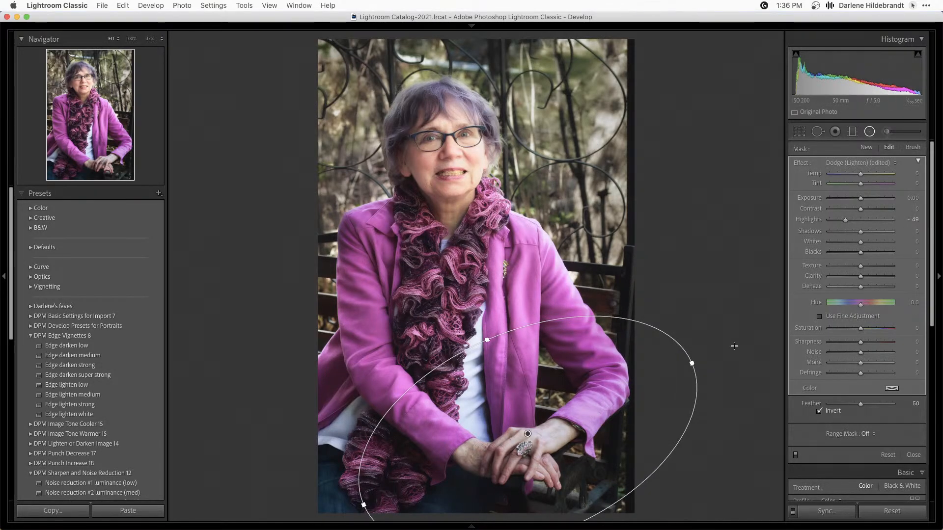
# Step: Close the radial filter, examine the adjusted portrait upside down with the interface darkened, and restore its upright orientation and normal brightness
pyautogui.press('super+bracketright')
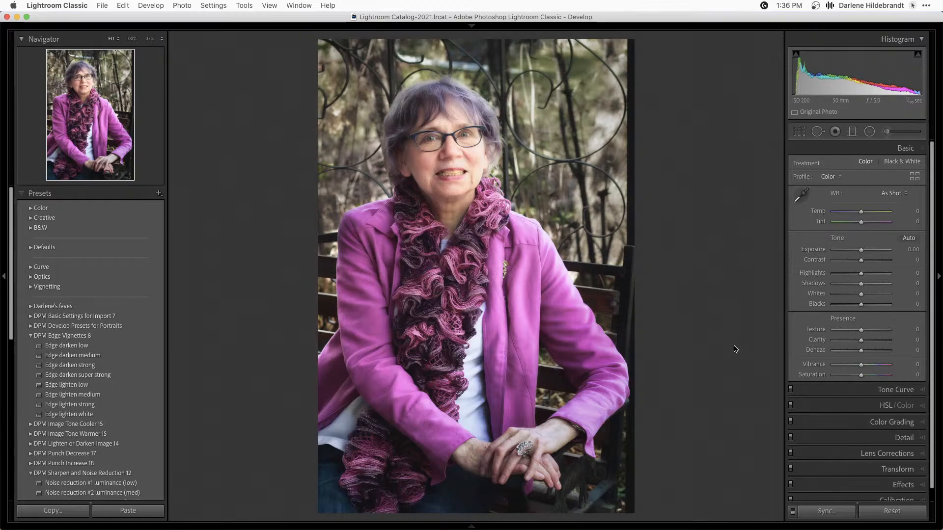
pyautogui.press('super+bracketright')
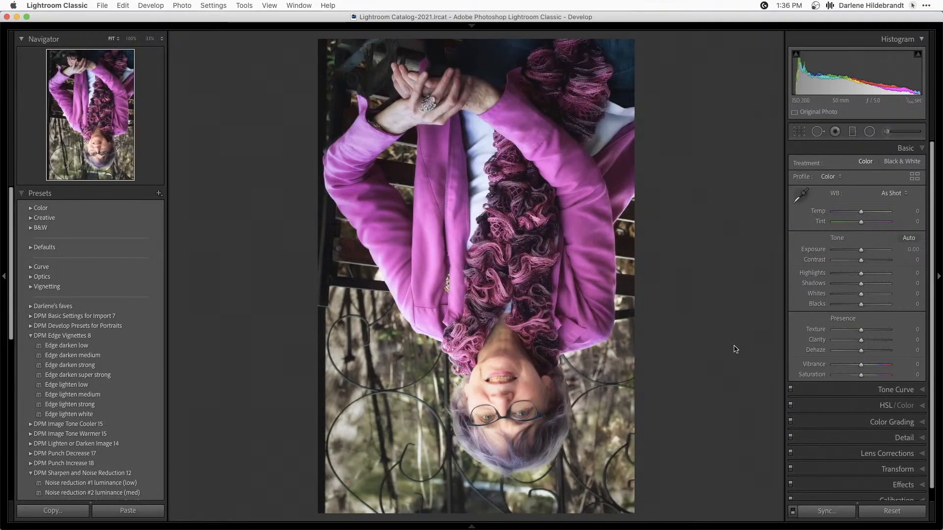
pyautogui.press('l')
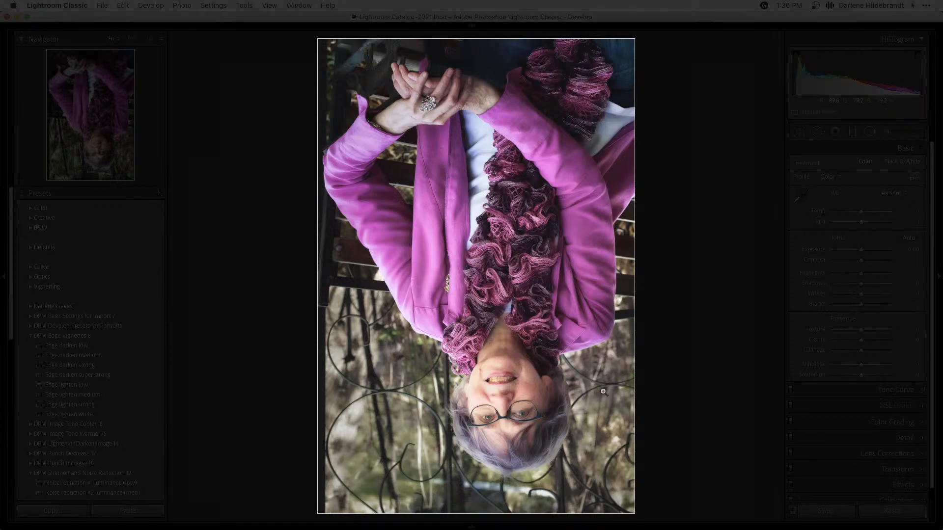
pyautogui.press('super+bracketright')
pyautogui.press('super+bracketright')
pyautogui.press('l')
pyautogui.press('l')
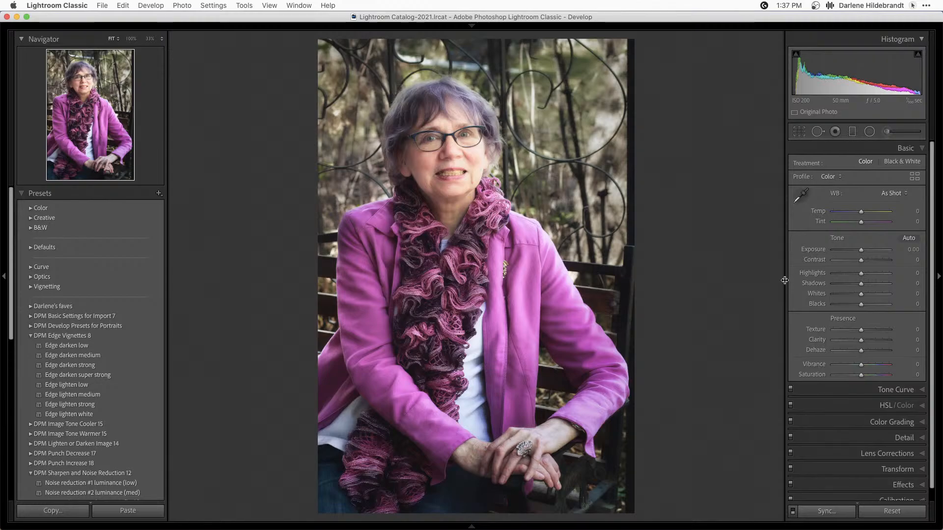
# Step: View the couple's full-length photo by the tree, and examine their porch photo rotated 180 degrees with the interface darkened
pyautogui.press('g')
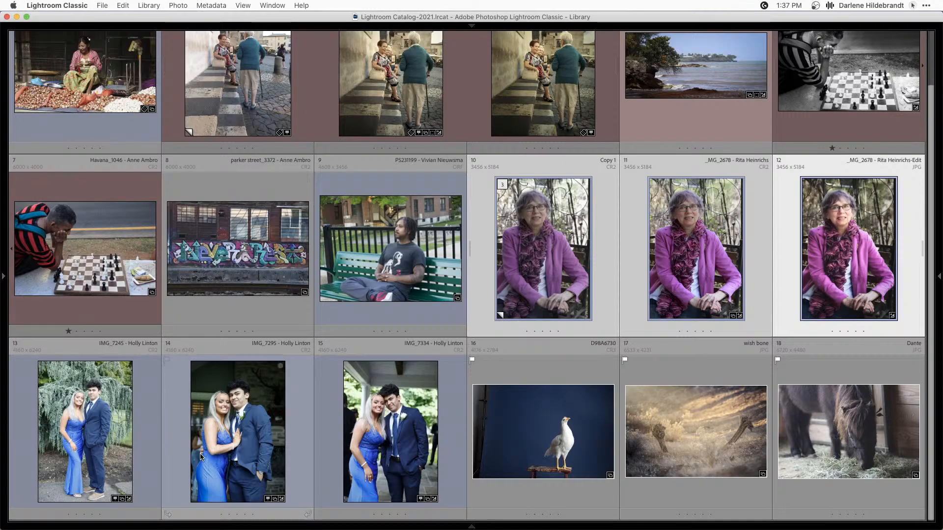
pyautogui.doubleClick(101, 438)
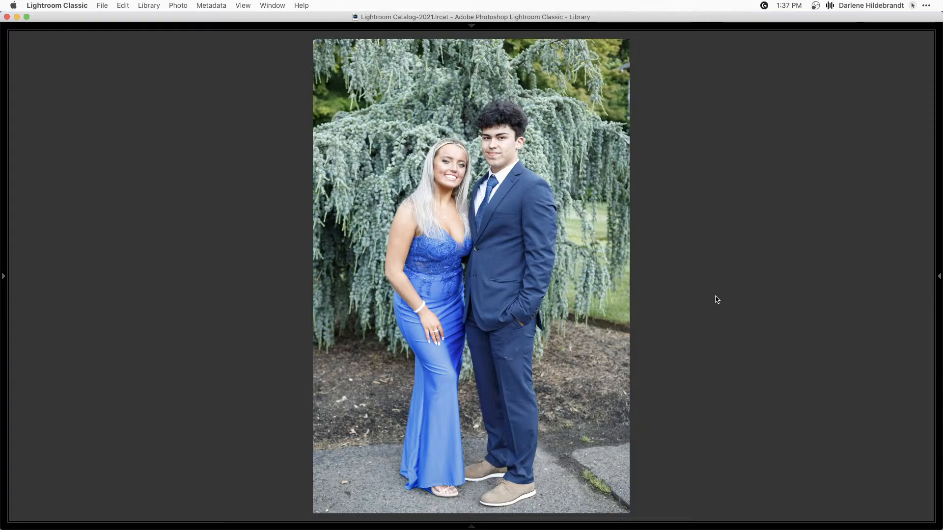
pyautogui.press('g')
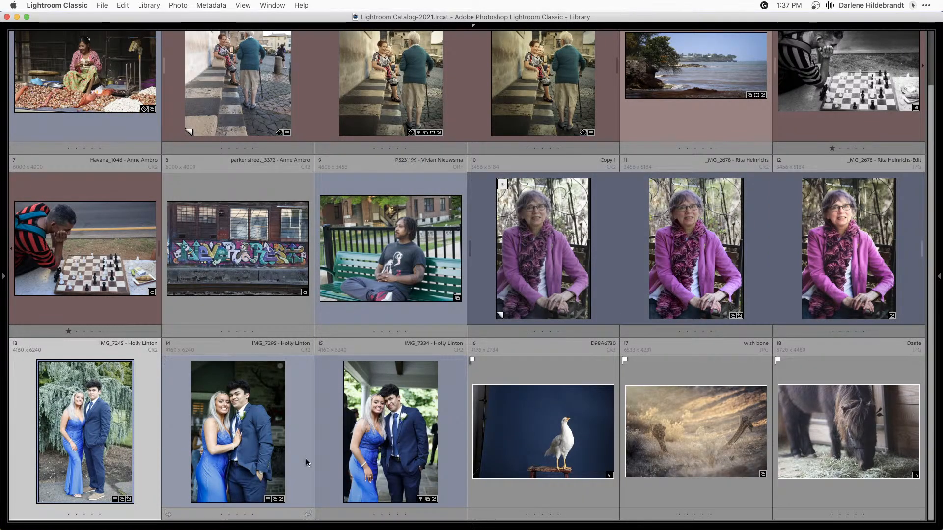
pyautogui.doubleClick(363, 460)
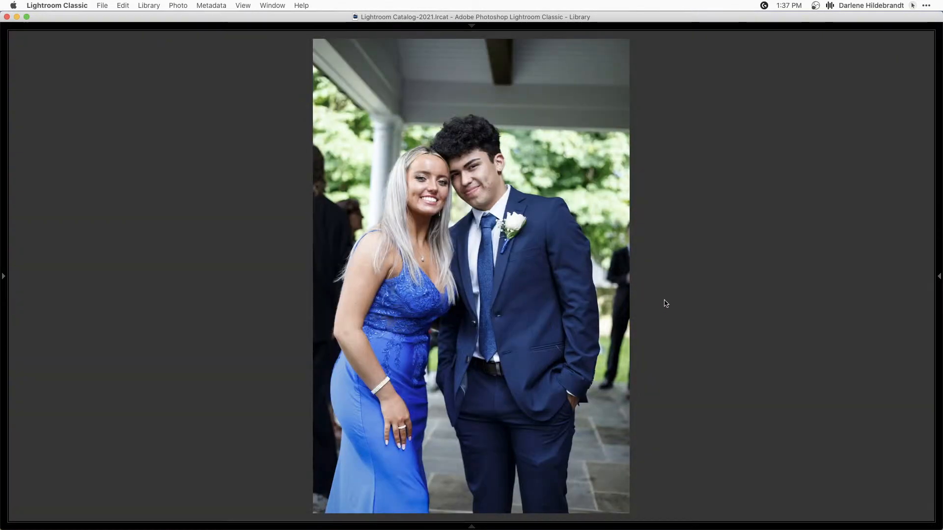
pyautogui.press('super+bracketright')
pyautogui.press('super+bracketright')
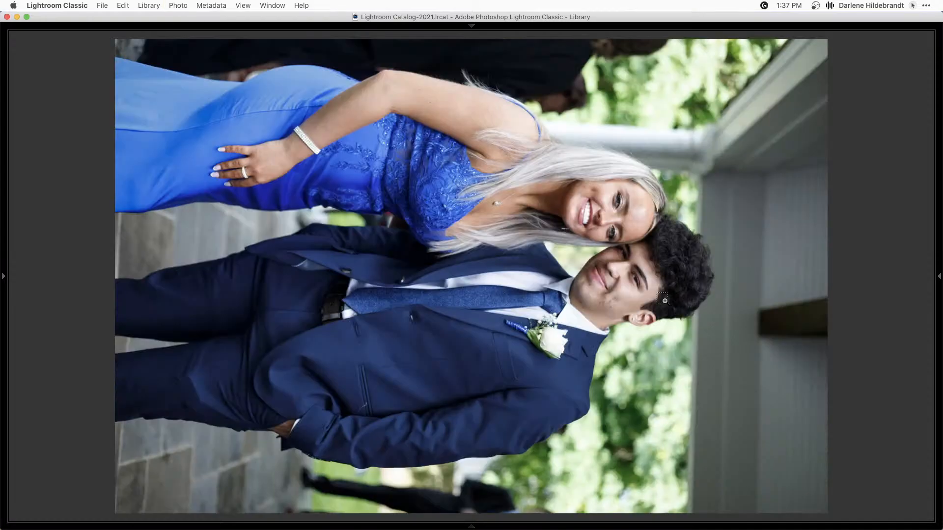
pyautogui.press('l')
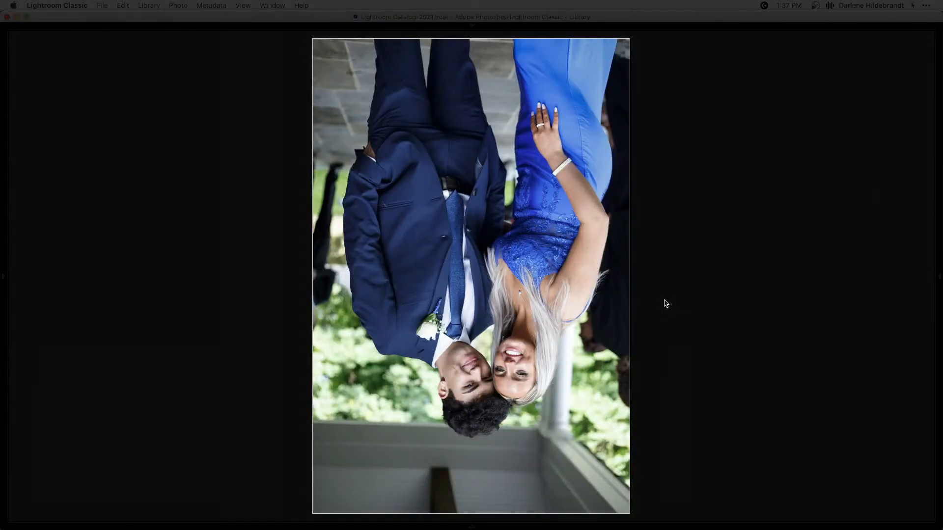
# Step: Examine the couple's full-length tree photo upside down by rotating it 180 degrees, and return it to upright
pyautogui.press('Right')
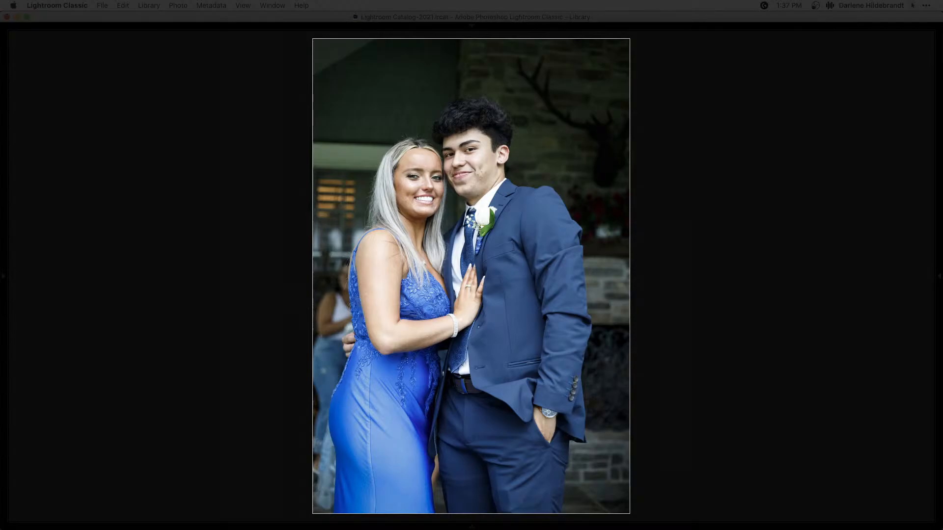
pyautogui.press('Right')
pyautogui.press('super+bracketright')
pyautogui.press('super+bracketright')
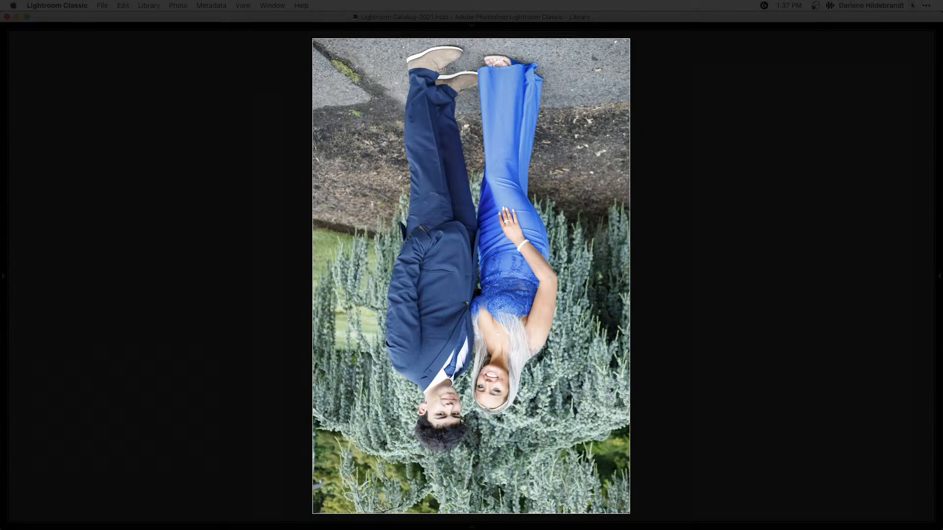
pyautogui.press('super+bracketright')
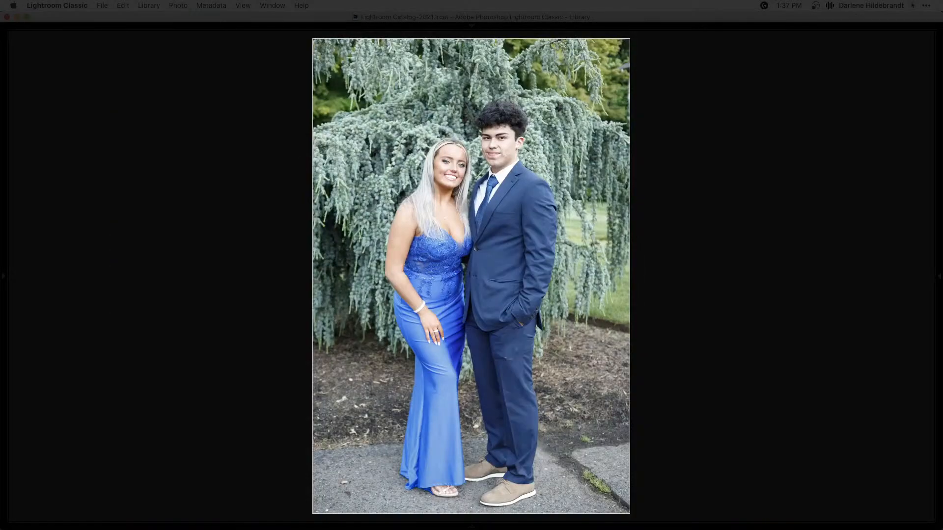
# Step: Rotate the couple's porch photo back upright and return to the grid with normal interface brightness
pyautogui.press('Right')
pyautogui.press('super+bracketright')
pyautogui.press('super+bracketright')
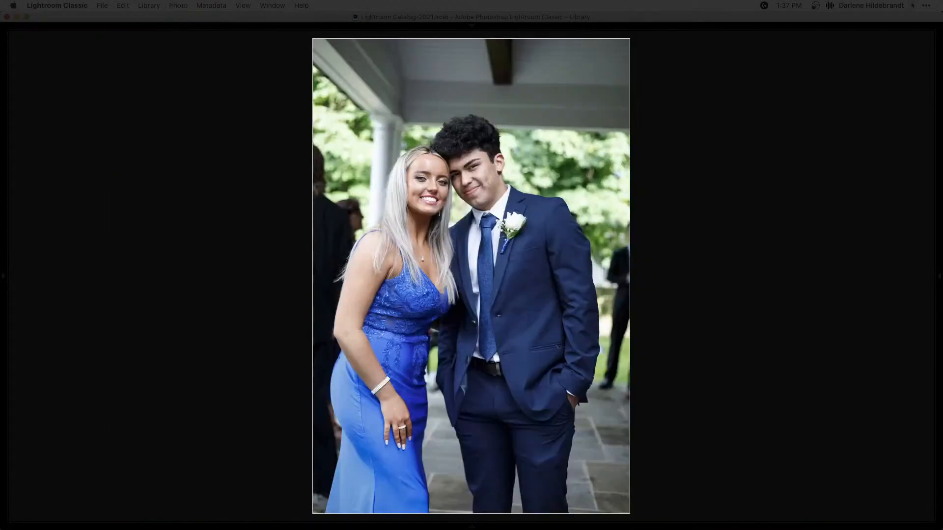
pyautogui.press('g')
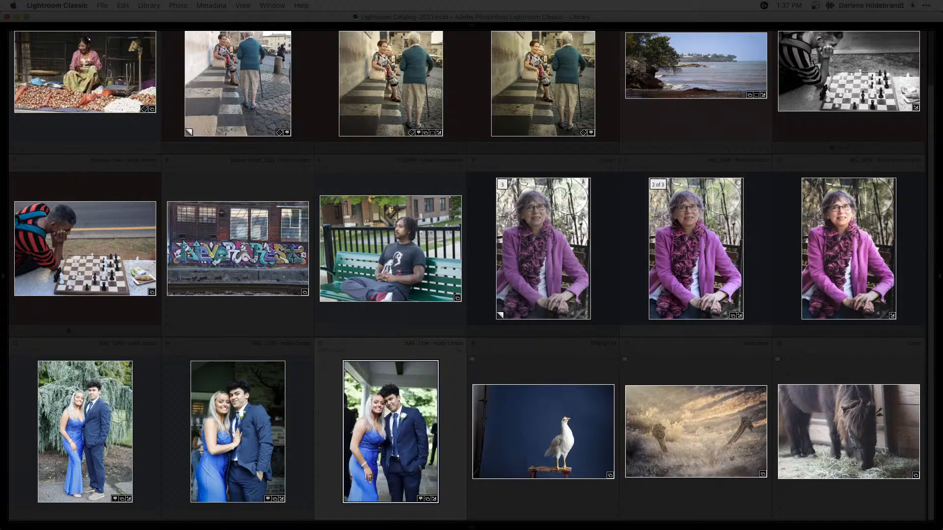
pyautogui.press('l')
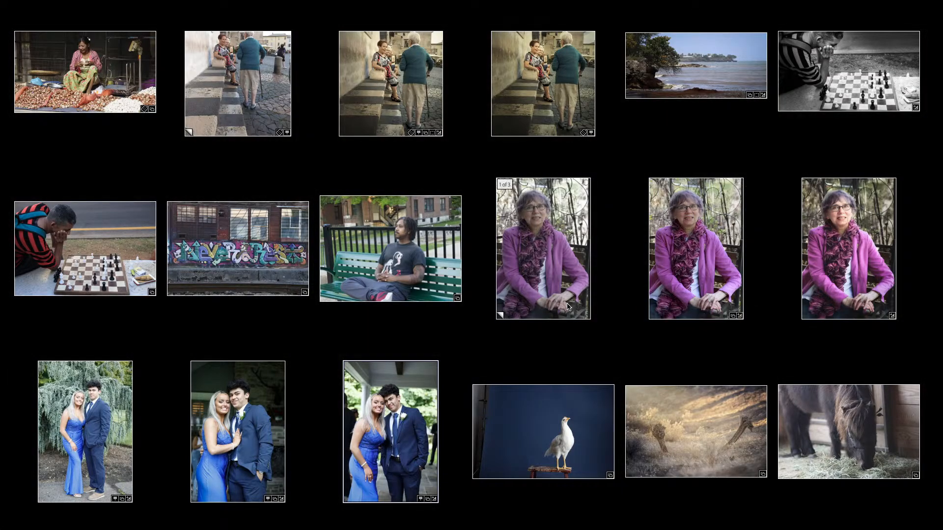
pyautogui.press('l')
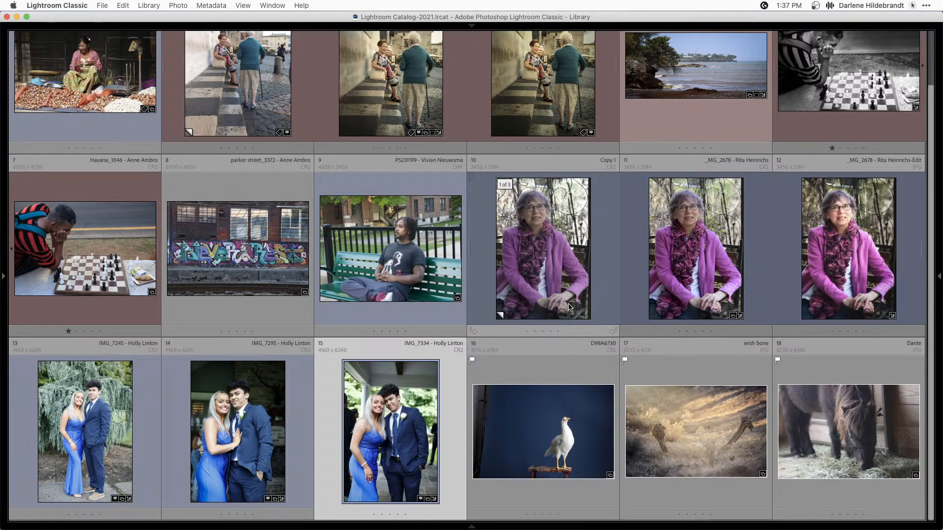
# Step: Show the folder list and give all three versions of the purple-jacket portrait the Red color label
pyautogui.click(4, 278)
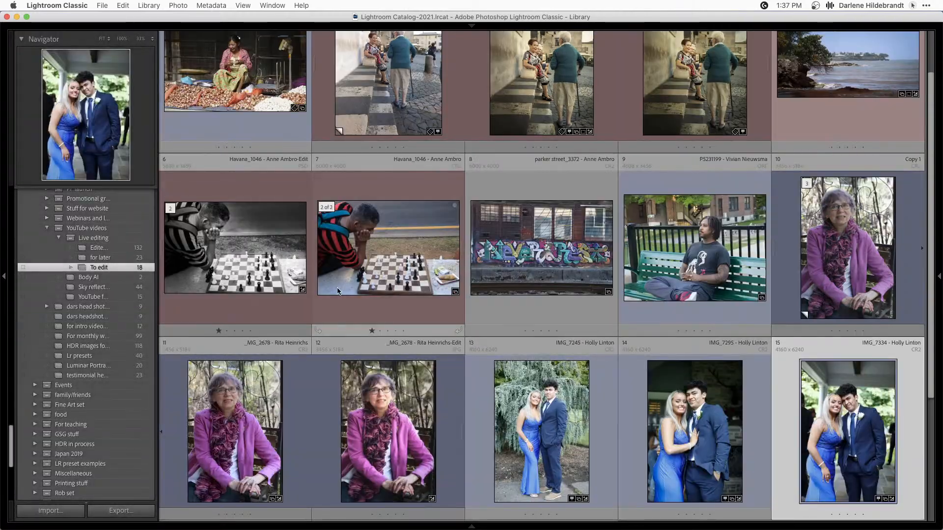
pyautogui.scroll(-4, 338, 290)
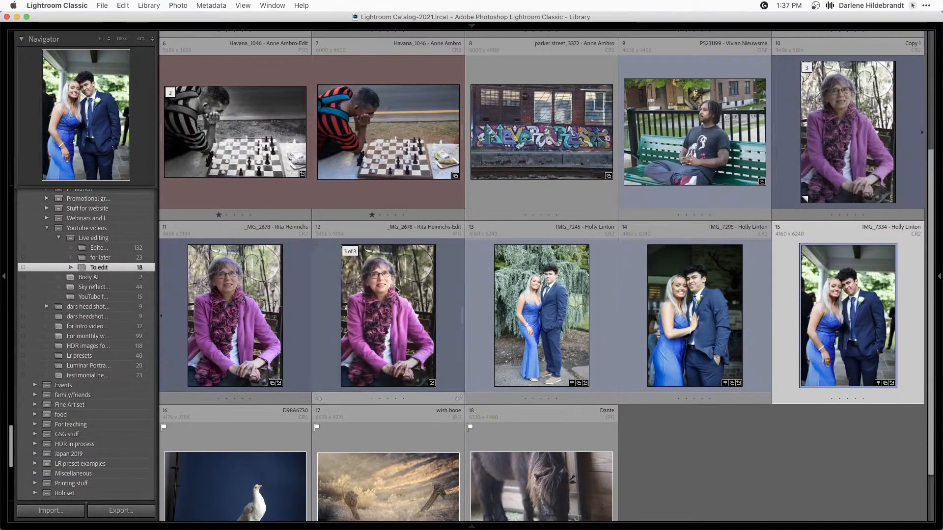
pyautogui.click(815, 157)
pyautogui.keyDown('shift'); pyautogui.click(396, 297); pyautogui.keyUp('shift')
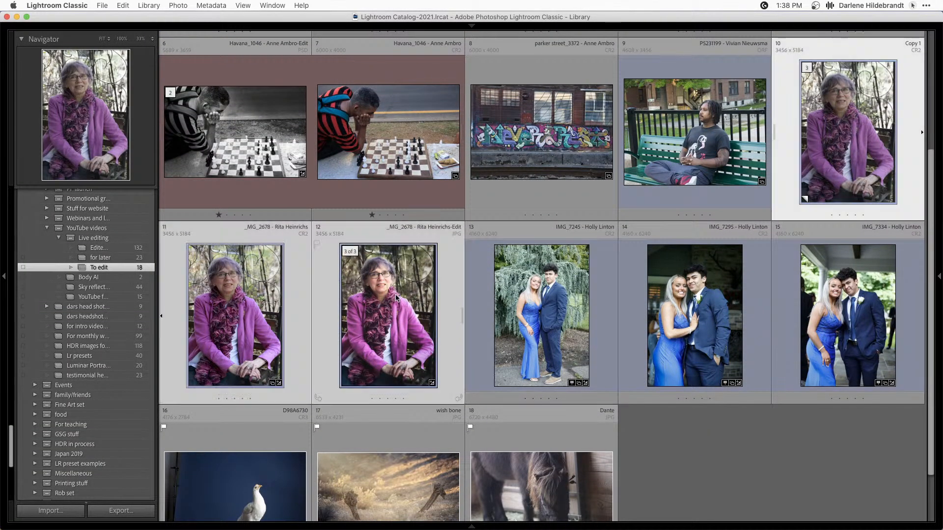
pyautogui.press('6')
# Step: Review the labelled photos in the To edit folder and start exporting the three selected portrait versions
pyautogui.scroll(3, 396, 295)
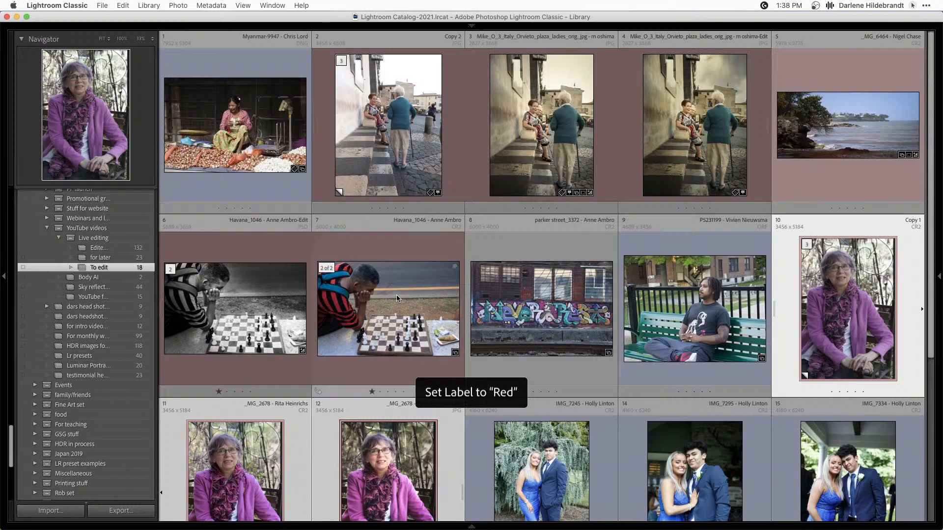
pyautogui.scroll(-2, 397, 298)
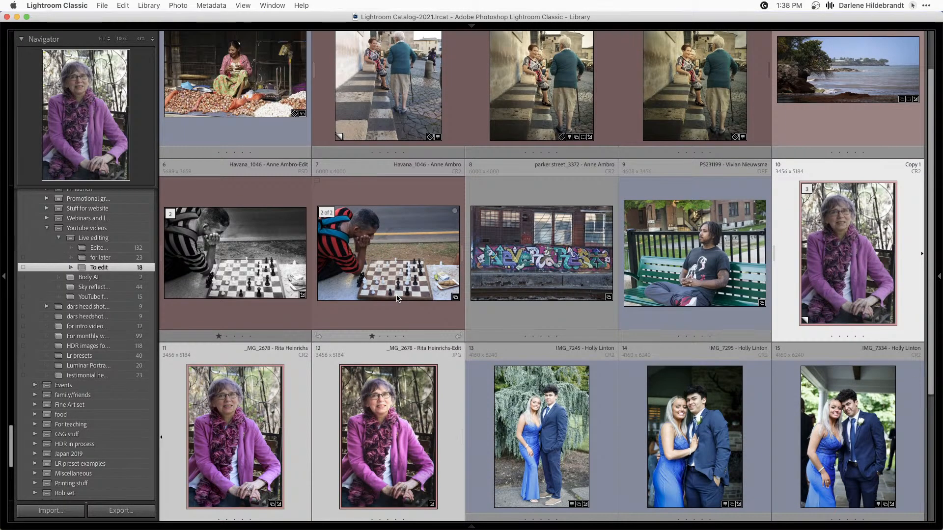
pyautogui.scroll(1, 397, 298)
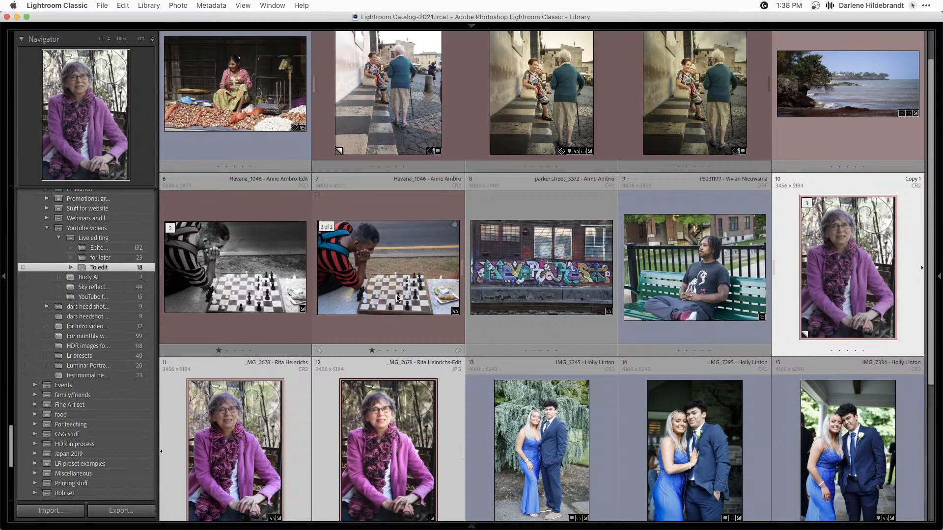
pyautogui.scroll(1, 397, 298)
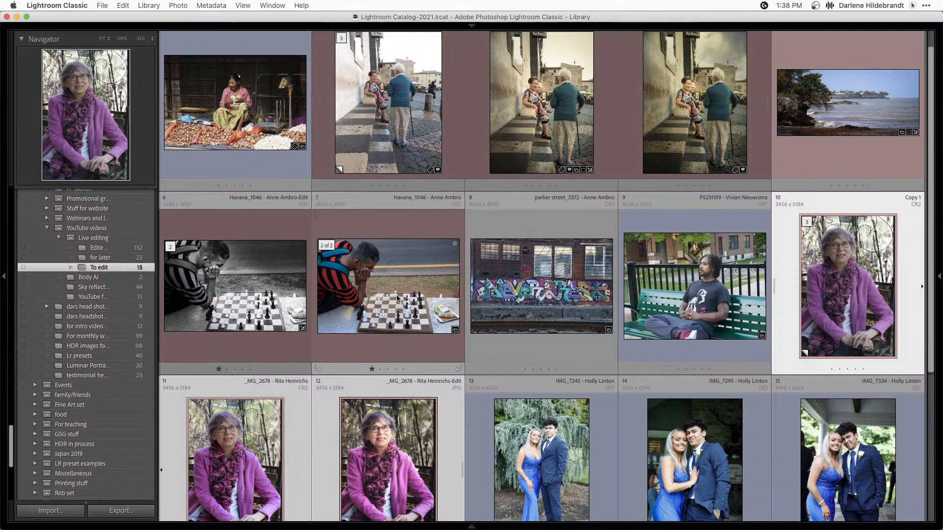
pyautogui.scroll(-1, 396, 298)
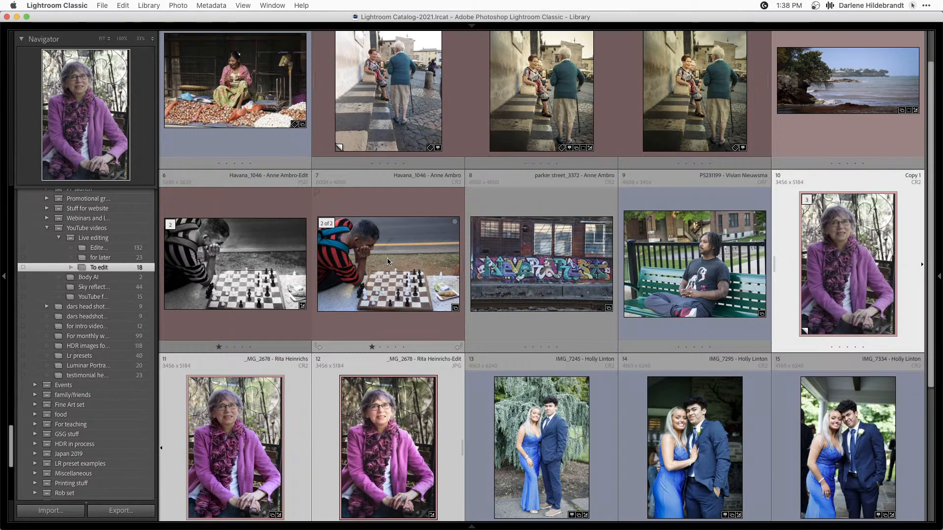
pyautogui.scroll(-2, 387, 258)
pyautogui.scroll(-3, 388, 262)
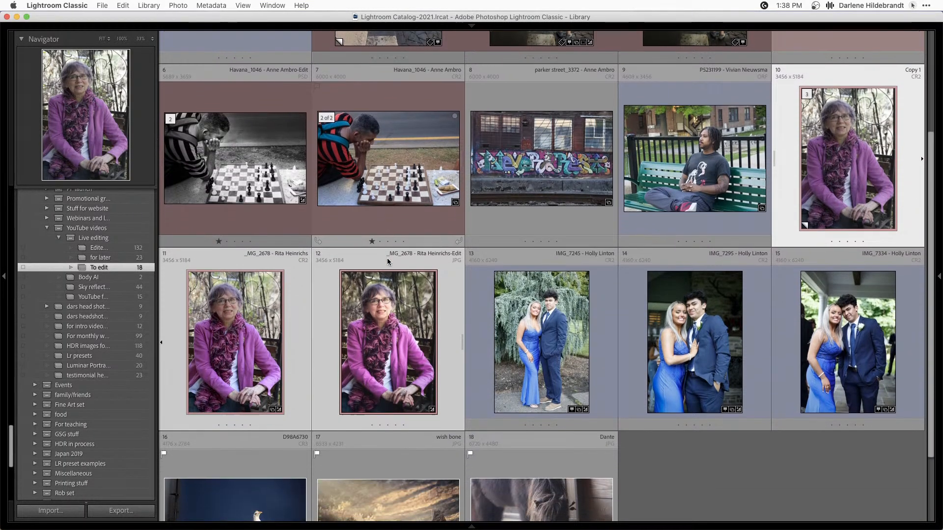
pyautogui.press('super+shift+e')
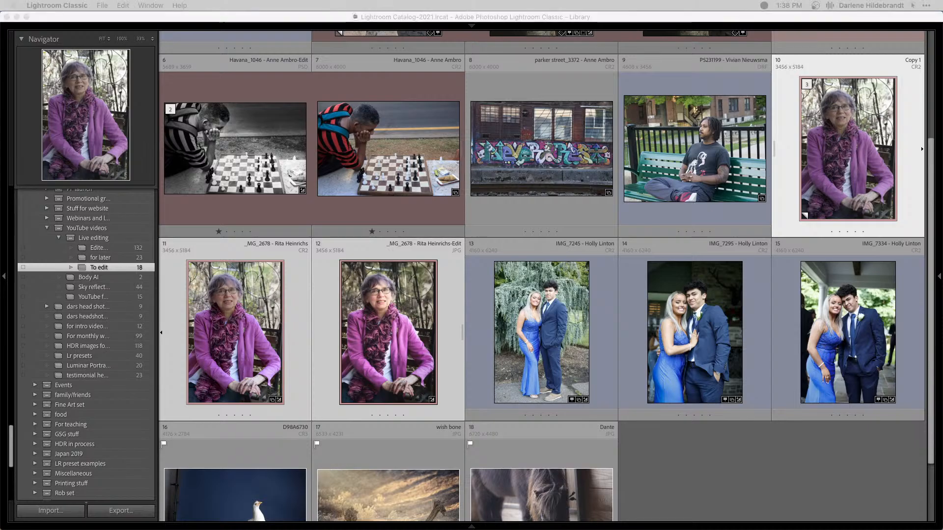